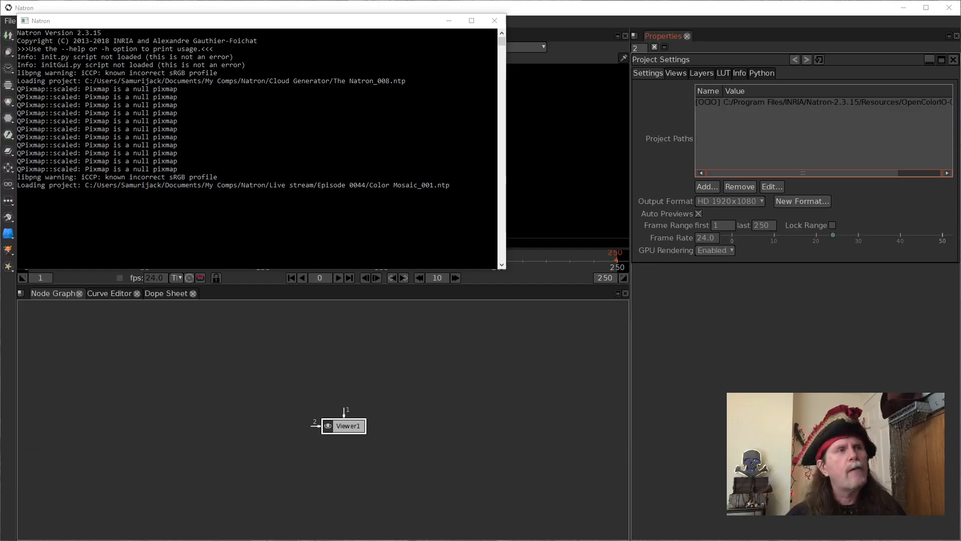
Add the community utility node Onion_S to the node graph and connect it to Viewer1's input 1
{"action": "left_click", "coordinate": [571, 415]}
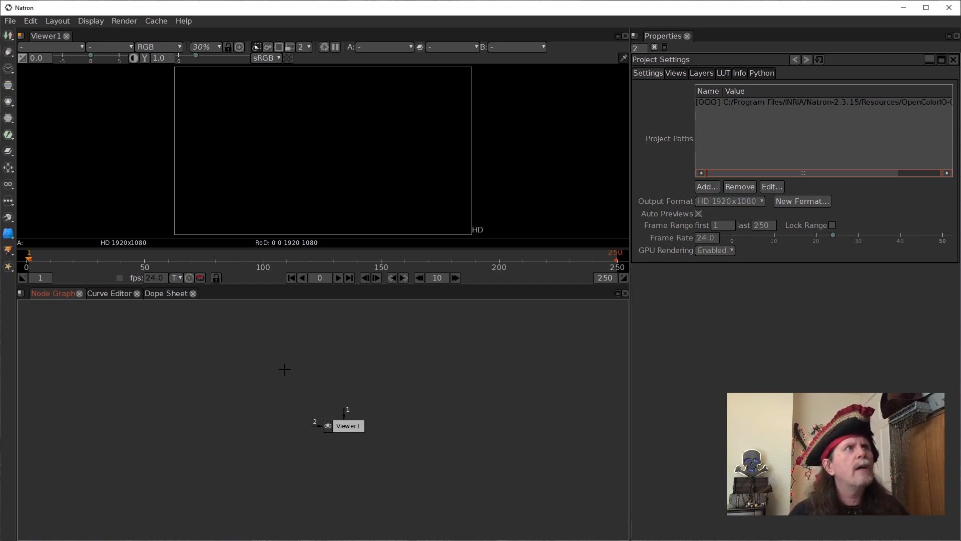
{"action": "right_click", "coordinate": [330, 359]}
{"action": "mouse_move", "coordinate": [376, 320]}
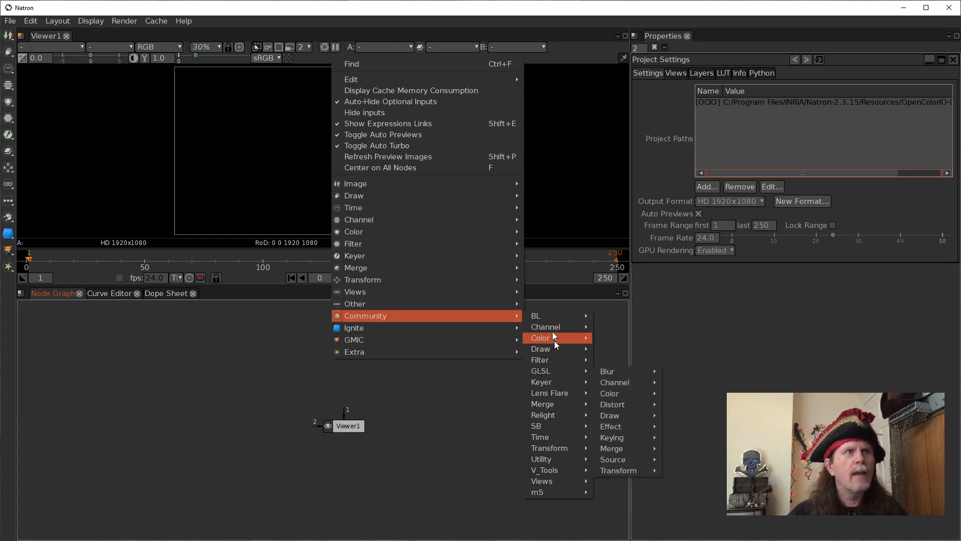
{"action": "mouse_move", "coordinate": [551, 438]}
{"action": "mouse_move", "coordinate": [540, 459]}
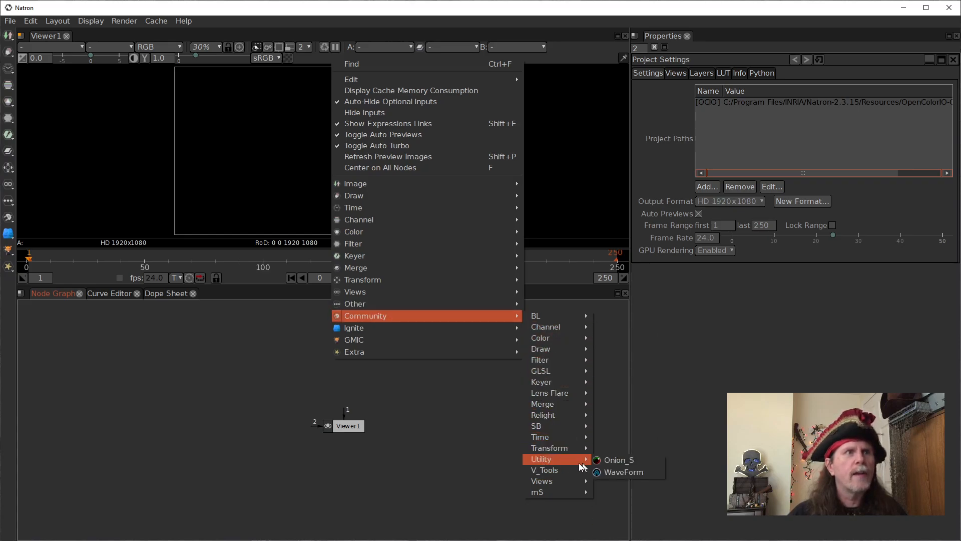
{"action": "left_click", "coordinate": [614, 461]}
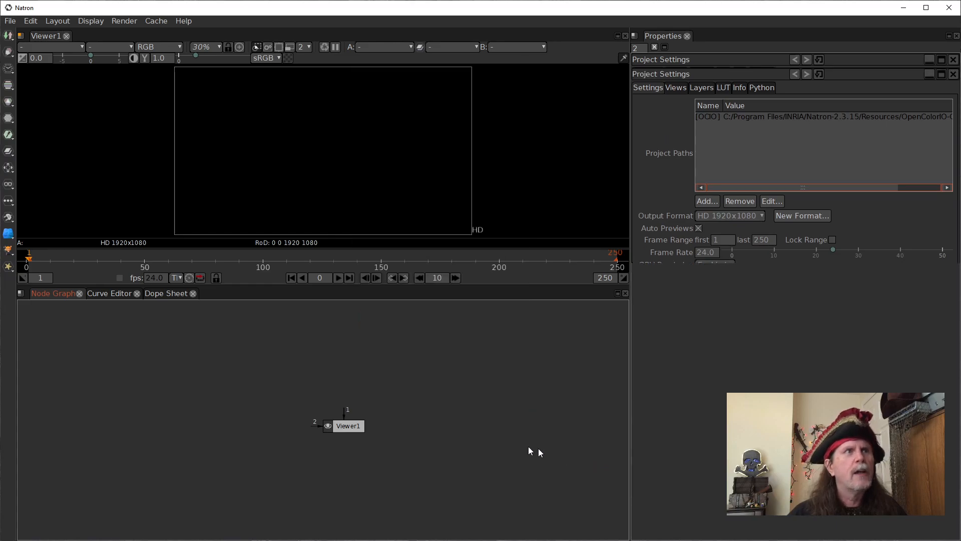
{"action": "left_click_drag", "start_coordinate": [352, 426], "coordinate": [359, 378]}
{"action": "mouse_move", "coordinate": [345, 426]}
{"action": "left_mouse_down"}
{"action": "mouse_move", "coordinate": [425, 397]}
{"action": "mouse_move", "coordinate": [402, 362]}
{"action": "mouse_move", "coordinate": [341, 440]}
{"action": "left_mouse_up"}
{"action": "left_click_drag", "start_coordinate": [400, 363], "coordinate": [342, 395]}
{"action": "key", "text": "1"}
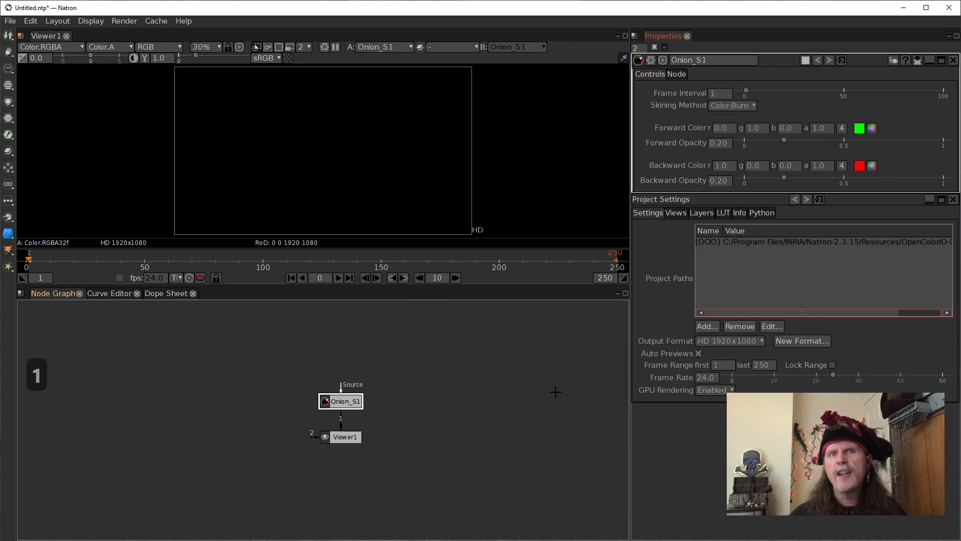
Delete the Onion_S1 node and move Viewer1 lower in the node graph
{"action": "left_click", "coordinate": [343, 402]}
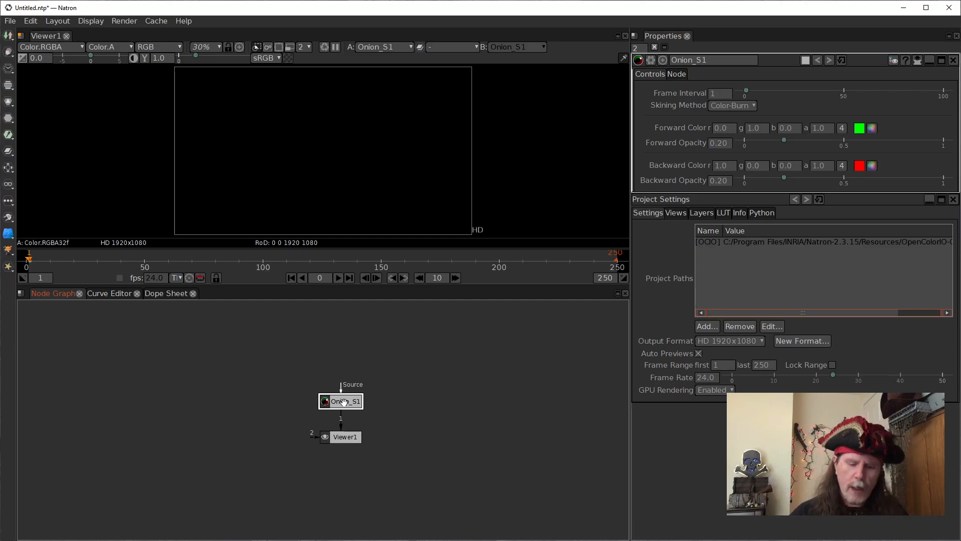
{"action": "key", "text": "Delete"}
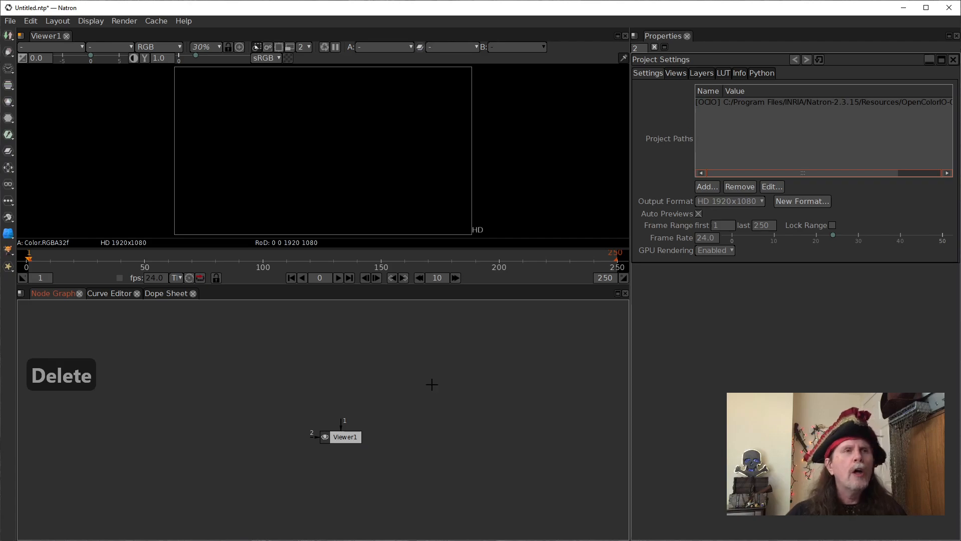
{"action": "left_click_drag", "start_coordinate": [339, 436], "coordinate": [339, 458]}
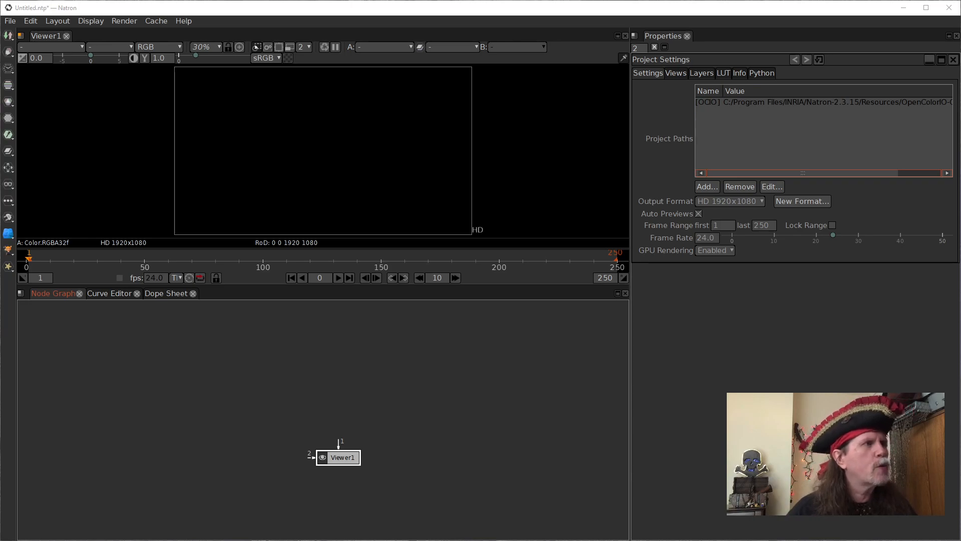
Import CAM1_2017-11-26_2022_C0020_000000.dng from the file explorer into the node graph and move Viewer1 farther below the new Read node
{"action": "mouse_move", "coordinate": [135, 540]}
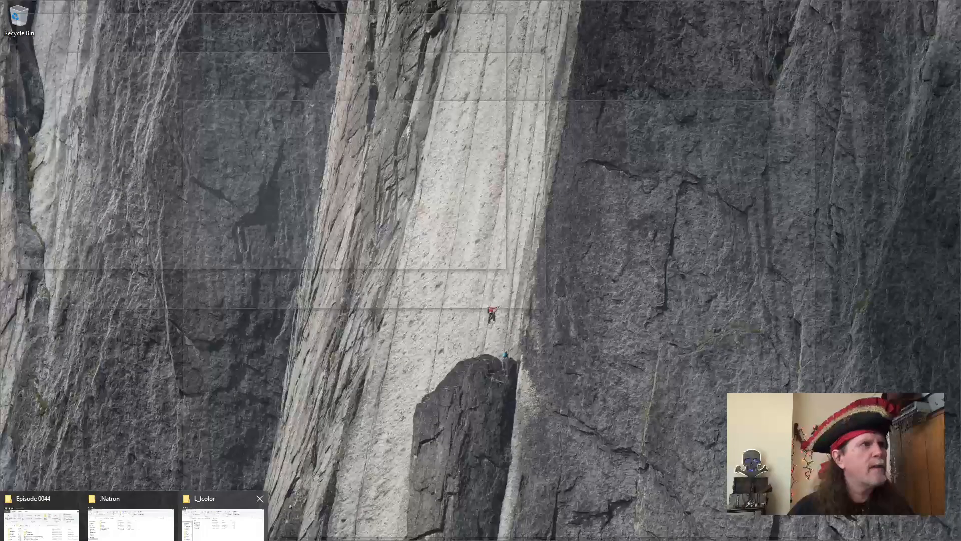
{"action": "left_click", "coordinate": [223, 516]}
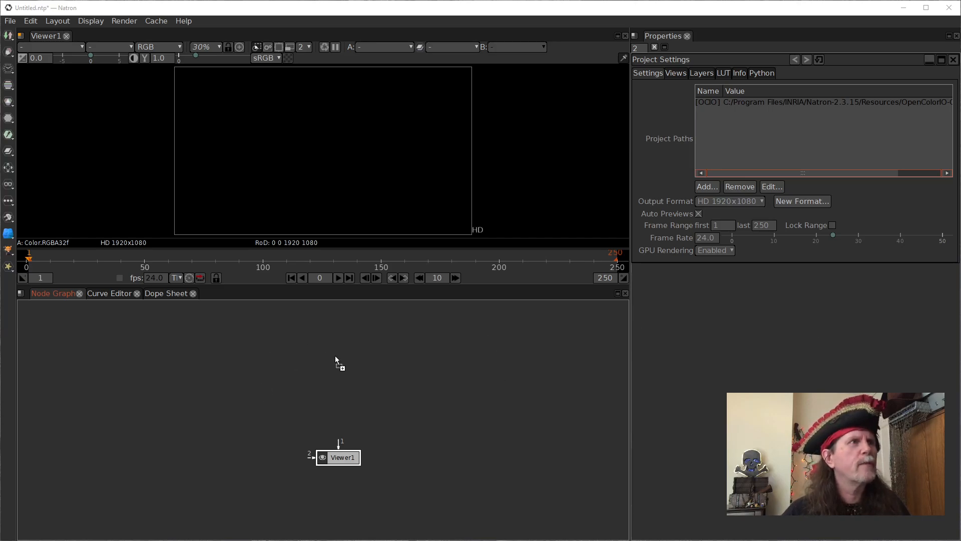
{"action": "left_click_drag", "start_coordinate": [329, 363], "coordinate": [343, 392]}
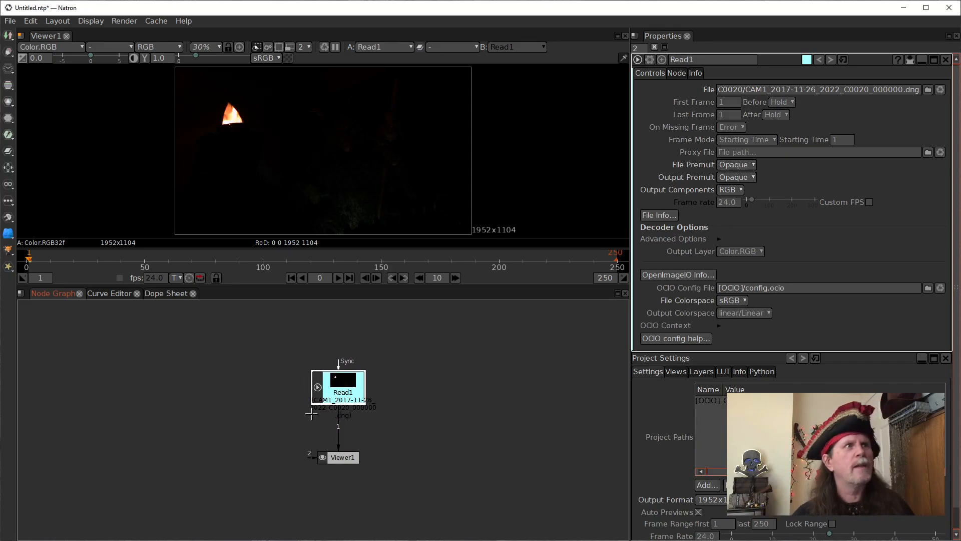
{"action": "left_click_drag", "start_coordinate": [344, 459], "coordinate": [345, 509]}
Insert a Multiply node between Read1 and Viewer1 and set its value to 108
{"action": "left_click", "coordinate": [346, 384]}
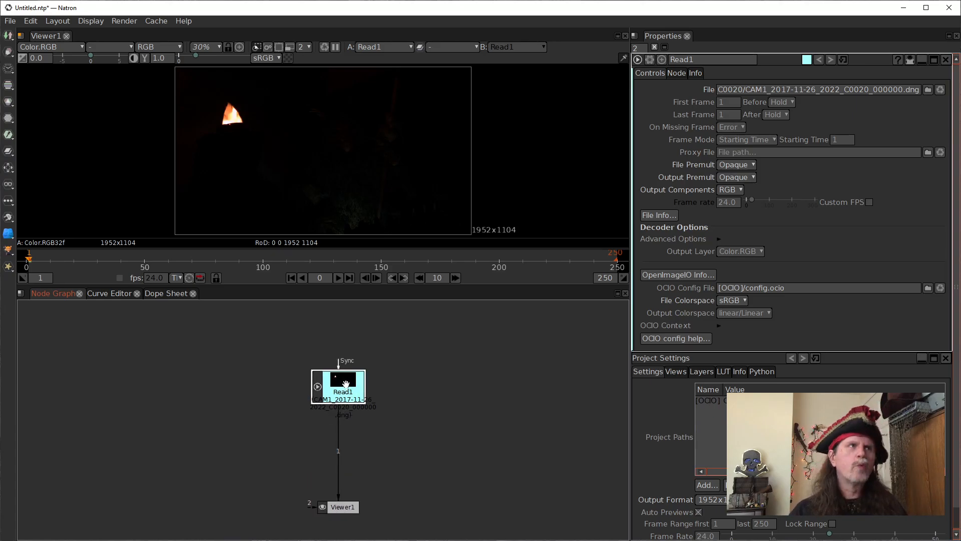
{"action": "key", "text": "Tab"}
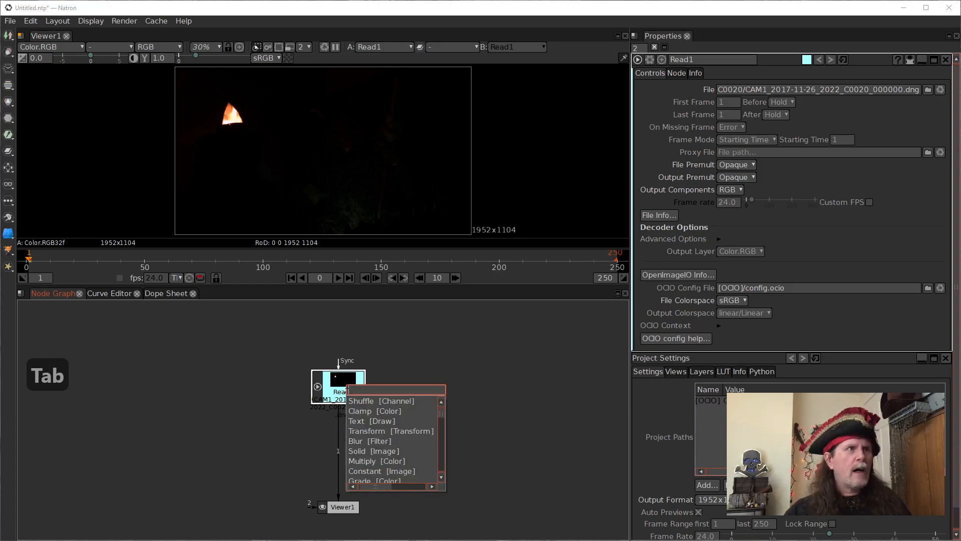
{"action": "left_click", "coordinate": [379, 461]}
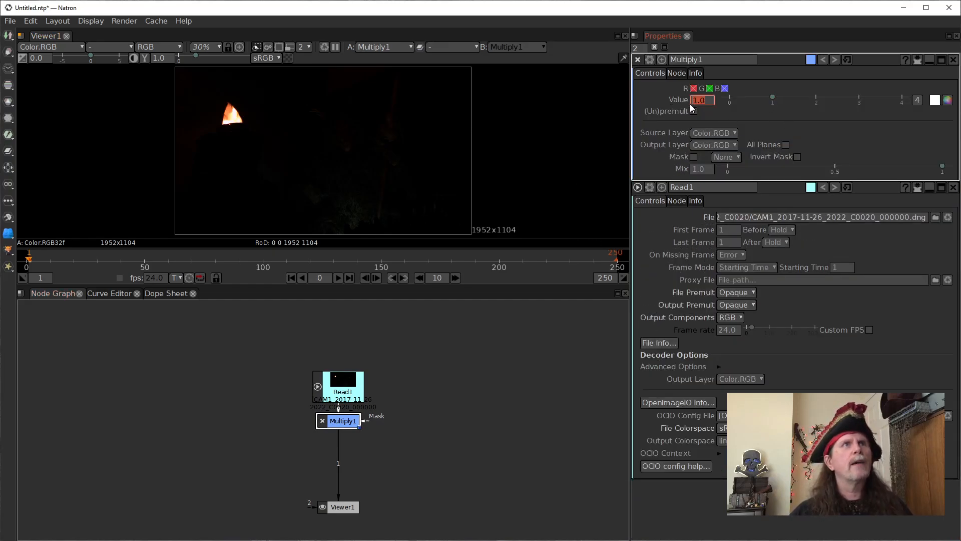
{"action": "scroll", "coordinate": [691, 101], "scroll_direction": "up", "scroll_amount": 20}
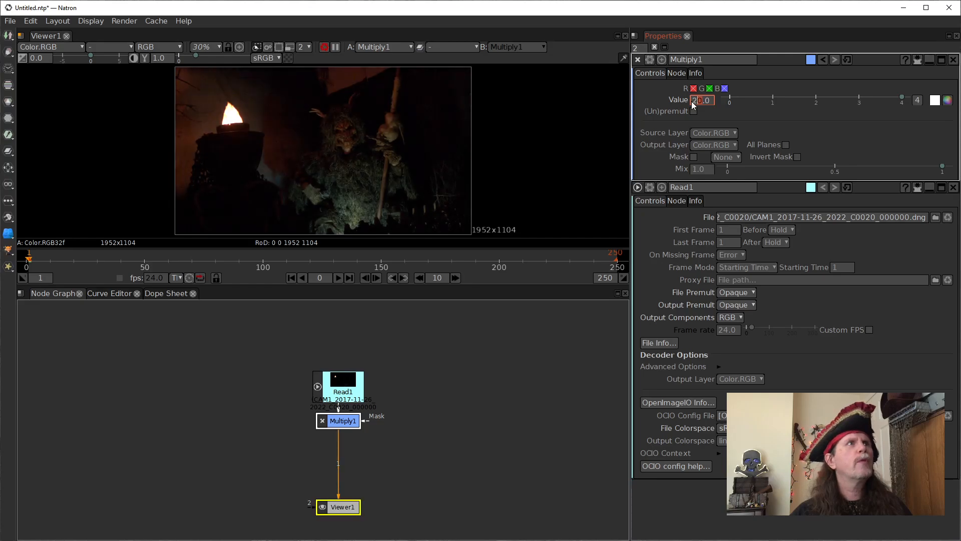
{"action": "scroll", "coordinate": [692, 101], "scroll_direction": "up", "scroll_amount": 20}
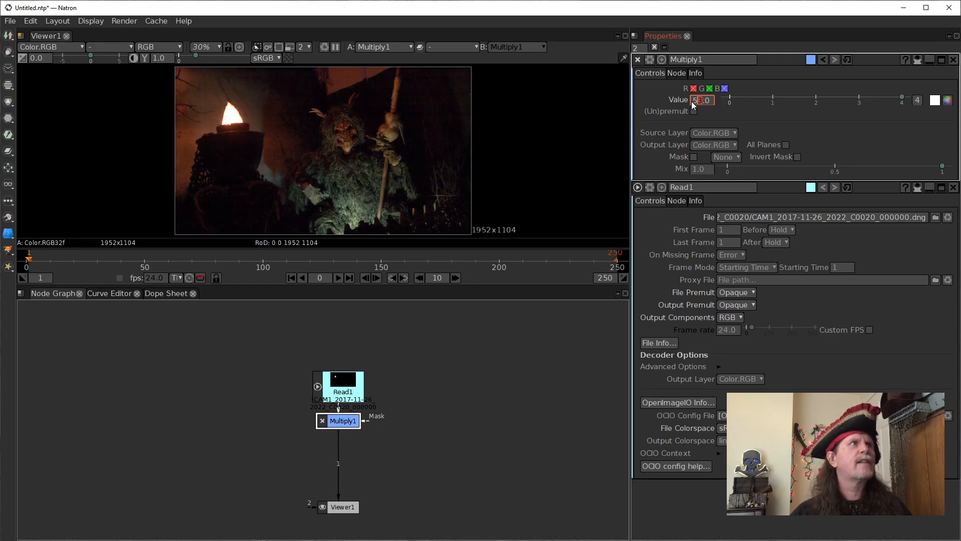
{"action": "scroll", "coordinate": [692, 101], "scroll_direction": "up", "scroll_amount": 11}
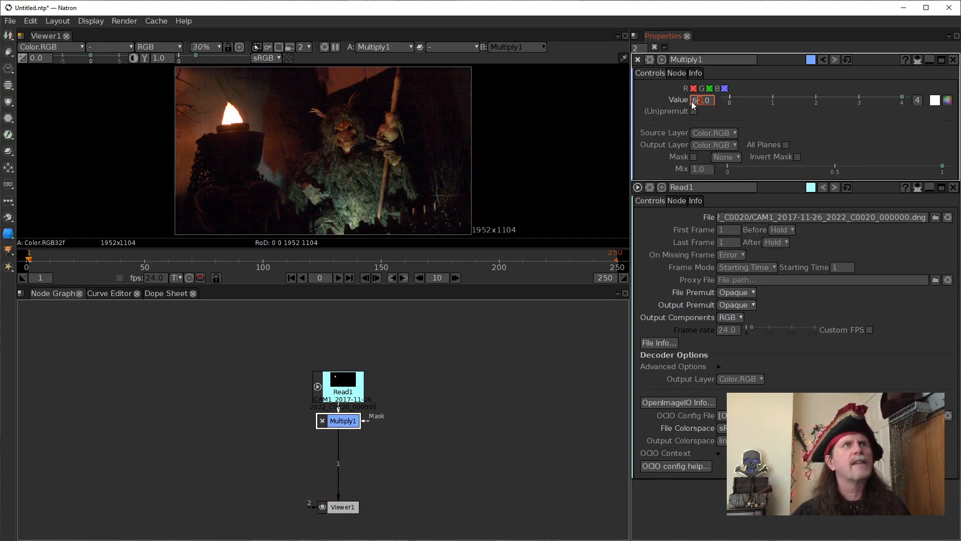
{"action": "scroll", "coordinate": [691, 102], "scroll_direction": "up", "scroll_amount": 4}
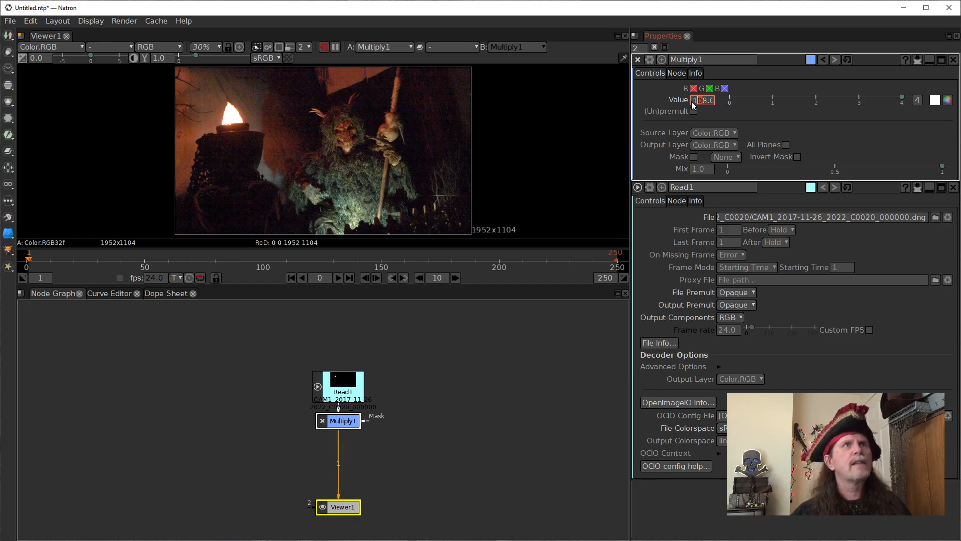
{"action": "scroll", "coordinate": [692, 101], "scroll_direction": "up", "scroll_amount": 2}
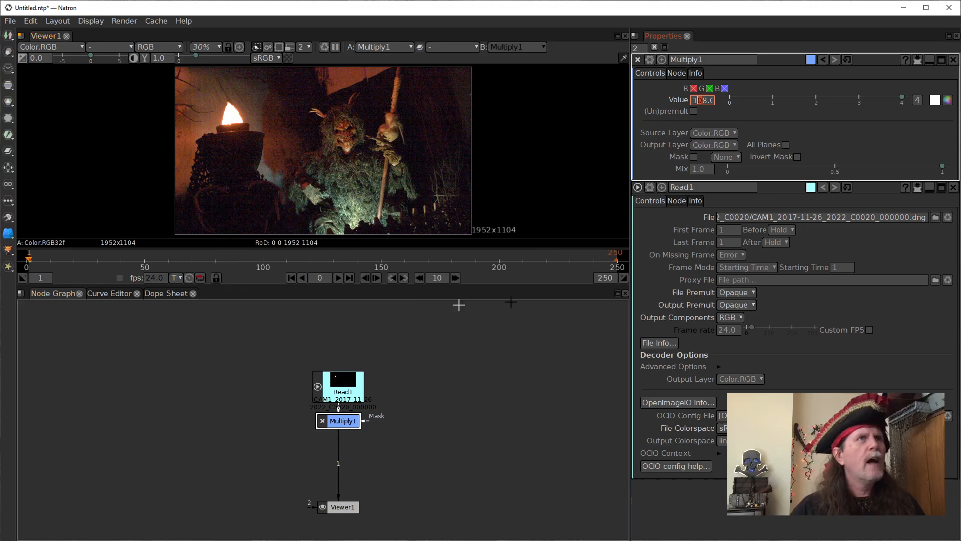
Expand Read1's advanced RAW decoder options and set Demosaic to None
{"action": "left_click", "coordinate": [333, 393]}
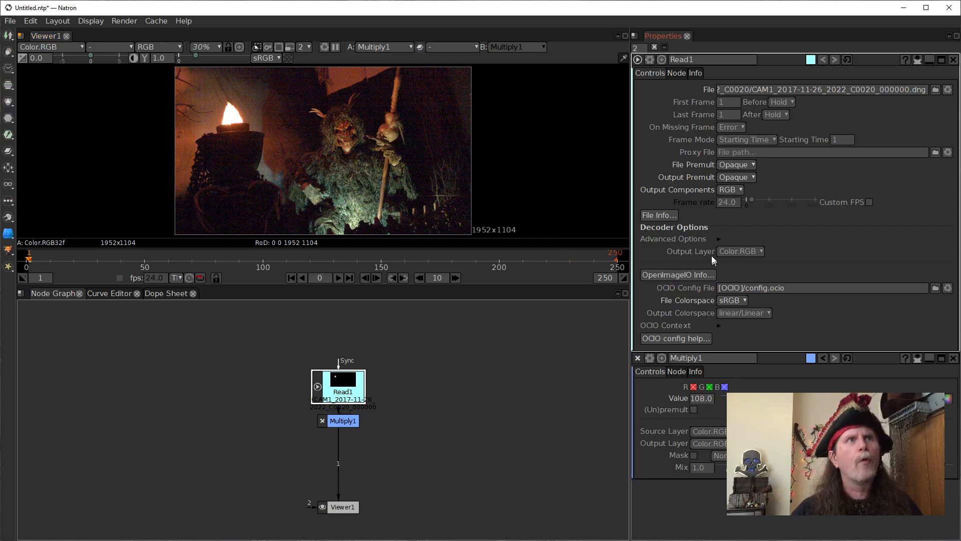
{"action": "left_click", "coordinate": [720, 240]}
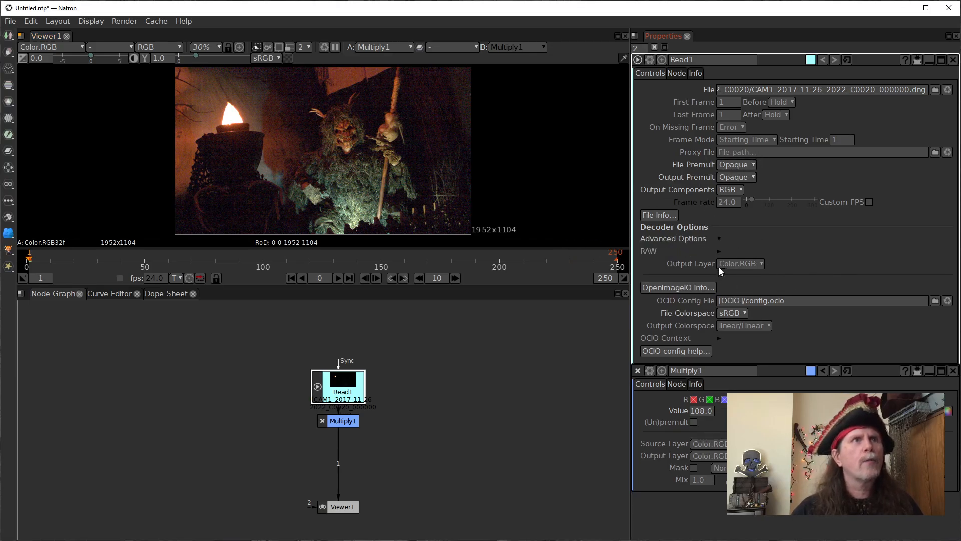
{"action": "left_click", "coordinate": [720, 251]}
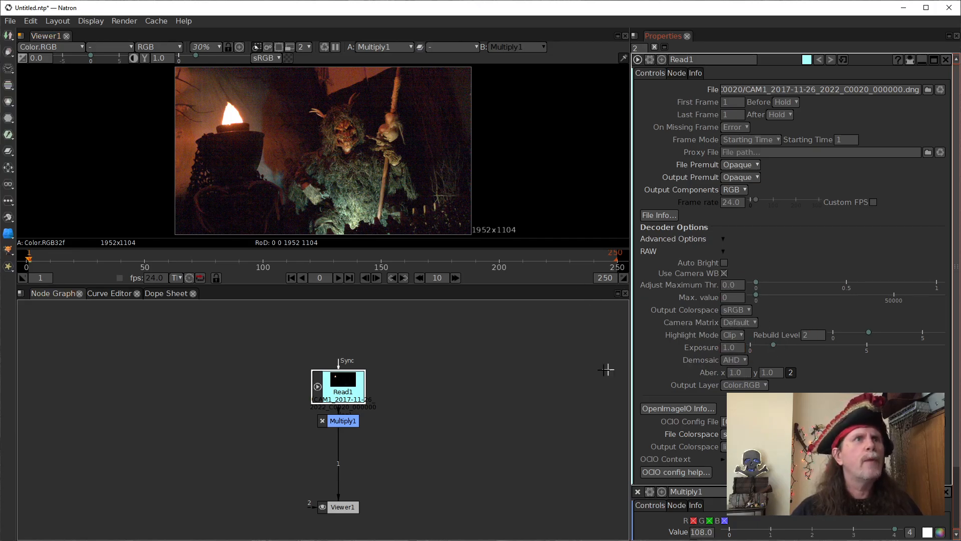
{"action": "left_click", "coordinate": [743, 360]}
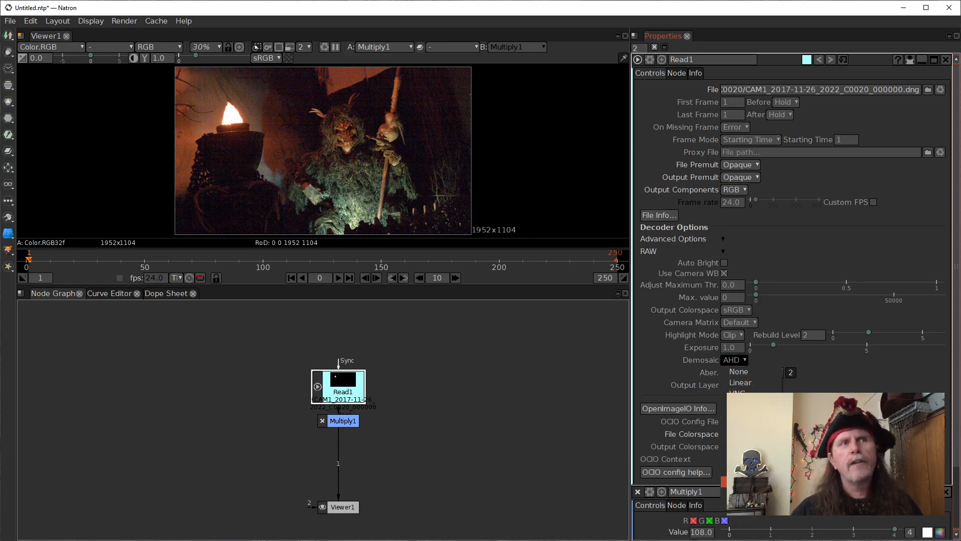
{"action": "left_click", "coordinate": [739, 371]}
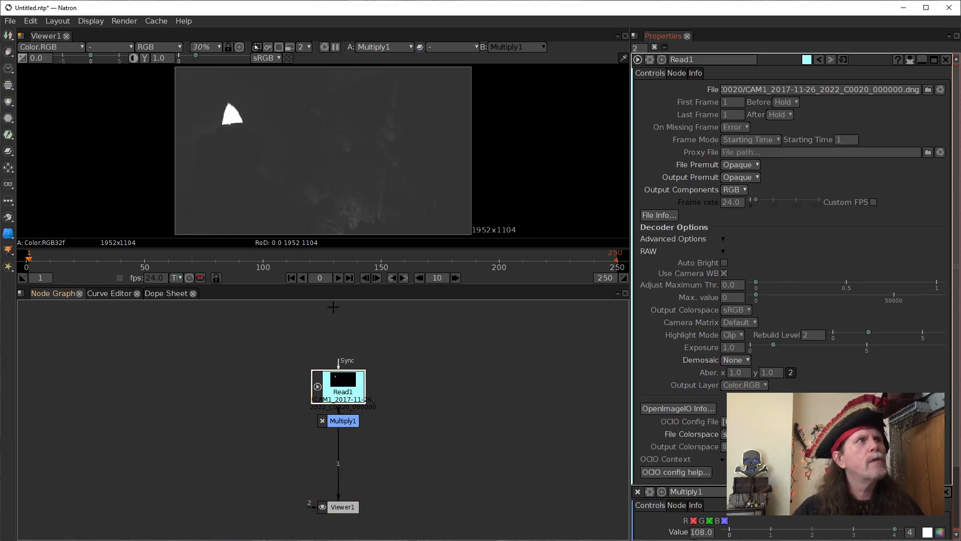
Examine the undemosaiced pixel pattern up close along the edge of the flame
{"action": "scroll", "coordinate": [303, 136], "scroll_direction": "up", "scroll_amount": 10}
{"action": "left_click_drag", "start_coordinate": [296, 149], "coordinate": [549, 207]}
{"action": "scroll", "coordinate": [106, 115], "scroll_direction": "up", "scroll_amount": 2}
{"action": "left_click_drag", "start_coordinate": [106, 114], "coordinate": [364, 198]}
{"action": "scroll", "coordinate": [364, 202], "scroll_direction": "up", "scroll_amount": 7}
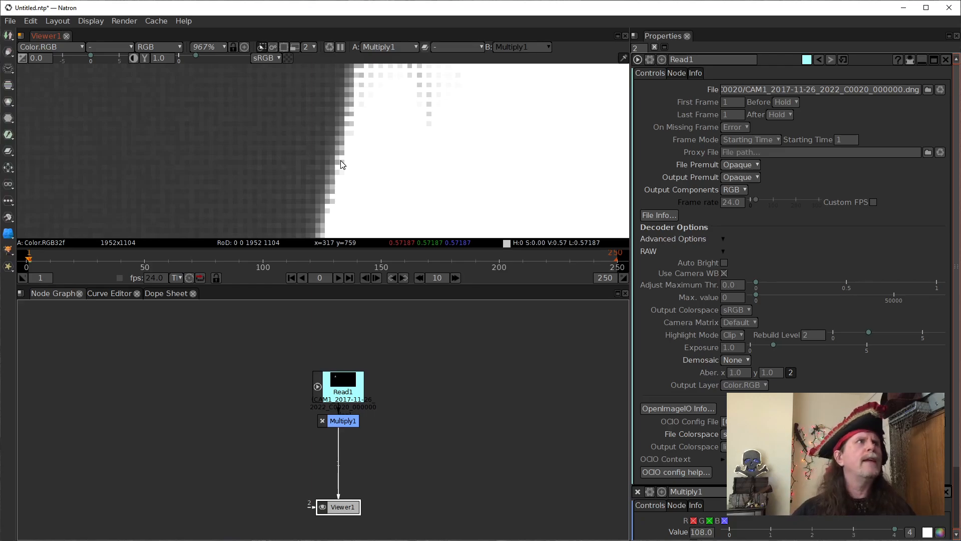
{"action": "scroll", "coordinate": [327, 163], "scroll_direction": "up", "scroll_amount": 9}
{"action": "left_click_drag", "start_coordinate": [284, 166], "coordinate": [368, 172]}
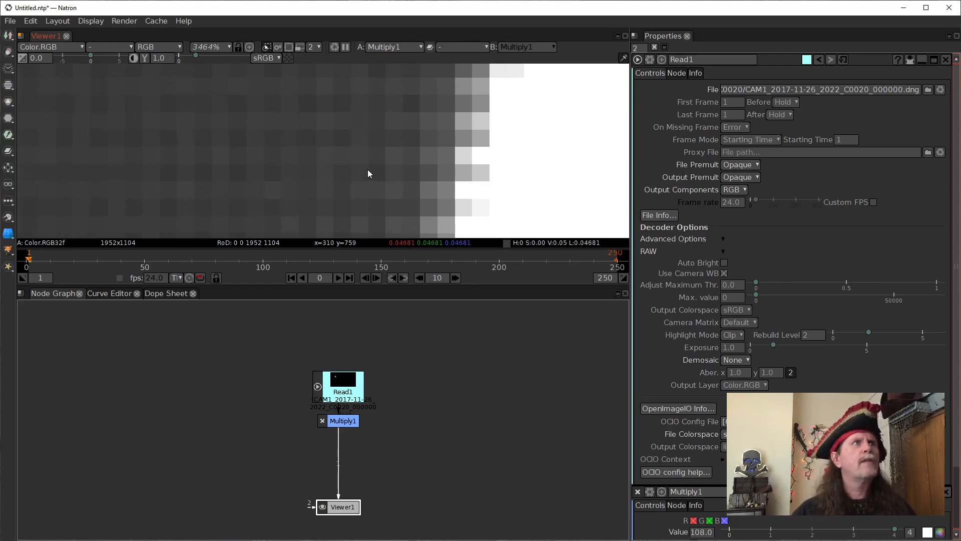
{"action": "scroll", "coordinate": [345, 176], "scroll_direction": "down", "scroll_amount": 5}
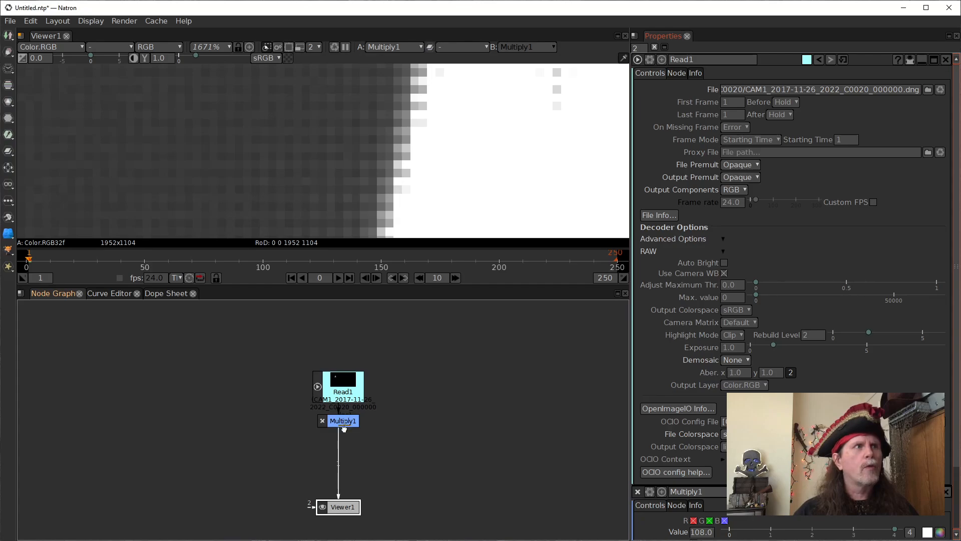
Space Multiply1 farther below Read1 and move both nodes aside to clear room in the node graph
{"action": "left_click_drag", "start_coordinate": [346, 420], "coordinate": [343, 449]}
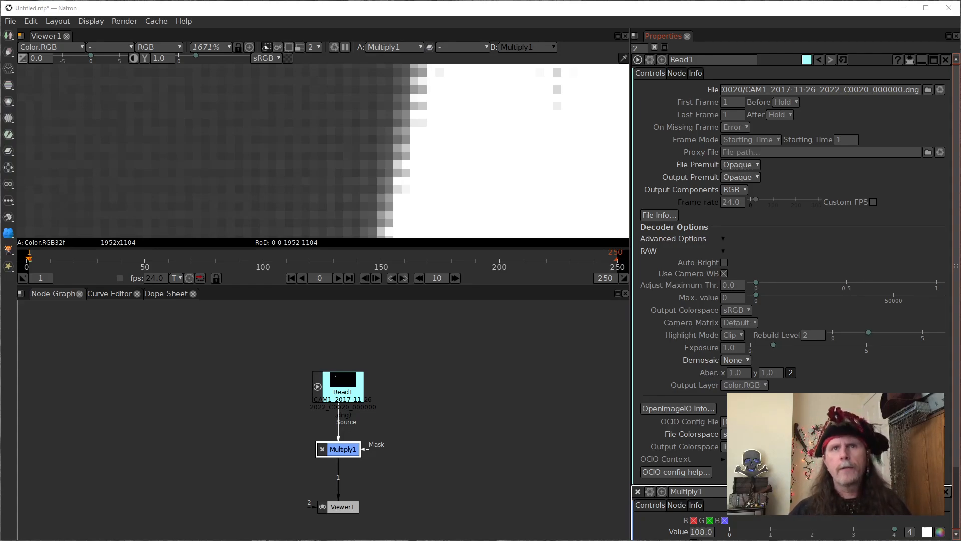
{"action": "left_click_drag", "start_coordinate": [285, 350], "coordinate": [435, 488]}
{"action": "left_click_drag", "start_coordinate": [348, 388], "coordinate": [112, 376]}
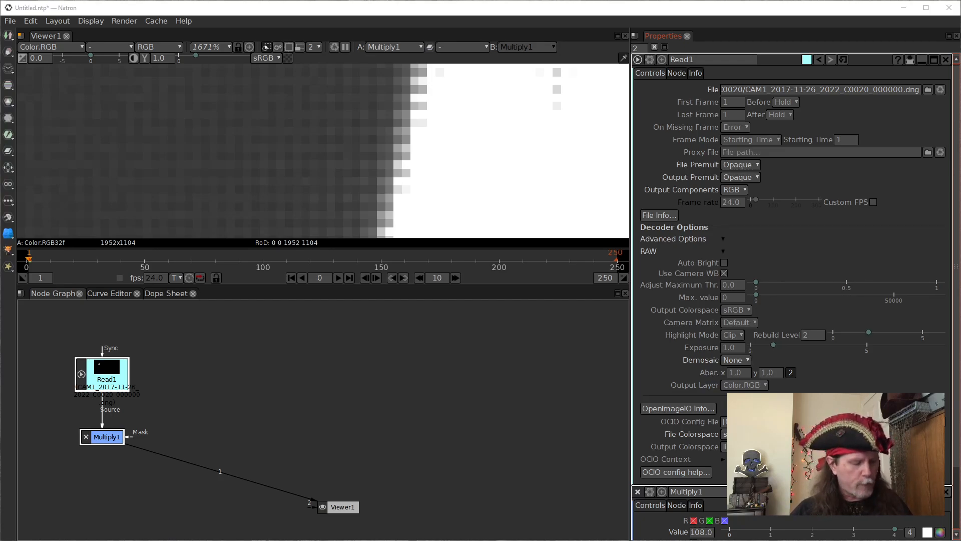
Paste the network of four CheckerBoard nodes, Switch1 and a multiply Merge1 into the free area beside Read1 and Multiply1
{"action": "key", "text": "ctrl+c"}
{"action": "left_click", "coordinate": [300, 396]}
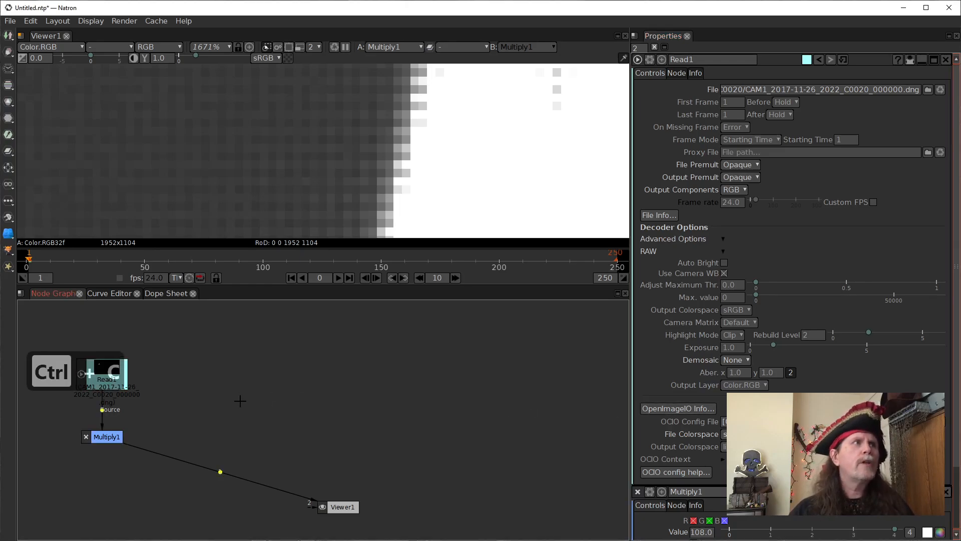
{"action": "key", "text": "ctrl+v"}
{"action": "left_click_drag", "start_coordinate": [194, 411], "coordinate": [351, 406]}
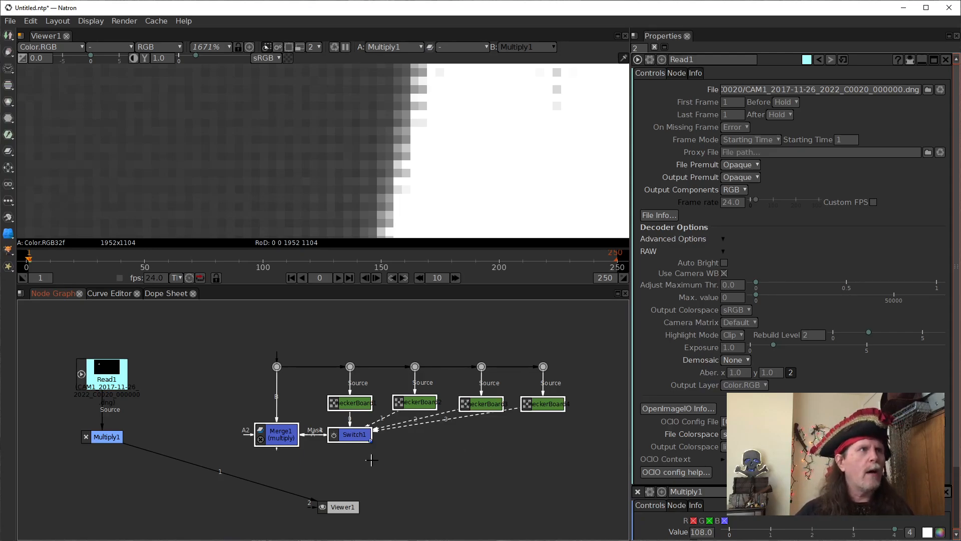
{"action": "left_click_drag", "start_coordinate": [369, 458], "coordinate": [372, 462]}
{"action": "left_click_drag", "start_coordinate": [283, 436], "coordinate": [281, 436]}
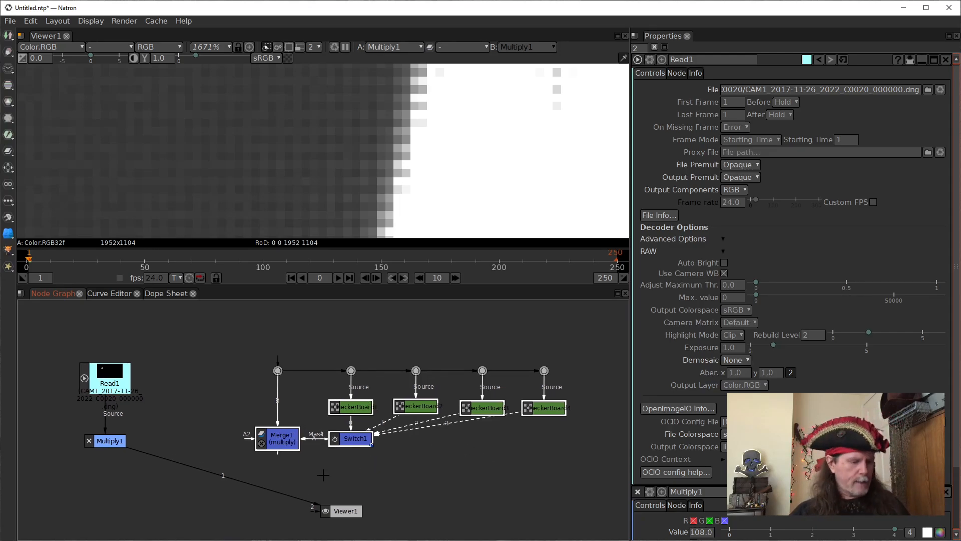
Open CheckerBoard1's settings and connect the viewer to CheckerBoard1 instead of Multiply1
{"action": "double_click", "coordinate": [350, 411]}
{"action": "key", "text": "1"}
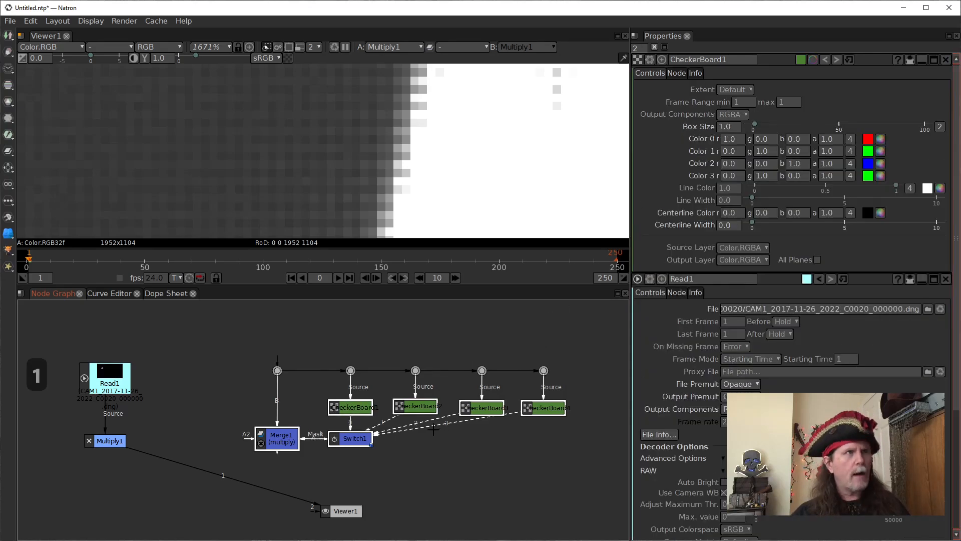
{"action": "key", "text": "1"}
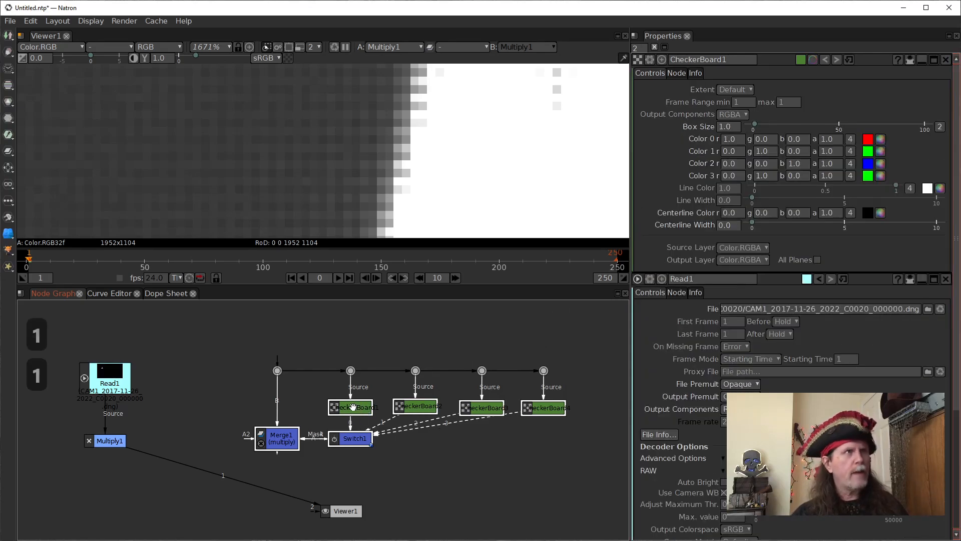
{"action": "key", "text": "1"}
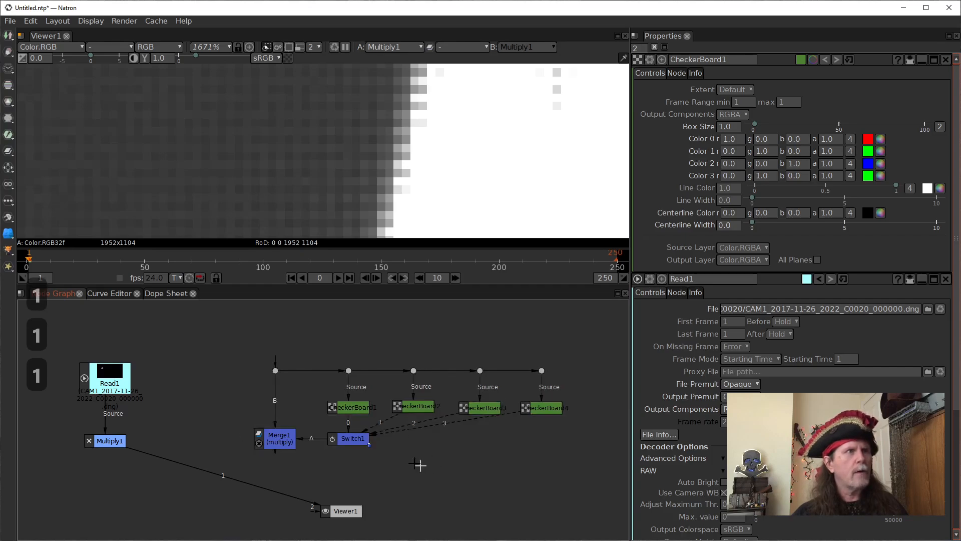
{"action": "left_click", "coordinate": [359, 405]}
{"action": "key", "text": "1"}
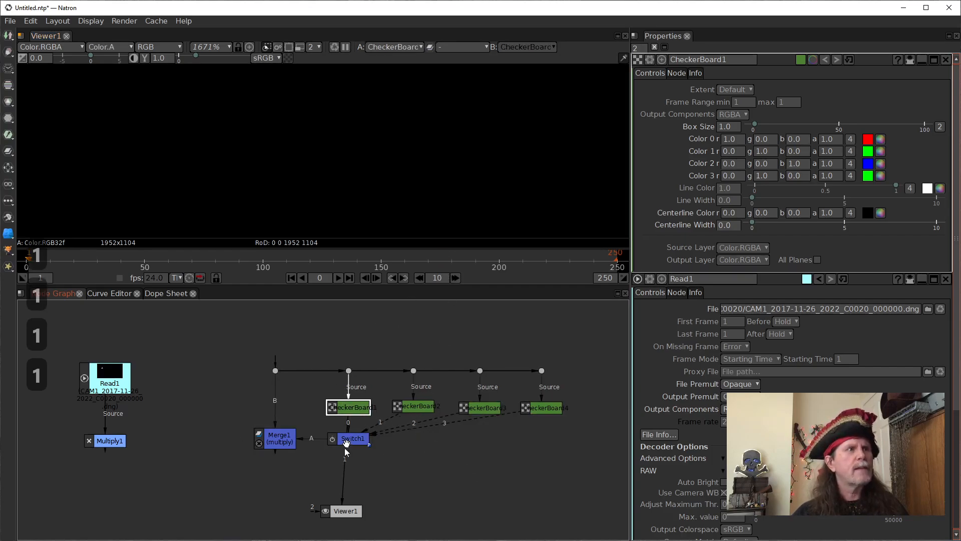
{"action": "scroll", "coordinate": [363, 201], "scroll_direction": "down", "scroll_amount": 1}
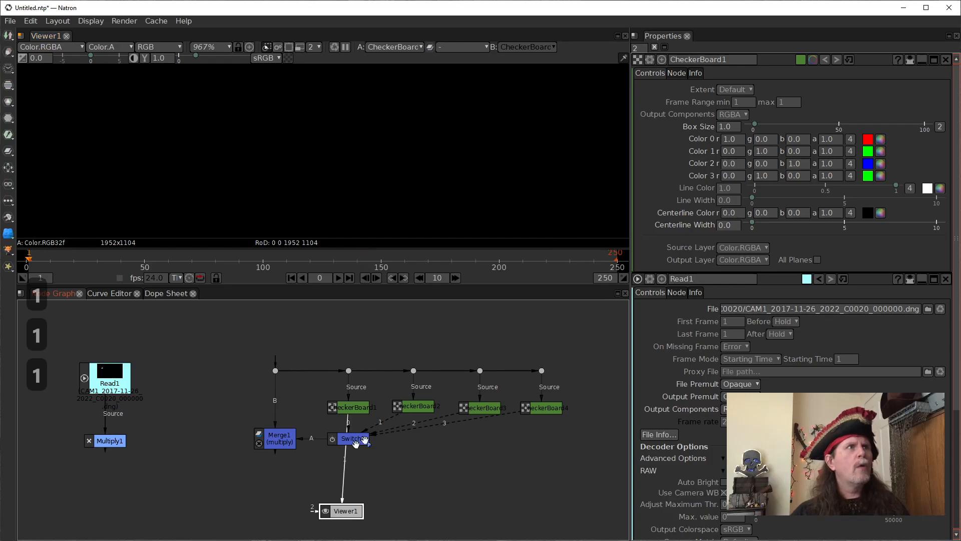
{"action": "left_click", "coordinate": [353, 407]}
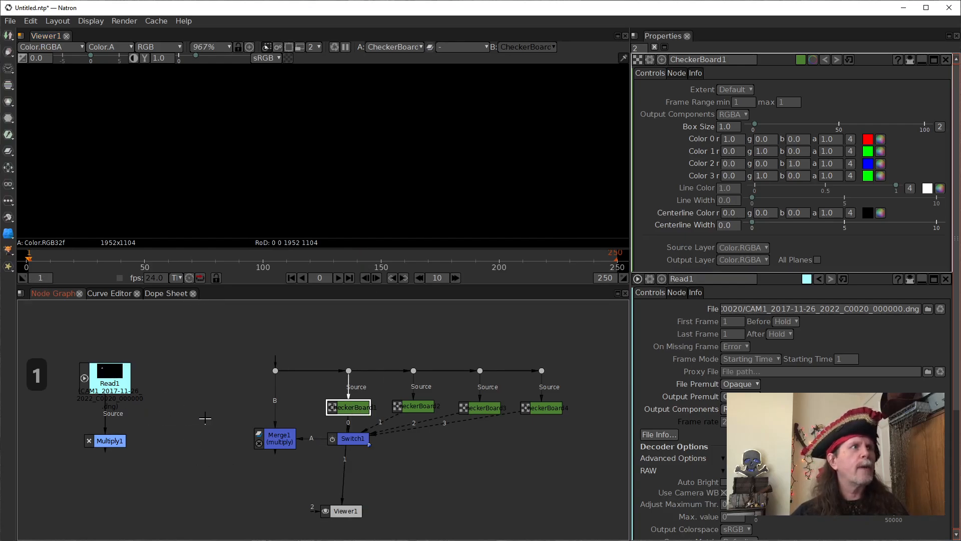
Add a Solid node with color 1.0 and connect it above the checkerboard network as the source of its first dot
{"action": "left_click", "coordinate": [351, 344]}
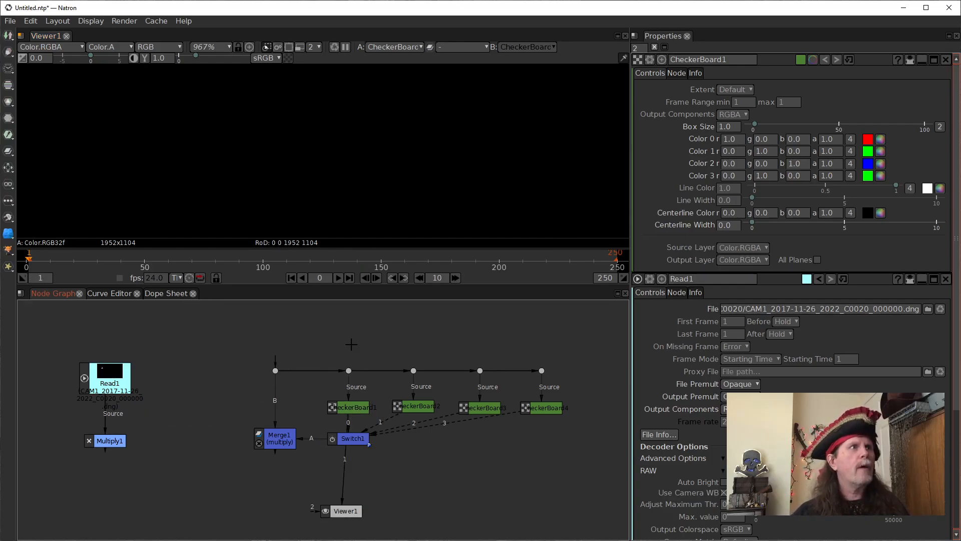
{"action": "key", "text": "Tab"}
{"action": "type", "text": "s"}
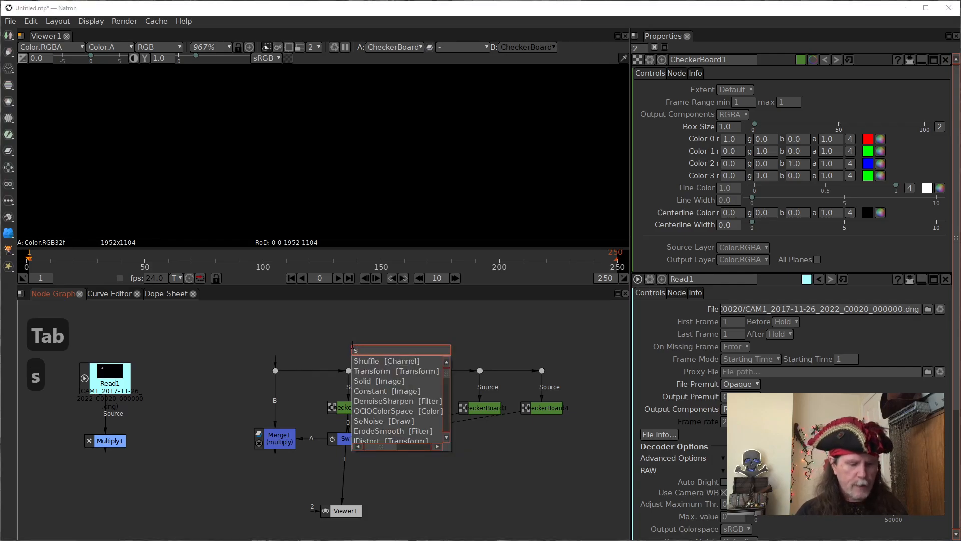
{"action": "type", "text": "olid"}
{"action": "key", "text": "Return"}
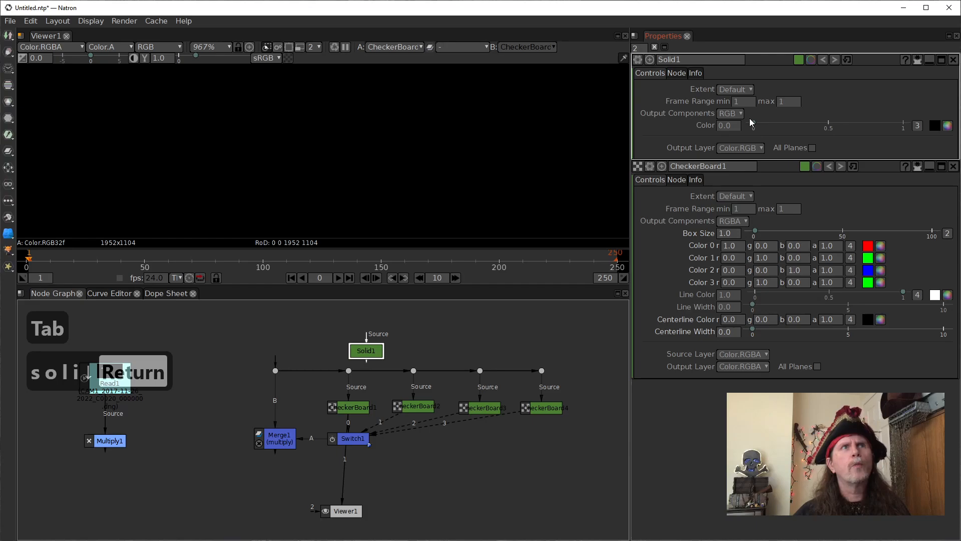
{"action": "left_click_drag", "start_coordinate": [753, 124], "coordinate": [903, 124]}
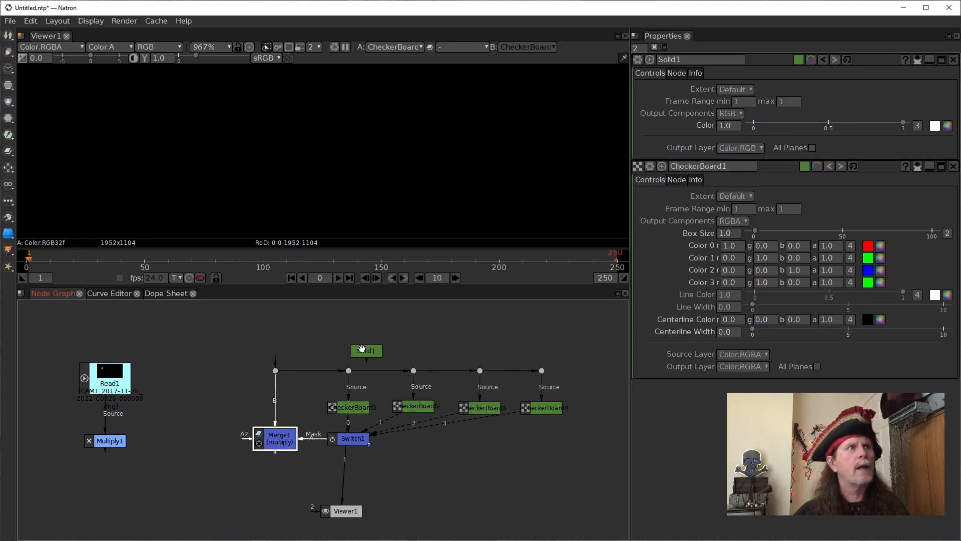
{"action": "left_click_drag", "start_coordinate": [364, 350], "coordinate": [306, 345]}
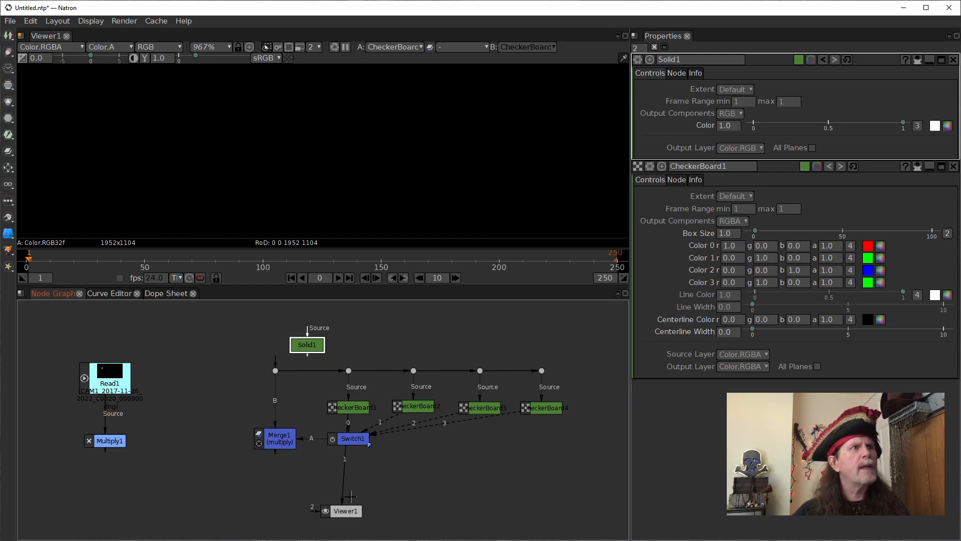
{"action": "left_click_drag", "start_coordinate": [304, 350], "coordinate": [279, 331]}
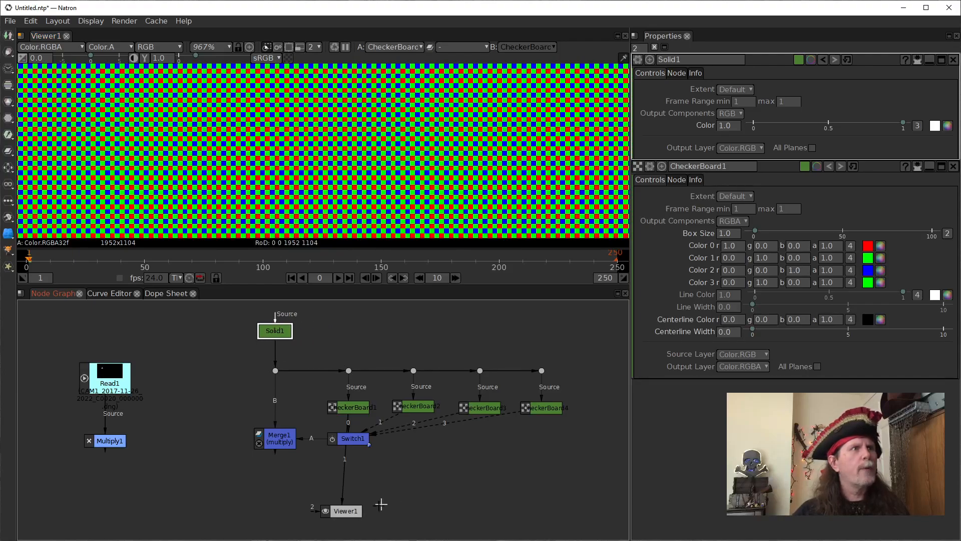
Move Viewer1 below Merge1 and examine CheckerBoard1's red, green and blue pattern up close
{"action": "left_click_drag", "start_coordinate": [342, 511], "coordinate": [272, 497]}
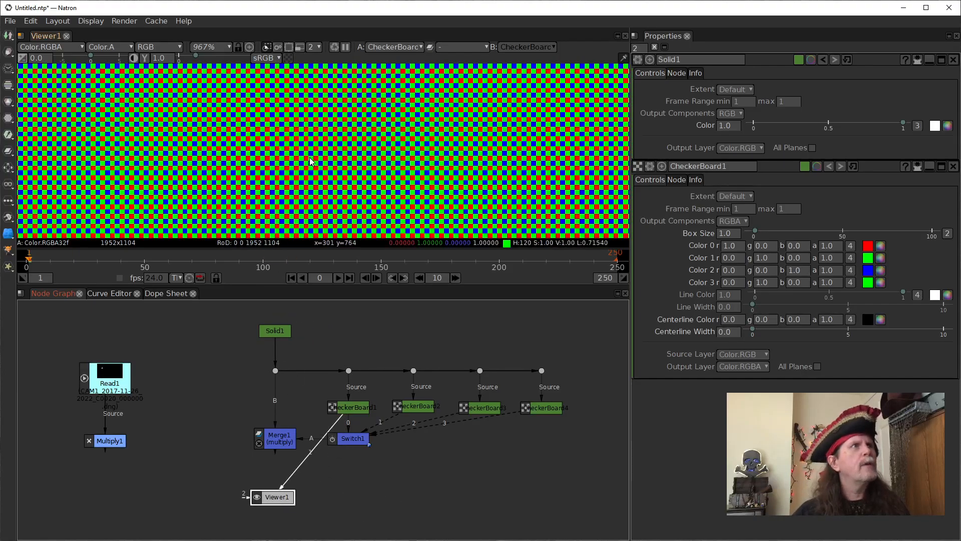
{"action": "scroll", "coordinate": [300, 163], "scroll_direction": "down", "scroll_amount": 11}
{"action": "scroll", "coordinate": [261, 180], "scroll_direction": "up", "scroll_amount": 10}
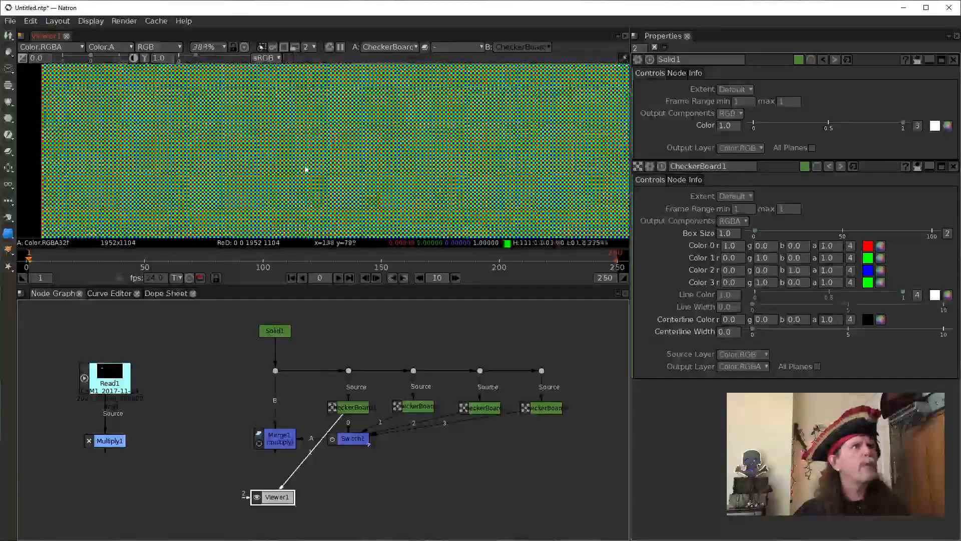
{"action": "scroll", "coordinate": [337, 213], "scroll_direction": "up", "scroll_amount": 2}
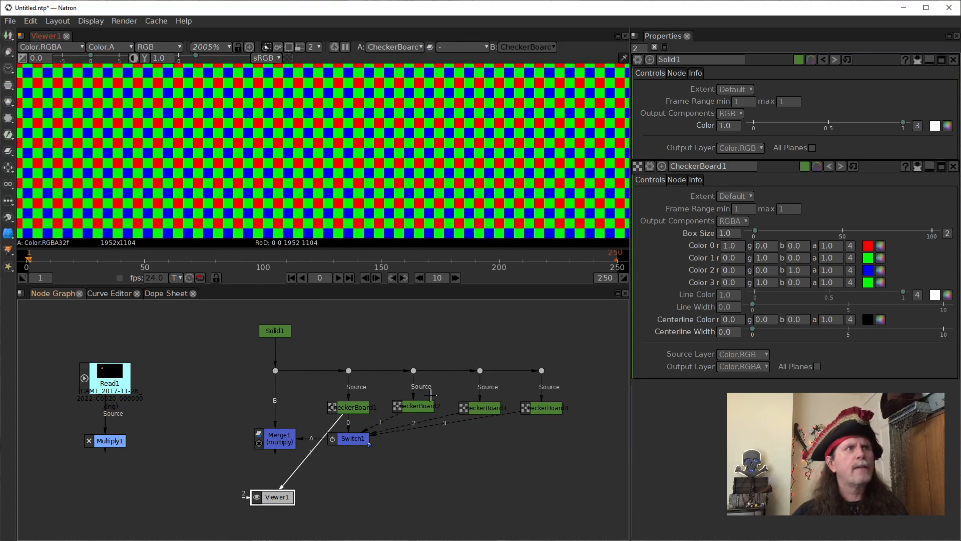
View CheckerBoard2, CheckerBoard3 and CheckerBoard4 in turn to compare their pixel patterns
{"action": "left_click", "coordinate": [420, 407]}
{"action": "key", "text": "1"}
{"action": "left_click", "coordinate": [486, 408]}
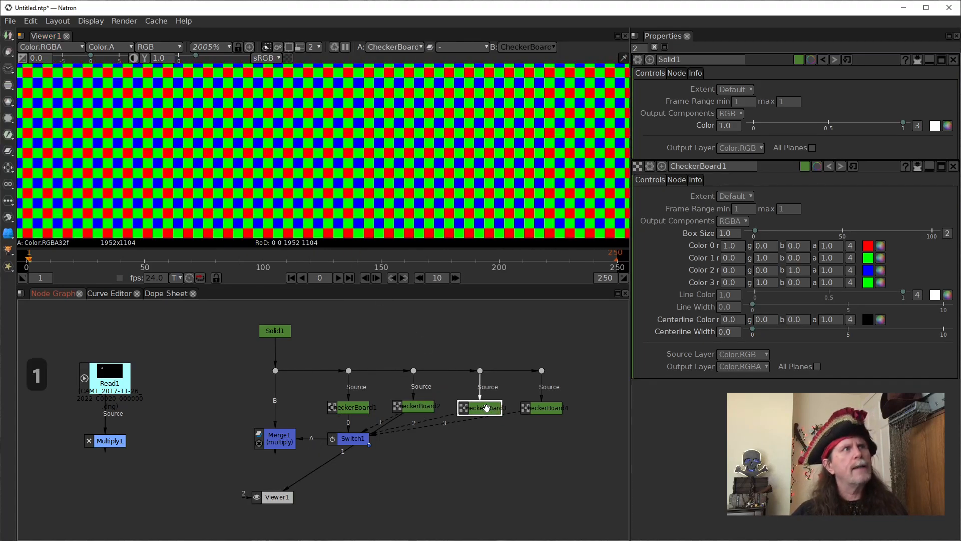
{"action": "key", "text": "1"}
{"action": "left_click", "coordinate": [536, 405]}
{"action": "key", "text": "1"}
{"action": "left_click", "coordinate": [349, 407]}
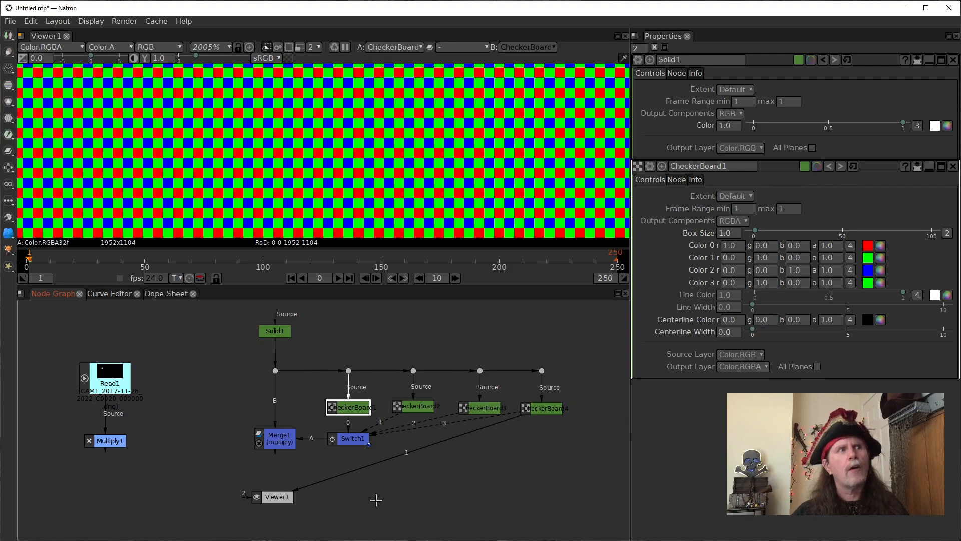
Connect Viewer1 to Merge1 and feed the network's first dot from Multiply1 instead of Solid1
{"action": "left_click_drag", "start_coordinate": [329, 484], "coordinate": [276, 444]}
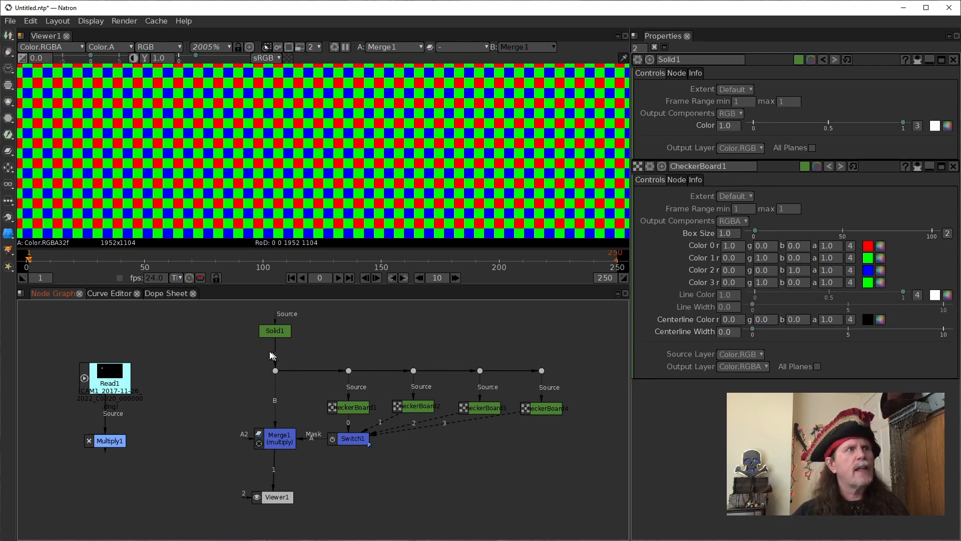
{"action": "left_click_drag", "start_coordinate": [273, 351], "coordinate": [110, 374]}
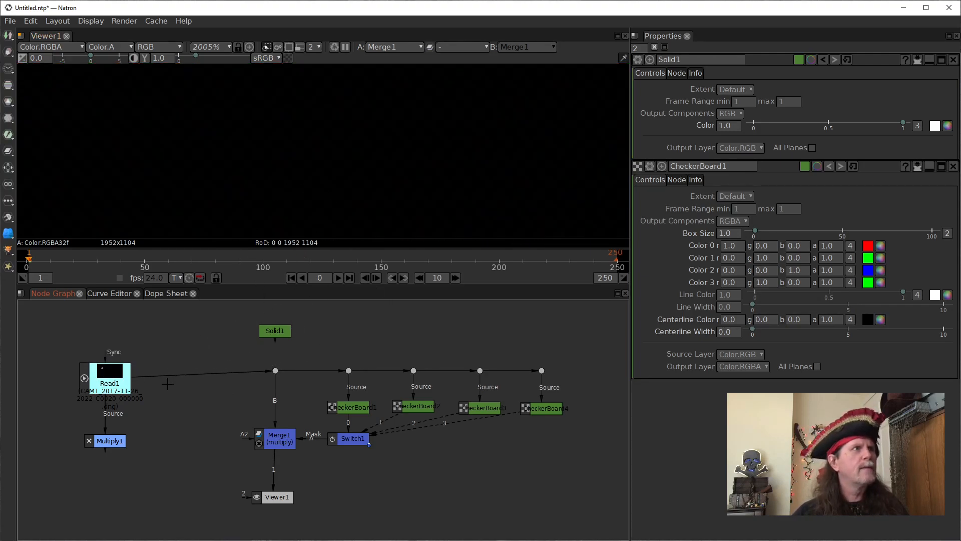
{"action": "scroll", "coordinate": [269, 205], "scroll_direction": "down", "scroll_amount": 3}
{"action": "left_click_drag", "start_coordinate": [167, 379], "coordinate": [117, 443]}
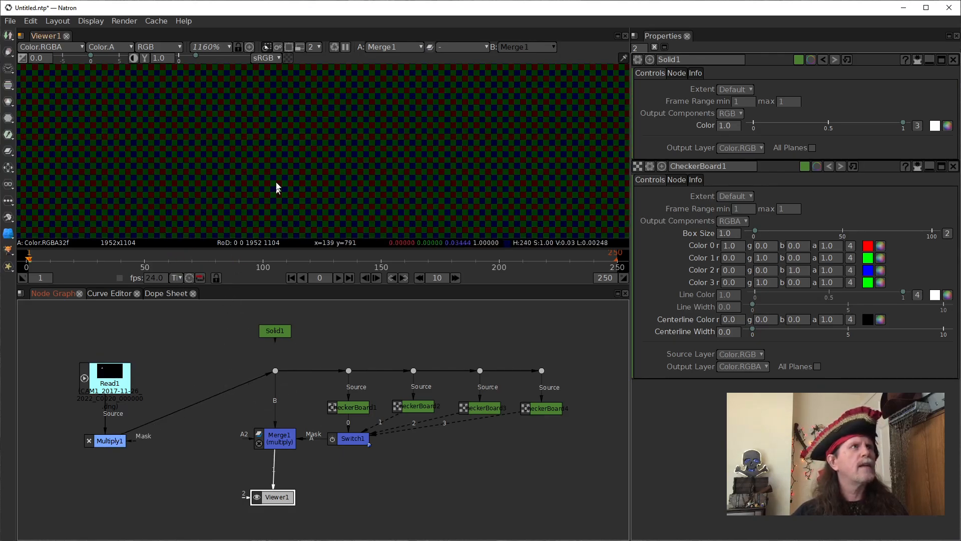
Examine the frame multiplied by the checkerboard, from individual pixels out to the whole flame
{"action": "scroll", "coordinate": [269, 188], "scroll_direction": "down", "scroll_amount": 10}
{"action": "left_click_drag", "start_coordinate": [334, 184], "coordinate": [159, 142]}
{"action": "scroll", "coordinate": [427, 217], "scroll_direction": "up", "scroll_amount": 3}
{"action": "scroll", "coordinate": [372, 199], "scroll_direction": "down", "scroll_amount": 6}
{"action": "left_click_drag", "start_coordinate": [478, 200], "coordinate": [331, 184]}
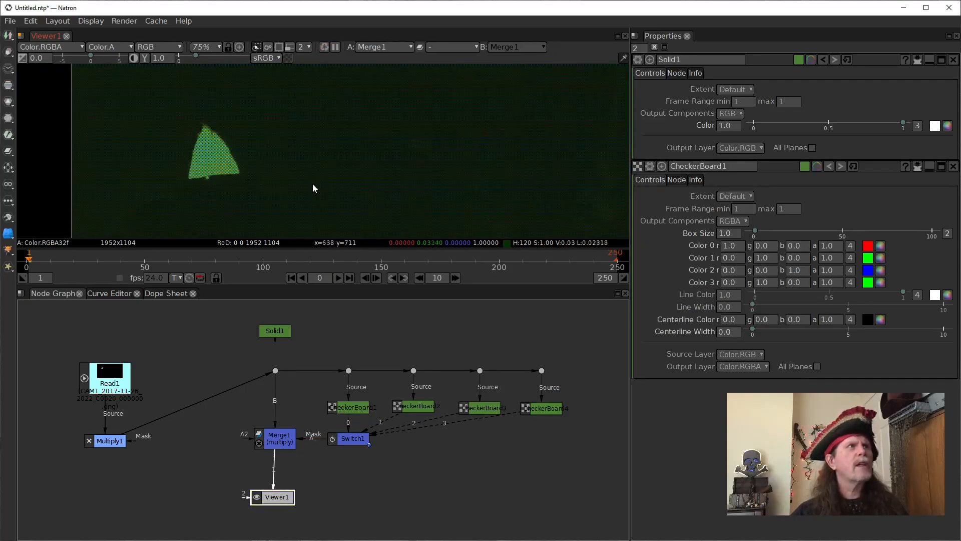
{"action": "scroll", "coordinate": [313, 182], "scroll_direction": "down", "scroll_amount": 5}
{"action": "scroll", "coordinate": [394, 211], "scroll_direction": "up", "scroll_amount": 1}
{"action": "left_click", "coordinate": [307, 403]}
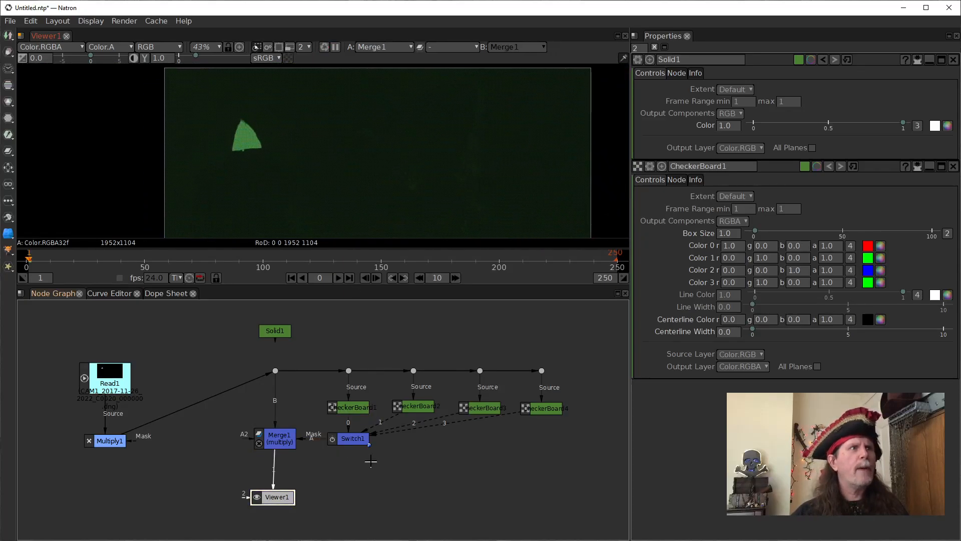
Set Switch1's Which value to 2 and inspect the resulting color pattern on the flame up close
{"action": "left_click", "coordinate": [337, 437]}
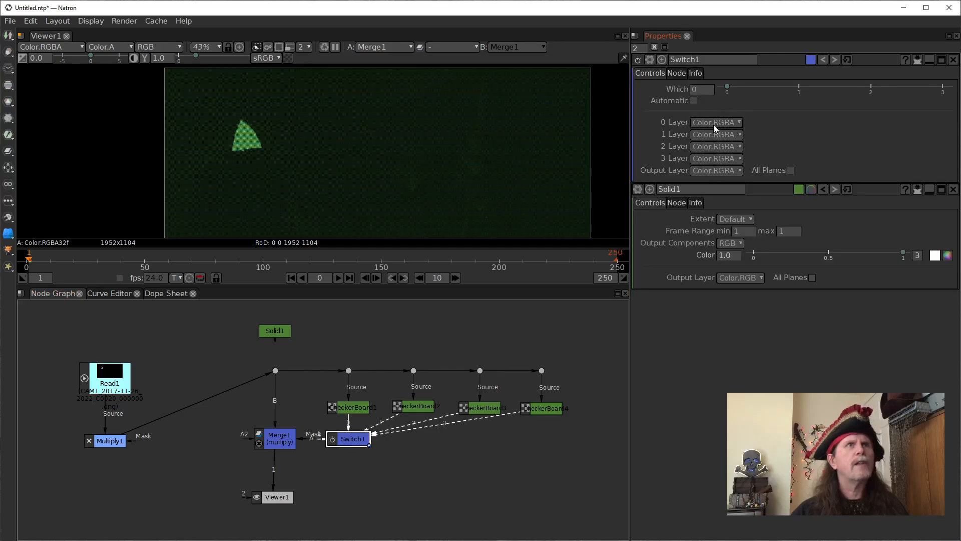
{"action": "scroll", "coordinate": [696, 91], "scroll_direction": "up", "scroll_amount": 1}
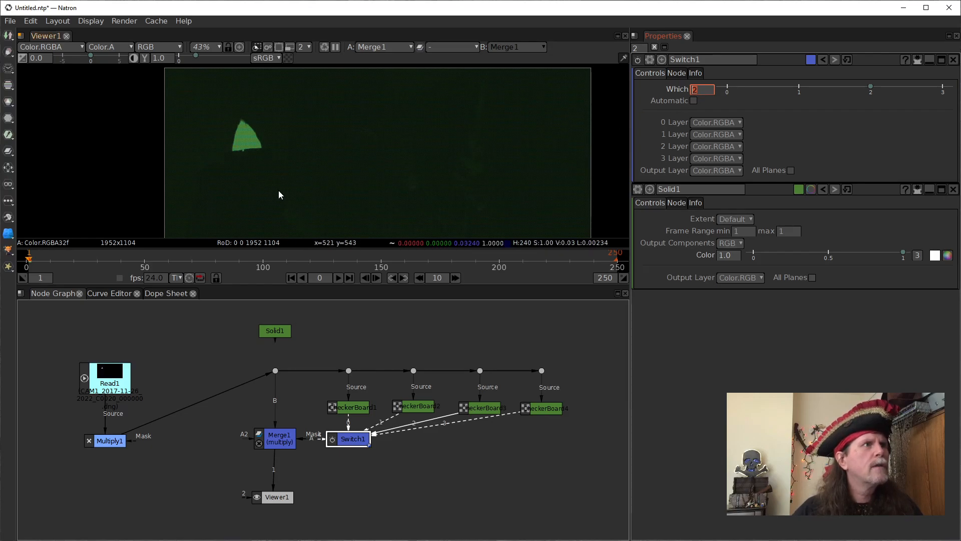
{"action": "scroll", "coordinate": [250, 188], "scroll_direction": "up", "scroll_amount": 2}
{"action": "scroll", "coordinate": [251, 189], "scroll_direction": "up", "scroll_amount": 8}
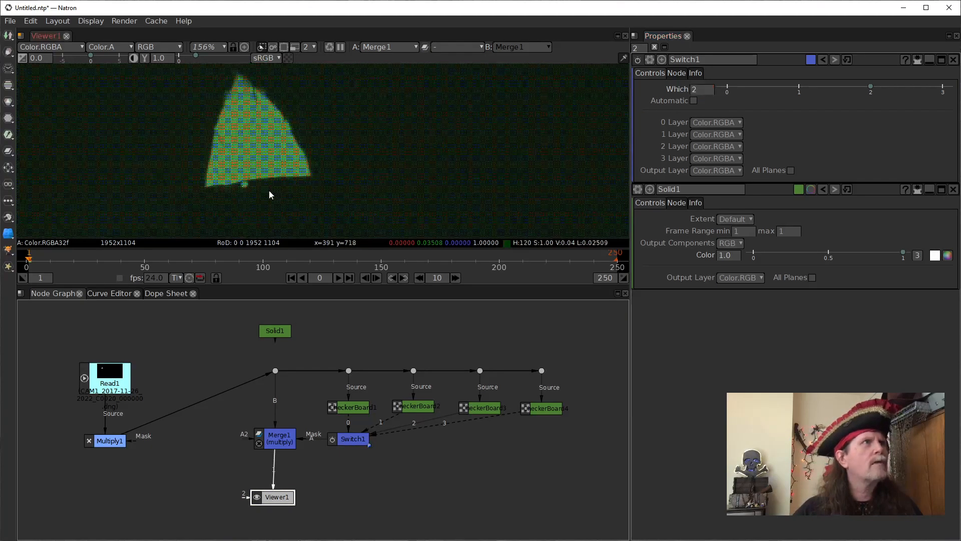
Try other Which values in Switch1 to compare the checkerboard patterns on the flame, ending with Which at 0
{"action": "left_click", "coordinate": [696, 92]}
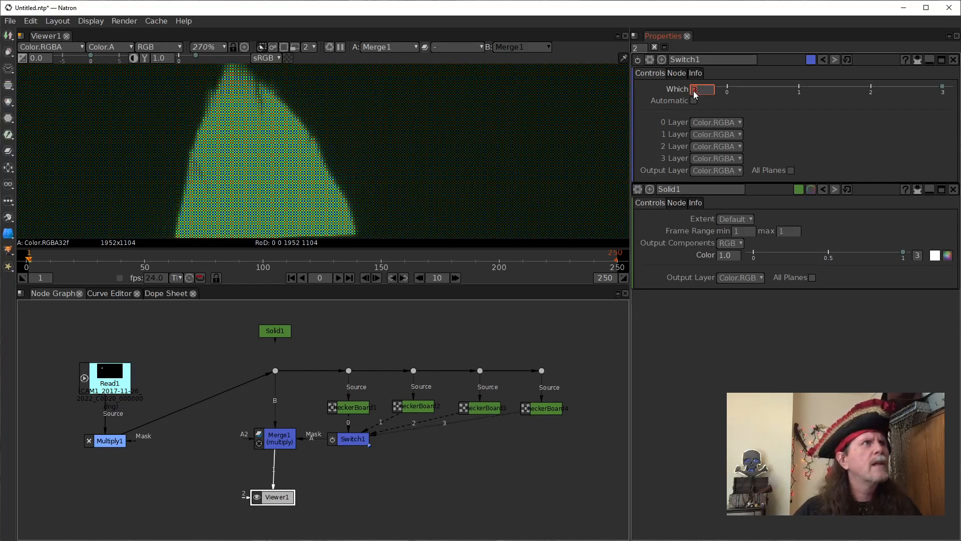
{"action": "type", "text": "4"}
{"action": "key", "text": "Return"}
{"action": "type", "text": "1"}
{"action": "key", "text": "Return"}
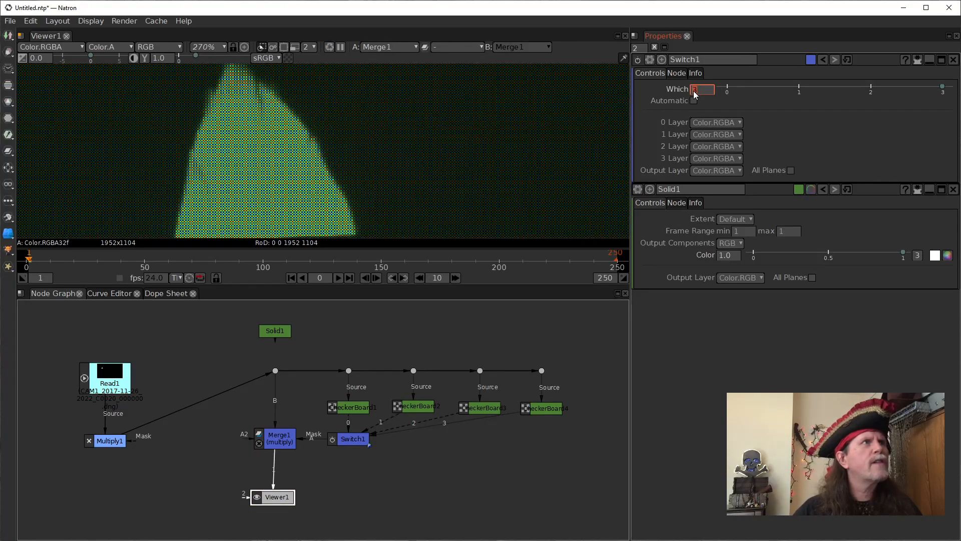
{"action": "type", "text": "2"}
{"action": "key", "text": "Return"}
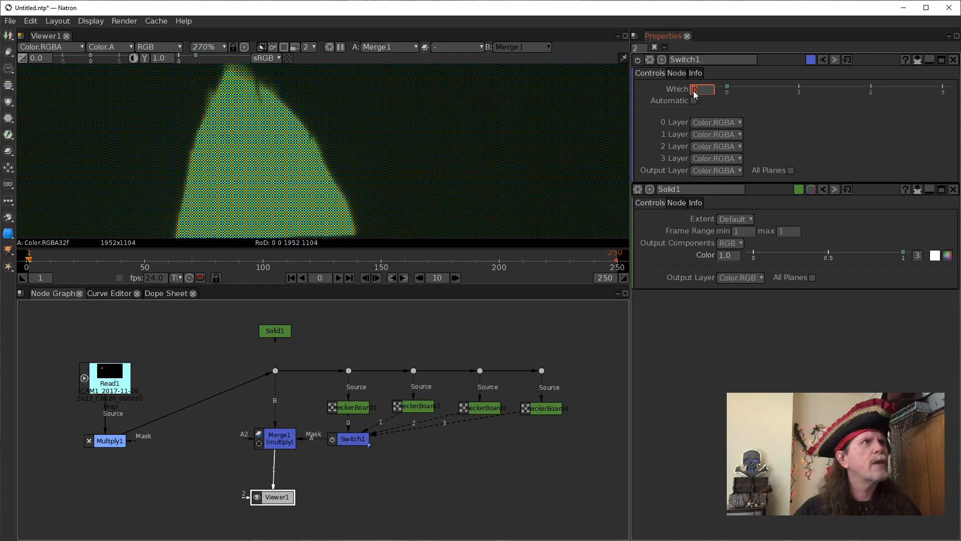
{"action": "type", "text": "0"}
{"action": "key", "text": "Return"}
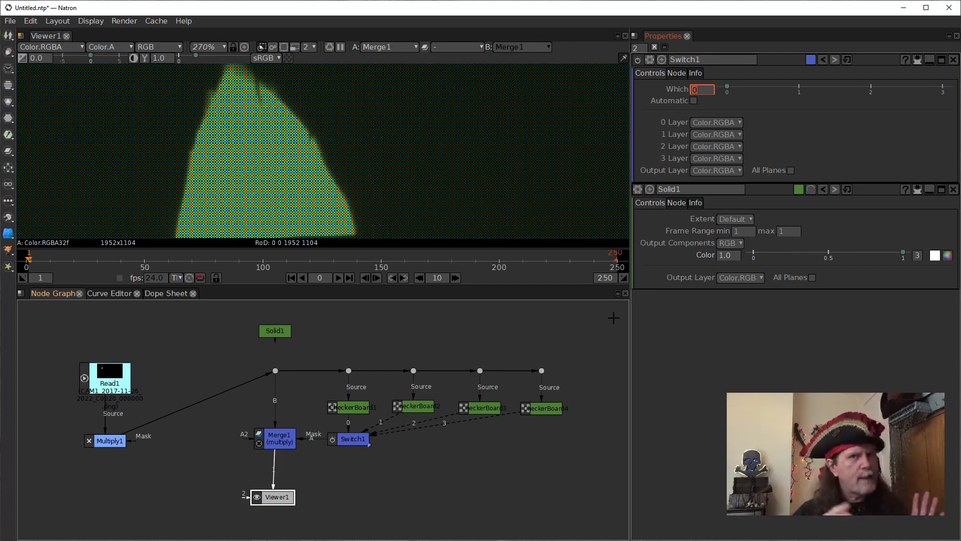
Move Multiply1 closer to Read1 and group the dots, four CheckerBoard nodes, Switch1 and Merge1 into a single node
{"action": "left_click", "coordinate": [350, 439]}
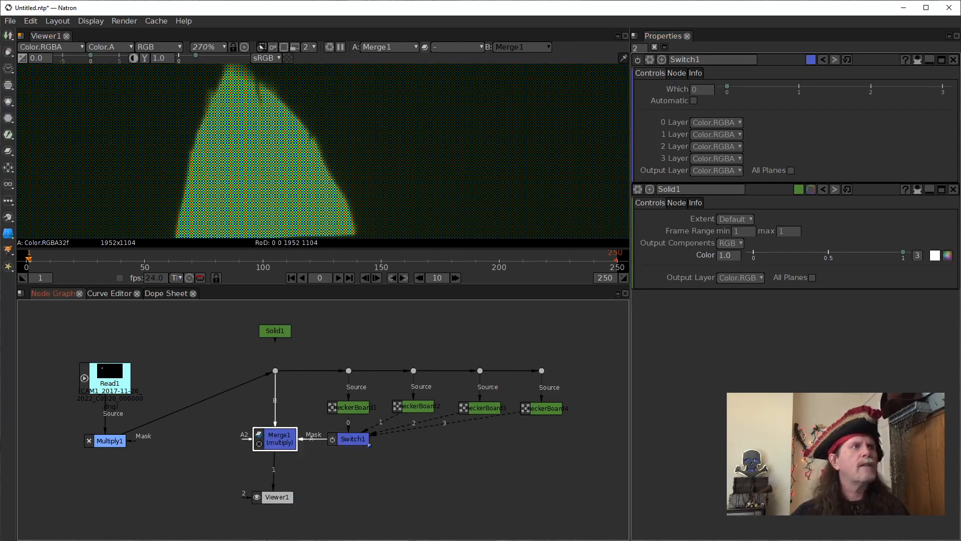
{"action": "left_click_drag", "start_coordinate": [103, 439], "coordinate": [103, 422]}
{"action": "left_click_drag", "start_coordinate": [246, 352], "coordinate": [570, 471]}
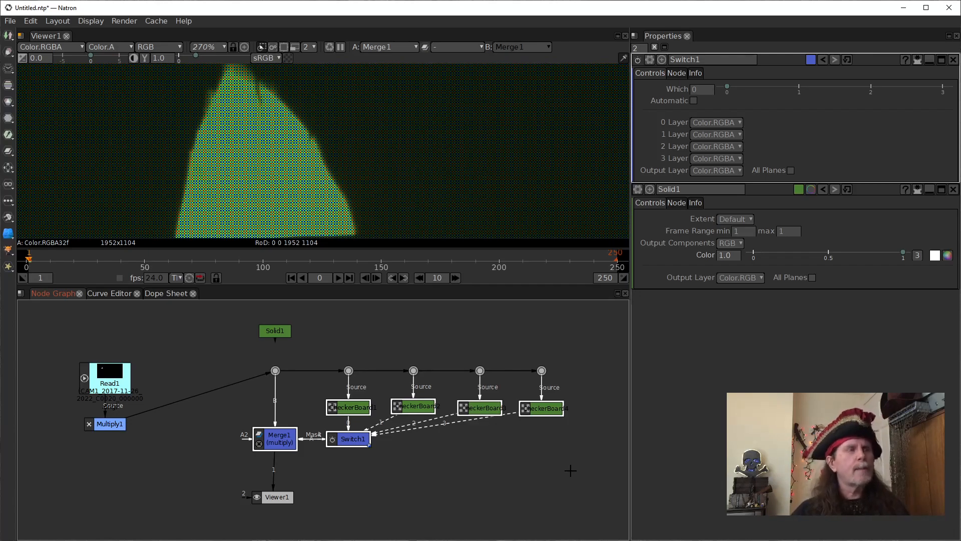
{"action": "key", "text": "ctrl+g"}
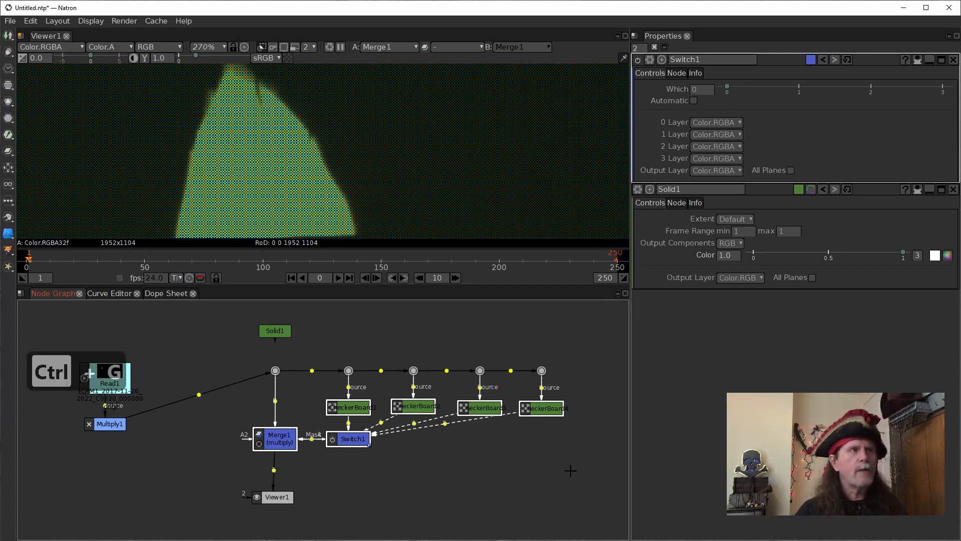
{"action": "left_click_drag", "start_coordinate": [474, 404], "coordinate": [437, 470]}
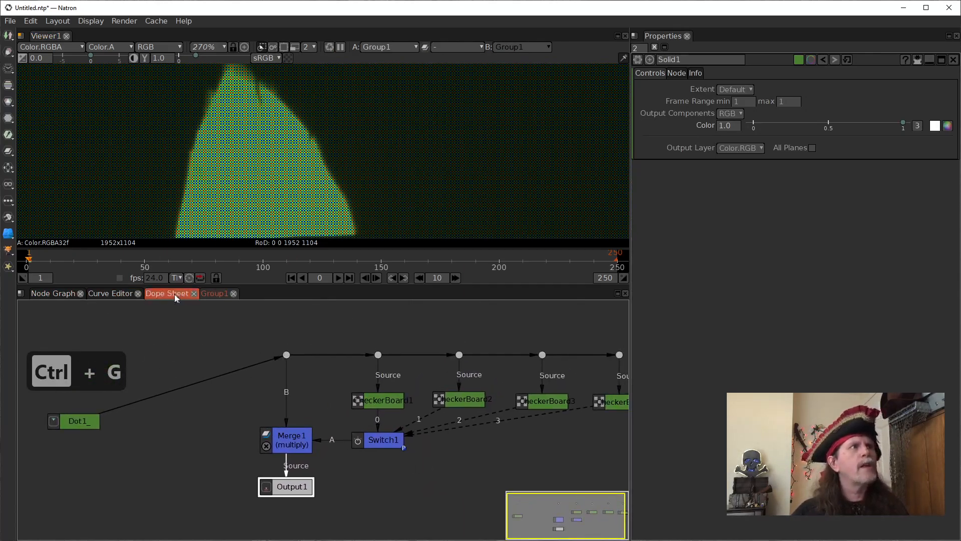
Return to the main node graph and place the group node directly above Viewer1, level with Multiply1
{"action": "left_click", "coordinate": [64, 296]}
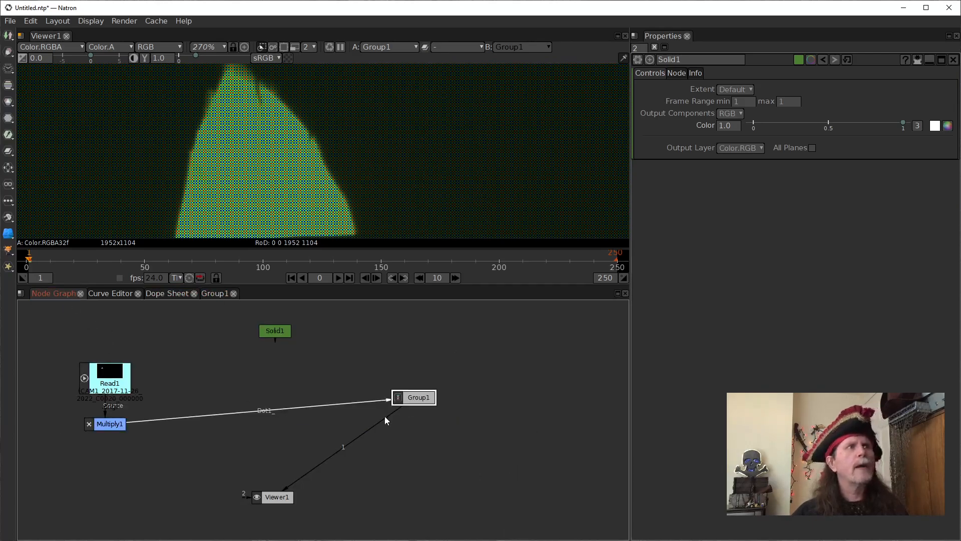
{"action": "left_click_drag", "start_coordinate": [413, 397], "coordinate": [274, 424]}
{"action": "left_click", "coordinate": [797, 133]}
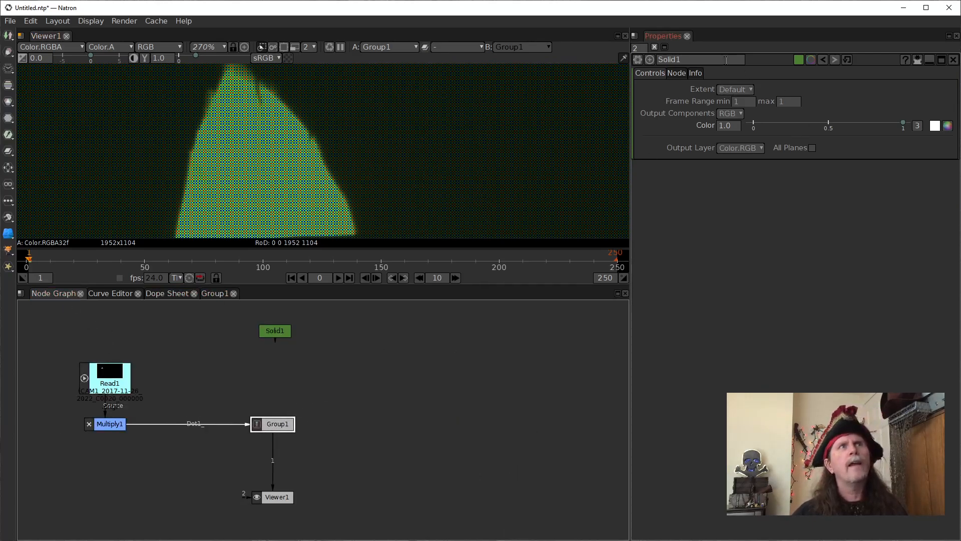
Rename the Group1 node as ColorDeMosaic
{"action": "double_click", "coordinate": [275, 425]}
{"action": "left_click", "coordinate": [710, 61]}
{"action": "double_click", "coordinate": [710, 61]}
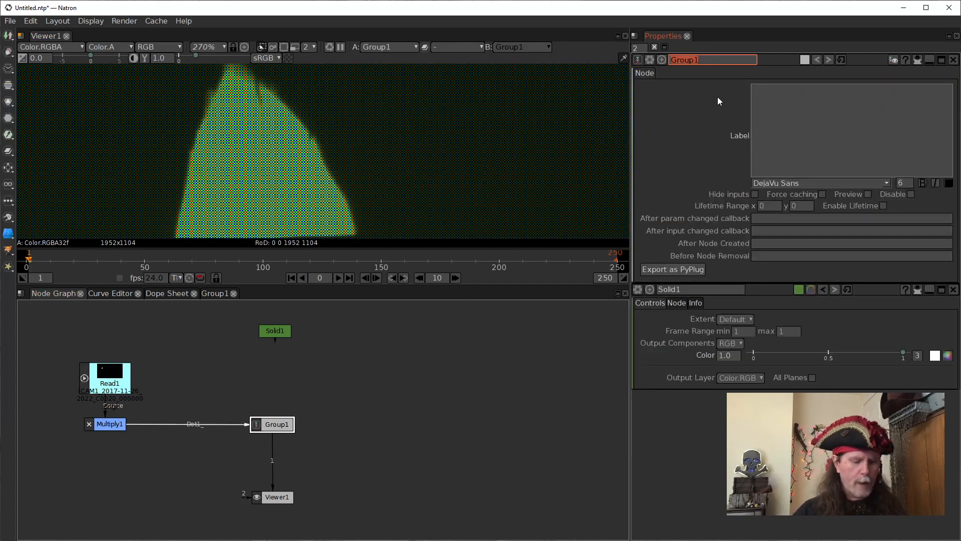
{"action": "type", "text": "ColorMo"}
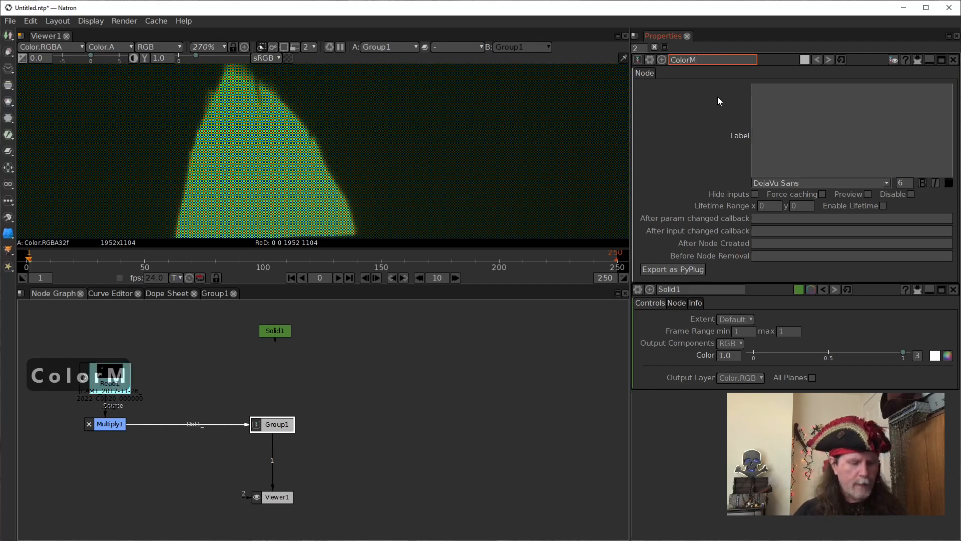
{"action": "key", "text": "BackSpace"}
{"action": "key", "text": "BackSpace"}
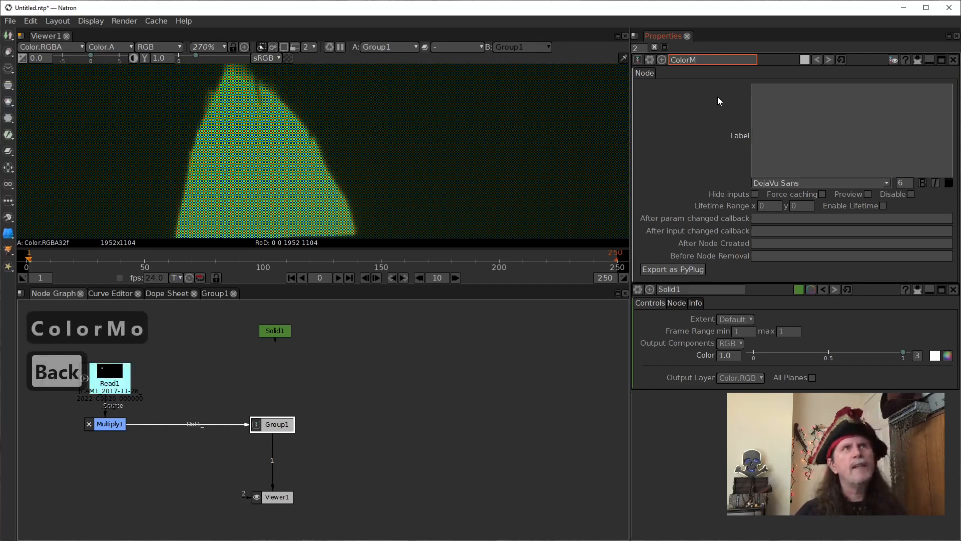
{"action": "type", "text": "De"}
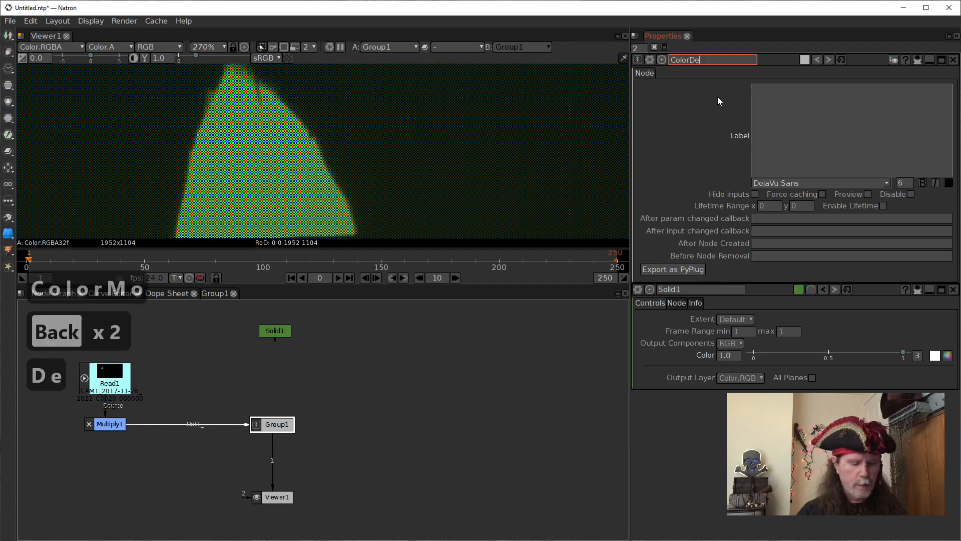
{"action": "type", "text": "Mosaic"}
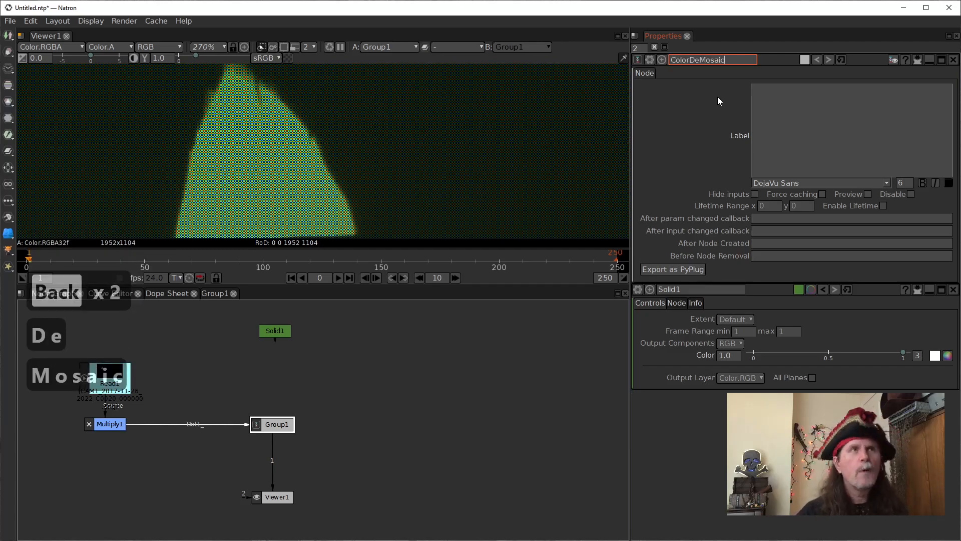
{"action": "left_click", "coordinate": [450, 380]}
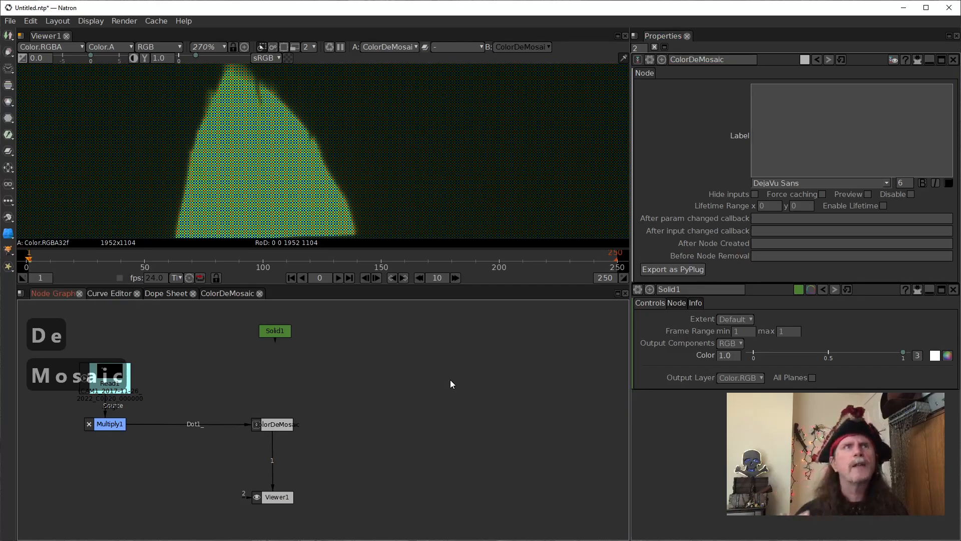
Append a 1 to the group node's name so it reads ColorDeMosaic1
{"action": "left_click", "coordinate": [273, 424]}
{"action": "left_click_drag", "start_coordinate": [273, 424], "coordinate": [276, 429]}
{"action": "left_click", "coordinate": [727, 61]}
{"action": "type", "text": "1"}
{"action": "left_click", "coordinate": [563, 335]}
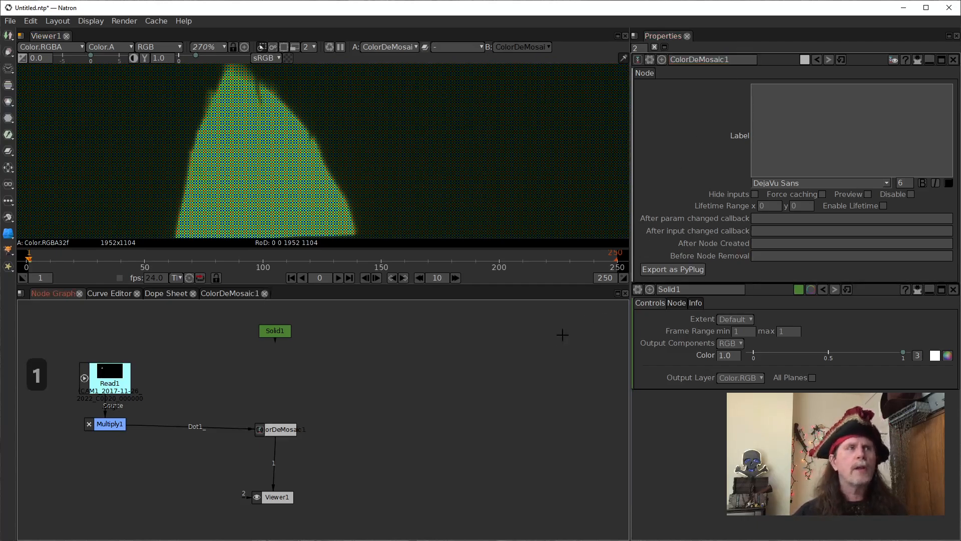
Add a user page with script name and label Controls to ColorDeMosaic1, without adding a new parameter to it
{"action": "left_click", "coordinate": [267, 429]}
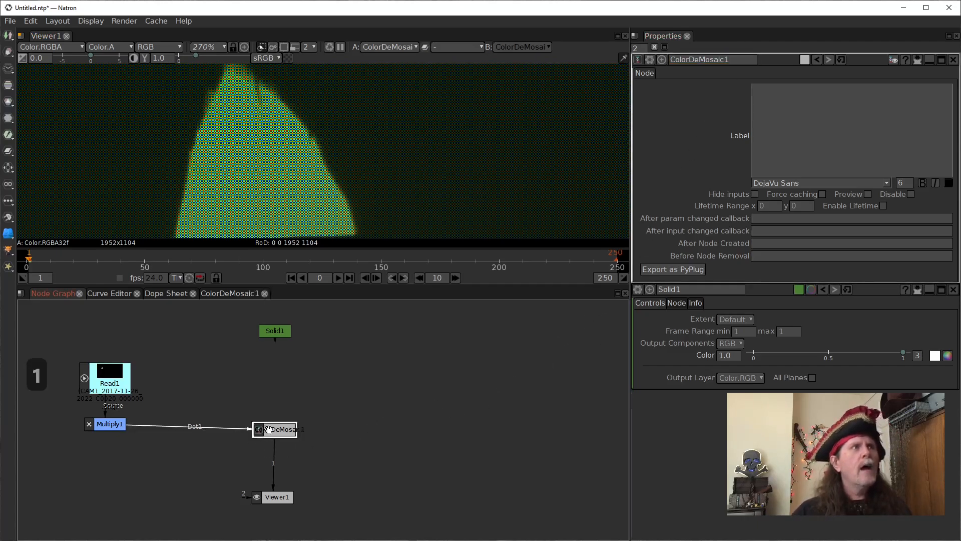
{"action": "left_click", "coordinate": [650, 59]}
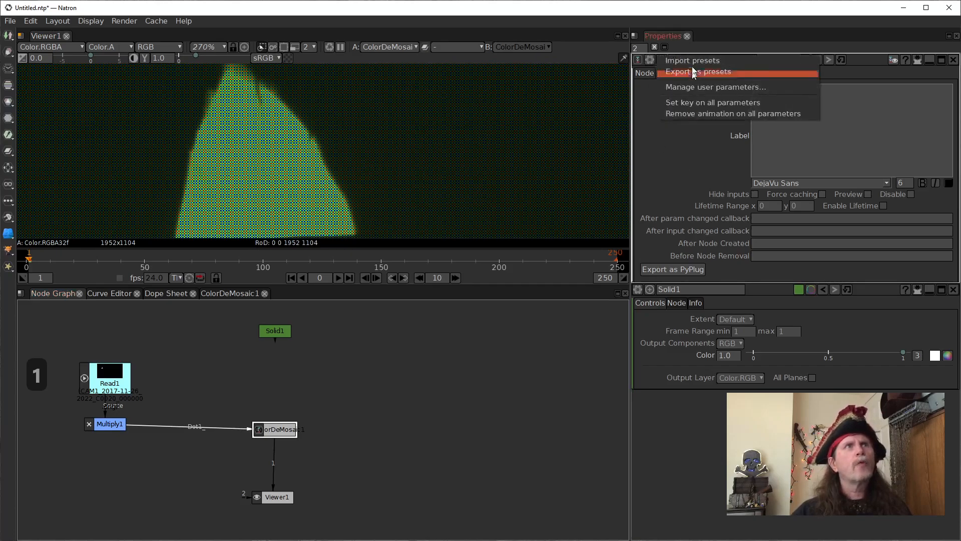
{"action": "left_click", "coordinate": [681, 88]}
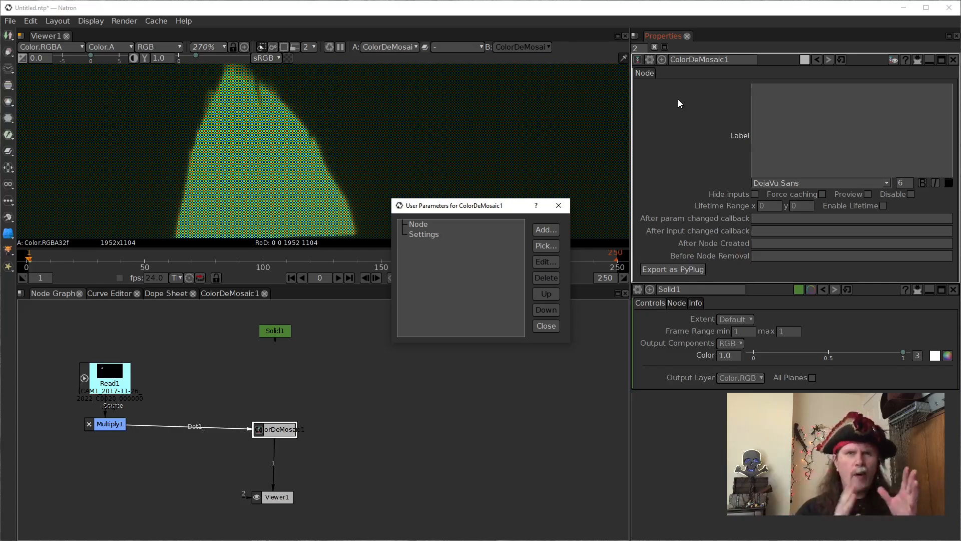
{"action": "left_click", "coordinate": [542, 233]}
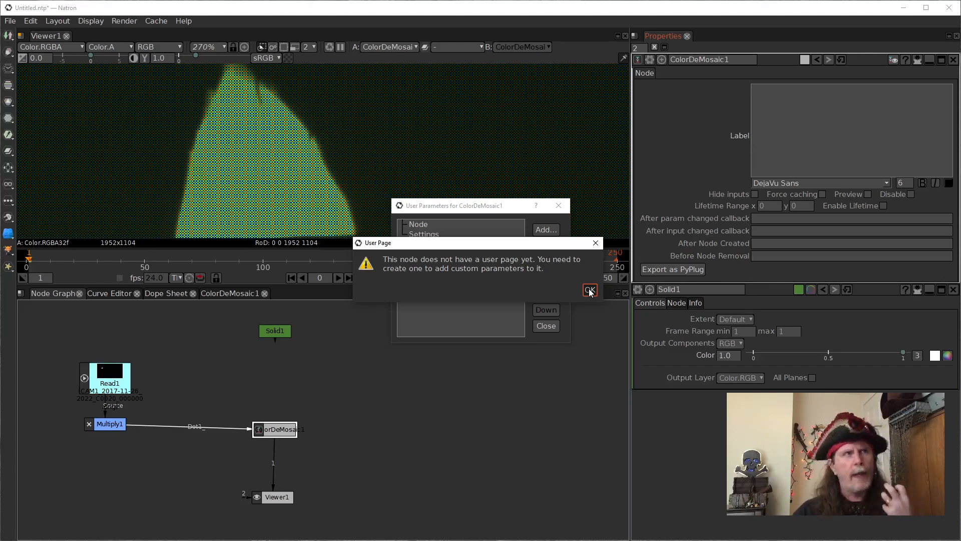
{"action": "left_click", "coordinate": [589, 291]}
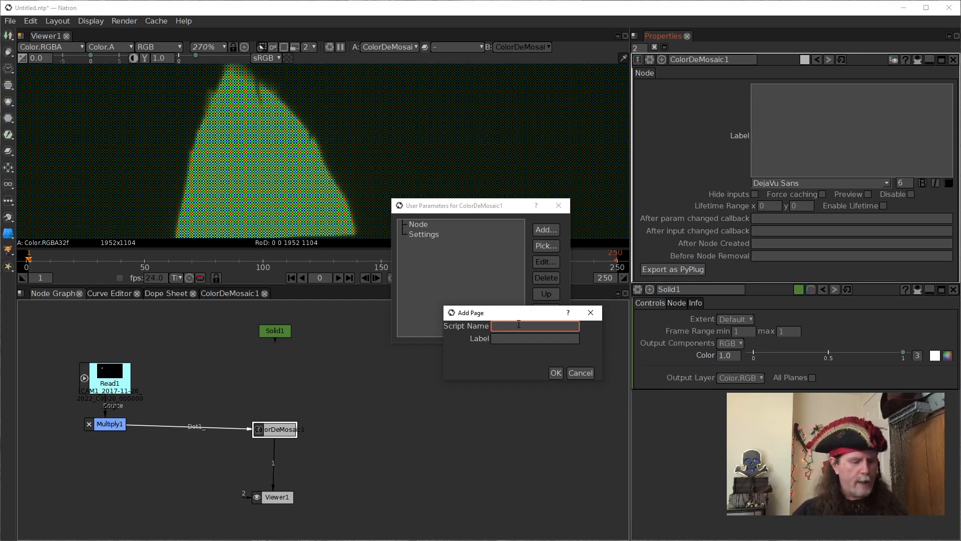
{"action": "type", "text": "Con"}
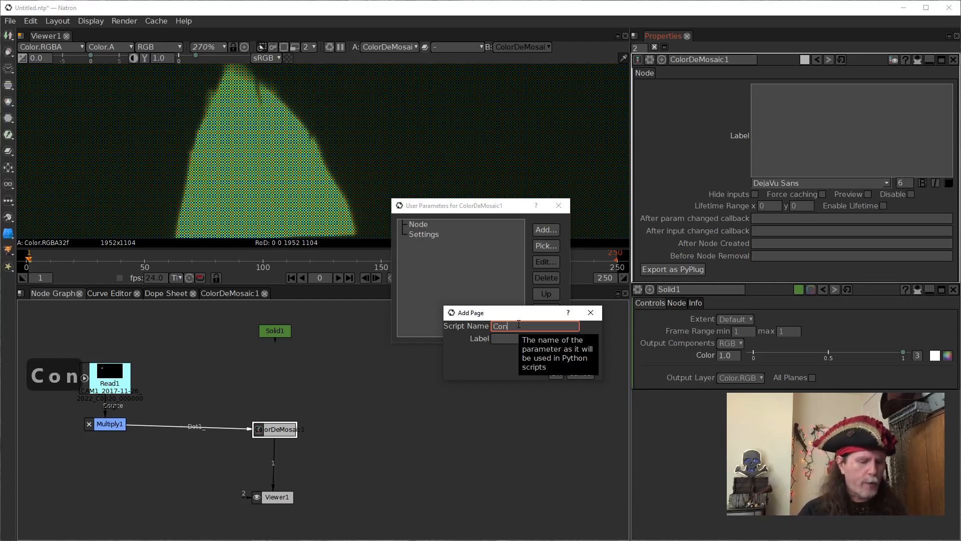
{"action": "type", "text": "trols"}
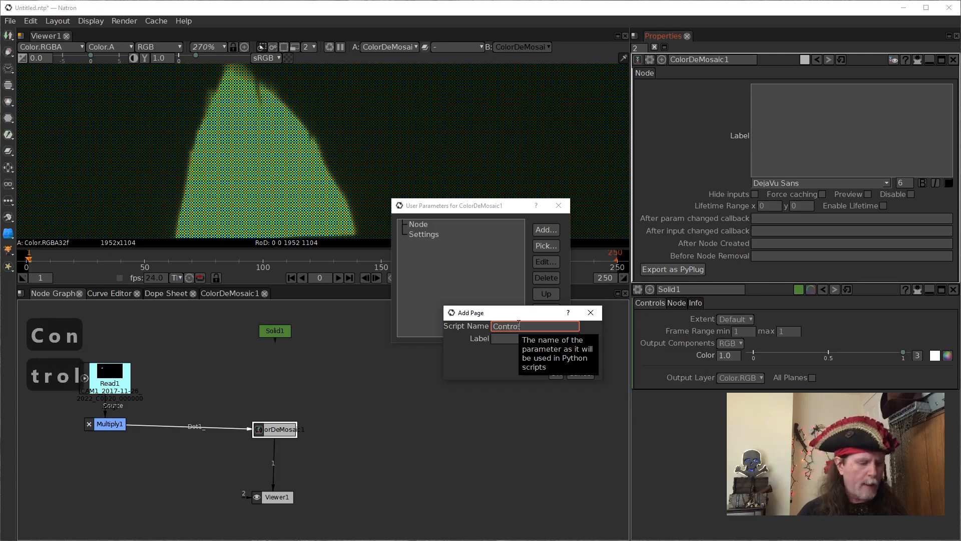
{"action": "left_click", "coordinate": [514, 339]}
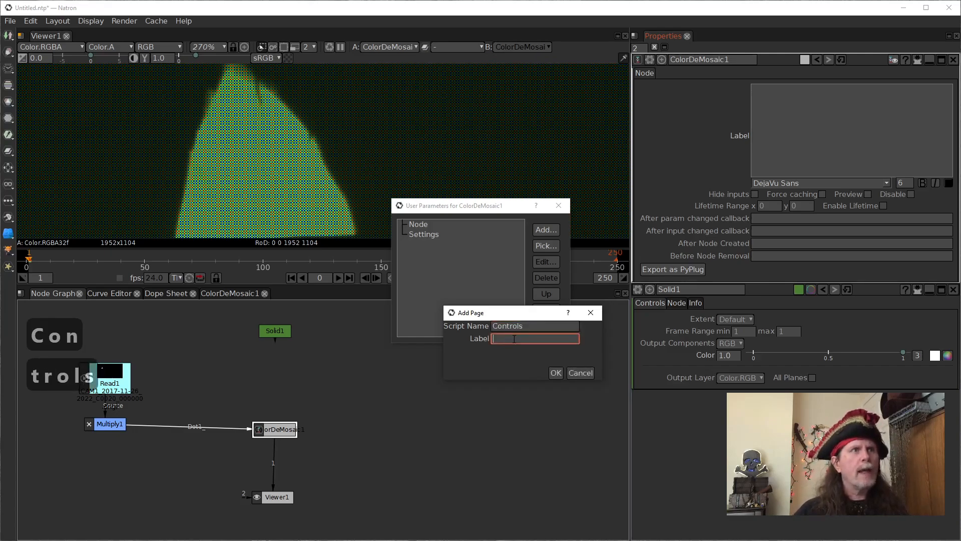
{"action": "type", "text": "C"}
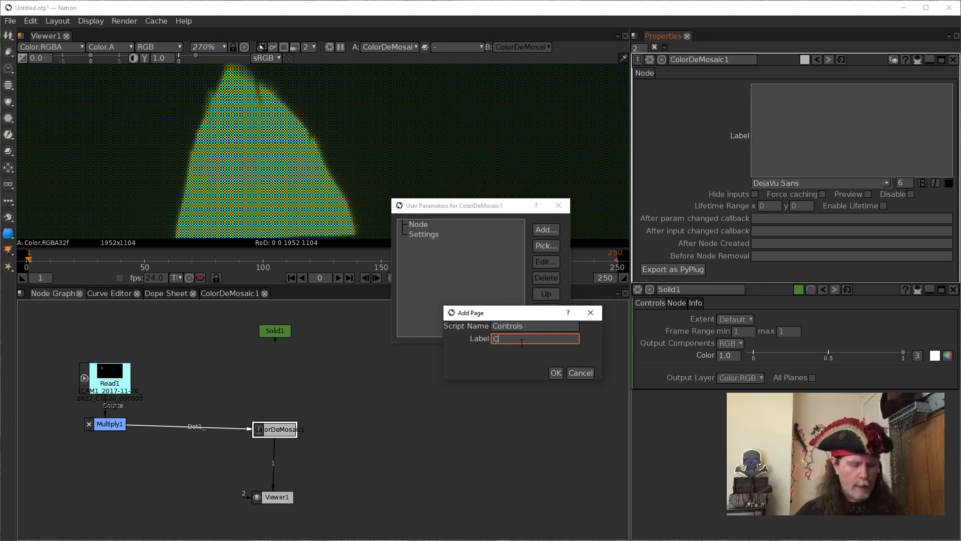
{"action": "type", "text": "on"}
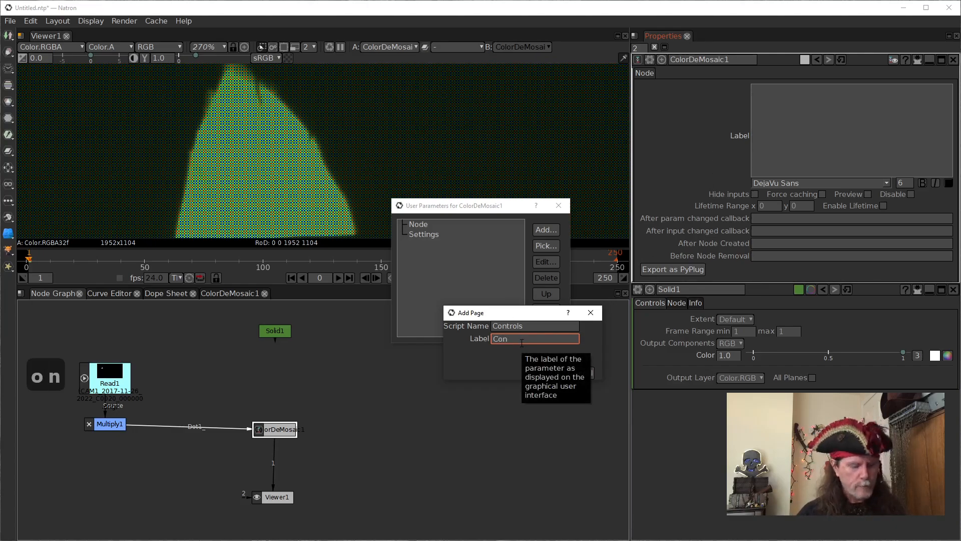
{"action": "type", "text": "trols"}
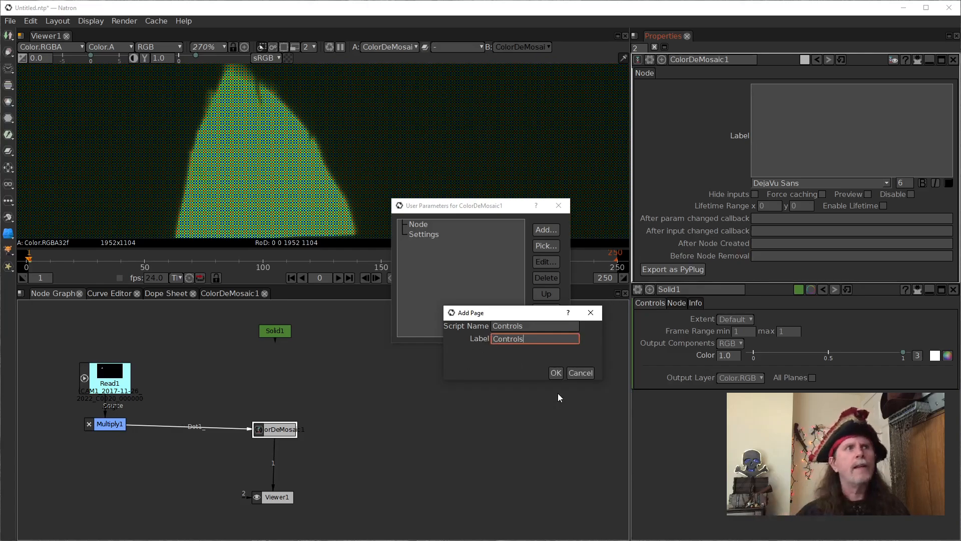
{"action": "left_click", "coordinate": [558, 374]}
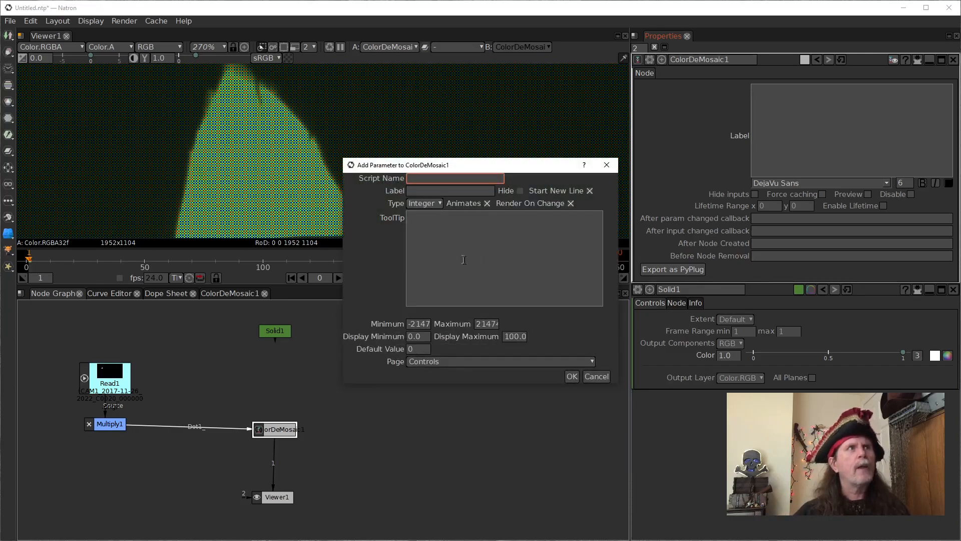
{"action": "left_click", "coordinate": [595, 376]}
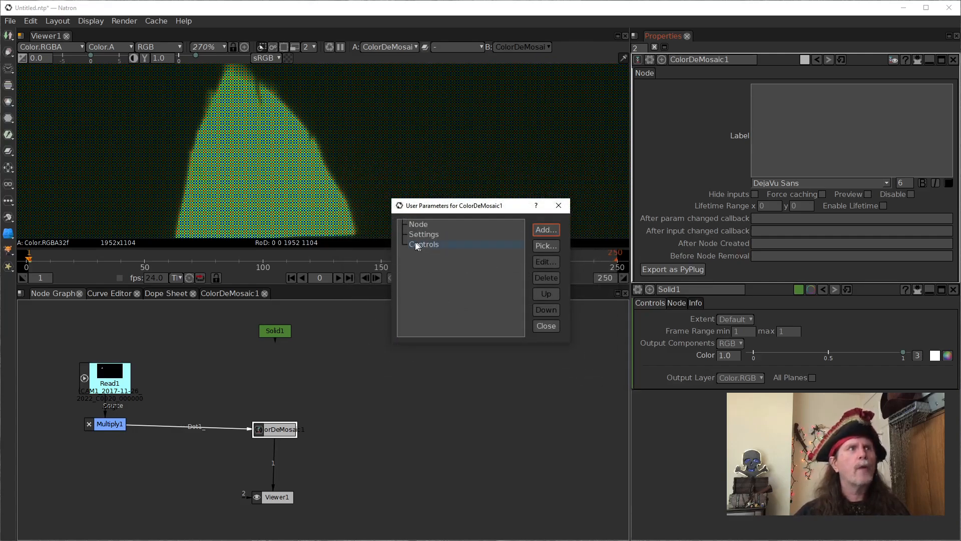
Move the Controls page above Node and Settings in the user parameters of ColorDeMosaic1
{"action": "left_click", "coordinate": [413, 244]}
{"action": "left_click", "coordinate": [549, 297]}
{"action": "left_click", "coordinate": [548, 298]}
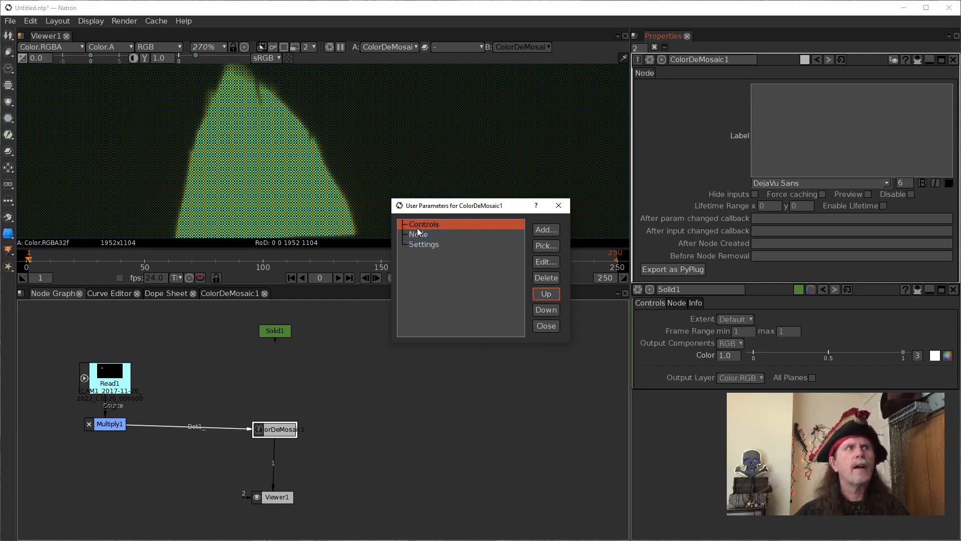
Pick Switch1's which parameter onto the Controls page with Make Alias off, then close the parameter manager and show the Controls page
{"action": "left_click", "coordinate": [539, 246]}
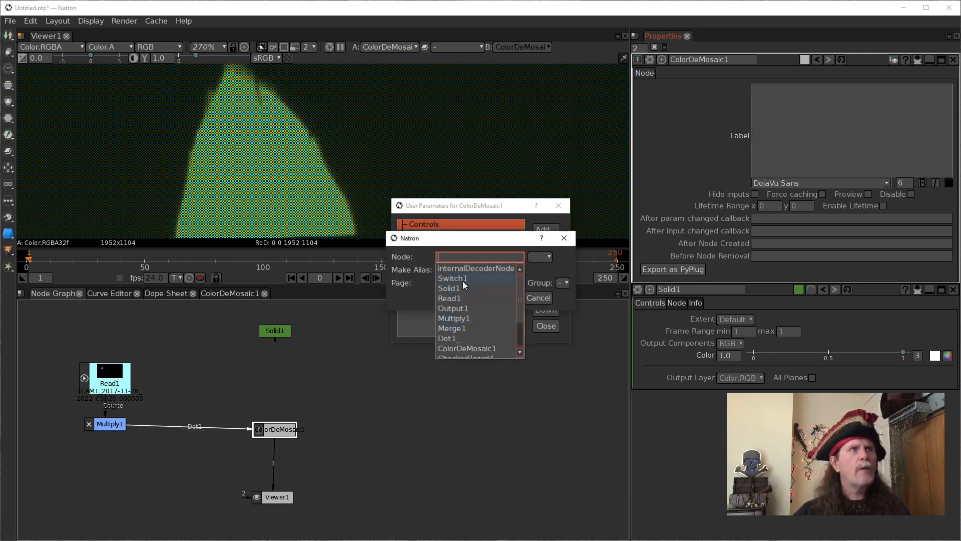
{"action": "left_click", "coordinate": [461, 281]}
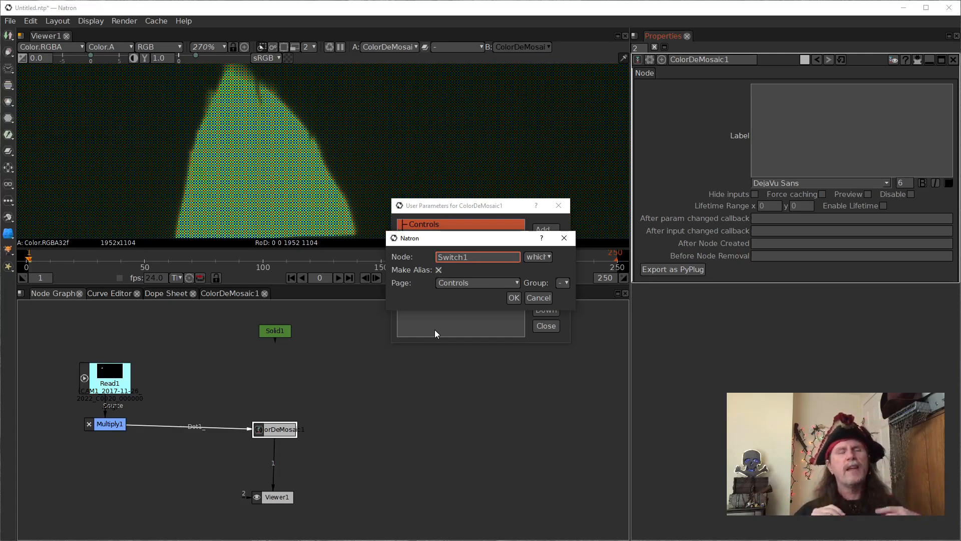
{"action": "left_click", "coordinate": [439, 269]}
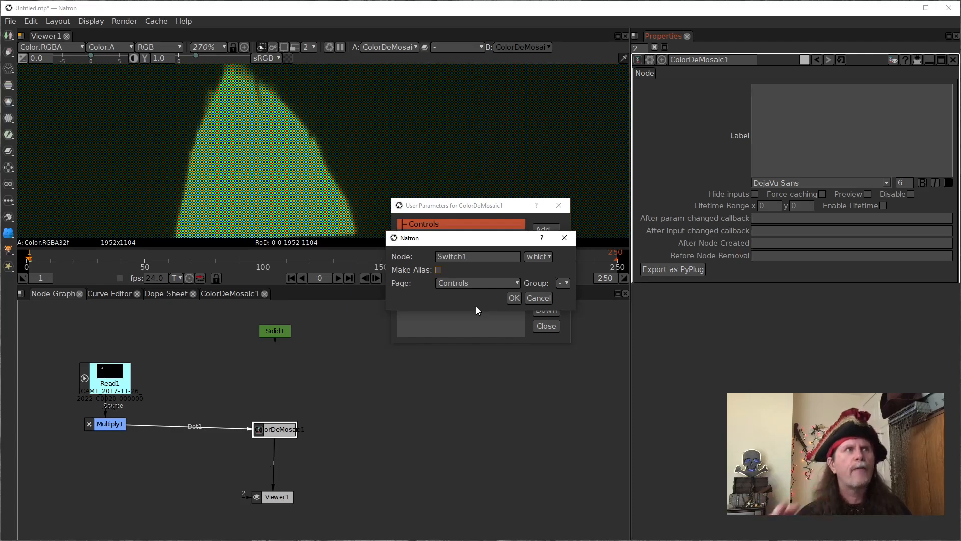
{"action": "left_click", "coordinate": [513, 299]}
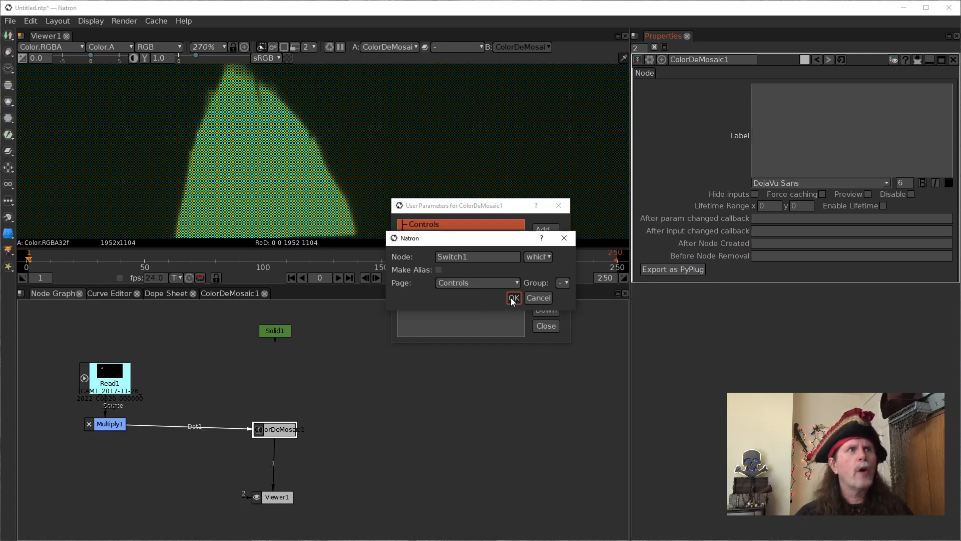
{"action": "left_click", "coordinate": [438, 234]}
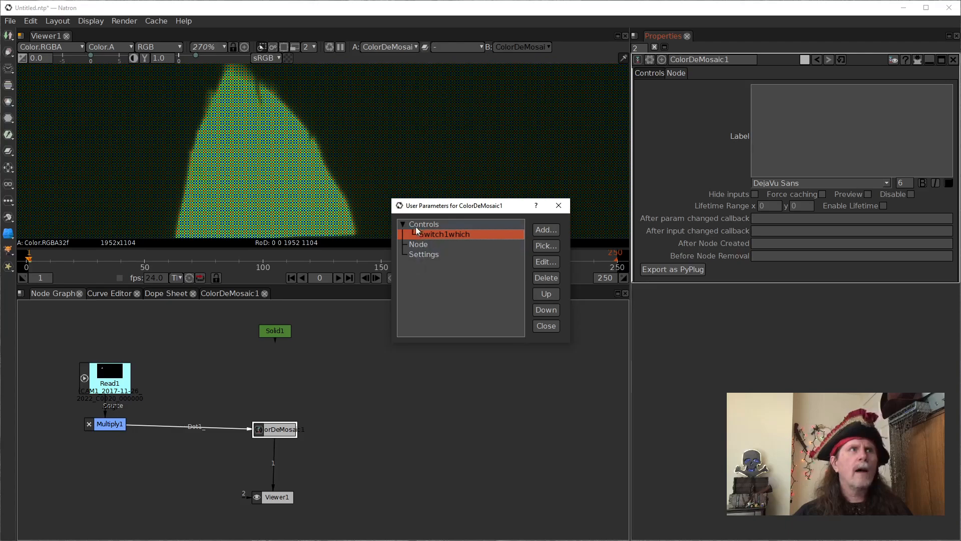
{"action": "left_click", "coordinate": [546, 326]}
{"action": "left_click", "coordinate": [655, 73]}
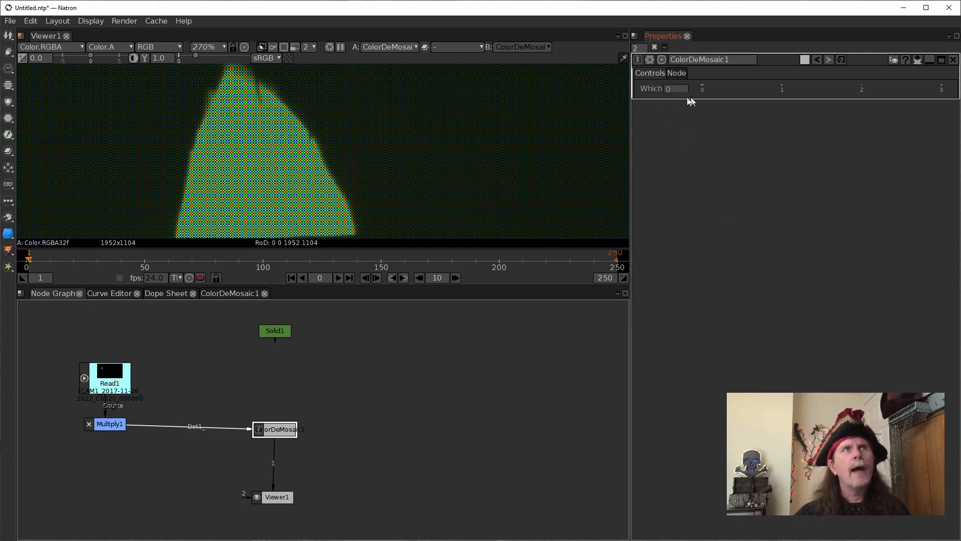
Open the Switch1which user parameter of ColorDeMosaic1 for editing
{"action": "left_click", "coordinate": [650, 59]}
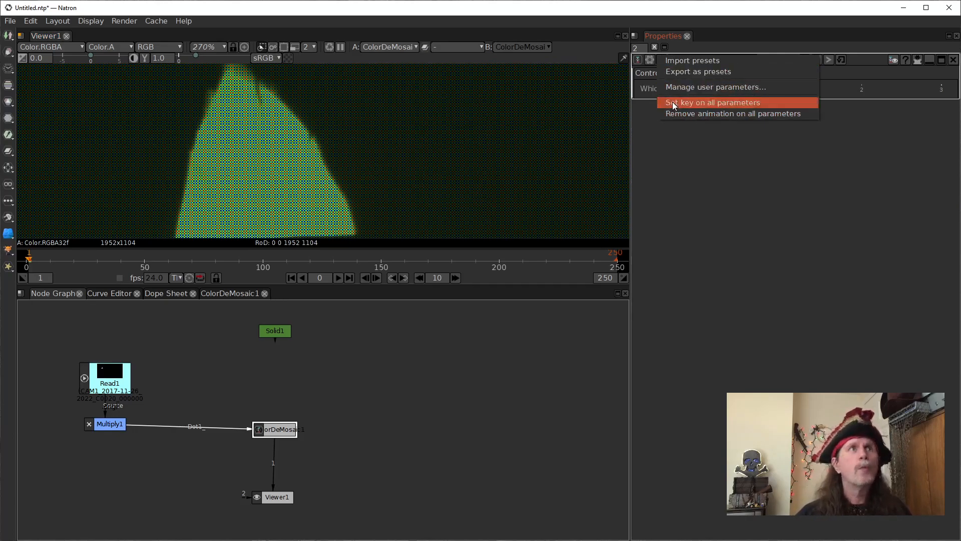
{"action": "left_click", "coordinate": [679, 90]}
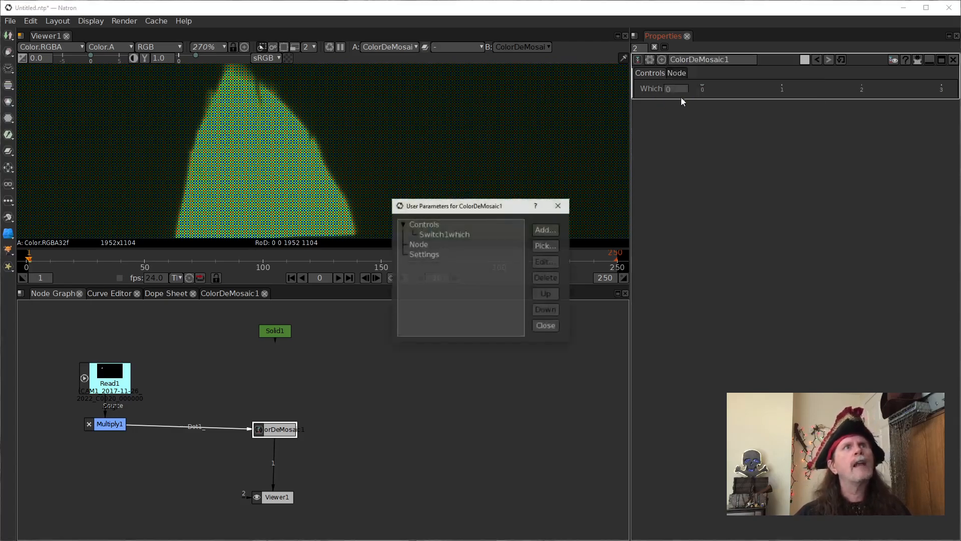
{"action": "left_click", "coordinate": [453, 226]}
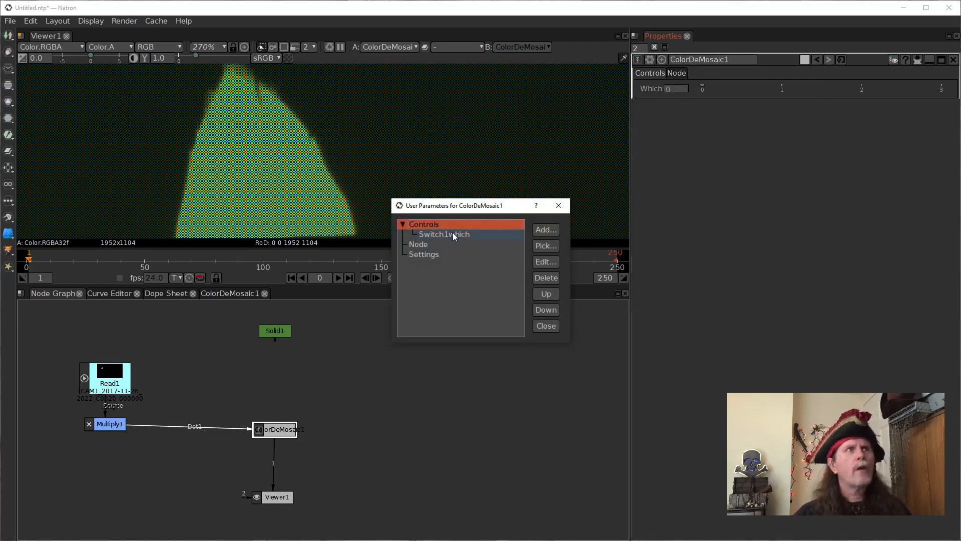
{"action": "left_click", "coordinate": [452, 232]}
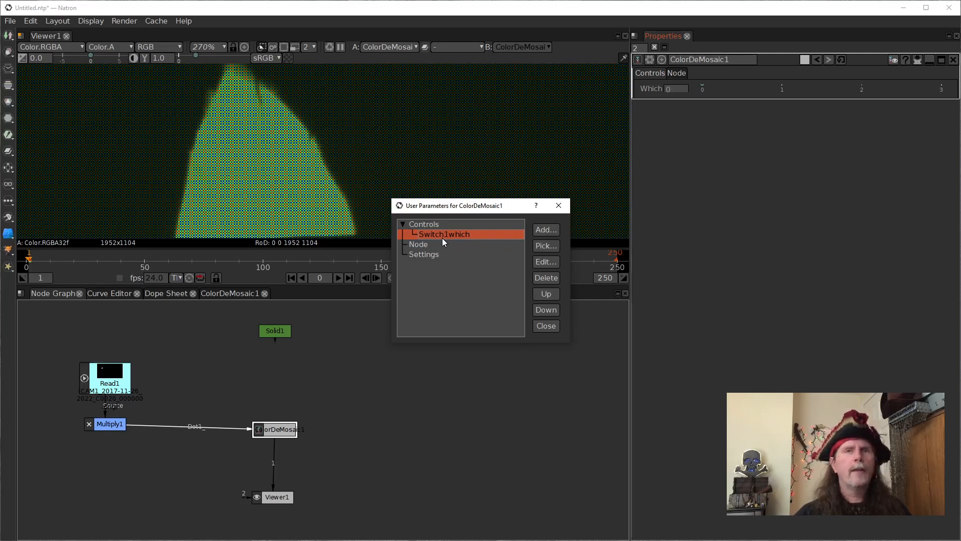
{"action": "left_click", "coordinate": [551, 267]}
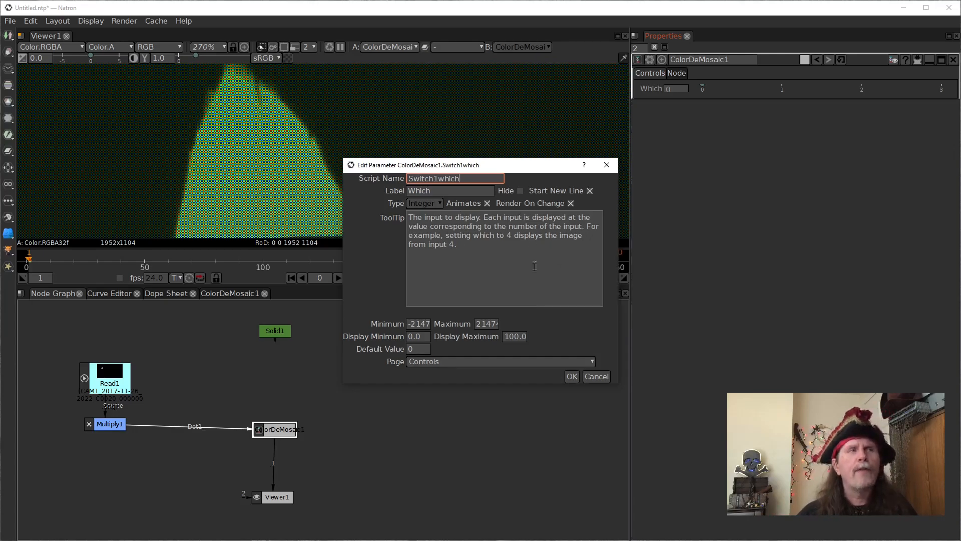
Replace the Switch1which parameter's tooltip with "This will change the demosic color pattern."
{"action": "double_click", "coordinate": [448, 195]}
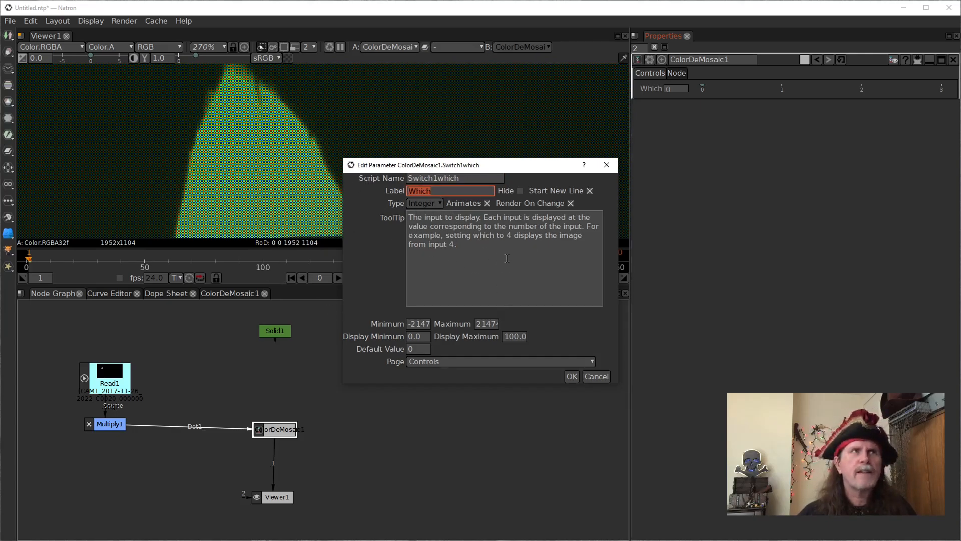
{"action": "left_click_drag", "start_coordinate": [483, 251], "coordinate": [335, 200]}
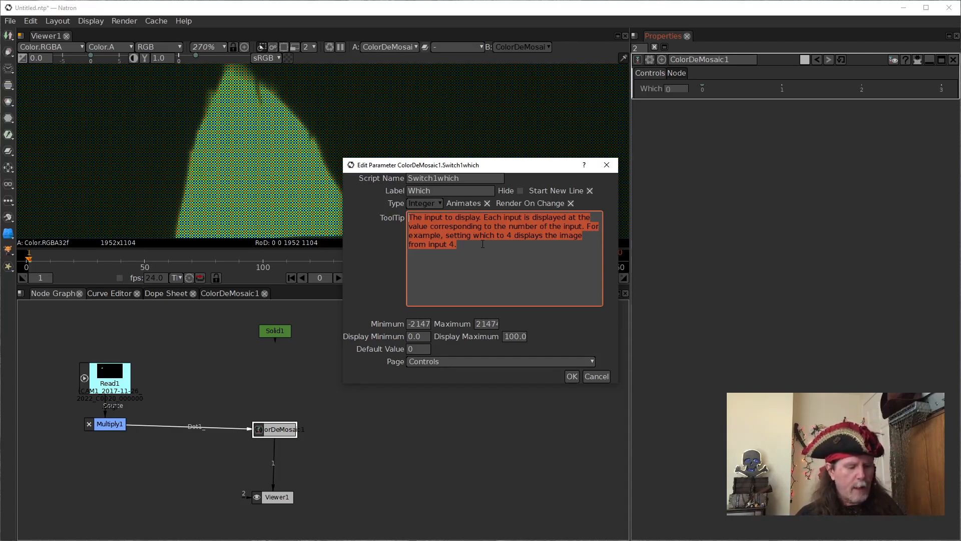
{"action": "type", "text": "Te"}
{"action": "key", "text": "BackSpace"}
{"action": "type", "text": "his"}
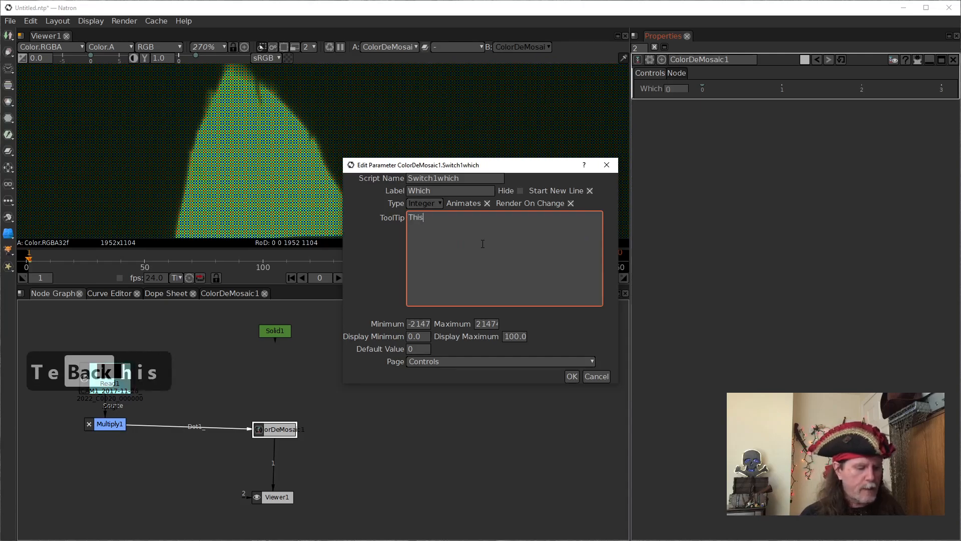
{"action": "type", "text": " with"}
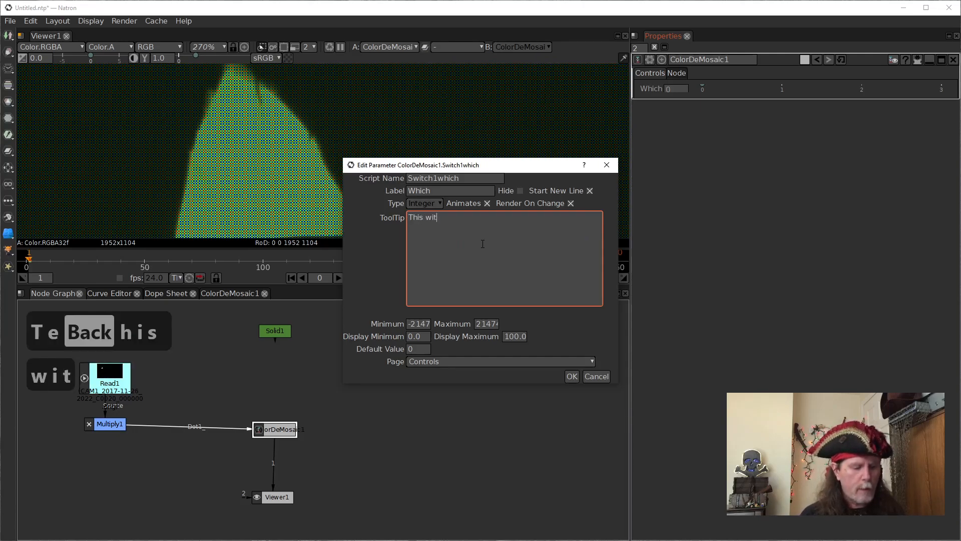
{"action": "key", "text": "BackSpace"}
{"action": "key", "text": "BackSpace"}
{"action": "key", "text": "BackSpace"}
{"action": "type", "text": "l"}
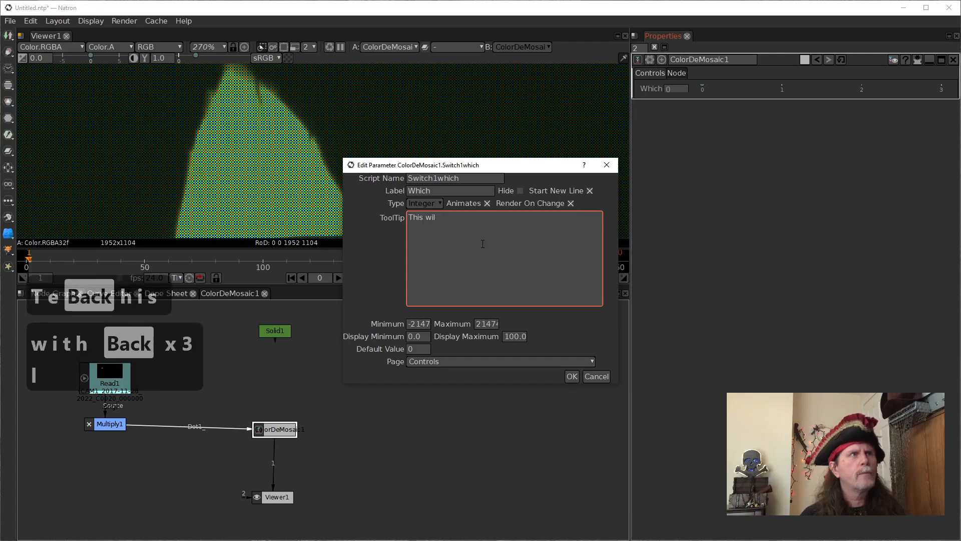
{"action": "type", "text": "l chan"}
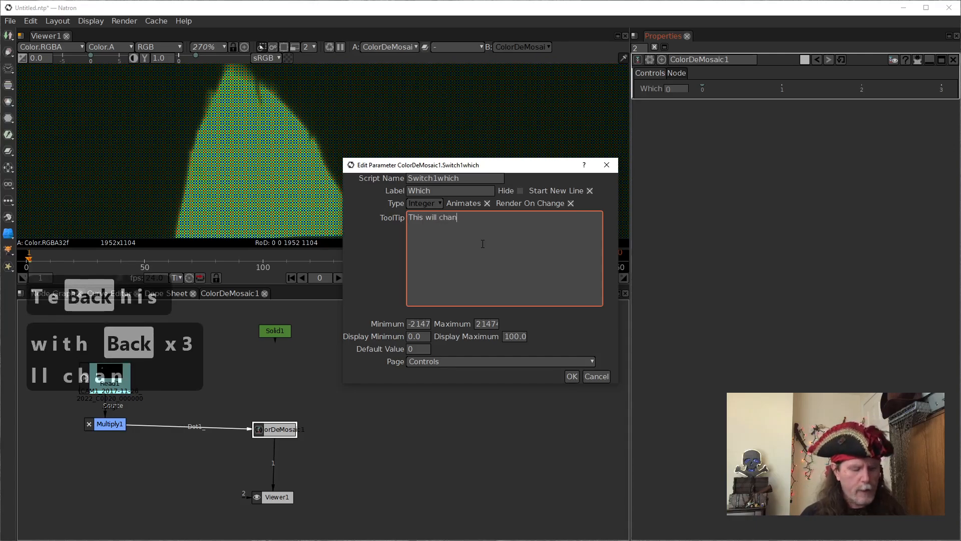
{"action": "type", "text": "ge the demo"}
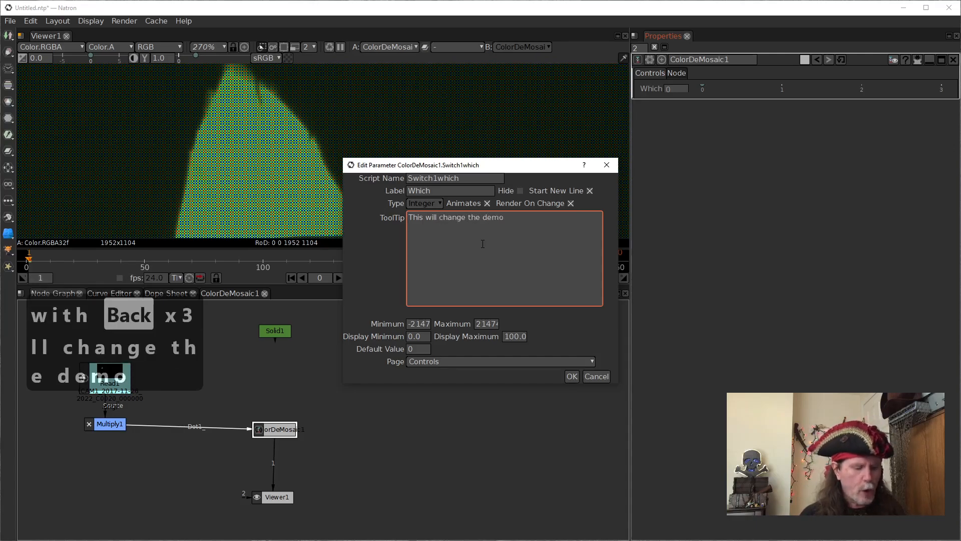
{"action": "type", "text": "sic"}
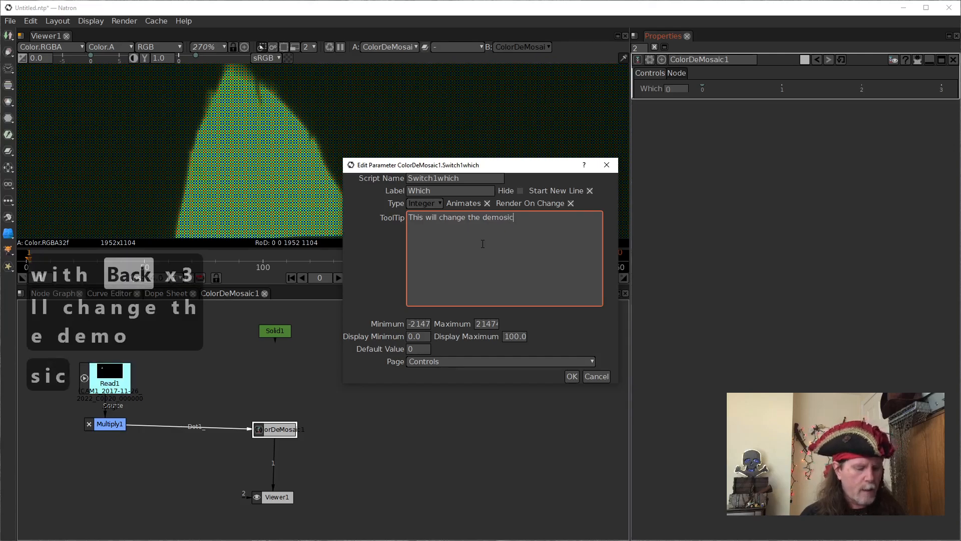
{"action": "type", "text": " patt"}
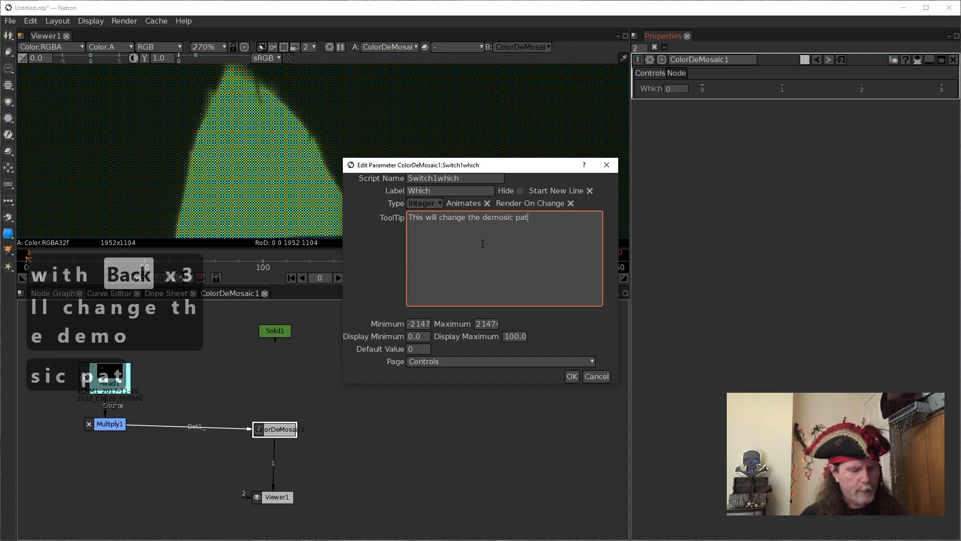
{"action": "key", "text": "BackSpace"}
{"action": "key", "text": "BackSpace"}
{"action": "key", "text": "BackSpace"}
{"action": "type", "text": "co"}
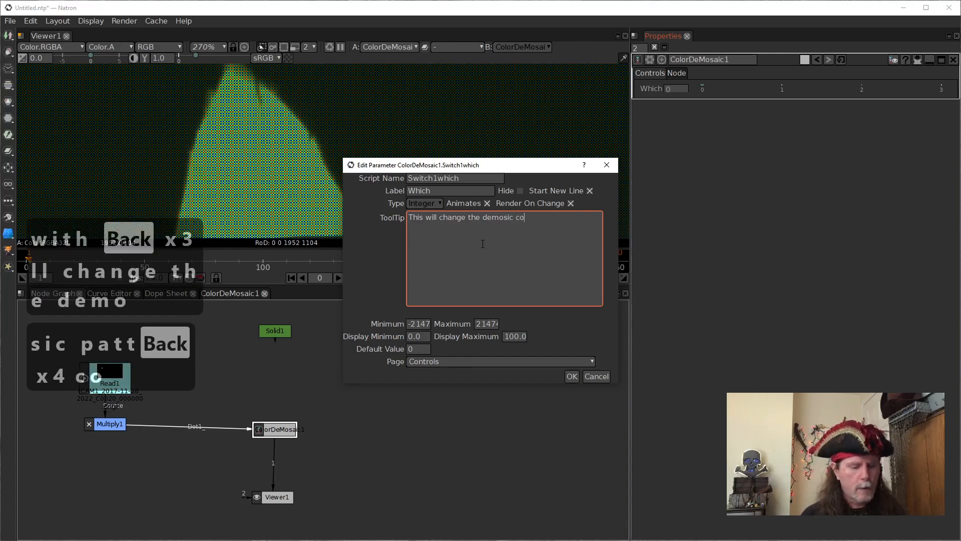
{"action": "type", "text": "lor patterm"}
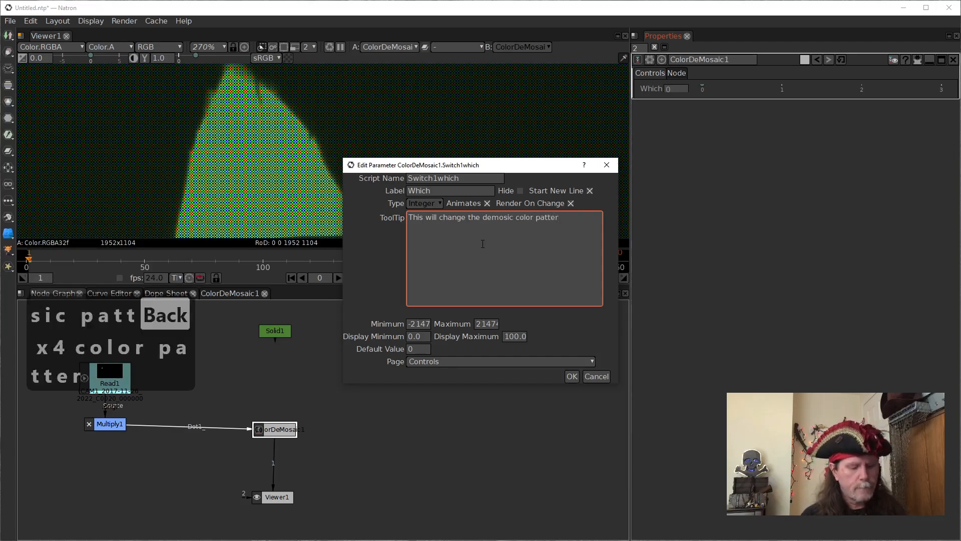
{"action": "key", "text": "BackSpace"}
{"action": "type", "text": "n"}
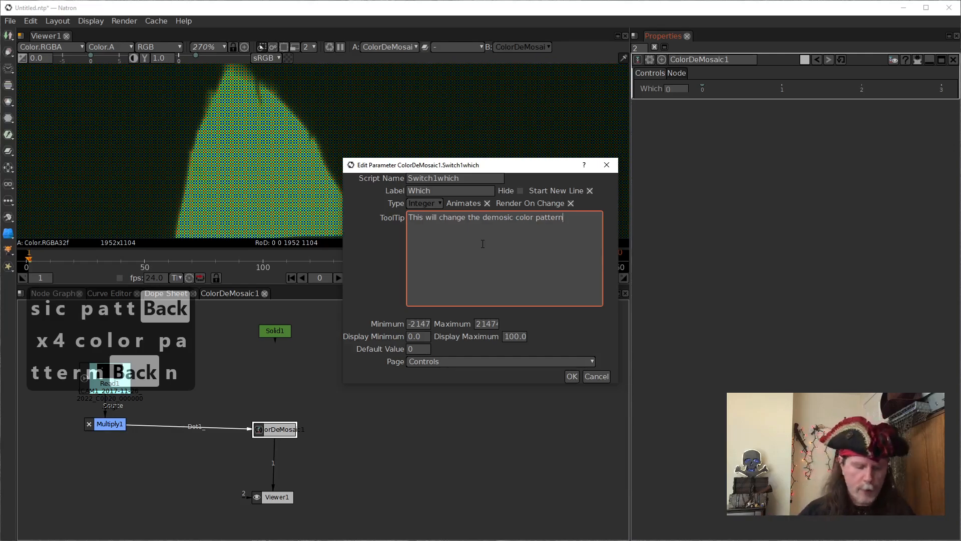
{"action": "type", "text": "."}
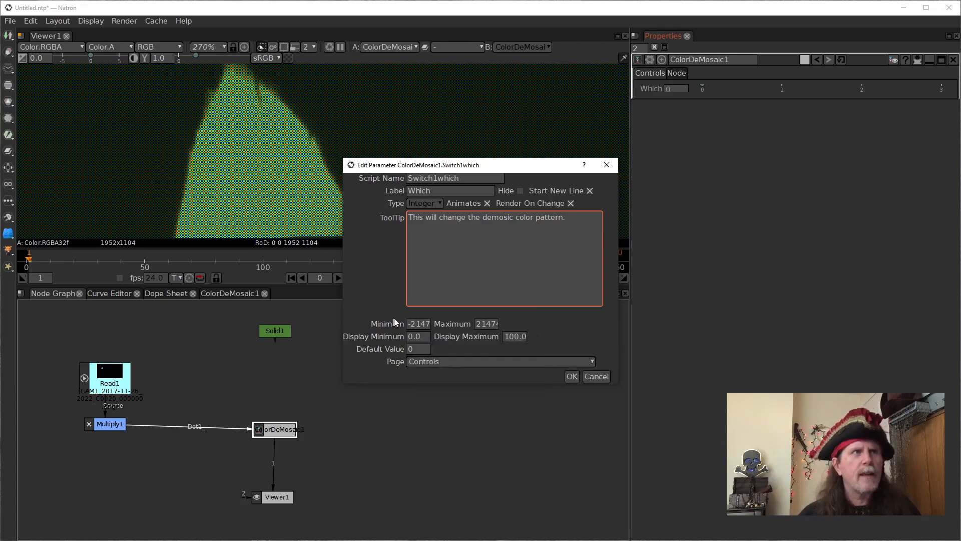
Change the Switch1which parameter's label to Mosaic Pattern
{"action": "left_click", "coordinate": [425, 323]}
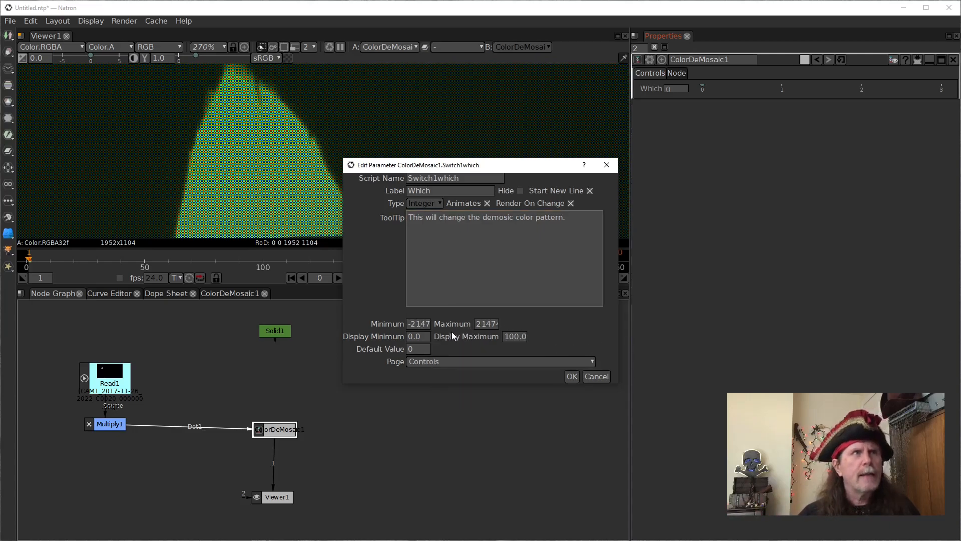
{"action": "left_click", "coordinate": [427, 324]}
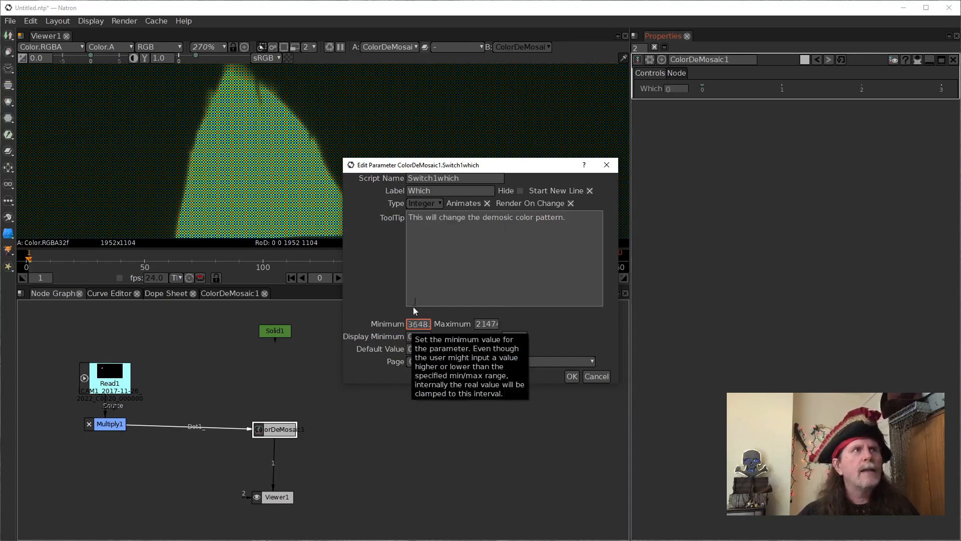
{"action": "left_click_drag", "start_coordinate": [436, 192], "coordinate": [362, 183]}
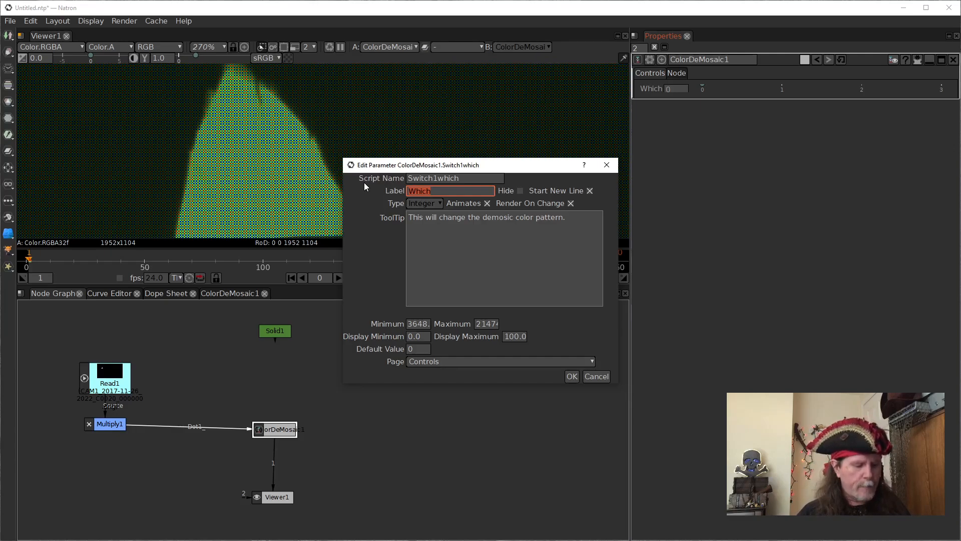
{"action": "type", "text": "Moscai"}
{"action": "key", "text": "BackSpace"}
{"action": "key", "text": "BackSpace"}
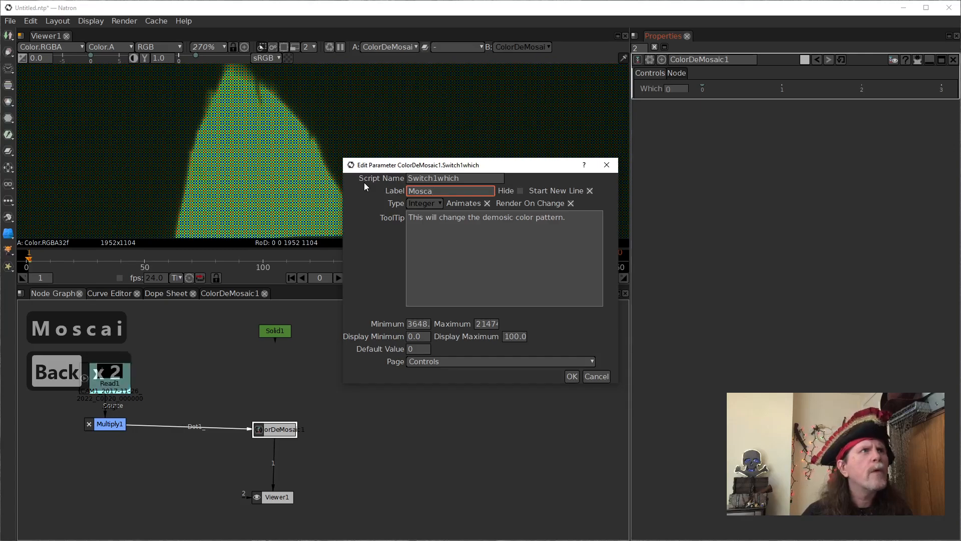
{"action": "key", "text": "BackSpace"}
{"action": "type", "text": "aic "}
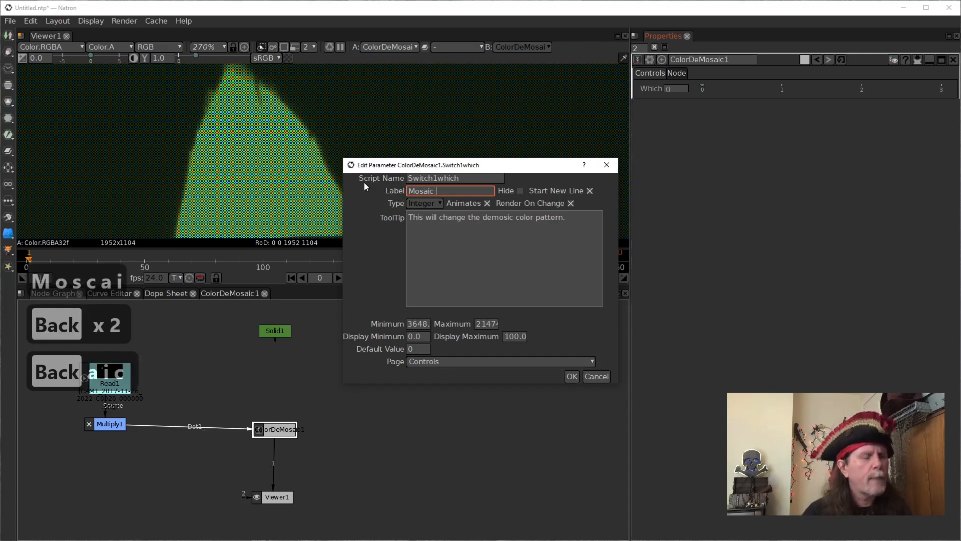
{"action": "type", "text": "Patte"}
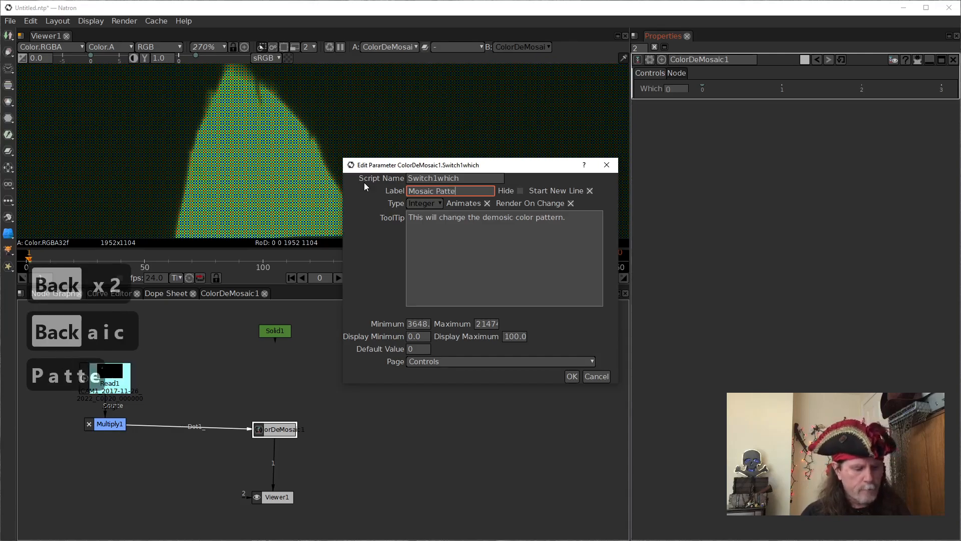
{"action": "type", "text": "rn"}
{"action": "key", "text": "Left"}
{"action": "key", "text": "Left"}
{"action": "key", "text": "Left"}
{"action": "key", "text": "Left"}
{"action": "key", "text": "Left"}
{"action": "key", "text": "Left"}
{"action": "key", "text": "Left"}
{"action": "key", "text": "Left"}
{"action": "key", "text": "Left"}
{"action": "key", "text": "Left"}
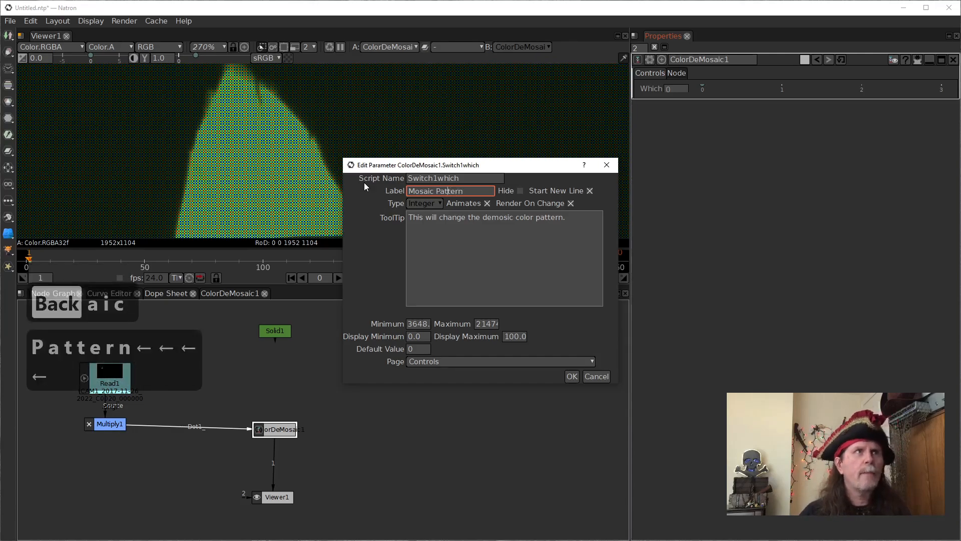
{"action": "key", "text": "Left"}
{"action": "key", "text": "Left"}
{"action": "key", "text": "Left"}
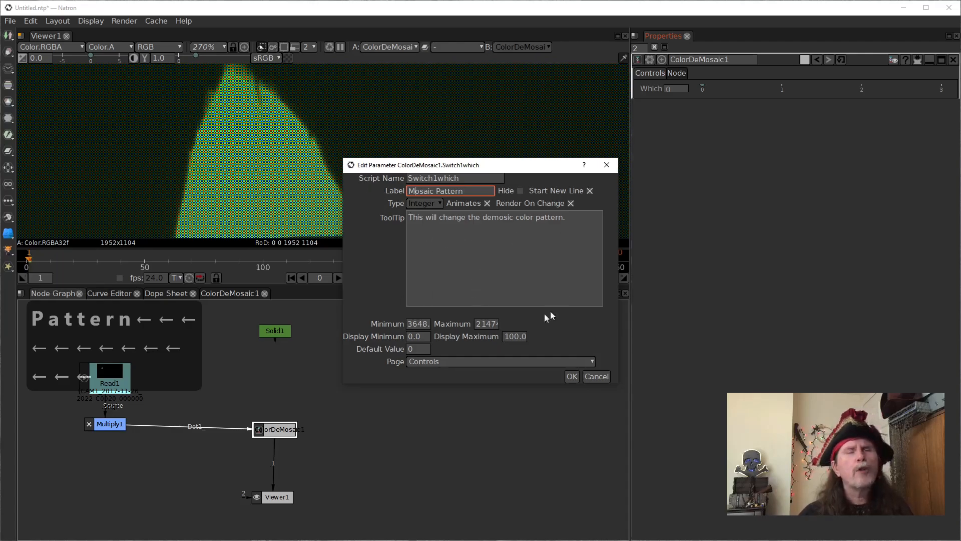
Limit the Mosaic Pattern parameter to a minimum of 0 and a maximum of 4
{"action": "mouse_move", "coordinate": [497, 289]}
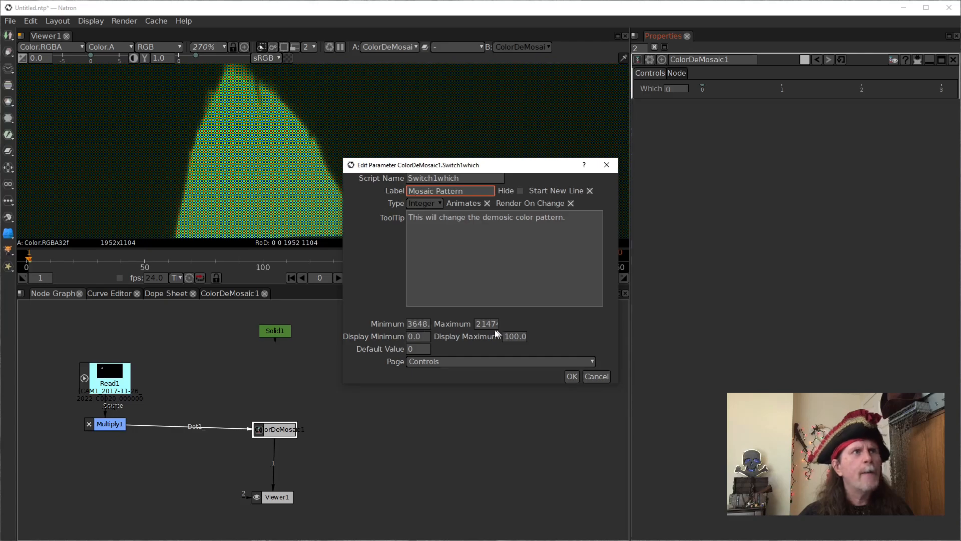
{"action": "left_click", "coordinate": [418, 322]}
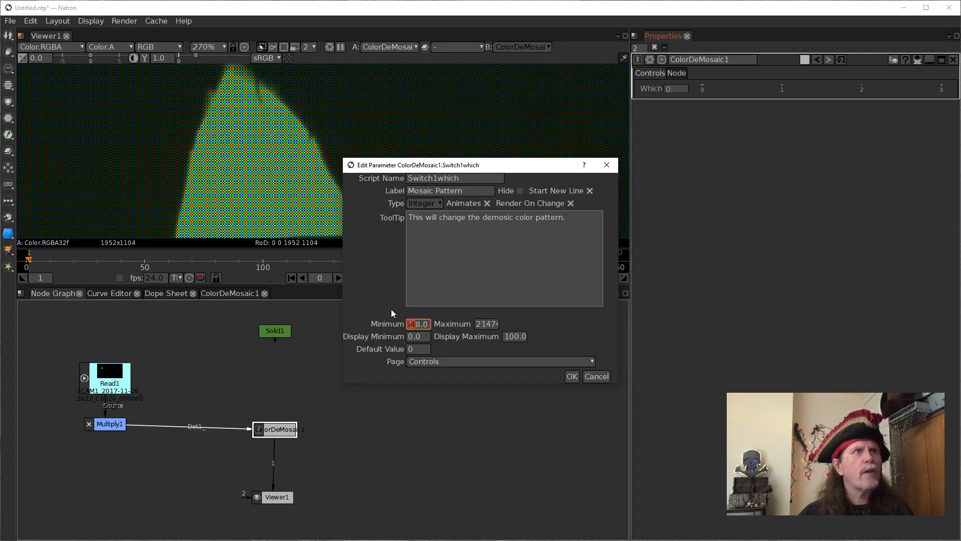
{"action": "left_click_drag", "start_coordinate": [414, 323], "coordinate": [355, 310]}
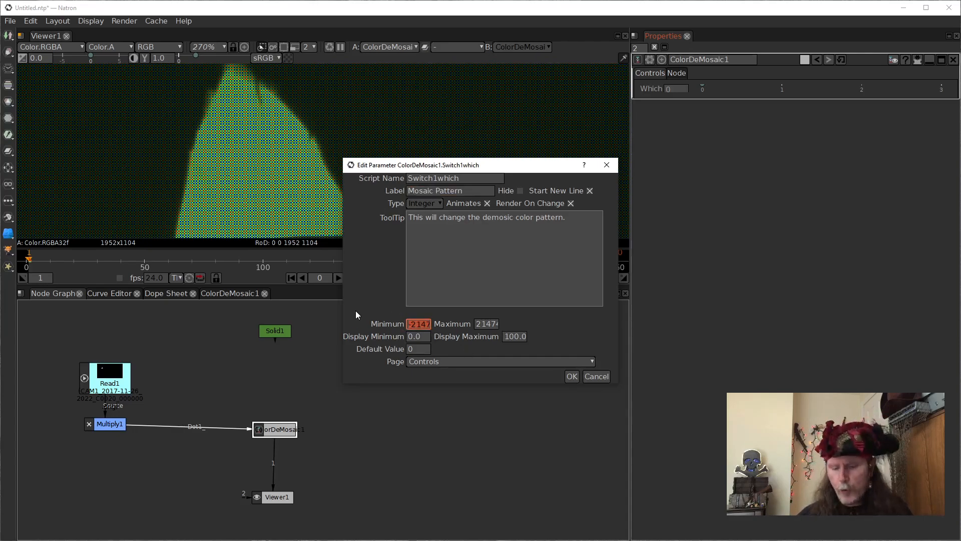
{"action": "type", "text": "0"}
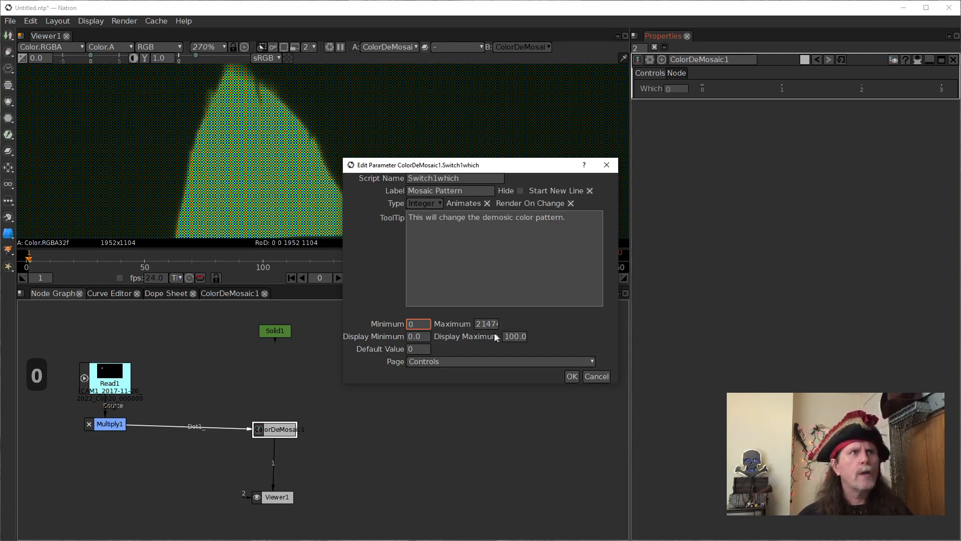
{"action": "left_click", "coordinate": [477, 324]}
{"action": "left_click_drag", "start_coordinate": [477, 324], "coordinate": [703, 350]}
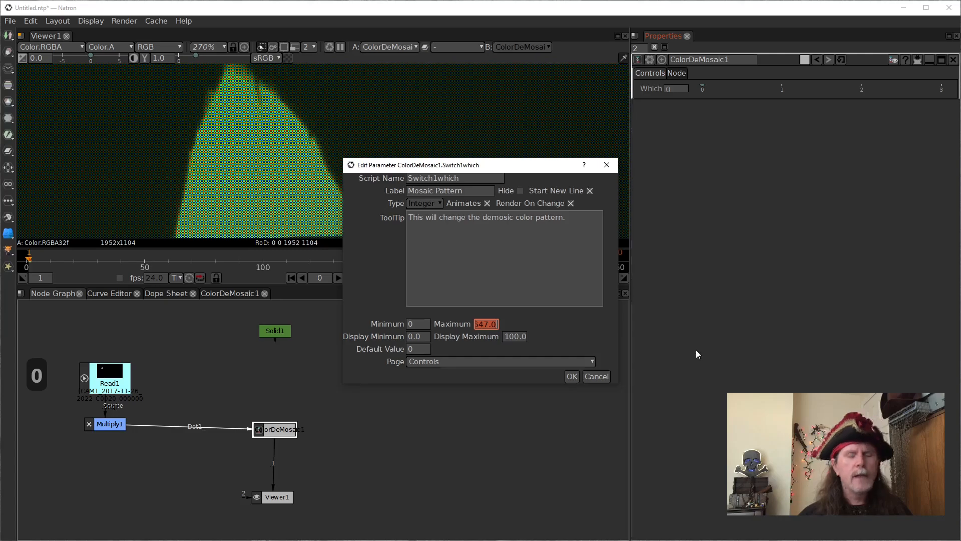
{"action": "type", "text": "4"}
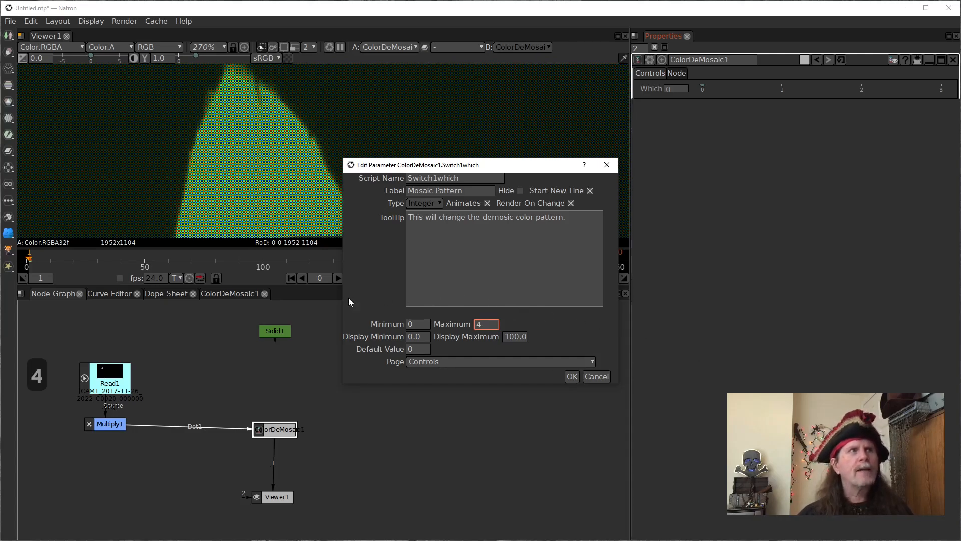
Set the Mosaic Pattern parameter's display minimum to 0 and display maximum to 4
{"action": "left_click", "coordinate": [426, 337]}
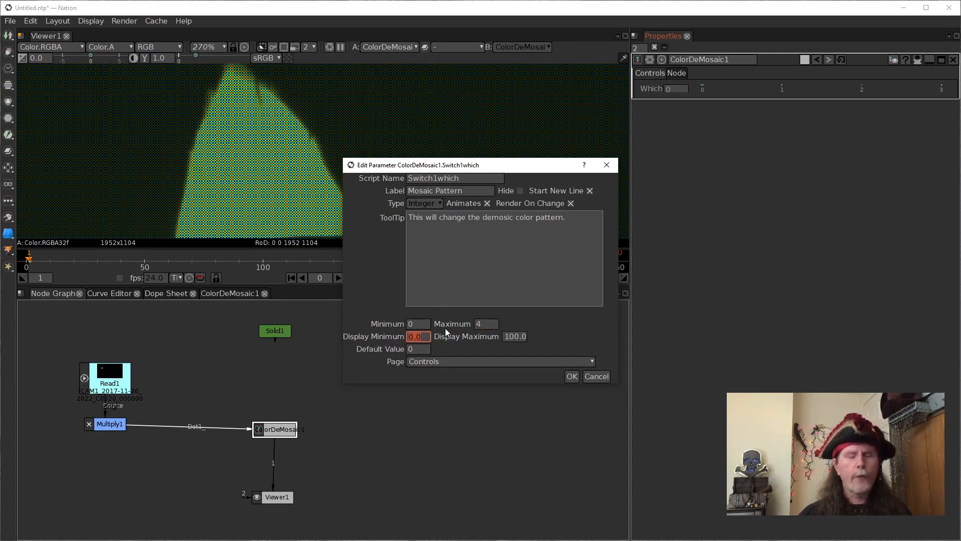
{"action": "type", "text": "0"}
{"action": "key", "text": "Caps_Lock"}
{"action": "key", "text": "Tab"}
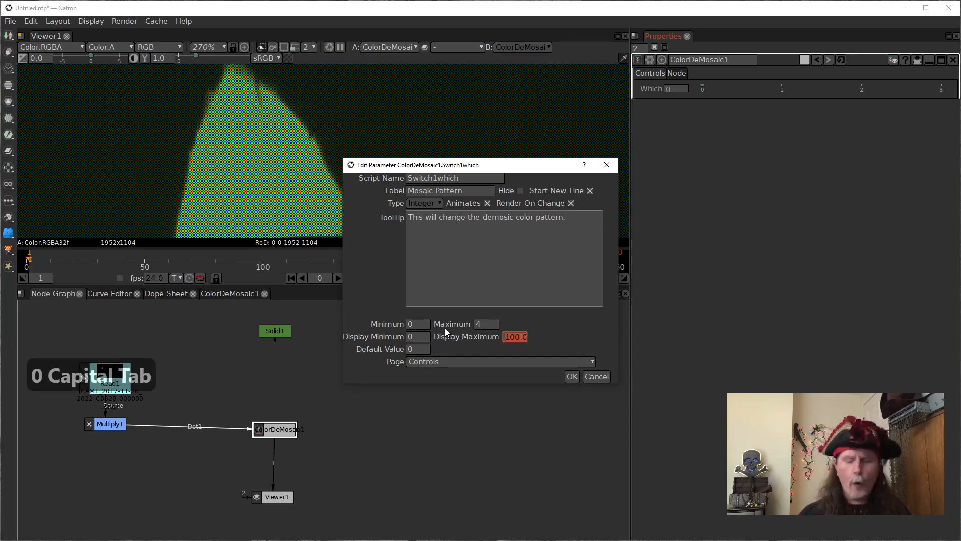
{"action": "type", "text": "4"}
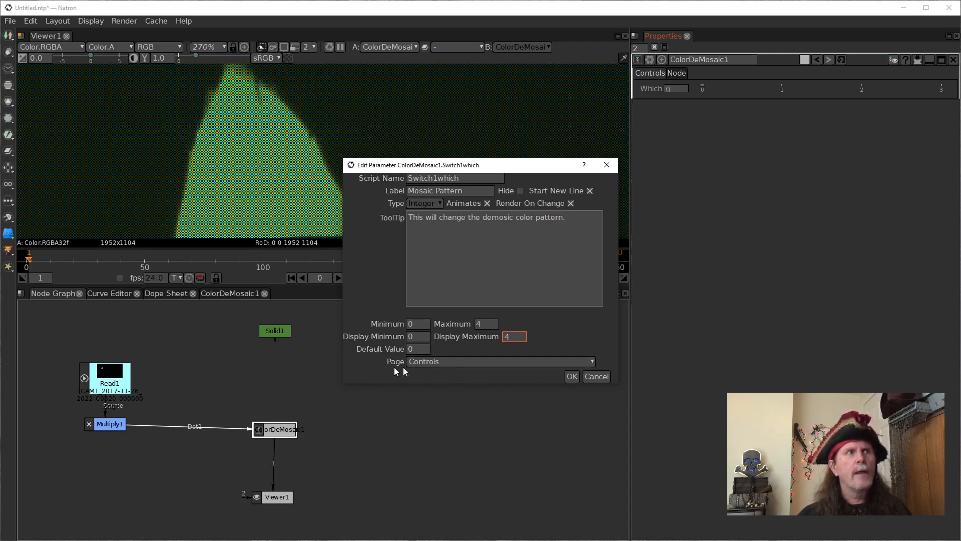
Apply the Mosaic Pattern parameter edits and close the user parameters list for ColorDeMosaic1
{"action": "left_click", "coordinate": [571, 379]}
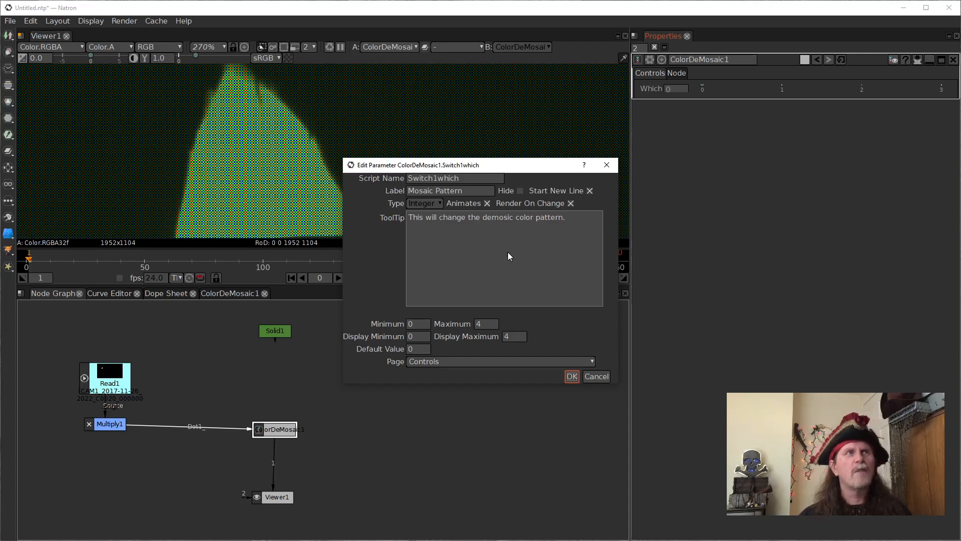
{"action": "left_click", "coordinate": [572, 376]}
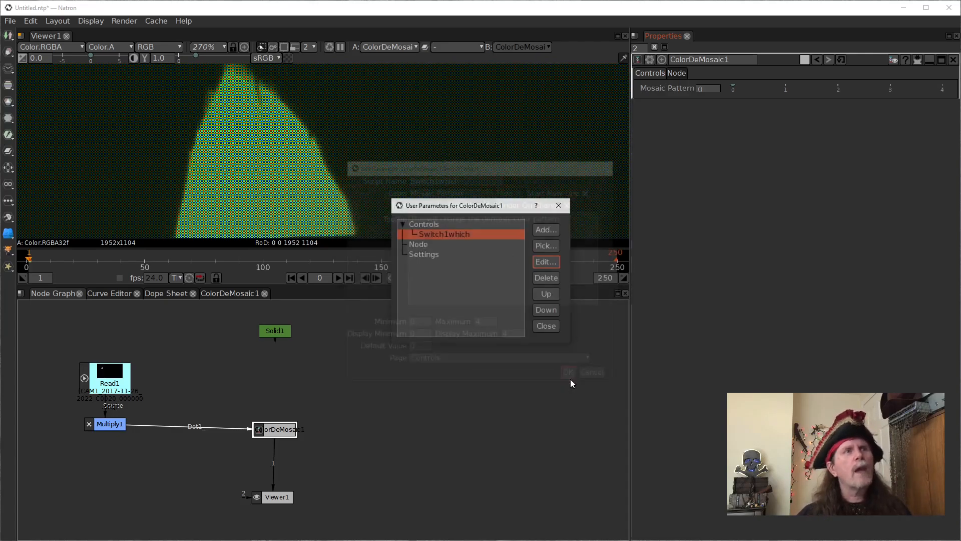
{"action": "left_click", "coordinate": [546, 326]}
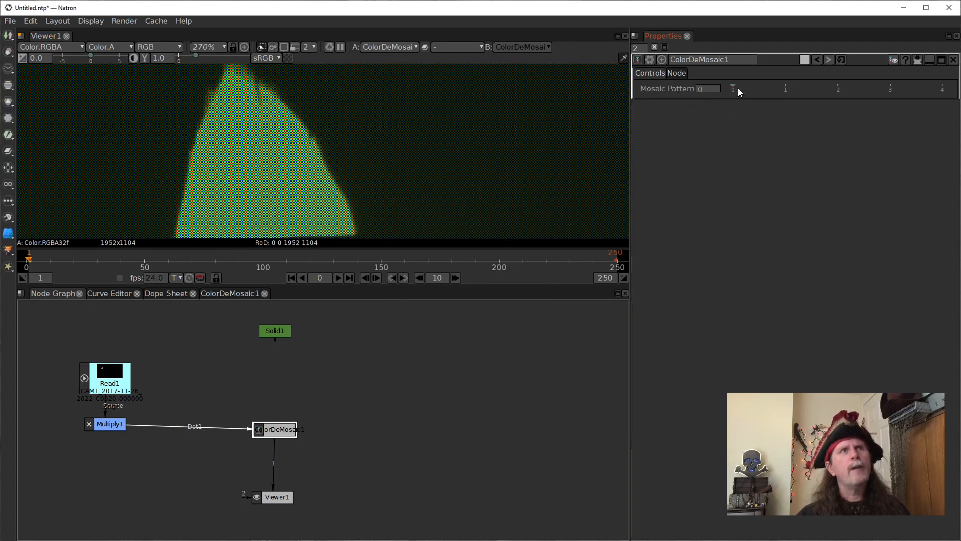
Examine the checkerboard pixels up close while cycling Mosaic Pattern through 1, 2 and 3 and back to 0
{"action": "left_click_drag", "start_coordinate": [735, 88], "coordinate": [715, 92]}
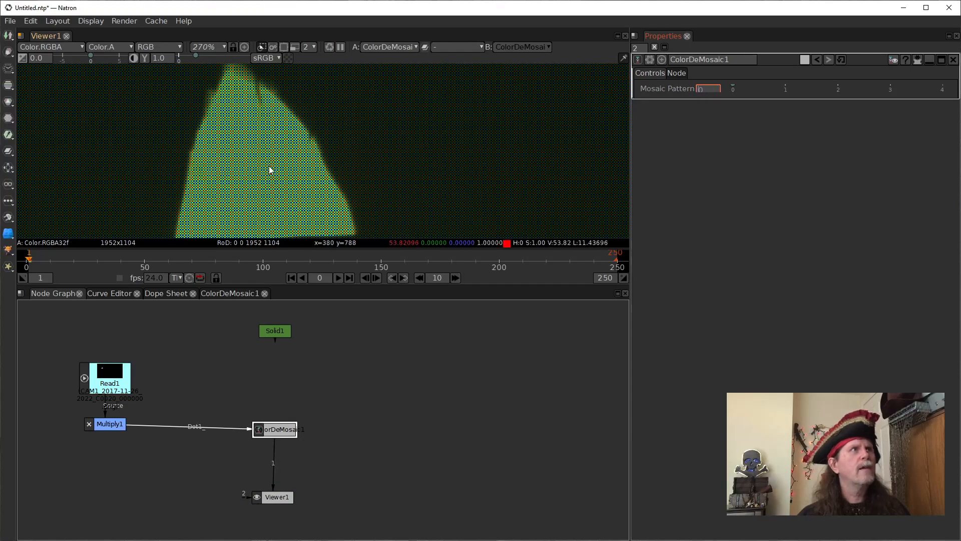
{"action": "scroll", "coordinate": [270, 167], "scroll_direction": "up", "scroll_amount": 9}
{"action": "scroll", "coordinate": [405, 169], "scroll_direction": "up", "scroll_amount": 2}
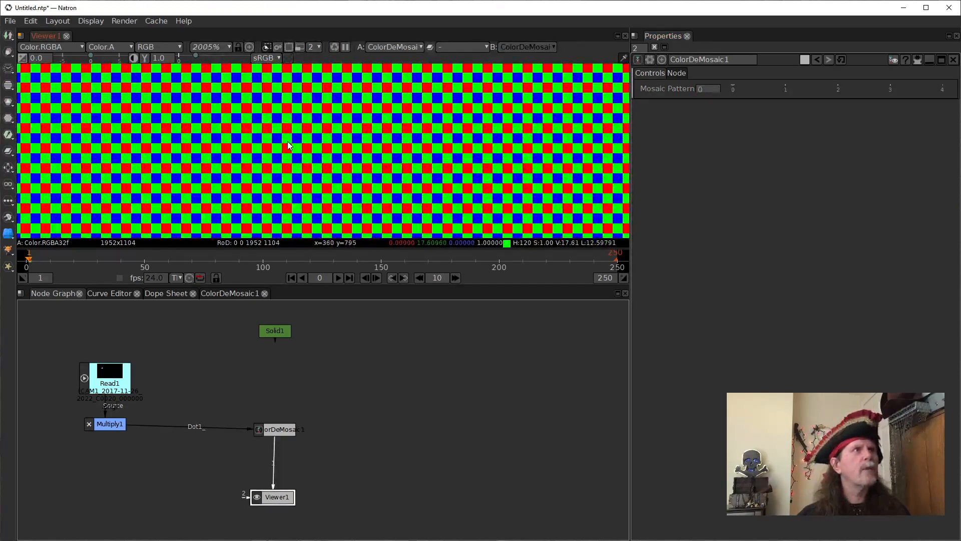
{"action": "scroll", "coordinate": [354, 165], "scroll_direction": "up", "scroll_amount": 2}
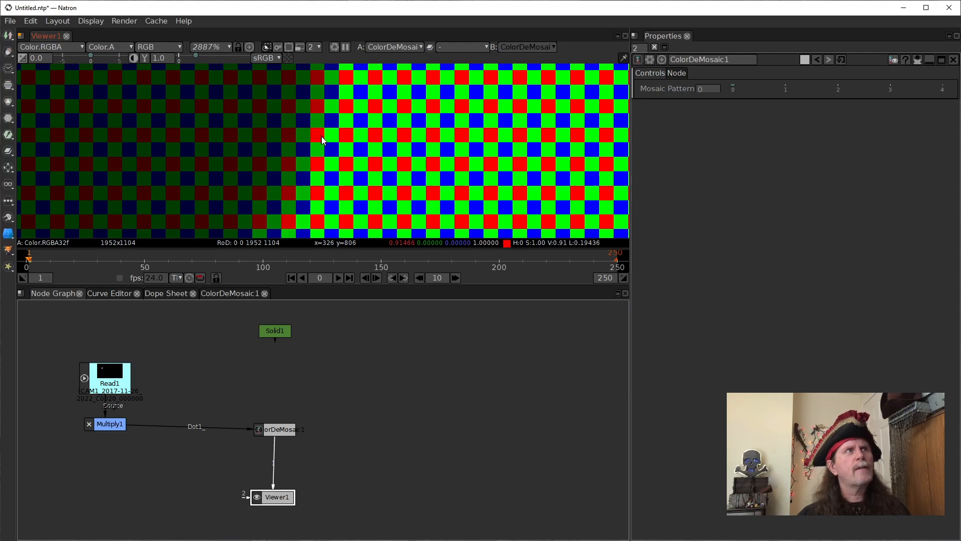
{"action": "scroll", "coordinate": [321, 137], "scroll_direction": "up", "scroll_amount": 6}
{"action": "left_click_drag", "start_coordinate": [391, 173], "coordinate": [375, 146]}
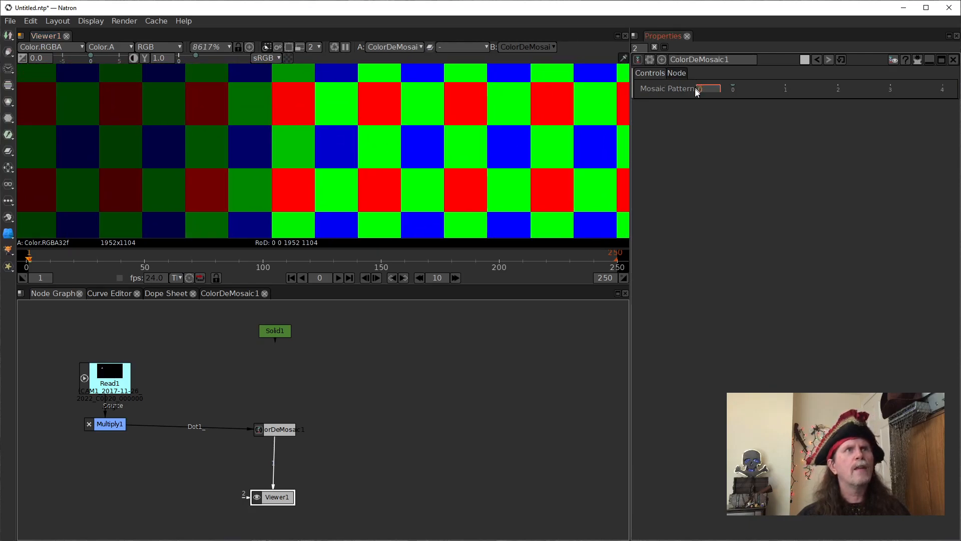
{"action": "scroll", "coordinate": [700, 91], "scroll_direction": "up", "scroll_amount": 1}
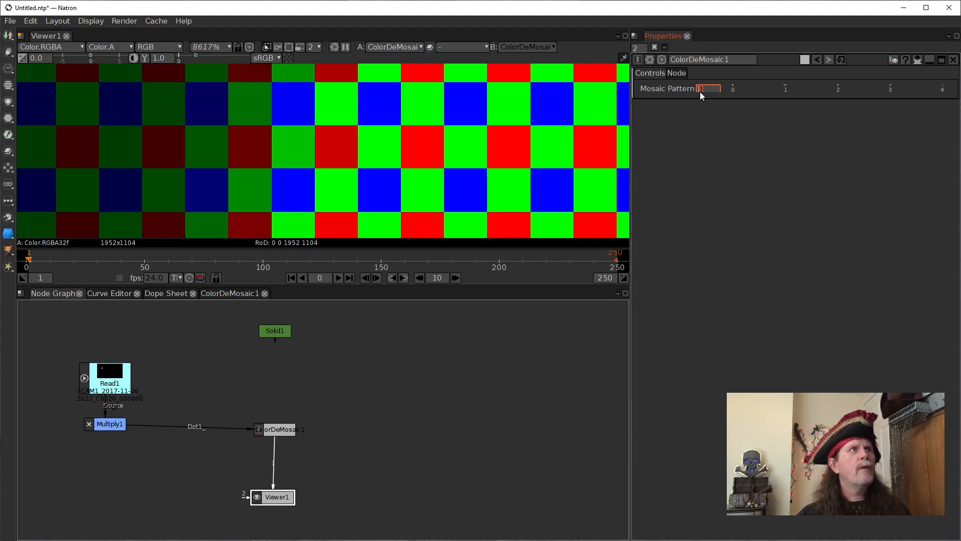
{"action": "scroll", "coordinate": [699, 91], "scroll_direction": "up", "scroll_amount": 1}
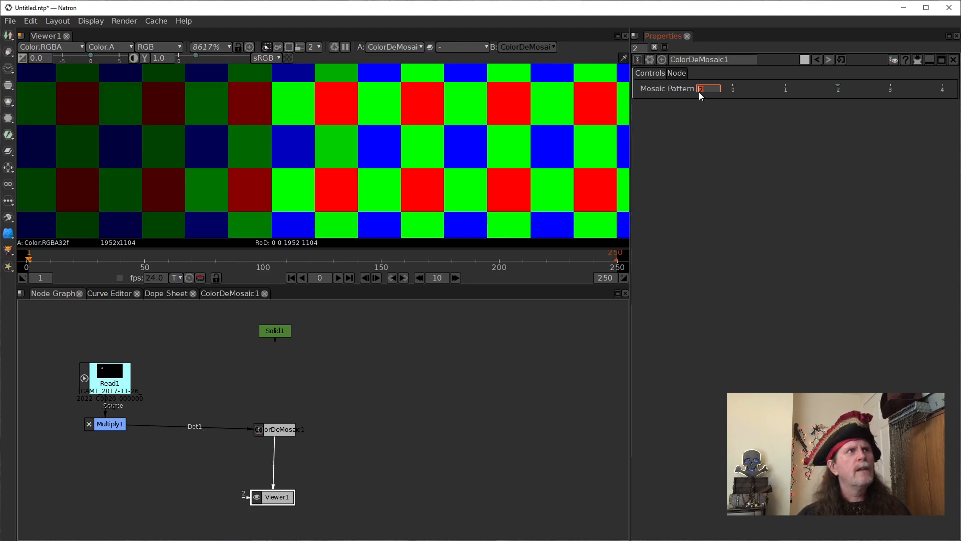
{"action": "scroll", "coordinate": [699, 91], "scroll_direction": "up", "scroll_amount": 1}
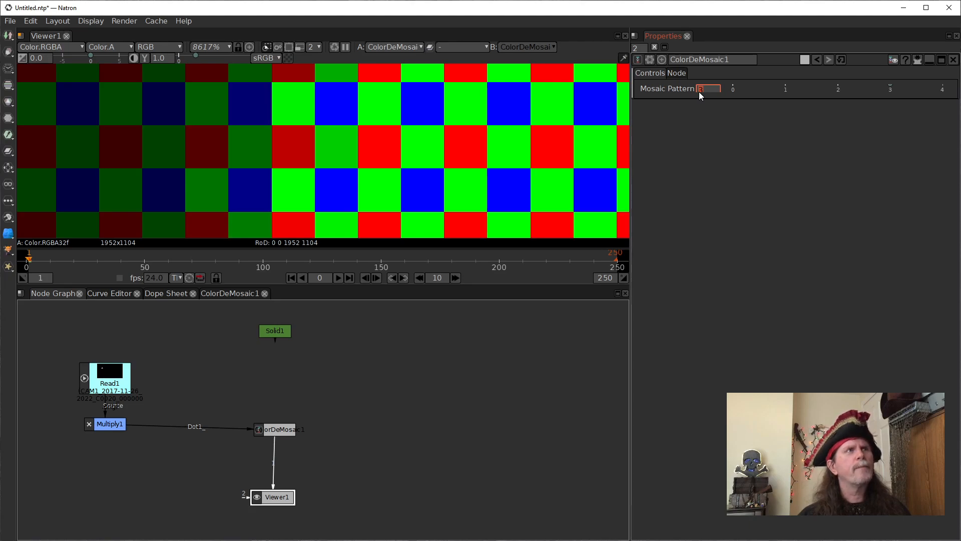
{"action": "scroll", "coordinate": [699, 91], "scroll_direction": "down", "scroll_amount": 3}
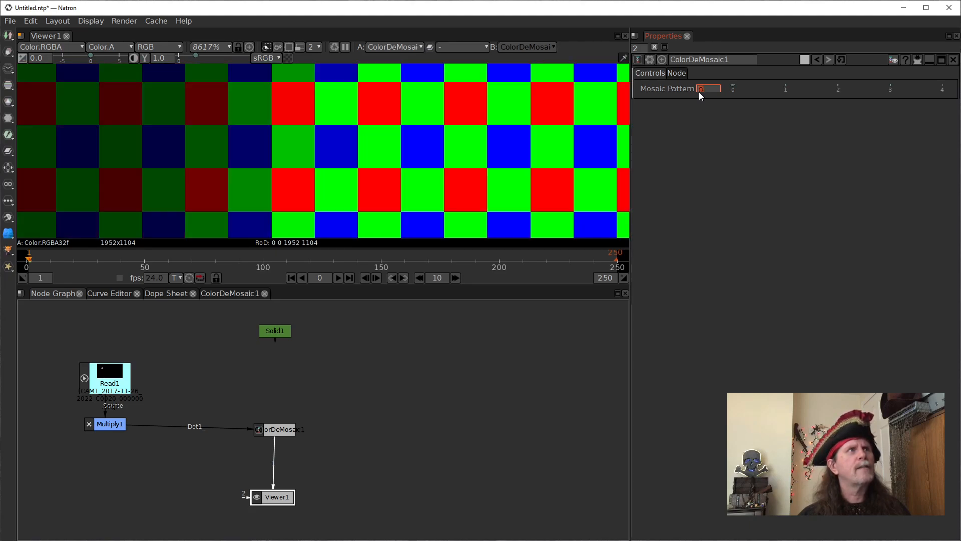
{"action": "scroll", "coordinate": [365, 181], "scroll_direction": "down", "scroll_amount": 5}
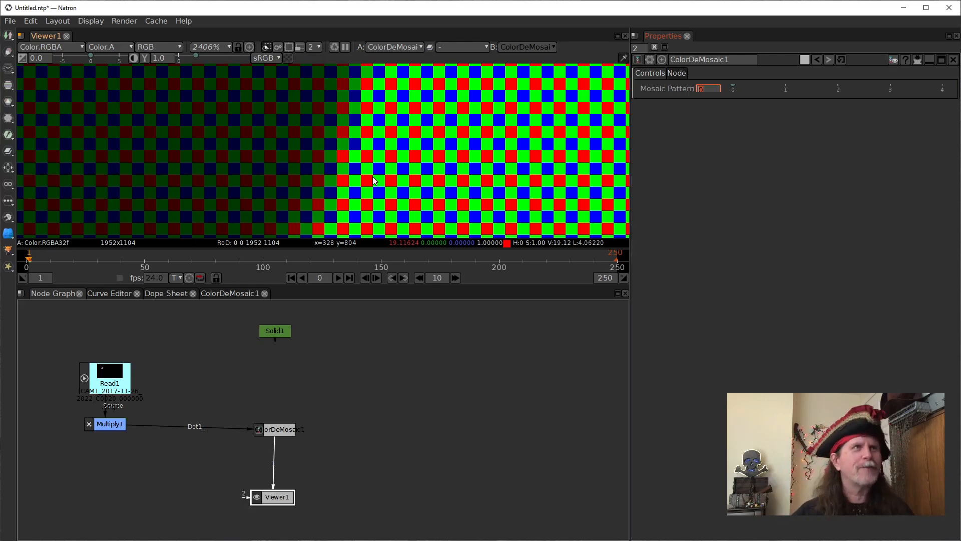
{"action": "scroll", "coordinate": [381, 155], "scroll_direction": "down", "scroll_amount": 11}
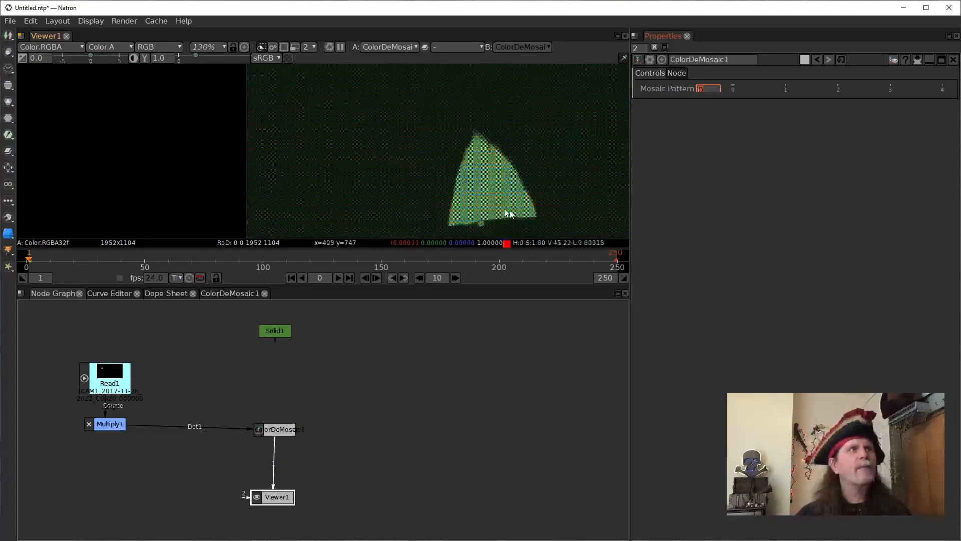
{"action": "left_click_drag", "start_coordinate": [513, 214], "coordinate": [425, 200]}
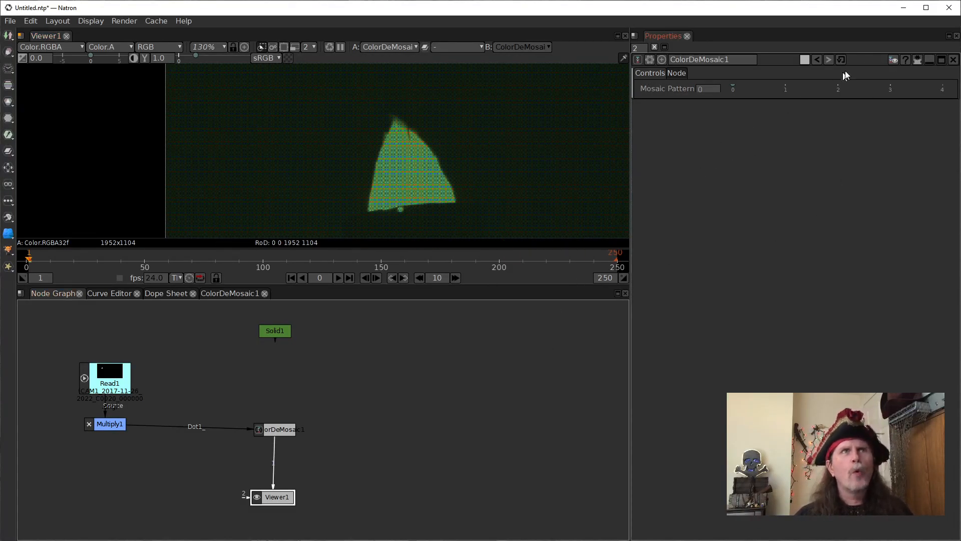
Choose red with a brightness value of 167 as the ColorDeMosaic1 node's colour
{"action": "left_click", "coordinate": [804, 59]}
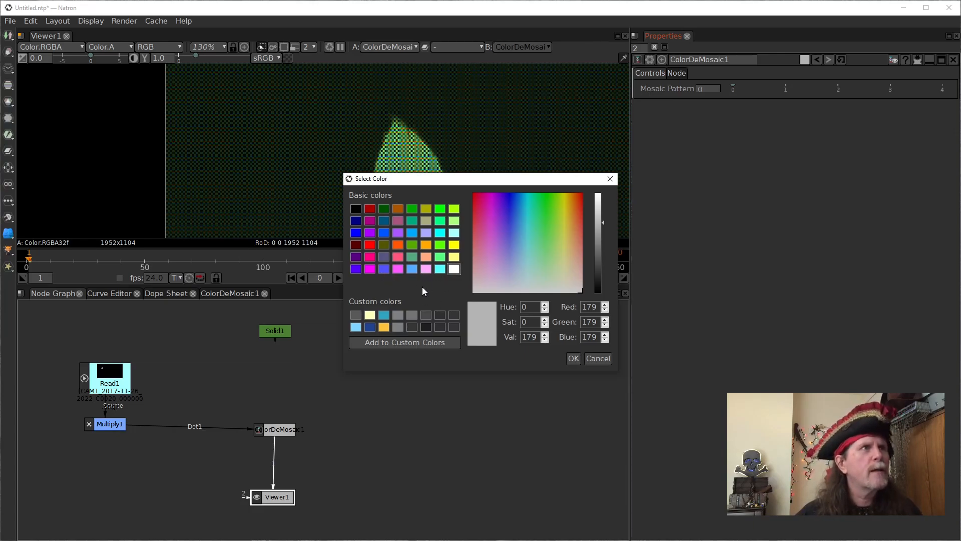
{"action": "left_click", "coordinate": [371, 257]}
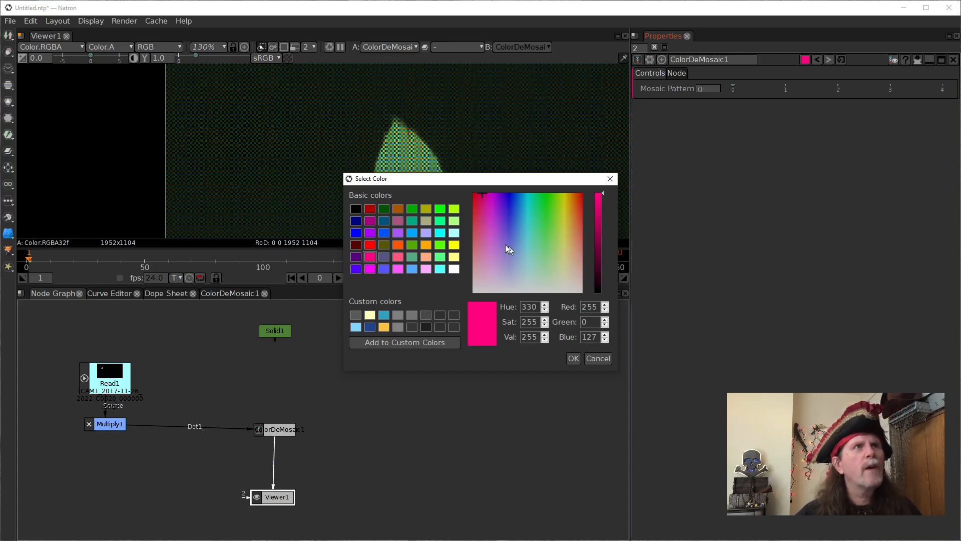
{"action": "left_click", "coordinate": [371, 245]}
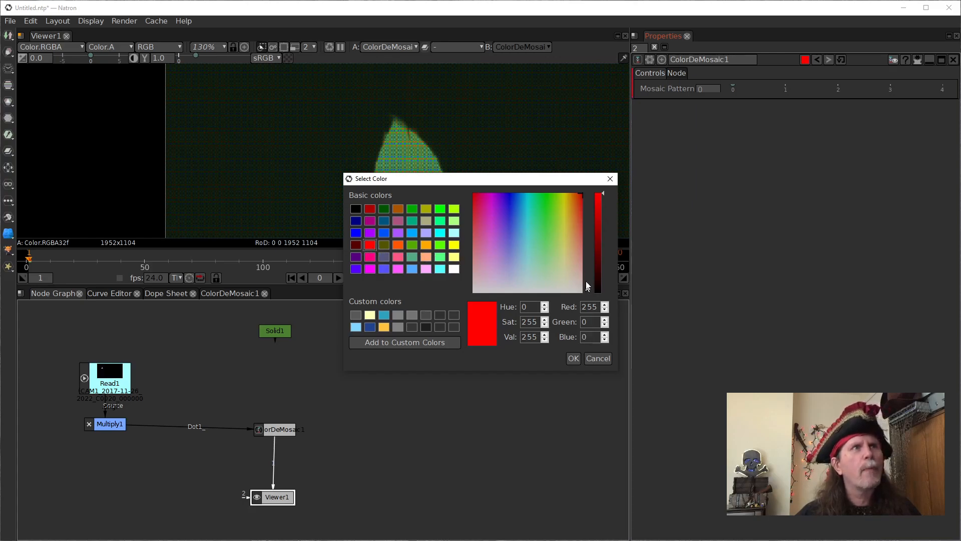
{"action": "left_click_drag", "start_coordinate": [598, 243], "coordinate": [599, 227]}
Set the saturation of the ColorDeMosaic1 node's colour to 128 and apply the colour
{"action": "double_click", "coordinate": [529, 322]}
{"action": "type", "text": "234"}
{"action": "key", "text": "Return"}
{"action": "scroll", "coordinate": [523, 323], "scroll_direction": "down", "scroll_amount": 6}
{"action": "left_click_drag", "start_coordinate": [521, 322], "coordinate": [527, 323]}
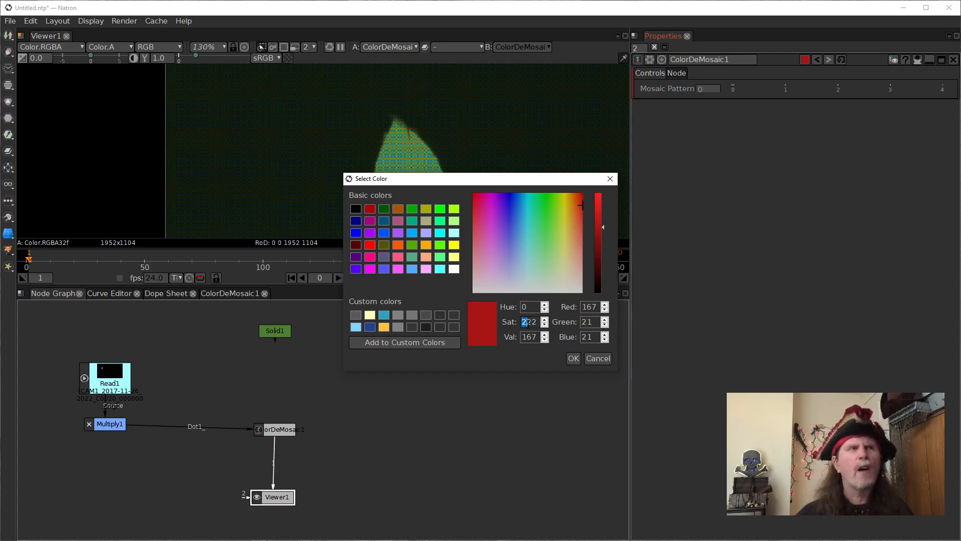
{"action": "double_click", "coordinate": [531, 323]}
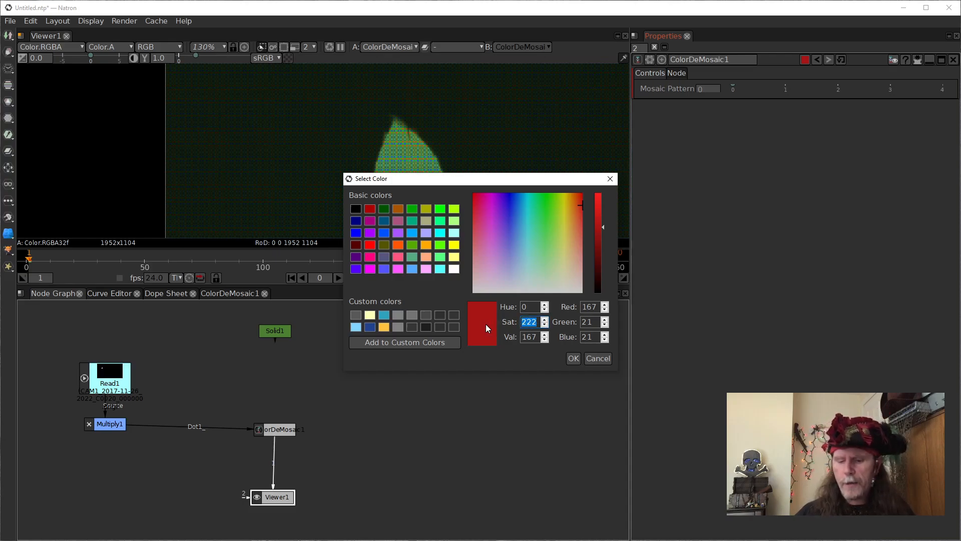
{"action": "type", "text": "1"}
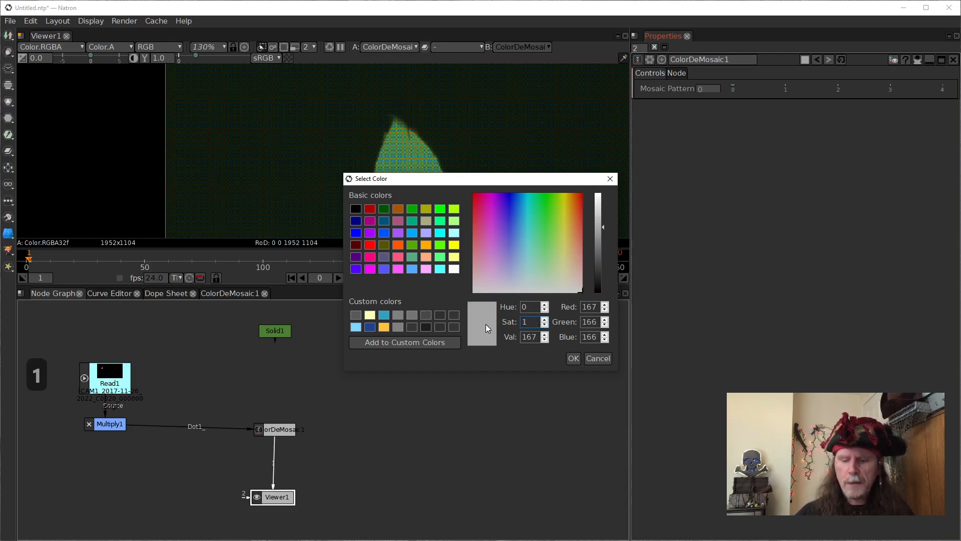
{"action": "type", "text": "28"}
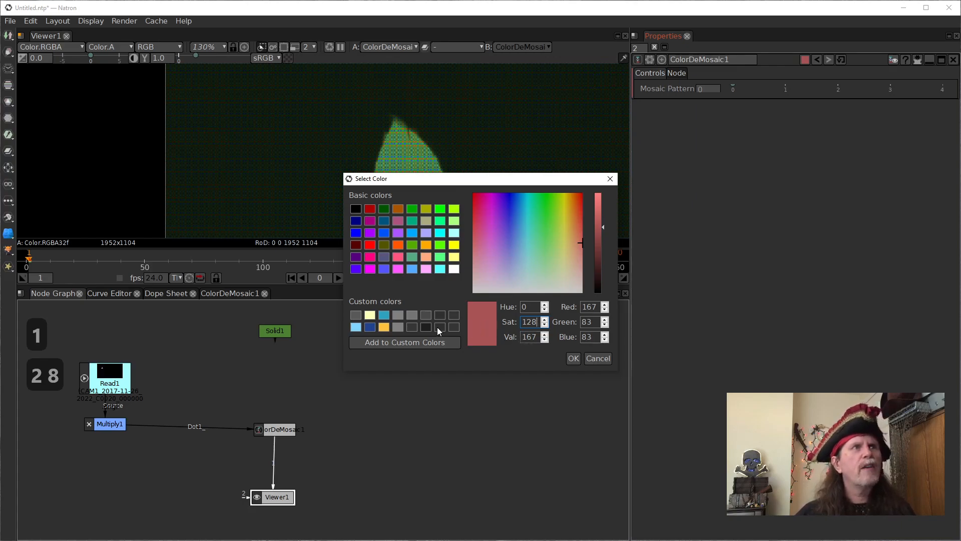
{"action": "left_click", "coordinate": [573, 360]}
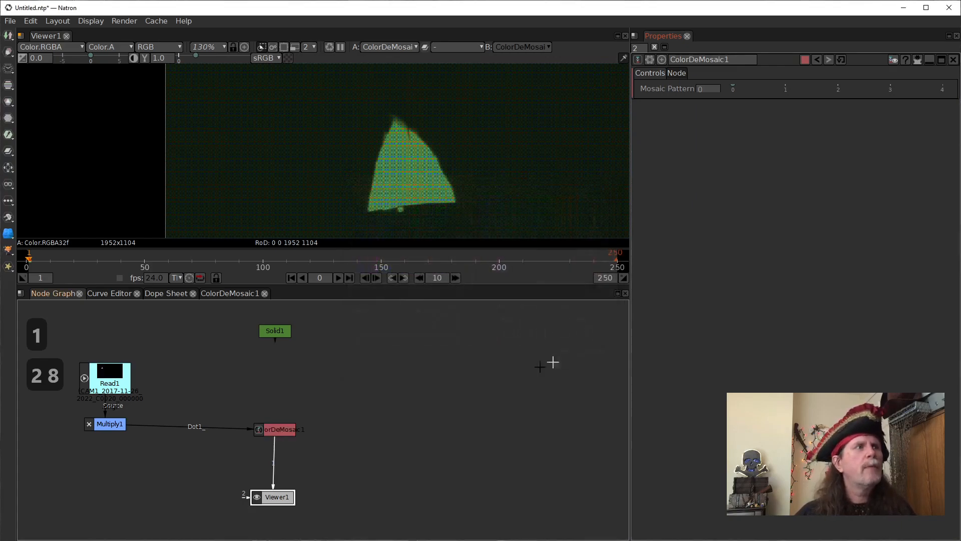
Nudge the ColorDeMosaic1 node slightly, start exporting it as a PyPlug and begin editing the plug-in description
{"action": "left_click_drag", "start_coordinate": [281, 428], "coordinate": [276, 430]}
{"action": "left_click", "coordinate": [792, 120]}
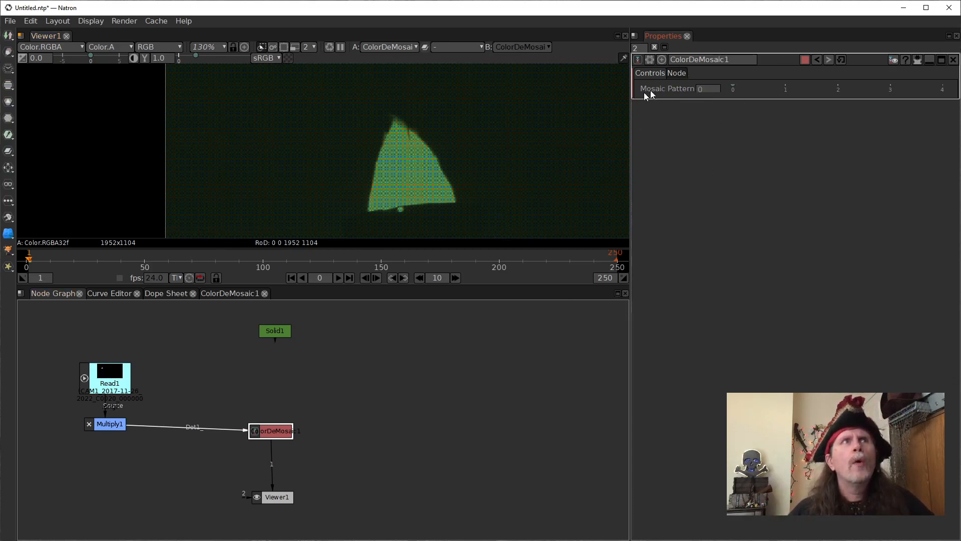
{"action": "left_click", "coordinate": [678, 74]}
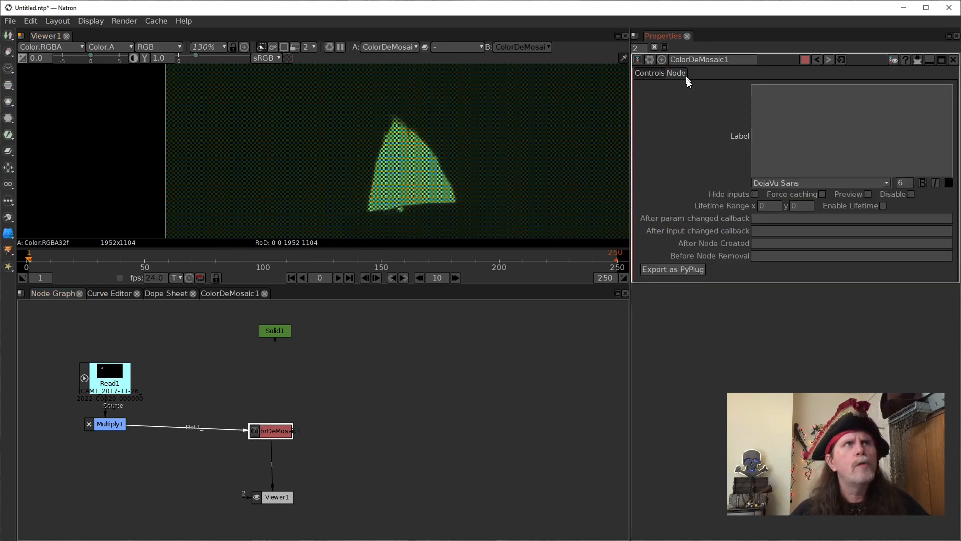
{"action": "left_click", "coordinate": [676, 272]}
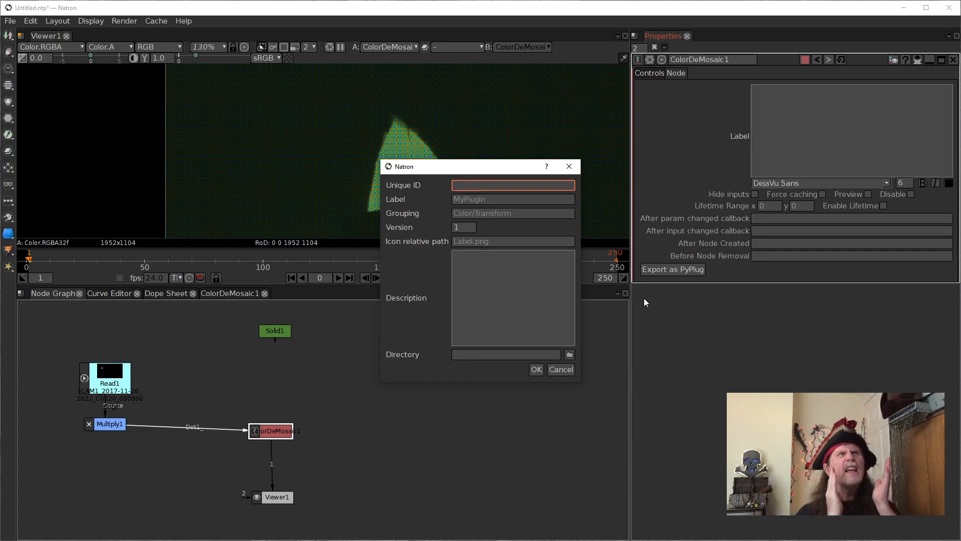
{"action": "left_click", "coordinate": [477, 313]}
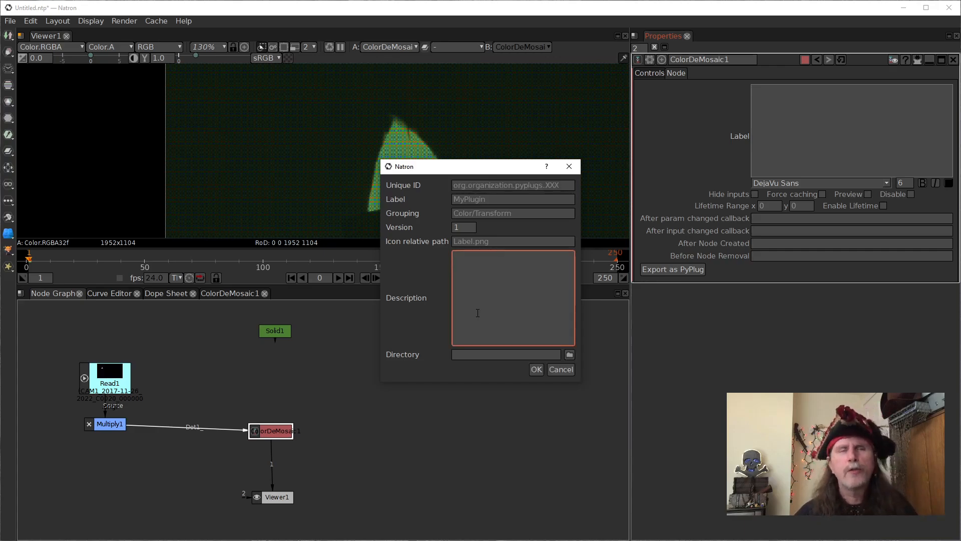
{"action": "type", "text": "t"}
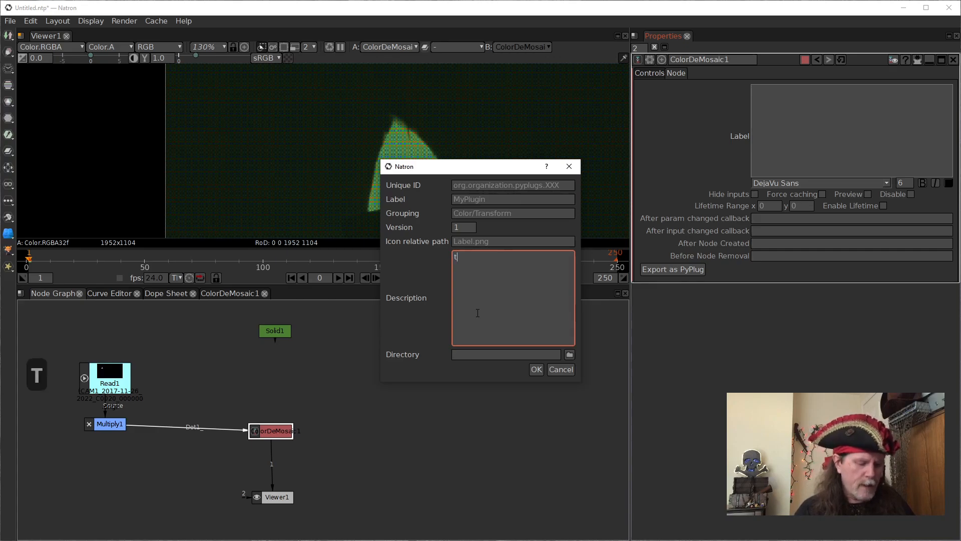
{"action": "type", "text": "HIS pLU"}
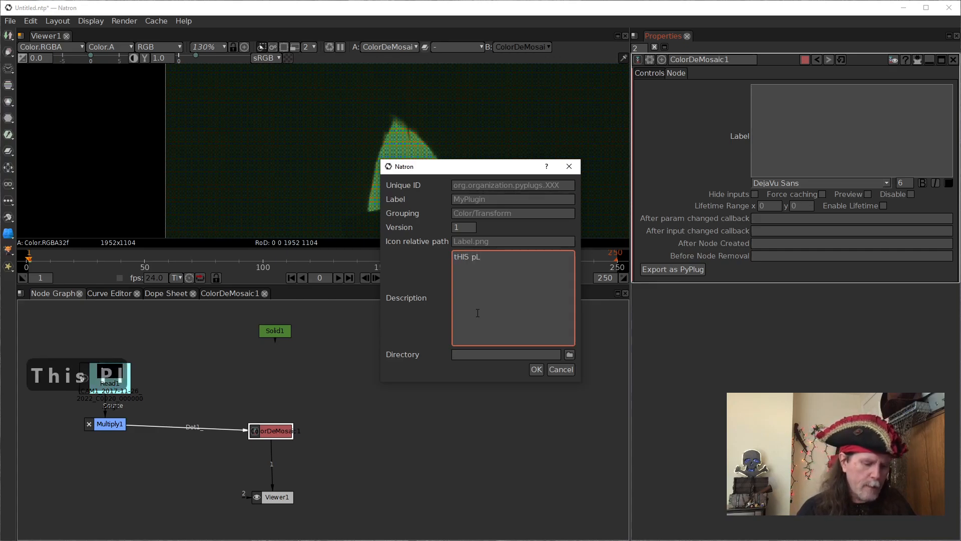
{"action": "key", "text": "BackSpace"}
{"action": "key", "text": "BackSpace"}
{"action": "key", "text": "BackSpace"}
{"action": "key", "text": "BackSpace"}
{"action": "key", "text": "BackSpace"}
{"action": "key", "text": "BackSpace"}
{"action": "key", "text": "BackSpace"}
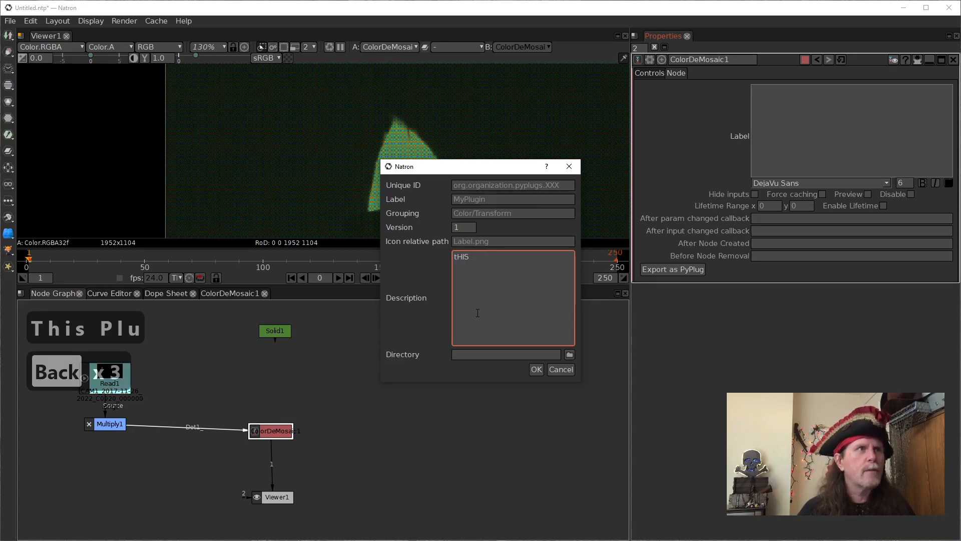
{"action": "key", "text": "Caps_Lock"}
{"action": "key", "text": "BackSpace"}
{"action": "key", "text": "BackSpace"}
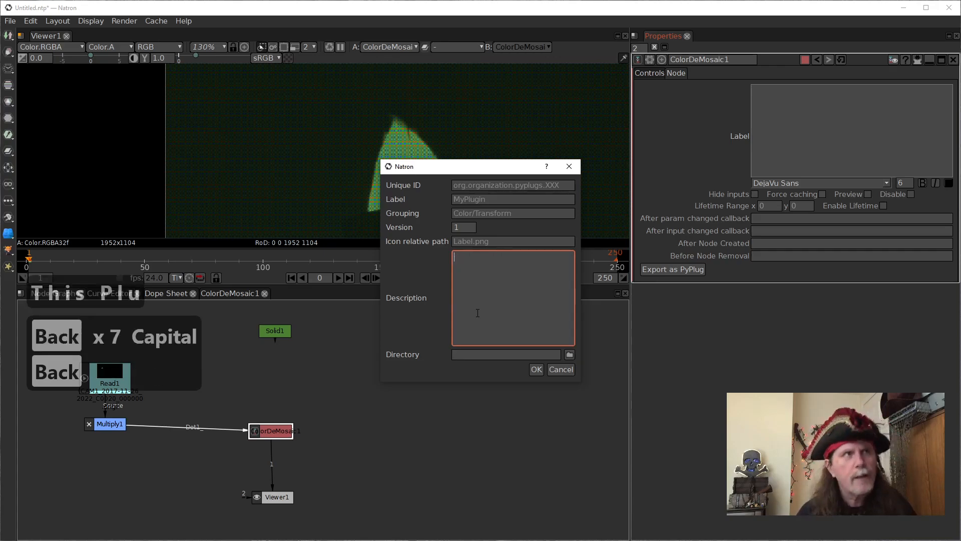
Begin the plug-in description with "This is used to"
{"action": "type", "text": "T"}
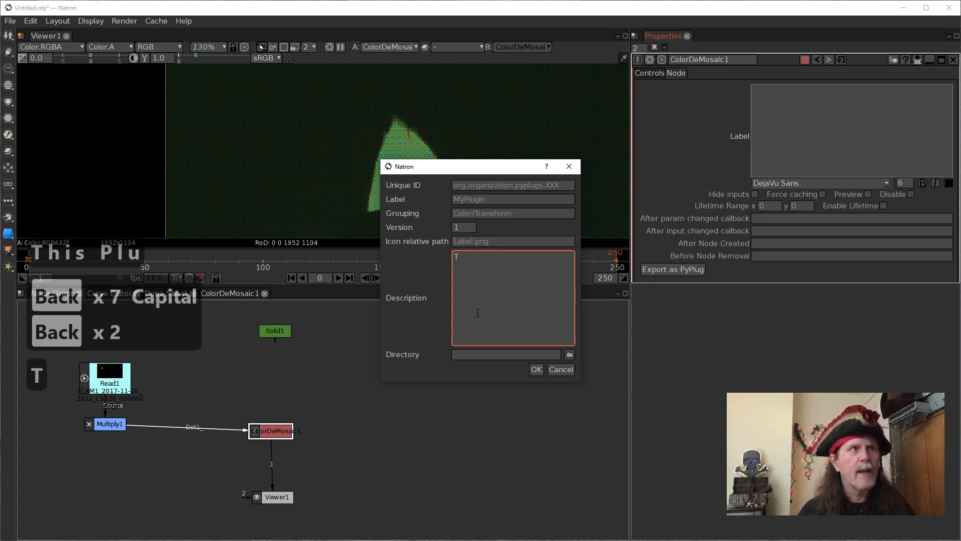
{"action": "type", "text": "hist"}
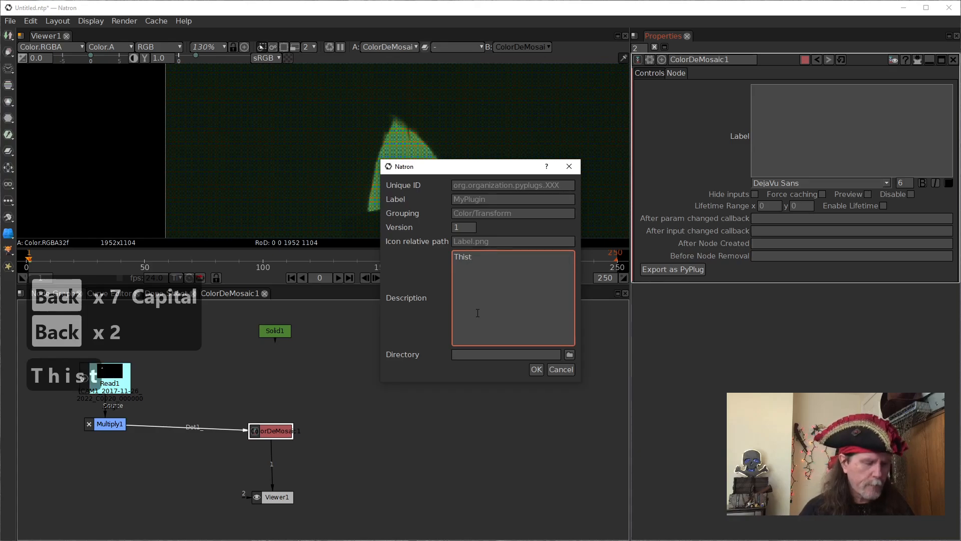
{"action": "key", "text": "BackSpace"}
{"action": "type", "text": "is"}
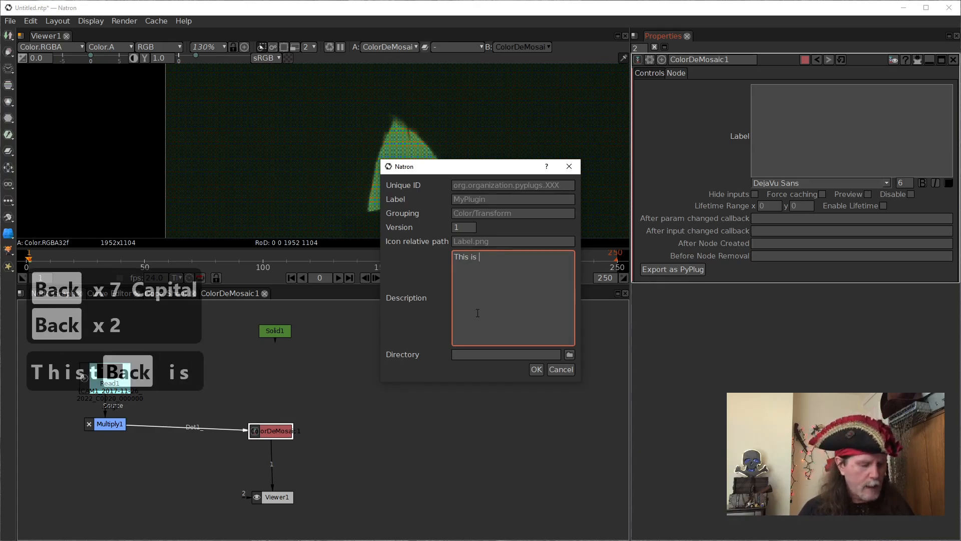
{"action": "type", "text": " used to"}
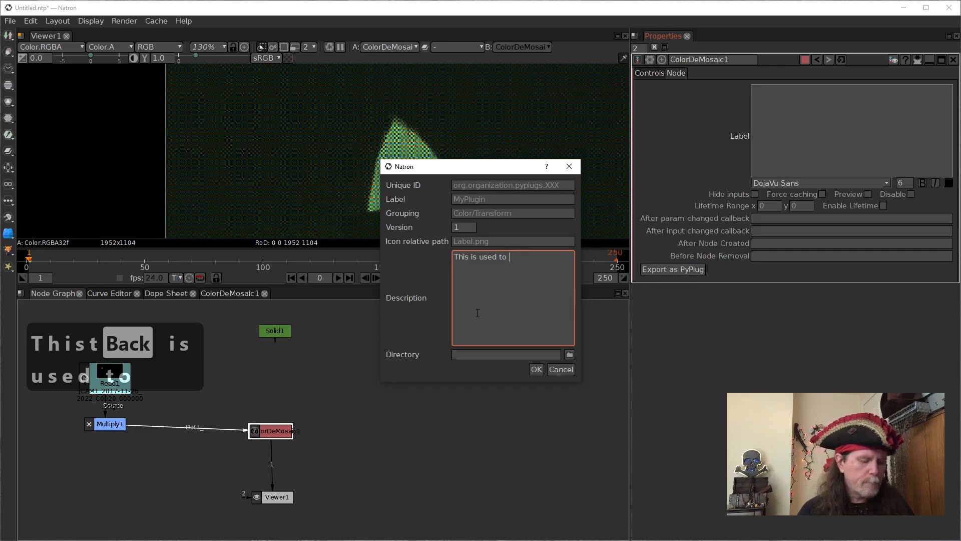
{"action": "type", "text": " turn a"}
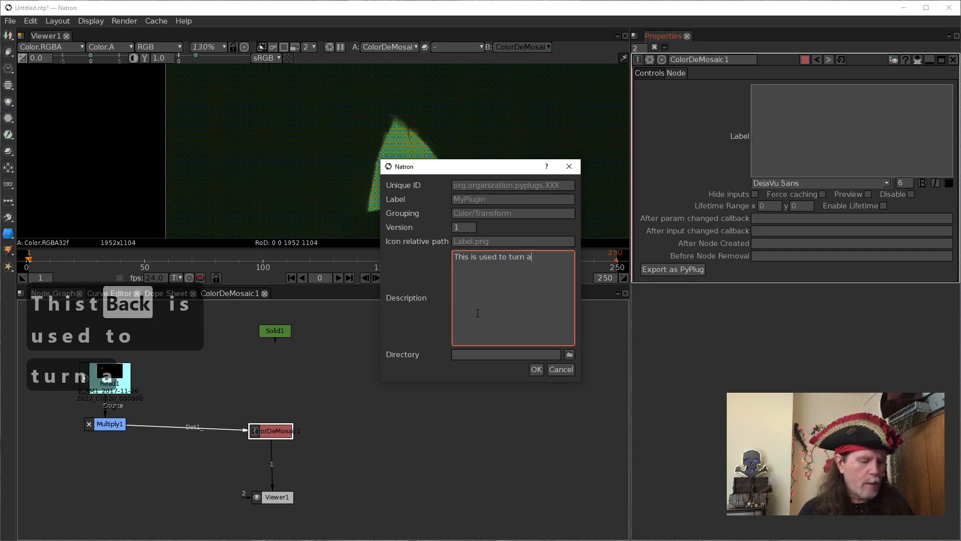
{"action": "type", "text": " bayerd raw"}
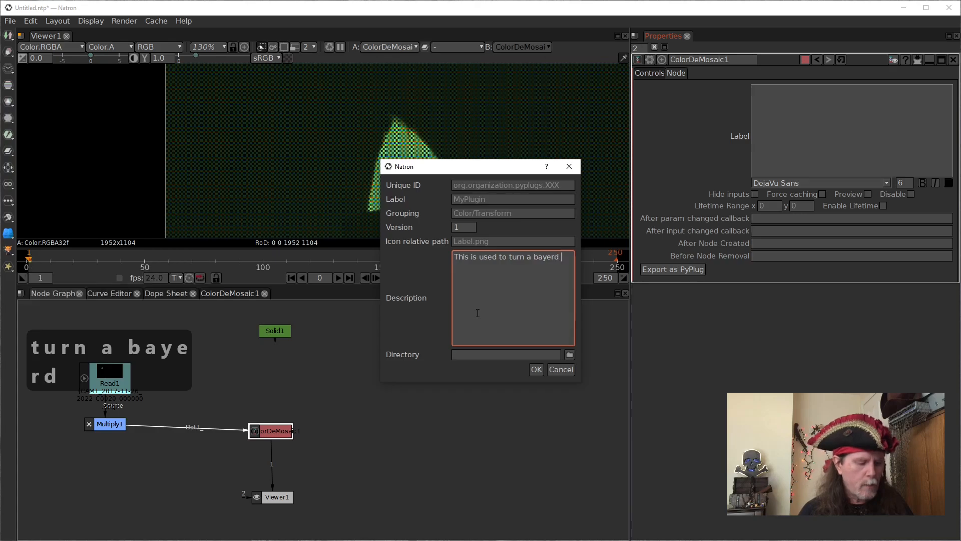
{"action": "key", "text": "BackSpace"}
{"action": "key", "text": "BackSpace"}
{"action": "key", "text": "BackSpace"}
{"action": "key", "text": "BackSpace"}
{"action": "key", "text": "BackSpace"}
{"action": "key", "text": "BackSpace"}
{"action": "key", "text": "BackSpace"}
{"action": "key", "text": "BackSpace"}
{"action": "key", "text": "BackSpace"}
{"action": "key", "text": "BackSpace"}
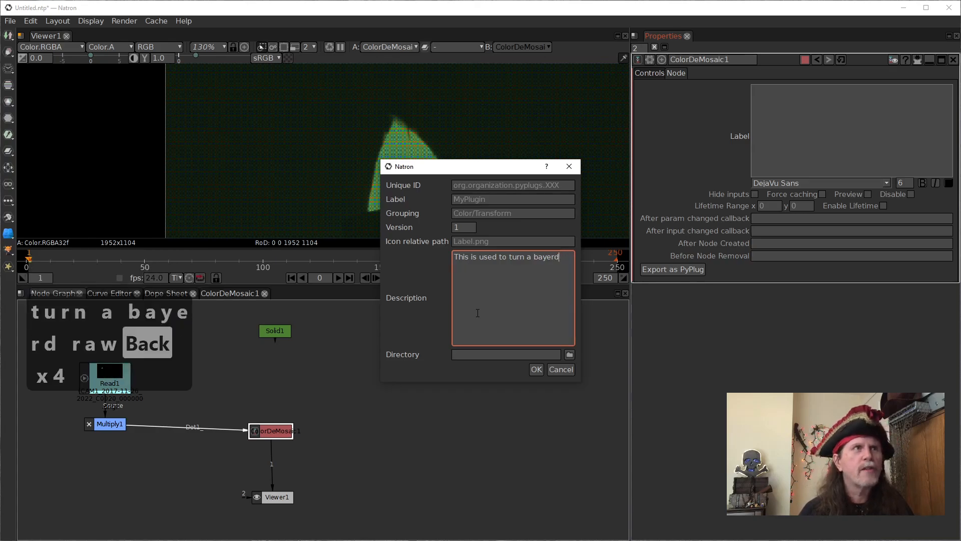
{"action": "key", "text": "BackSpace"}
{"action": "key", "text": "BackSpace"}
{"action": "key", "text": "BackSpace"}
{"action": "key", "text": "BackSpace"}
{"action": "key", "text": "BackSpace"}
{"action": "key", "text": "BackSpace"}
{"action": "key", "text": "BackSpace"}
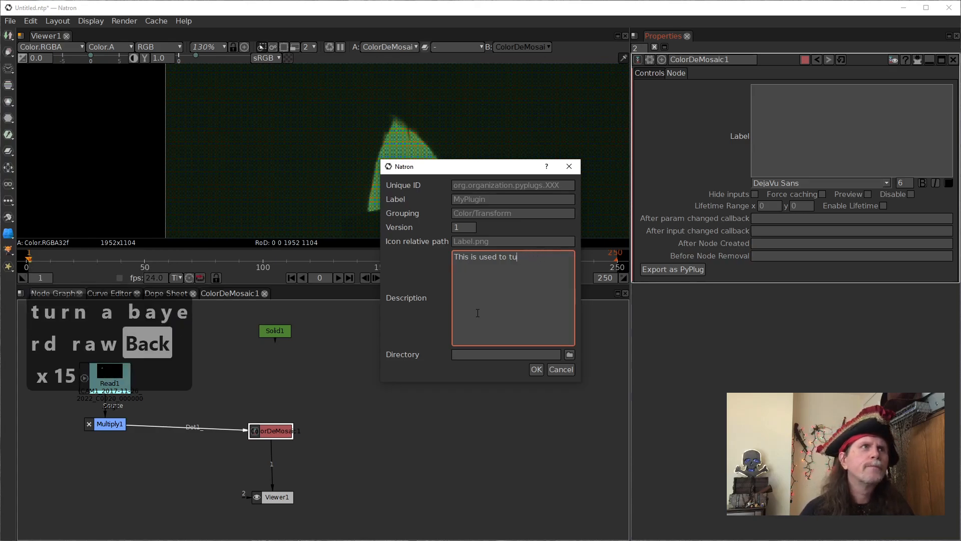
Complete the description so it reads "This is used to change between the 4 basic color bayer patterns."
{"action": "type", "text": "chang"}
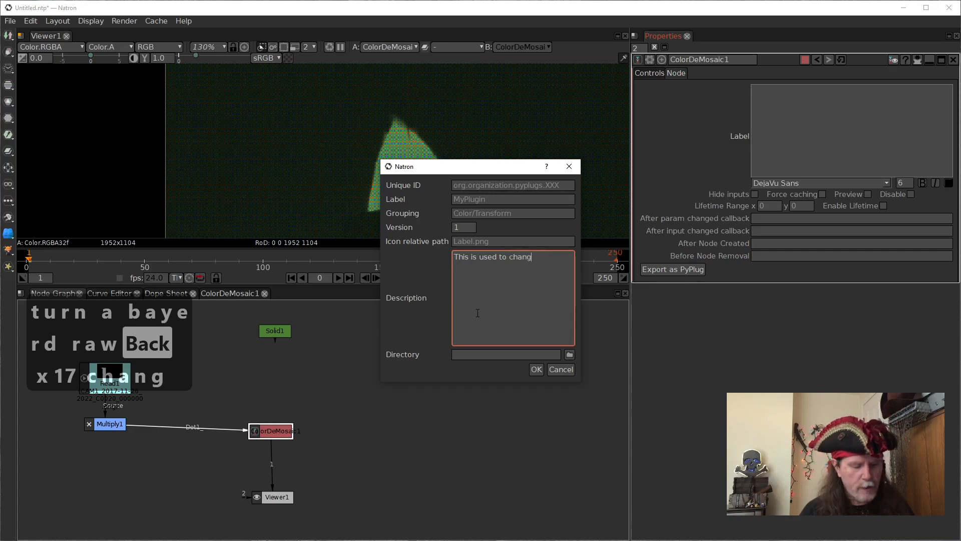
{"action": "type", "text": "e between "}
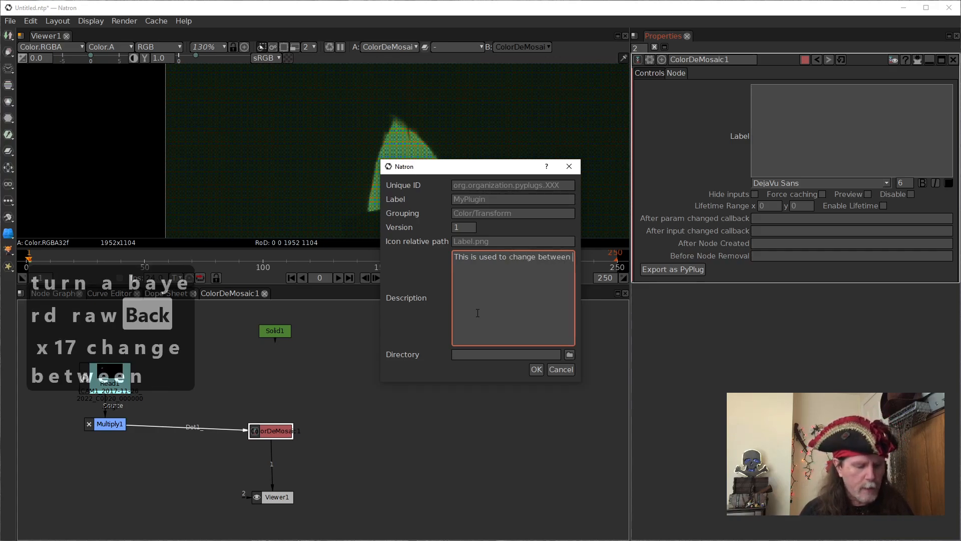
{"action": "type", "text": "the 4 basic"}
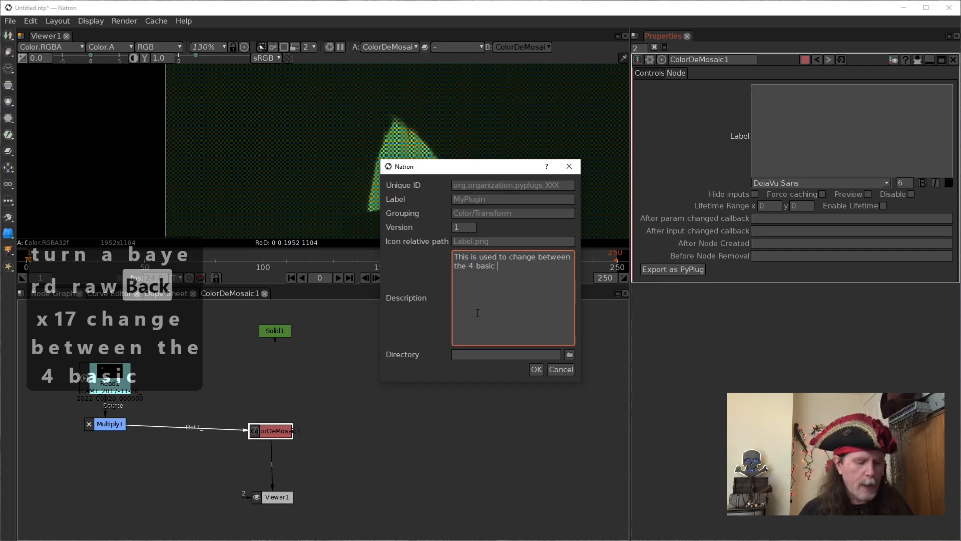
{"action": "type", "text": " bayer"}
{"action": "key", "text": "BackSpace"}
{"action": "key", "text": "BackSpace"}
{"action": "key", "text": "BackSpace"}
{"action": "key", "text": "BackSpace"}
{"action": "key", "text": "BackSpace"}
{"action": "key", "text": "BackSpace"}
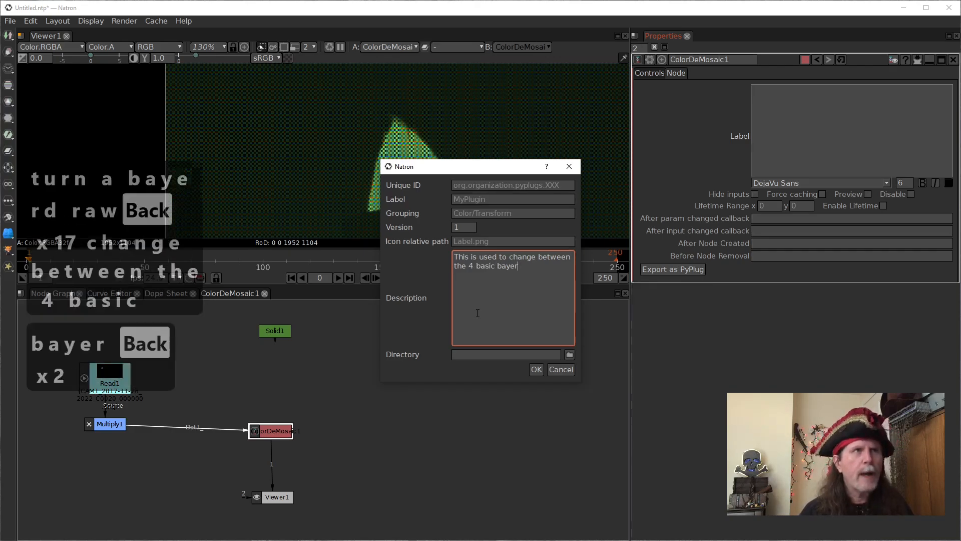
{"action": "type", "text": "col"}
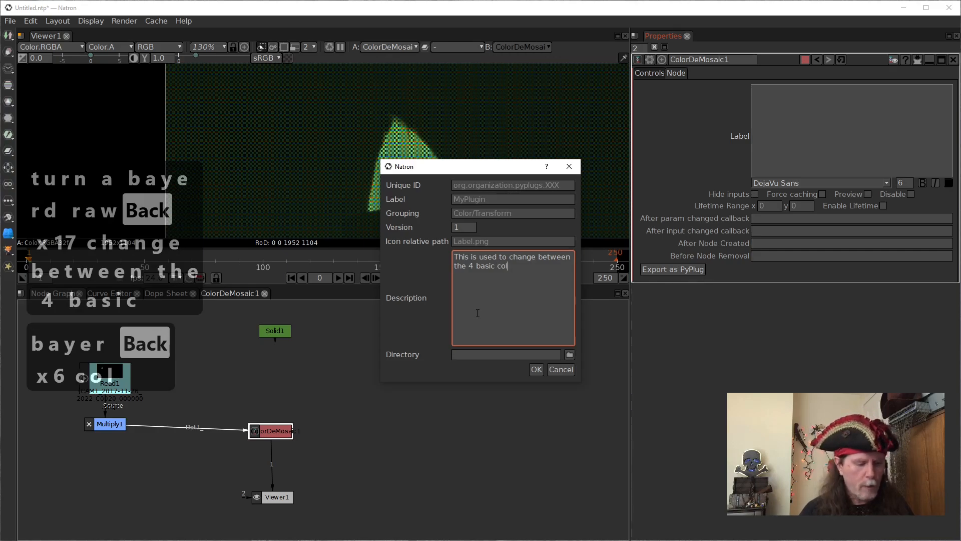
{"action": "type", "text": "or bayer patterns"}
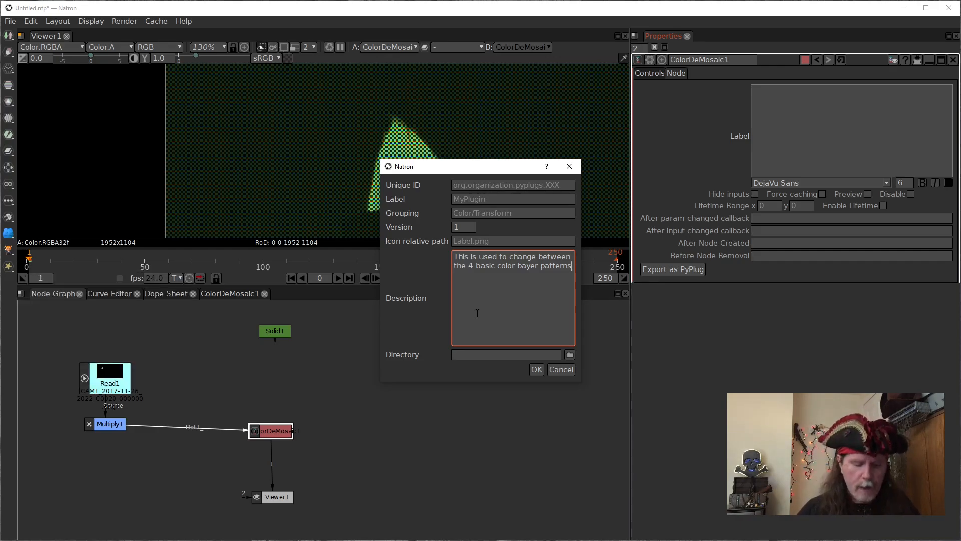
{"action": "type", "text": "."}
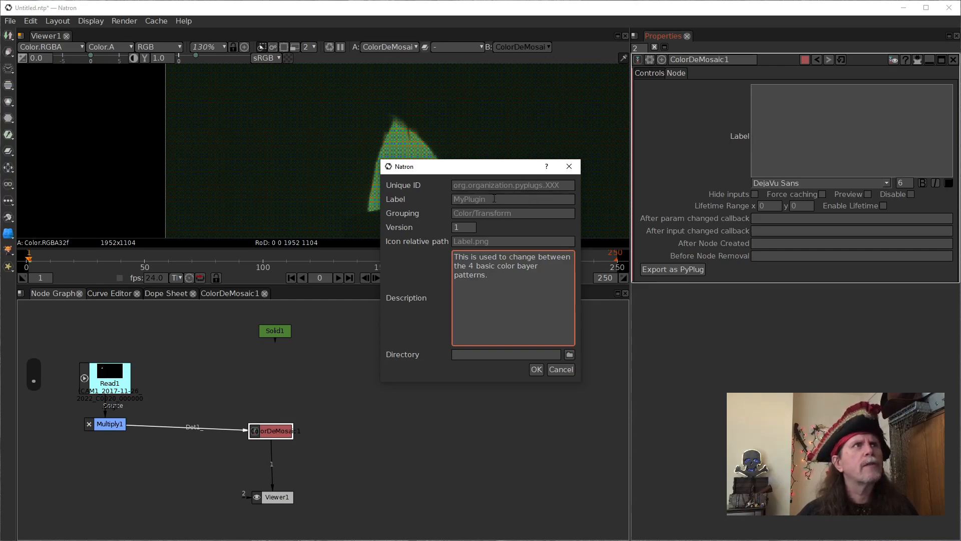
Check the explanation of what the plug-in's Unique ID should contain
{"action": "left_click", "coordinate": [461, 191]}
{"action": "left_click", "coordinate": [485, 271]}
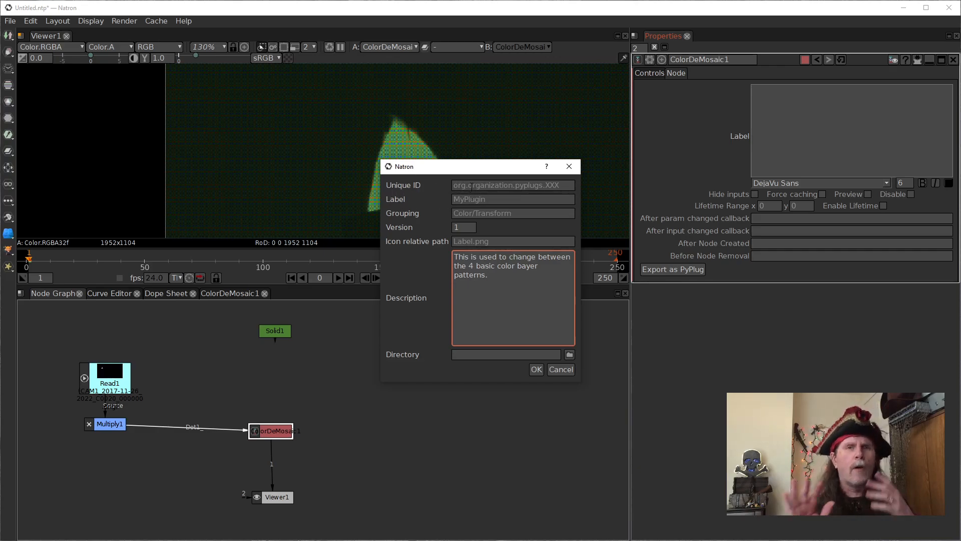
{"action": "mouse_move", "coordinate": [472, 186]}
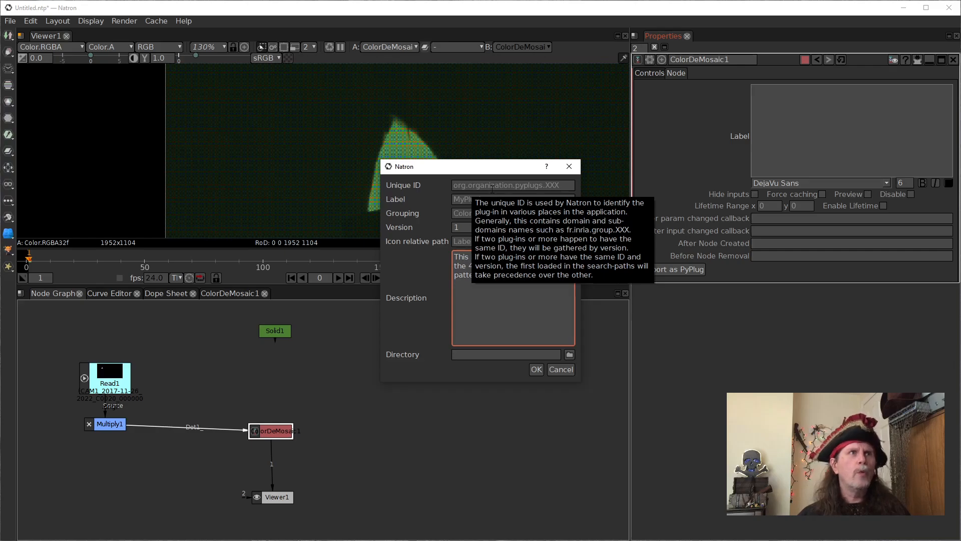
{"action": "left_click", "coordinate": [492, 186]}
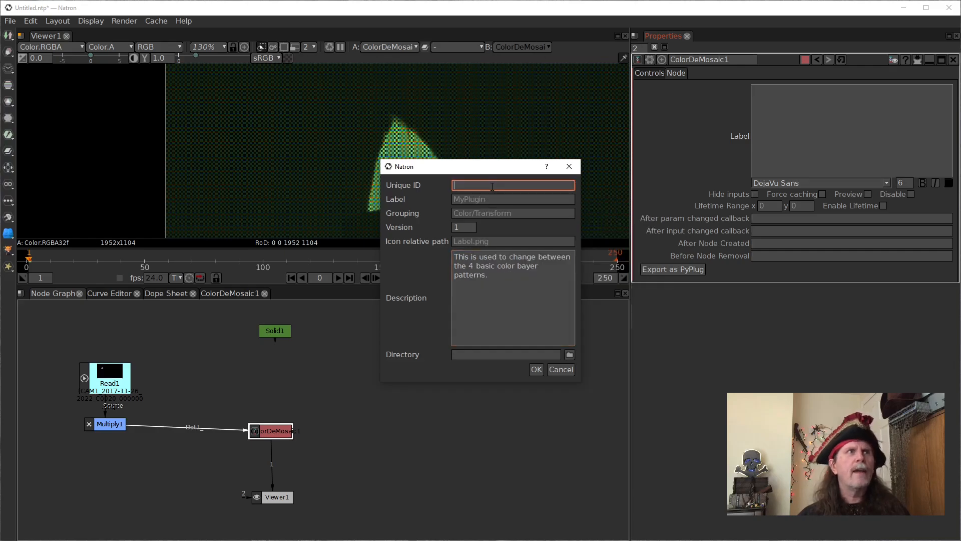
{"action": "left_click", "coordinate": [505, 289]}
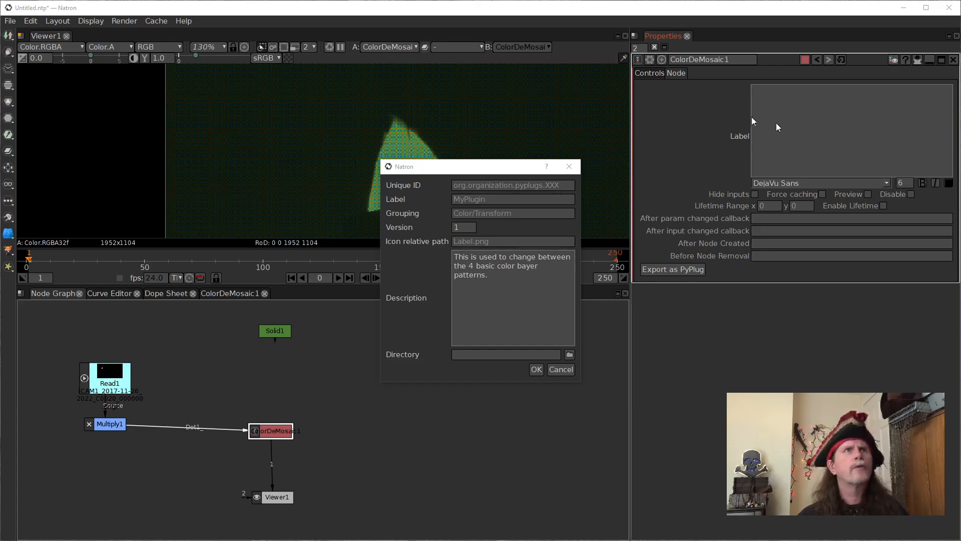
Switch to the browser and examine the plug-in ID, label, version, icon path and grouping definitions in Onion_S.py on GitHub
{"action": "key", "text": "alt+Tab"}
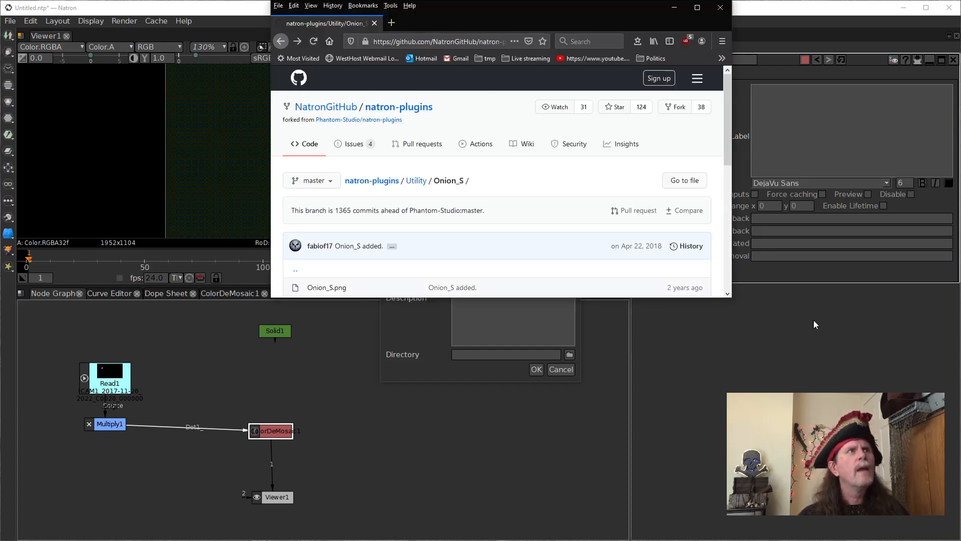
{"action": "left_click_drag", "start_coordinate": [732, 297], "coordinate": [853, 513]}
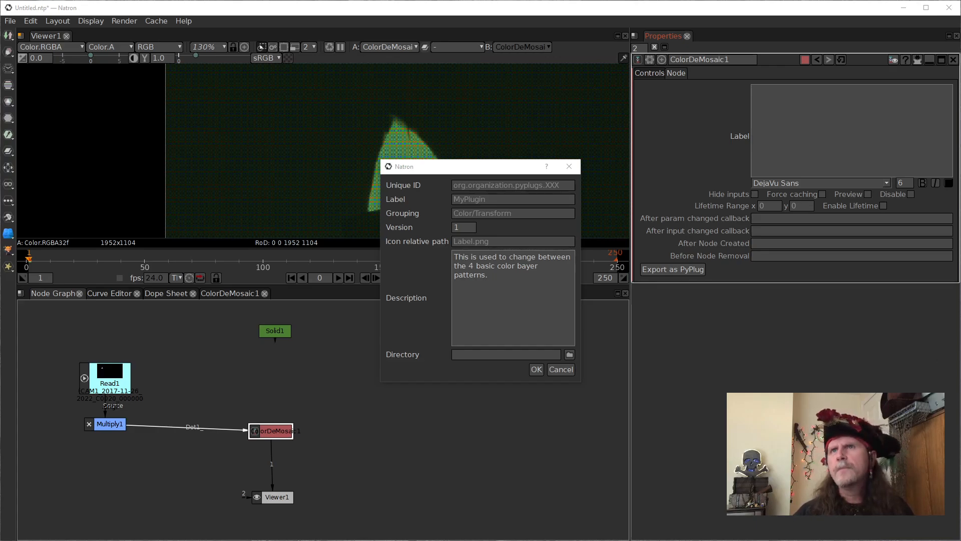
{"action": "left_click_drag", "start_coordinate": [960, 65], "coordinate": [479, 65]}
{"action": "left_click_drag", "start_coordinate": [487, 58], "coordinate": [586, 75]}
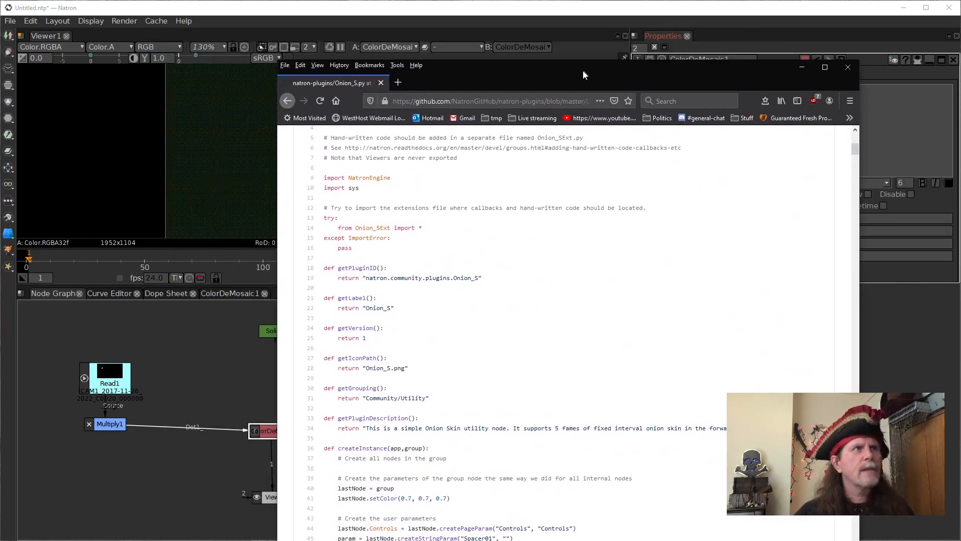
{"action": "scroll", "coordinate": [438, 317], "scroll_direction": "up", "scroll_amount": 3}
{"action": "scroll", "coordinate": [402, 330], "scroll_direction": "down", "scroll_amount": 4}
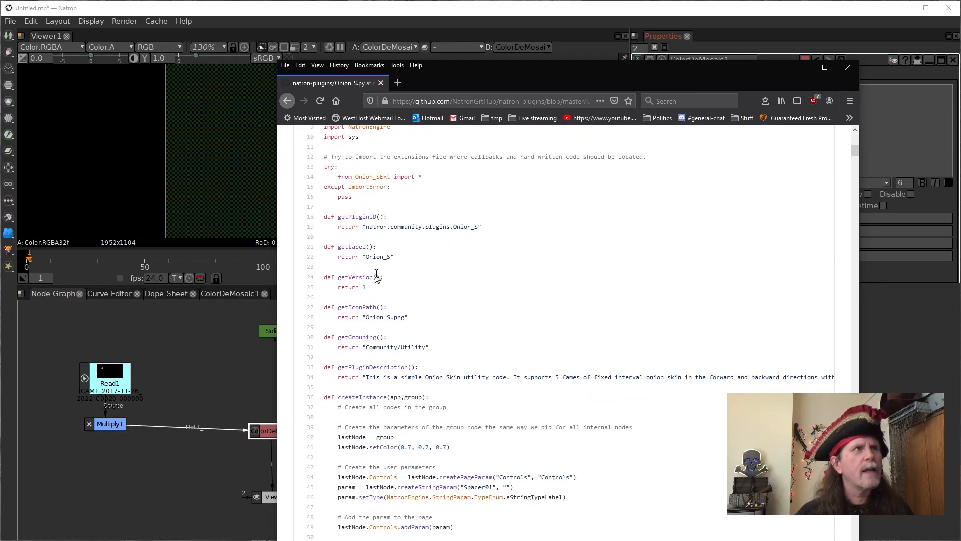
{"action": "scroll", "coordinate": [465, 317], "scroll_direction": "up", "scroll_amount": 6}
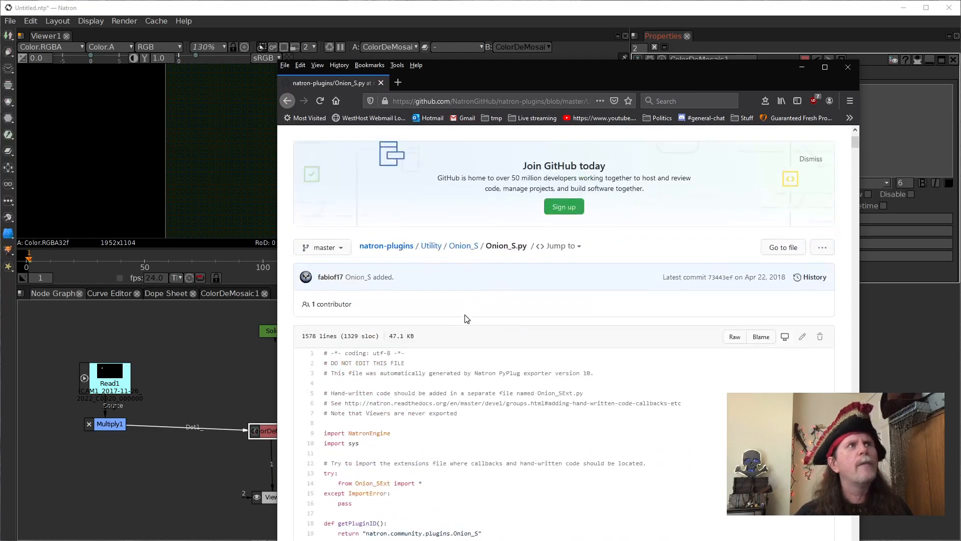
{"action": "scroll", "coordinate": [476, 272], "scroll_direction": "down", "scroll_amount": 4}
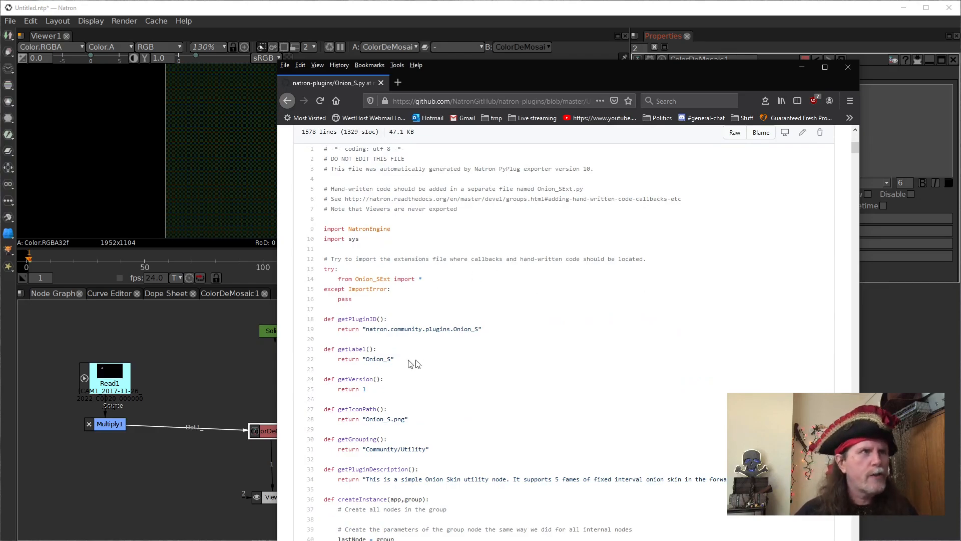
Try to copy the example plug-in ID from Onion_S.py for use as the Unique ID in Natron
{"action": "left_click_drag", "start_coordinate": [366, 329], "coordinate": [479, 331]}
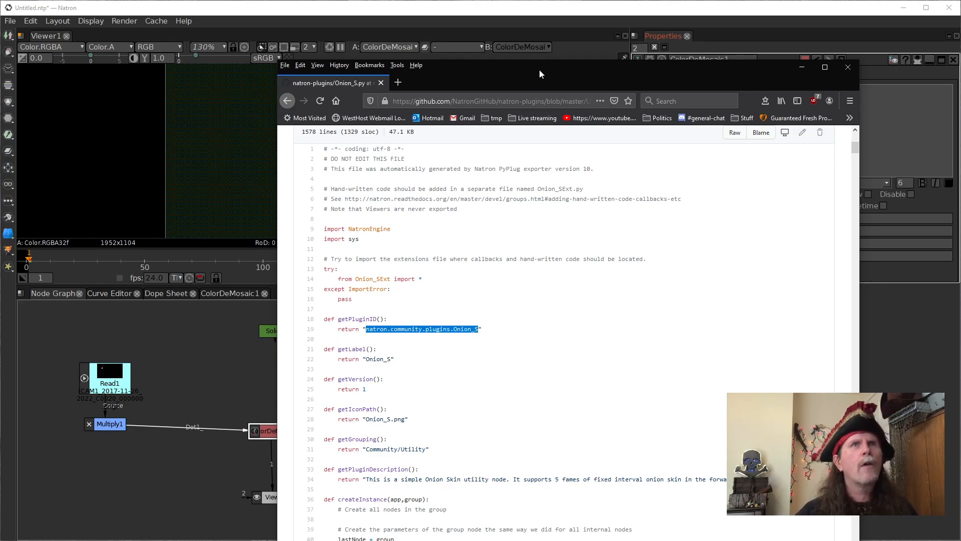
{"action": "key", "text": "alt+Tab"}
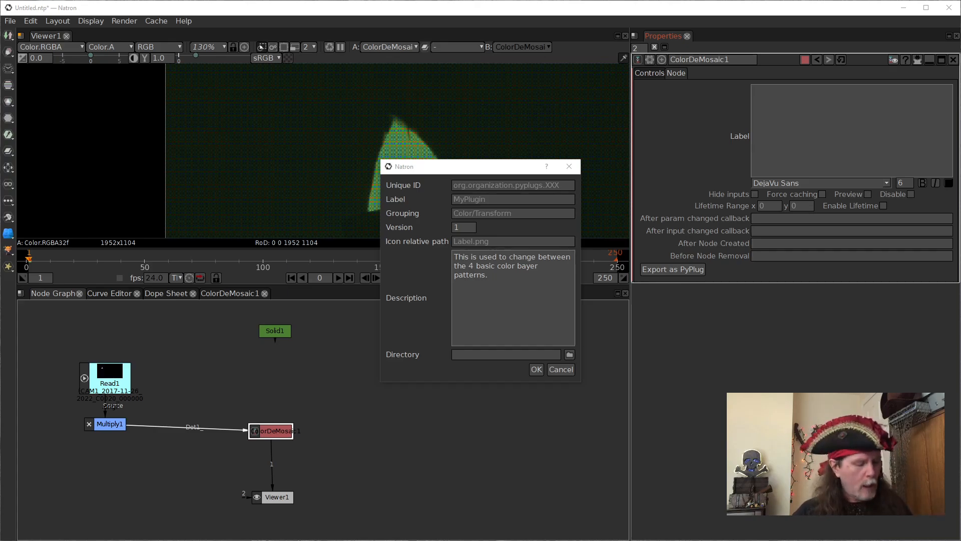
{"action": "key", "text": "ctrl+c"}
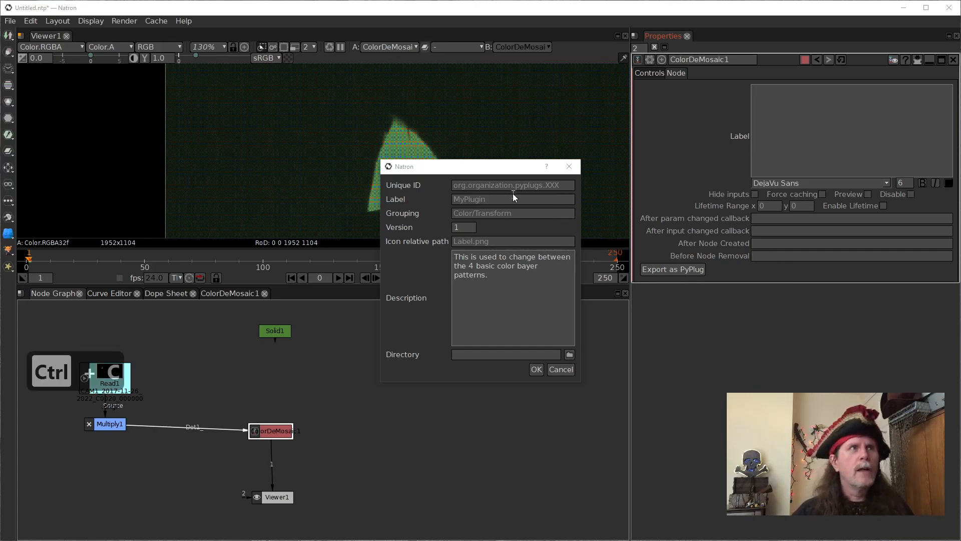
{"action": "left_click", "coordinate": [541, 185]}
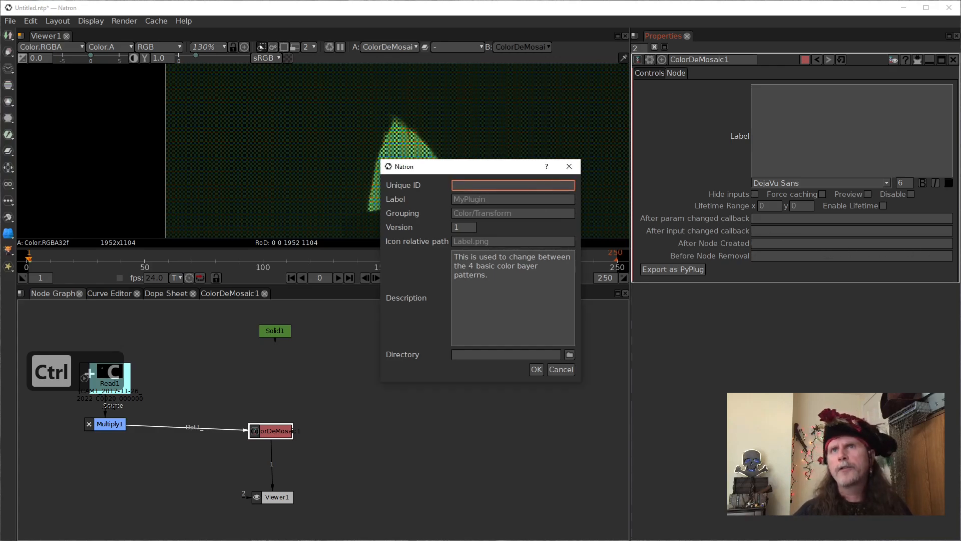
Copy "natron.community.plugins" from the getPluginID function of Onion_S.py in the browser and return to Natron's export dialog
{"action": "key", "text": "alt+Tab"}
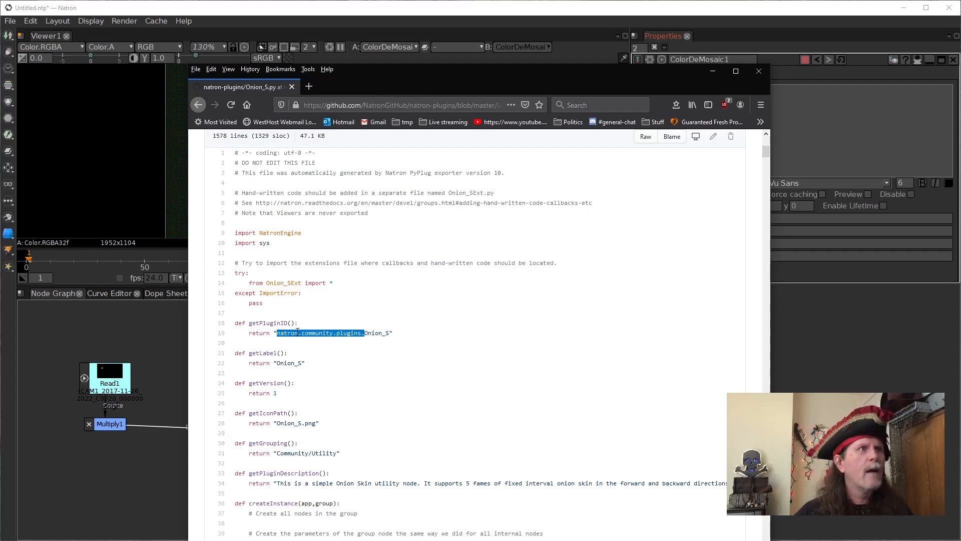
{"action": "left_click", "coordinate": [298, 331]}
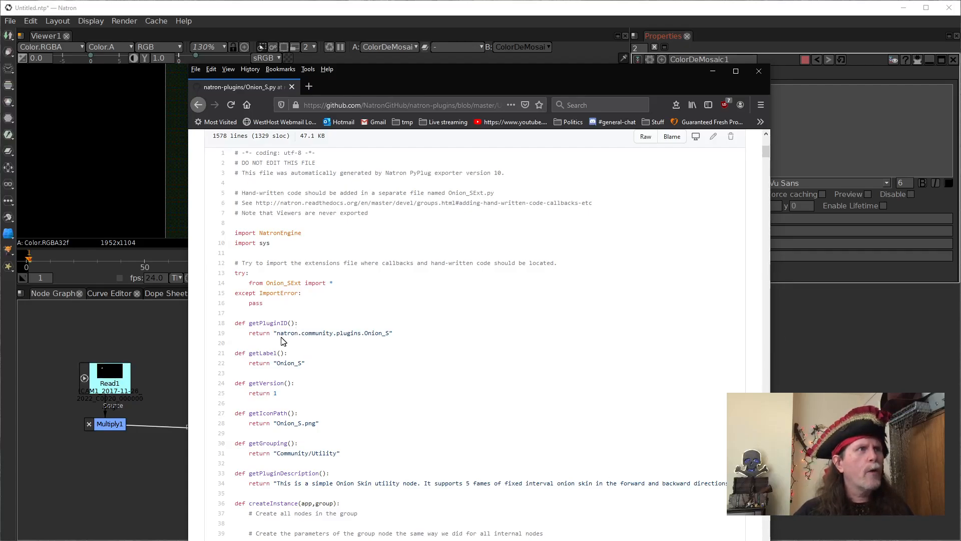
{"action": "left_click_drag", "start_coordinate": [277, 332], "coordinate": [363, 338]}
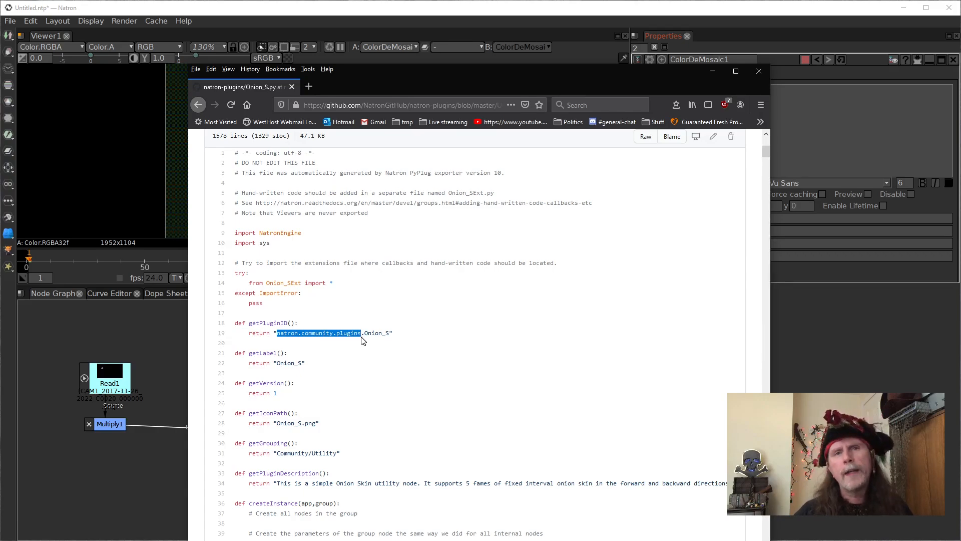
{"action": "right_click", "coordinate": [328, 334]}
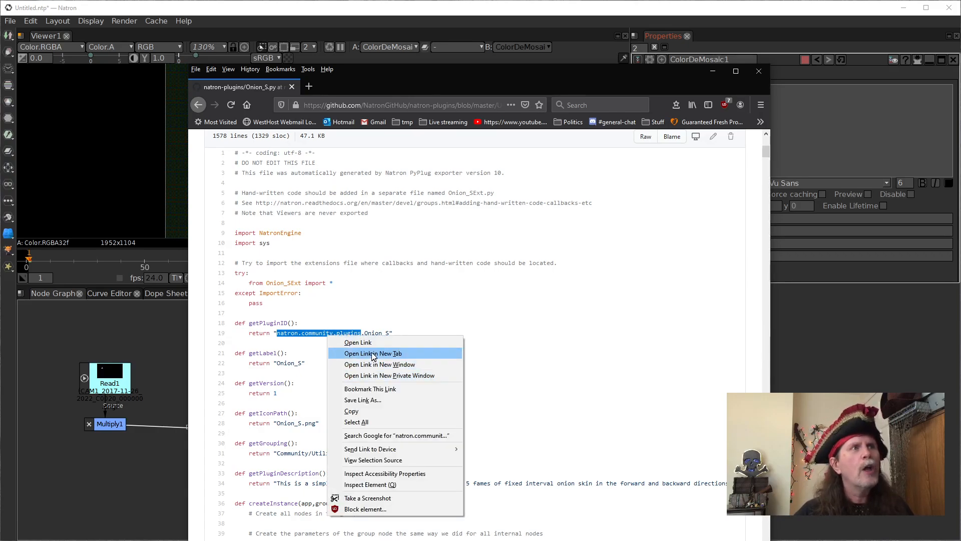
{"action": "left_click", "coordinate": [367, 412]}
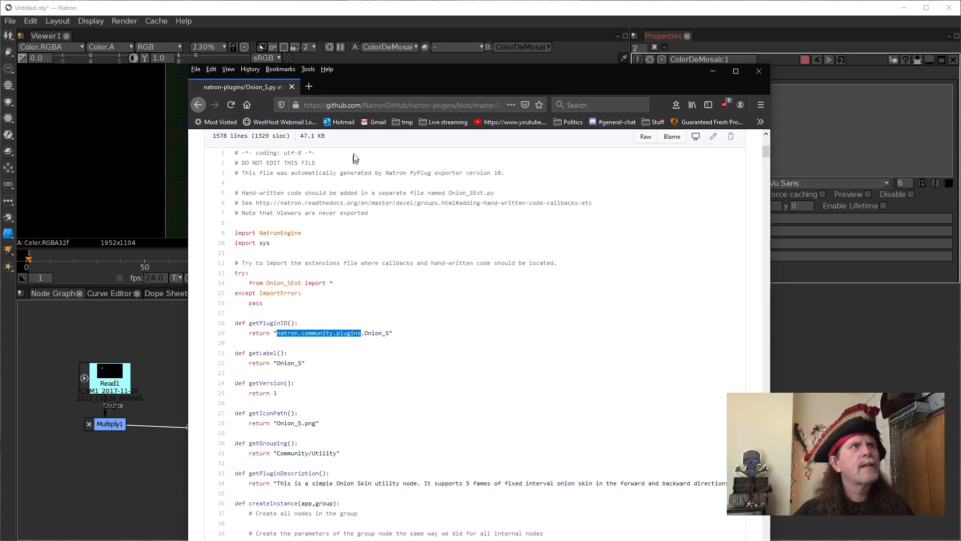
{"action": "key", "text": "alt+Tab"}
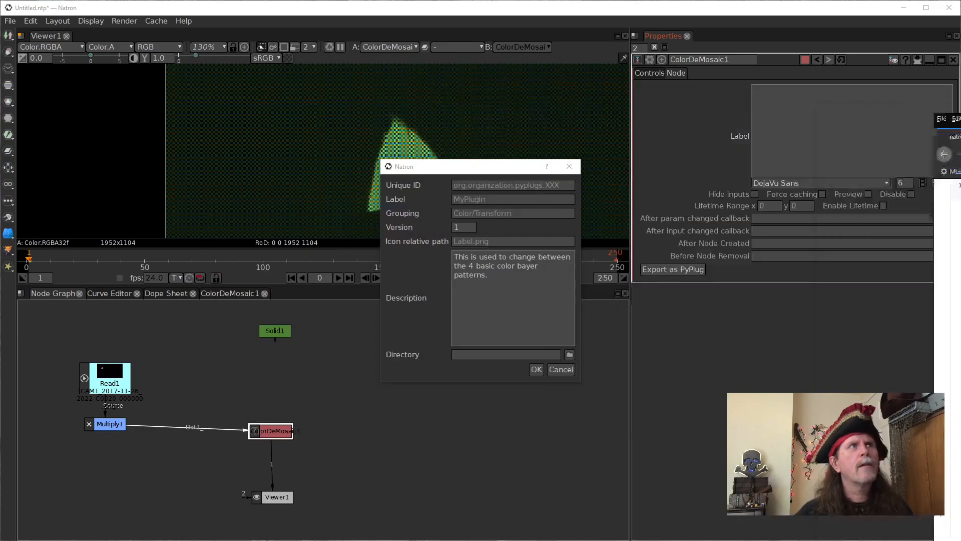
Paste the copied ID prefix into the Unique ID and complete it as "natron.community.plugins.colordemosaic"
{"action": "left_click", "coordinate": [482, 186]}
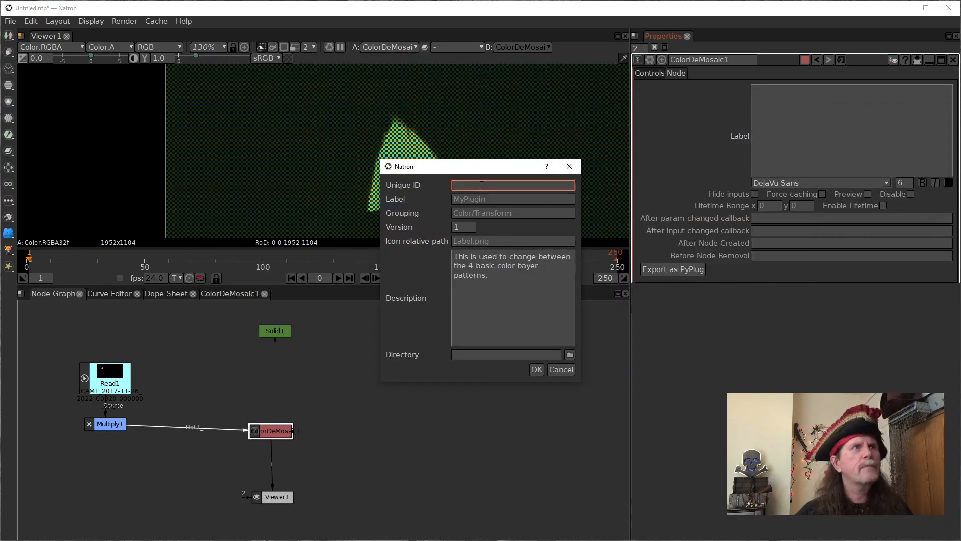
{"action": "right_click", "coordinate": [481, 186]}
{"action": "left_click", "coordinate": [521, 247]}
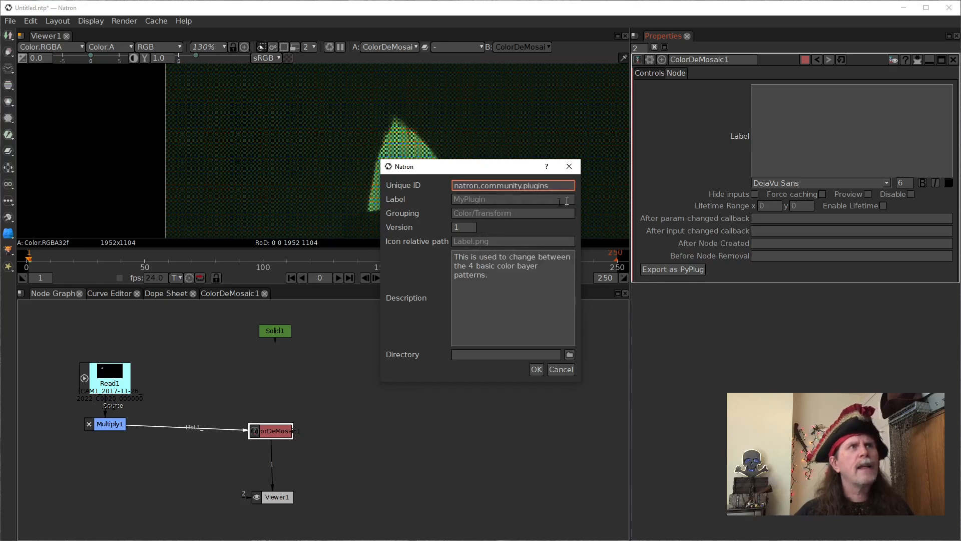
{"action": "mouse_move", "coordinate": [555, 188]}
{"action": "type", "text": "."}
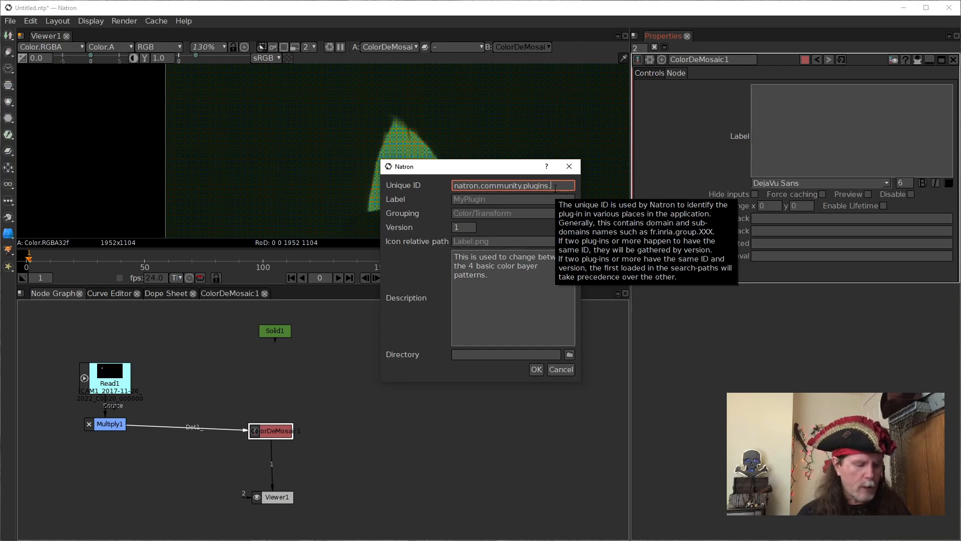
{"action": "type", "text": "color"}
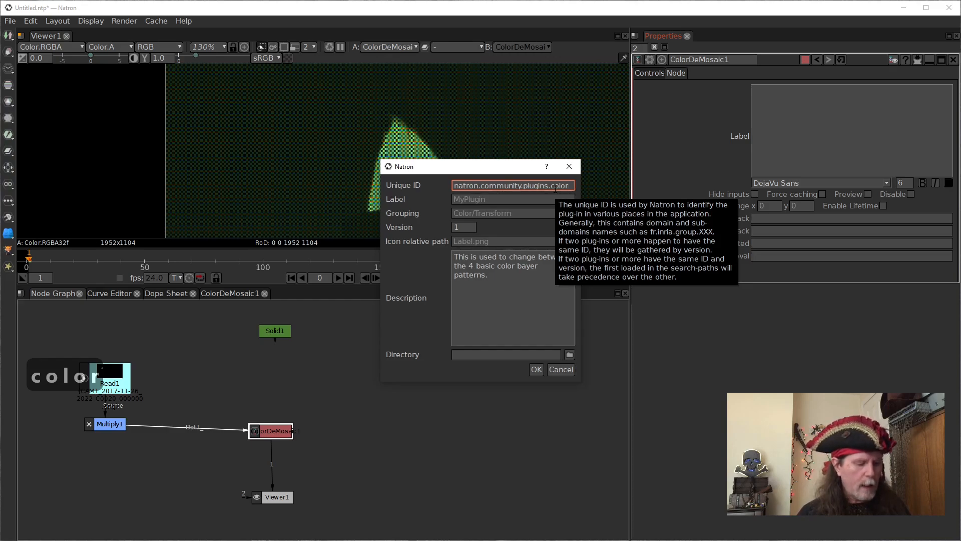
{"action": "type", "text": "demo"}
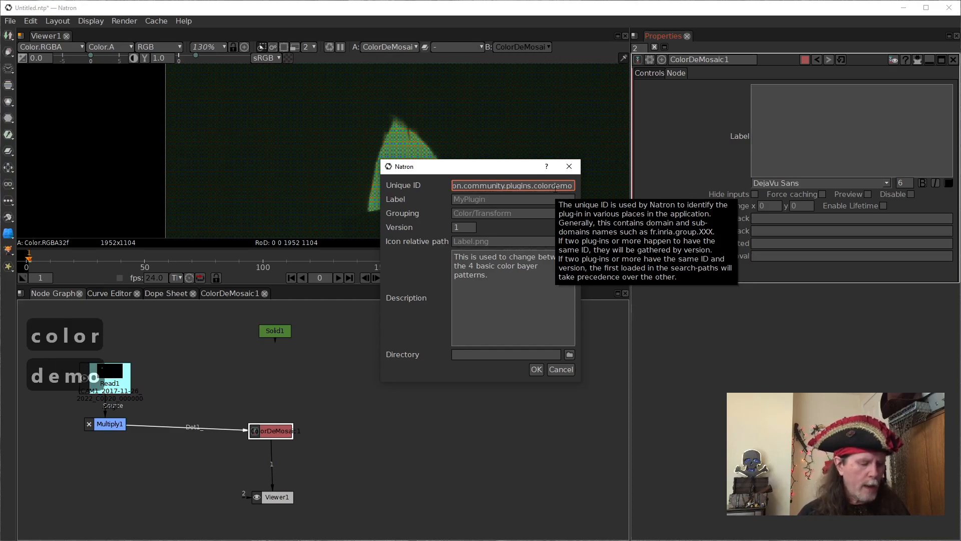
{"action": "type", "text": "saic"}
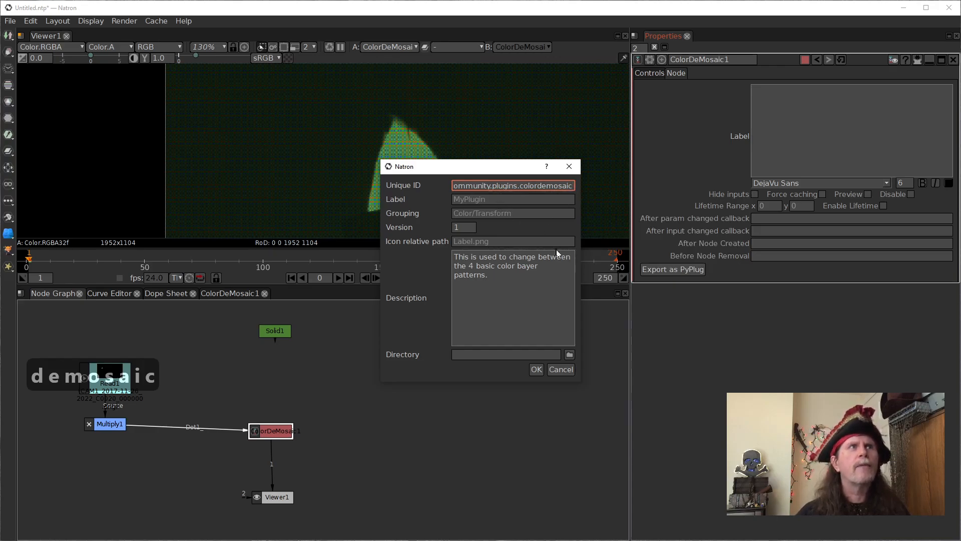
Enter "ColorDe" as the beginning of the plug-in's label
{"action": "left_click", "coordinate": [484, 198]}
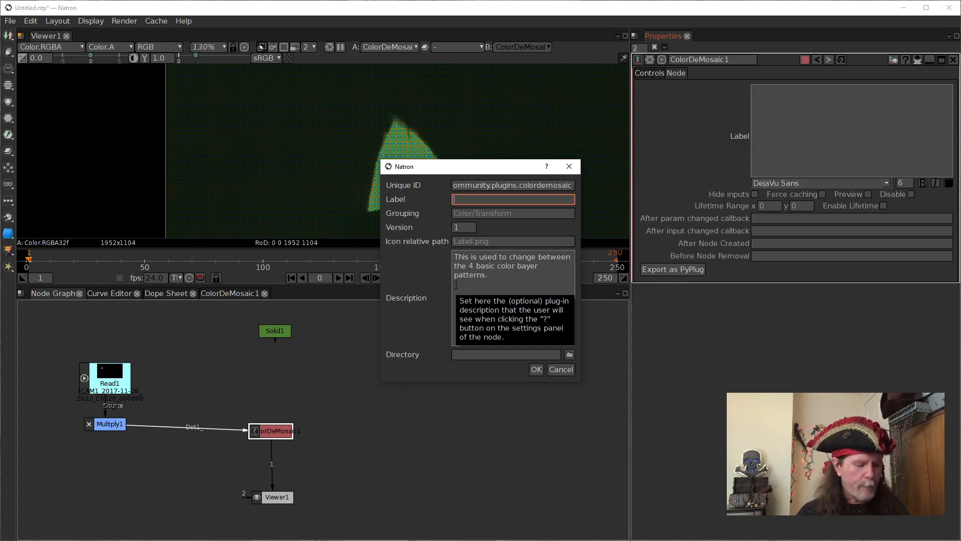
{"action": "type", "text": "Color"}
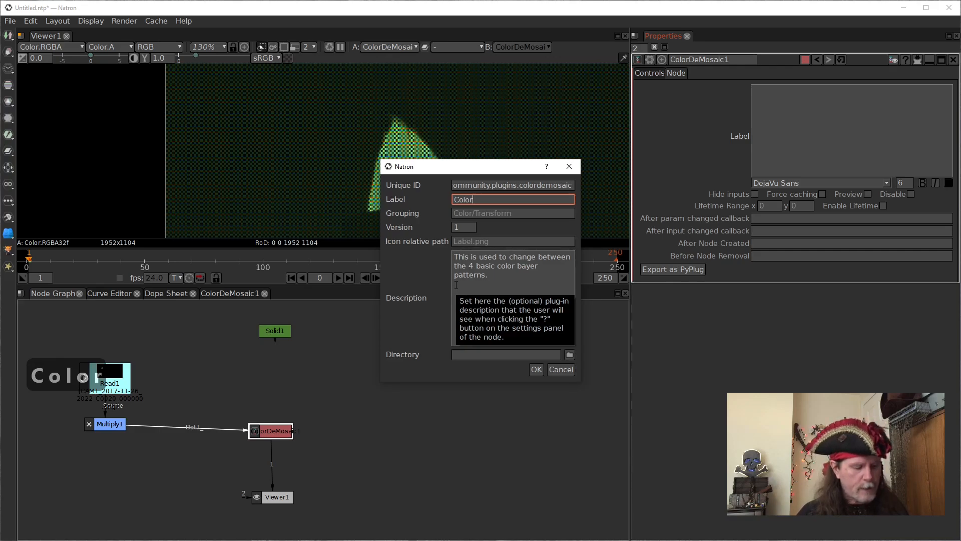
{"action": "type", "text": "De"}
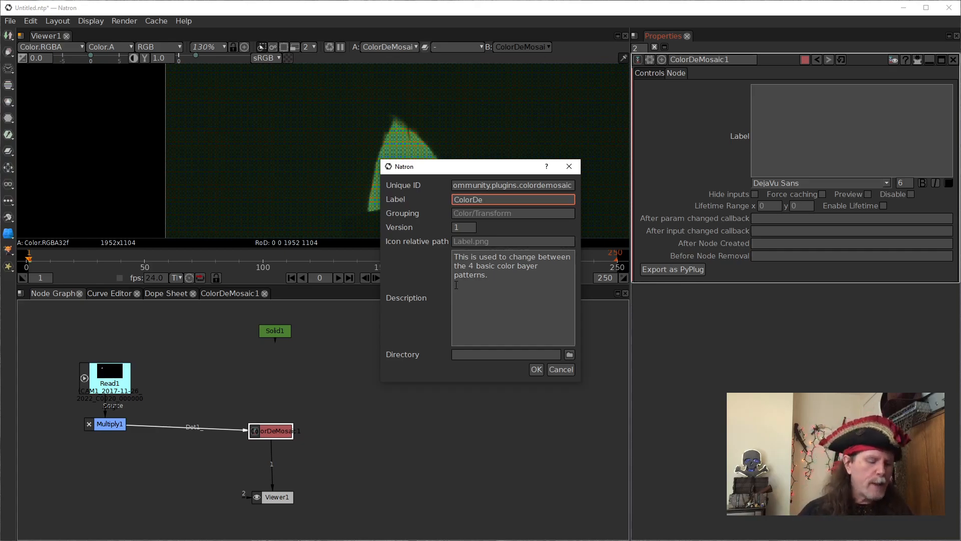
Try the prefix "PB" in front of the label text and take it out again
{"action": "key", "text": "Left"}
{"action": "key", "text": "Left"}
{"action": "key", "text": "Left"}
{"action": "key", "text": "Left"}
{"action": "key", "text": "Left"}
{"action": "key", "text": "Left"}
{"action": "key", "text": "Left"}
{"action": "key", "text": "Left"}
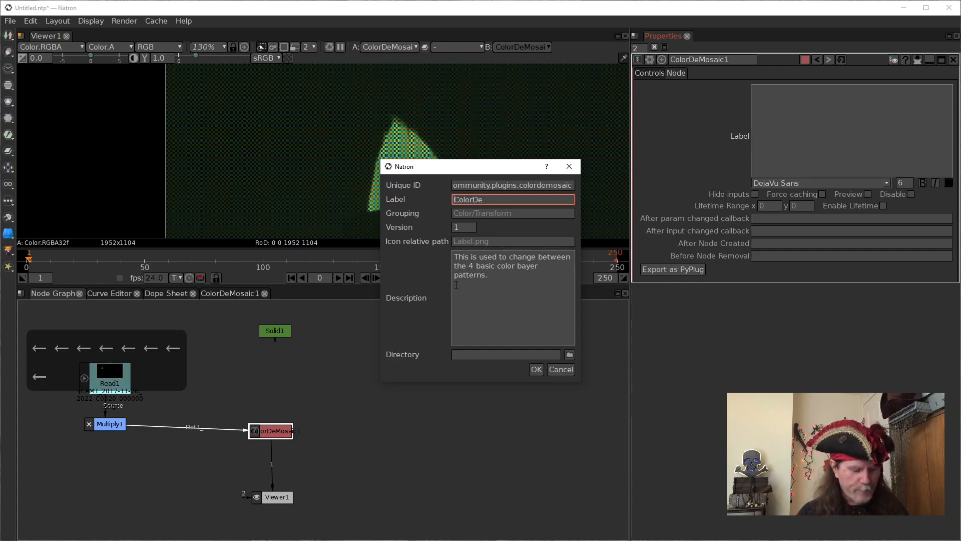
{"action": "type", "text": "PB"}
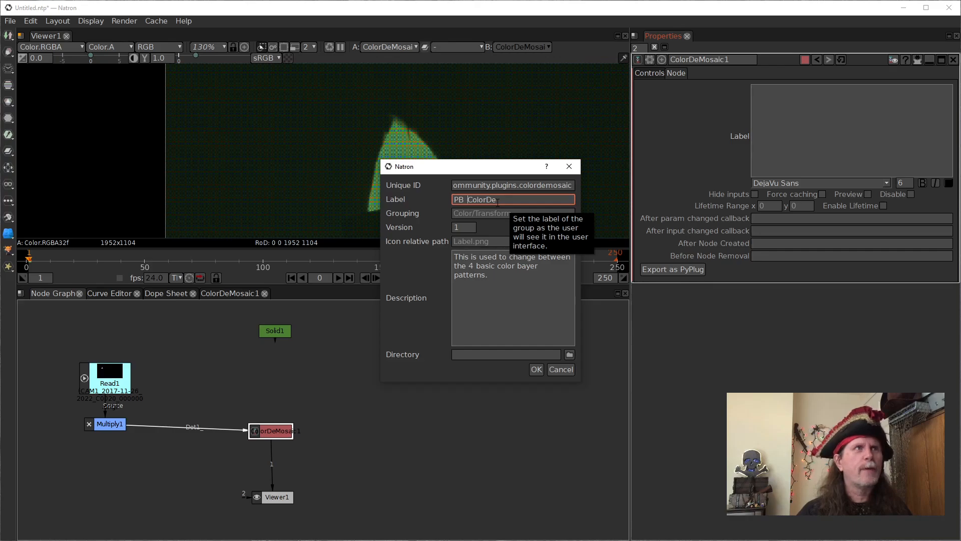
{"action": "key", "text": "BackSpace"}
{"action": "key", "text": "BackSpace"}
{"action": "key", "text": "BackSpace"}
{"action": "key", "text": "BackSpace"}
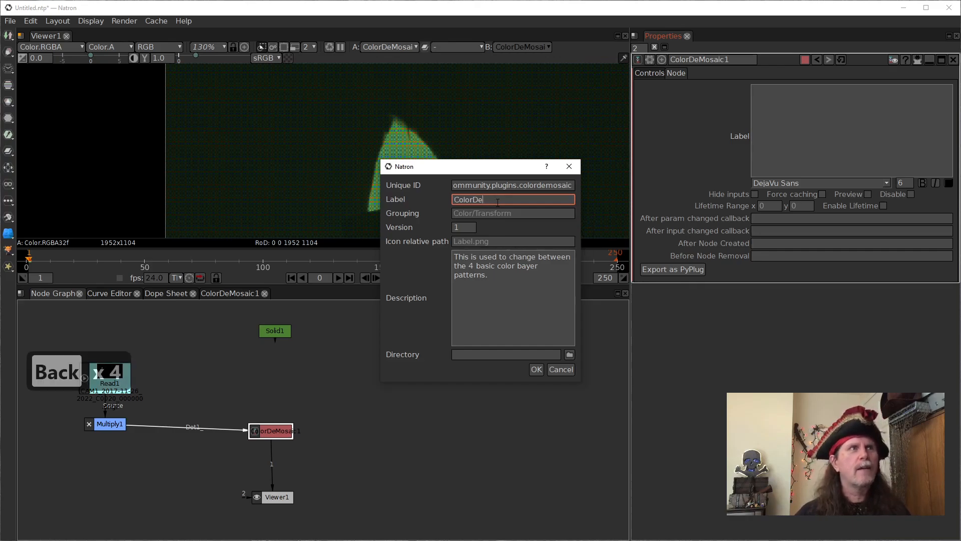
Complete the plug-in's label as "ColorDemosaic"
{"action": "type", "text": "m"}
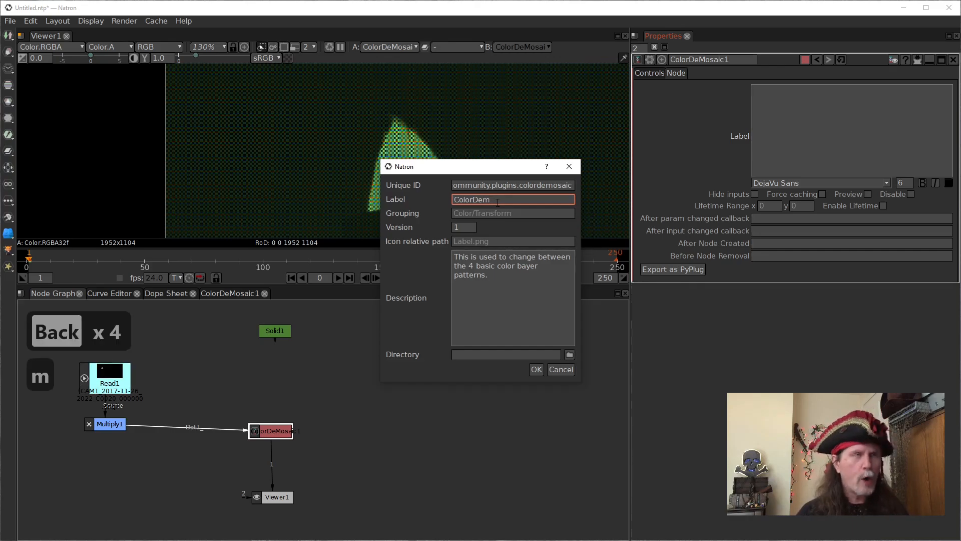
{"action": "type", "text": "o"}
{"action": "type", "text": "said"}
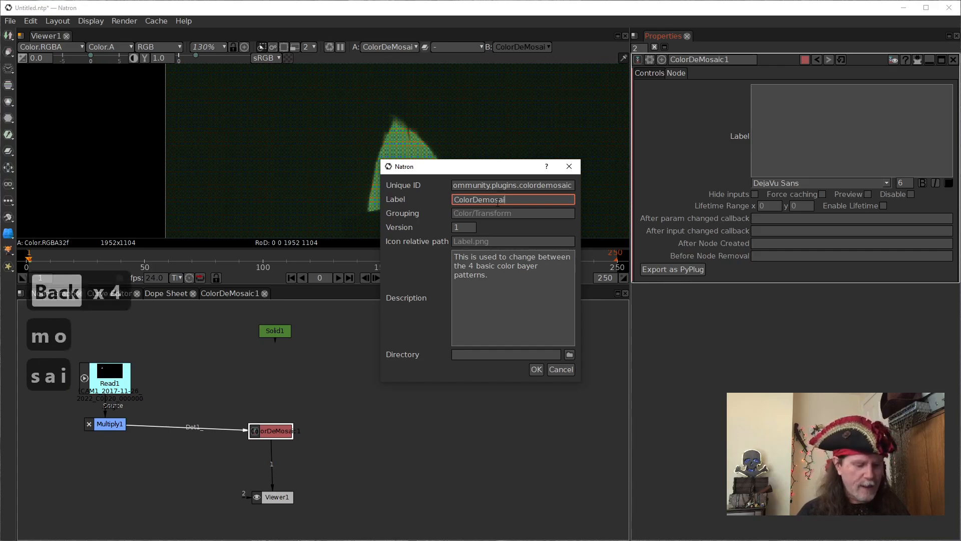
{"action": "key", "text": "BackSpace"}
{"action": "type", "text": "c"}
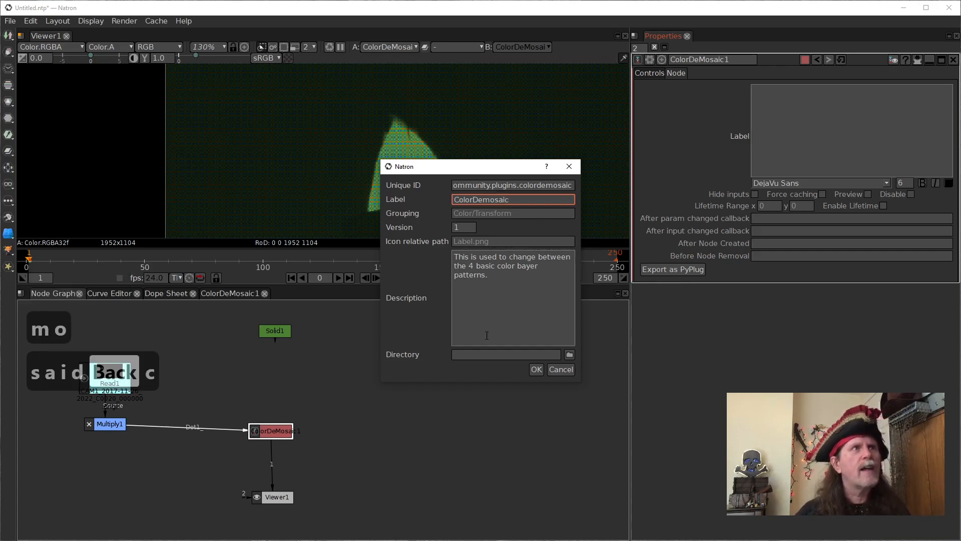
Switch to Onion_S.py in the browser, check the string returned by getGrouping, and return to Natron's export dialog
{"action": "left_click", "coordinate": [543, 216]}
{"action": "left_click", "coordinate": [502, 313]}
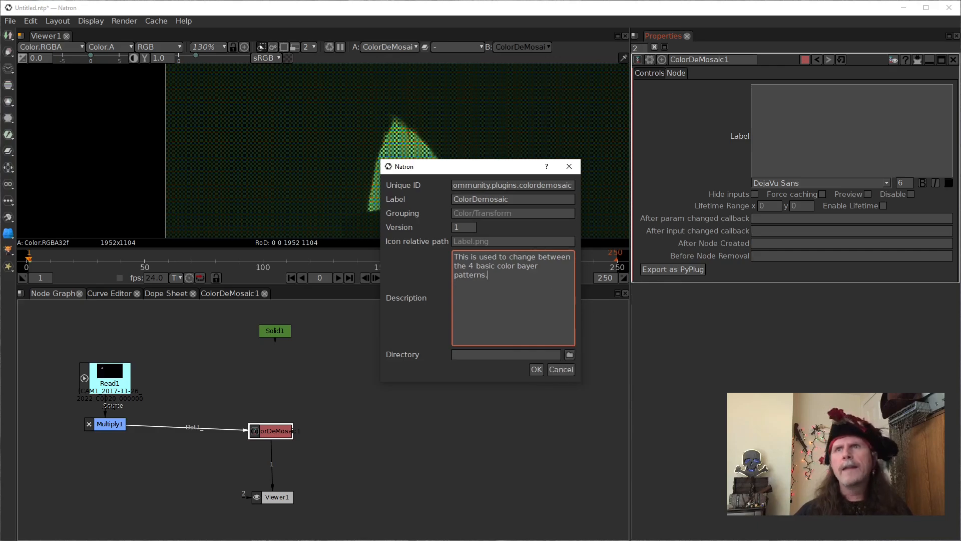
{"action": "left_click_drag", "start_coordinate": [960, 70], "coordinate": [536, 46]}
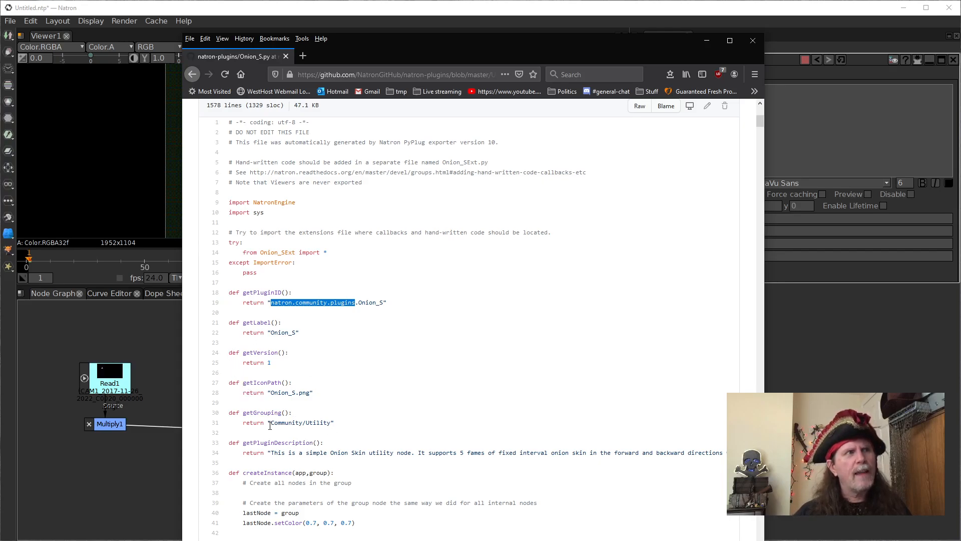
{"action": "left_click_drag", "start_coordinate": [271, 423], "coordinate": [331, 424]}
{"action": "left_click_drag", "start_coordinate": [540, 46], "coordinate": [960, 93]}
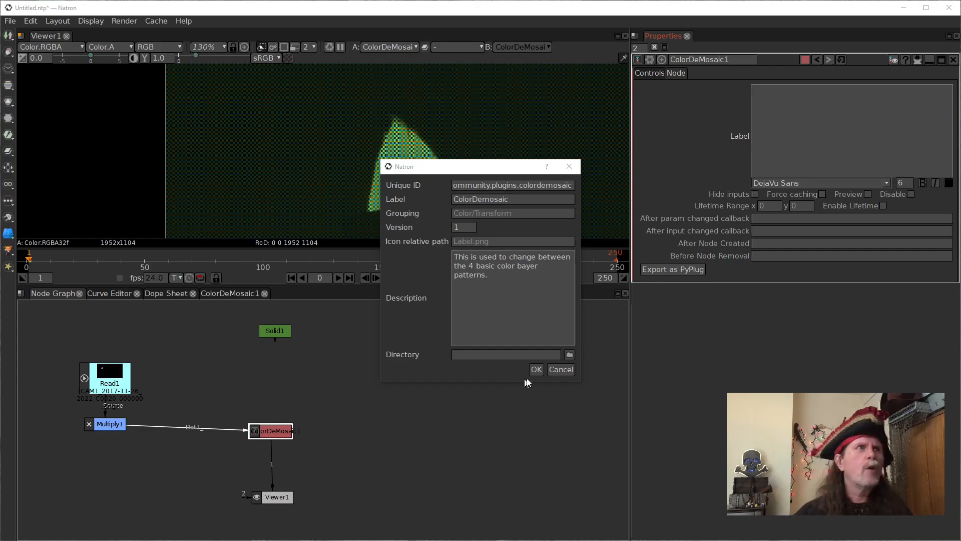
Set the plug-in's grouping to "Community/Color/PB"
{"action": "left_click", "coordinate": [492, 214]}
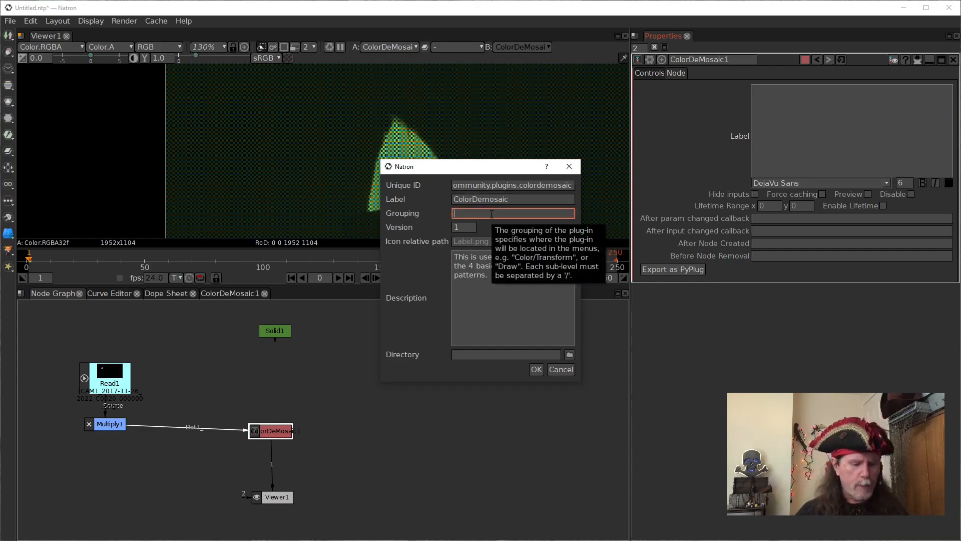
{"action": "type", "text": "Commun"}
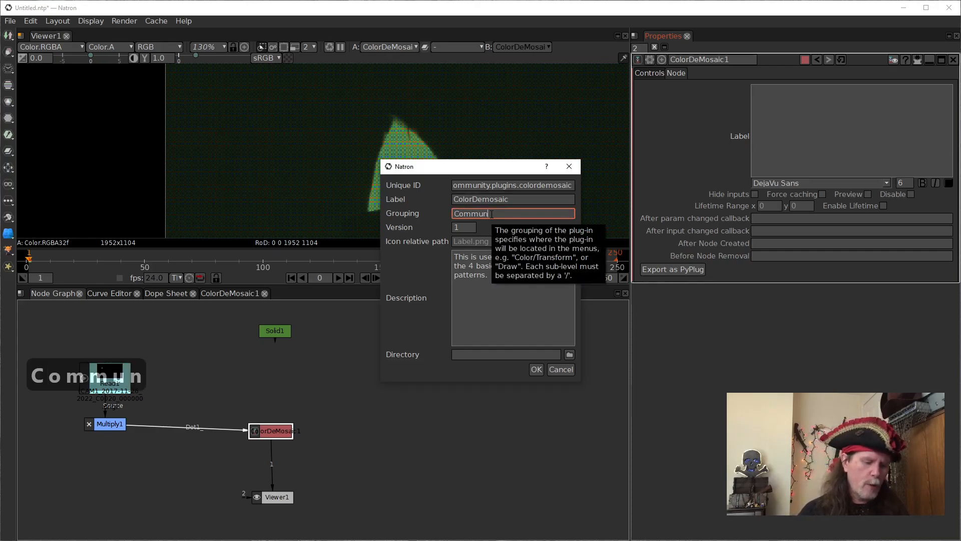
{"action": "type", "text": "ity"}
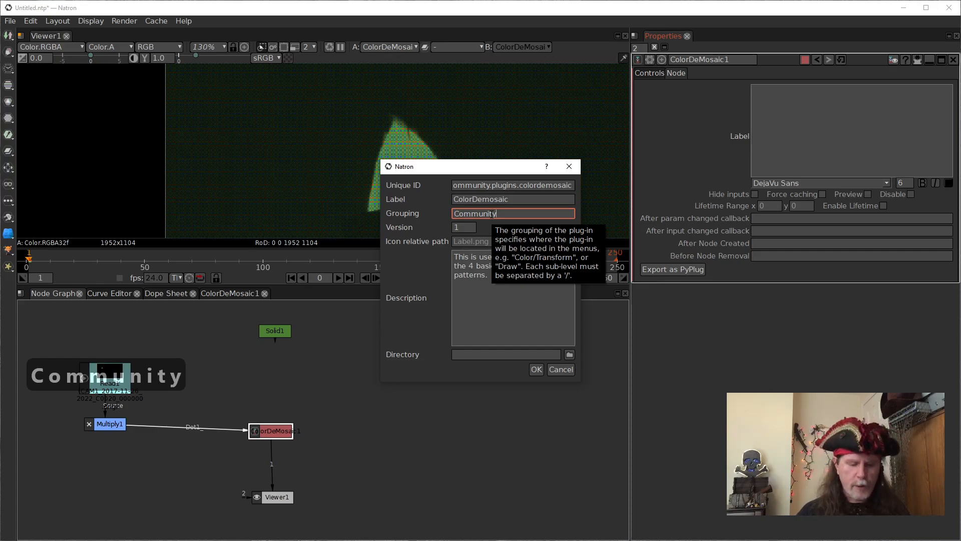
{"action": "type", "text": "/"}
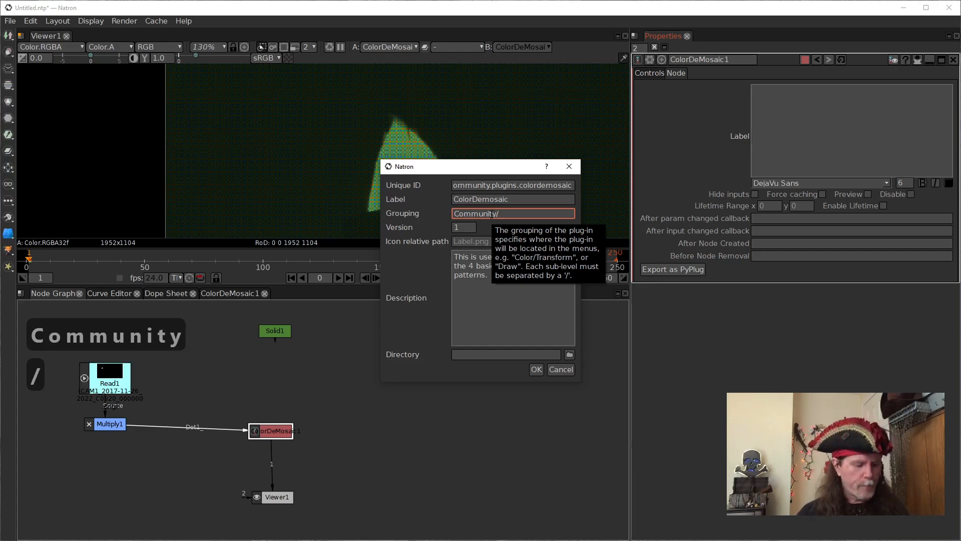
{"action": "type", "text": "Color"}
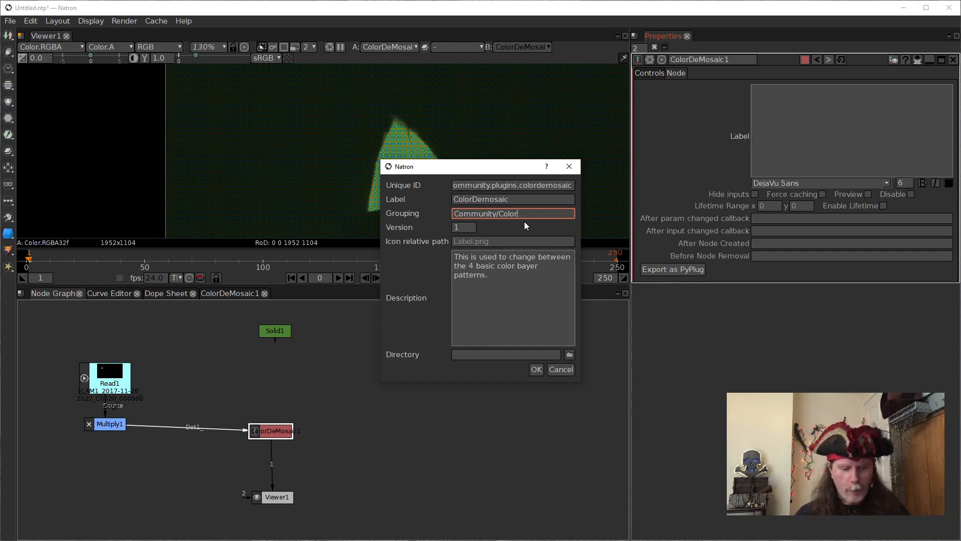
{"action": "type", "text": "/"}
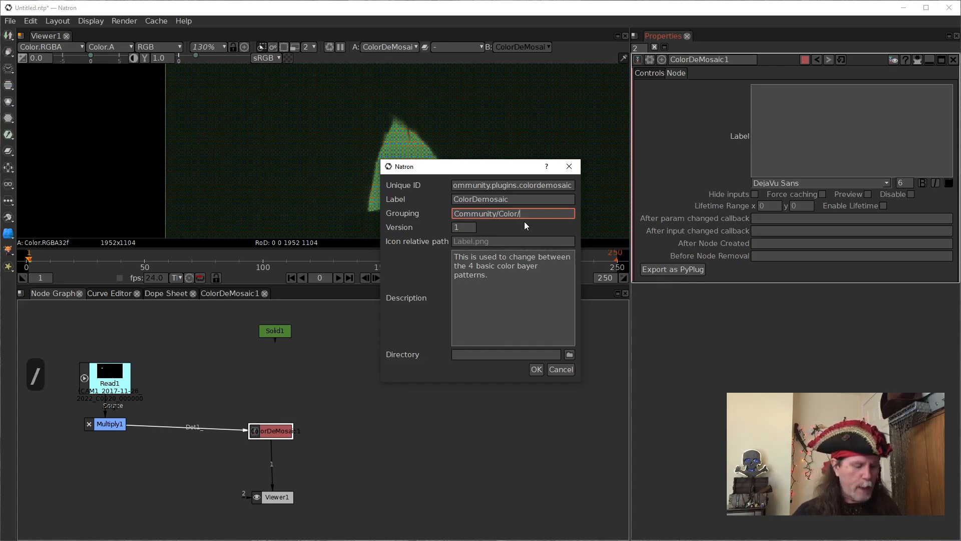
{"action": "type", "text": "PB"}
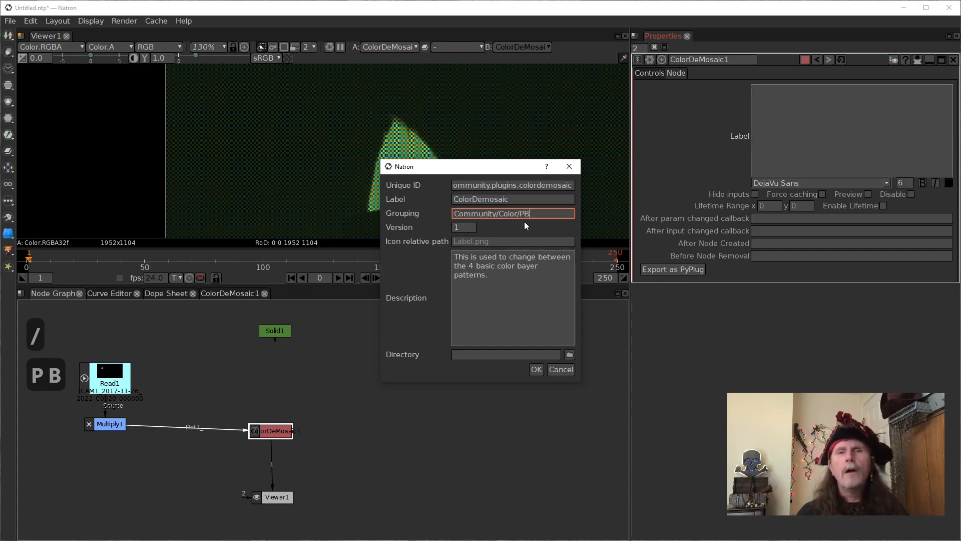
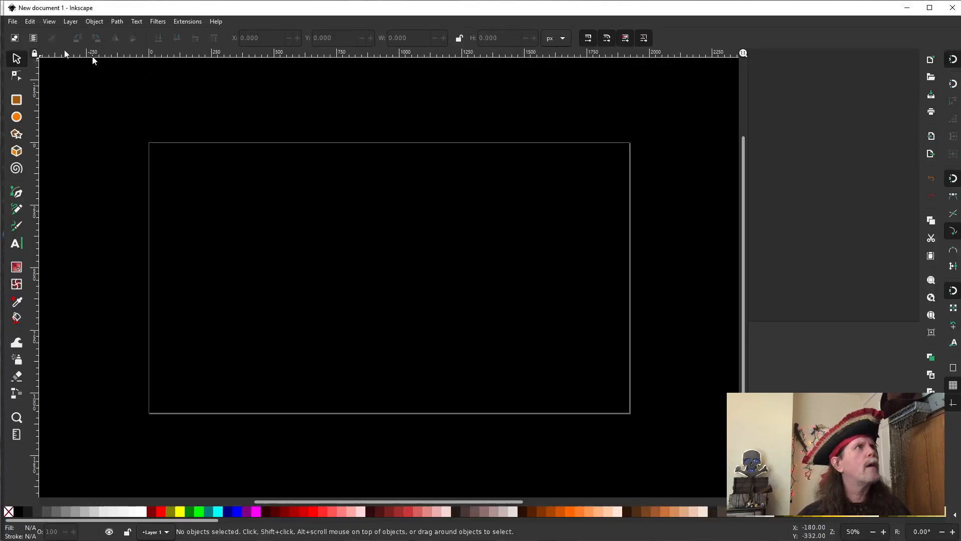
Open the recent file Mosaic.svg in Inkscape, examine the mosaic icon artwork up close, and return to Natron
{"action": "left_click", "coordinate": [12, 21]}
{"action": "mouse_move", "coordinate": [67, 69]}
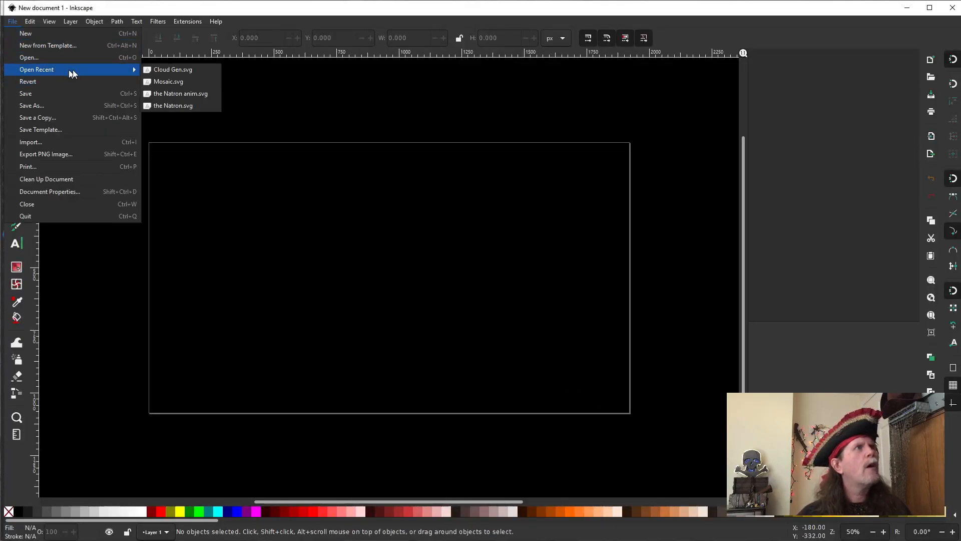
{"action": "left_click", "coordinate": [178, 82]}
{"action": "scroll", "coordinate": [451, 416], "scroll_direction": "down", "scroll_amount": 1}
{"action": "scroll", "coordinate": [440, 402], "scroll_direction": "up", "scroll_amount": 5}
{"action": "scroll", "coordinate": [365, 315], "scroll_direction": "up", "scroll_amount": 1}
{"action": "scroll", "coordinate": [358, 359], "scroll_direction": "up", "scroll_amount": 1}
{"action": "left_click_drag", "start_coordinate": [363, 319], "coordinate": [492, 321]}
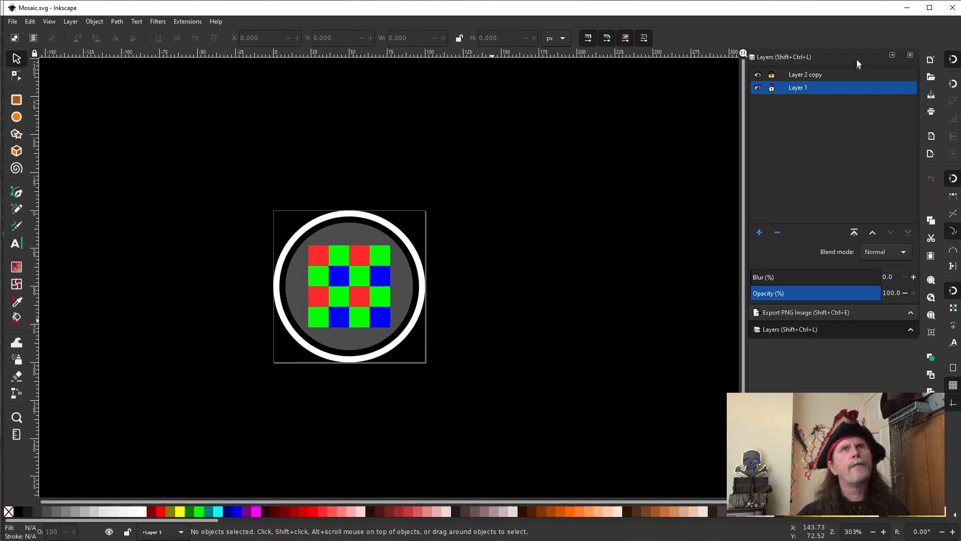
{"action": "left_click", "coordinate": [912, 12]}
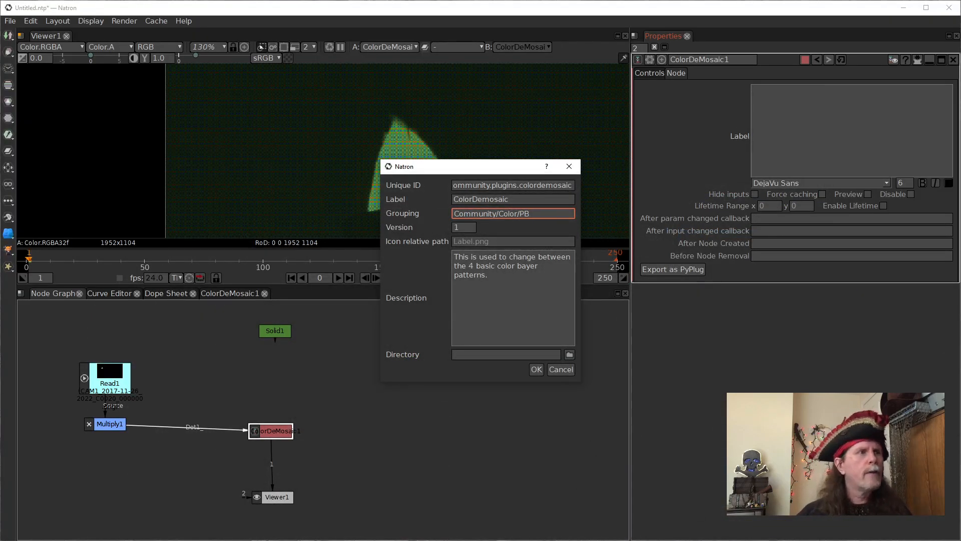
Switch to File Explorer, look at ColorMosaic.png in the ColorMosaic folder of Episode 0044, and return to Natron's export dialog
{"action": "left_click", "coordinate": [166, 540]}
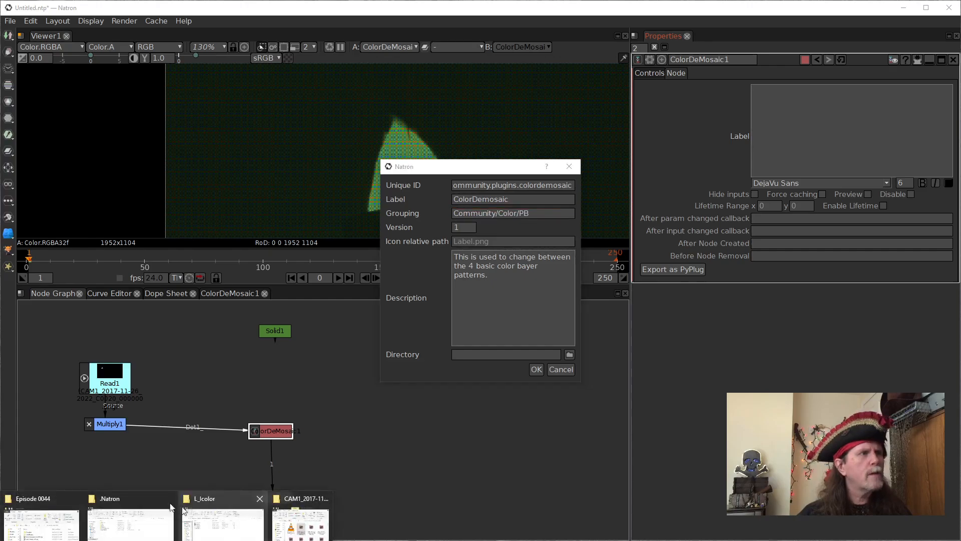
{"action": "left_click", "coordinate": [41, 523]}
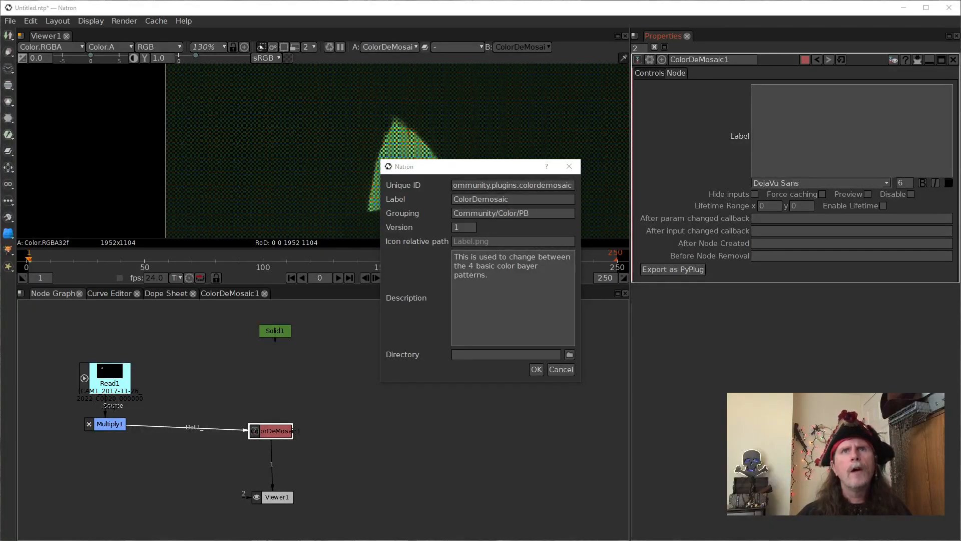
{"action": "left_click_drag", "start_coordinate": [960, 184], "coordinate": [398, 112]}
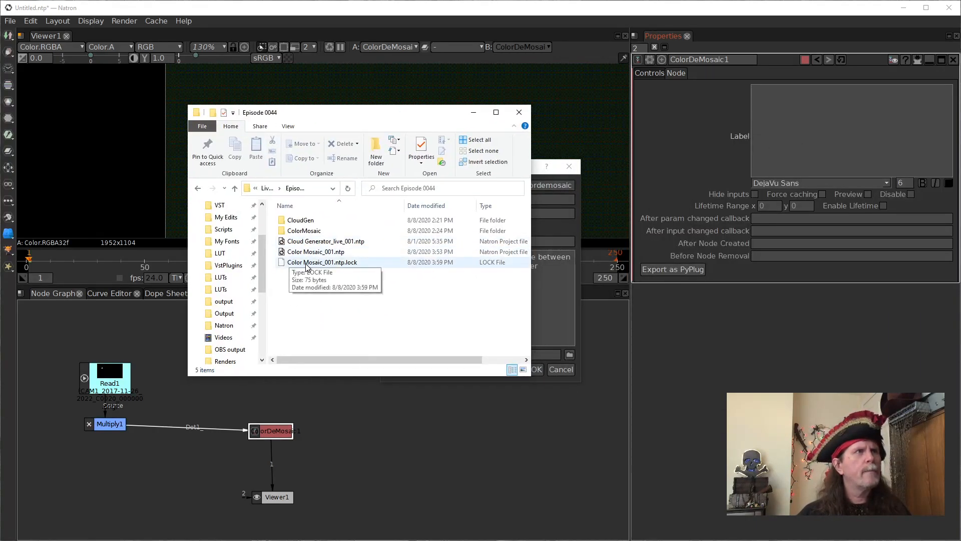
{"action": "double_click", "coordinate": [291, 232]}
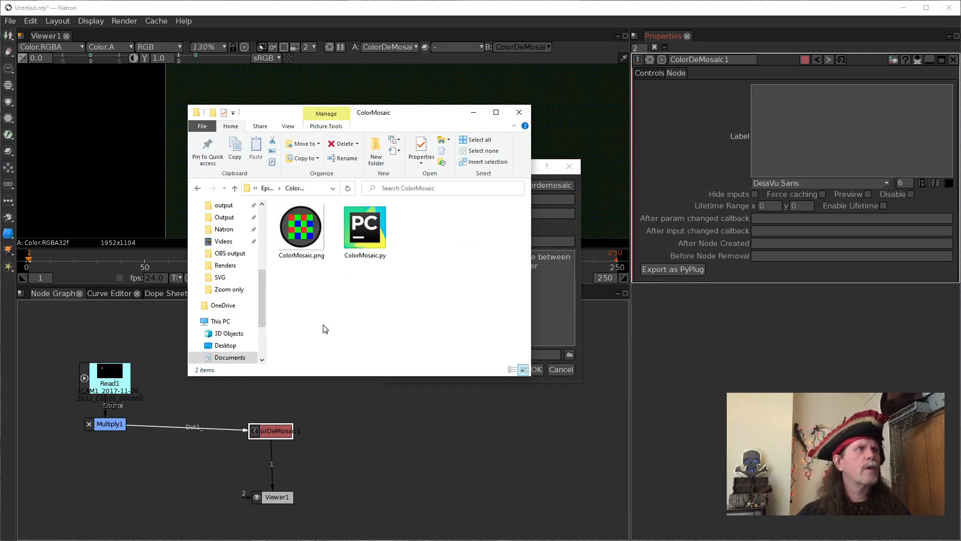
{"action": "left_click", "coordinate": [301, 235]}
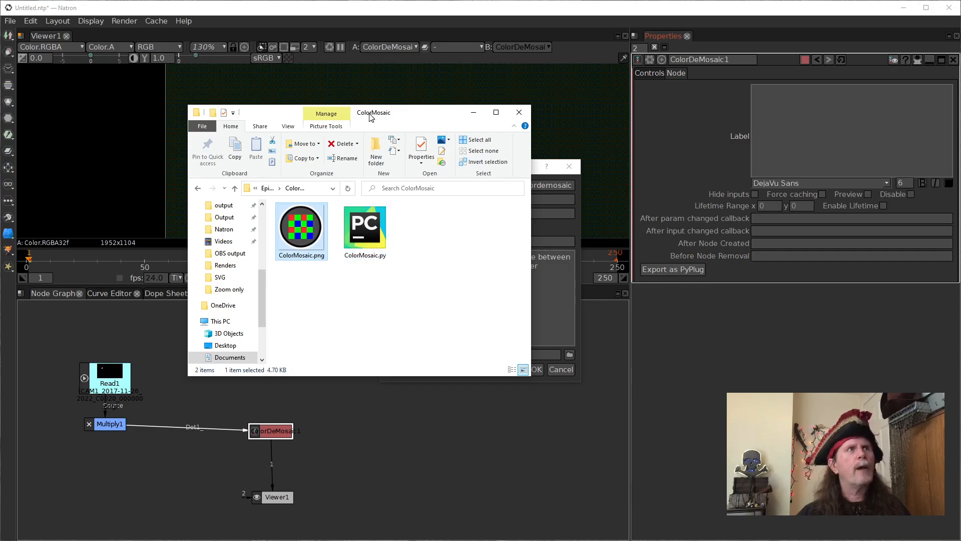
{"action": "left_click_drag", "start_coordinate": [398, 112], "coordinate": [960, 300]}
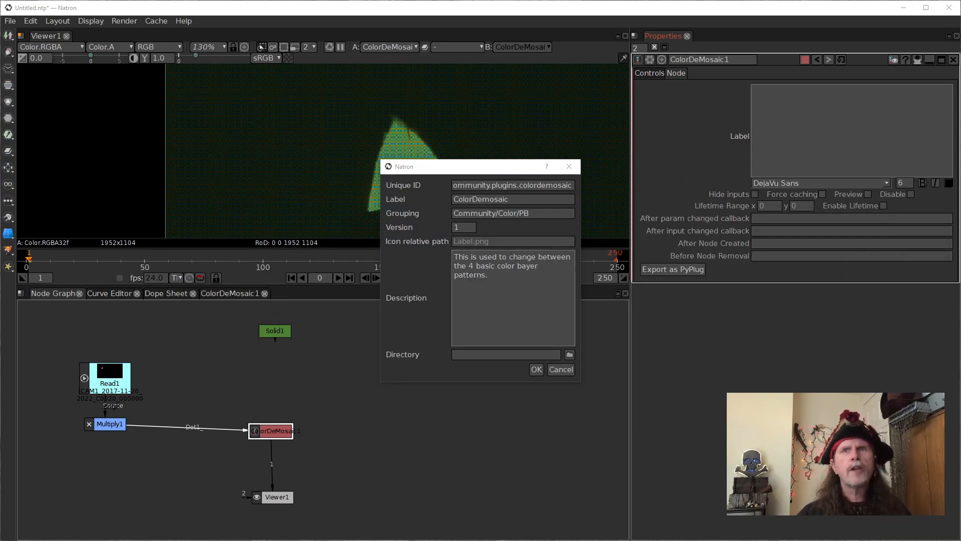
Copy the full file name ColorMosaic.png from File Explorer and use it as the icon relative path in Natron's export dialog
{"action": "left_click_drag", "start_coordinate": [960, 205], "coordinate": [710, 194]}
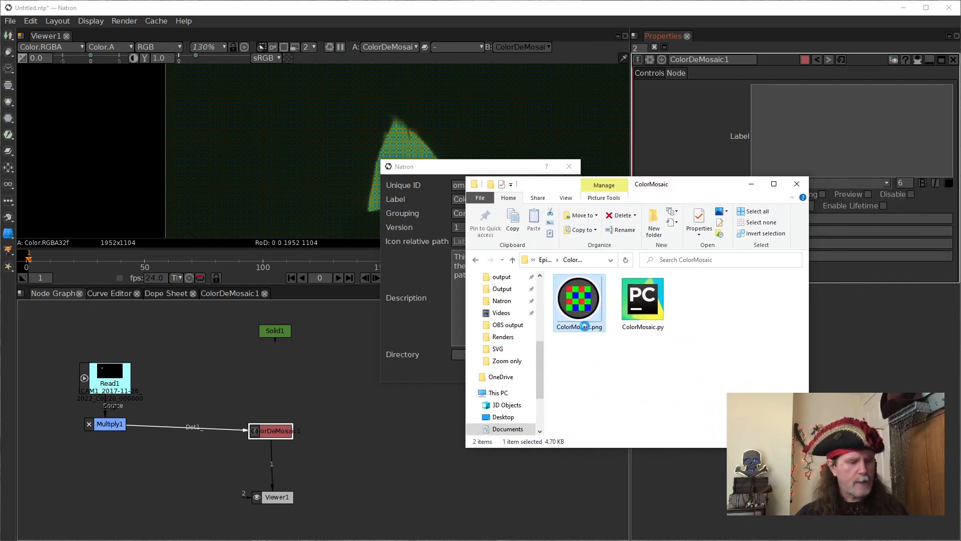
{"action": "key", "text": "F2"}
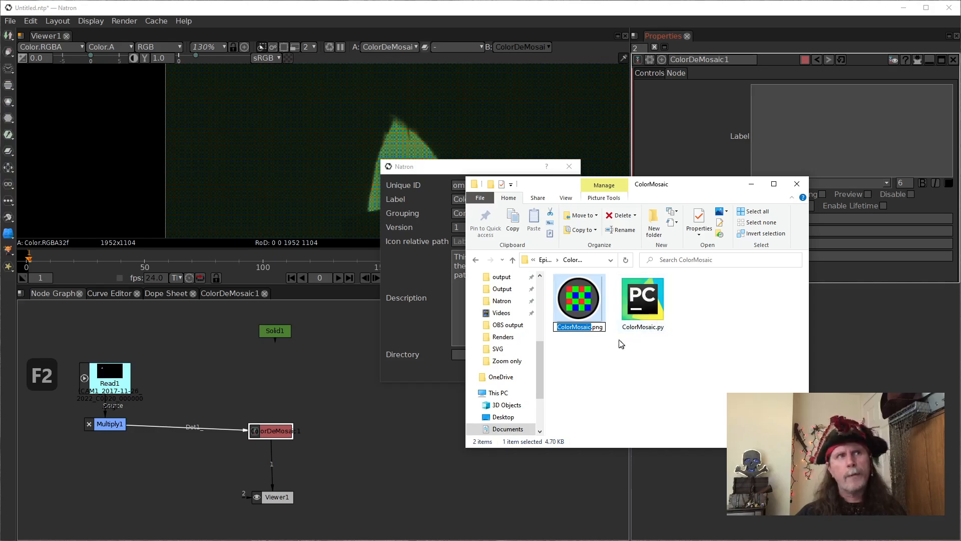
{"action": "key", "text": "ctrl+a"}
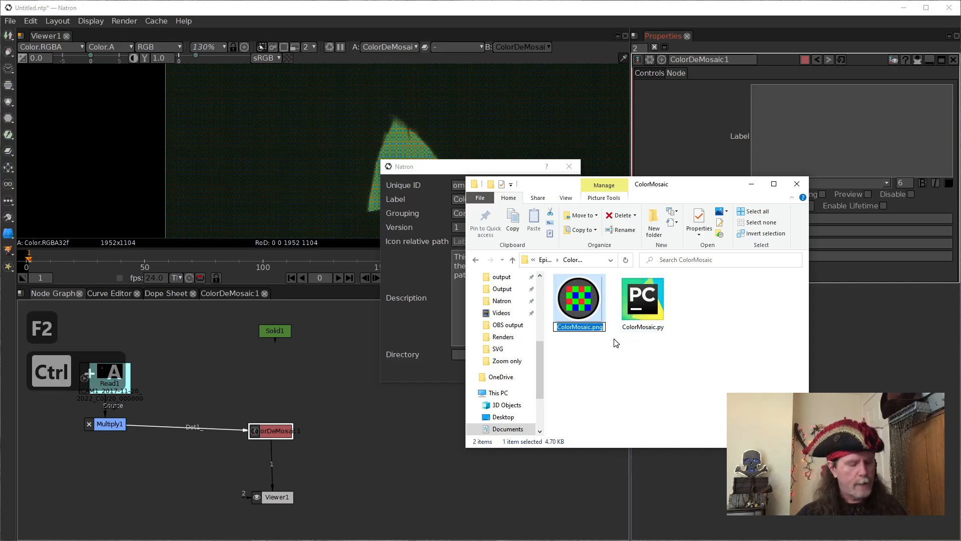
{"action": "key", "text": "ctrl+c"}
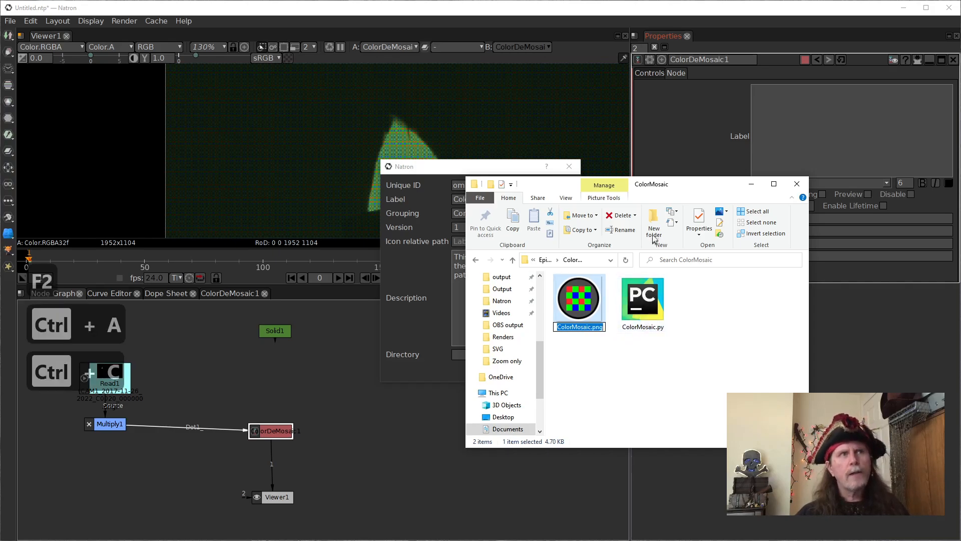
{"action": "left_click_drag", "start_coordinate": [670, 184], "coordinate": [960, 218]}
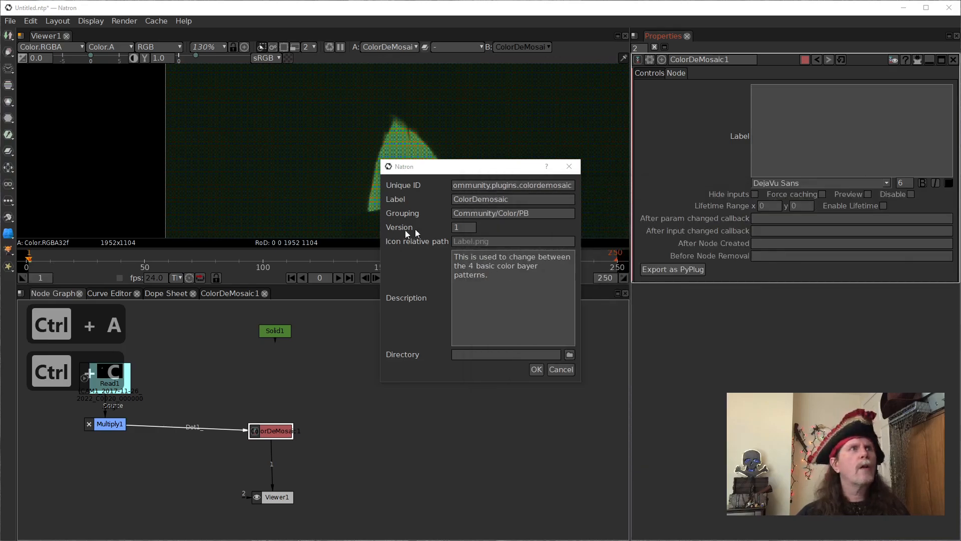
{"action": "left_click", "coordinate": [515, 242]}
{"action": "key", "text": "ctrl+v"}
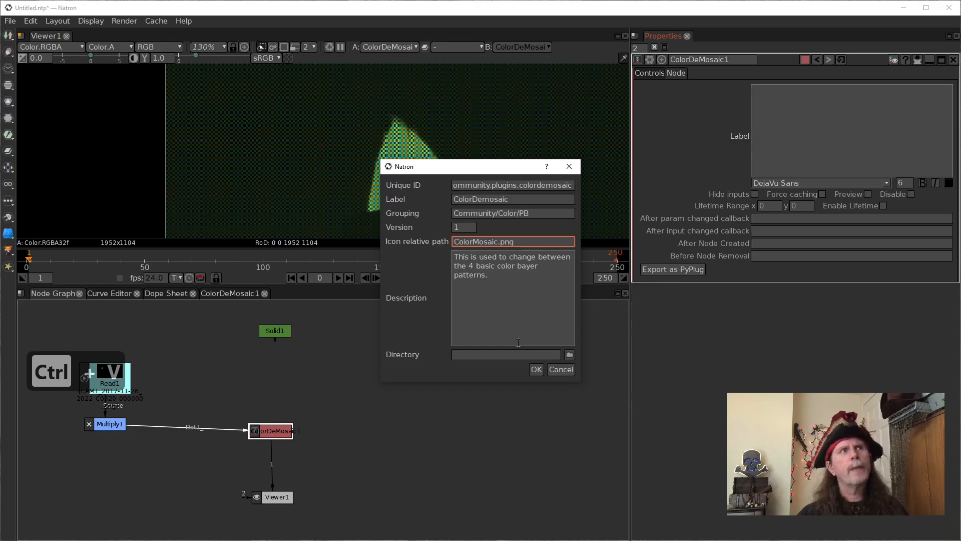
Set the export directory to the ColorMosaic folder of Episode 0044 by replacing the default path with the copied one
{"action": "left_click", "coordinate": [569, 354]}
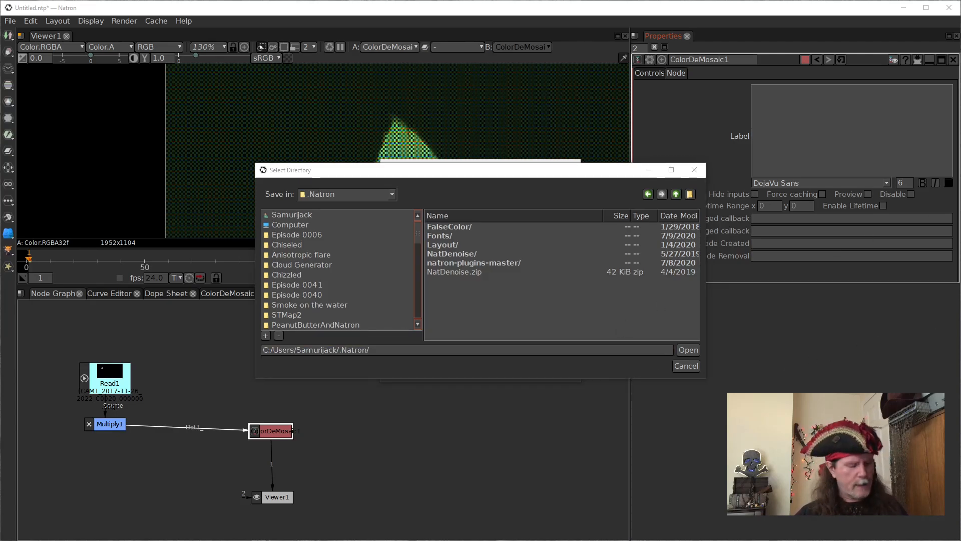
{"action": "key", "text": "ctrl+c"}
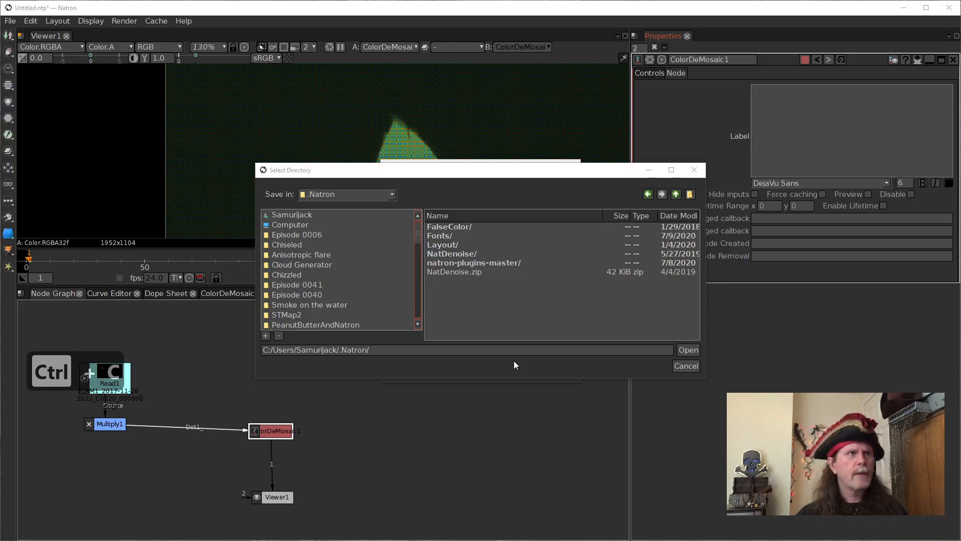
{"action": "left_click", "coordinate": [502, 350]}
{"action": "left_click_drag", "start_coordinate": [503, 350], "coordinate": [262, 351]}
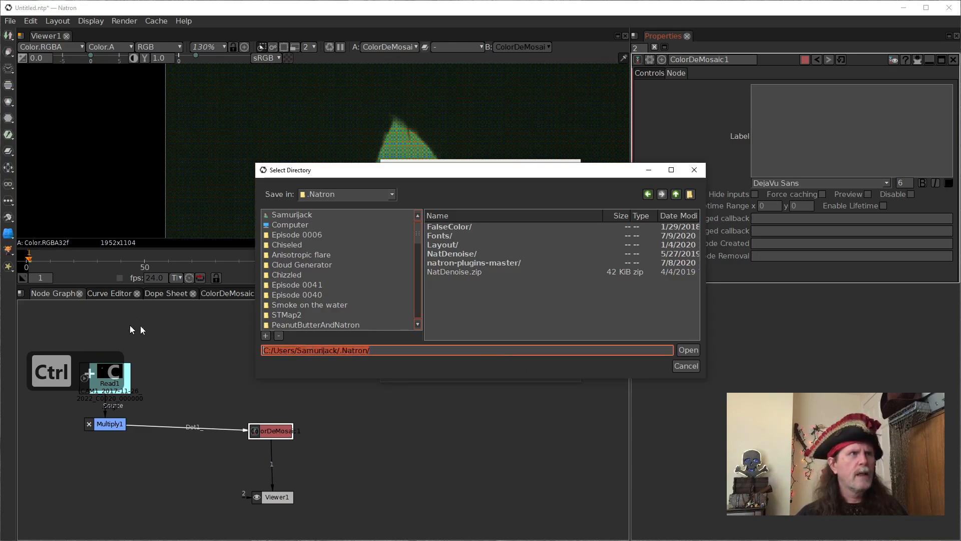
{"action": "key", "text": "ctrl+v"}
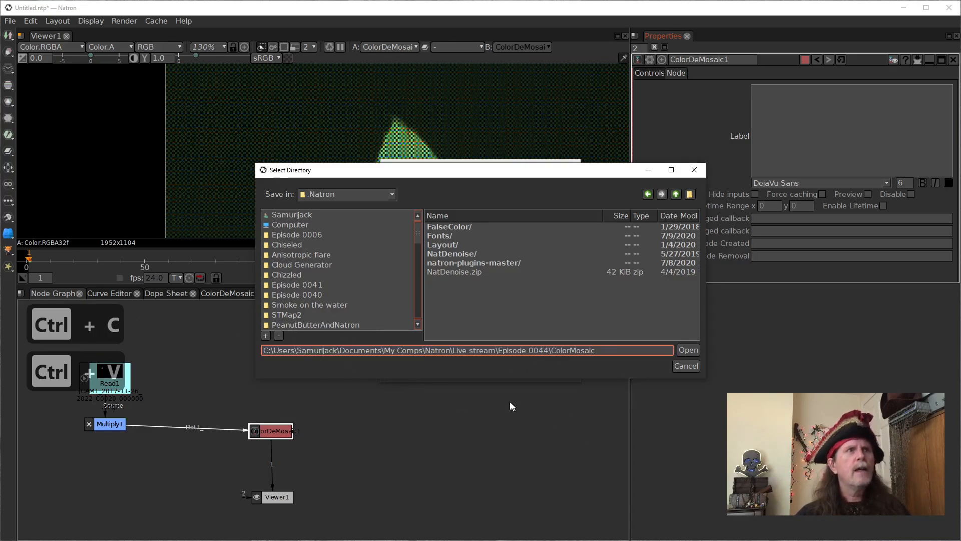
{"action": "left_click", "coordinate": [686, 352]}
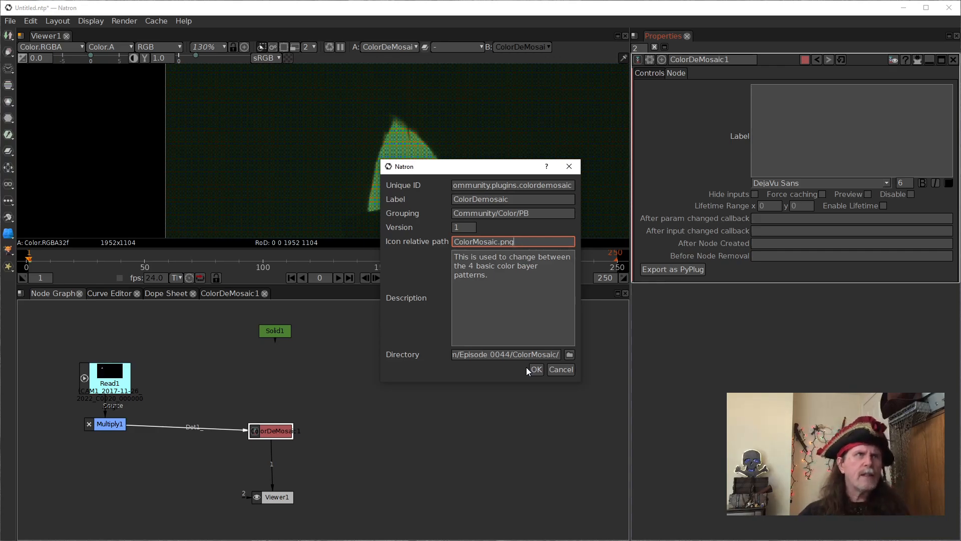
Export the ColorDemosaic PyPlug without adding its directory to the group plug-in search path
{"action": "left_click_drag", "start_coordinate": [488, 174], "coordinate": [388, 174]}
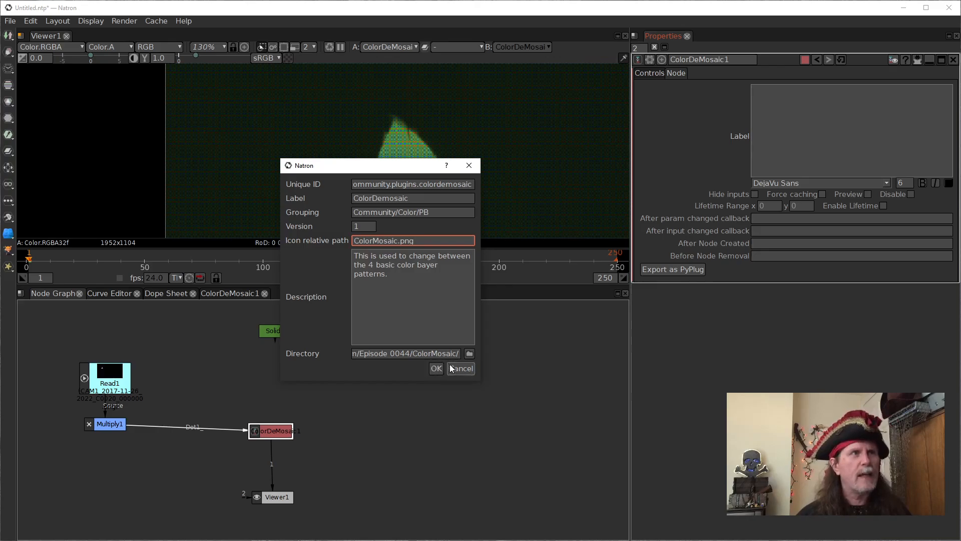
{"action": "left_click", "coordinate": [438, 372]}
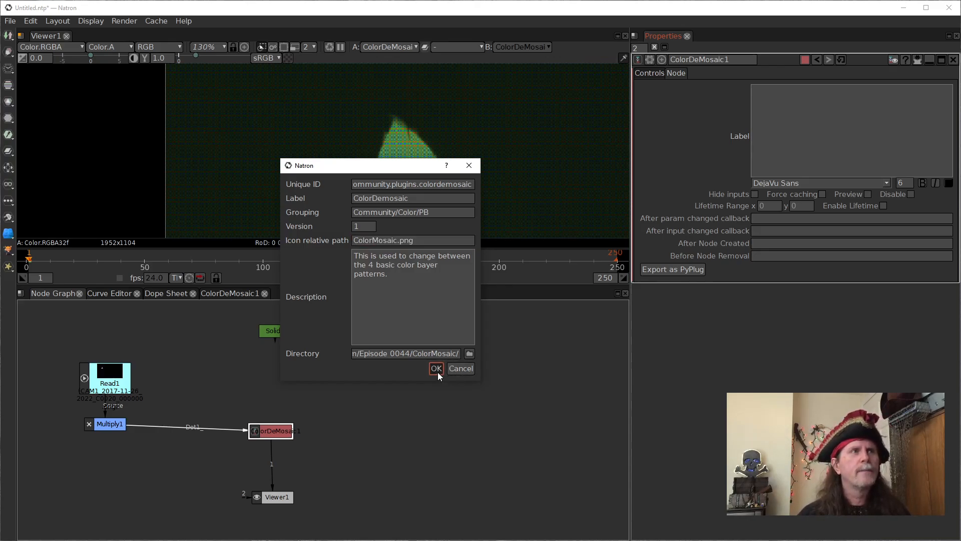
{"action": "left_click", "coordinate": [437, 372]}
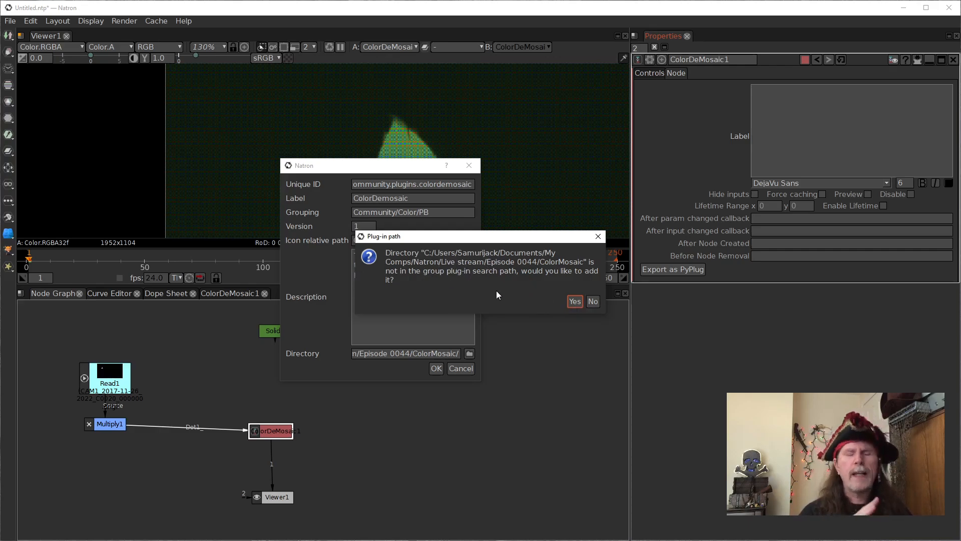
{"action": "left_click", "coordinate": [594, 304]}
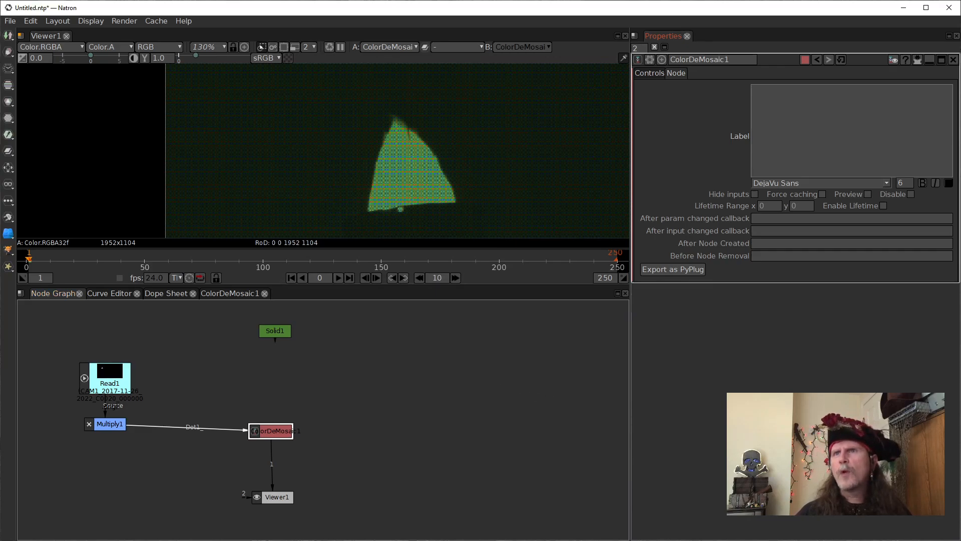
Switch to File Explorer and permanently delete the old ColorMosaic.py from the ColorMosaic folder
{"action": "left_click_drag", "start_coordinate": [960, 237], "coordinate": [450, 170]}
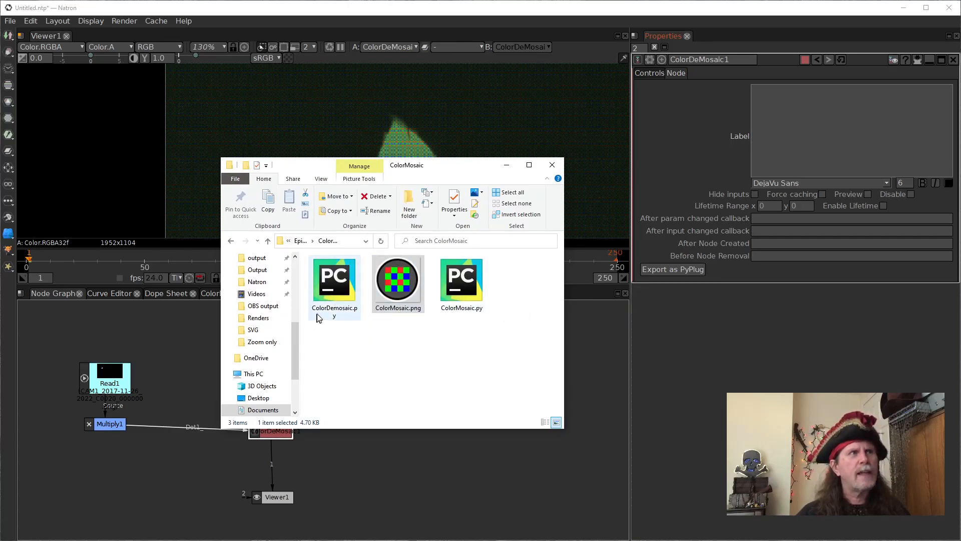
{"action": "double_click", "coordinate": [463, 287]}
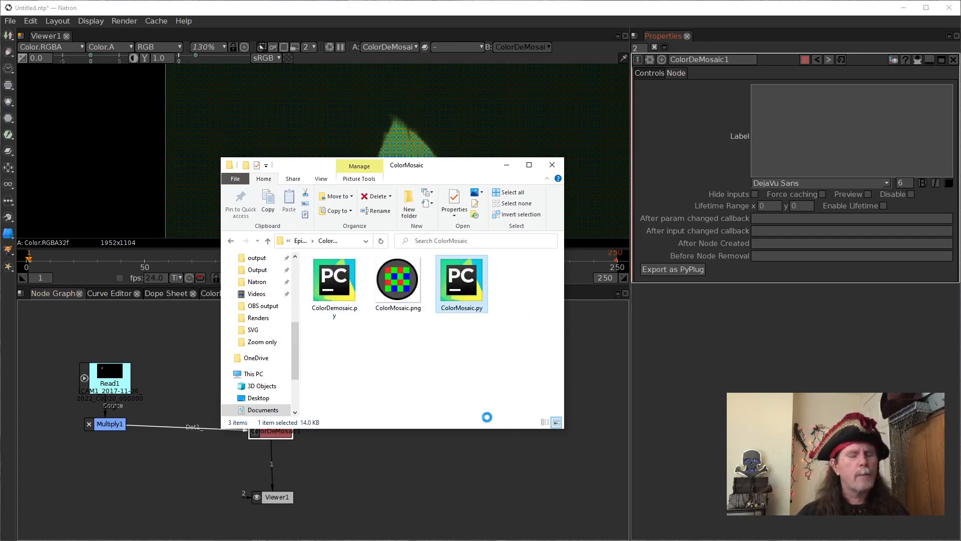
{"action": "key", "text": "shift+Delete"}
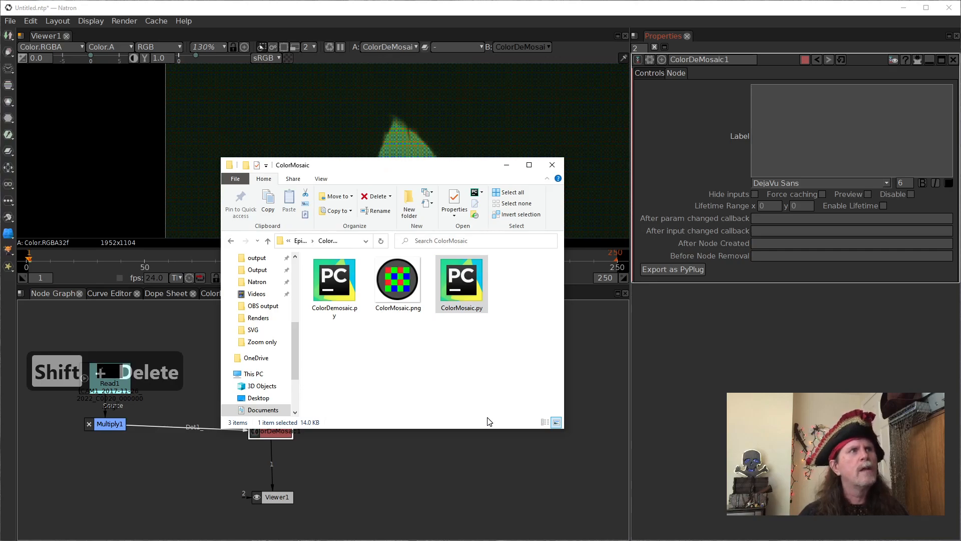
{"action": "double_click", "coordinate": [465, 293]}
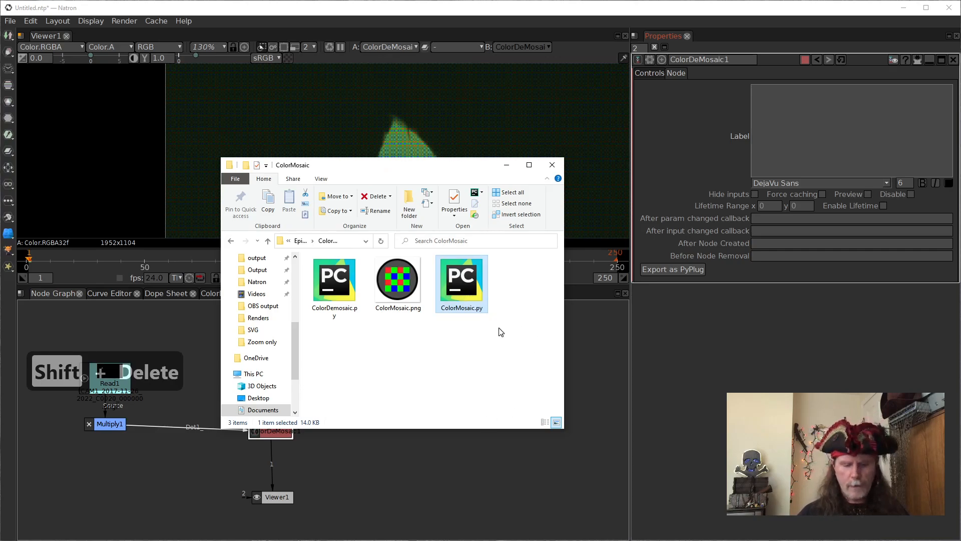
{"action": "key", "text": "shift+Delete"}
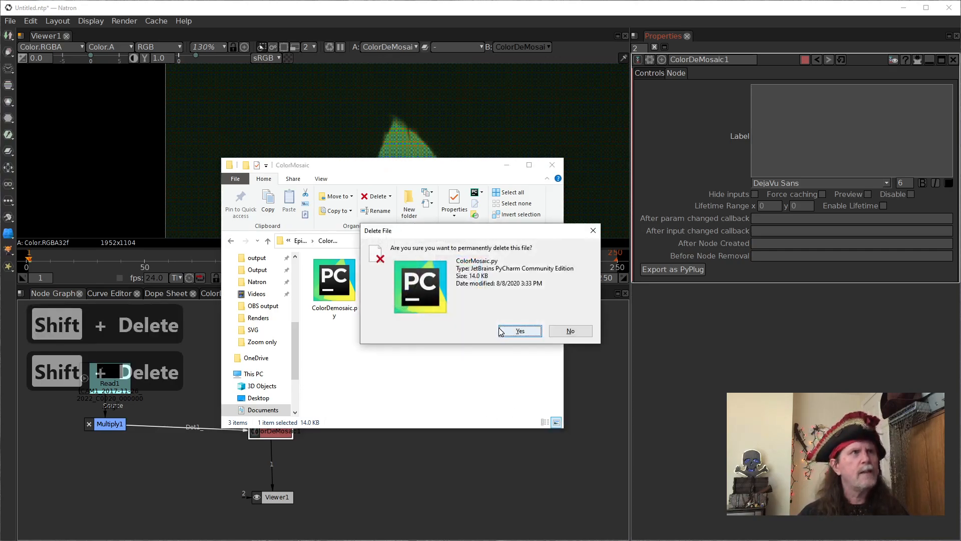
{"action": "key", "text": "Return"}
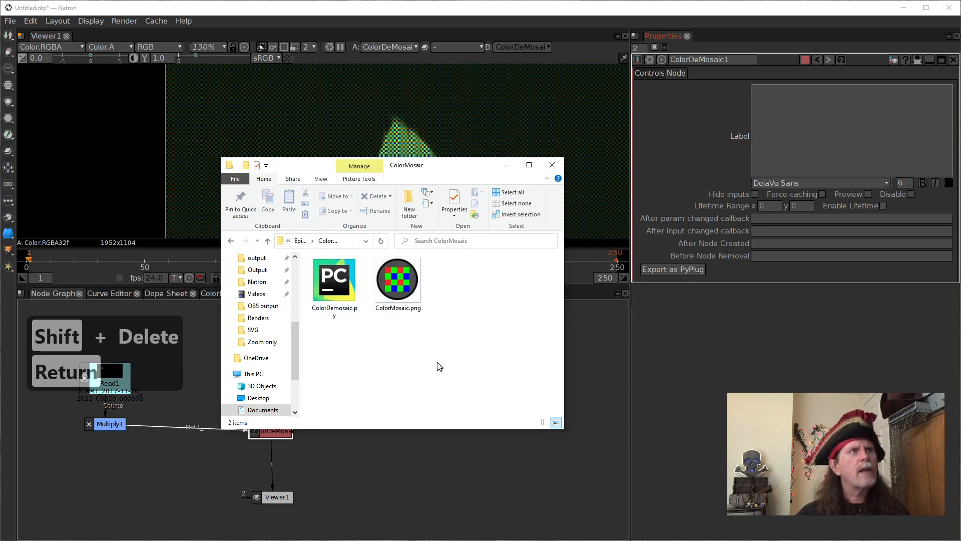
Return the Episode 0044 window to its parent folder, and open natron-plugins-master/Color in the .Natron Explorer window
{"action": "left_click", "coordinate": [231, 241]}
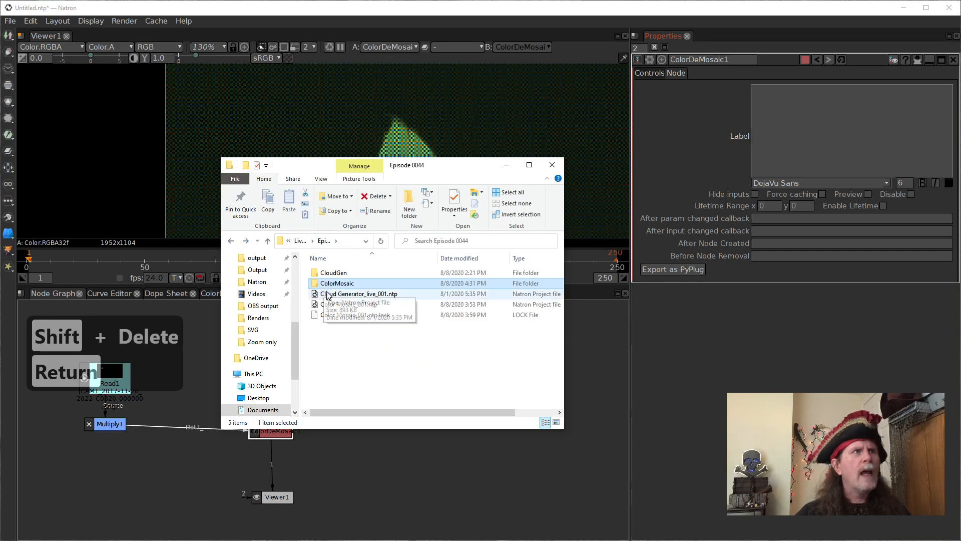
{"action": "left_click_drag", "start_coordinate": [438, 168], "coordinate": [960, 182]}
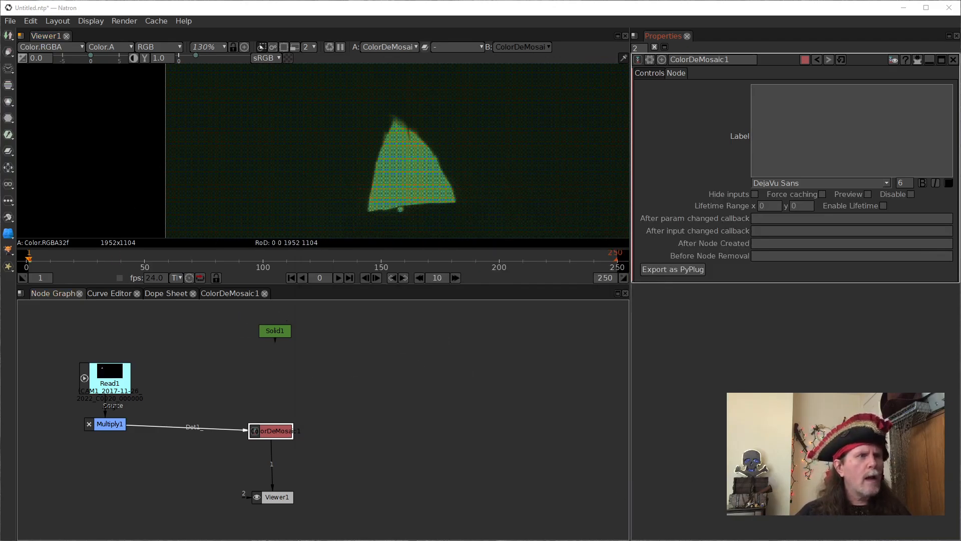
{"action": "mouse_move", "coordinate": [342, 540]}
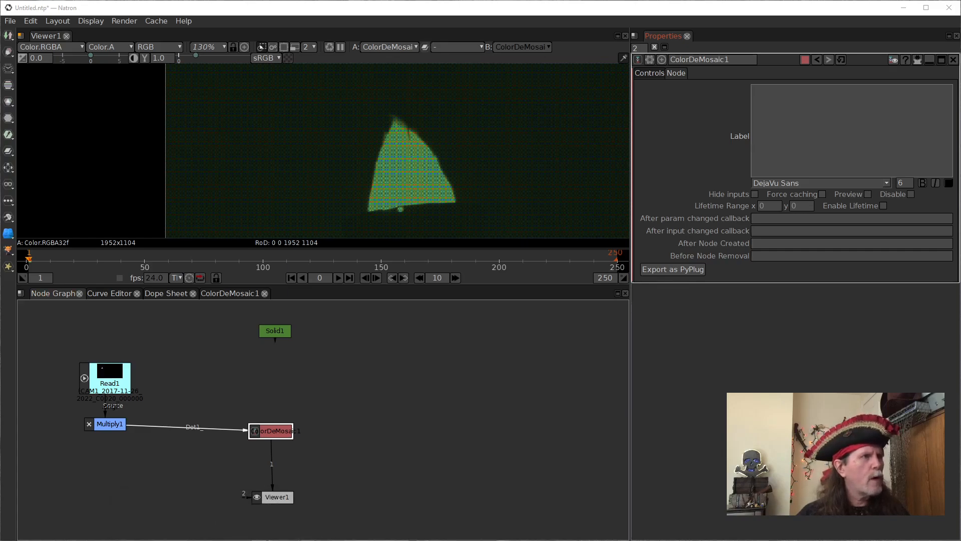
{"action": "mouse_move", "coordinate": [110, 540]}
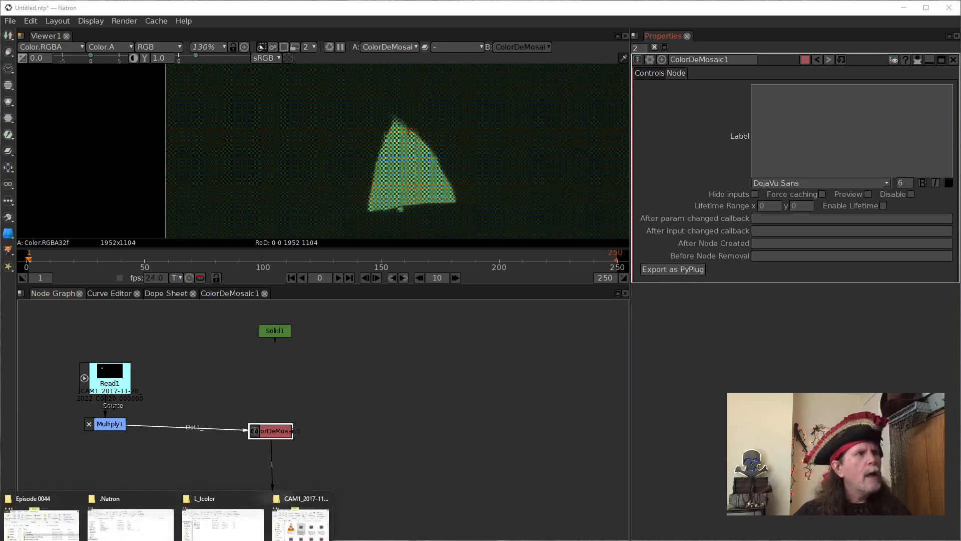
{"action": "left_click", "coordinate": [130, 520]}
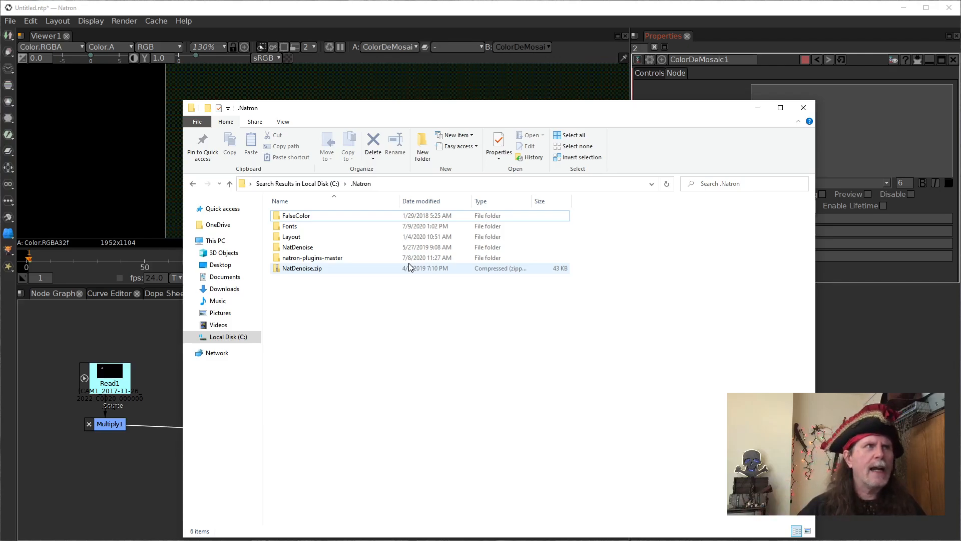
{"action": "left_click", "coordinate": [294, 247]}
{"action": "left_click", "coordinate": [296, 260]}
{"action": "double_click", "coordinate": [295, 260]}
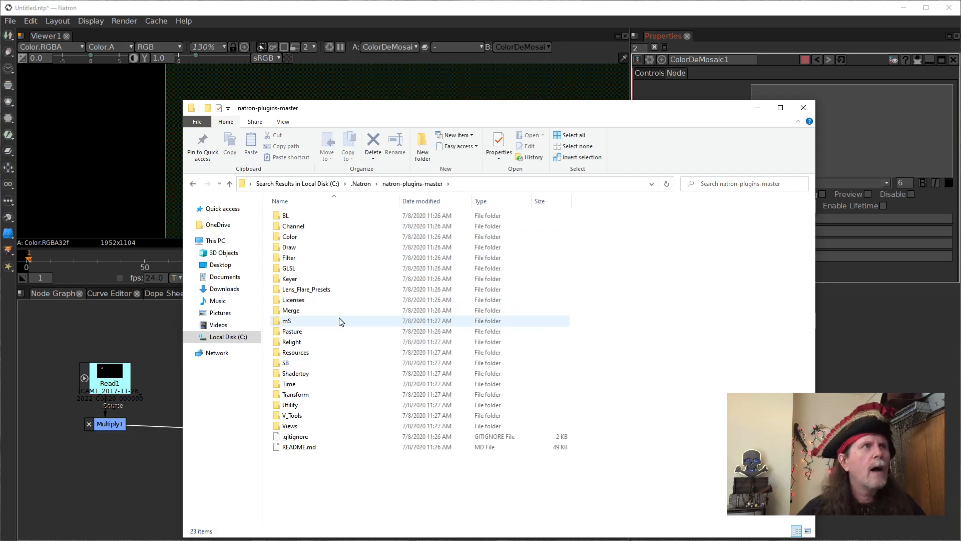
{"action": "double_click", "coordinate": [321, 237]}
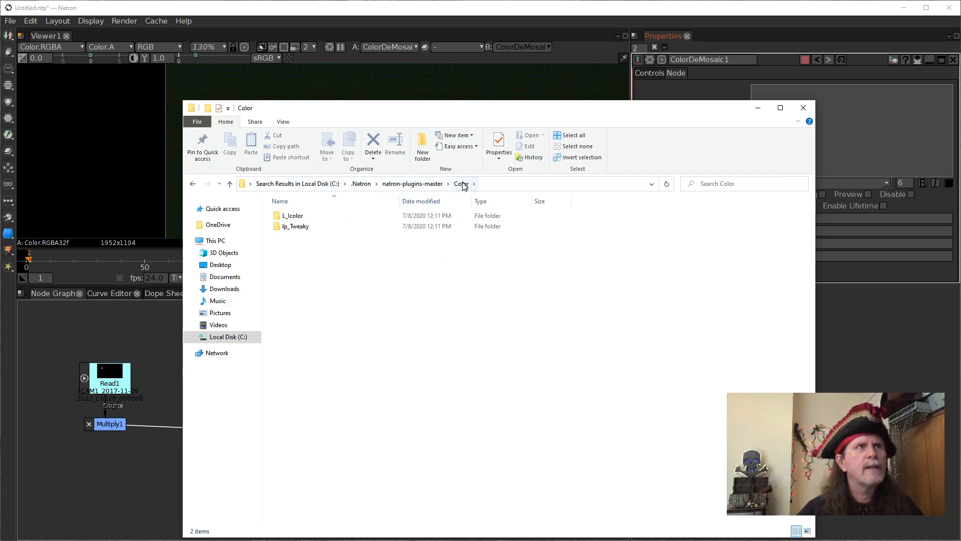
Create a folder named PB inside Color and place the ColorMosaic folder from Episode 0044 in it
{"action": "right_click", "coordinate": [314, 300]}
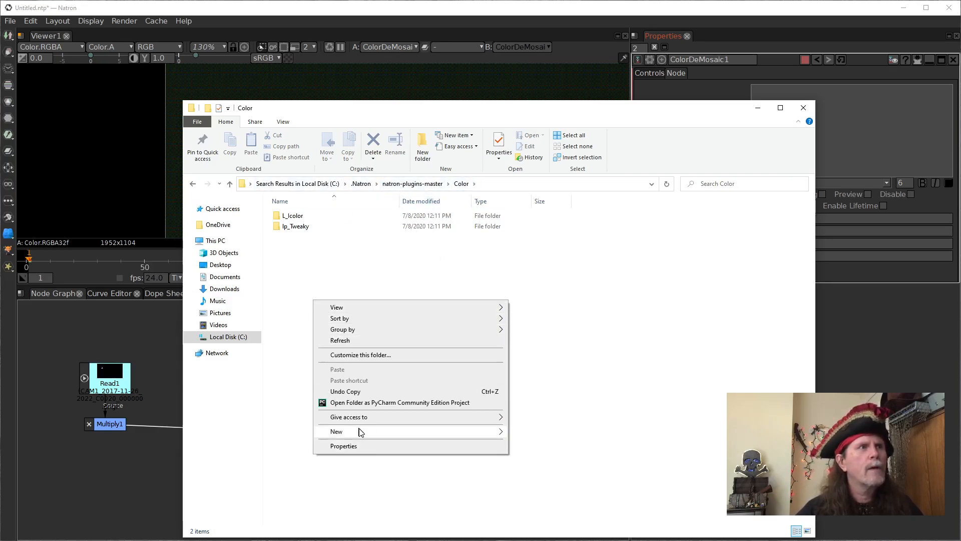
{"action": "mouse_move", "coordinate": [423, 433]}
{"action": "left_click", "coordinate": [528, 433]}
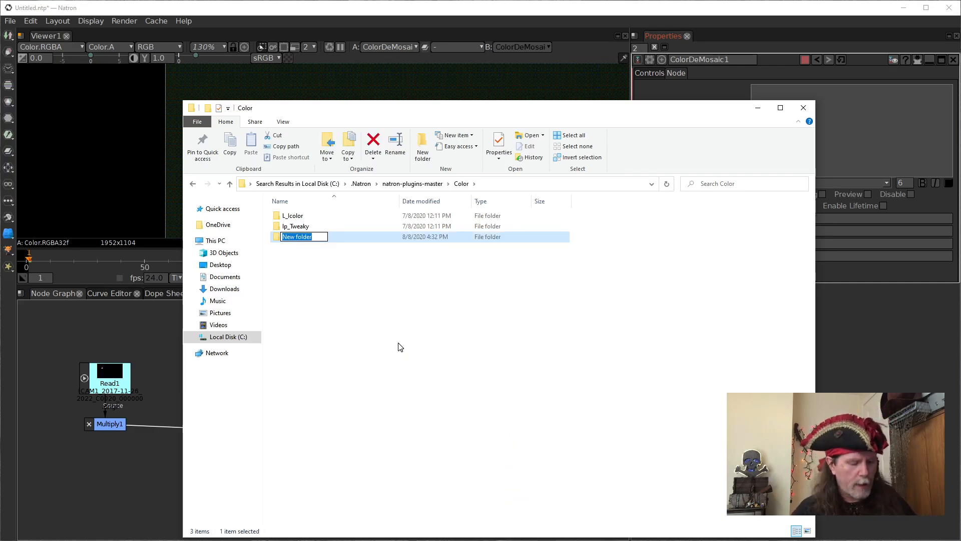
{"action": "type", "text": "PD"}
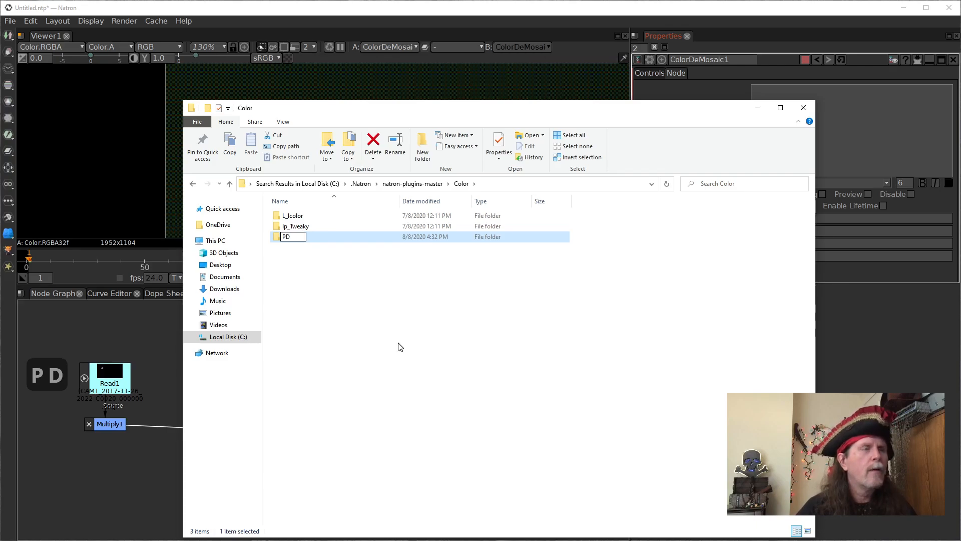
{"action": "key", "text": "BackSpace"}
{"action": "type", "text": "B"}
{"action": "key", "text": "Return"}
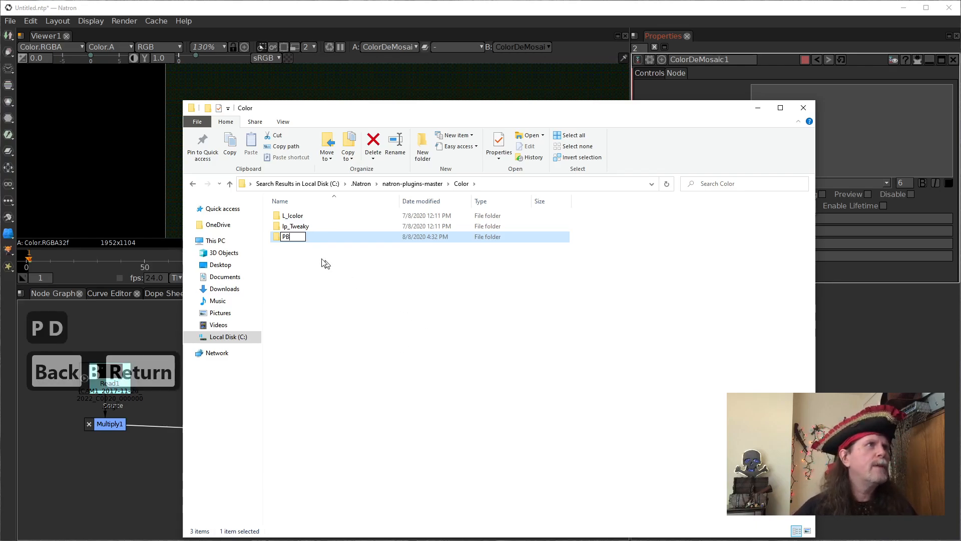
{"action": "double_click", "coordinate": [287, 237]}
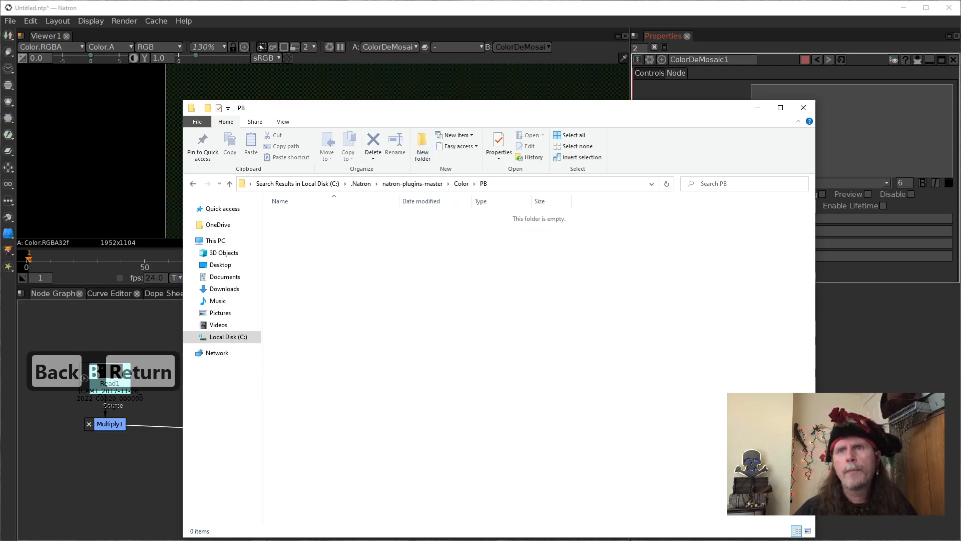
{"action": "left_click_drag", "start_coordinate": [960, 345], "coordinate": [329, 275]}
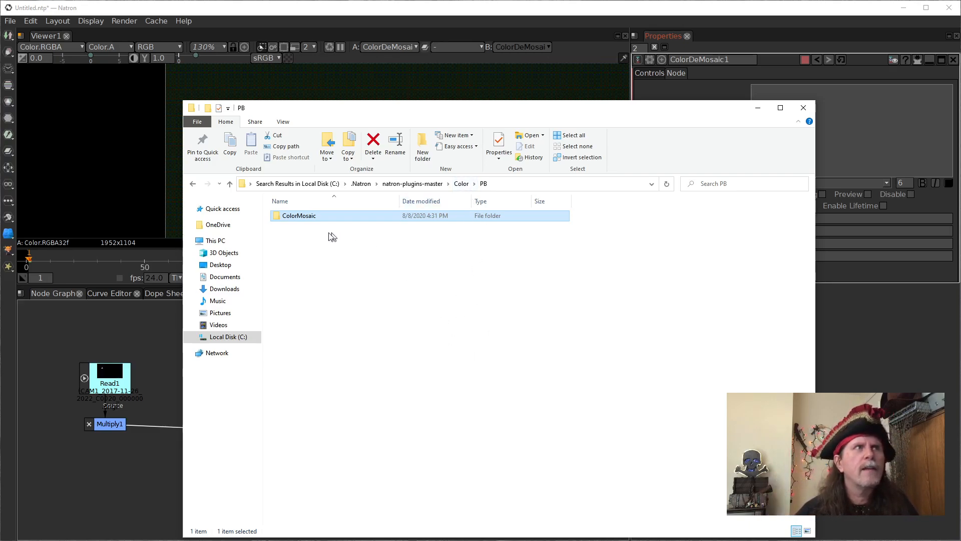
Open L_Icolor.xml from the neighbouring L_Icolor plug-in folder in Notepad to examine its package tags
{"action": "left_click", "coordinate": [461, 183]}
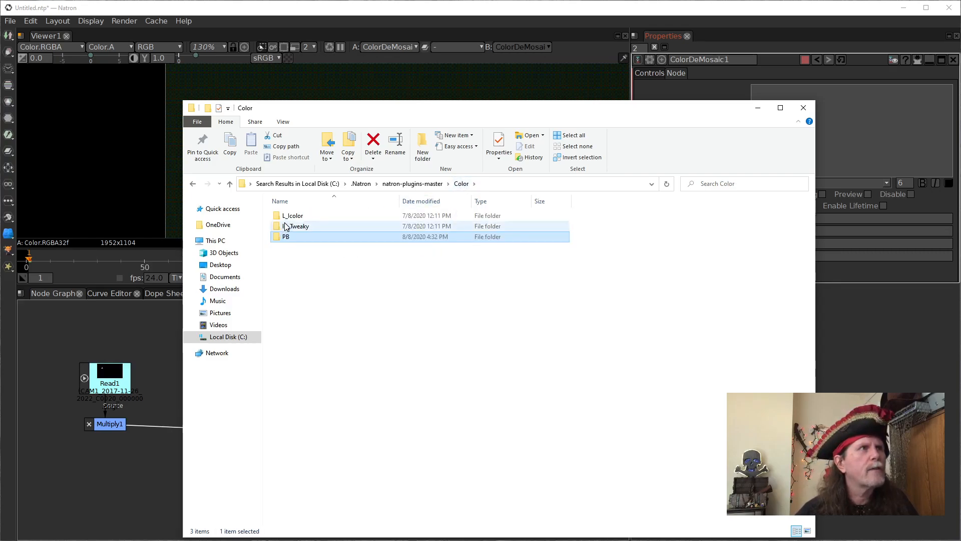
{"action": "double_click", "coordinate": [288, 216]}
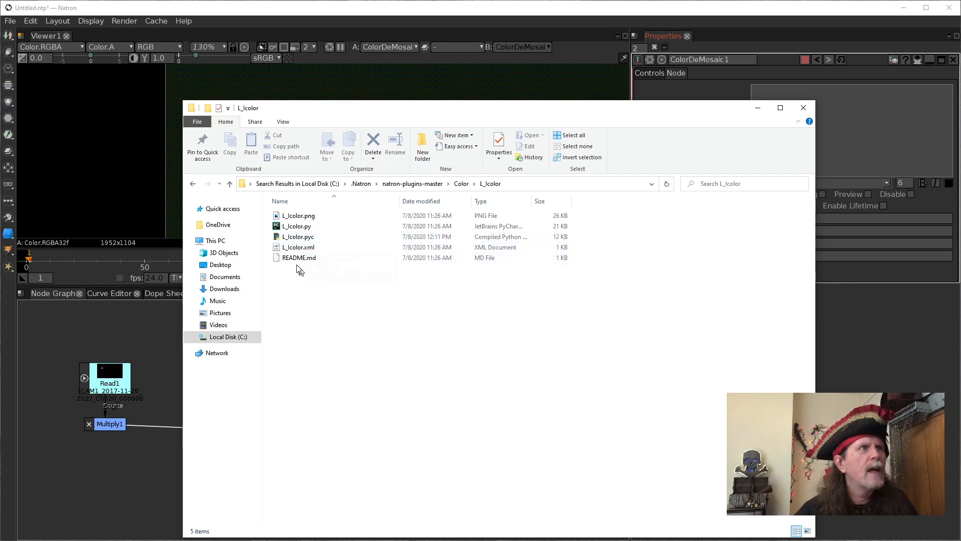
{"action": "right_click", "coordinate": [290, 248]}
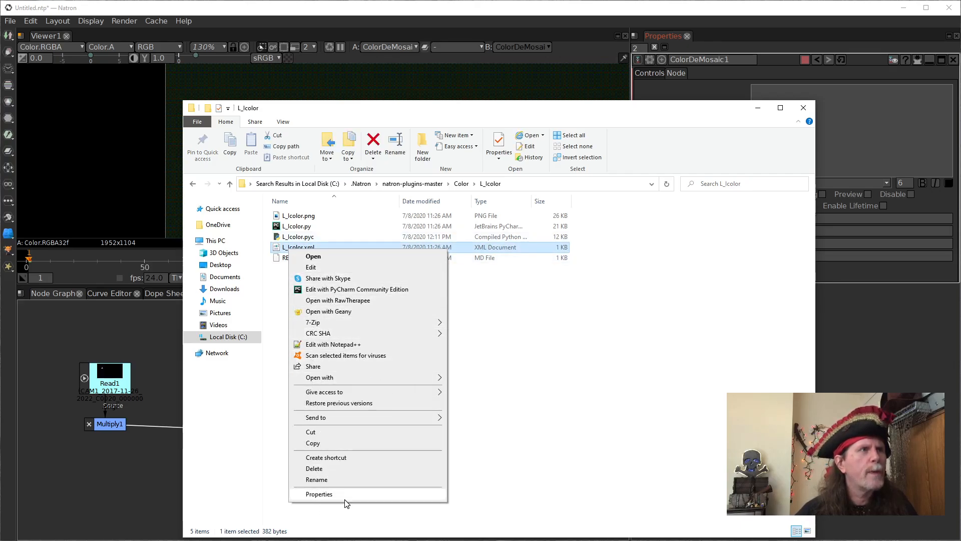
{"action": "left_click", "coordinate": [329, 268]}
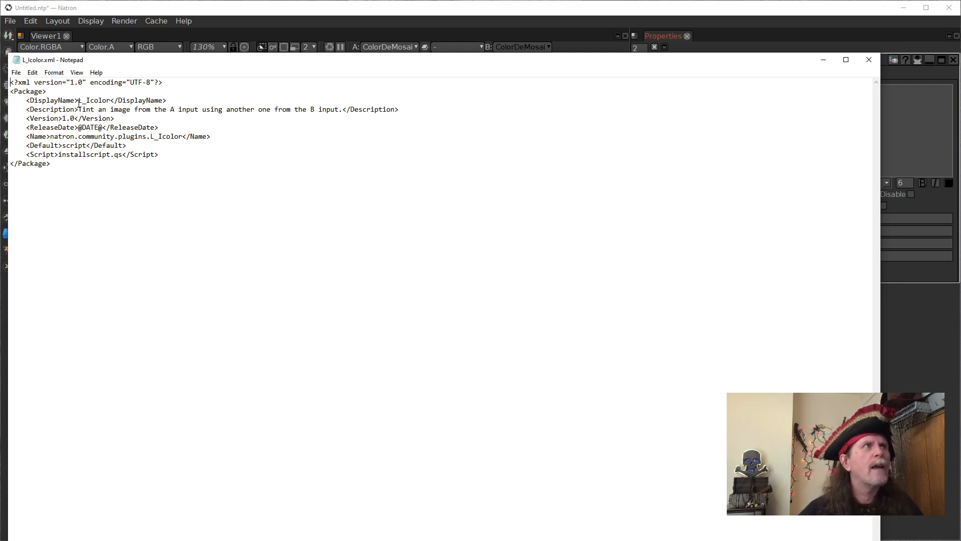
Check the display name in L_Icolor.xml, close the file and review the other files in the L_Icolor plugin folder
{"action": "left_click_drag", "start_coordinate": [79, 101], "coordinate": [110, 101]}
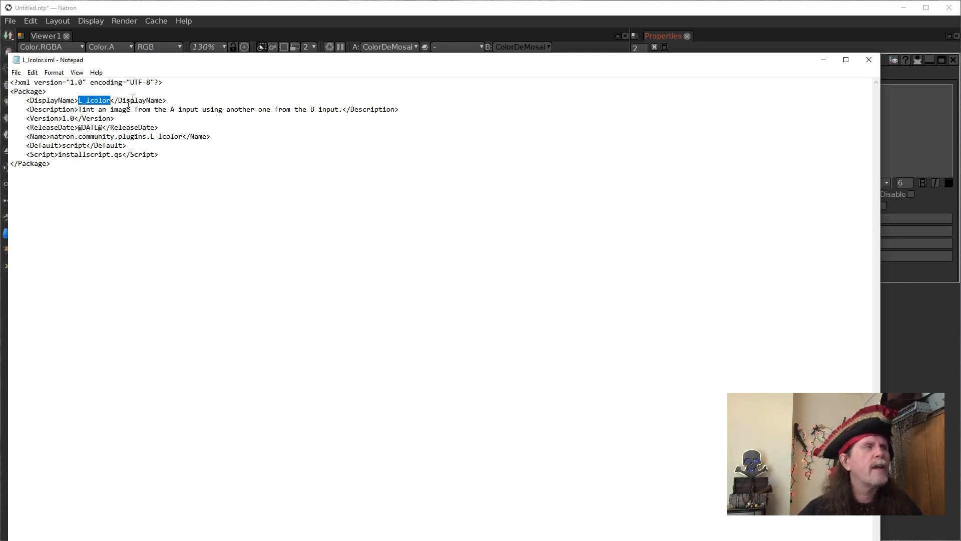
{"action": "left_click", "coordinate": [862, 61]}
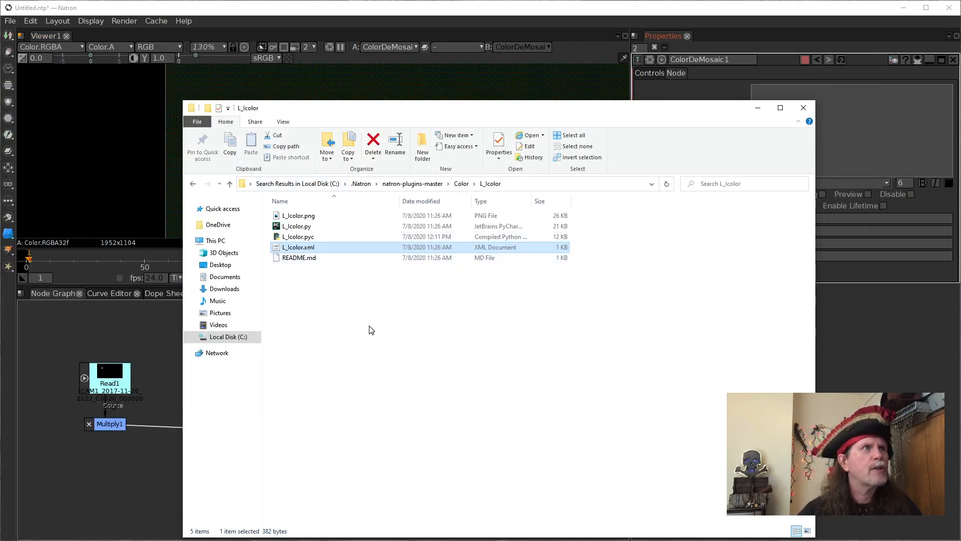
{"action": "left_click", "coordinate": [316, 226]}
{"action": "left_click", "coordinate": [296, 215]}
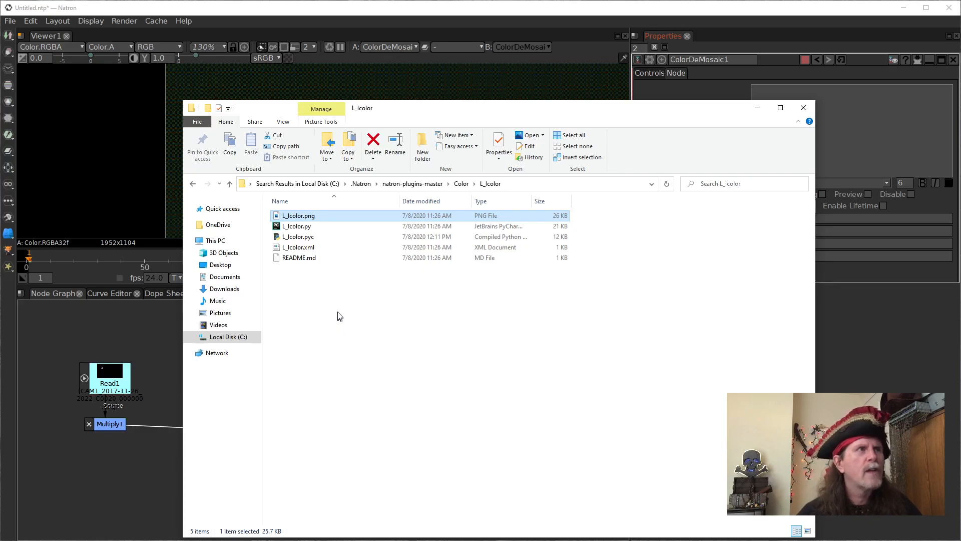
{"action": "left_click", "coordinate": [295, 259]}
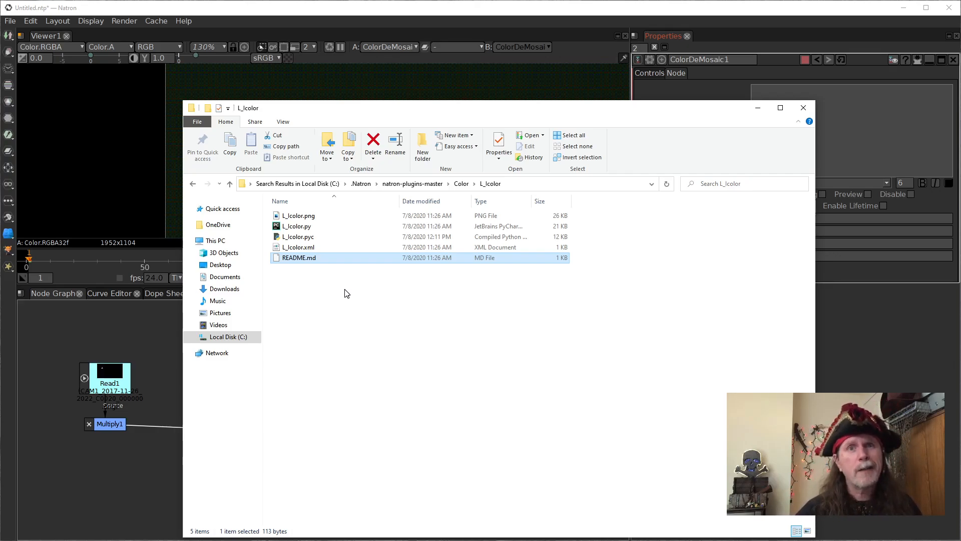
{"action": "left_click", "coordinate": [325, 370]}
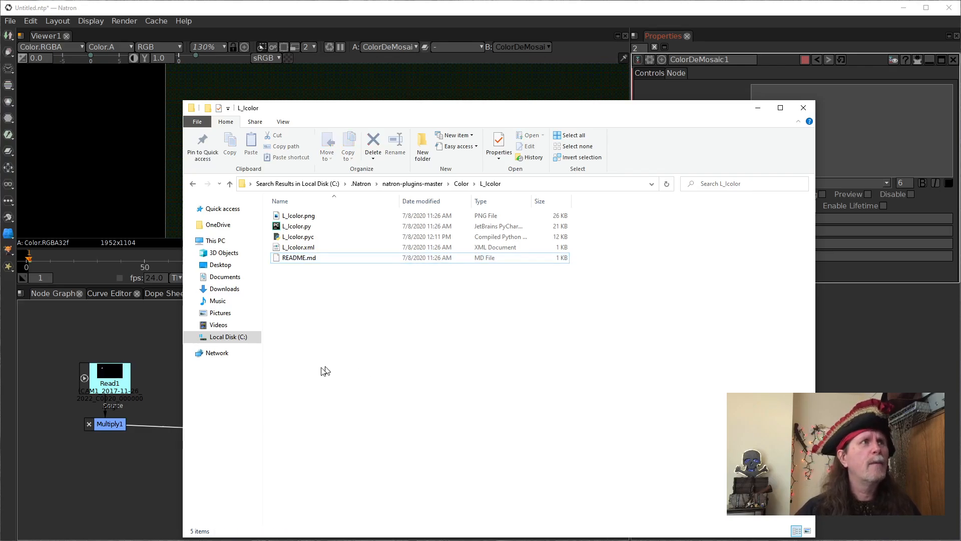
Switch to Natron and stack Read1 and Multiply1 above ColorDeMosaic1 in the node graph
{"action": "left_click", "coordinate": [124, 337]}
{"action": "left_click_drag", "start_coordinate": [275, 430], "coordinate": [244, 440]}
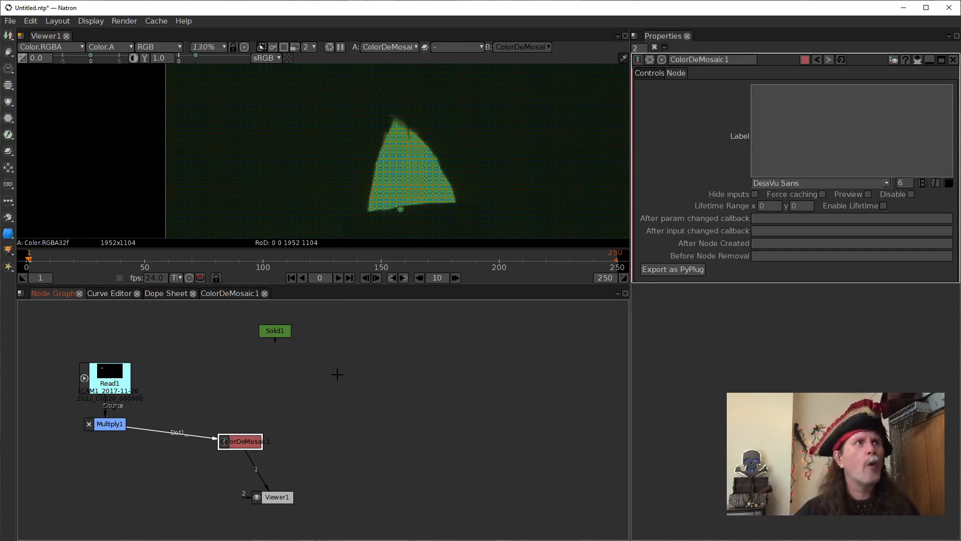
{"action": "left_click_drag", "start_coordinate": [100, 424], "coordinate": [235, 409]}
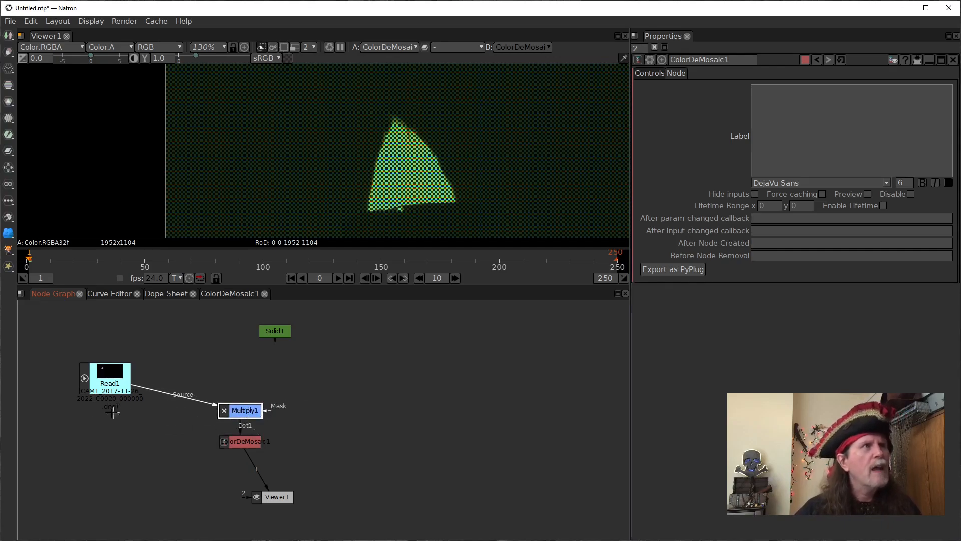
{"action": "left_click_drag", "start_coordinate": [111, 384], "coordinate": [226, 362]}
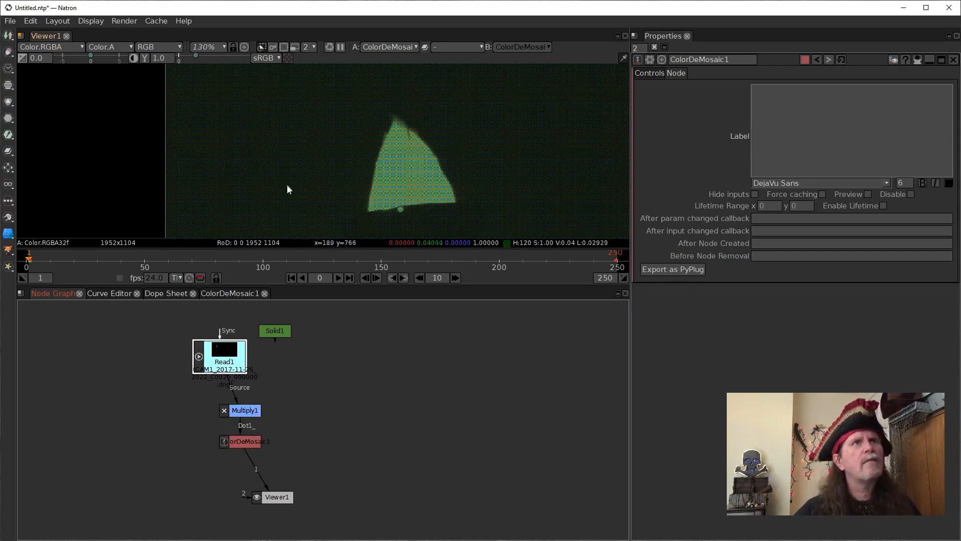
Look through the Color and Community Color node categories for the available plugins, without adding a node
{"action": "right_click", "coordinate": [352, 393]}
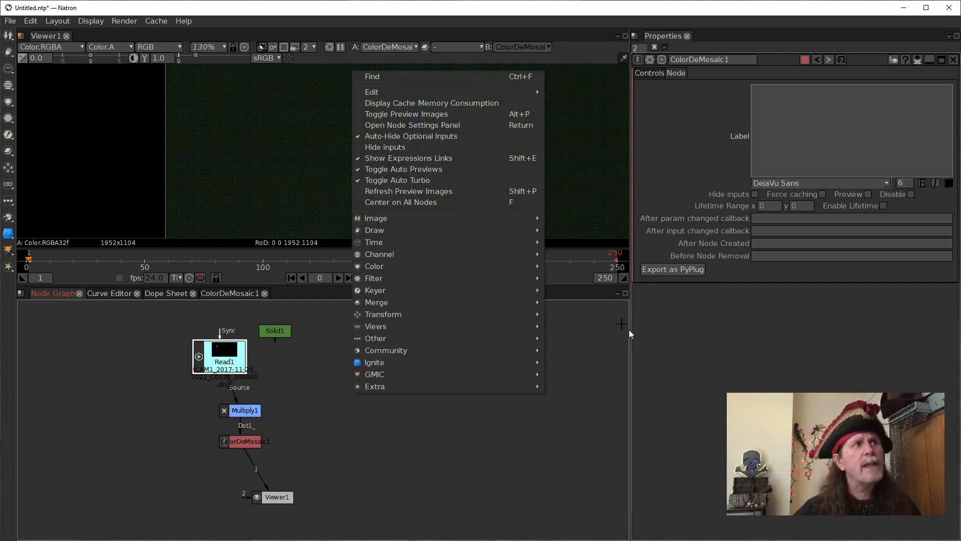
{"action": "mouse_move", "coordinate": [388, 266]}
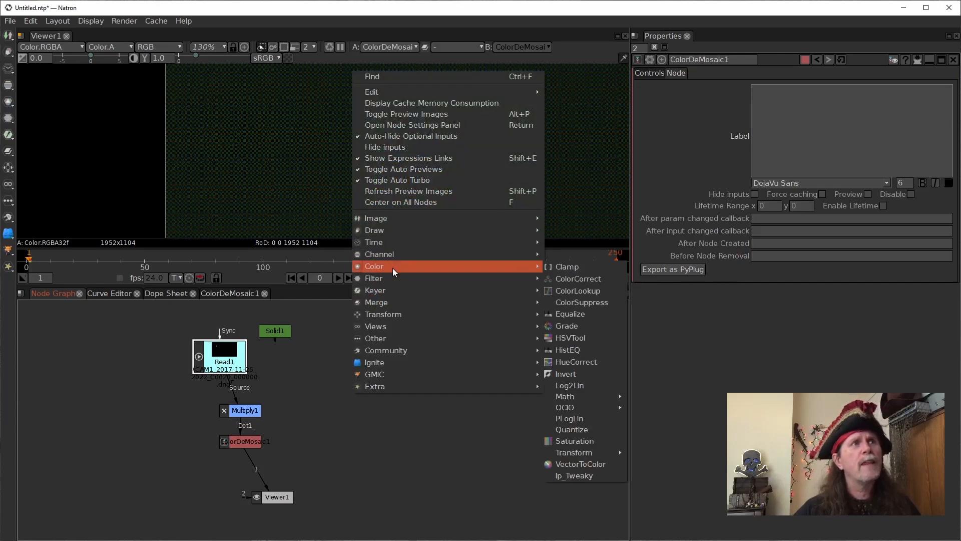
{"action": "mouse_move", "coordinate": [402, 347]}
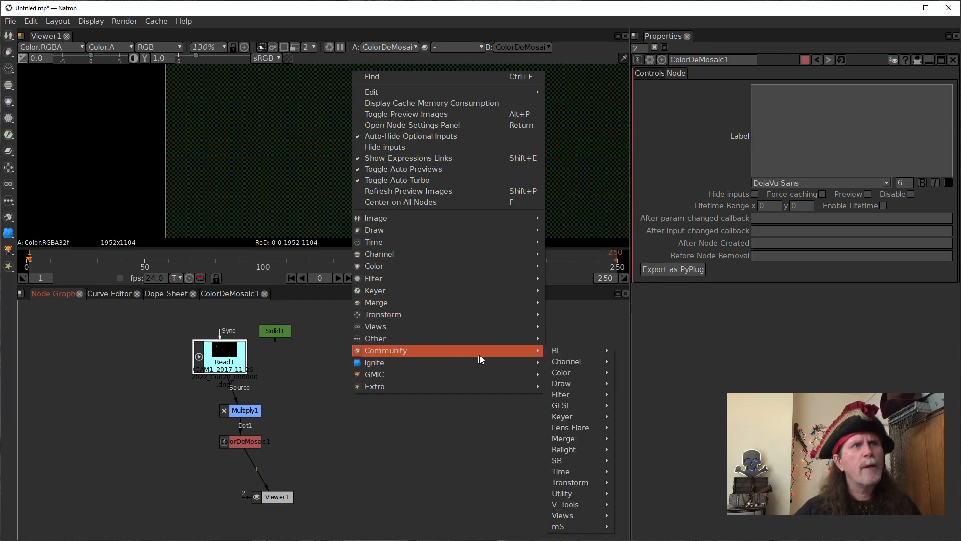
{"action": "mouse_move", "coordinate": [575, 373]}
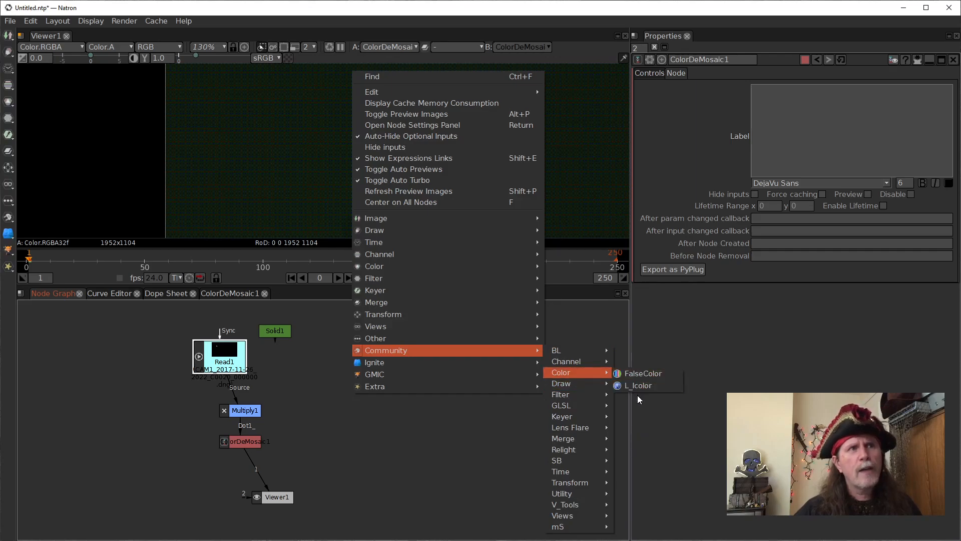
{"action": "left_click", "coordinate": [445, 448]}
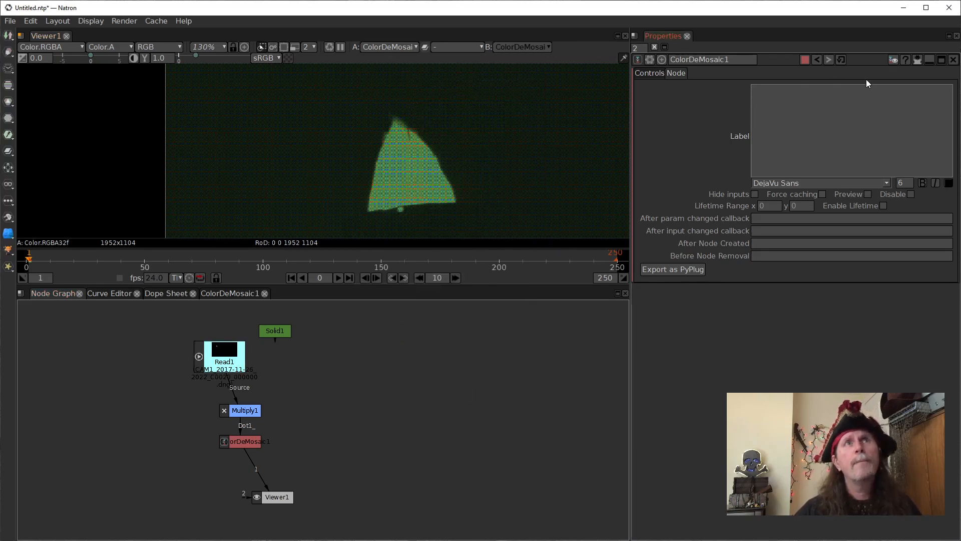
Close Natron, discarding the changes to Untitled.ntp, and relaunch it with an empty project
{"action": "left_click", "coordinate": [951, 9]}
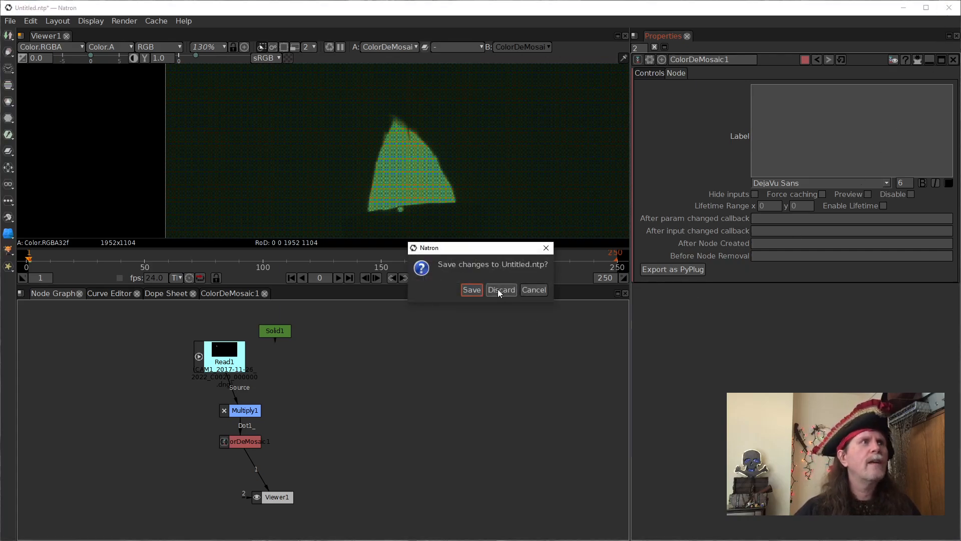
{"action": "left_click", "coordinate": [497, 289]}
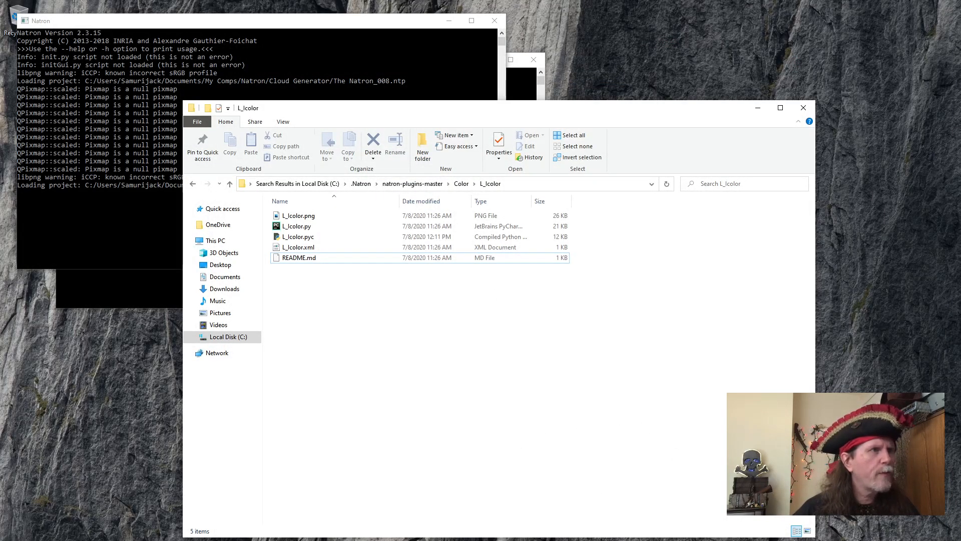
{"action": "right_click", "coordinate": [341, 540]}
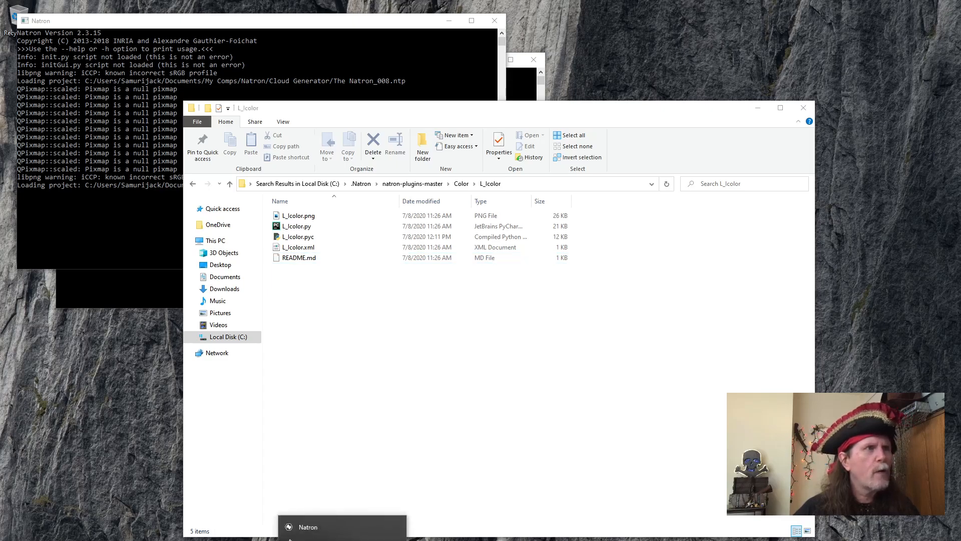
{"action": "left_click", "coordinate": [326, 529]}
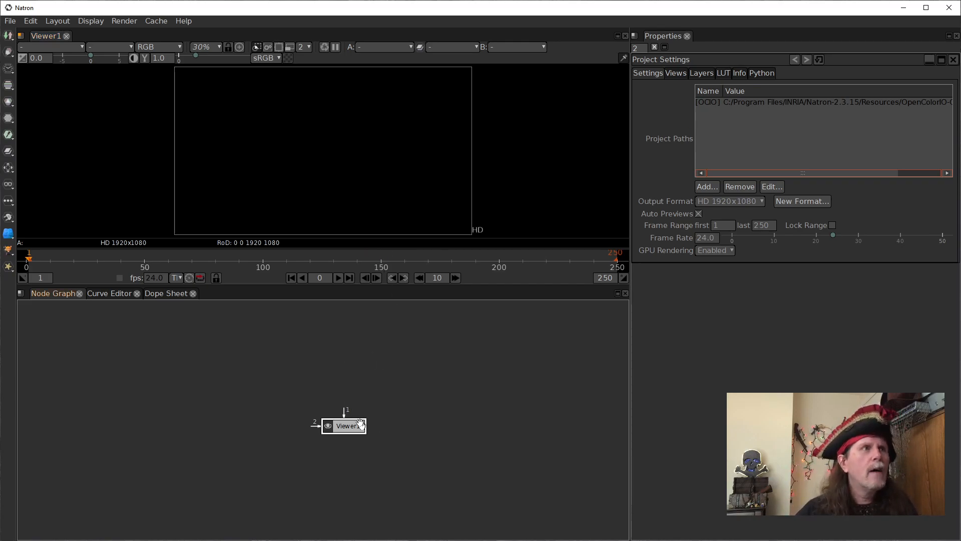
Add a ColorDemosaic node from the Community Color PB group and place it above Viewer1
{"action": "right_click", "coordinate": [293, 350]}
{"action": "mouse_move", "coordinate": [341, 312]}
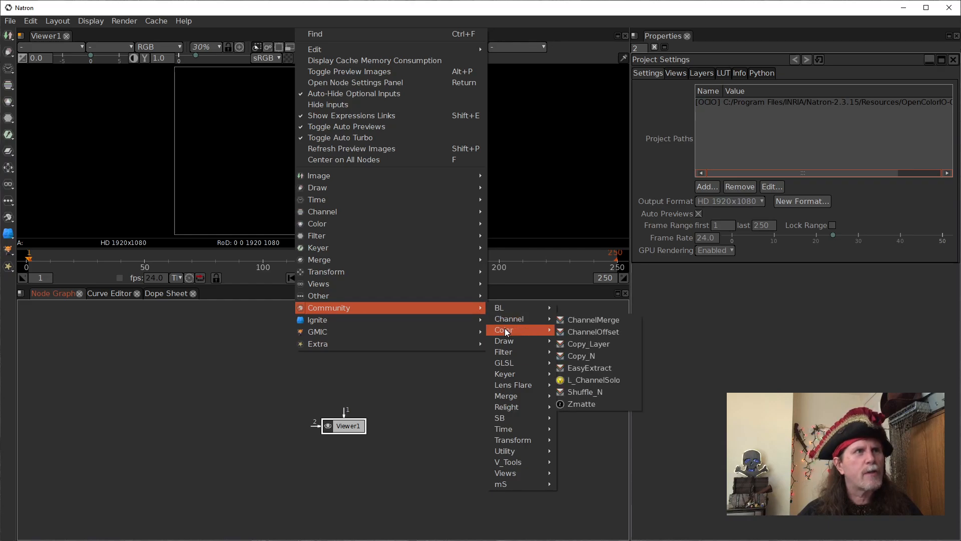
{"action": "mouse_move", "coordinate": [504, 329]}
{"action": "mouse_move", "coordinate": [579, 353]}
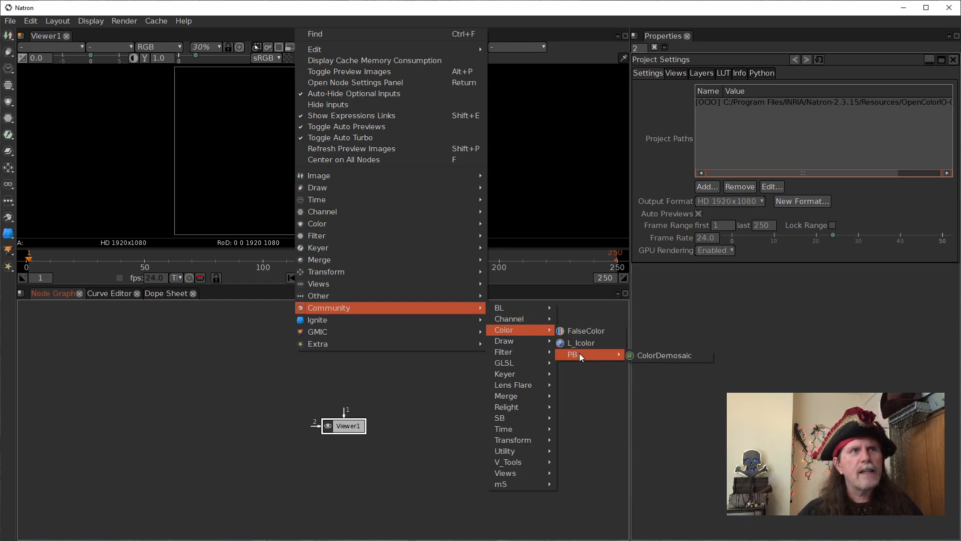
{"action": "left_click", "coordinate": [635, 356]}
{"action": "left_click_drag", "start_coordinate": [345, 396], "coordinate": [354, 364]}
{"action": "right_click", "coordinate": [415, 426]}
{"action": "mouse_move", "coordinate": [442, 417]}
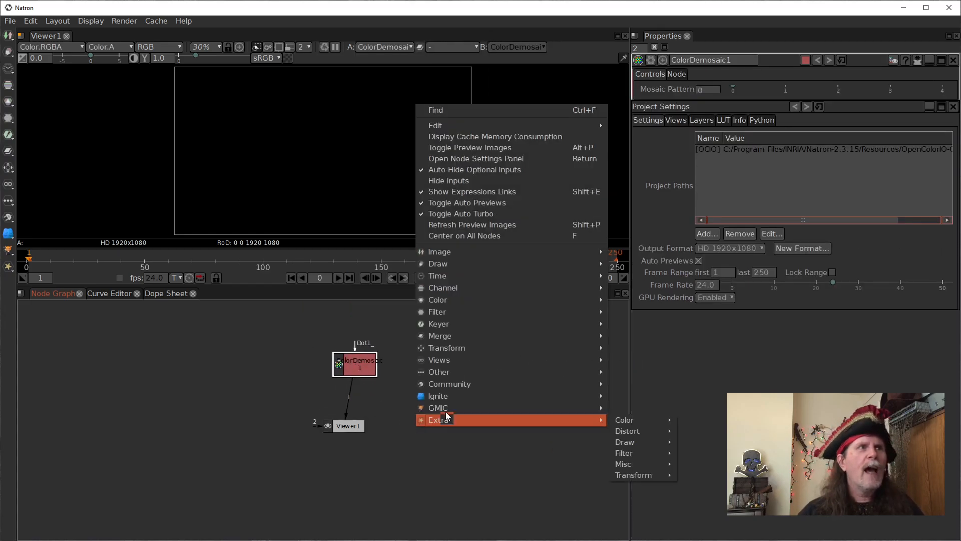
{"action": "left_click", "coordinate": [196, 390]}
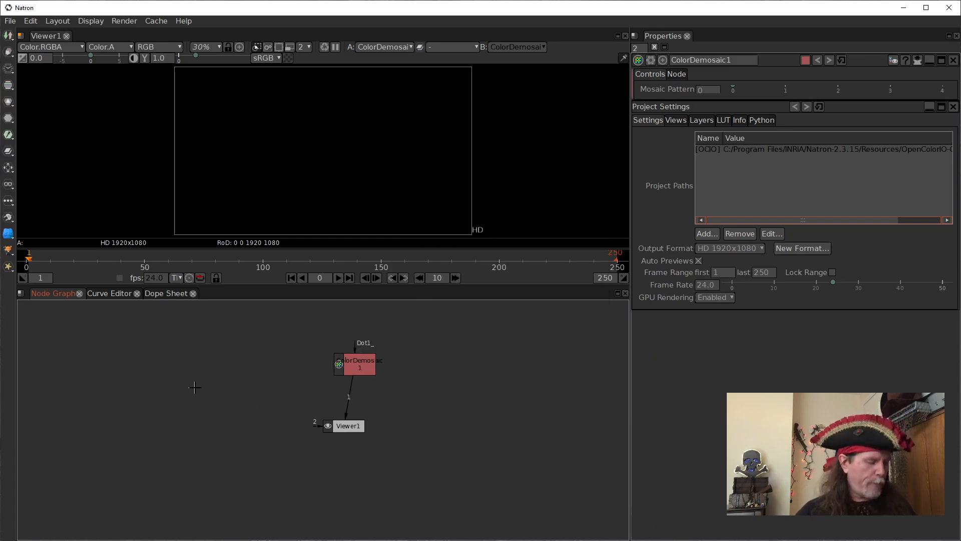
Add a second ColorDemosaic node by searching for "colorde", set it beside the first one and move Viewer1 lower
{"action": "key", "text": "Tab"}
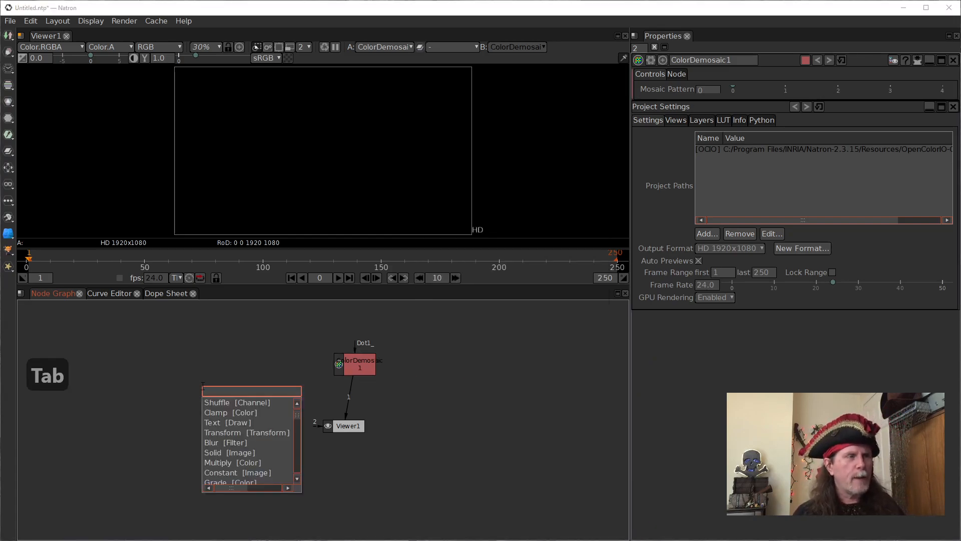
{"action": "type", "text": "colorde"}
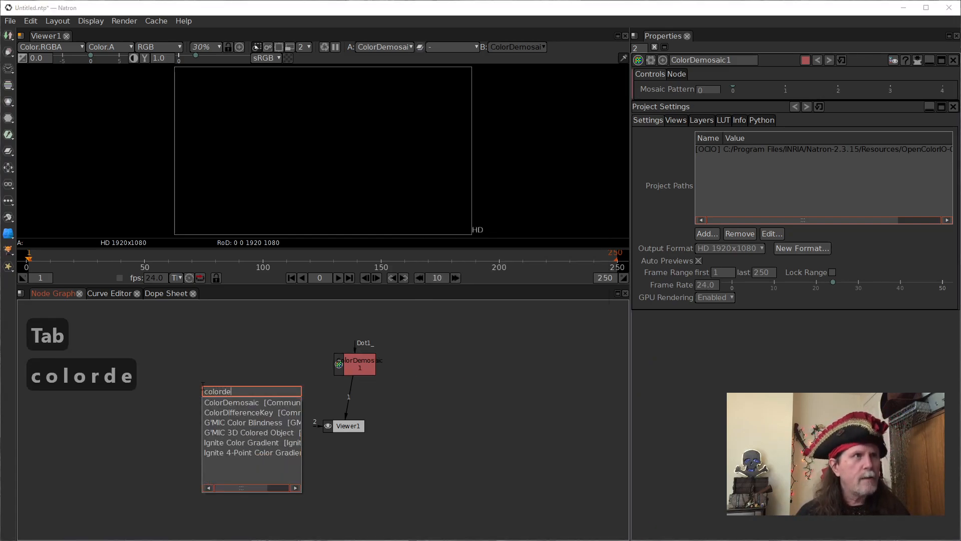
{"action": "key", "text": "Down"}
{"action": "key", "text": "Return"}
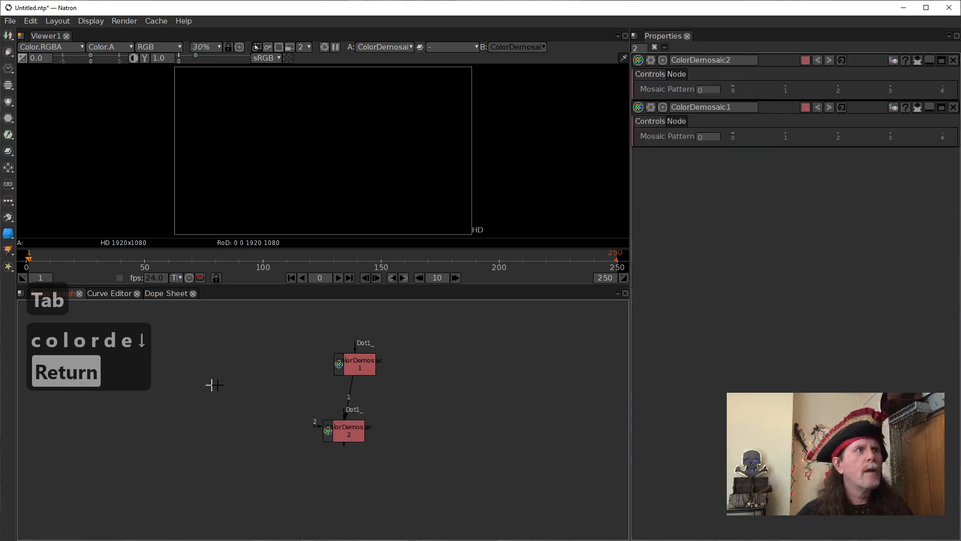
{"action": "left_click_drag", "start_coordinate": [337, 429], "coordinate": [241, 362]}
{"action": "left_click_drag", "start_coordinate": [248, 404], "coordinate": [346, 438]}
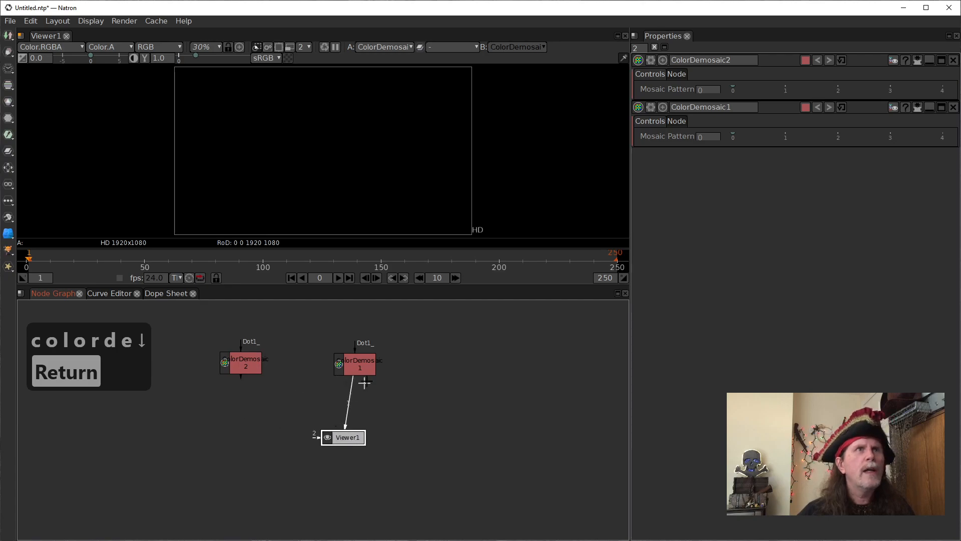
Shift both ColorDemosaic nodes down slightly, centring ColorDemosaic1 directly above Viewer1
{"action": "left_click", "coordinate": [342, 364]}
{"action": "left_click_drag", "start_coordinate": [226, 362], "coordinate": [235, 379]}
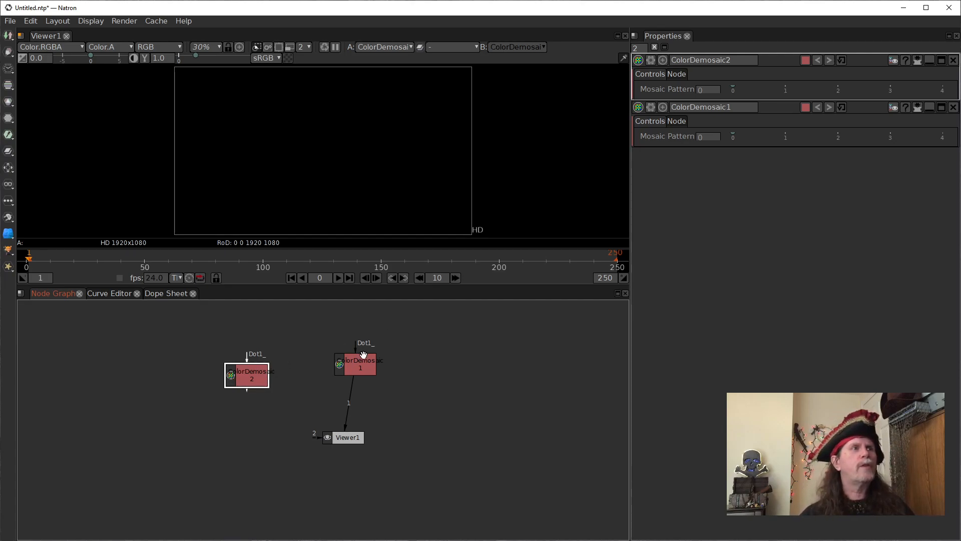
{"action": "left_click_drag", "start_coordinate": [358, 359], "coordinate": [346, 380]}
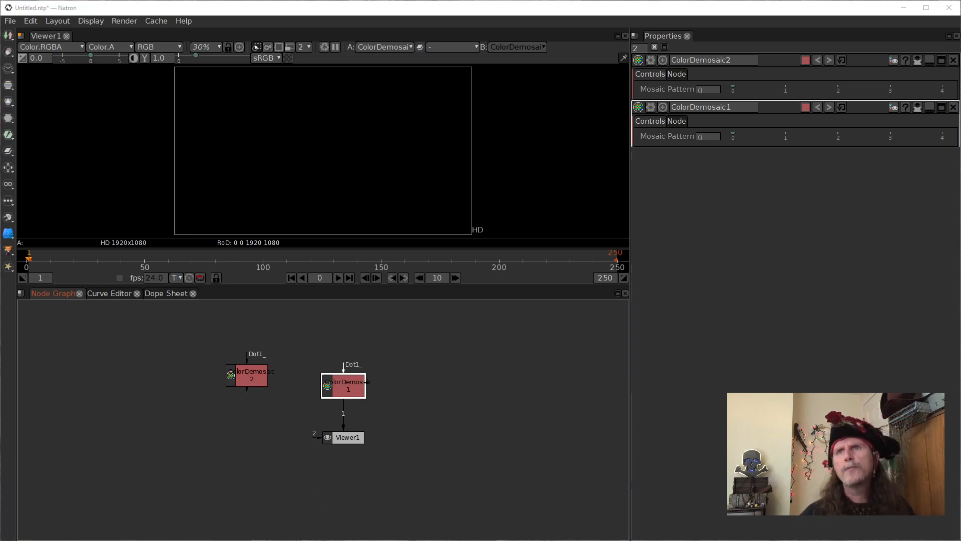
Import the CAM1_2017-11-26_2022_C0020_000000.dng image as a Read node feeding ColorDemosaic1, and space the two nodes apart
{"action": "left_click_drag", "start_coordinate": [557, 326], "coordinate": [353, 327]}
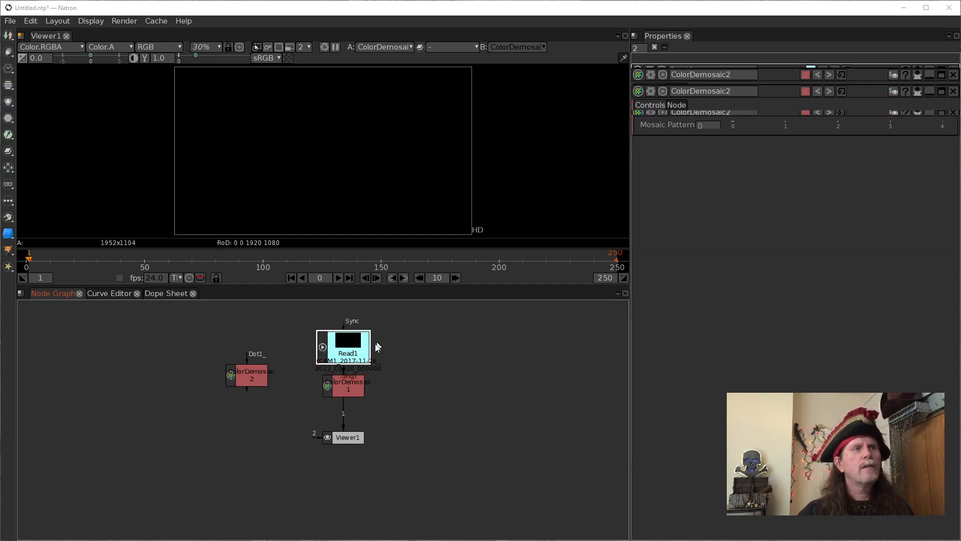
{"action": "left_click_drag", "start_coordinate": [348, 387], "coordinate": [347, 395]}
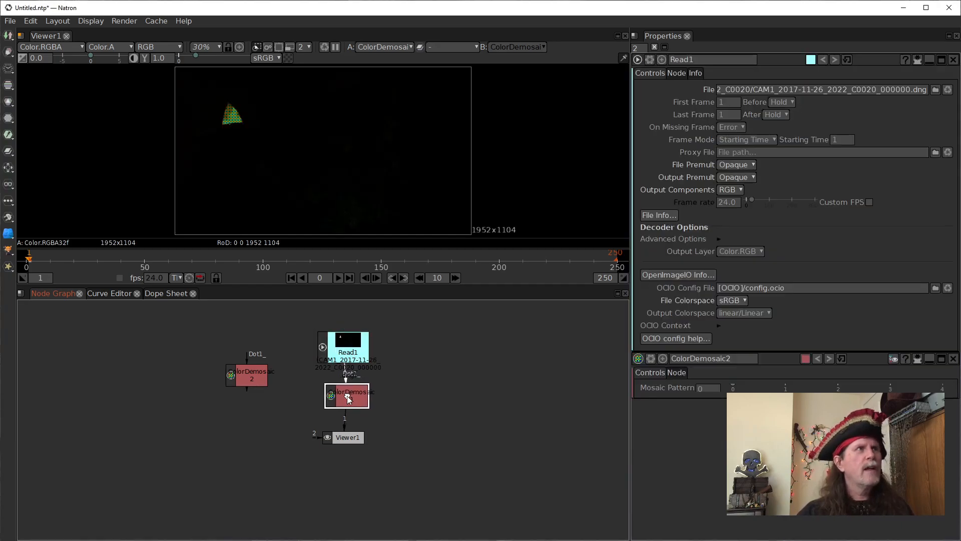
{"action": "left_click", "coordinate": [349, 358]}
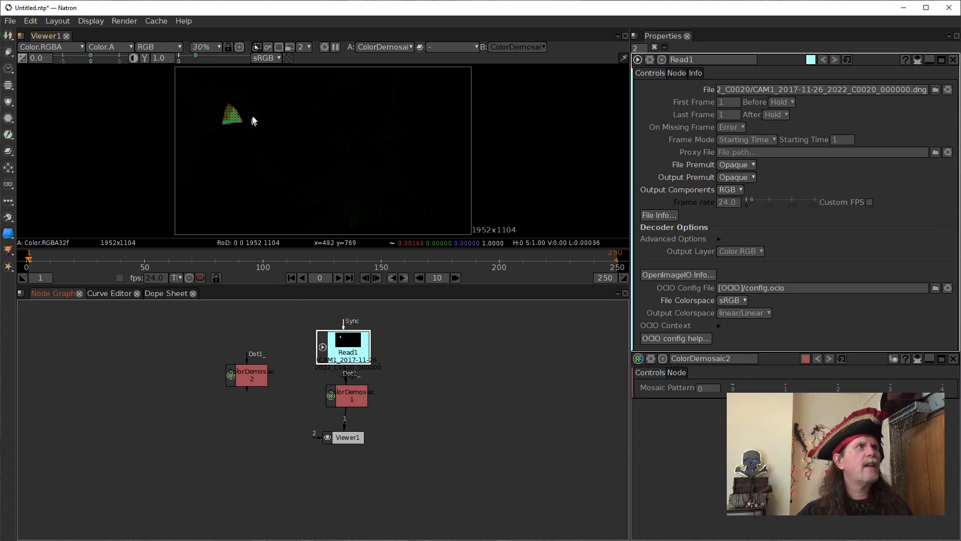
Examine the mosaic pattern on the bright triangular area of the image in the viewer at several magnifications
{"action": "scroll", "coordinate": [232, 117], "scroll_direction": "up", "scroll_amount": 6}
{"action": "scroll", "coordinate": [260, 155], "scroll_direction": "up", "scroll_amount": 4}
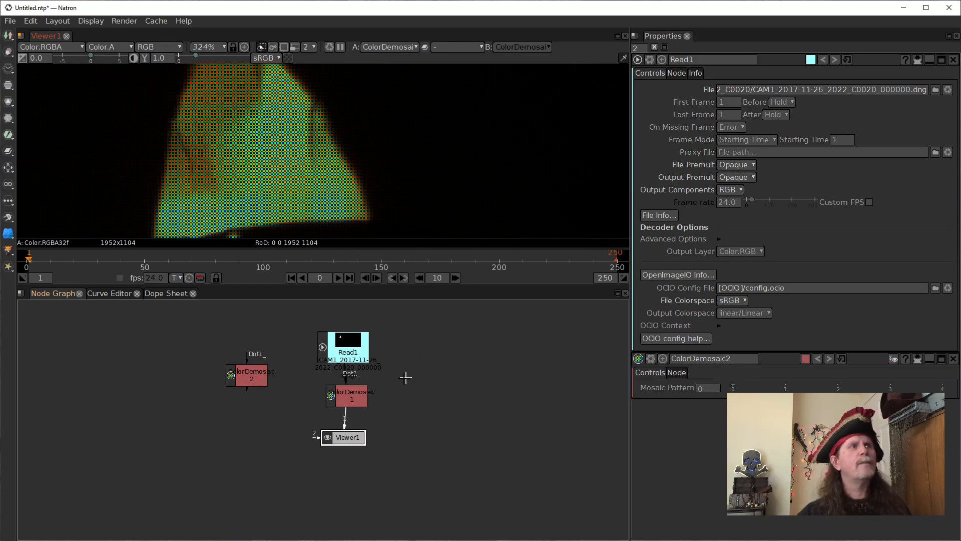
{"action": "left_click_drag", "start_coordinate": [359, 397], "coordinate": [351, 398]}
{"action": "scroll", "coordinate": [336, 160], "scroll_direction": "down", "scroll_amount": 5}
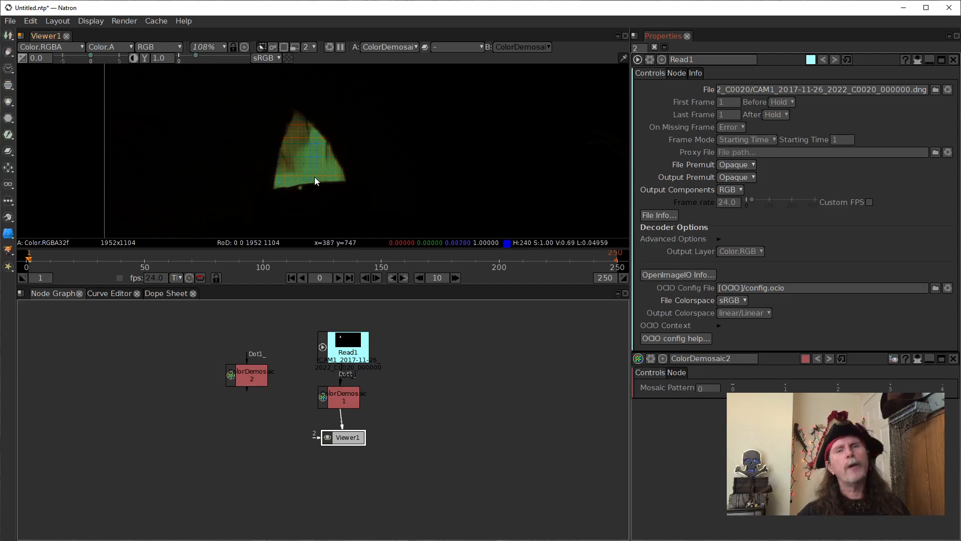
{"action": "scroll", "coordinate": [316, 149], "scroll_direction": "down", "scroll_amount": 1}
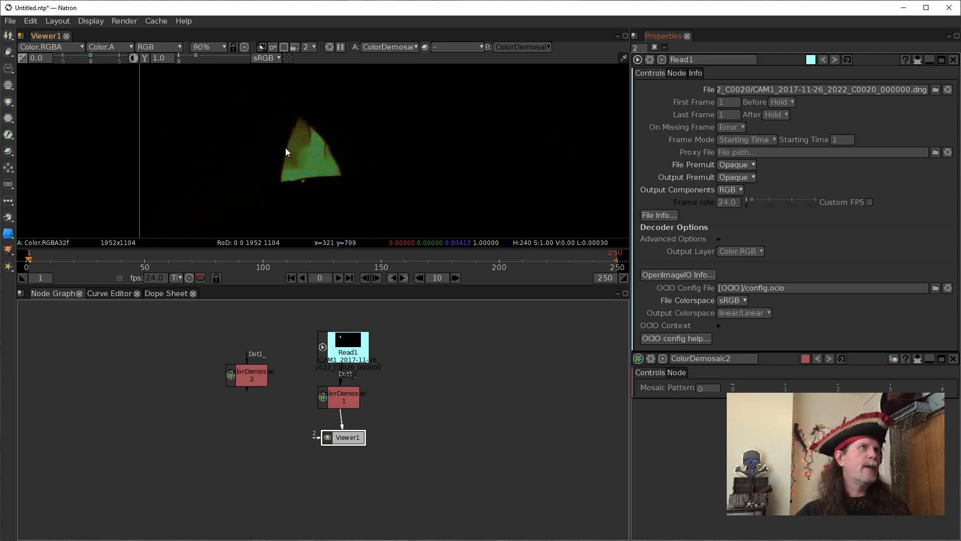
{"action": "scroll", "coordinate": [285, 152], "scroll_direction": "up", "scroll_amount": 1}
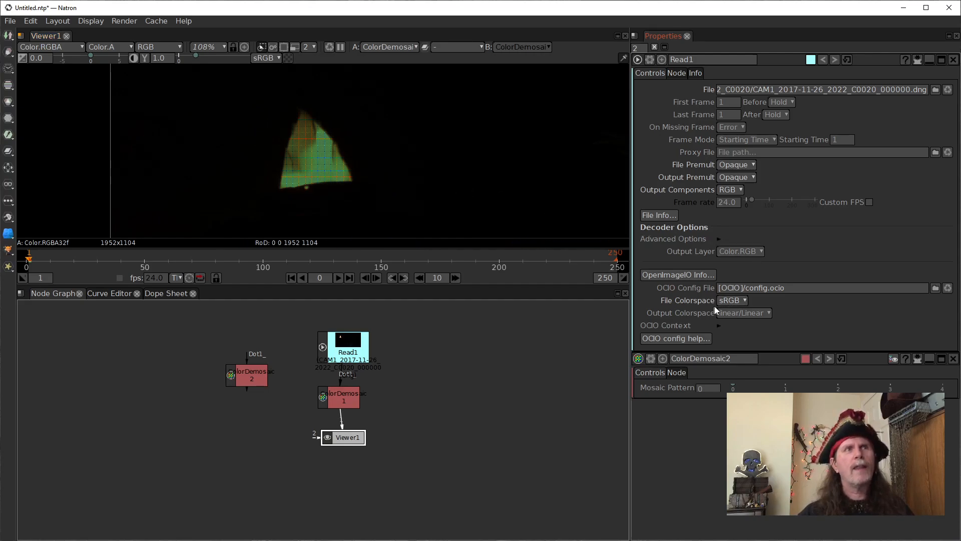
{"action": "scroll", "coordinate": [334, 124], "scroll_direction": "down", "scroll_amount": 2}
{"action": "scroll", "coordinate": [349, 144], "scroll_direction": "up", "scroll_amount": 1}
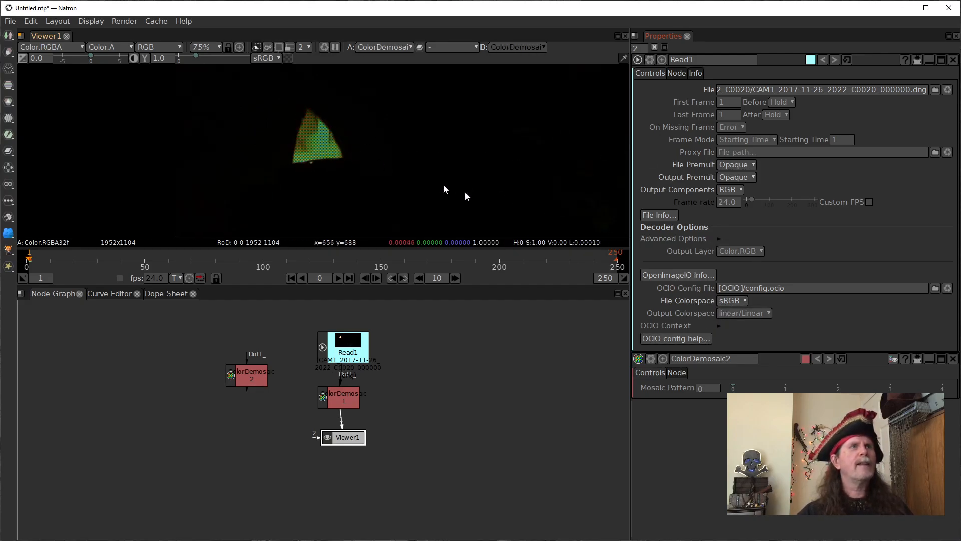
Insert a Blur node between ColorDemosaic1 and Viewer1 by searching for "blur"
{"action": "left_click", "coordinate": [346, 402]}
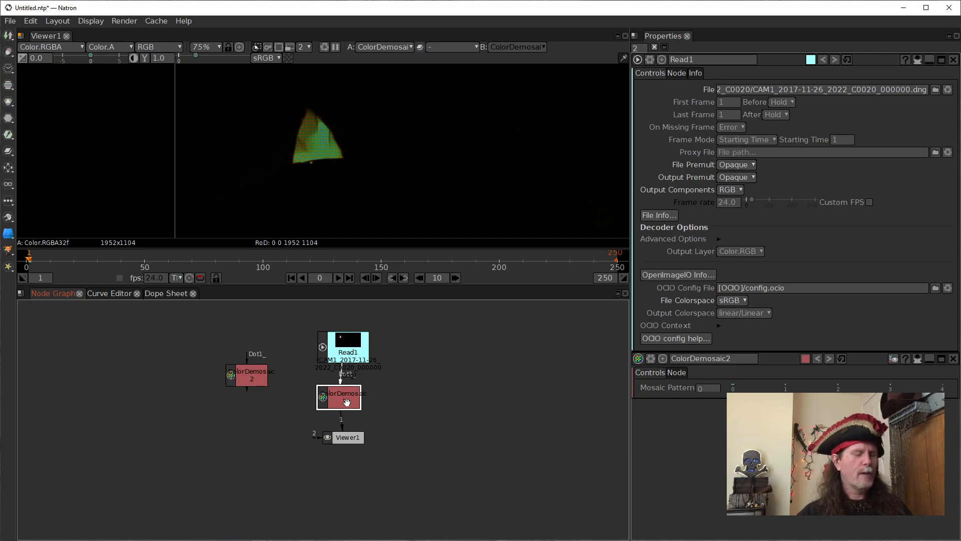
{"action": "key", "text": "Tab"}
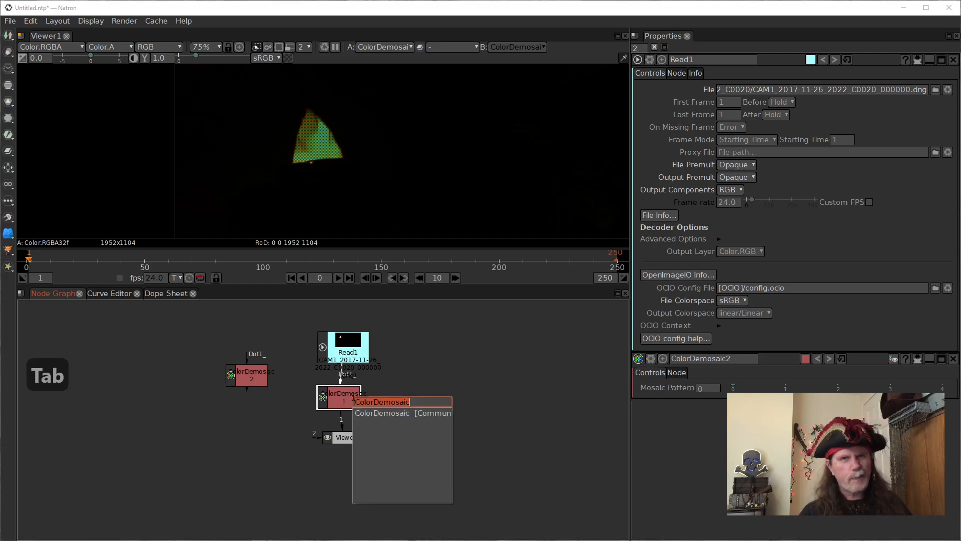
{"action": "type", "text": "blud"}
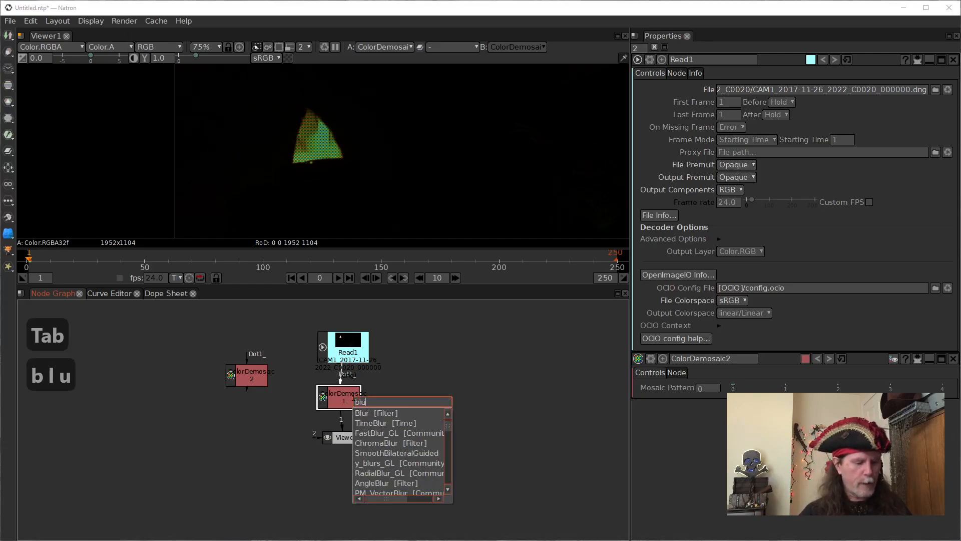
{"action": "key", "text": "BackSpace"}
{"action": "type", "text": "r"}
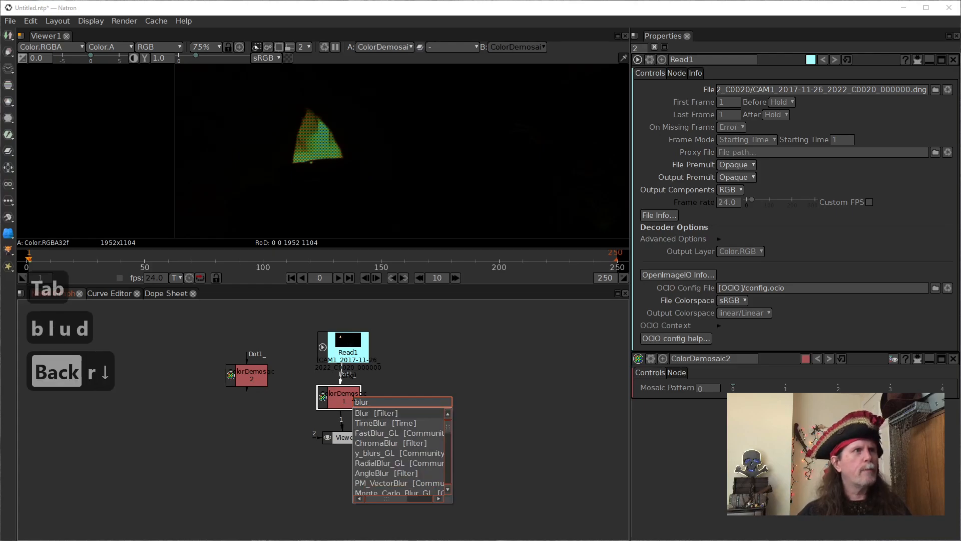
{"action": "key", "text": "Down"}
{"action": "key", "text": "Return"}
Set the Blur1 node's size to 6
{"action": "left_click", "coordinate": [709, 100]}
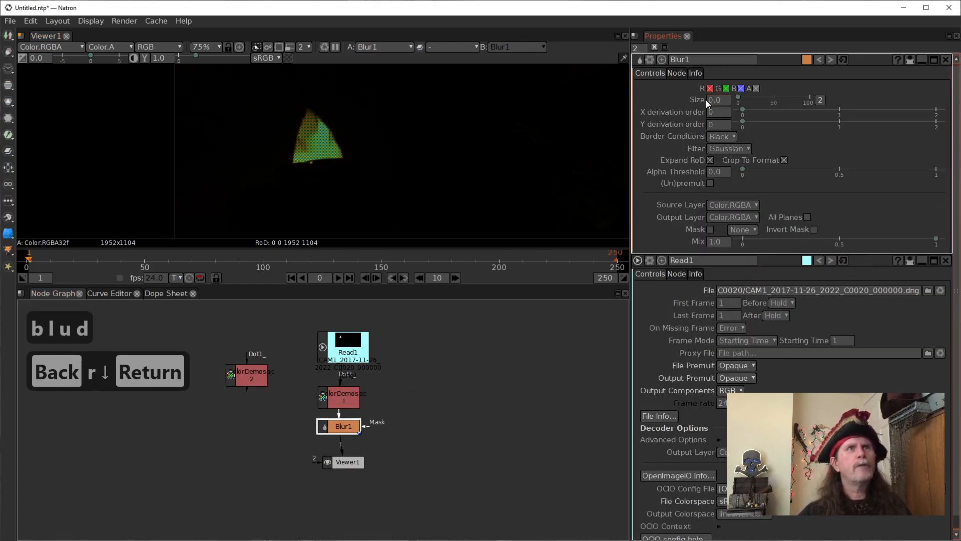
{"action": "type", "text": "6"}
{"action": "key", "text": "Return"}
{"action": "left_click", "coordinate": [432, 394]}
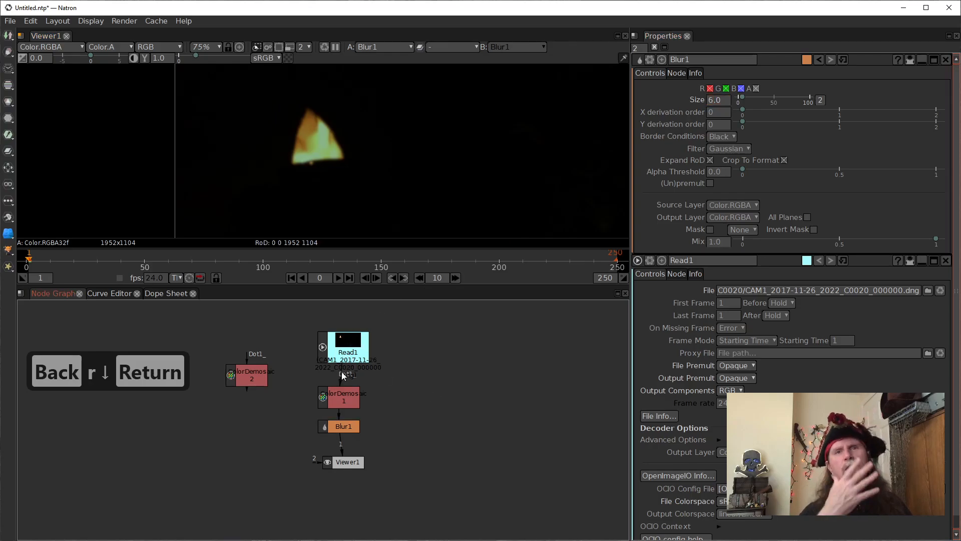
Nudge ColorDemosaic1 slightly left and raise its Mosaic Pattern one value at a time up to 3
{"action": "left_click", "coordinate": [346, 403]}
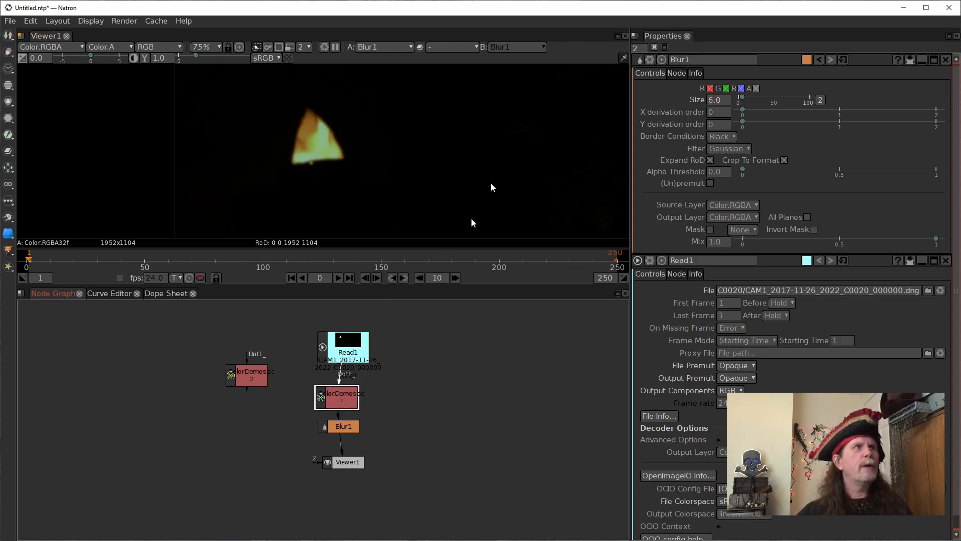
{"action": "left_click_drag", "start_coordinate": [344, 399], "coordinate": [341, 399]}
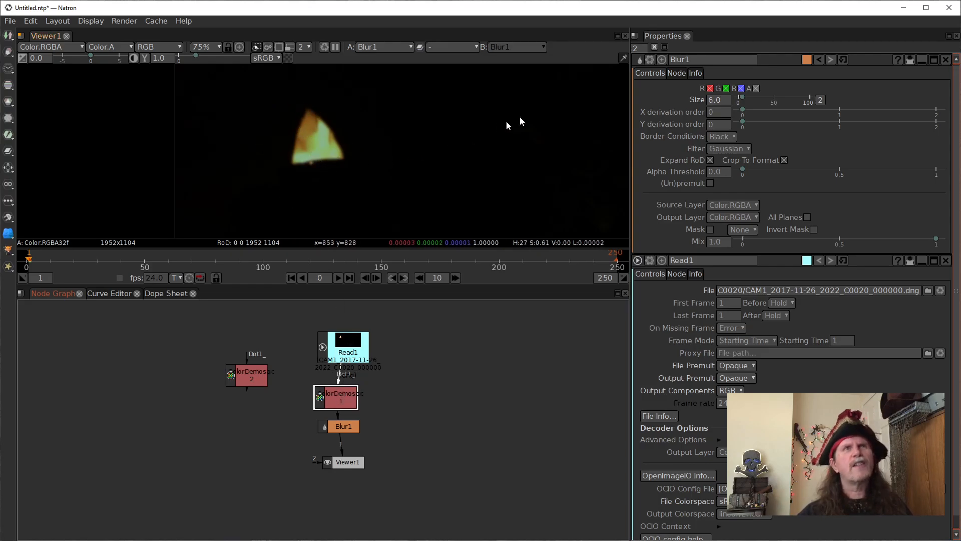
{"action": "left_click", "coordinate": [349, 354]}
{"action": "double_click", "coordinate": [337, 397]}
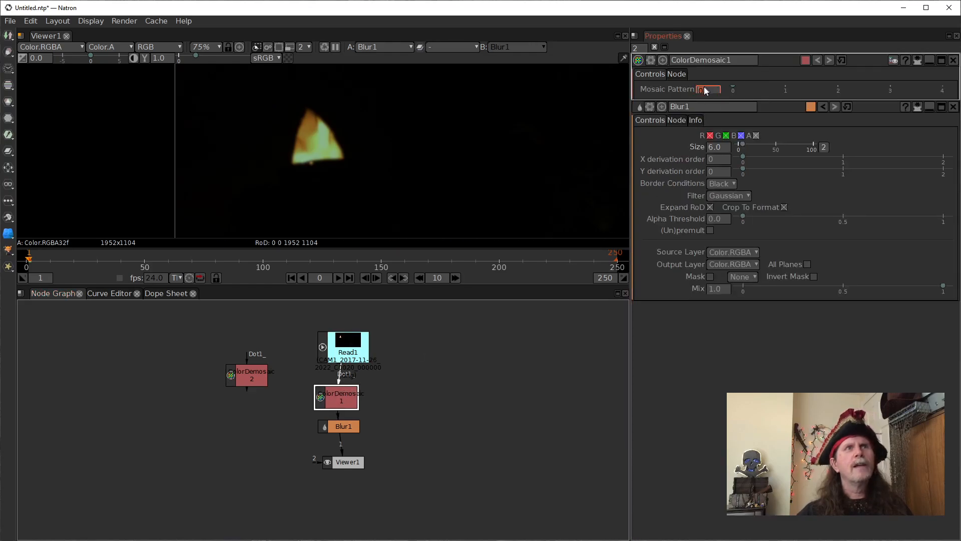
{"action": "scroll", "coordinate": [698, 92], "scroll_direction": "up", "scroll_amount": 1}
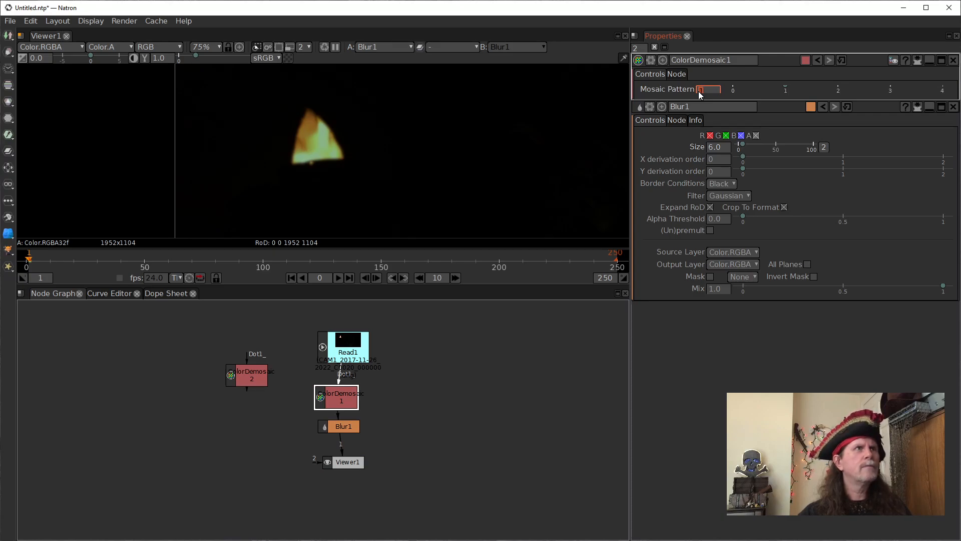
{"action": "scroll", "coordinate": [698, 92], "scroll_direction": "up", "scroll_amount": 1}
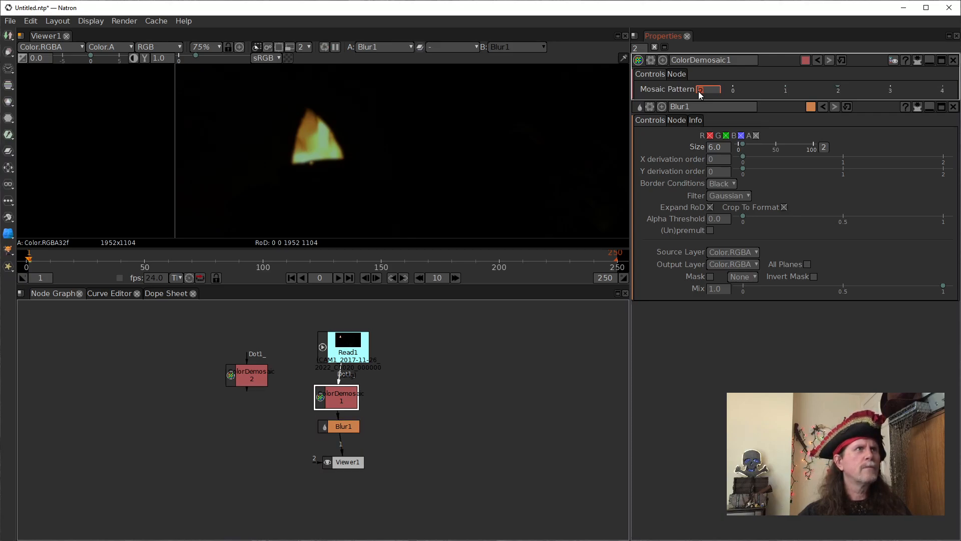
{"action": "scroll", "coordinate": [698, 92], "scroll_direction": "up", "scroll_amount": 1}
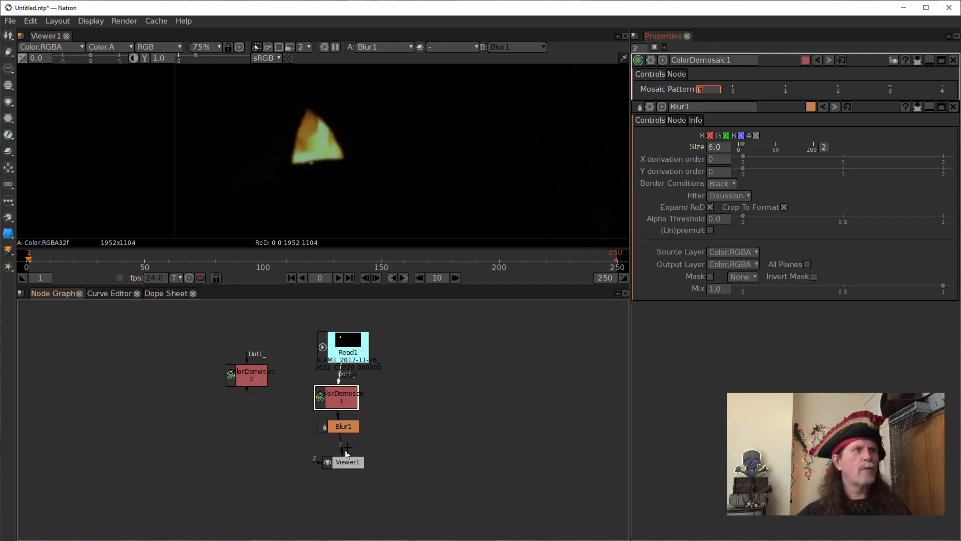
Disable Blur1 and inspect the mosaic pixels of the bright triangle at about 1160% magnification
{"action": "left_click", "coordinate": [344, 427]}
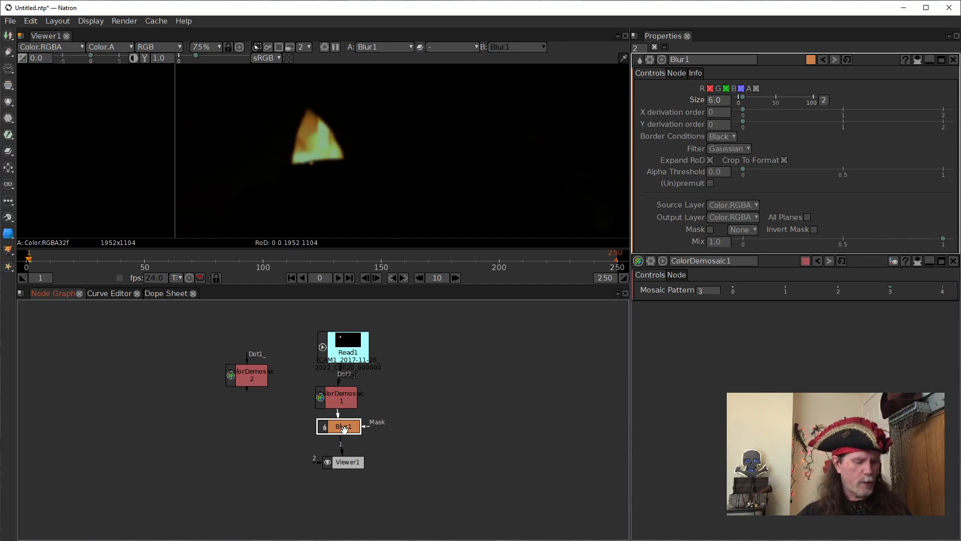
{"action": "key", "text": "d"}
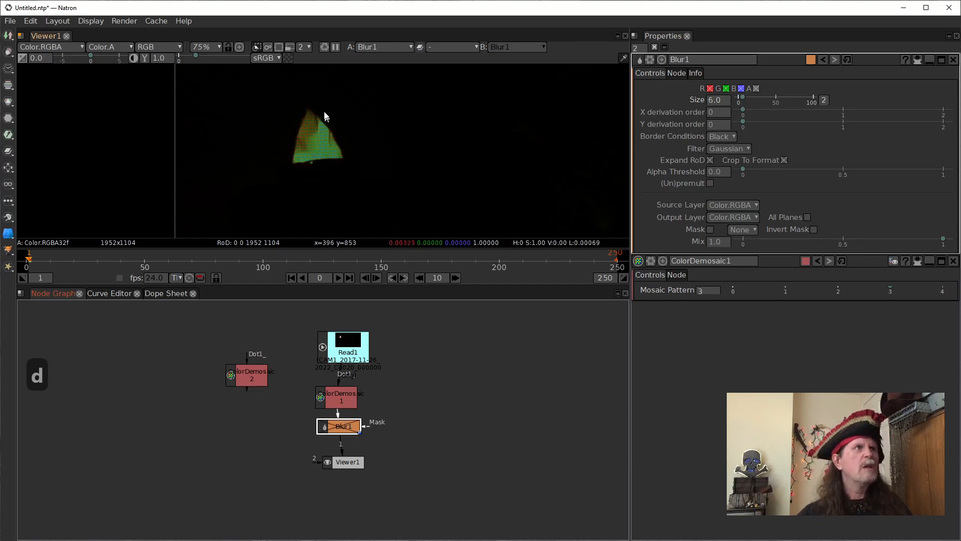
{"action": "scroll", "coordinate": [323, 125], "scroll_direction": "up", "scroll_amount": 10}
{"action": "scroll", "coordinate": [325, 165], "scroll_direction": "up", "scroll_amount": 10}
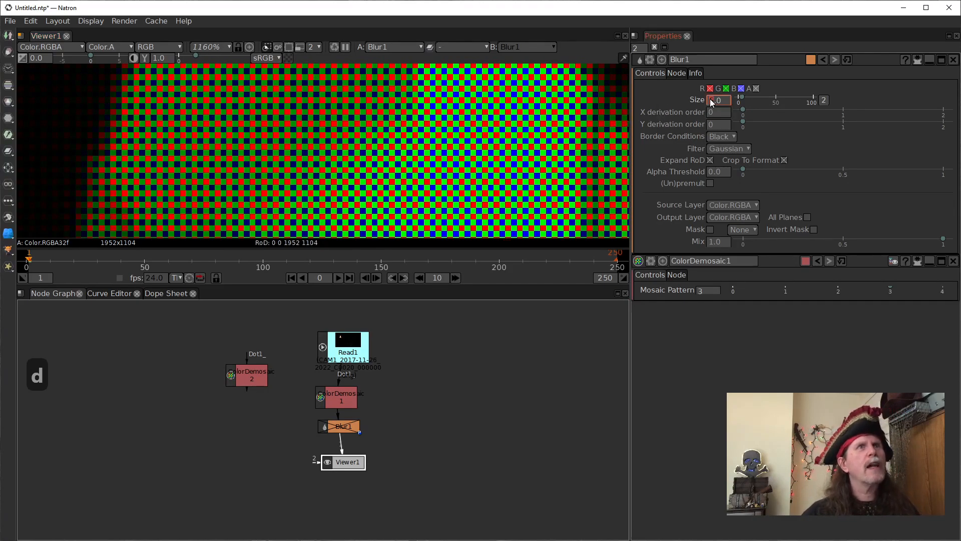
Cycle ColorDemosaic1's Mosaic Pattern through its values to compare the pixel shifts, leaving it at 1
{"action": "left_click", "coordinate": [701, 291]}
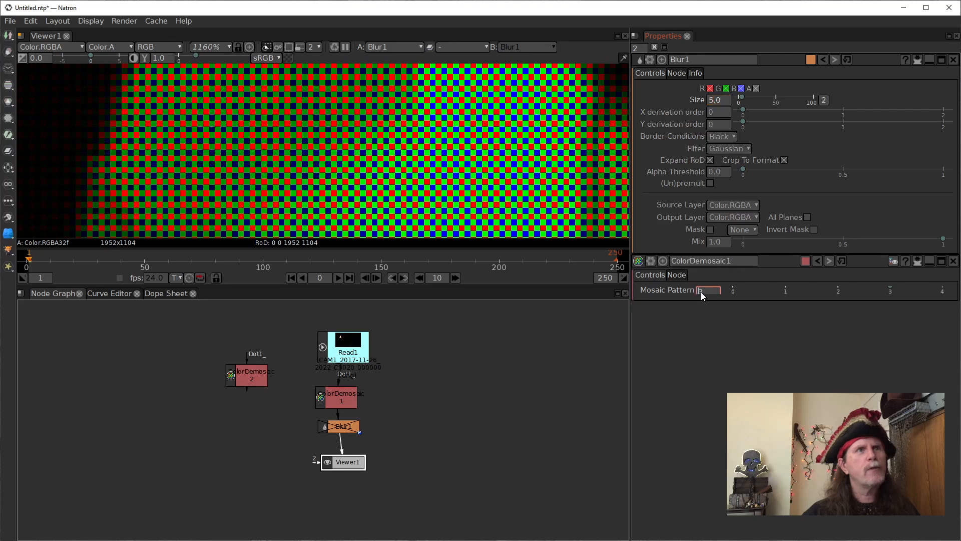
{"action": "scroll", "coordinate": [699, 293], "scroll_direction": "down", "scroll_amount": 3}
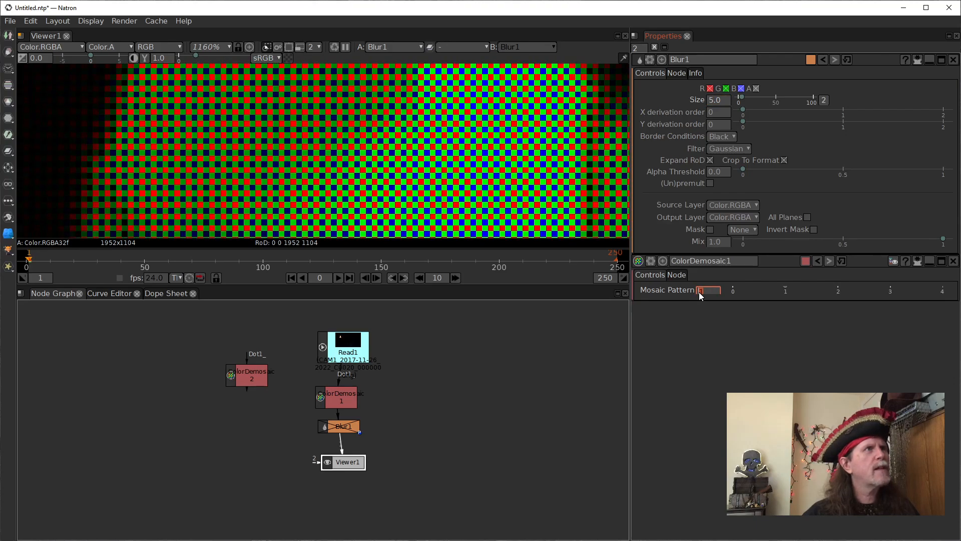
{"action": "scroll", "coordinate": [699, 292], "scroll_direction": "up", "scroll_amount": 3}
{"action": "scroll", "coordinate": [699, 292], "scroll_direction": "down", "scroll_amount": 3}
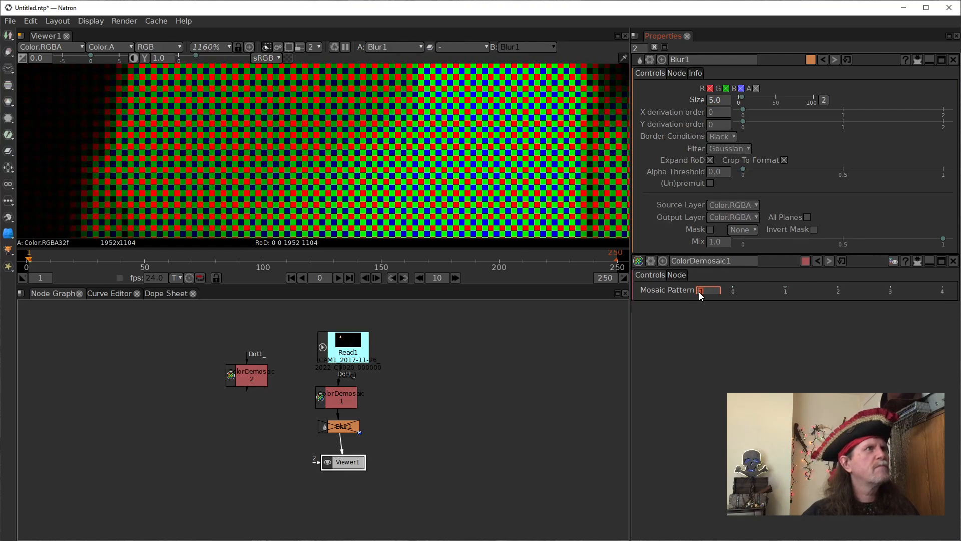
{"action": "scroll", "coordinate": [699, 293], "scroll_direction": "up", "scroll_amount": 1}
{"action": "left_click", "coordinate": [425, 398]}
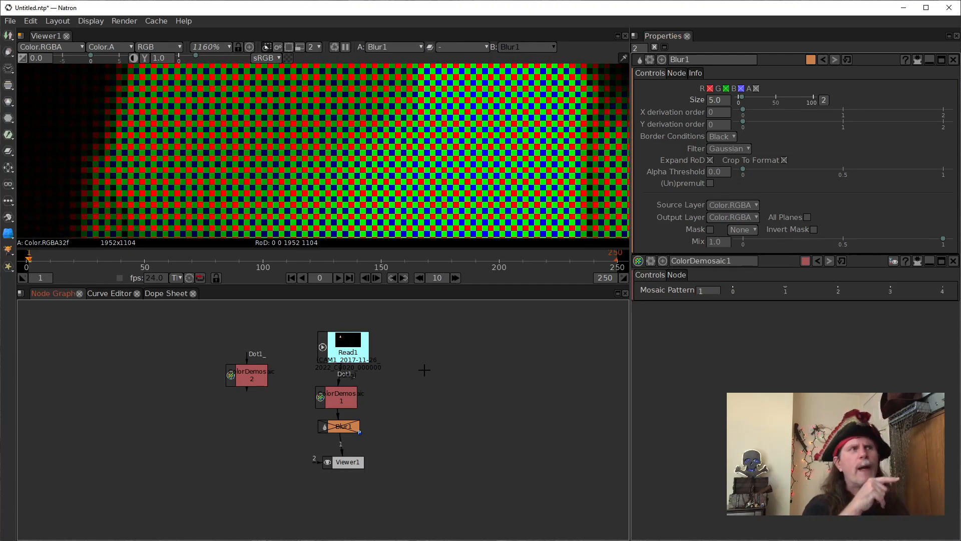
Delete the Read, Blur and both ColorDemosaic nodes, keeping only Viewer1 in the node graph
{"action": "left_click_drag", "start_coordinate": [167, 317], "coordinate": [484, 455]}
{"action": "key", "text": "Delete"}
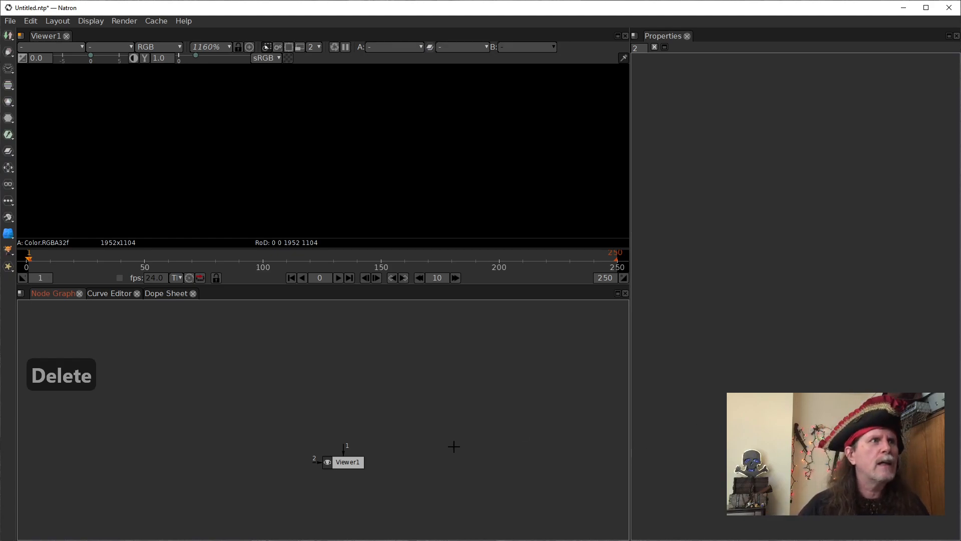
{"action": "left_click_drag", "start_coordinate": [453, 446], "coordinate": [409, 456]}
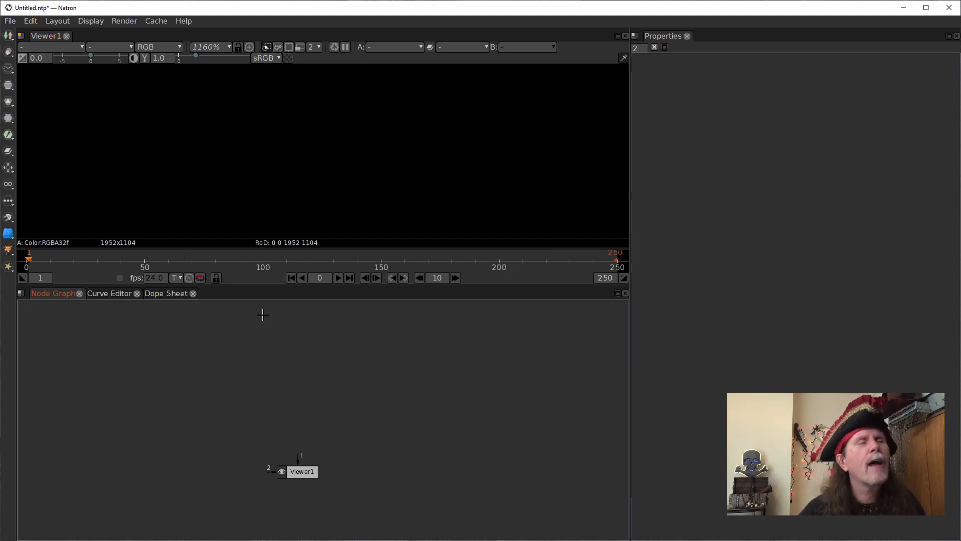
Start opening an existing project and browse to the Live stream folder containing the episode folders
{"action": "left_click", "coordinate": [10, 21]}
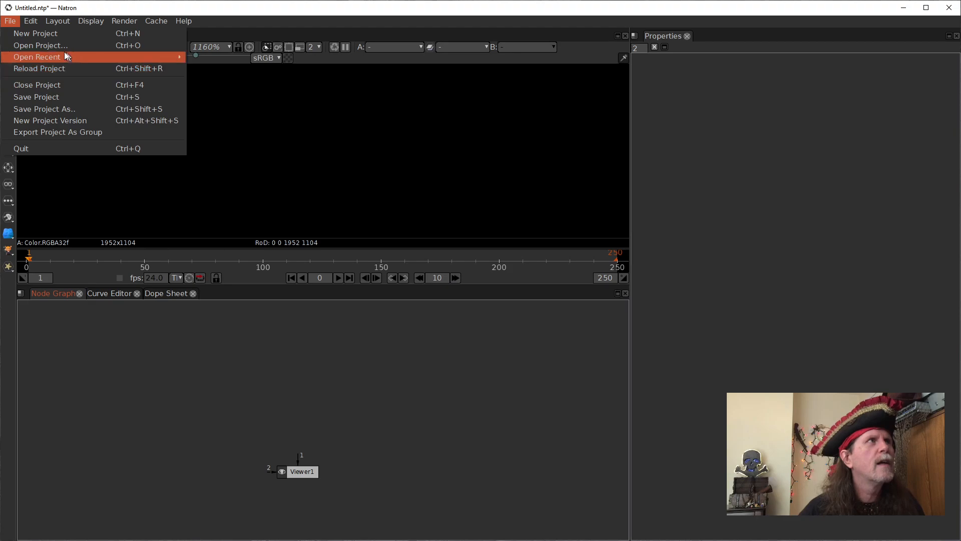
{"action": "mouse_move", "coordinate": [65, 57]}
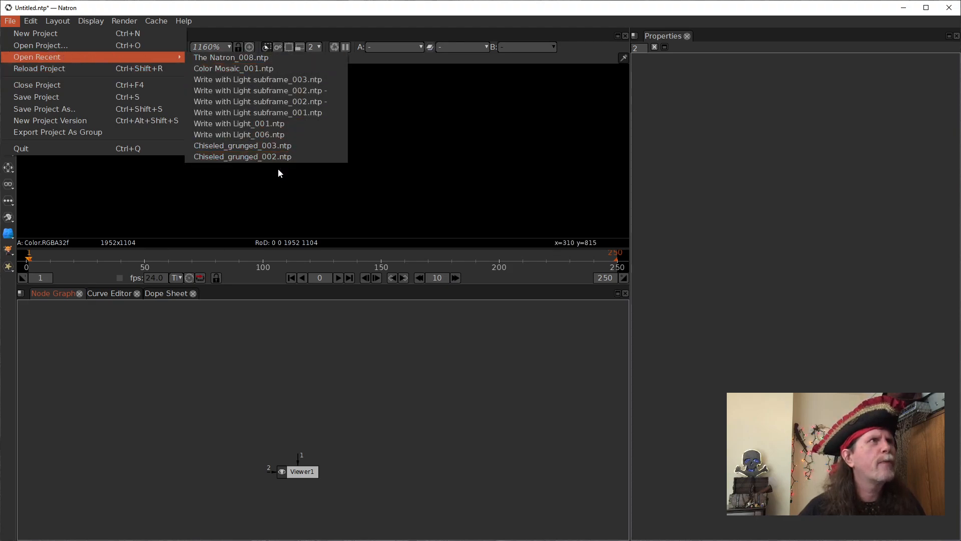
{"action": "left_click", "coordinate": [27, 49]}
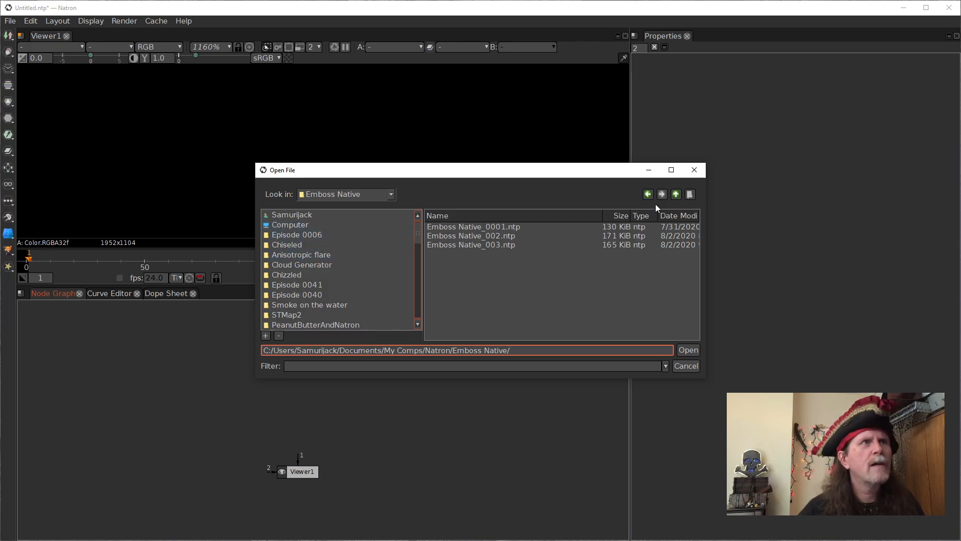
{"action": "left_click", "coordinate": [677, 194]}
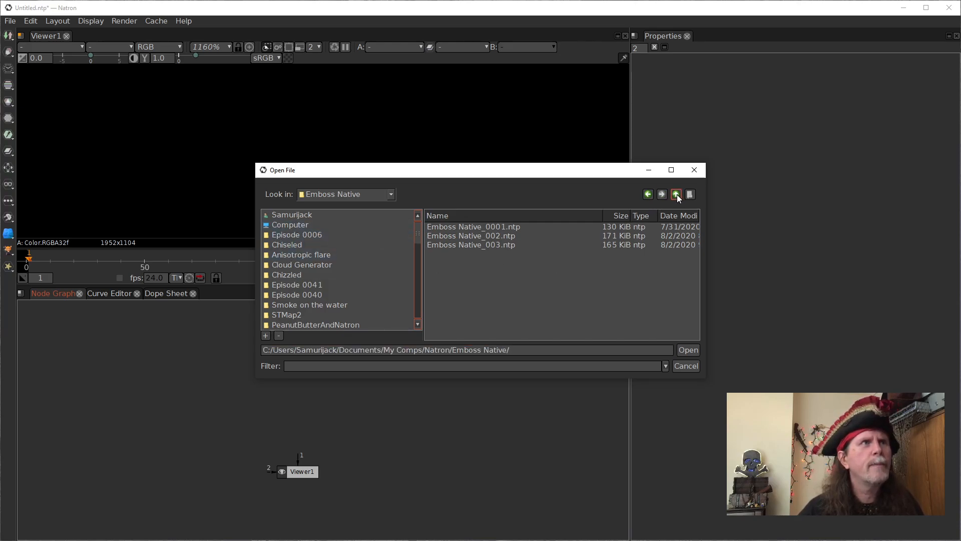
{"action": "left_click", "coordinate": [297, 295]}
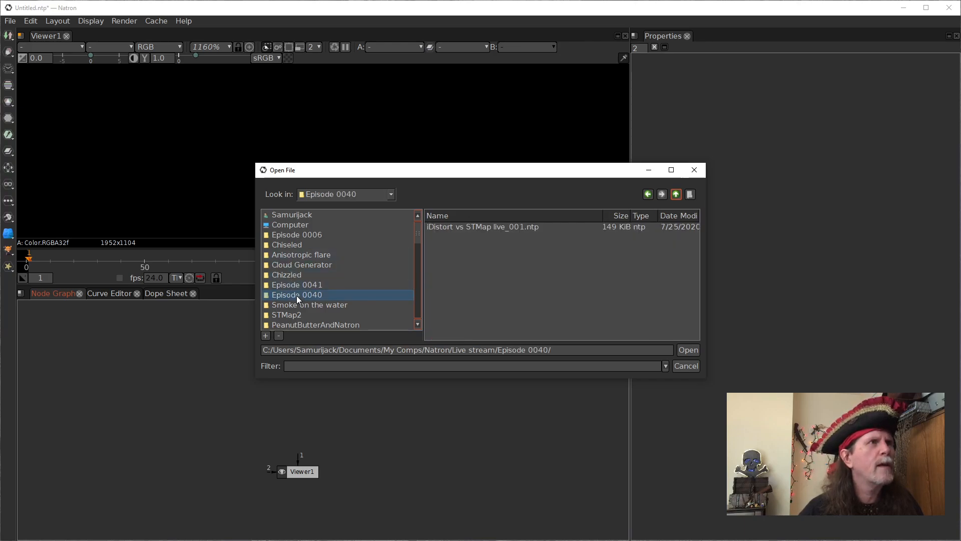
{"action": "left_click", "coordinate": [676, 195]}
{"action": "scroll", "coordinate": [462, 280], "scroll_direction": "down", "scroll_amount": 5}
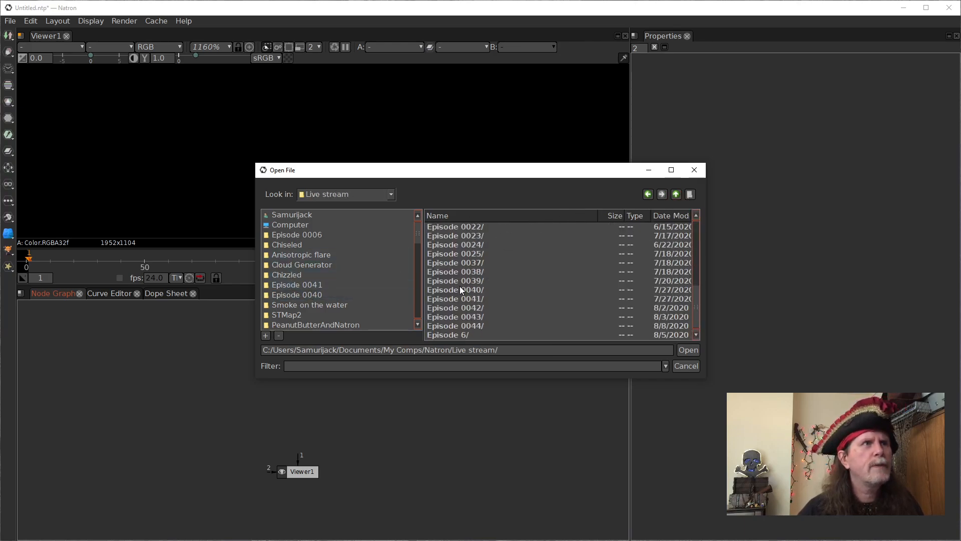
Check the contents of the Episode 0043 and Episode 0042 folders, returning to the Live stream folder
{"action": "double_click", "coordinate": [458, 317]}
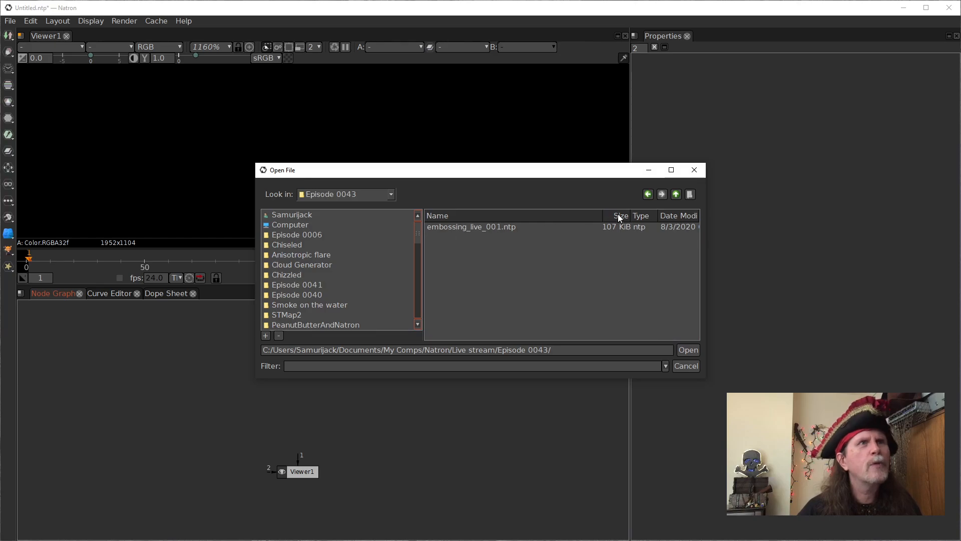
{"action": "left_click", "coordinate": [647, 194]}
{"action": "scroll", "coordinate": [471, 315], "scroll_direction": "down", "scroll_amount": 5}
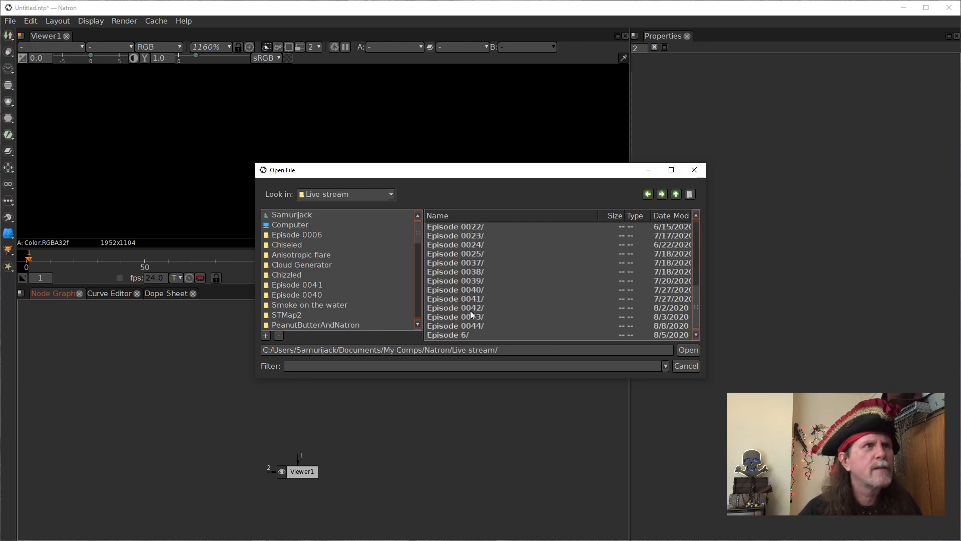
{"action": "double_click", "coordinate": [469, 308]}
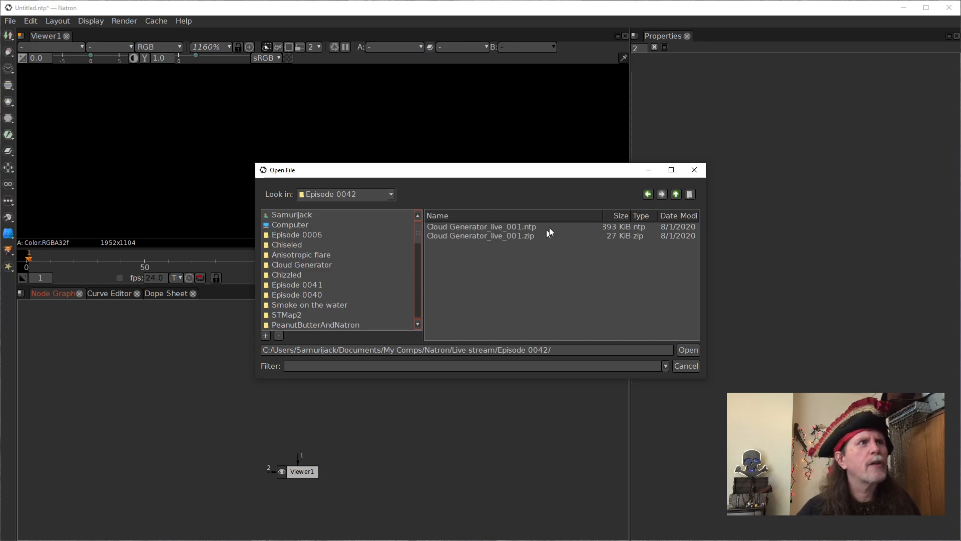
{"action": "left_click", "coordinate": [648, 194]}
{"action": "scroll", "coordinate": [527, 271], "scroll_direction": "down", "scroll_amount": 5}
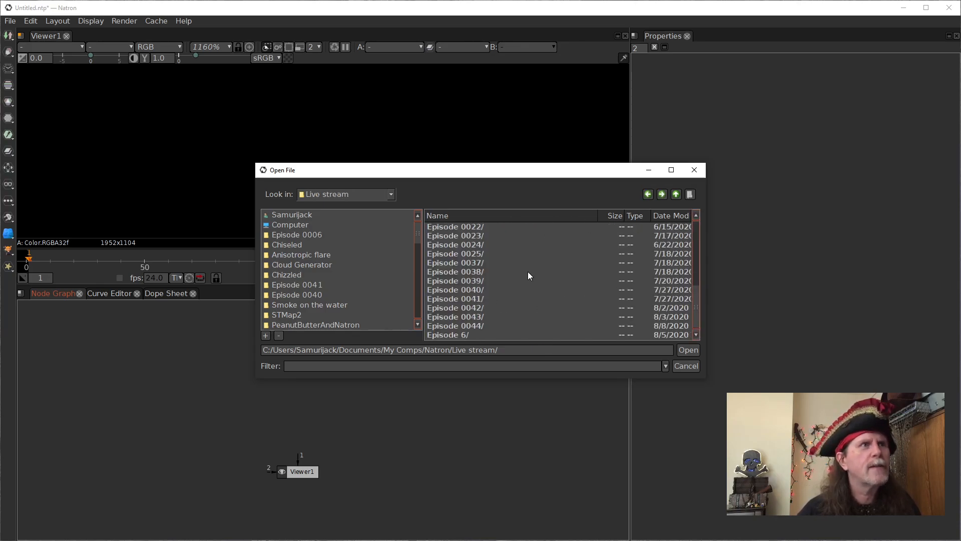
Open the Cloud Generator_live_001.ntp project from the Episode 0044 folder and bring its node tree into view
{"action": "double_click", "coordinate": [470, 323]}
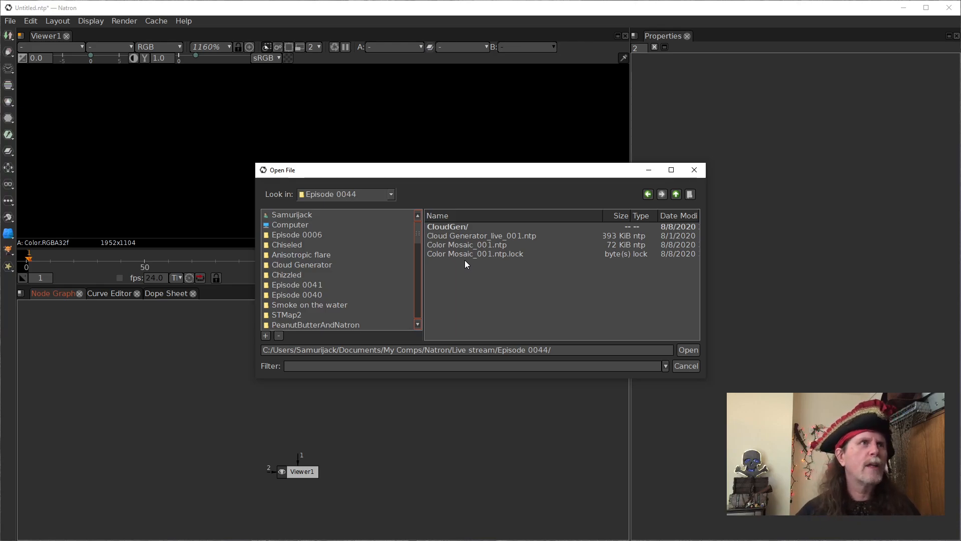
{"action": "left_click", "coordinate": [488, 236]}
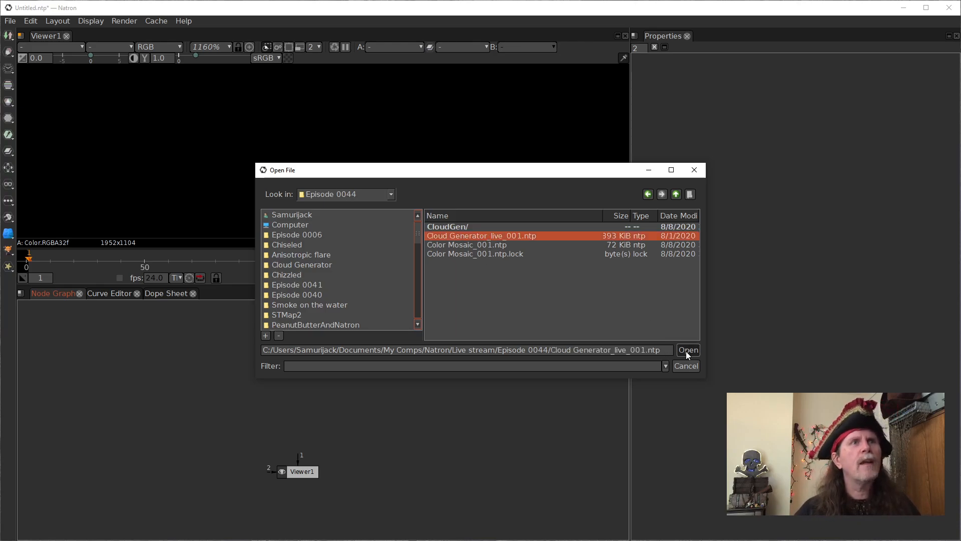
{"action": "left_click", "coordinate": [687, 351]}
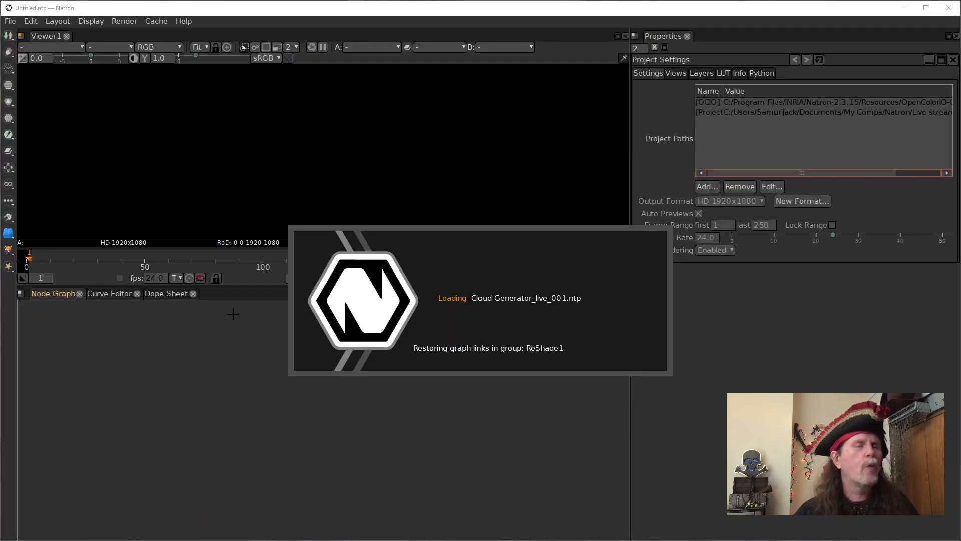
{"action": "scroll", "coordinate": [233, 313], "scroll_direction": "down", "scroll_amount": 6}
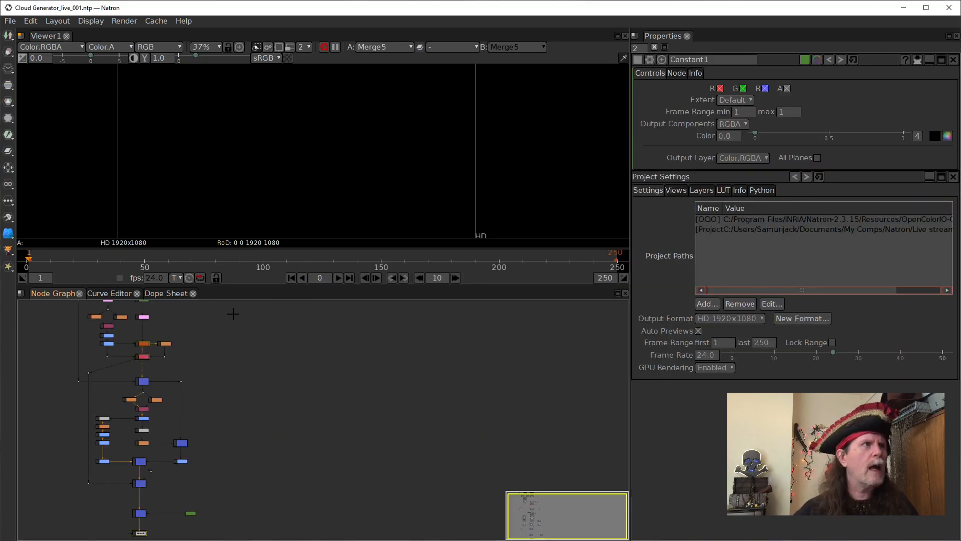
Insert a dot below SeNoise1 that feeds both the side dot and the Blur branch, with SeNoise1 raised above it
{"action": "left_click_drag", "start_coordinate": [251, 384], "coordinate": [311, 403]}
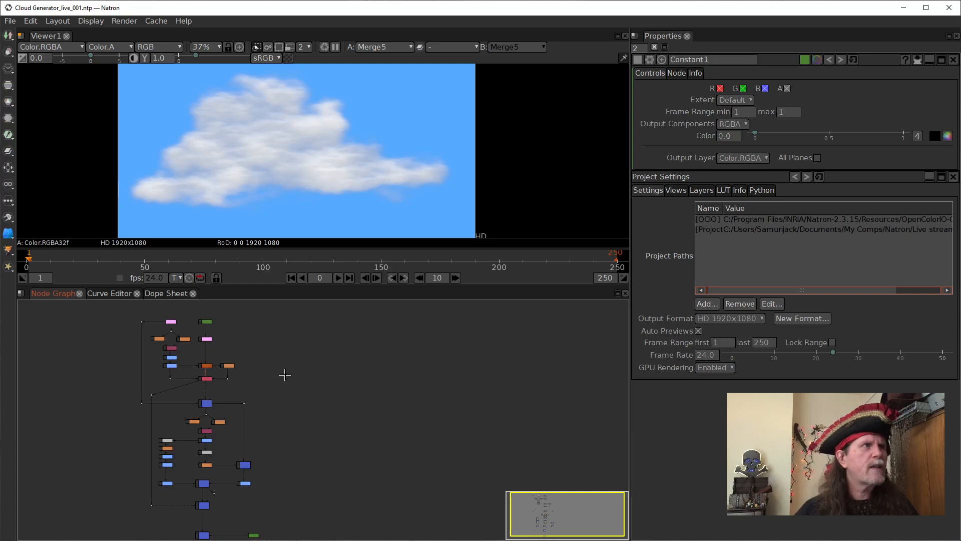
{"action": "scroll", "coordinate": [284, 375], "scroll_direction": "up", "scroll_amount": 4}
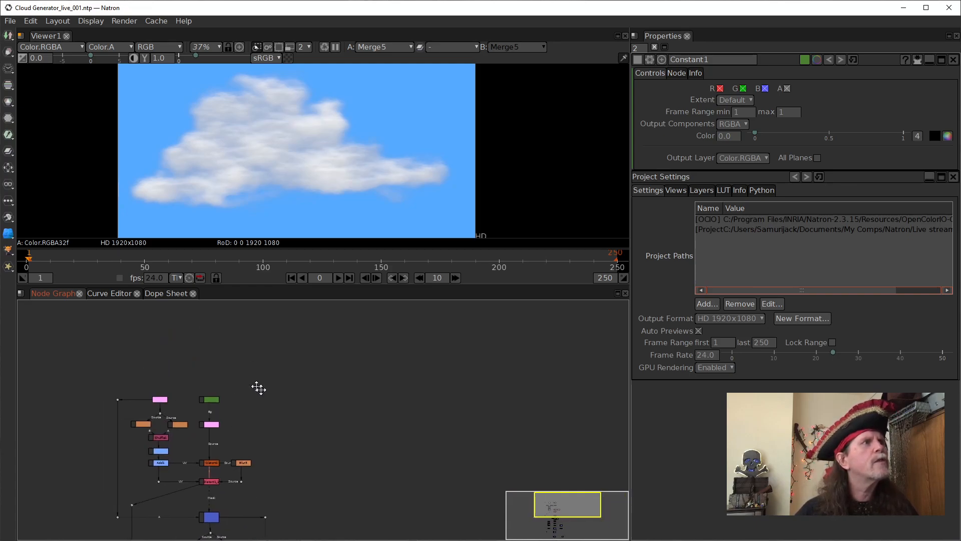
{"action": "scroll", "coordinate": [240, 451], "scroll_direction": "up", "scroll_amount": 2}
{"action": "scroll", "coordinate": [239, 470], "scroll_direction": "up", "scroll_amount": 2}
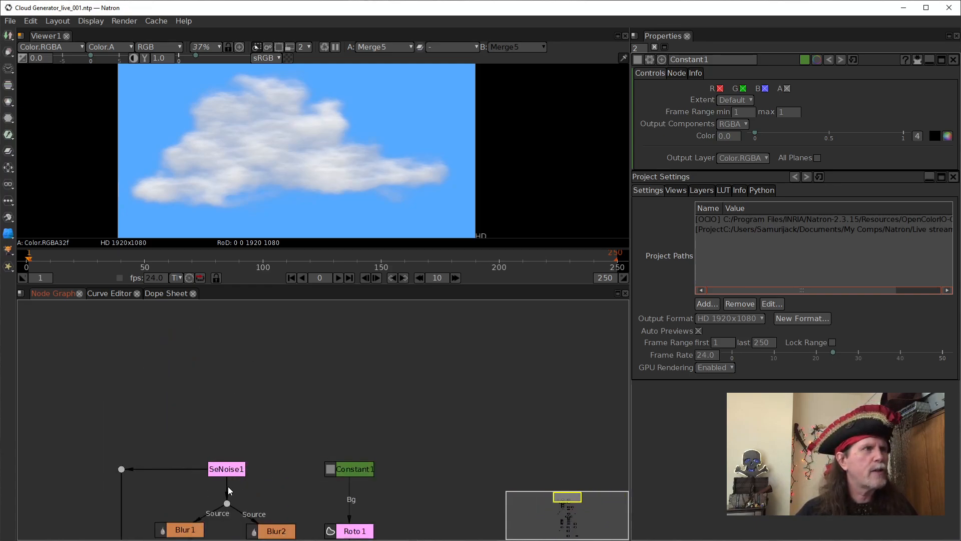
{"action": "scroll", "coordinate": [228, 490], "scroll_direction": "up", "scroll_amount": 3}
{"action": "left_click", "coordinate": [217, 463]}
{"action": "scroll", "coordinate": [344, 450], "scroll_direction": "up", "scroll_amount": 1}
{"action": "left_click_drag", "start_coordinate": [345, 450], "coordinate": [336, 373]}
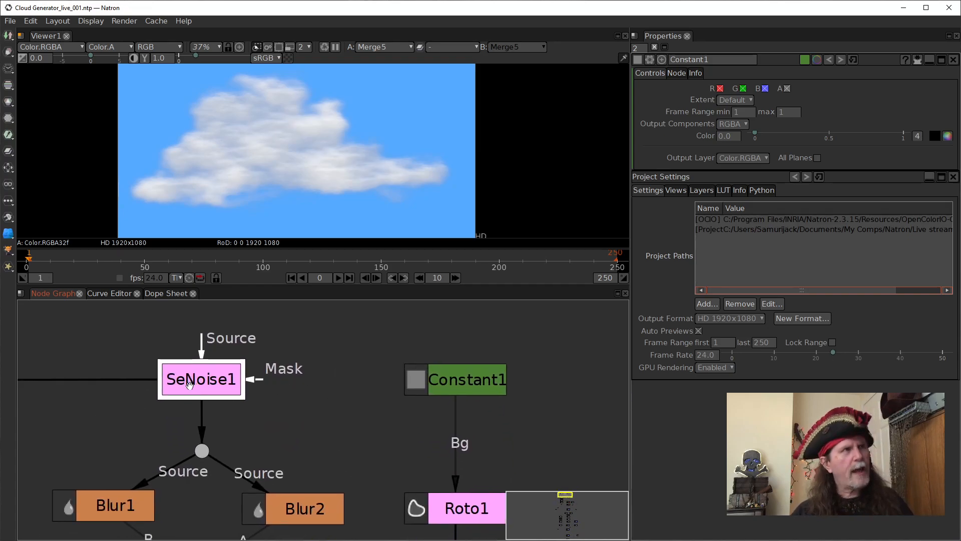
{"action": "scroll", "coordinate": [189, 384], "scroll_direction": "down", "scroll_amount": 1}
{"action": "scroll", "coordinate": [290, 390], "scroll_direction": "down", "scroll_amount": 2}
{"action": "scroll", "coordinate": [283, 390], "scroll_direction": "down", "scroll_amount": 2}
{"action": "left_click_drag", "start_coordinate": [287, 392], "coordinate": [258, 362]}
{"action": "left_click_drag", "start_coordinate": [261, 471], "coordinate": [261, 448]}
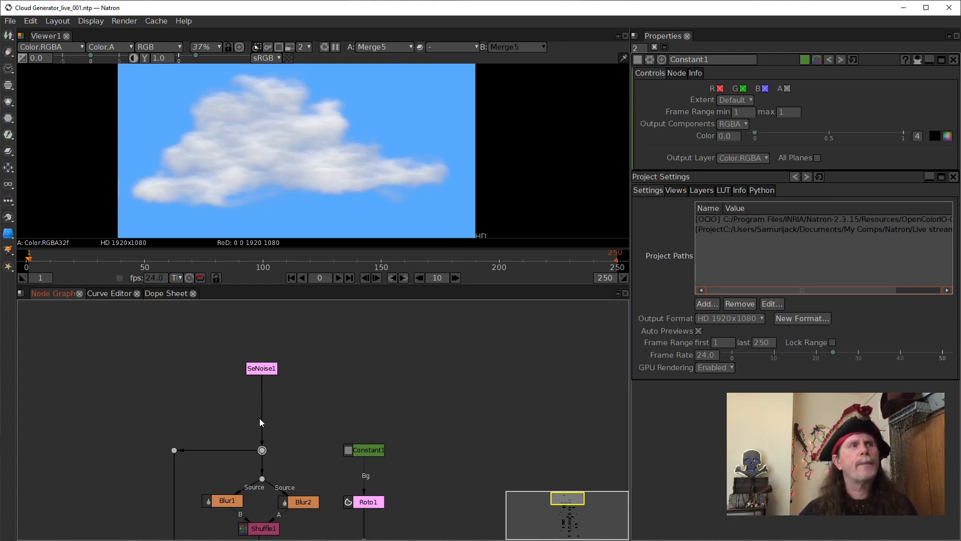
Open SeNoise1's properties and move the node higher and to the left of the junction dot
{"action": "left_click", "coordinate": [268, 374]}
{"action": "double_click", "coordinate": [268, 374]}
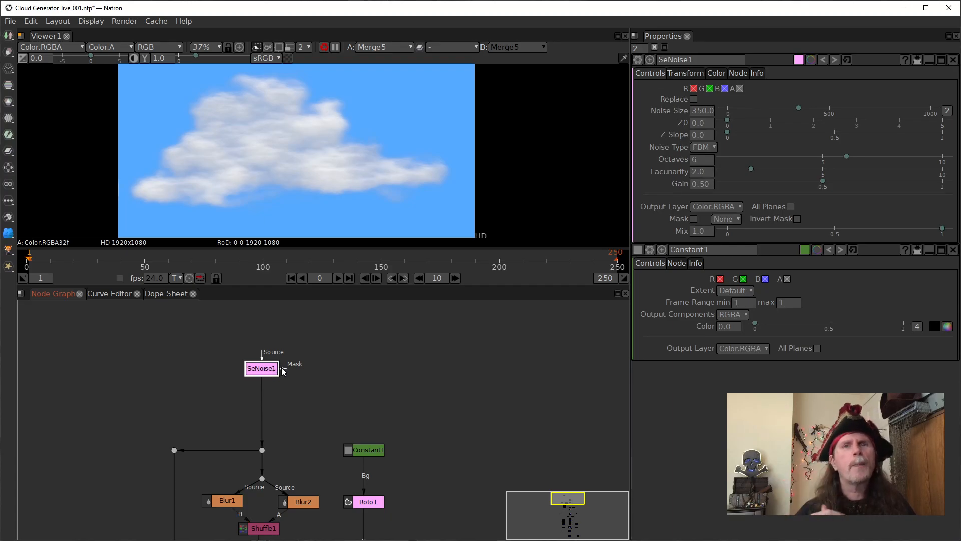
{"action": "left_click_drag", "start_coordinate": [261, 369], "coordinate": [260, 345]}
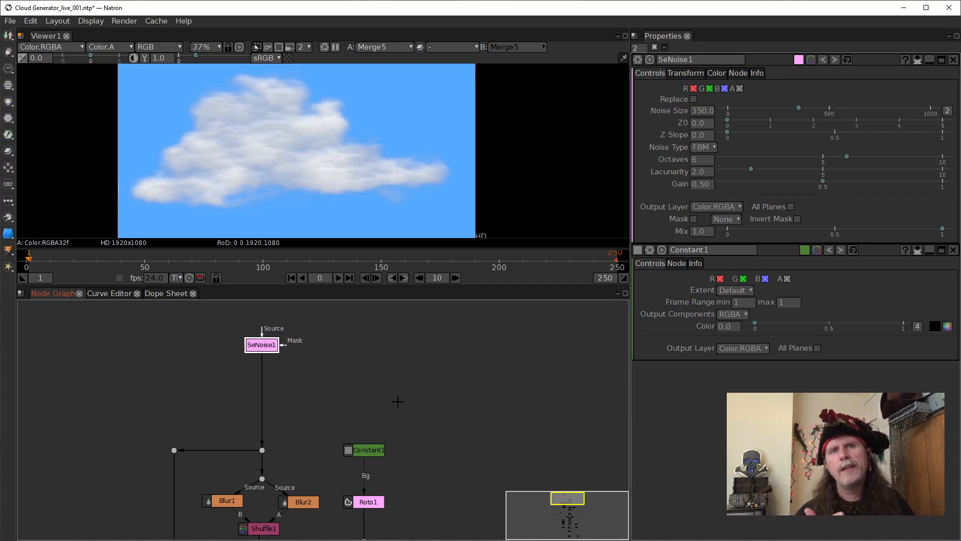
{"action": "left_click_drag", "start_coordinate": [260, 344], "coordinate": [207, 349]}
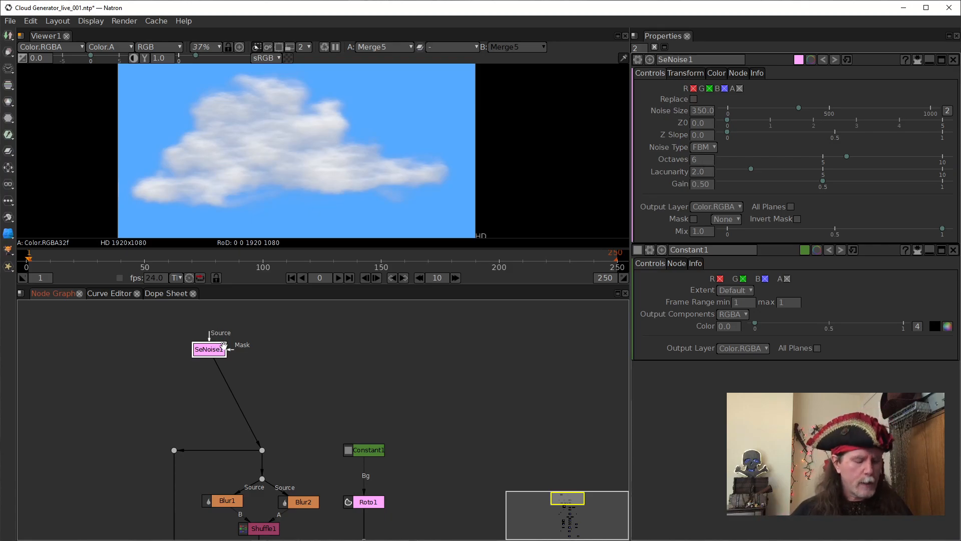
Add a Switch node after SeNoise1 and enable its Automatic option
{"action": "key", "text": "Tab"}
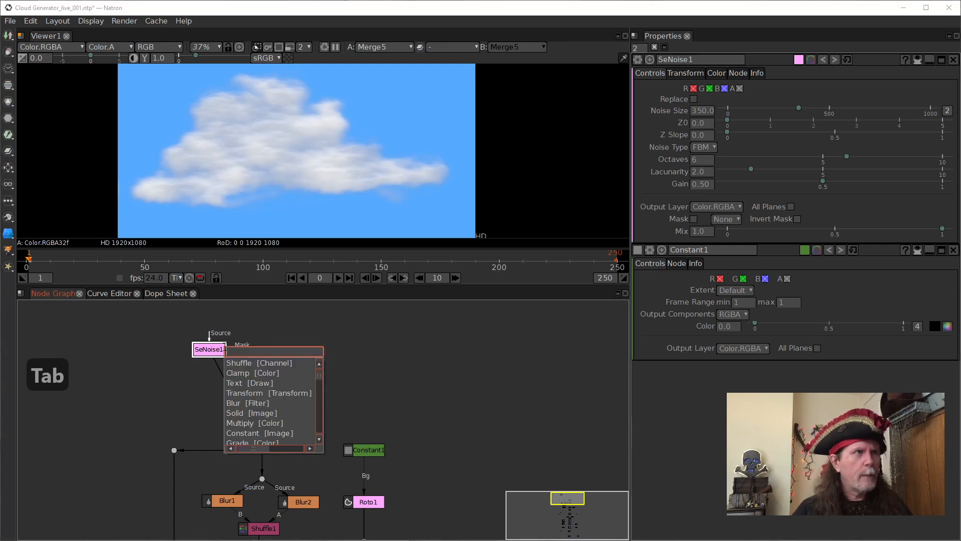
{"action": "type", "text": "sw"}
{"action": "key", "text": "Down"}
{"action": "key", "text": "Return"}
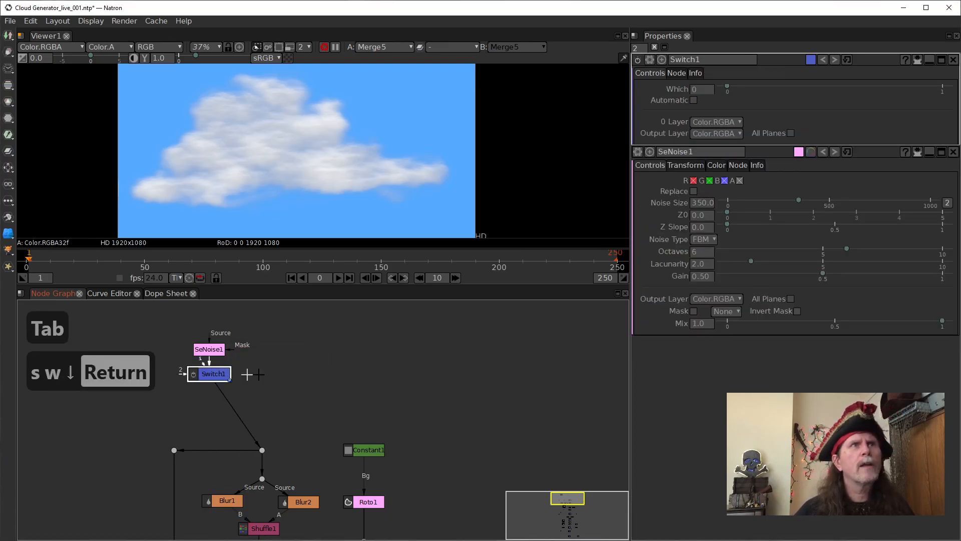
{"action": "left_click", "coordinate": [694, 100]}
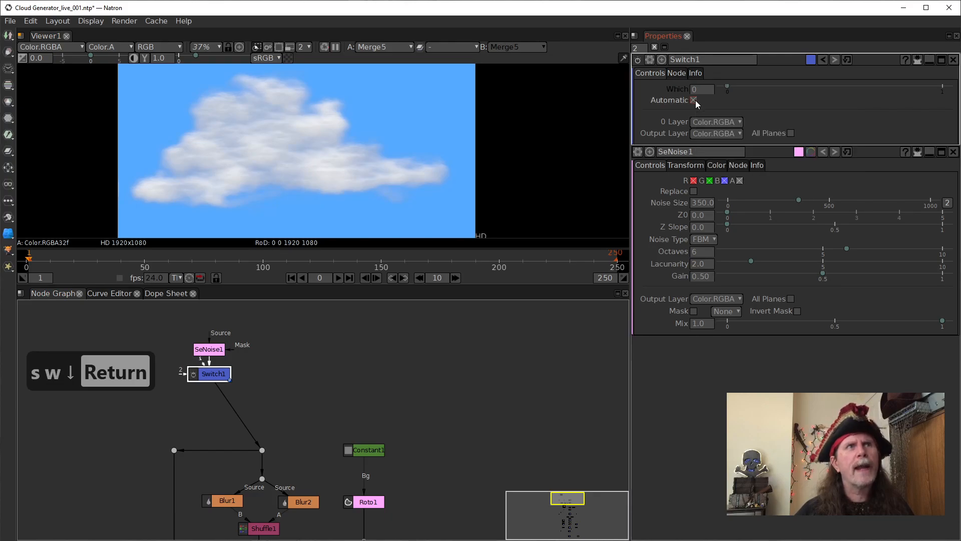
Place Switch1 directly above the junction dot and line SeNoise1 up horizontally to its left
{"action": "left_click_drag", "start_coordinate": [210, 373], "coordinate": [274, 378]}
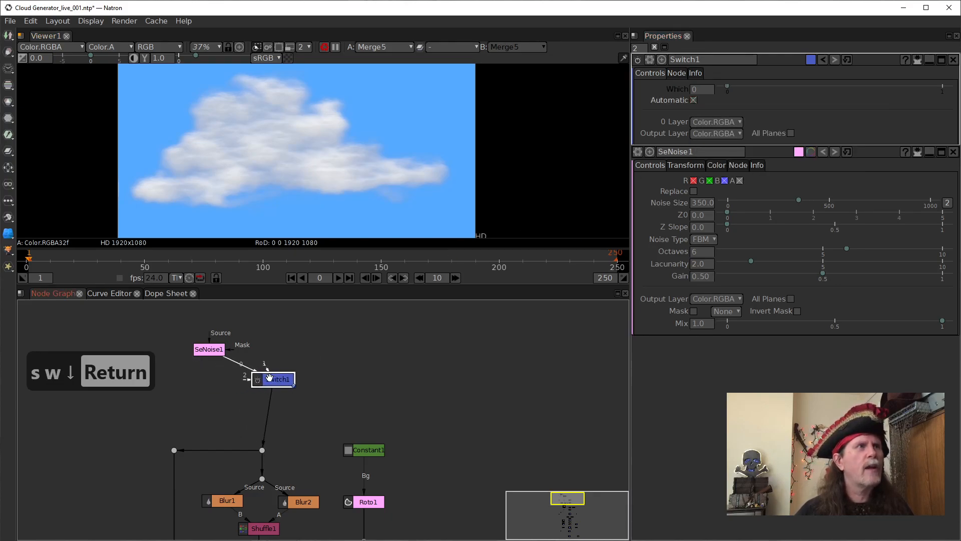
{"action": "left_click_drag", "start_coordinate": [195, 350], "coordinate": [147, 371]}
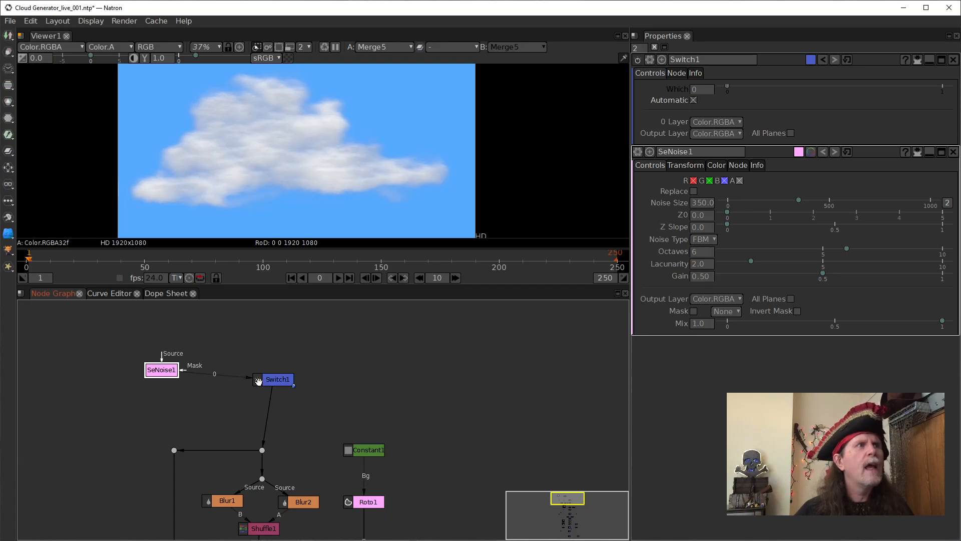
{"action": "left_click_drag", "start_coordinate": [258, 381], "coordinate": [246, 383]}
{"action": "left_click_drag", "start_coordinate": [158, 371], "coordinate": [158, 383]}
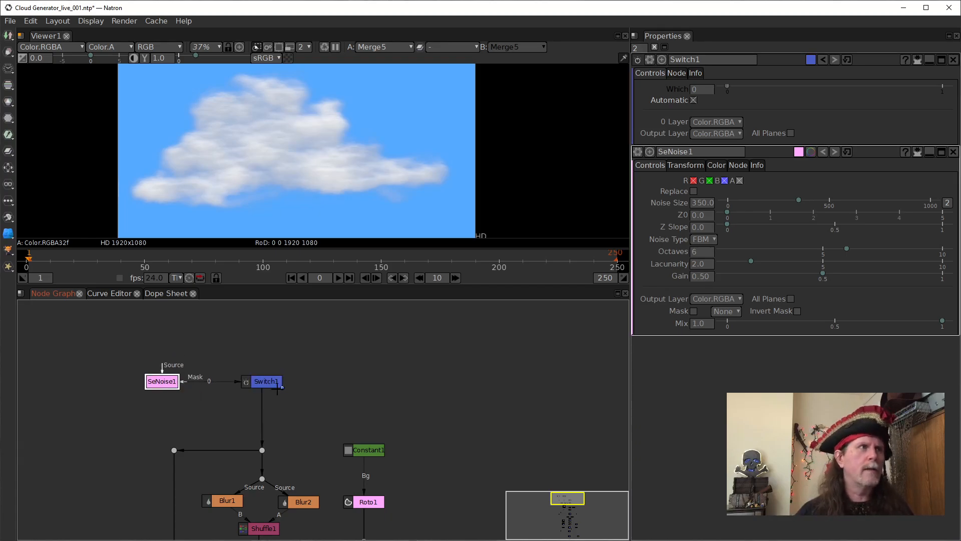
Reconnect SeNoise1 to input 1 of Switch1 and realign the two nodes
{"action": "left_click_drag", "start_coordinate": [215, 379], "coordinate": [176, 381]}
{"action": "left_click", "coordinate": [266, 379]}
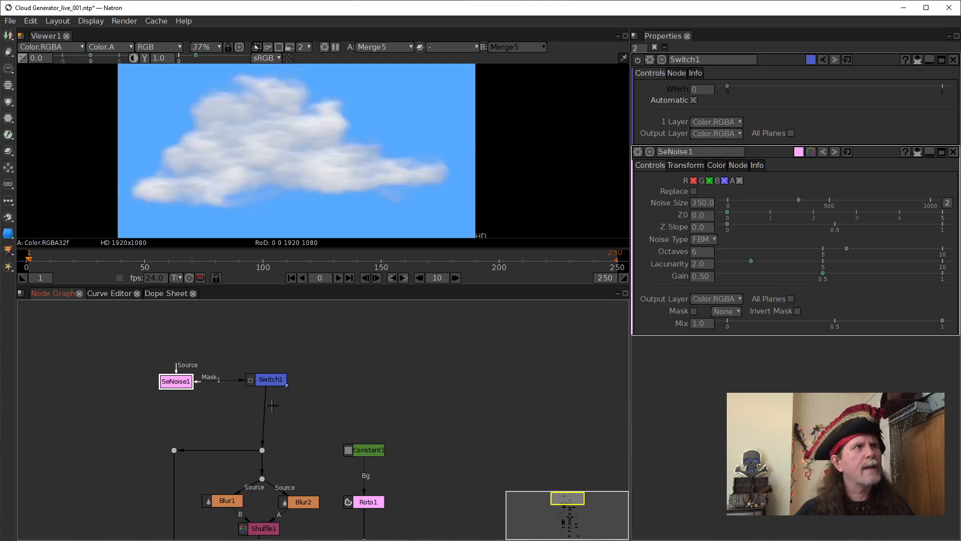
{"action": "mouse_move", "coordinate": [271, 384]}
{"action": "left_mouse_down"}
{"action": "mouse_move", "coordinate": [259, 387]}
{"action": "mouse_move", "coordinate": [271, 385]}
{"action": "left_mouse_up"}
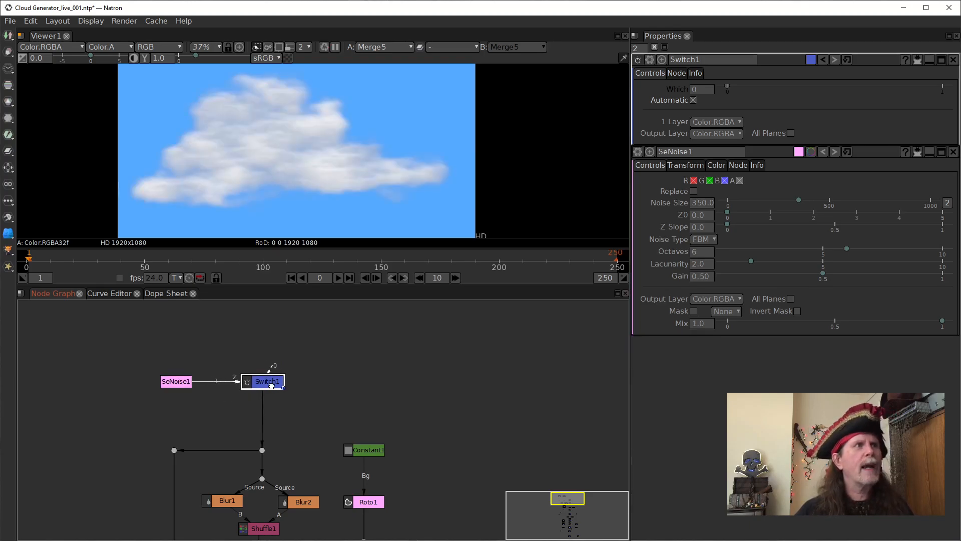
{"action": "left_click_drag", "start_coordinate": [186, 383], "coordinate": [190, 384]}
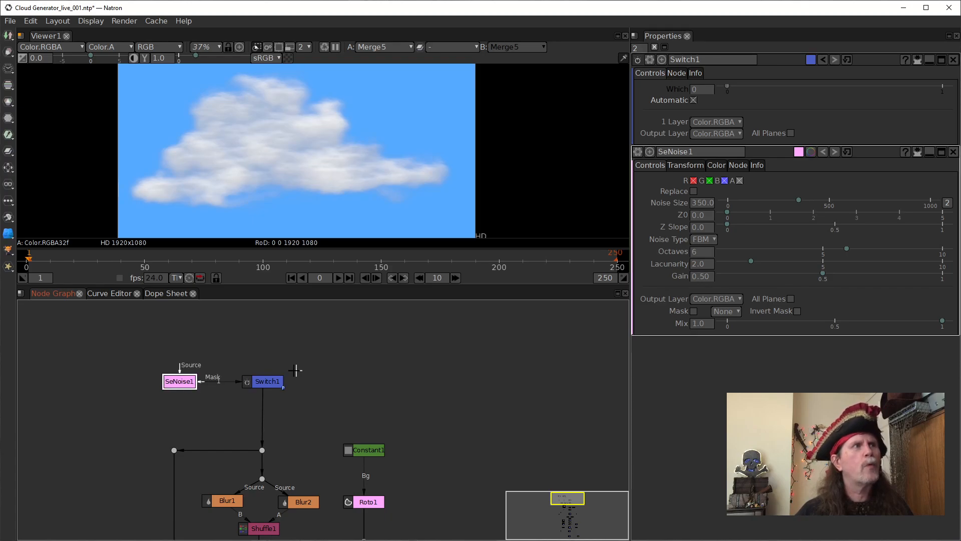
{"action": "left_click", "coordinate": [277, 382]}
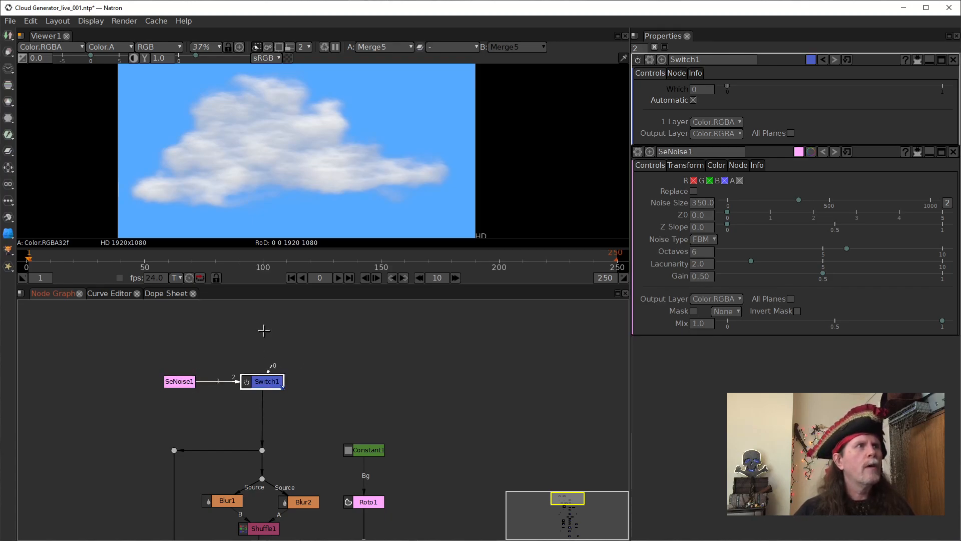
Duplicate SeNoise1, place the copy above Switch1 and connect it to Switch1's input 0
{"action": "left_click", "coordinate": [181, 382]}
{"action": "left_click_drag", "start_coordinate": [257, 344], "coordinate": [244, 414]}
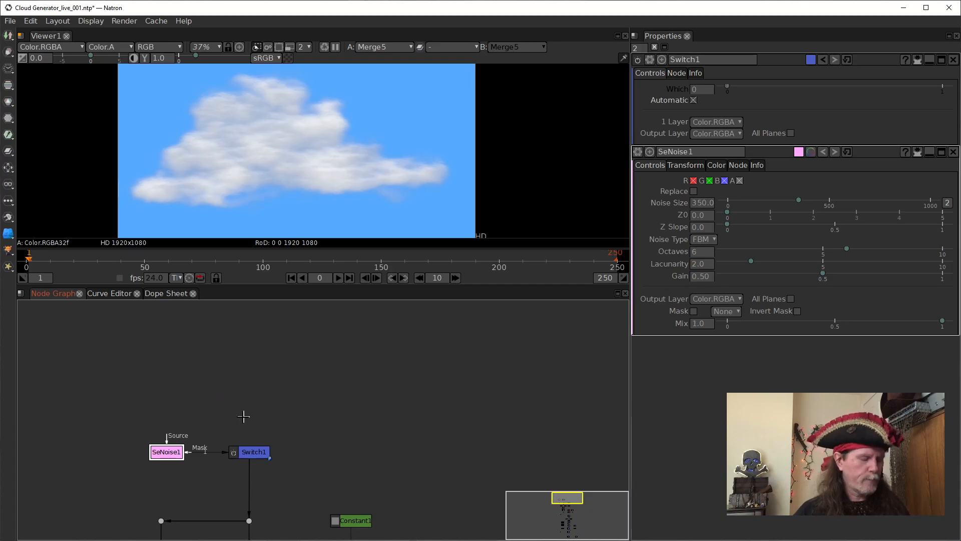
{"action": "key", "text": "alt+d"}
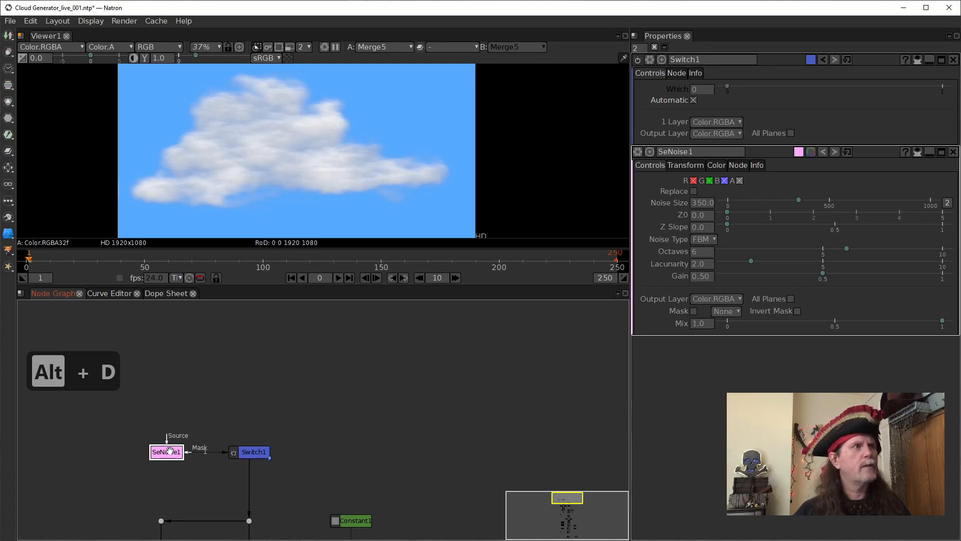
{"action": "key", "text": "alt+c"}
{"action": "left_click_drag", "start_coordinate": [294, 382], "coordinate": [261, 353]}
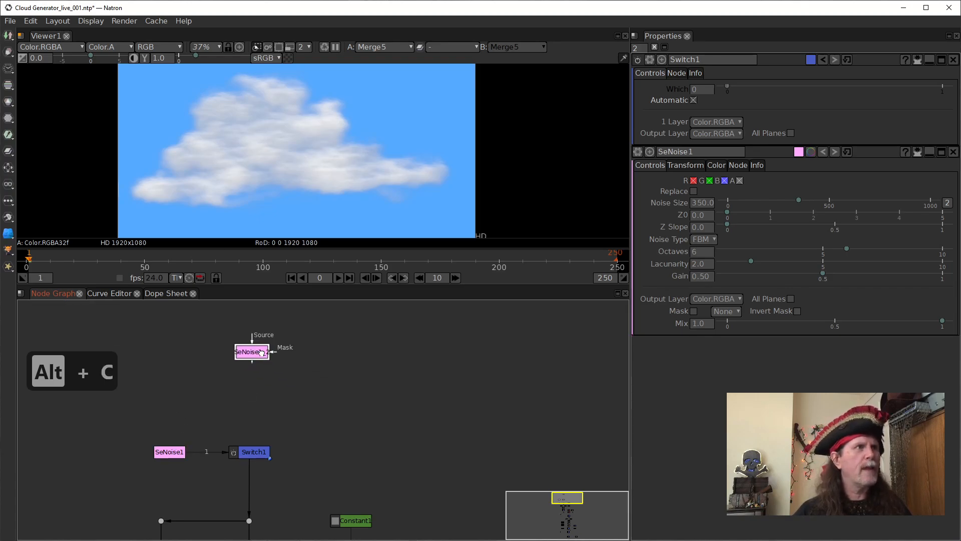
{"action": "left_click_drag", "start_coordinate": [259, 457], "coordinate": [243, 306]}
{"action": "left_click", "coordinate": [177, 451]}
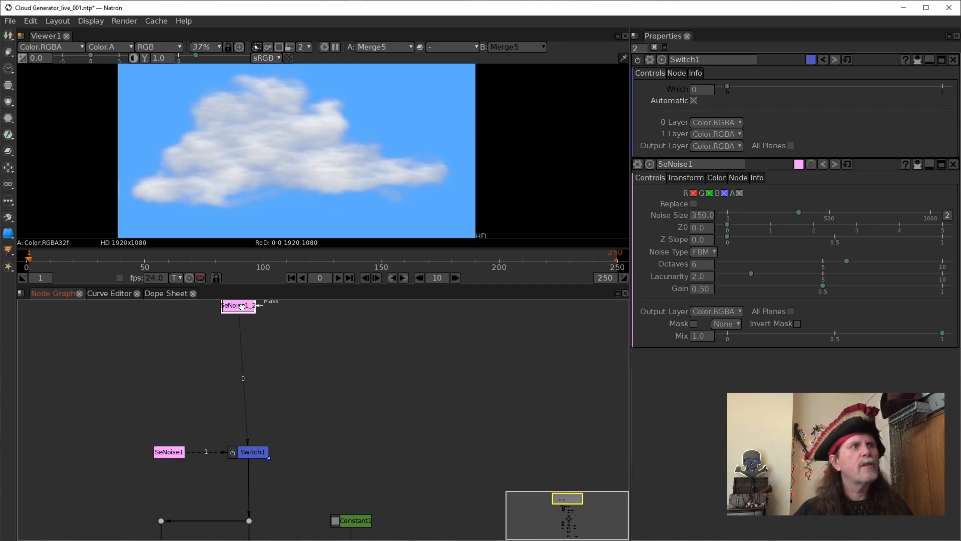
Move Constant1 up to about the duplicate noise node's level and Roto1 below it, roughly level with Switch1
{"action": "left_click_drag", "start_coordinate": [465, 447], "coordinate": [450, 365]}
{"action": "scroll", "coordinate": [411, 422], "scroll_direction": "down", "scroll_amount": 2}
{"action": "left_click_drag", "start_coordinate": [407, 423], "coordinate": [322, 318]}
{"action": "left_click_drag", "start_coordinate": [329, 506], "coordinate": [327, 368]}
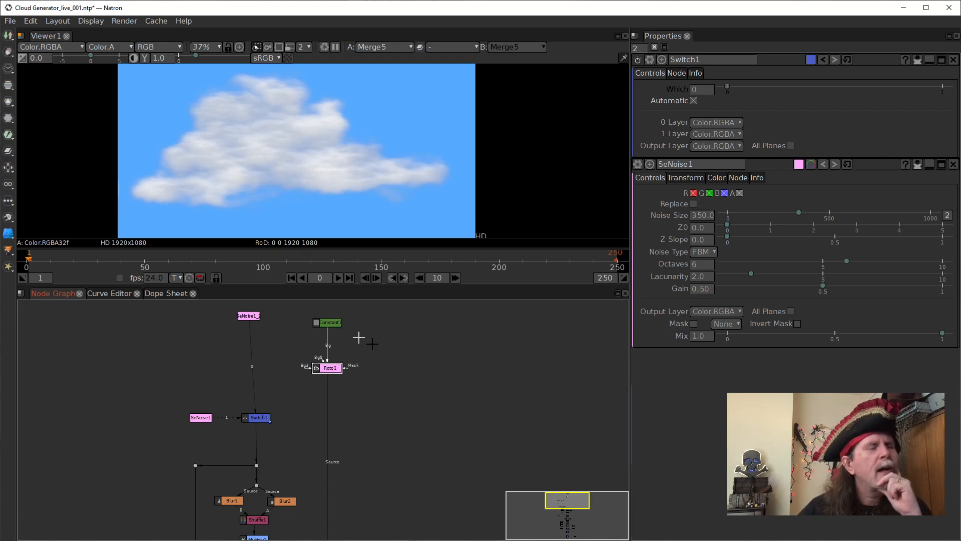
{"action": "left_click_drag", "start_coordinate": [450, 445], "coordinate": [438, 393]}
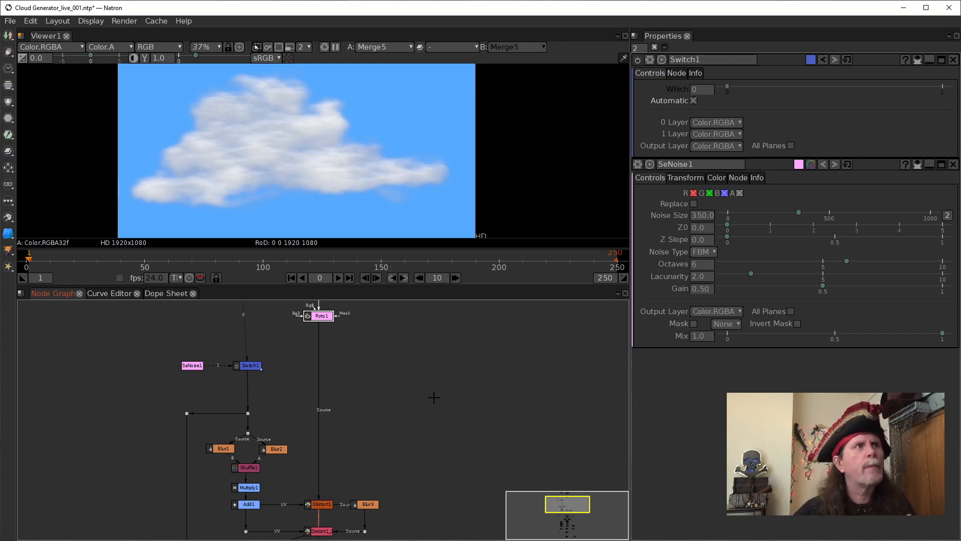
{"action": "left_click_drag", "start_coordinate": [422, 404], "coordinate": [406, 482]}
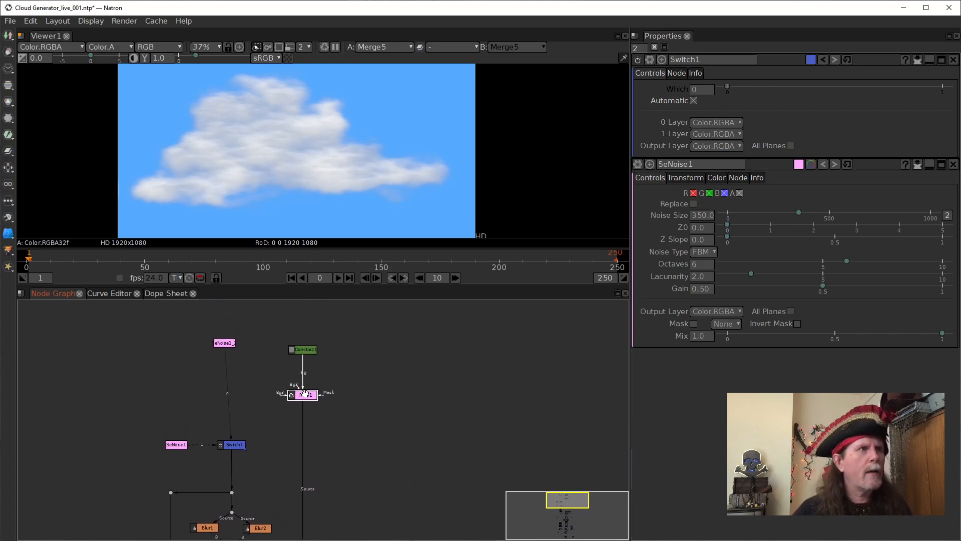
{"action": "left_click_drag", "start_coordinate": [375, 463], "coordinate": [373, 334]}
{"action": "left_click_drag", "start_coordinate": [353, 398], "coordinate": [349, 506]}
{"action": "left_click_drag", "start_coordinate": [296, 356], "coordinate": [297, 413]}
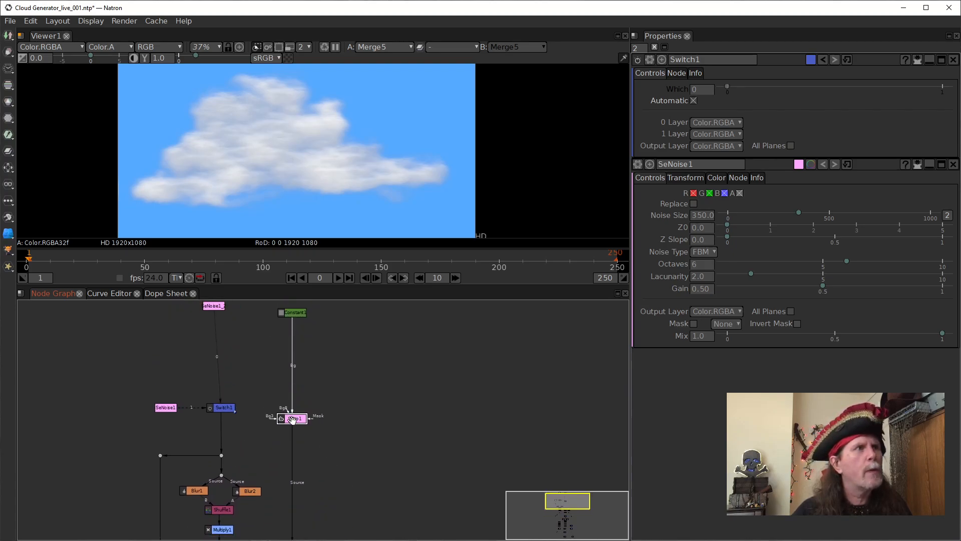
Lower Roto1 to between Switch1 and IDistort1, and bring Constant1 down closer above it
{"action": "left_click_drag", "start_coordinate": [358, 472], "coordinate": [363, 393]}
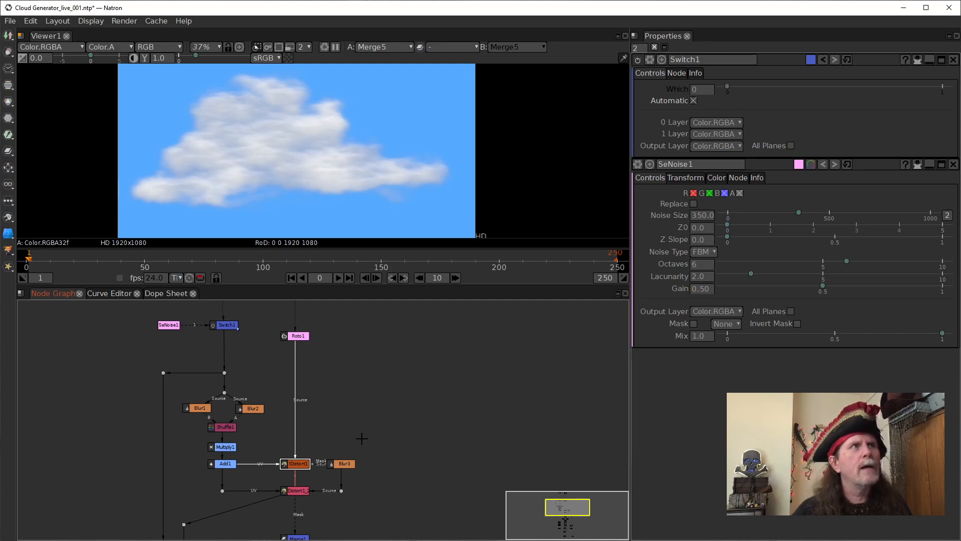
{"action": "left_click_drag", "start_coordinate": [445, 422], "coordinate": [434, 454]}
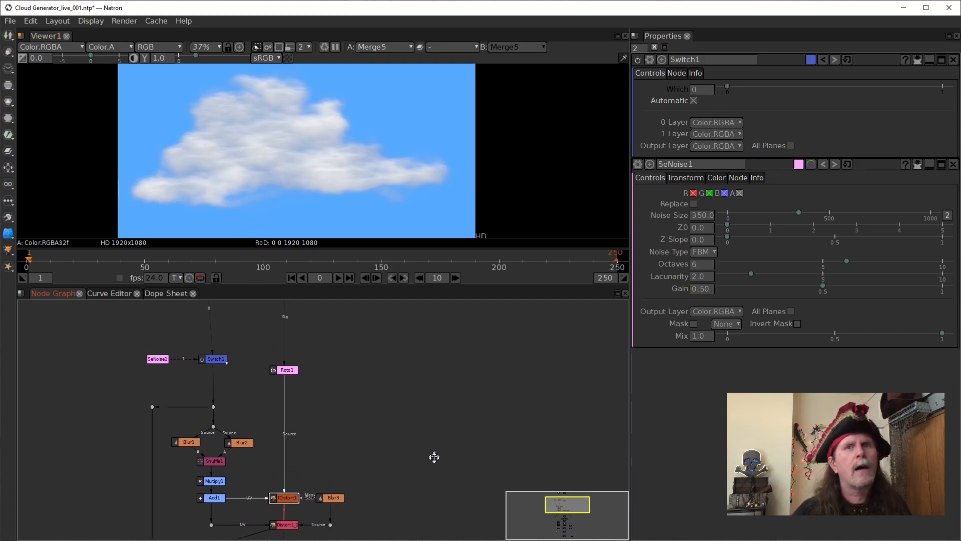
{"action": "scroll", "coordinate": [434, 454], "scroll_direction": "up", "scroll_amount": 1}
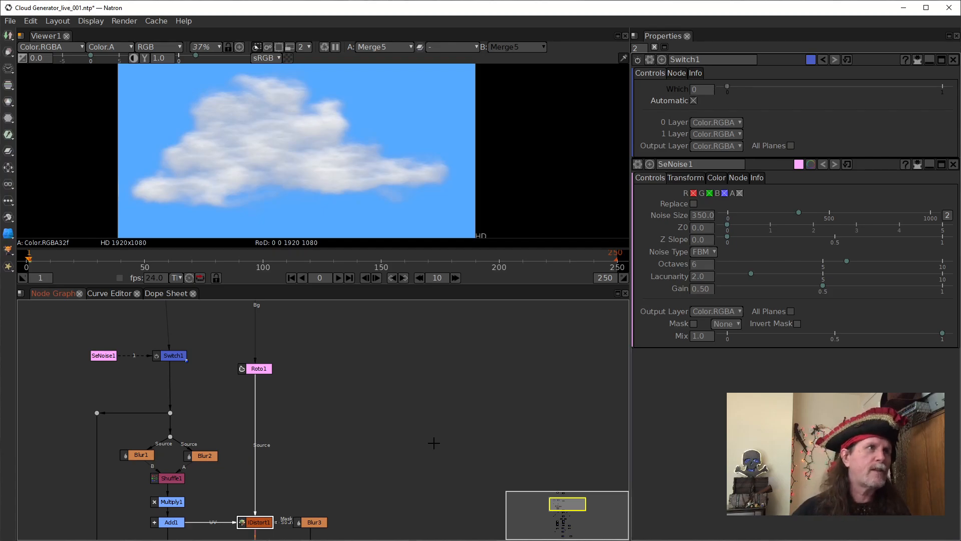
{"action": "left_click", "coordinate": [264, 369]}
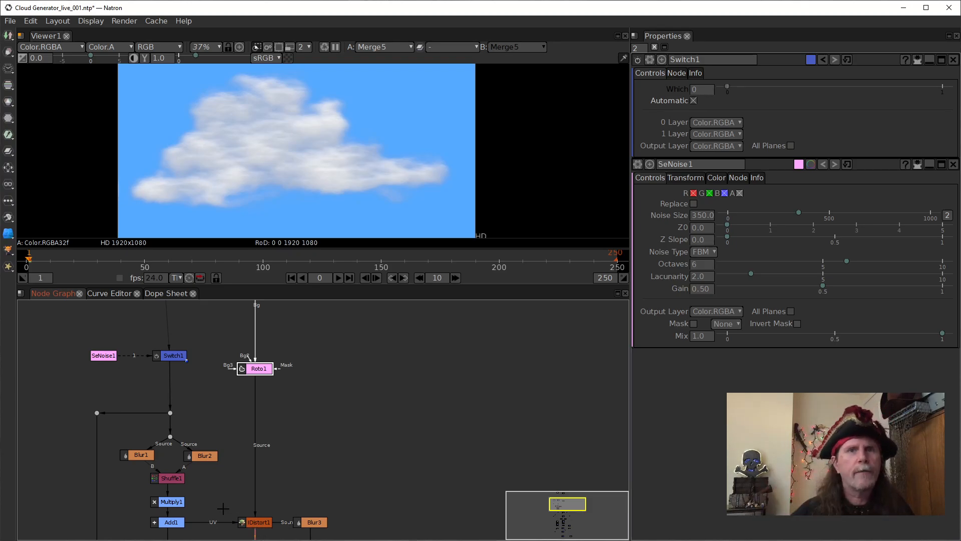
{"action": "left_click_drag", "start_coordinate": [361, 392], "coordinate": [346, 456]}
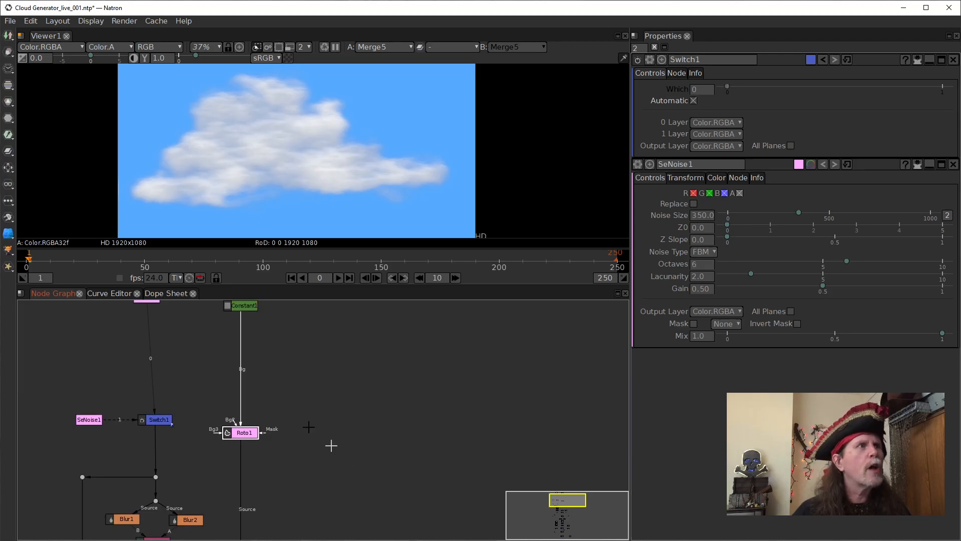
{"action": "left_click_drag", "start_coordinate": [241, 431], "coordinate": [241, 477]}
{"action": "left_click_drag", "start_coordinate": [245, 306], "coordinate": [246, 366]}
{"action": "left_click_drag", "start_coordinate": [345, 453], "coordinate": [393, 376]}
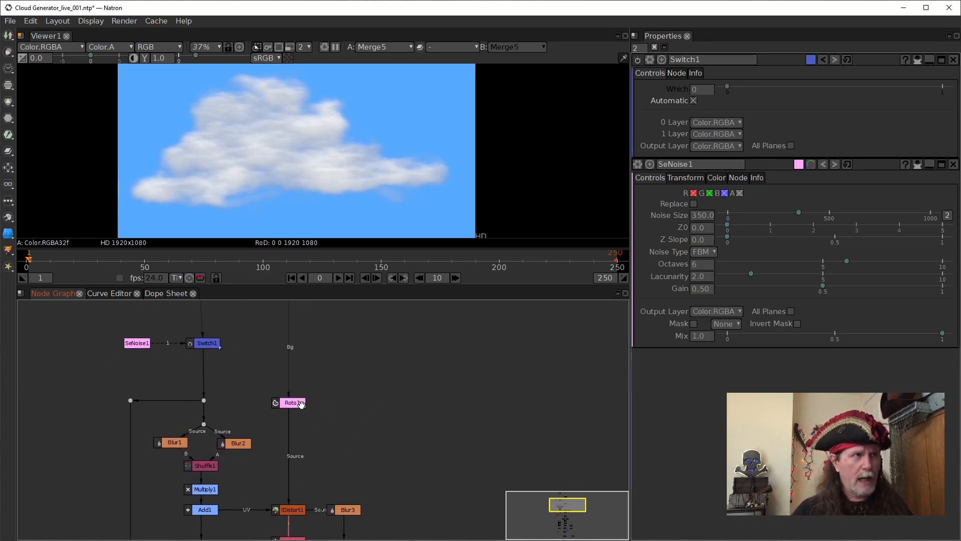
{"action": "left_click_drag", "start_coordinate": [301, 403], "coordinate": [298, 420]}
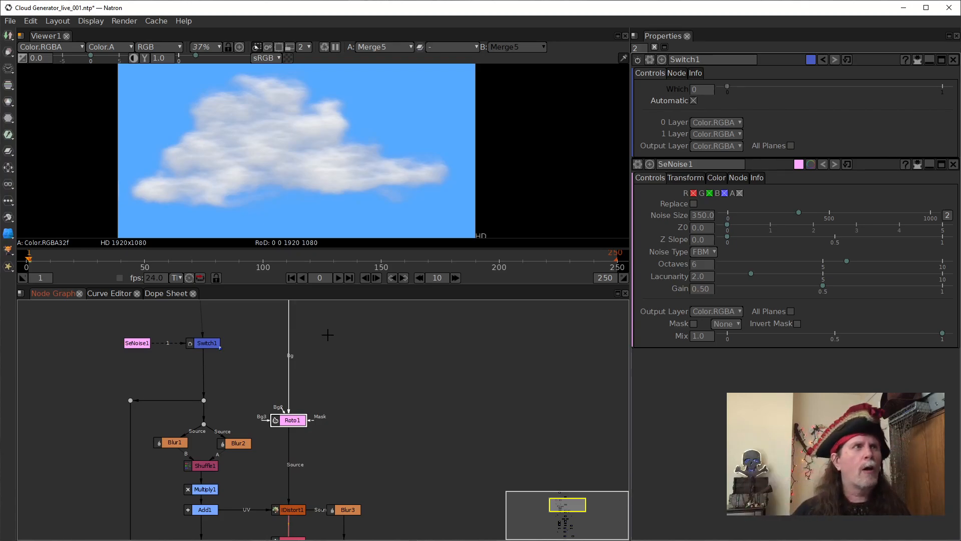
Move Constant1 to the right of Roto1, nearly level with it
{"action": "left_click_drag", "start_coordinate": [380, 345], "coordinate": [376, 417]}
{"action": "scroll", "coordinate": [366, 422], "scroll_direction": "up", "scroll_amount": 1}
{"action": "left_click_drag", "start_coordinate": [271, 353], "coordinate": [334, 422]}
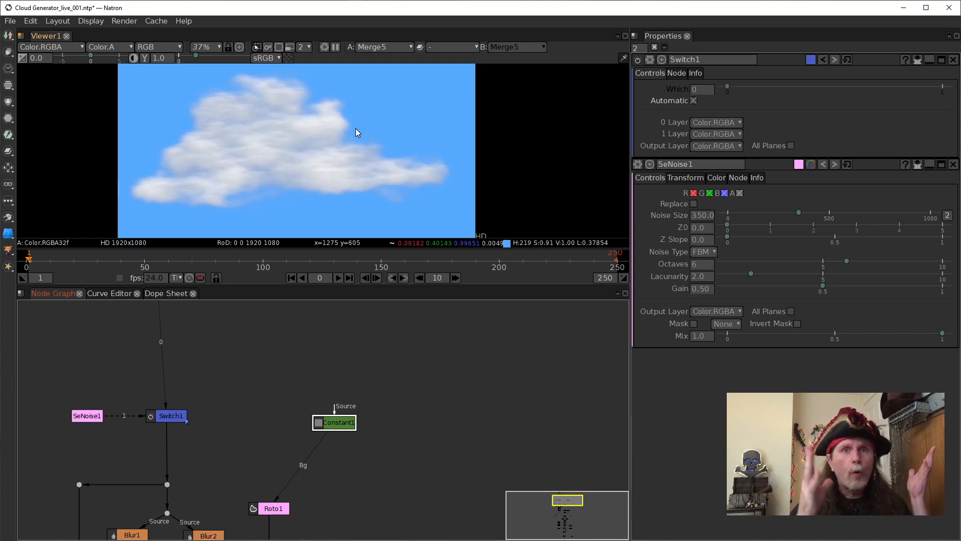
{"action": "left_click_drag", "start_coordinate": [381, 448], "coordinate": [404, 377]}
{"action": "left_click_drag", "start_coordinate": [343, 353], "coordinate": [386, 422]}
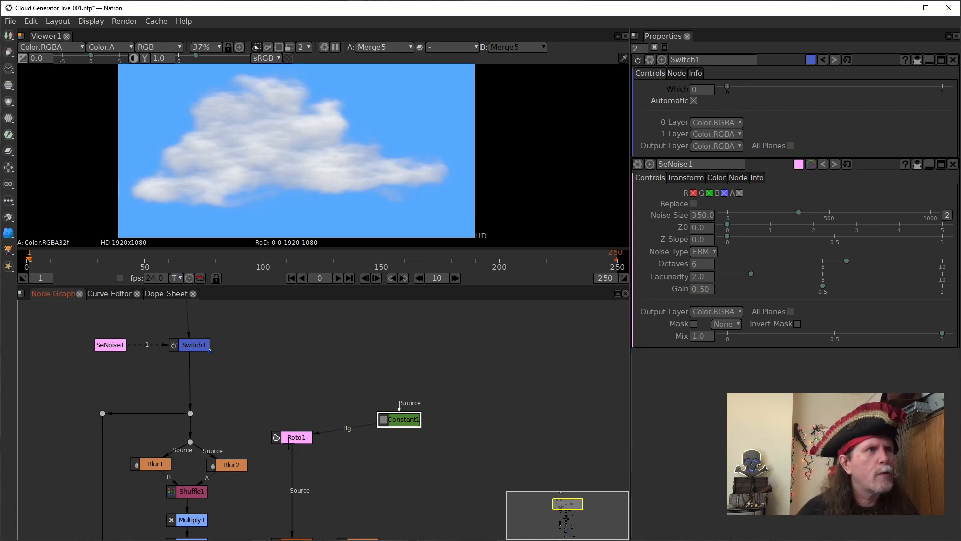
Move Constant1 well to the right of Roto1, level with it
{"action": "left_click", "coordinate": [295, 437]}
{"action": "left_click_drag", "start_coordinate": [404, 417], "coordinate": [289, 366]}
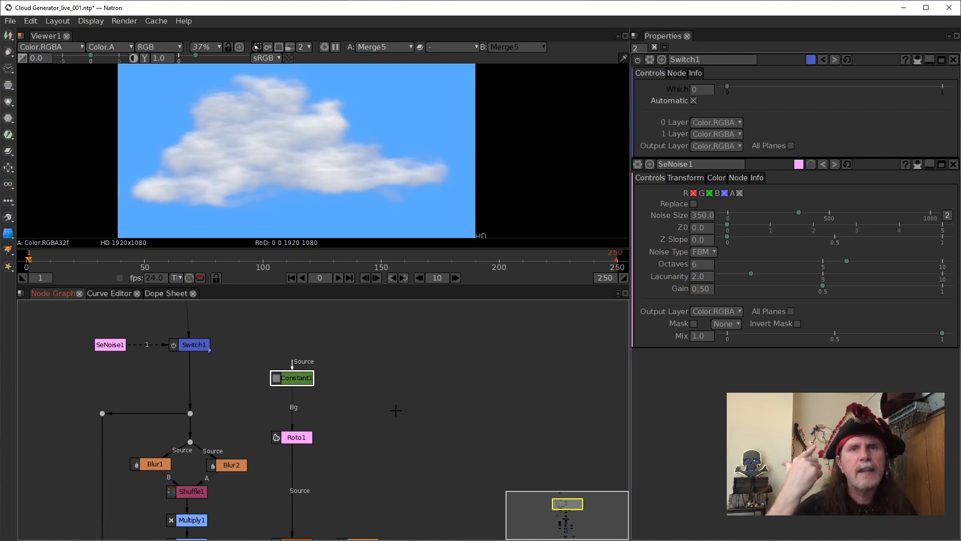
{"action": "left_click_drag", "start_coordinate": [293, 380], "coordinate": [462, 441]}
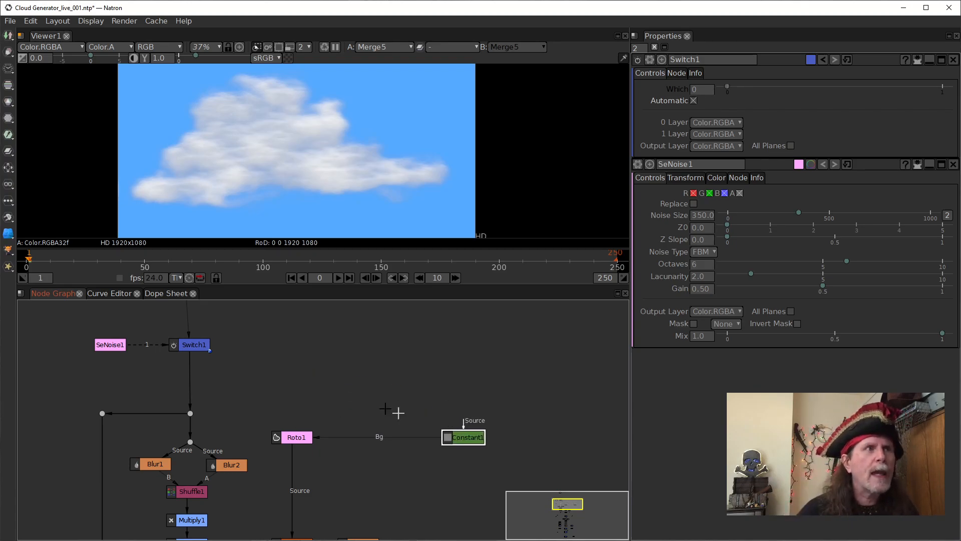
Raise Roto1 to nearly Switch1's level, move Constant1 slightly up toward it, and disconnect Constant1 from Roto1's Bg input
{"action": "left_click_drag", "start_coordinate": [367, 469], "coordinate": [382, 430]}
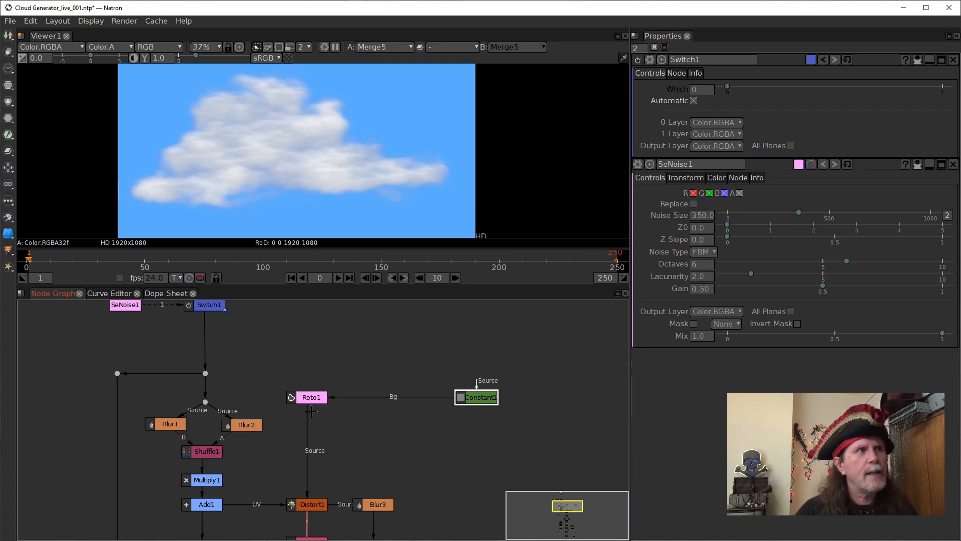
{"action": "left_click", "coordinate": [318, 401]}
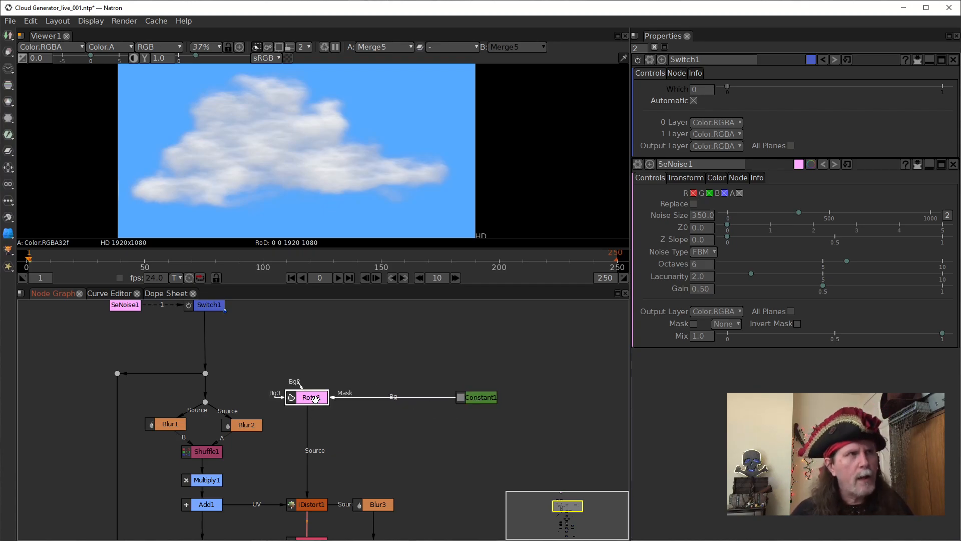
{"action": "left_click_drag", "start_coordinate": [314, 398], "coordinate": [318, 304]}
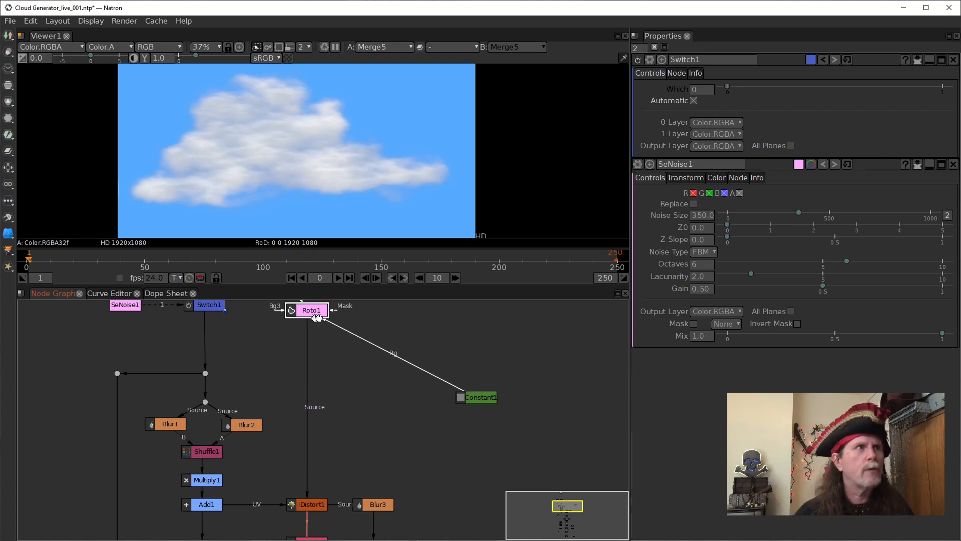
{"action": "left_click_drag", "start_coordinate": [478, 399], "coordinate": [457, 375]}
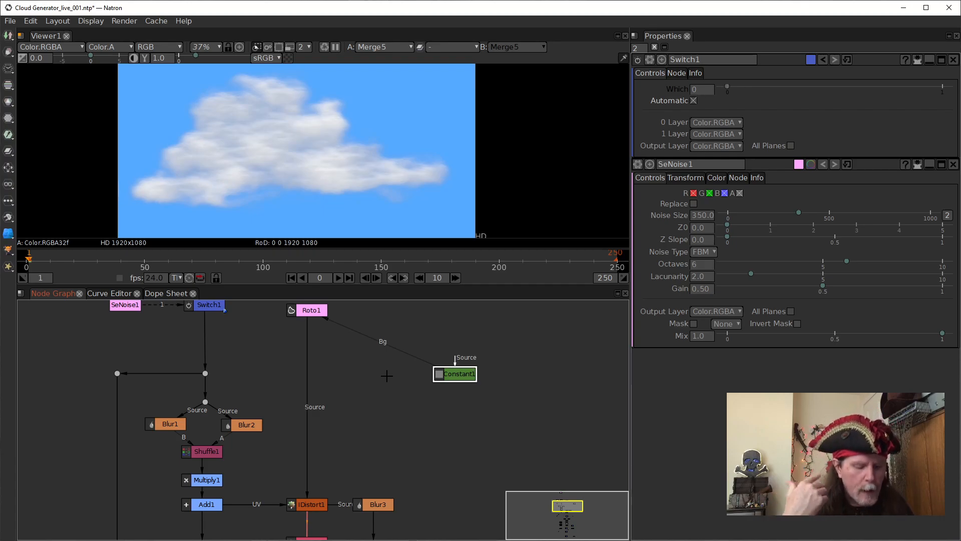
{"action": "left_click_drag", "start_coordinate": [359, 334], "coordinate": [341, 353]}
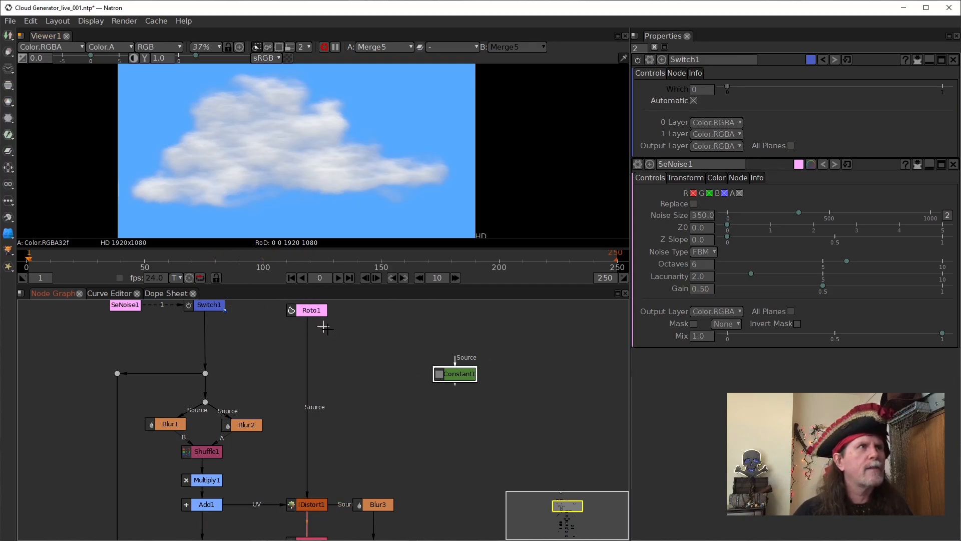
Insert a Merge node between Roto1 and IDistort1
{"action": "left_click", "coordinate": [312, 310]}
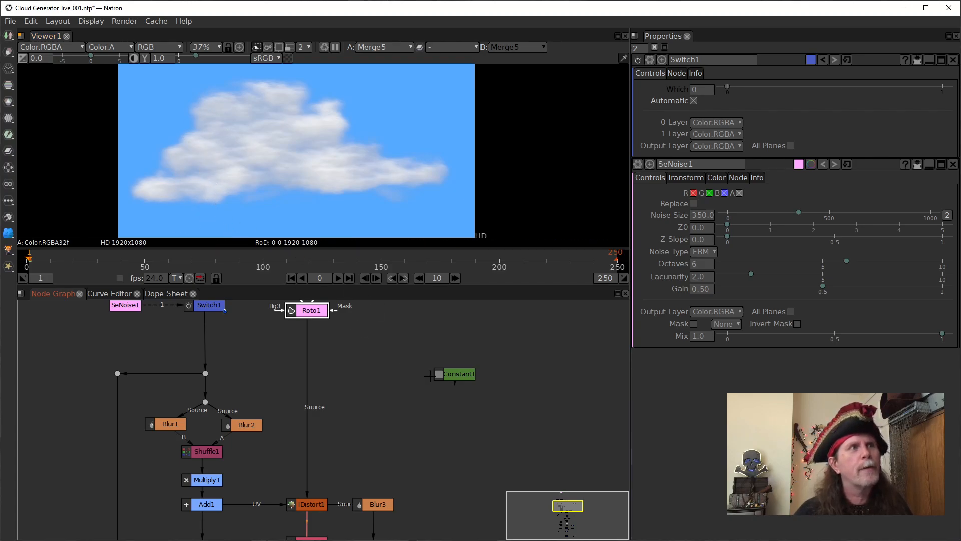
{"action": "left_click", "coordinate": [316, 505]}
{"action": "left_click", "coordinate": [309, 315]}
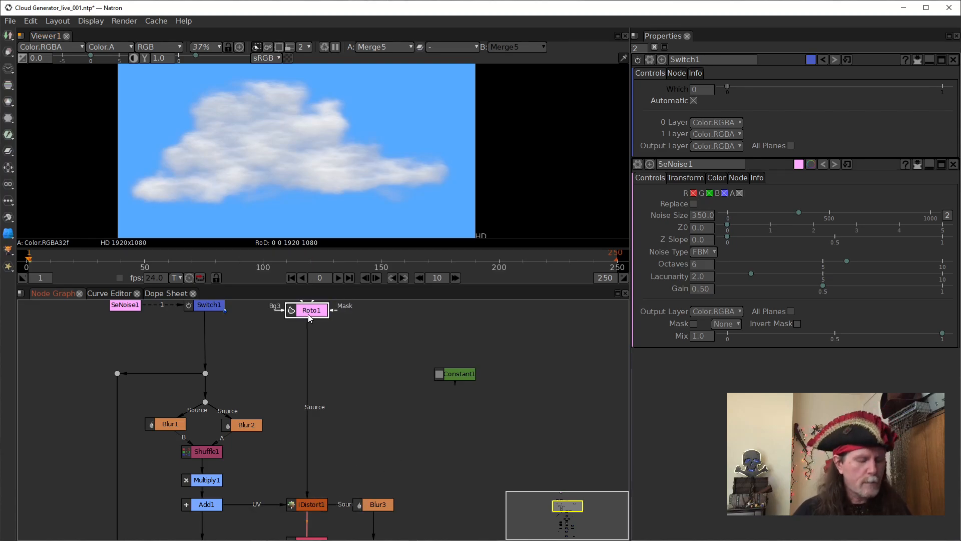
{"action": "key", "text": "m"}
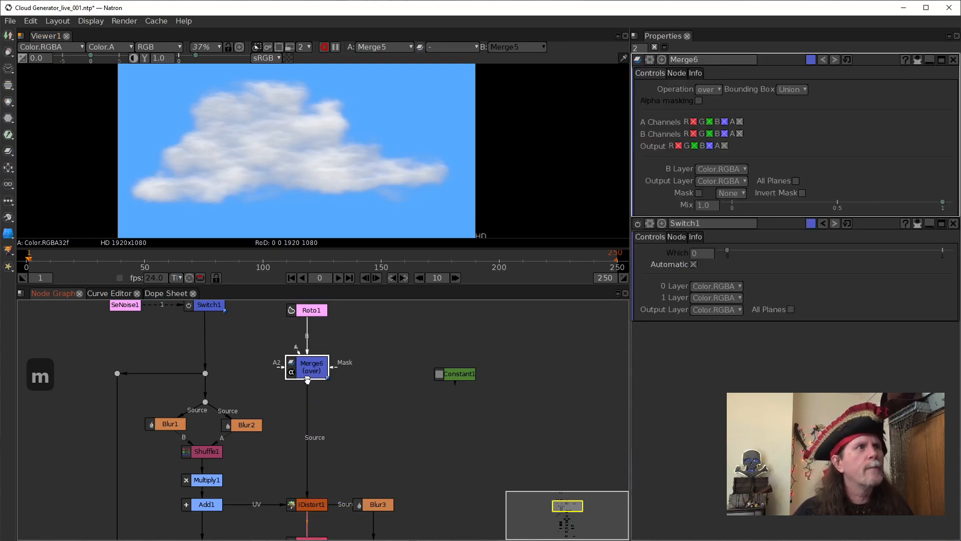
Connect the new Merge's B input to Constant1 and A input to Roto1, and place both lower, level with each other above IDistort1
{"action": "left_click_drag", "start_coordinate": [307, 342], "coordinate": [453, 373]}
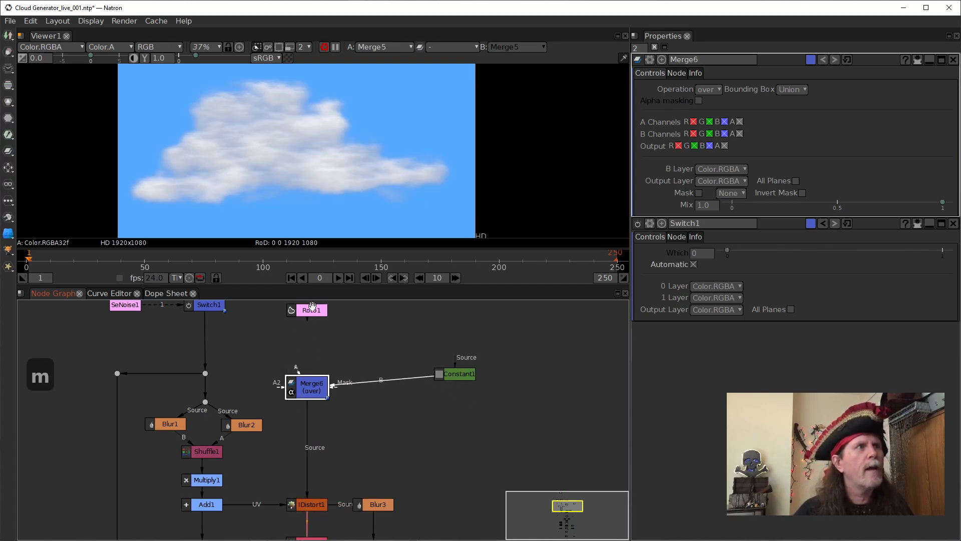
{"action": "left_click_drag", "start_coordinate": [311, 314], "coordinate": [310, 314]}
{"action": "left_click_drag", "start_coordinate": [309, 389], "coordinate": [313, 422]}
{"action": "left_click_drag", "start_coordinate": [461, 379], "coordinate": [450, 425]}
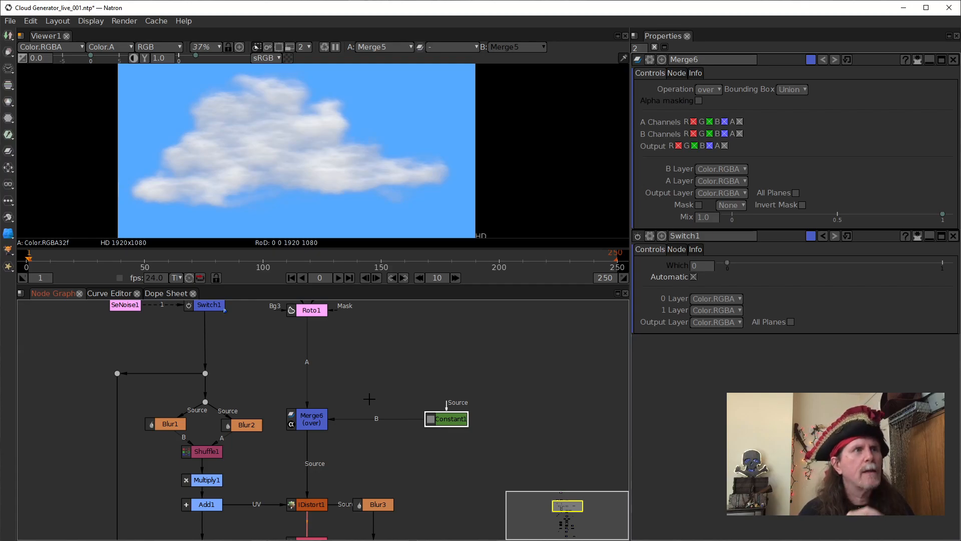
Open Constant1's settings and move the node slightly closer to Merge6
{"action": "left_click", "coordinate": [314, 311]}
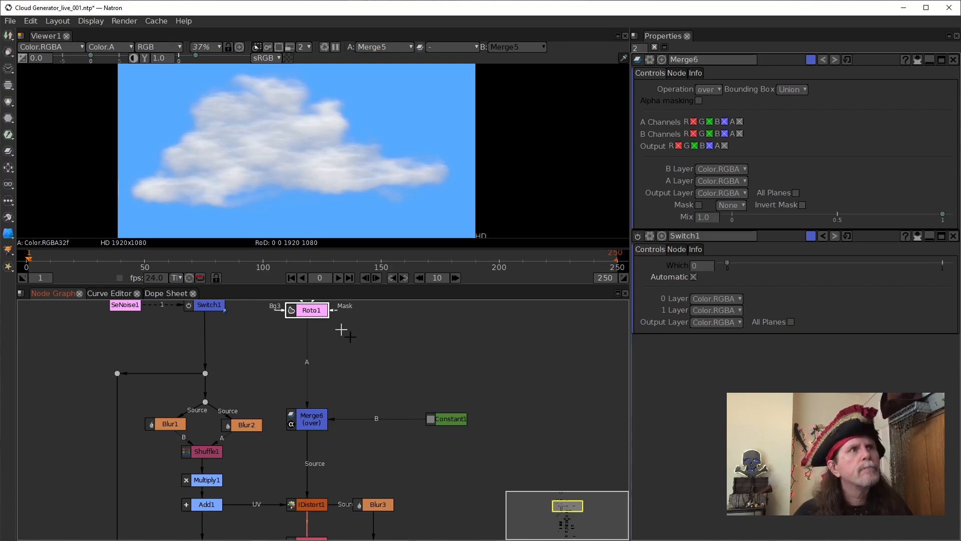
{"action": "left_click", "coordinate": [458, 420]}
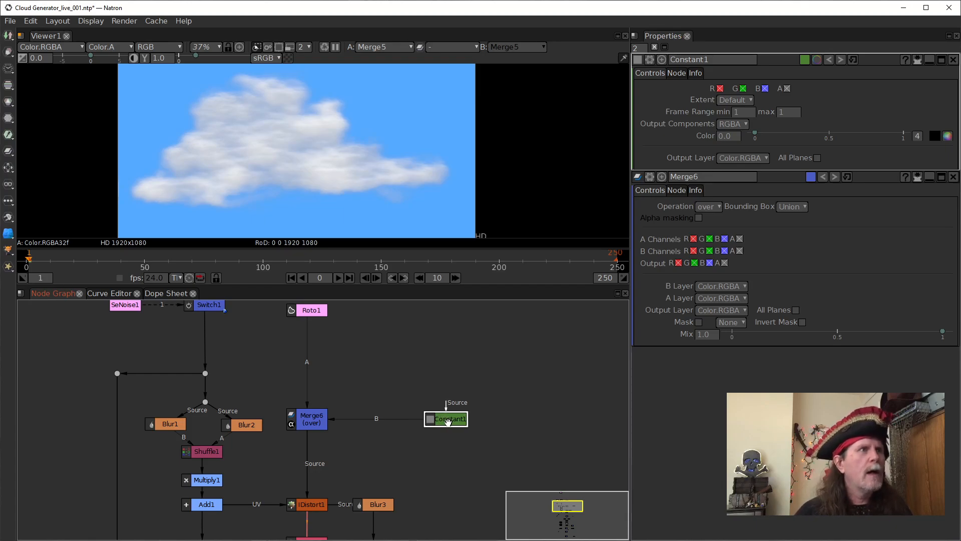
{"action": "left_click_drag", "start_coordinate": [448, 422], "coordinate": [432, 422]}
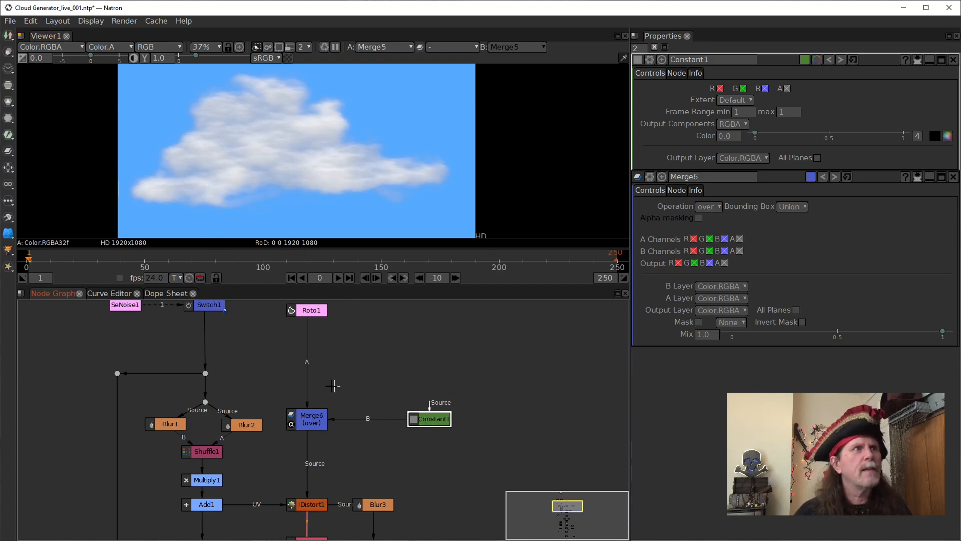
Move Merge6 aside, try IDistort1's Source connected directly to Roto1, and examine the cloud's lower edge in the viewer
{"action": "left_click", "coordinate": [308, 415]}
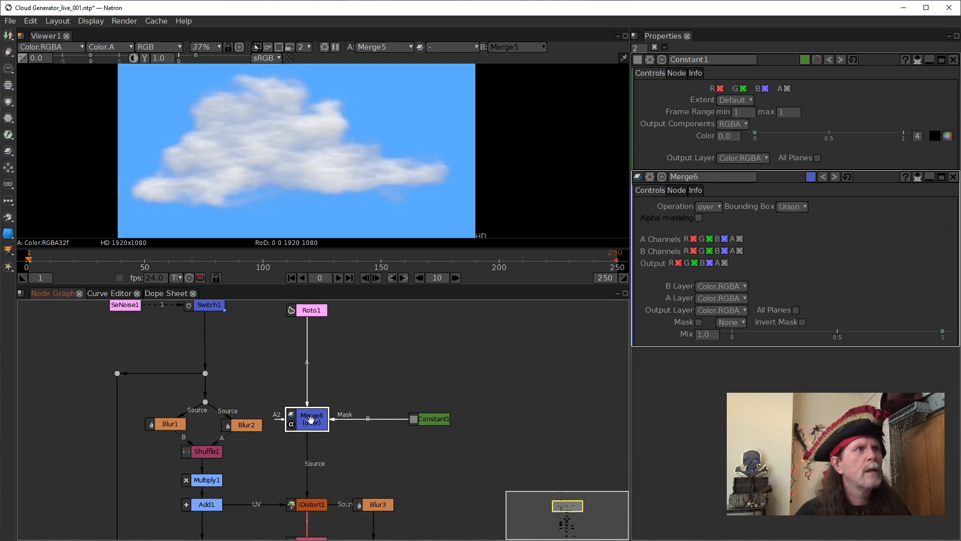
{"action": "left_click_drag", "start_coordinate": [310, 419], "coordinate": [378, 407]}
{"action": "scroll", "coordinate": [206, 197], "scroll_direction": "up", "scroll_amount": 4}
{"action": "left_click_drag", "start_coordinate": [224, 208], "coordinate": [244, 206]}
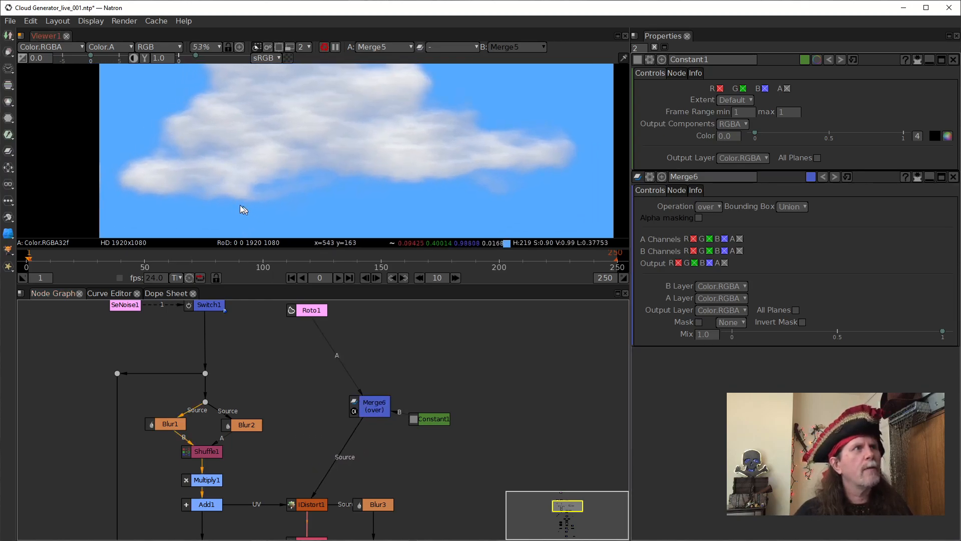
{"action": "left_click_drag", "start_coordinate": [347, 442], "coordinate": [307, 311]}
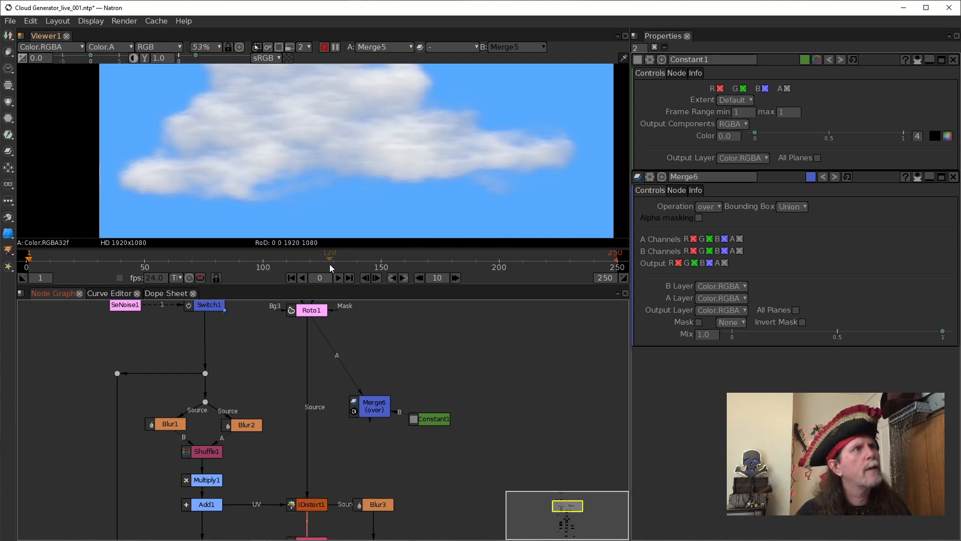
{"action": "scroll", "coordinate": [310, 227], "scroll_direction": "down", "scroll_amount": 1}
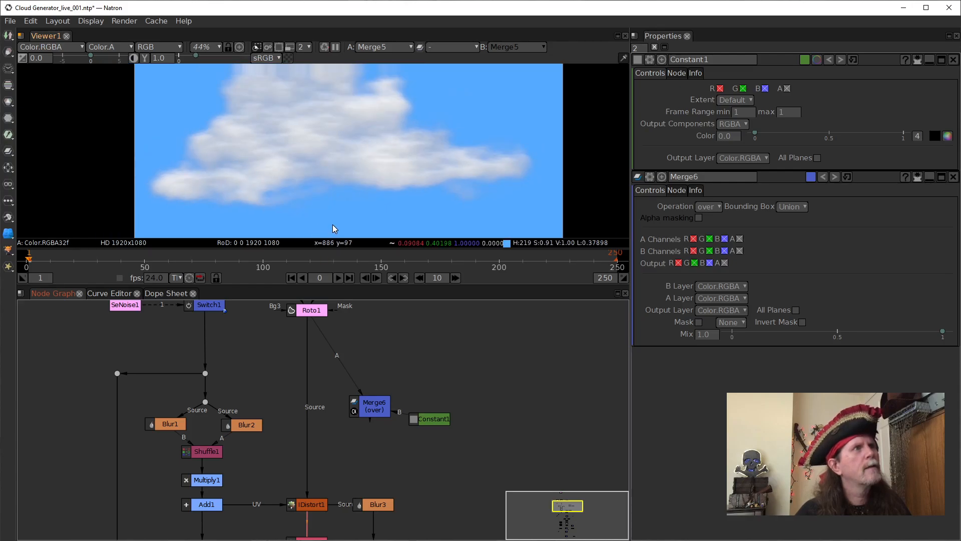
{"action": "left_click_drag", "start_coordinate": [332, 224], "coordinate": [313, 184]}
{"action": "scroll", "coordinate": [344, 168], "scroll_direction": "down", "scroll_amount": 1}
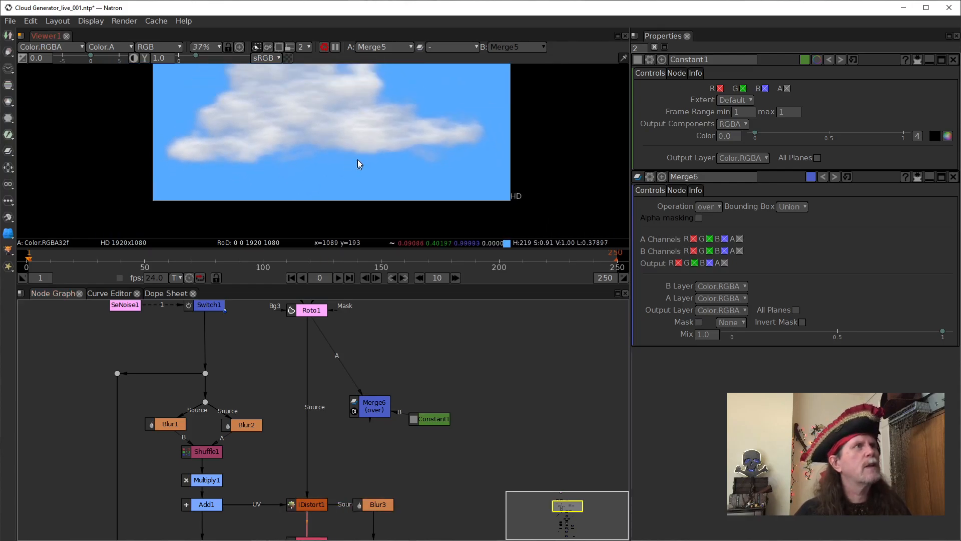
{"action": "left_click_drag", "start_coordinate": [356, 161], "coordinate": [356, 176]}
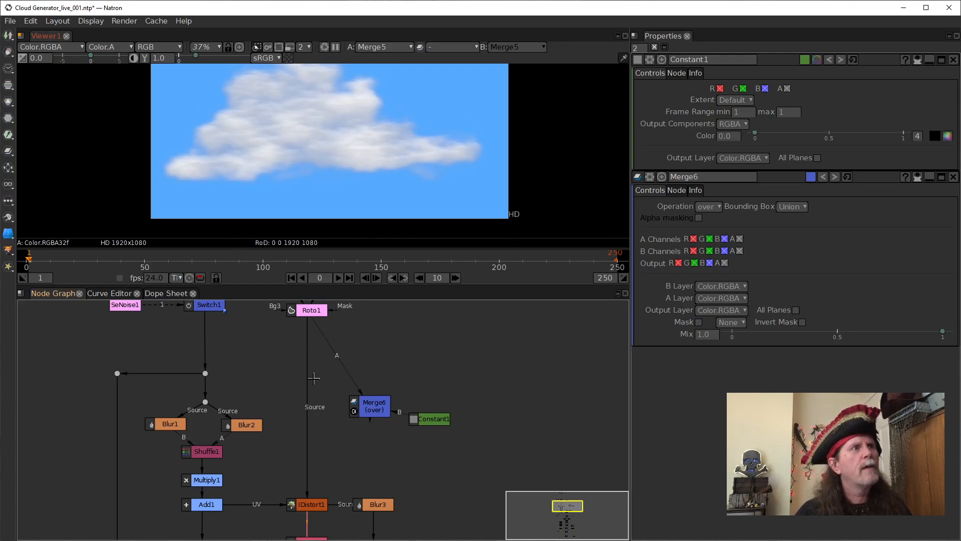
Reconnect IDistort1's Source to Merge6 and put Merge6 back in line below Roto1
{"action": "left_click_drag", "start_coordinate": [310, 390], "coordinate": [375, 408]}
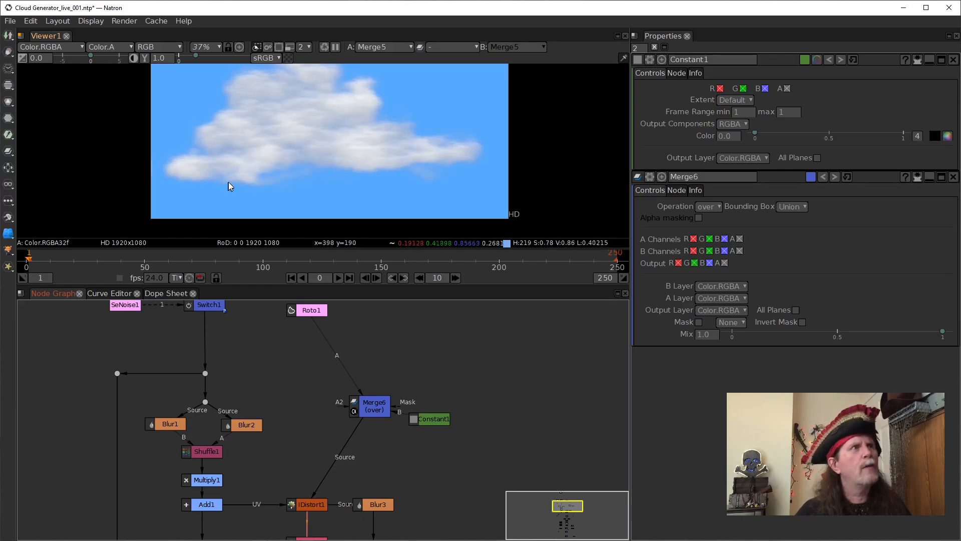
{"action": "left_click_drag", "start_coordinate": [369, 410], "coordinate": [325, 417]}
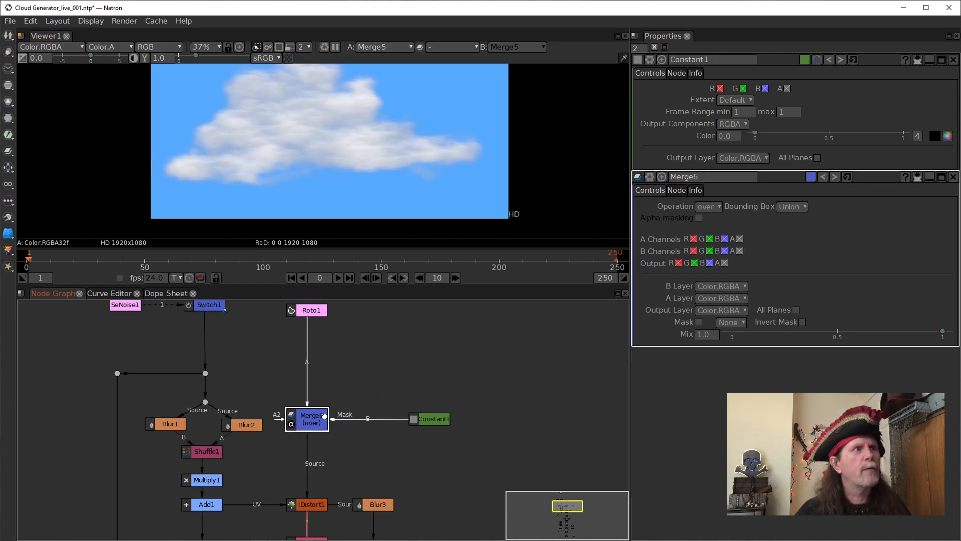
{"action": "left_click_drag", "start_coordinate": [315, 312], "coordinate": [314, 309]}
{"action": "left_click_drag", "start_coordinate": [475, 400], "coordinate": [467, 462]}
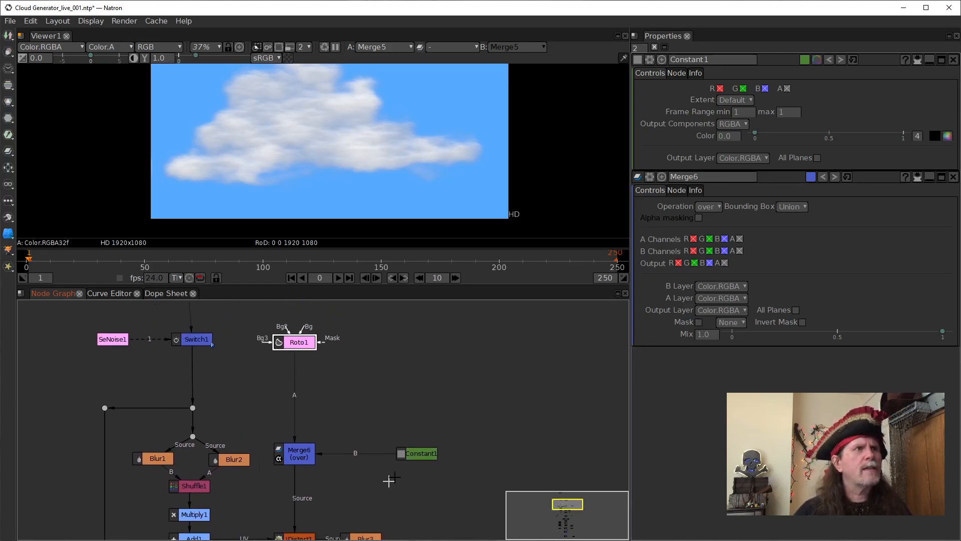
Try a dot directly below Roto1 with Constant1's Source input connected to it
{"action": "left_click", "coordinate": [408, 455]}
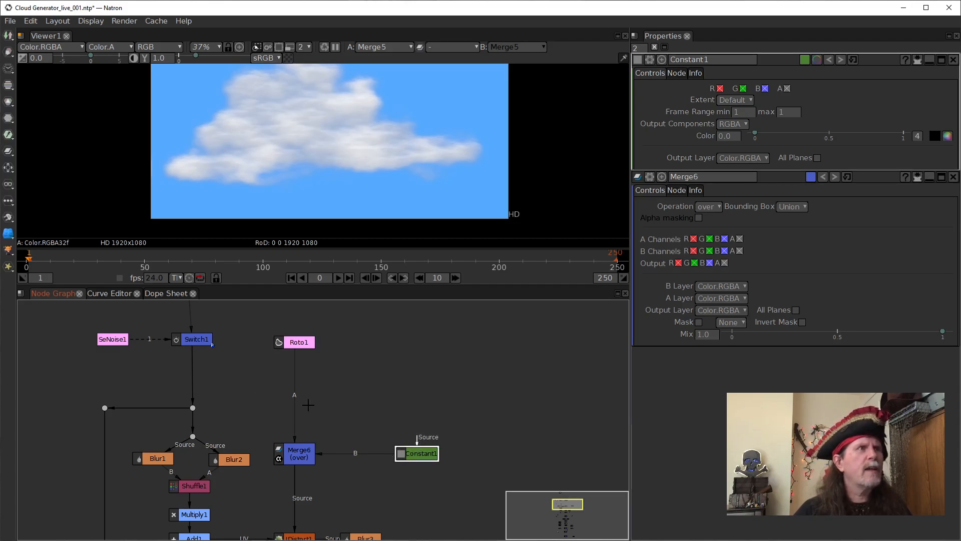
{"action": "left_click", "coordinate": [299, 345]}
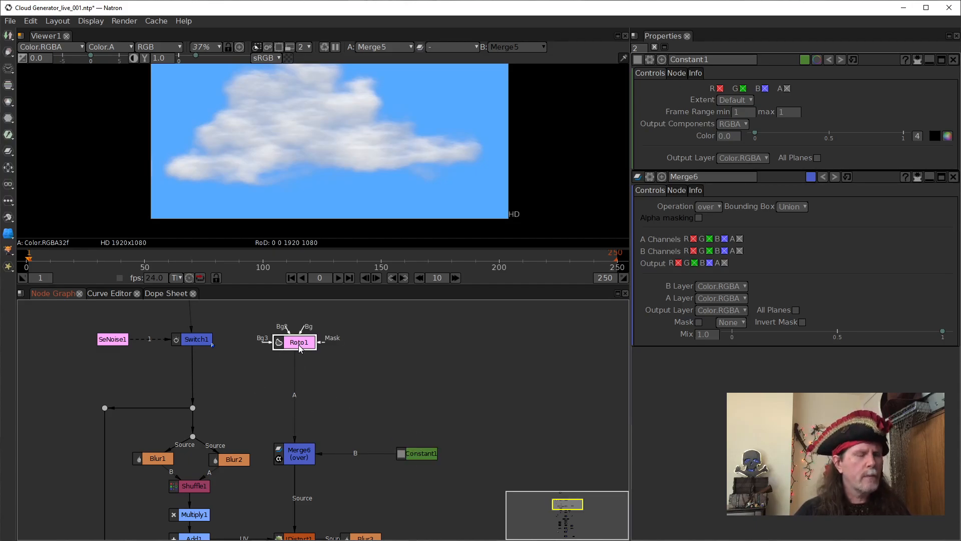
{"action": "left_click", "coordinate": [419, 452]}
{"action": "left_click_drag", "start_coordinate": [416, 438], "coordinate": [295, 364]}
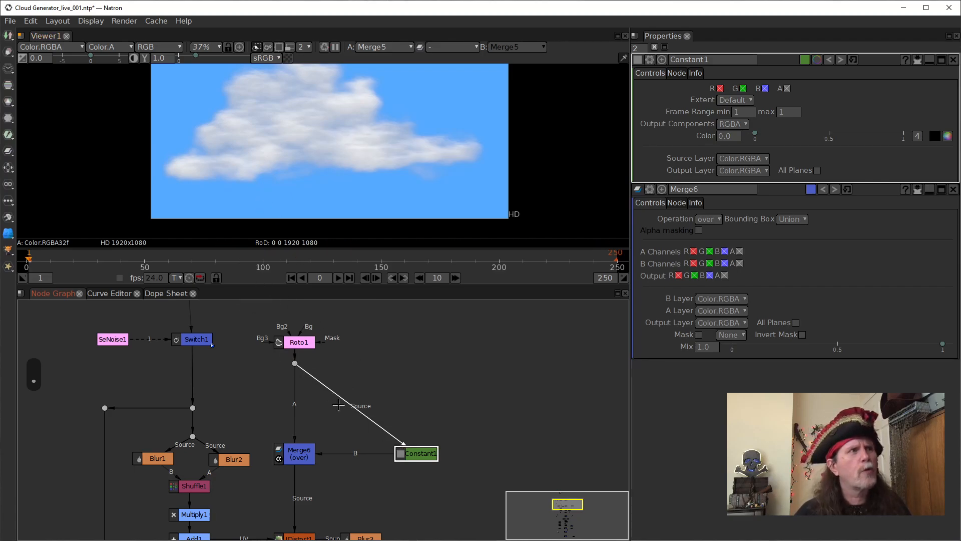
Disconnect Constant1's Source input from the dot below Roto1 and delete the dot
{"action": "left_click_drag", "start_coordinate": [340, 398], "coordinate": [402, 405]}
{"action": "left_click", "coordinate": [295, 363]}
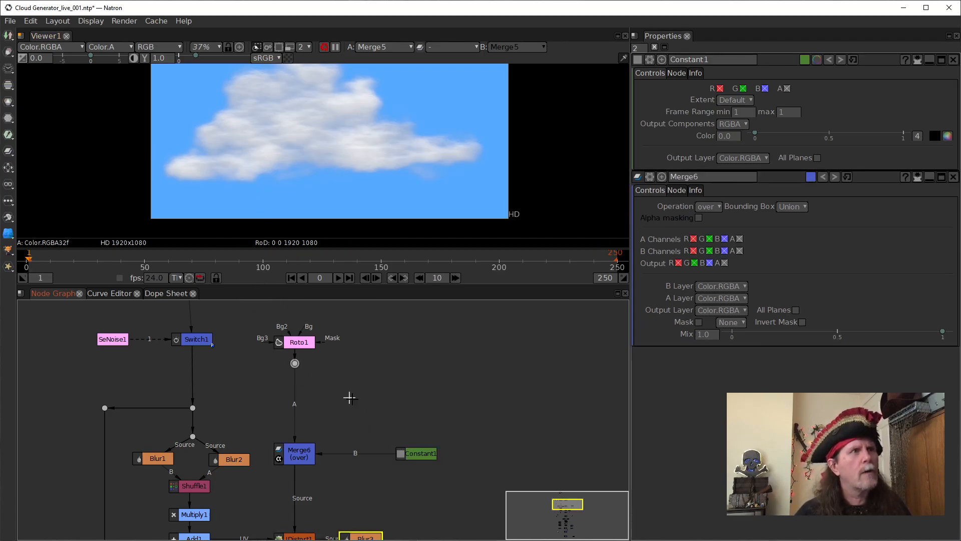
{"action": "key", "text": "Delete"}
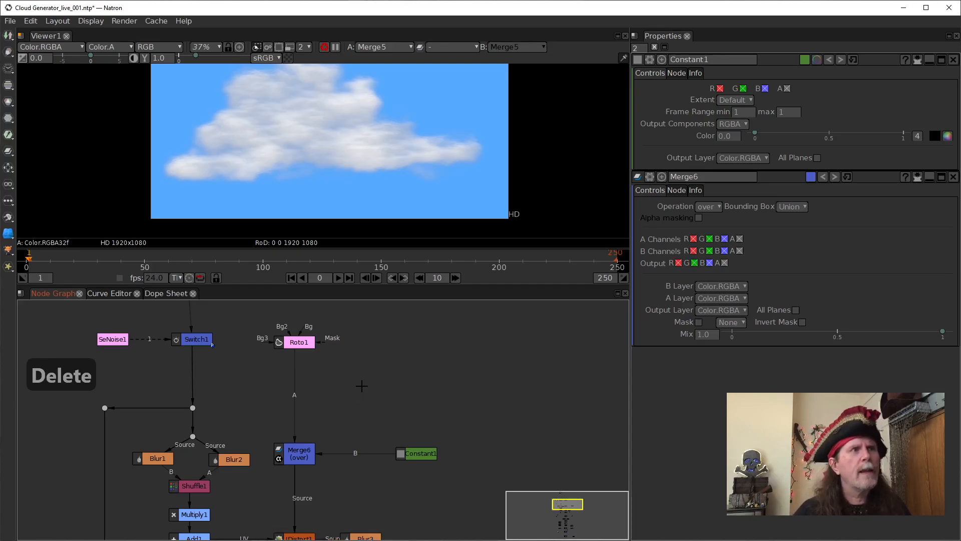
Move Constant1 farther to the right of Merge6, keeping the two nodes level
{"action": "left_click_drag", "start_coordinate": [415, 453], "coordinate": [395, 453]}
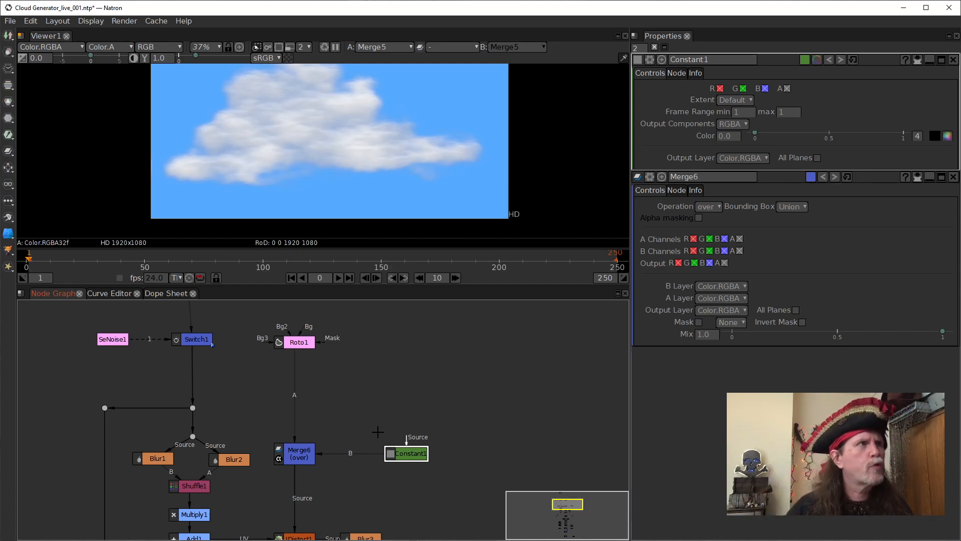
{"action": "scroll", "coordinate": [454, 386], "scroll_direction": "down", "scroll_amount": 4}
{"action": "left_click_drag", "start_coordinate": [451, 449], "coordinate": [433, 412]}
{"action": "scroll", "coordinate": [433, 416], "scroll_direction": "up", "scroll_amount": 3}
{"action": "left_click_drag", "start_coordinate": [419, 459], "coordinate": [419, 364]}
{"action": "scroll", "coordinate": [418, 419], "scroll_direction": "down", "scroll_amount": 1}
{"action": "left_click_drag", "start_coordinate": [437, 451], "coordinate": [408, 527]}
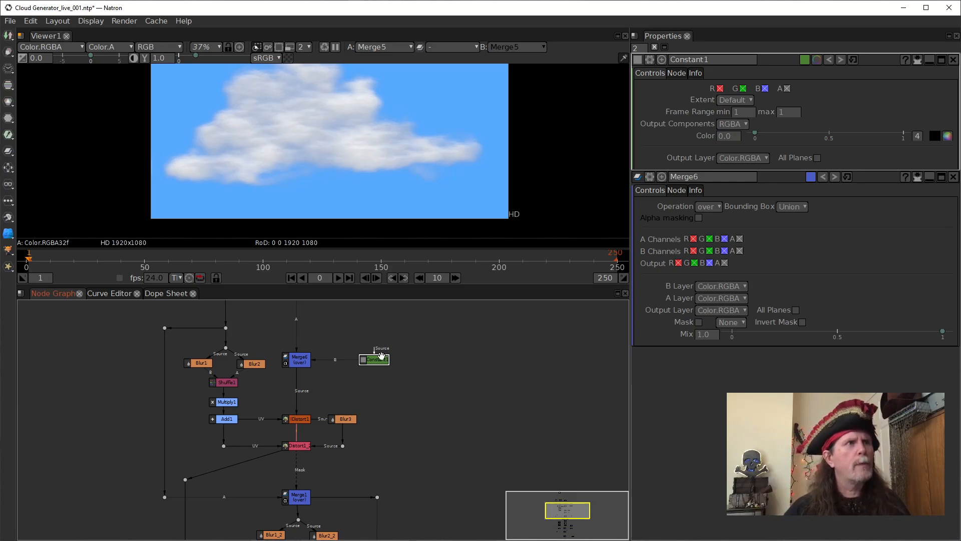
{"action": "left_click_drag", "start_coordinate": [382, 355], "coordinate": [431, 358]}
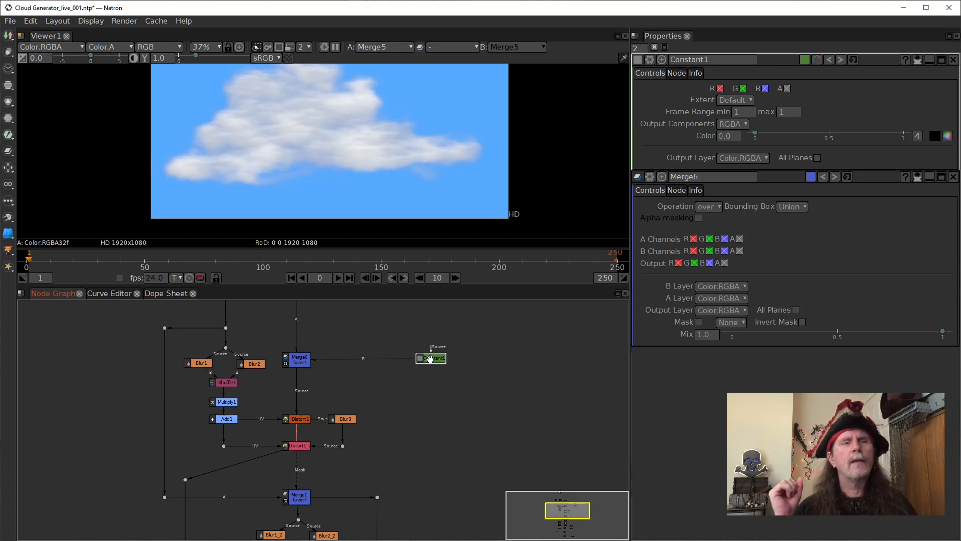
Open Roto1's settings, and insert a dot just above Merge6 on its A connection, with Roto1 raised slightly
{"action": "left_click_drag", "start_coordinate": [349, 354], "coordinate": [374, 454]}
{"action": "double_click", "coordinate": [326, 385]}
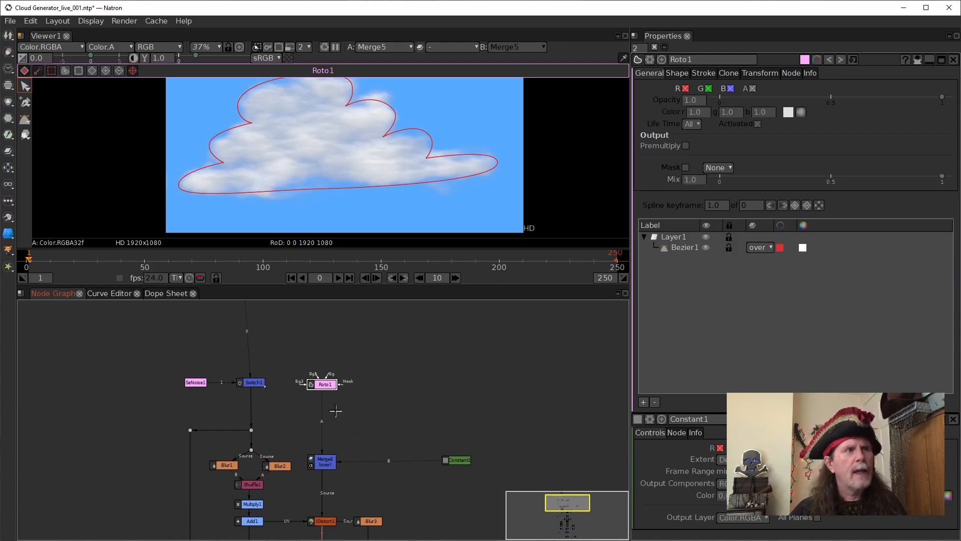
{"action": "left_click_drag", "start_coordinate": [323, 385], "coordinate": [322, 426]}
{"action": "key", "text": "period"}
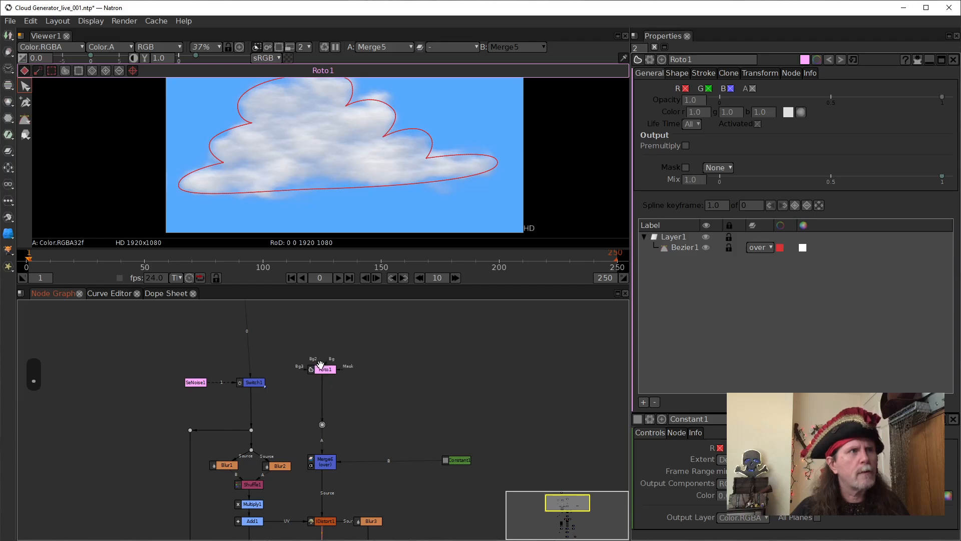
{"action": "left_click_drag", "start_coordinate": [321, 426], "coordinate": [321, 429]}
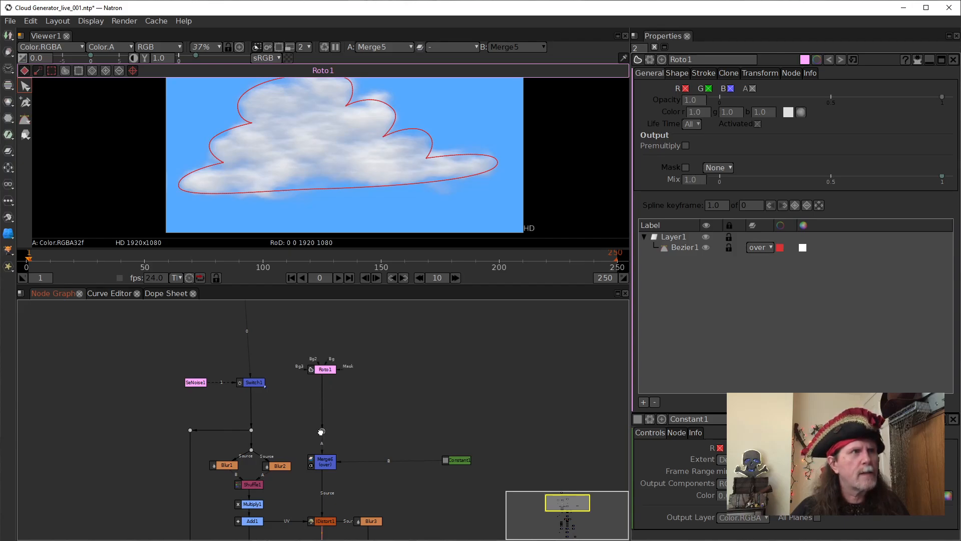
Add a Switch node in the empty area to the right of Blur3
{"action": "left_click_drag", "start_coordinate": [394, 437], "coordinate": [365, 356]}
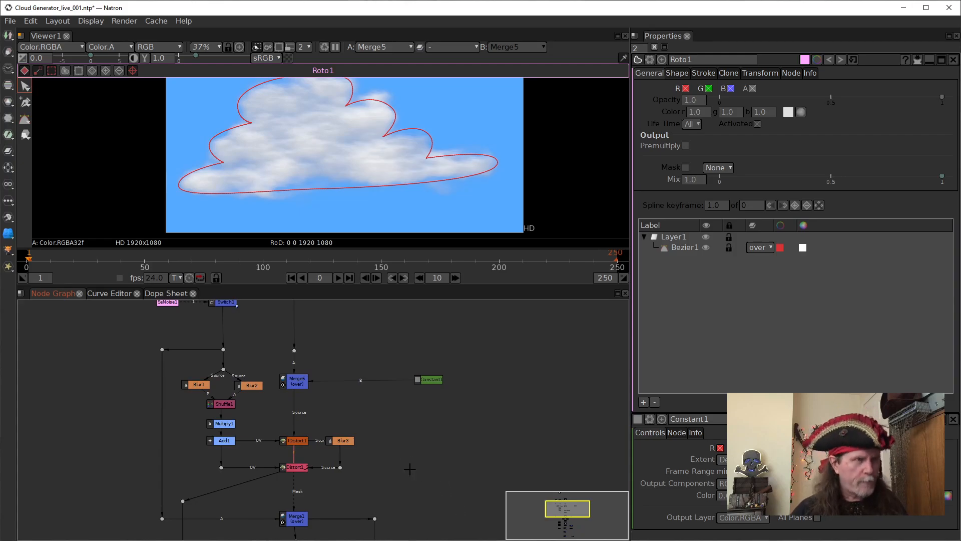
{"action": "key", "text": "Tab"}
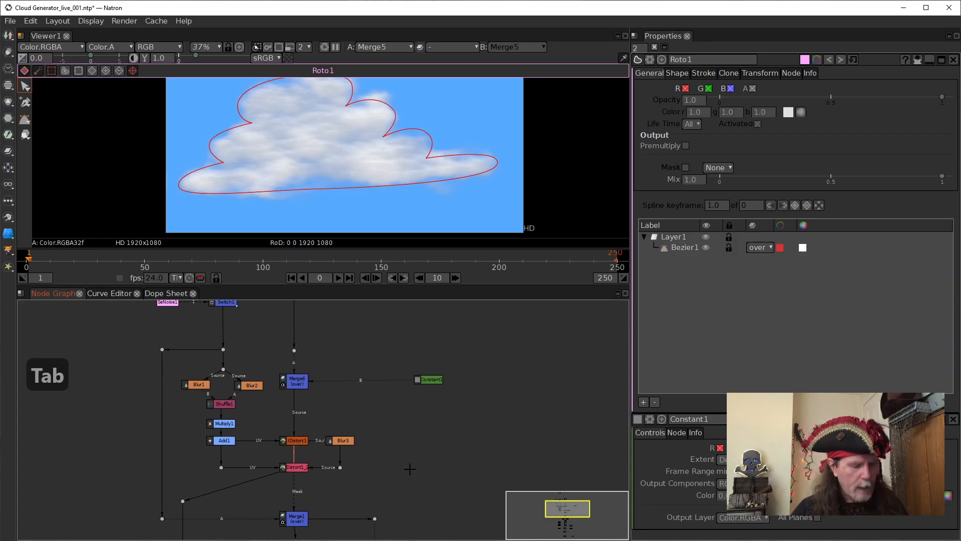
{"action": "type", "text": "Switch"}
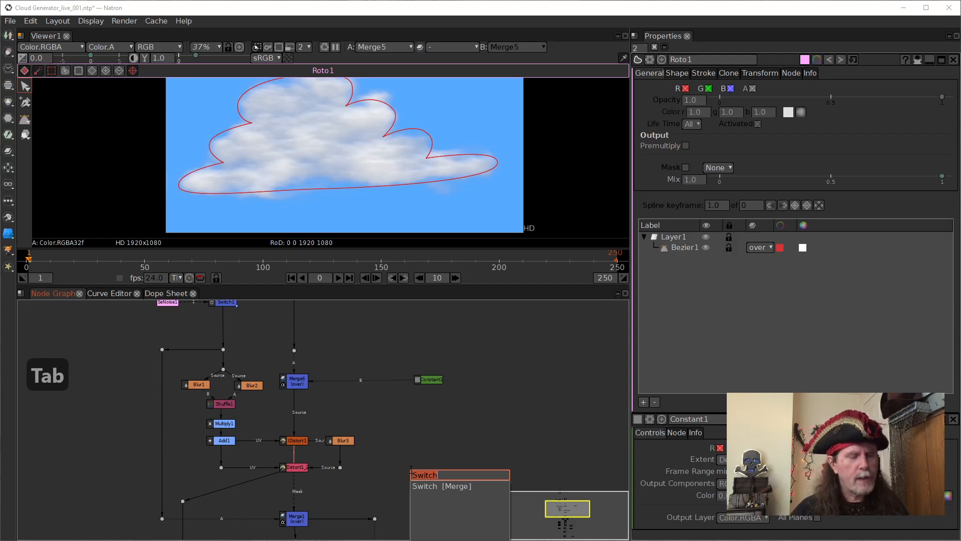
{"action": "key", "text": "Return"}
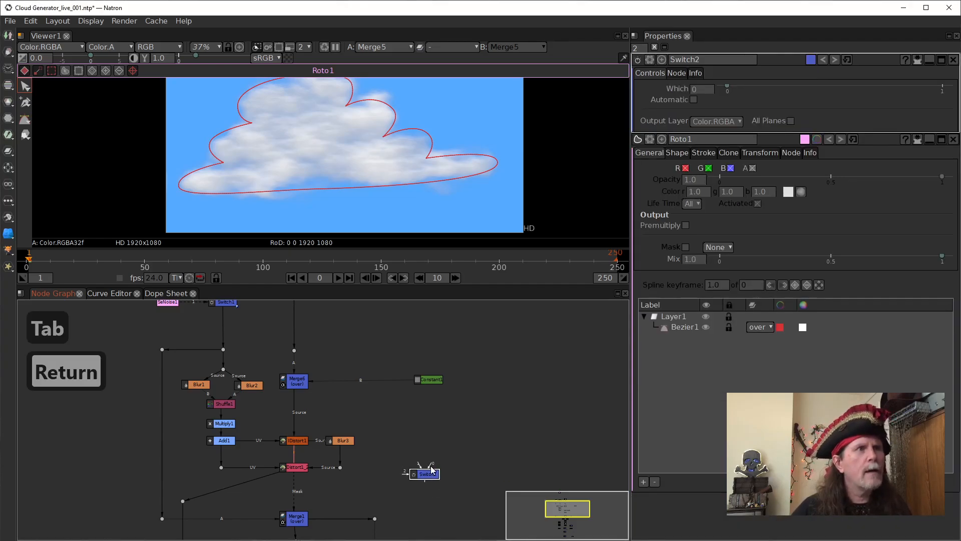
Try connecting Switch2's input 0 to the dot above Merge6, and disconnect it again
{"action": "left_click_drag", "start_coordinate": [434, 470], "coordinate": [295, 352]}
{"action": "left_click_drag", "start_coordinate": [296, 350], "coordinate": [294, 350]}
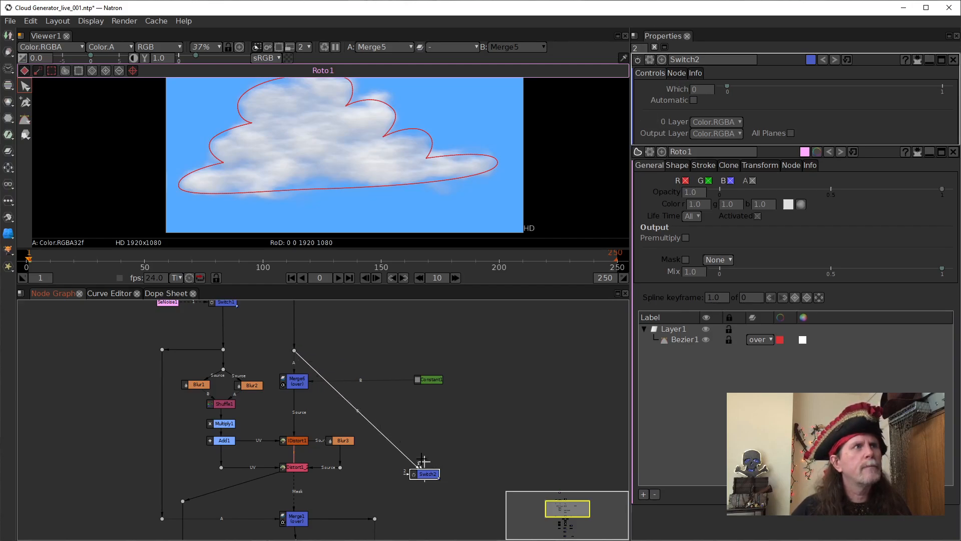
{"action": "left_click_drag", "start_coordinate": [384, 434], "coordinate": [446, 454]}
Move Switch2 down beside Merge4, and connect its input 0 to Merge4
{"action": "left_click_drag", "start_coordinate": [492, 483], "coordinate": [454, 301]}
{"action": "scroll", "coordinate": [391, 440], "scroll_direction": "down", "scroll_amount": 2}
{"action": "left_click_drag", "start_coordinate": [388, 475], "coordinate": [413, 386]}
{"action": "scroll", "coordinate": [388, 435], "scroll_direction": "up", "scroll_amount": 3}
{"action": "left_click_drag", "start_coordinate": [268, 446], "coordinate": [273, 467]}
{"action": "left_click_drag", "start_coordinate": [408, 454], "coordinate": [414, 483]}
{"action": "left_click", "coordinate": [278, 381]}
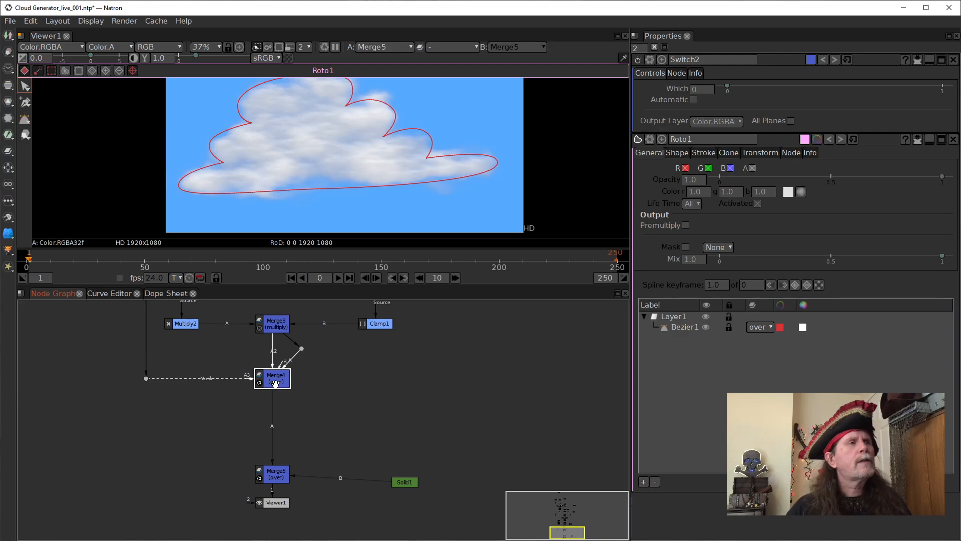
{"action": "left_click_drag", "start_coordinate": [576, 353], "coordinate": [454, 500]}
{"action": "scroll", "coordinate": [455, 499], "scroll_direction": "down", "scroll_amount": 5}
{"action": "left_click_drag", "start_coordinate": [378, 404], "coordinate": [442, 425]}
{"action": "scroll", "coordinate": [310, 438], "scroll_direction": "up", "scroll_amount": 3}
{"action": "left_click_drag", "start_coordinate": [319, 428], "coordinate": [313, 495]}
{"action": "left_click_drag", "start_coordinate": [394, 523], "coordinate": [479, 344]}
{"action": "left_click_drag", "start_coordinate": [407, 310], "coordinate": [365, 471]}
{"action": "scroll", "coordinate": [407, 447], "scroll_direction": "up", "scroll_amount": 5}
{"action": "scroll", "coordinate": [407, 447], "scroll_direction": "up", "scroll_amount": 1}
{"action": "left_click_drag", "start_coordinate": [407, 447], "coordinate": [260, 383]}
{"action": "left_click_drag", "start_coordinate": [446, 424], "coordinate": [339, 439]}
{"action": "scroll", "coordinate": [397, 418], "scroll_direction": "down", "scroll_amount": 3}
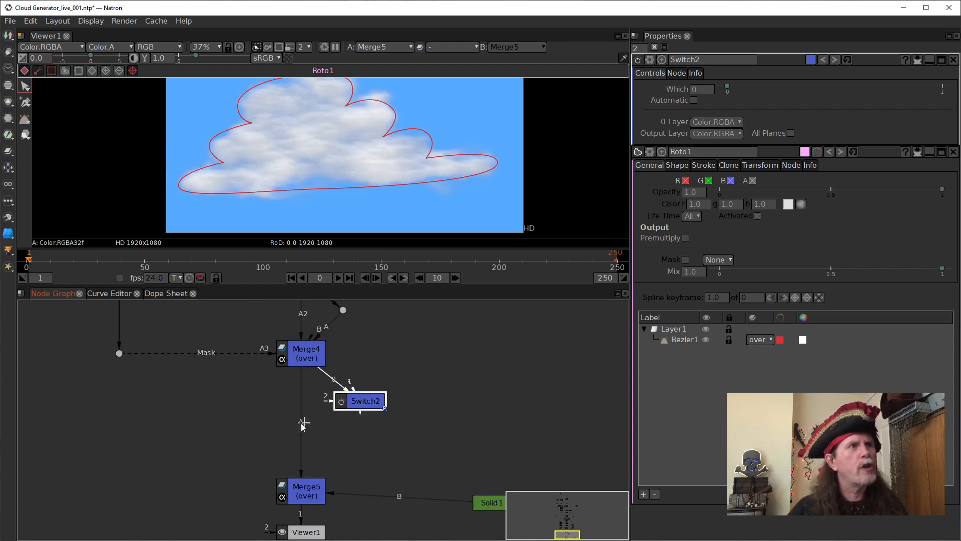
Show Merge4's output in the viewer and toggle the alpha channel display on and off
{"action": "left_click", "coordinate": [299, 358]}
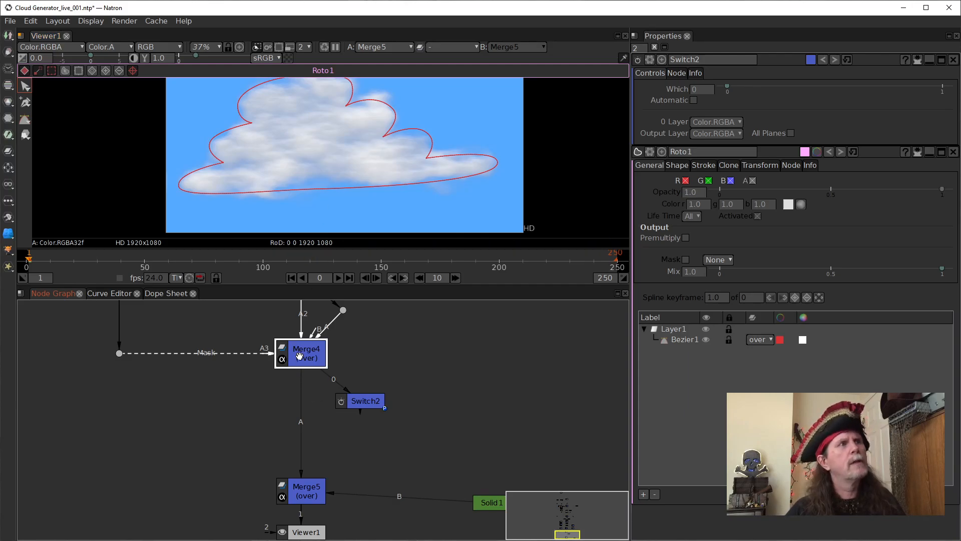
{"action": "key", "text": "1"}
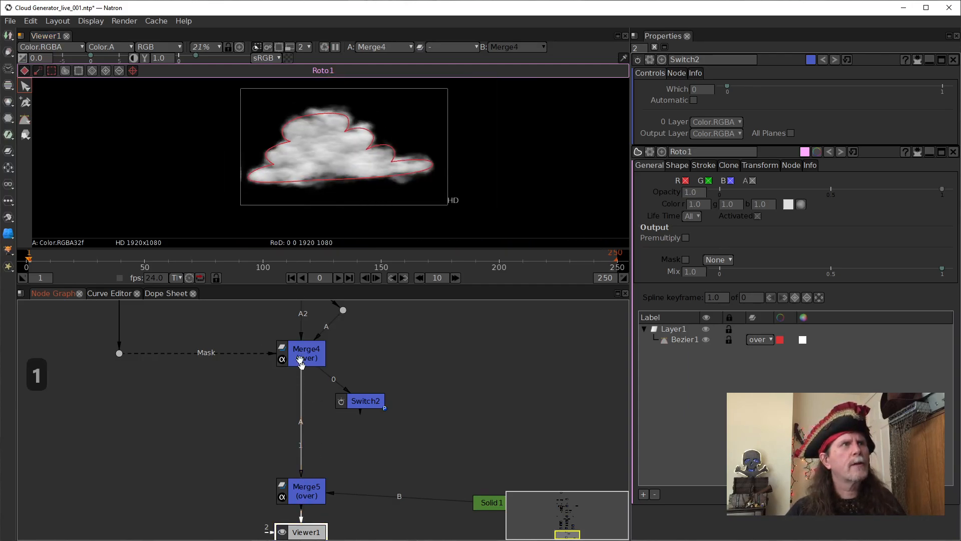
{"action": "left_click", "coordinate": [372, 156]}
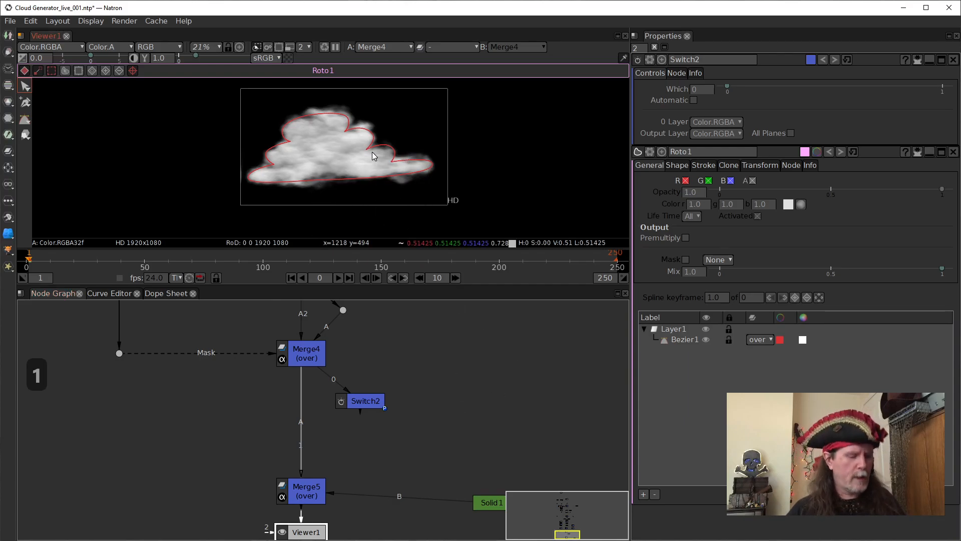
{"action": "key", "text": "a"}
{"action": "key", "text": "a"}
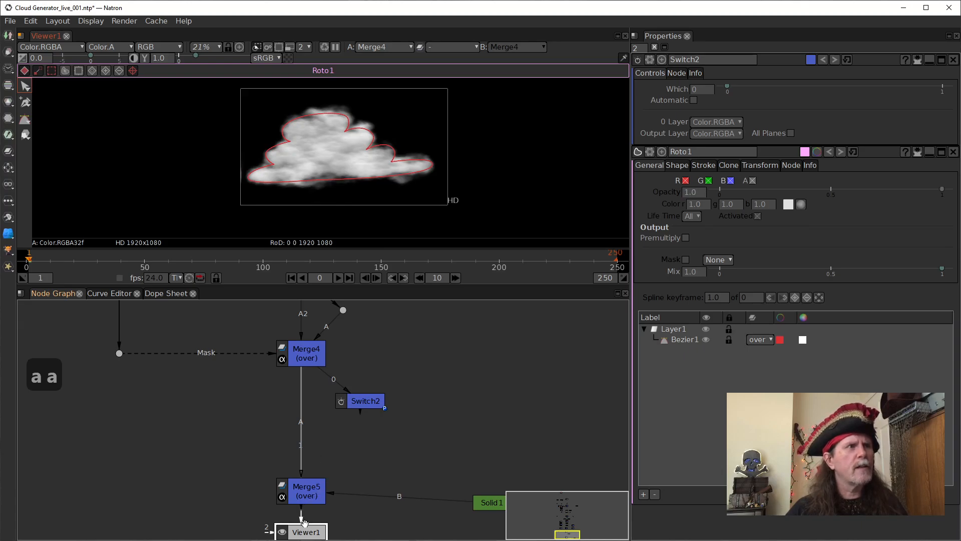
Insert Switch2 between Merge4 and Merge5's A input, and connect Viewer1 to Merge5 from a spot below and to its left
{"action": "left_click_drag", "start_coordinate": [325, 532], "coordinate": [431, 475]}
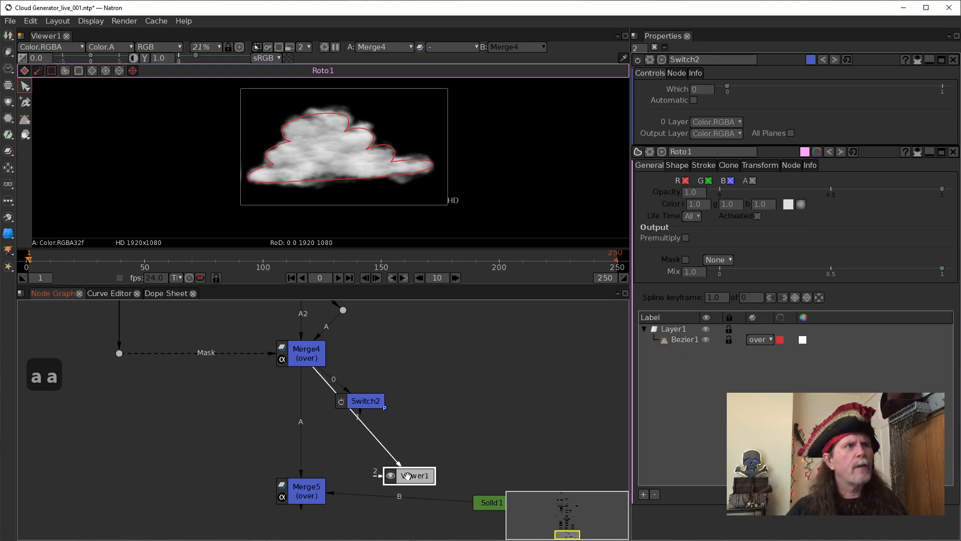
{"action": "left_click", "coordinate": [358, 400]}
{"action": "left_click_drag", "start_coordinate": [299, 433], "coordinate": [299, 411]}
{"action": "left_click_drag", "start_coordinate": [415, 477], "coordinate": [218, 530]}
{"action": "left_click_drag", "start_coordinate": [235, 477], "coordinate": [299, 491]}
{"action": "left_click_drag", "start_coordinate": [268, 411], "coordinate": [271, 423]}
{"action": "left_click", "coordinate": [454, 402]}
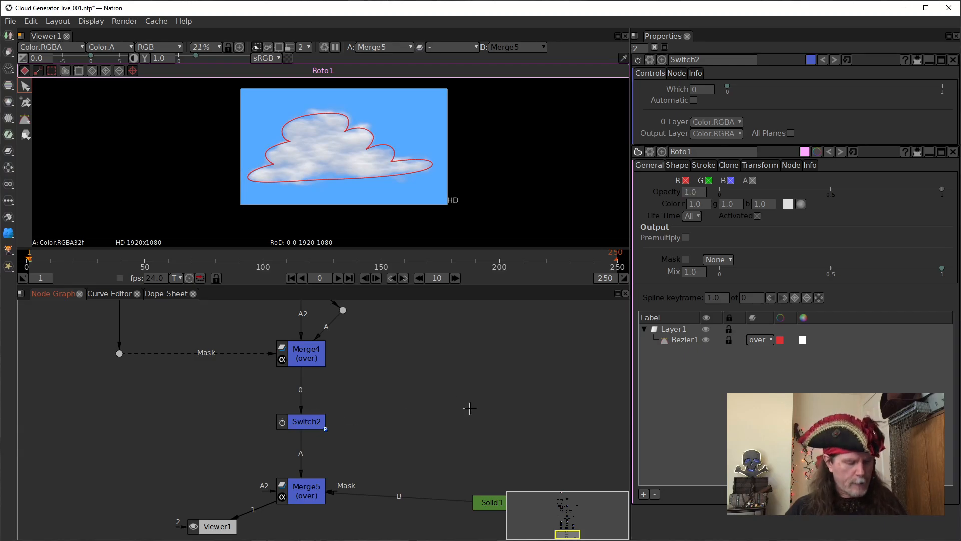
Add a dot up and to the right of Switch2 and connect Switch2's input 1 to it
{"action": "key", "text": "period"}
{"action": "left_click", "coordinate": [288, 413]}
{"action": "left_click_drag", "start_coordinate": [293, 409], "coordinate": [478, 364]}
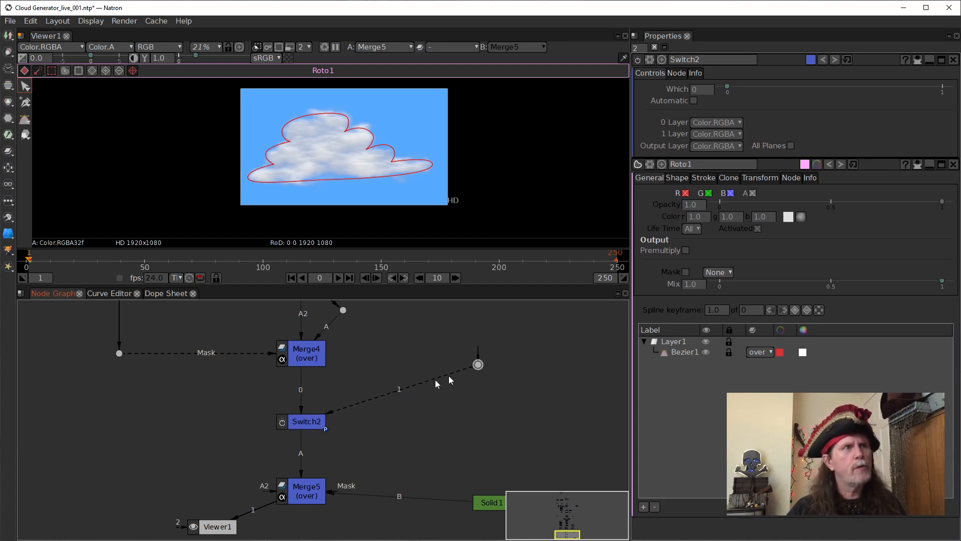
Disconnect Switch2's input 0 from Merge4 and connect Merge4 to Switch2's input 2 instead
{"action": "left_click", "coordinate": [294, 426]}
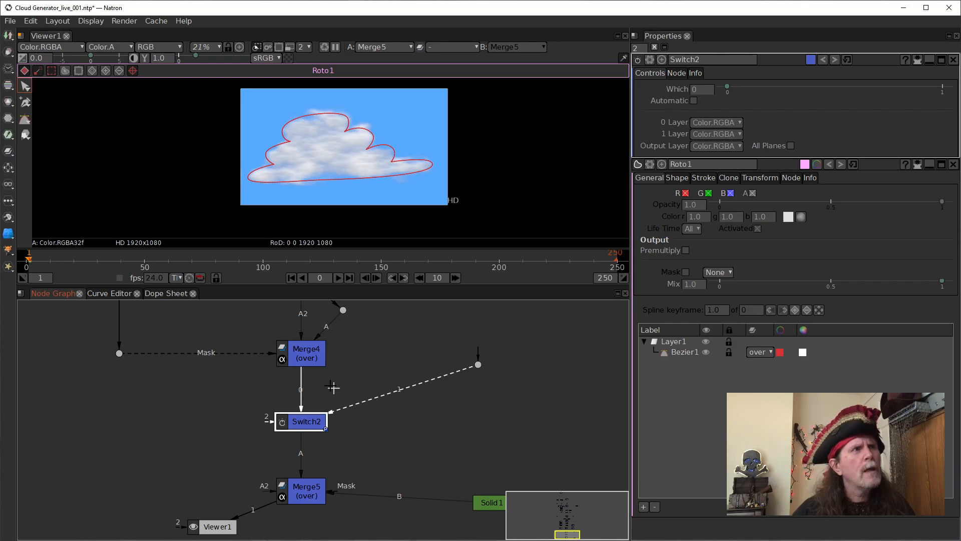
{"action": "mouse_move", "coordinate": [301, 391]}
{"action": "left_mouse_down"}
{"action": "mouse_move", "coordinate": [327, 393]}
{"action": "mouse_move", "coordinate": [313, 399]}
{"action": "left_mouse_up"}
{"action": "left_click_drag", "start_coordinate": [265, 419], "coordinate": [305, 348]}
{"action": "left_click", "coordinate": [301, 423]}
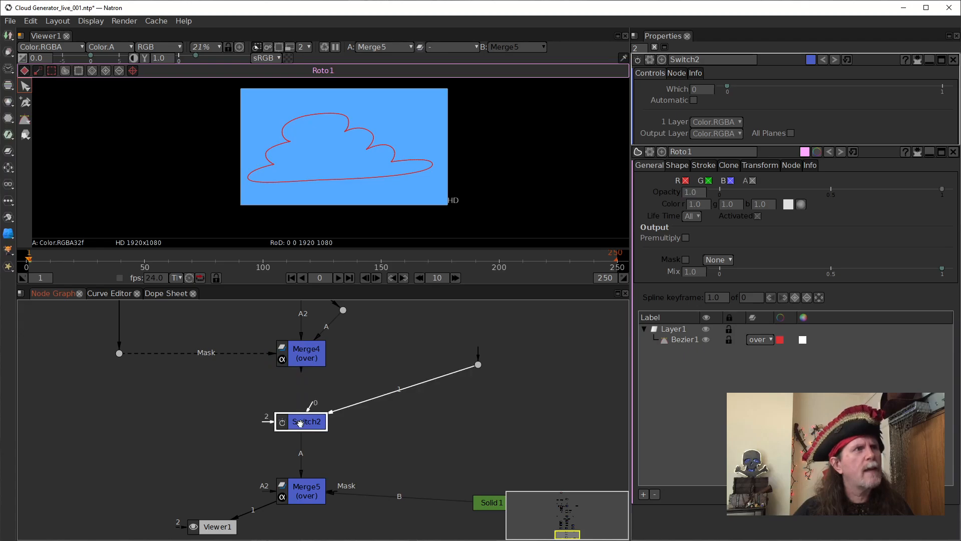
{"action": "left_click_drag", "start_coordinate": [268, 422], "coordinate": [311, 356]}
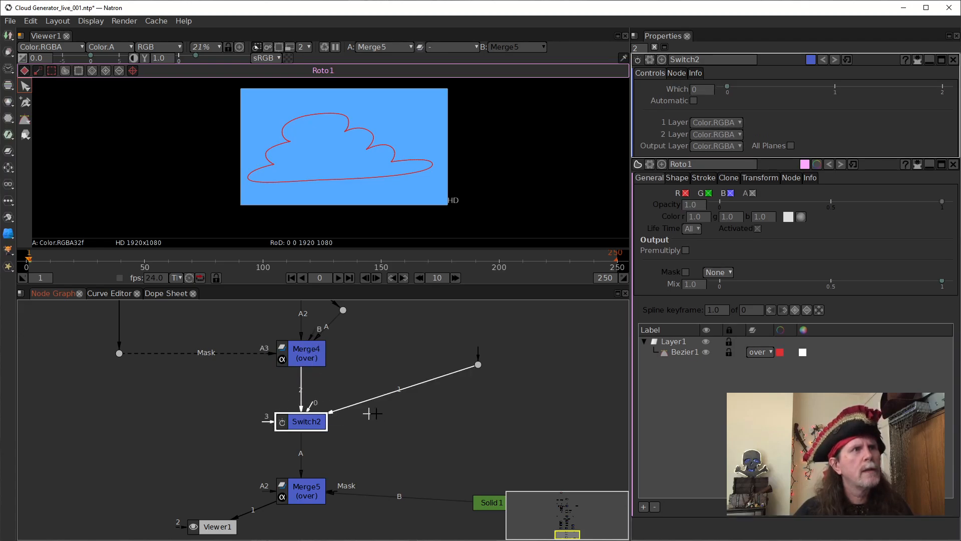
Connect Switch2's input 0 to a second dot on its right, and shift the input 1 dot slightly left
{"action": "left_click", "coordinate": [473, 425]}
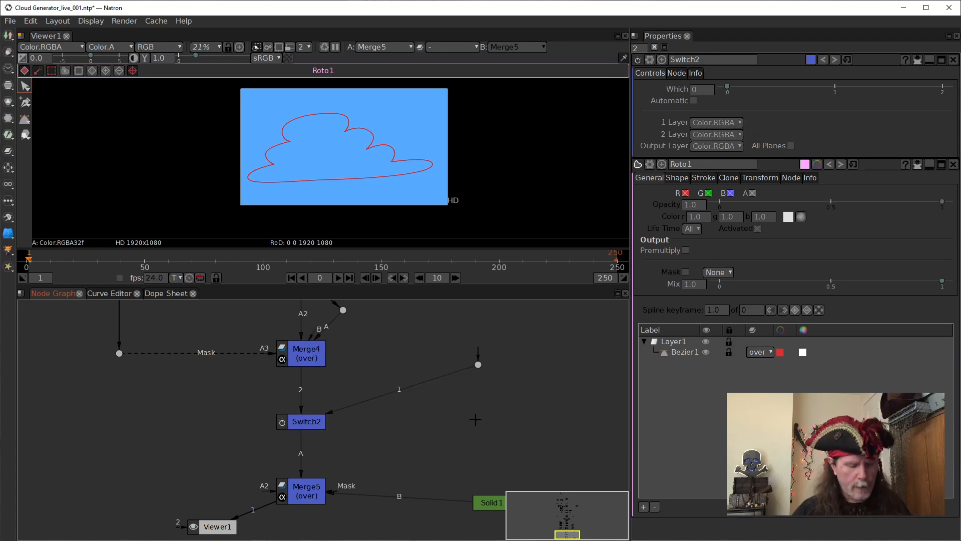
{"action": "key", "text": "period"}
{"action": "left_click", "coordinate": [312, 415]}
{"action": "left_click_drag", "start_coordinate": [311, 404], "coordinate": [522, 392]}
{"action": "left_click_drag", "start_coordinate": [478, 364], "coordinate": [445, 361]}
{"action": "left_click", "coordinate": [302, 422]}
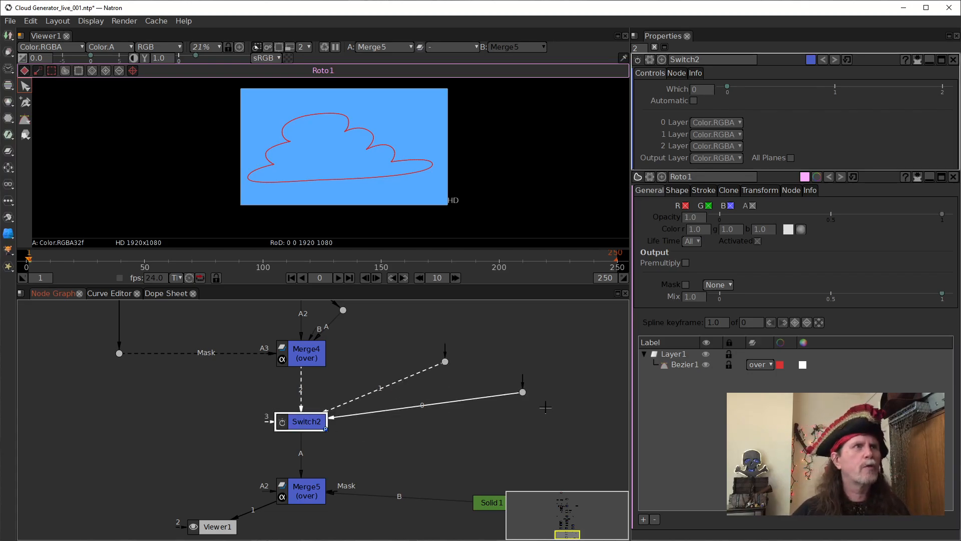
Set Switch2's Which value to 2
{"action": "scroll", "coordinate": [511, 367], "scroll_direction": "down", "scroll_amount": 3}
{"action": "left_click_drag", "start_coordinate": [511, 367], "coordinate": [339, 459]}
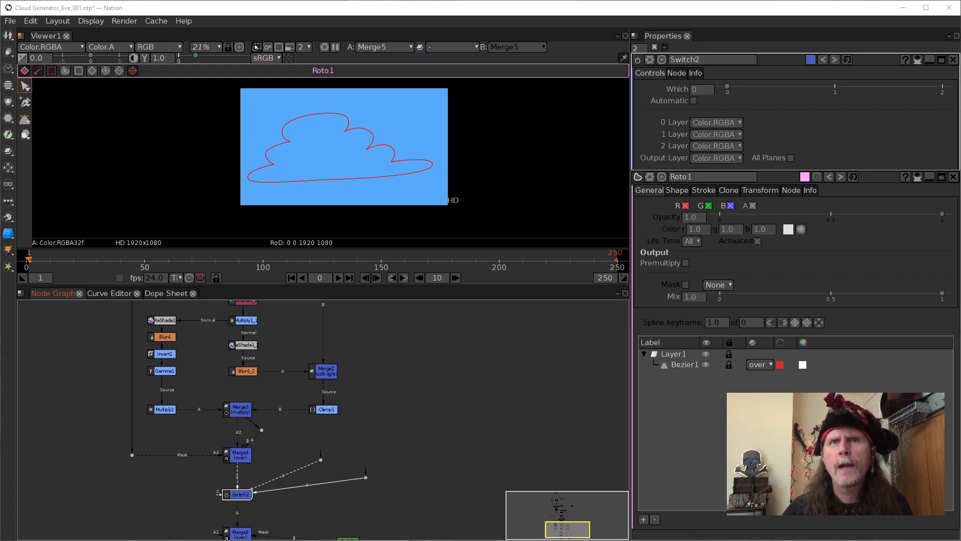
{"action": "scroll", "coordinate": [278, 490], "scroll_direction": "up", "scroll_amount": 2}
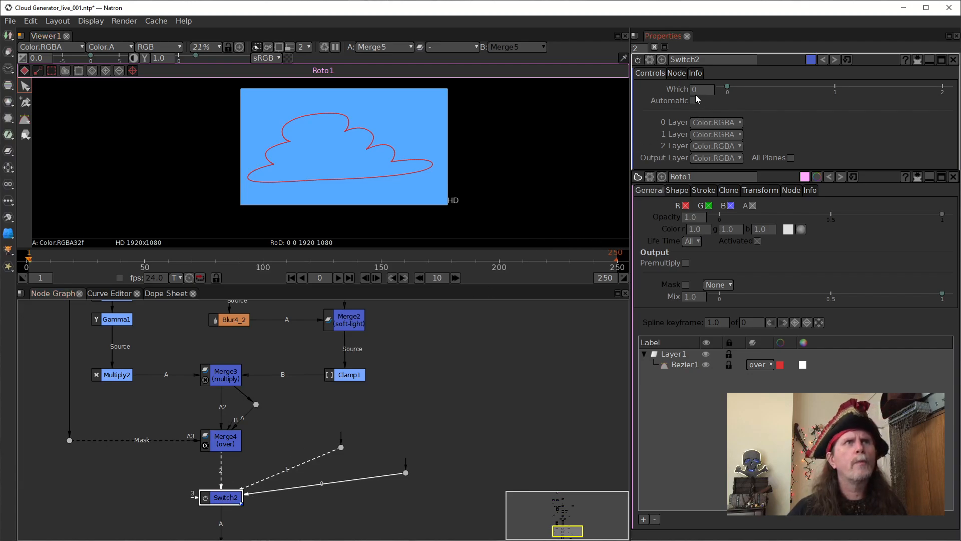
{"action": "type", "text": "2"}
{"action": "key", "text": "Return"}
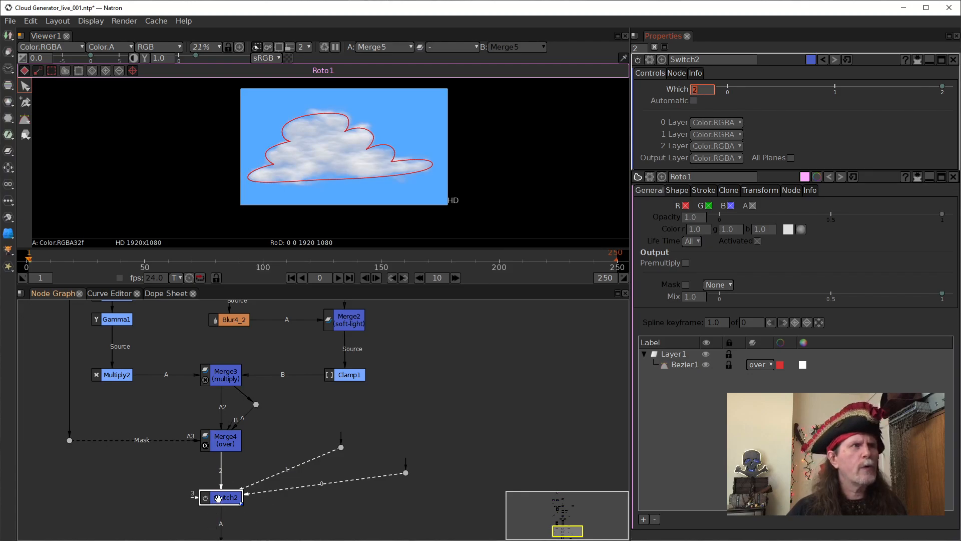
Insert a dot directly below Merge6 on its connection to the iDistort1 source
{"action": "left_click_drag", "start_coordinate": [396, 395], "coordinate": [342, 442]}
{"action": "scroll", "coordinate": [486, 396], "scroll_direction": "down", "scroll_amount": 2}
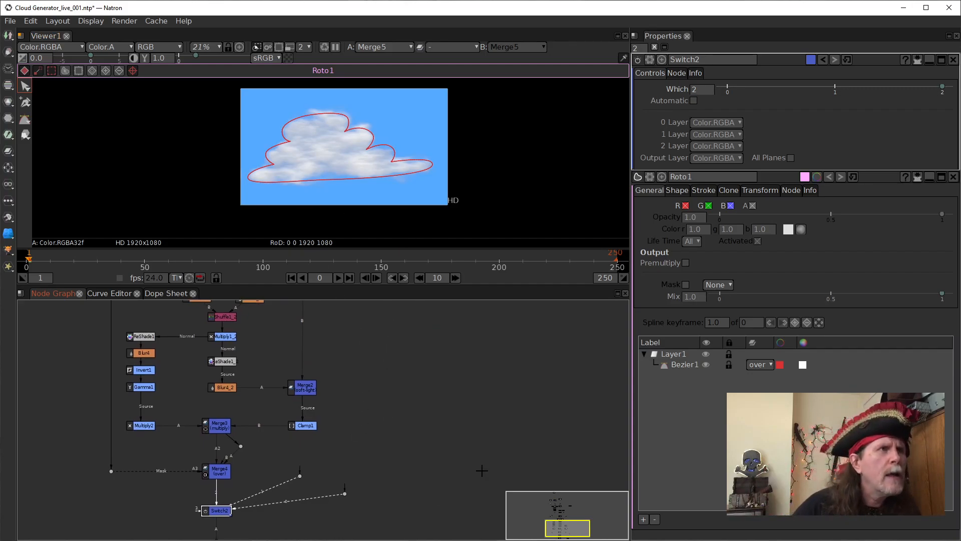
{"action": "mouse_move", "coordinate": [461, 440]}
{"action": "left_mouse_down"}
{"action": "mouse_move", "coordinate": [453, 464]}
{"action": "mouse_move", "coordinate": [450, 454]}
{"action": "left_mouse_up"}
{"action": "scroll", "coordinate": [396, 466], "scroll_direction": "down", "scroll_amount": 2}
{"action": "left_click_drag", "start_coordinate": [396, 466], "coordinate": [391, 501]}
{"action": "left_click_drag", "start_coordinate": [375, 404], "coordinate": [374, 525]}
{"action": "left_click_drag", "start_coordinate": [299, 350], "coordinate": [304, 369]}
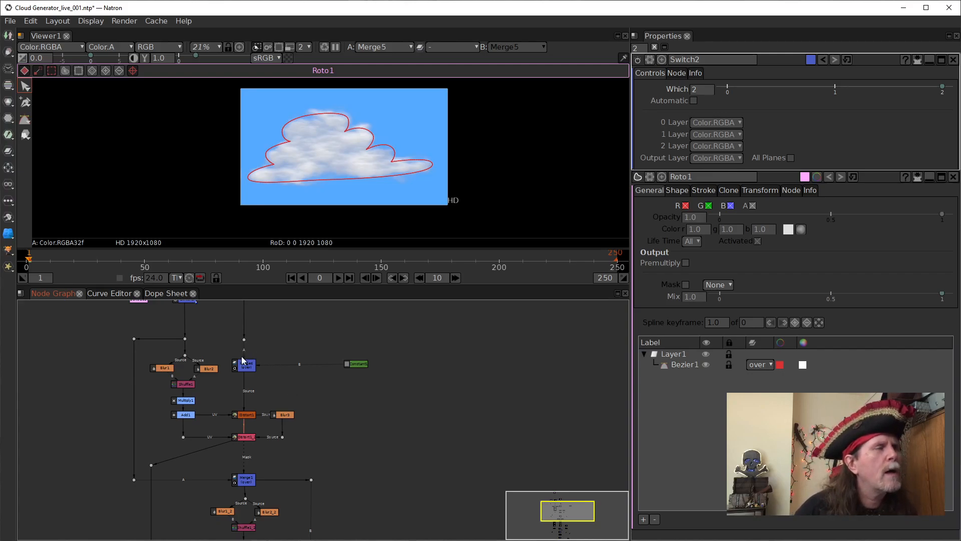
{"action": "left_click", "coordinate": [245, 365]}
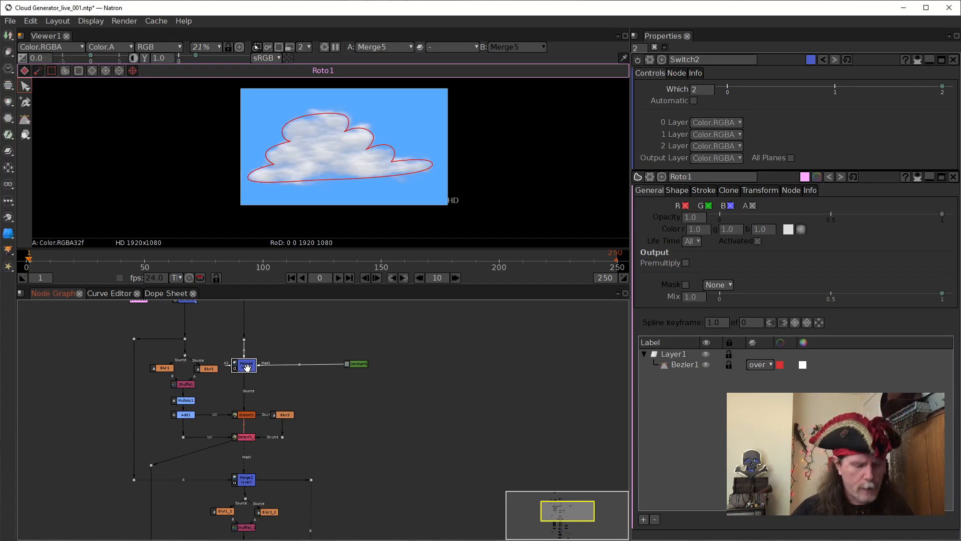
{"action": "key", "text": "period"}
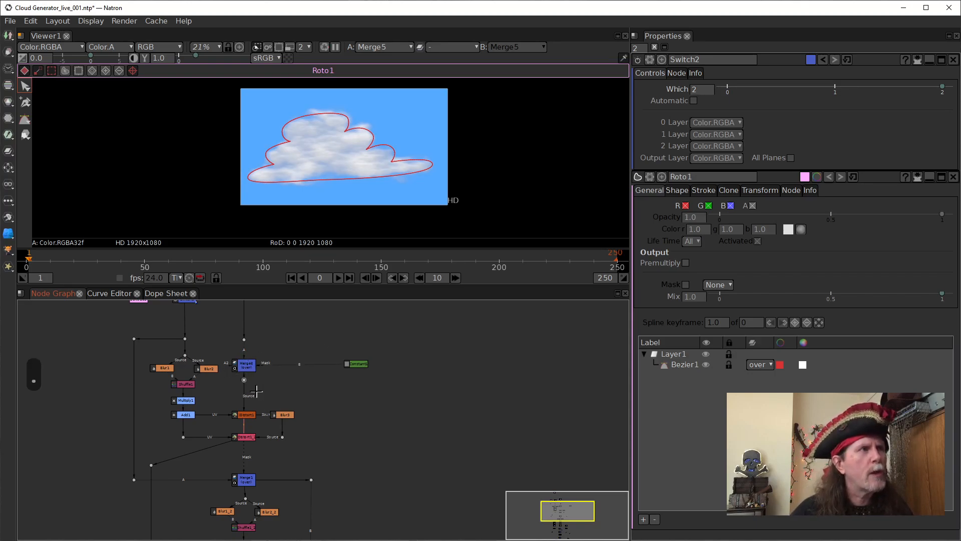
{"action": "left_click_drag", "start_coordinate": [245, 380], "coordinate": [244, 388]}
Add another dot below Constant1 and connect its input to the dot below Merge6
{"action": "left_click_drag", "start_coordinate": [404, 459], "coordinate": [390, 362]}
{"action": "scroll", "coordinate": [385, 389], "scroll_direction": "down", "scroll_amount": 1}
{"action": "left_click_drag", "start_coordinate": [380, 396], "coordinate": [367, 474]}
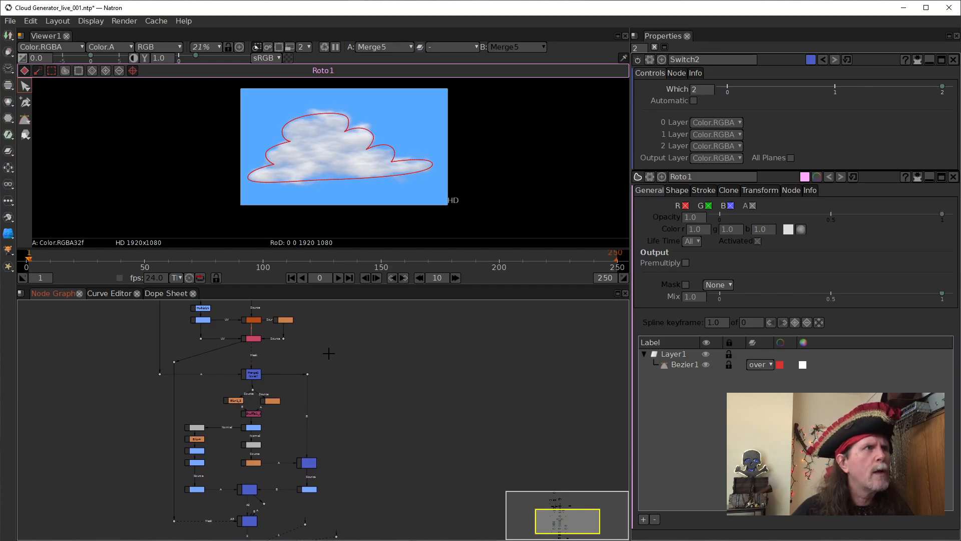
{"action": "scroll", "coordinate": [333, 328], "scroll_direction": "up", "scroll_amount": 2}
{"action": "left_click_drag", "start_coordinate": [333, 328], "coordinate": [326, 466]}
{"action": "left_click", "coordinate": [310, 420]}
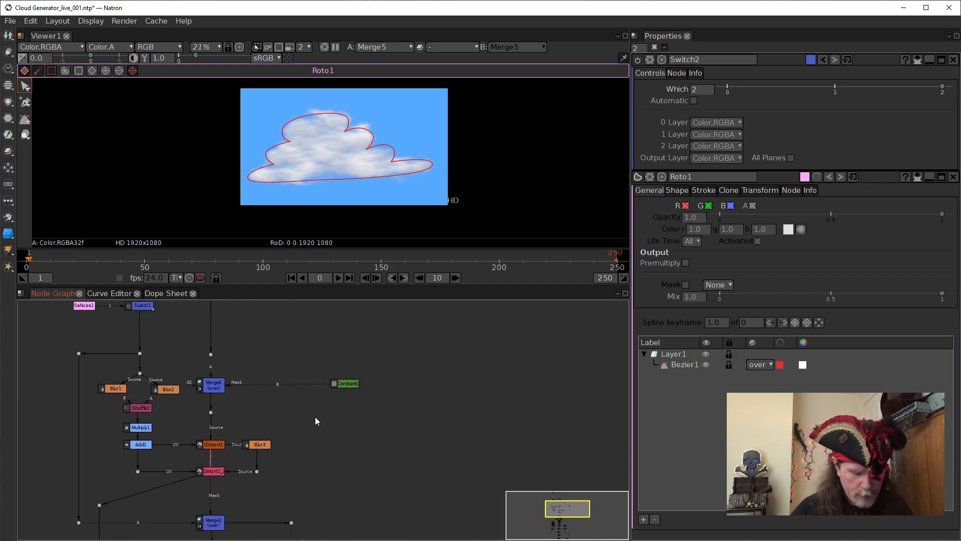
{"action": "key", "text": "period"}
{"action": "left_click_drag", "start_coordinate": [324, 404], "coordinate": [211, 414]}
Connect the dot on Switch2's input 0 to the dot below Constant1, and move that upper dot farther right
{"action": "left_click_drag", "start_coordinate": [335, 464], "coordinate": [304, 363]}
{"action": "scroll", "coordinate": [331, 475], "scroll_direction": "down", "scroll_amount": 2}
{"action": "left_click_drag", "start_coordinate": [345, 483], "coordinate": [353, 425]}
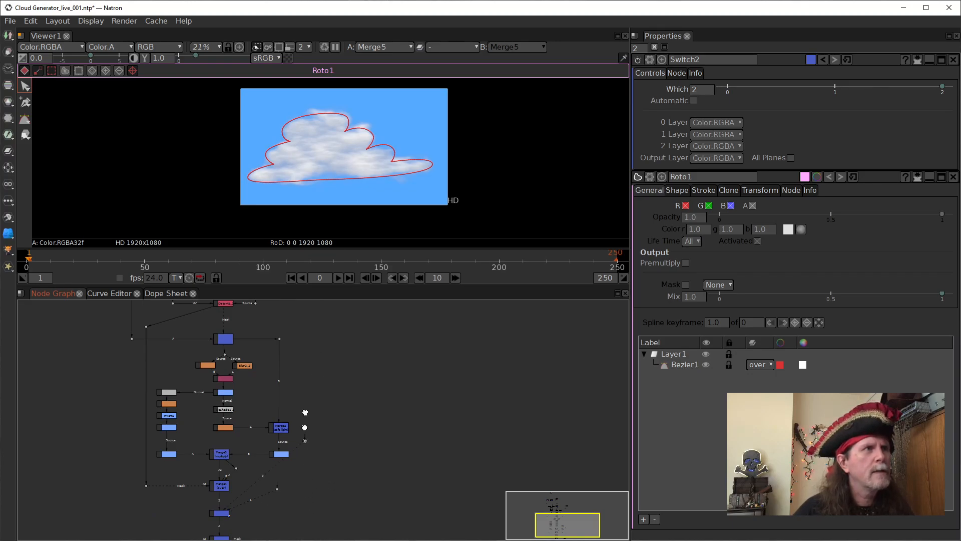
{"action": "left_click_drag", "start_coordinate": [346, 327], "coordinate": [349, 485]}
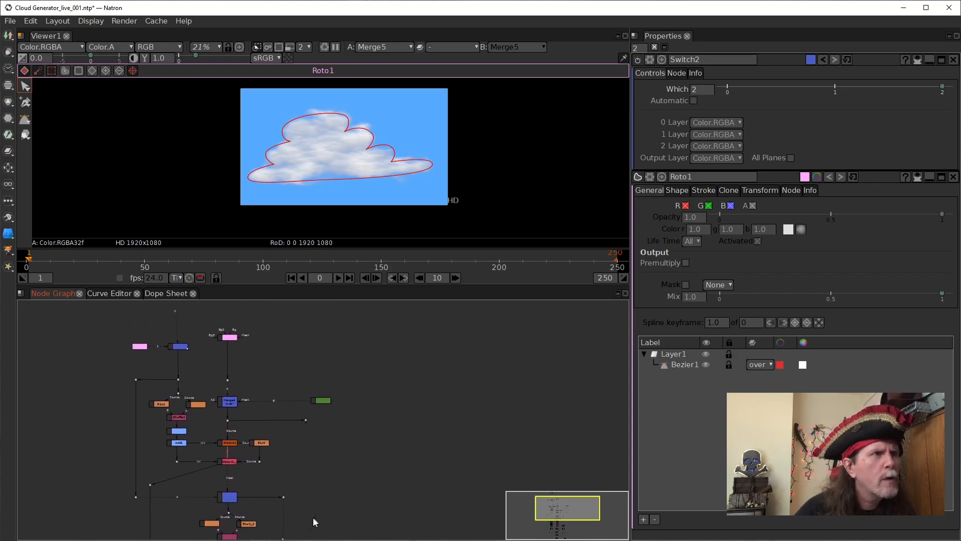
{"action": "left_click_drag", "start_coordinate": [353, 475], "coordinate": [338, 256]}
{"action": "left_click_drag", "start_coordinate": [299, 305], "coordinate": [297, 449]}
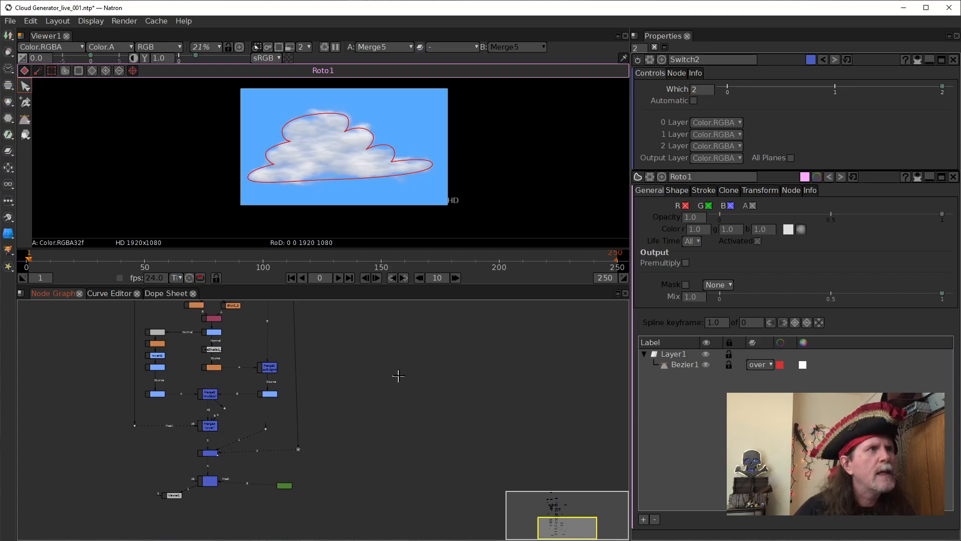
{"action": "left_click_drag", "start_coordinate": [395, 383], "coordinate": [416, 521]}
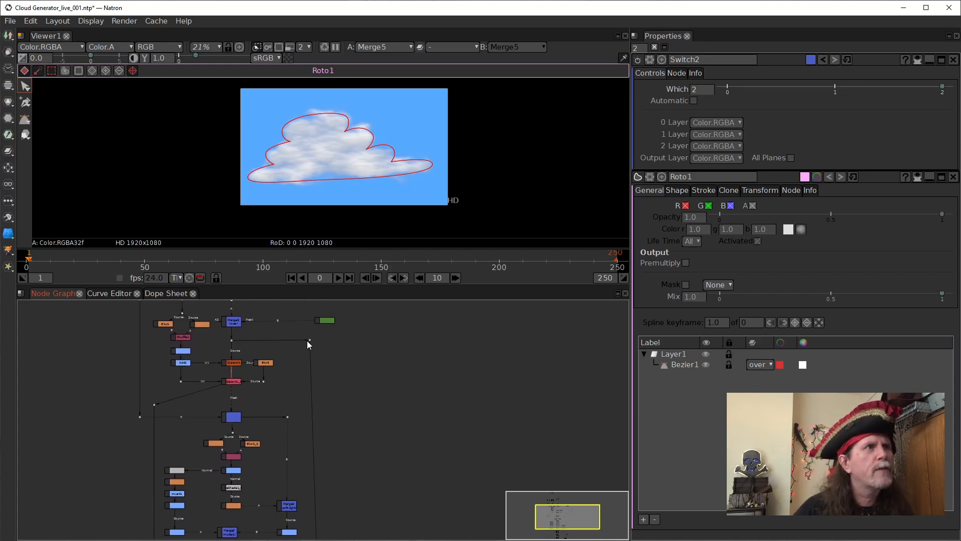
{"action": "mouse_move", "coordinate": [307, 340]}
{"action": "left_mouse_down"}
{"action": "mouse_move", "coordinate": [335, 343]}
{"action": "mouse_move", "coordinate": [325, 339]}
{"action": "left_mouse_up"}
{"action": "left_click_drag", "start_coordinate": [456, 449], "coordinate": [420, 474]}
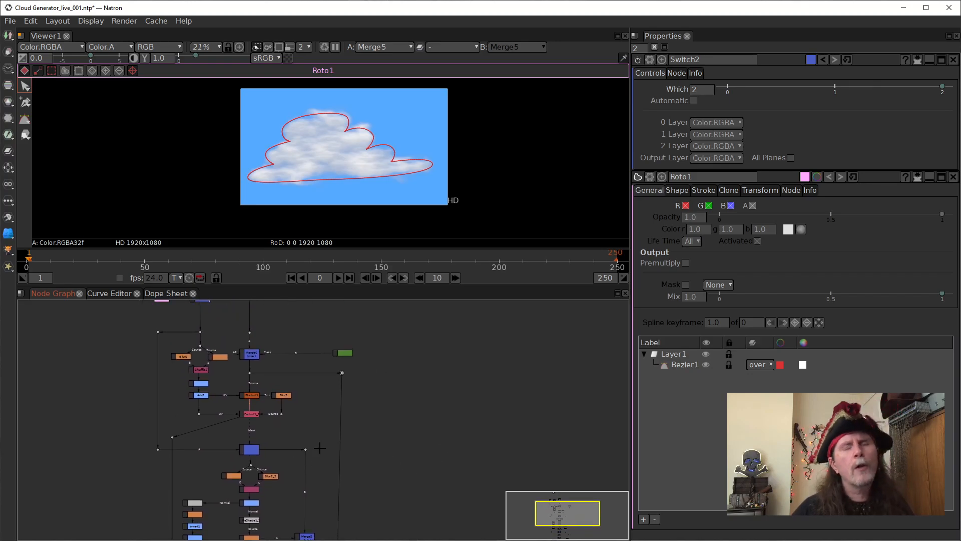
Set Switch2's Which value to 0
{"action": "left_click", "coordinate": [709, 90]}
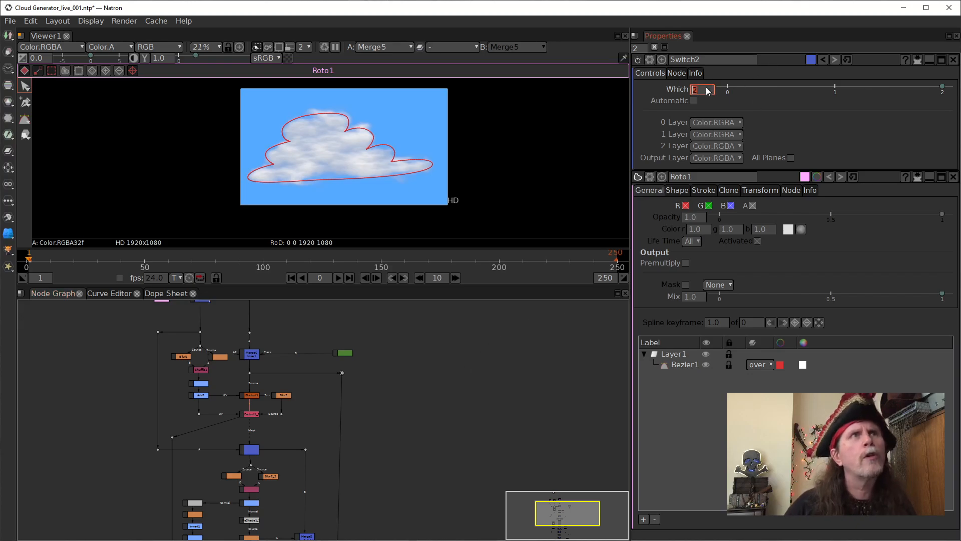
{"action": "type", "text": "0"}
{"action": "key", "text": "Return"}
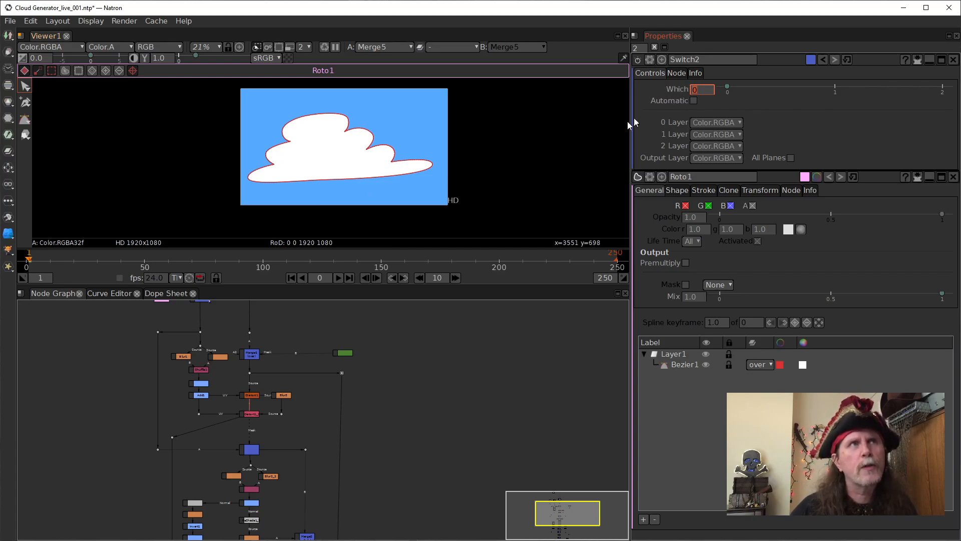
Cycle Switch2's Which value through 0 and 1 to compare the outputs, finishing at 2
{"action": "scroll", "coordinate": [694, 90], "scroll_direction": "up", "scroll_amount": 1}
{"action": "scroll", "coordinate": [694, 90], "scroll_direction": "down", "scroll_amount": 1}
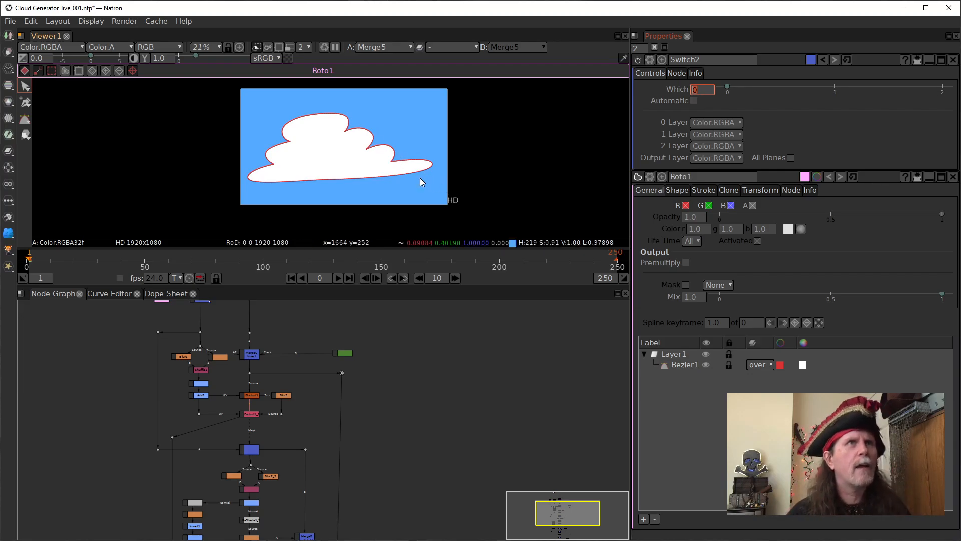
{"action": "scroll", "coordinate": [692, 94], "scroll_direction": "up", "scroll_amount": 1}
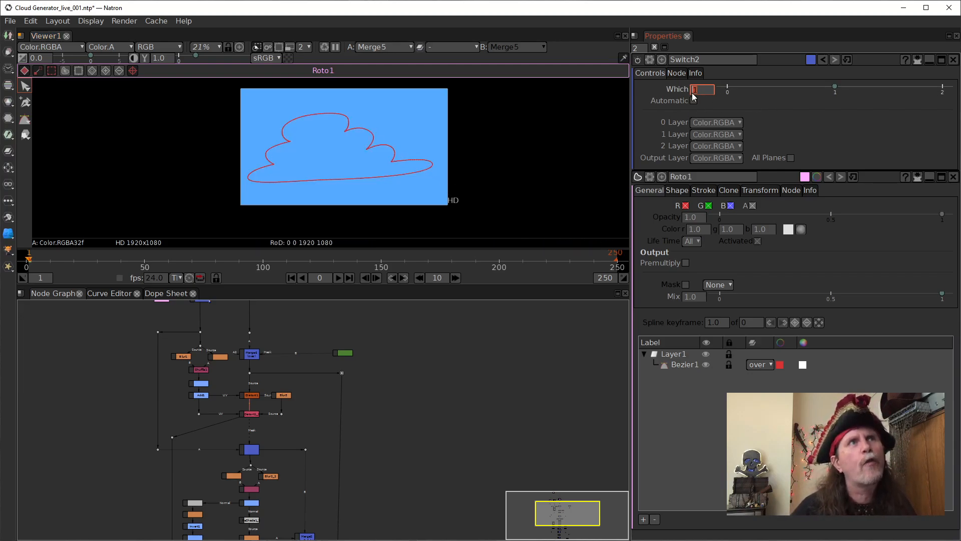
{"action": "scroll", "coordinate": [692, 92], "scroll_direction": "up", "scroll_amount": 1}
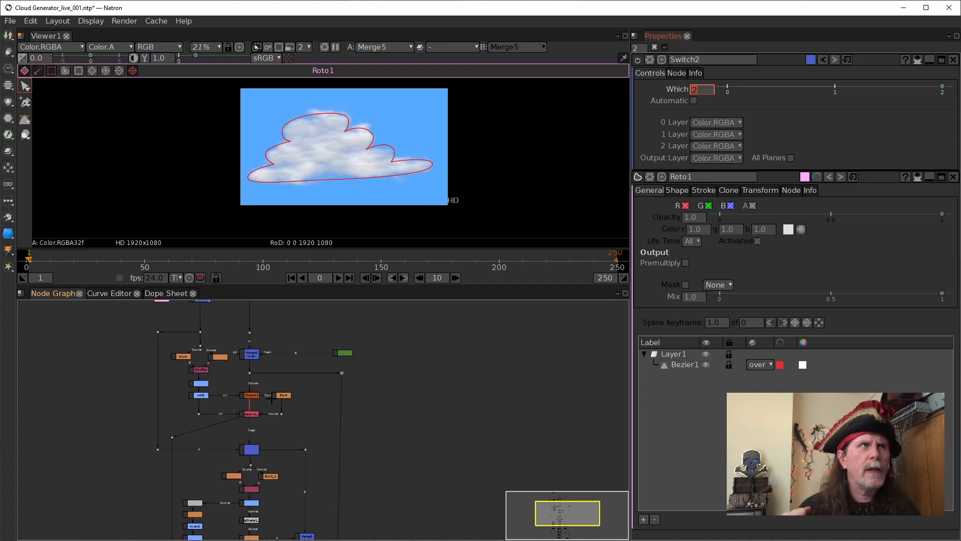
Show the output of the dot below Constant1 in the viewer
{"action": "left_click_drag", "start_coordinate": [288, 326], "coordinate": [257, 416]}
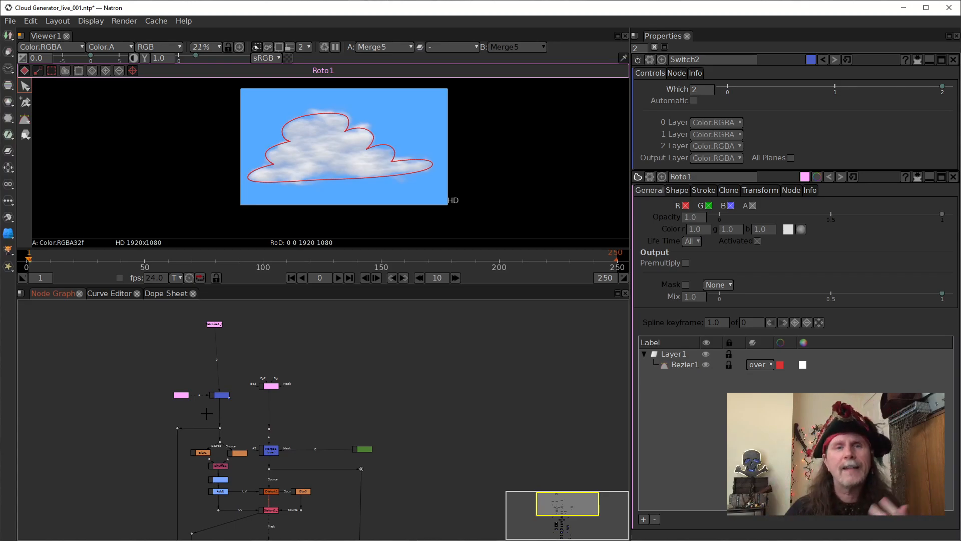
{"action": "left_click_drag", "start_coordinate": [469, 520], "coordinate": [478, 464]}
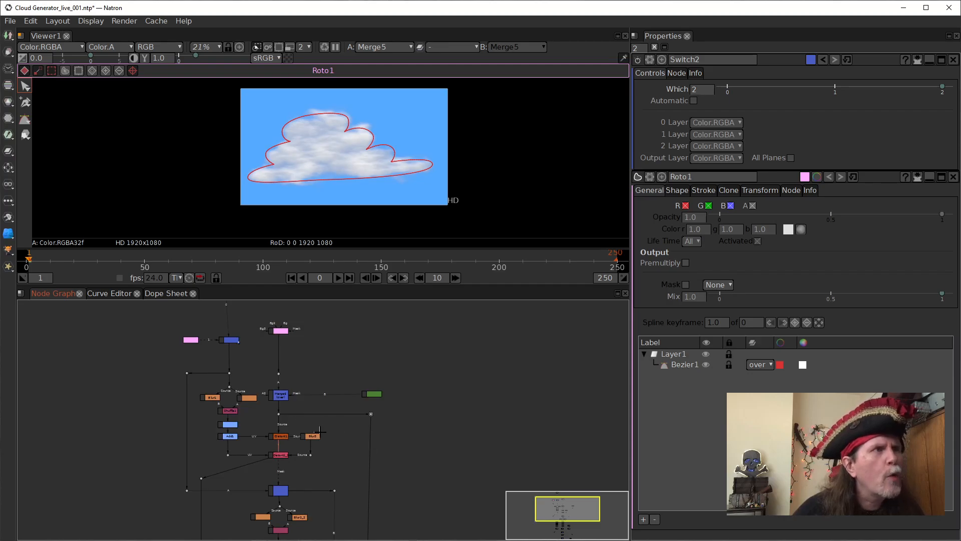
{"action": "left_click_drag", "start_coordinate": [425, 484], "coordinate": [426, 484]}
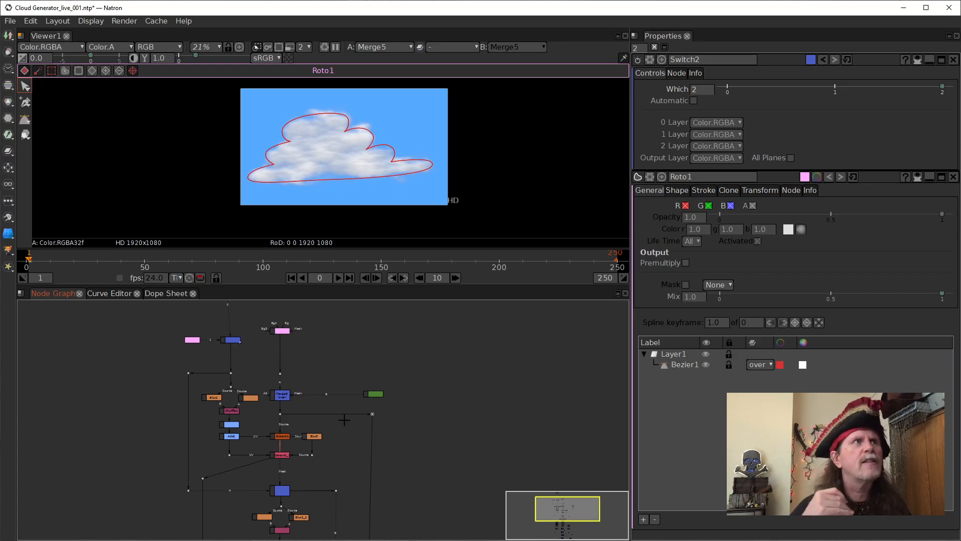
{"action": "scroll", "coordinate": [350, 463], "scroll_direction": "up", "scroll_amount": 4}
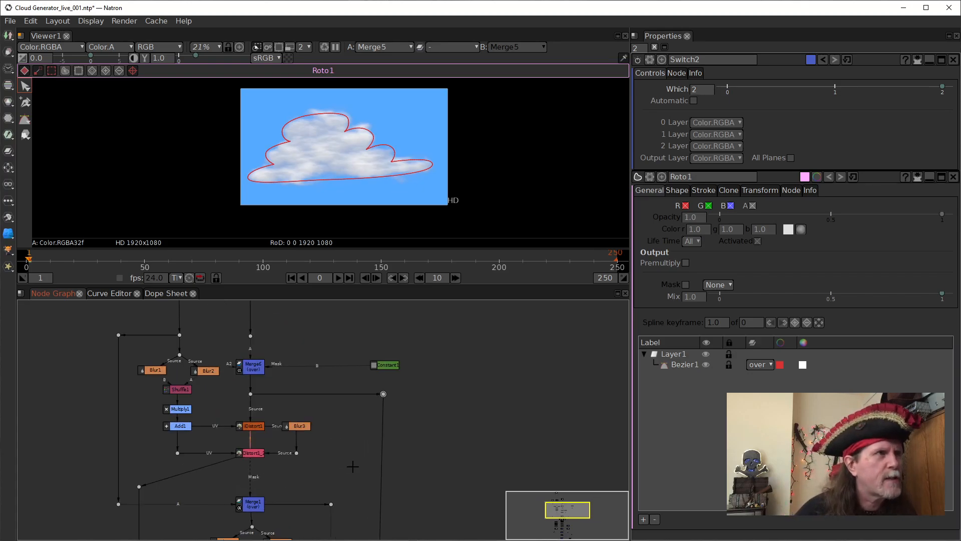
{"action": "left_click", "coordinate": [362, 408]}
{"action": "left_click_drag", "start_coordinate": [492, 479], "coordinate": [413, 459]}
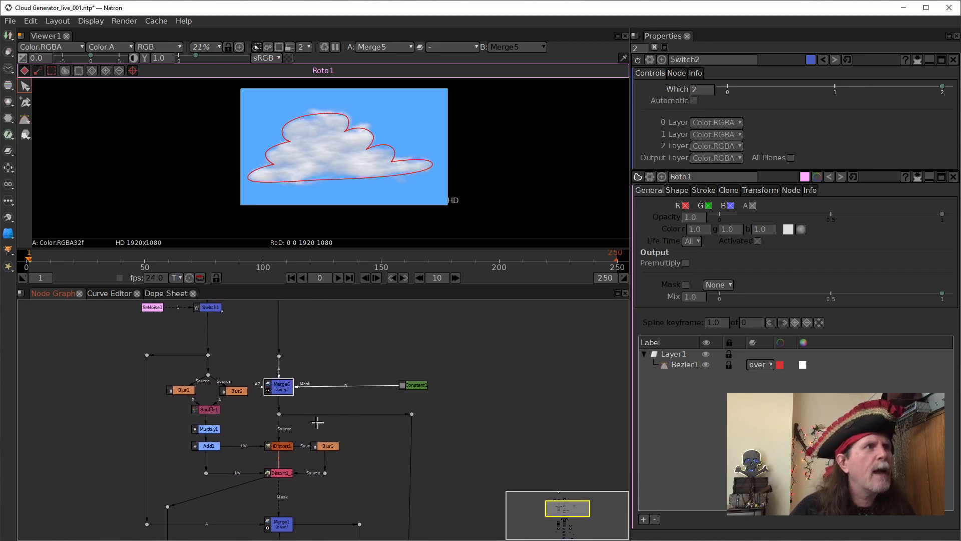
{"action": "left_click", "coordinate": [411, 414]}
{"action": "key", "text": "1"}
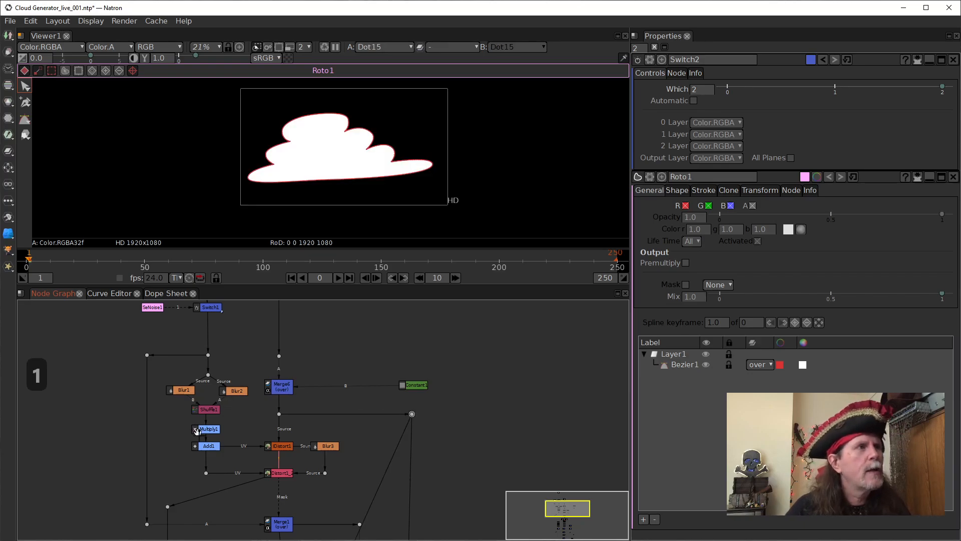
View the output of Add1 and of the dot below Switch1
{"action": "left_click", "coordinate": [207, 446]}
{"action": "key", "text": "1"}
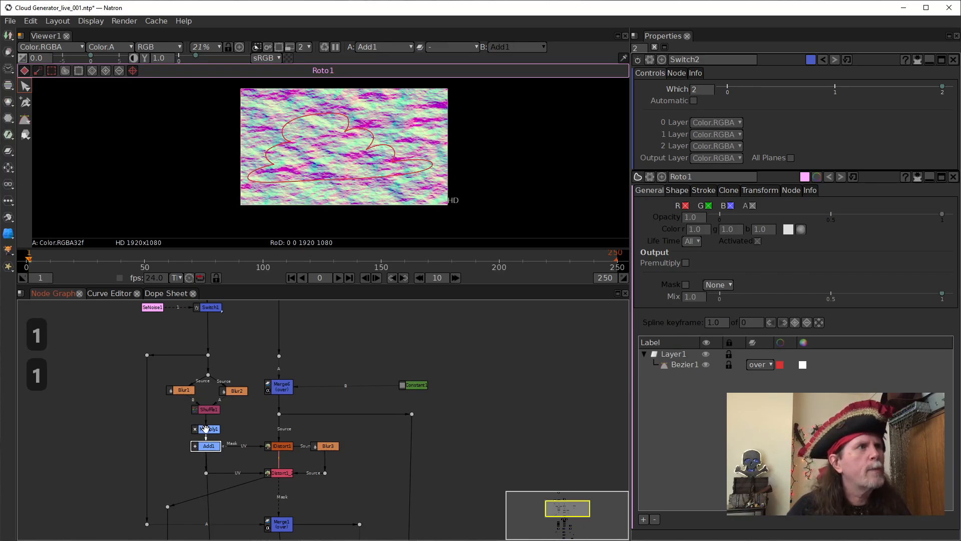
{"action": "left_click_drag", "start_coordinate": [243, 358], "coordinate": [233, 383]}
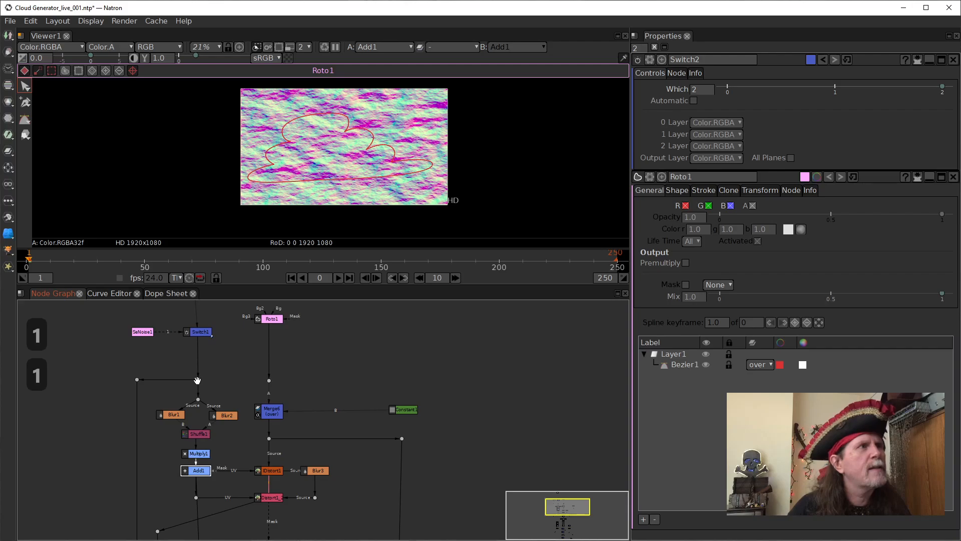
{"action": "left_click", "coordinate": [198, 380]}
{"action": "key", "text": "1"}
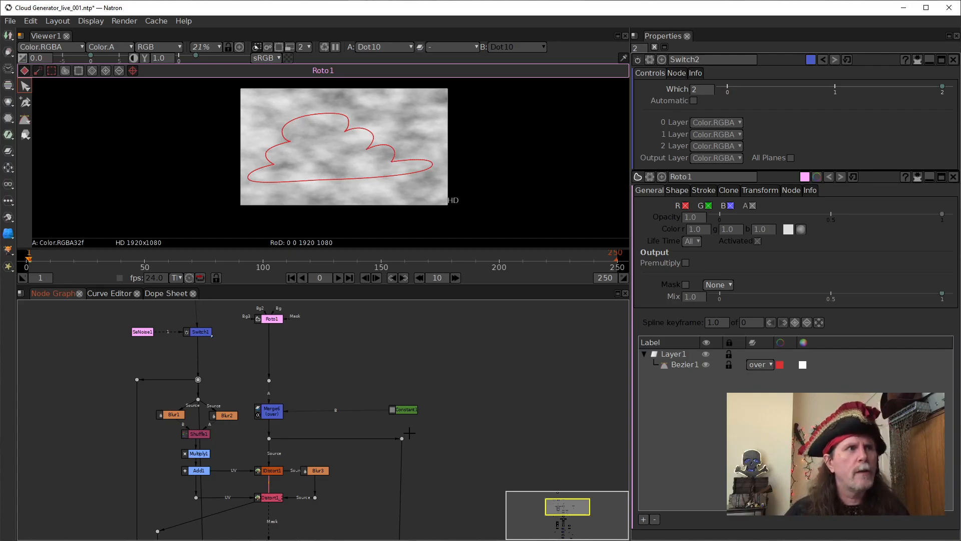
Add a dot to the right of Constant1, connect it to the dot below Switch1 and align it level with that dot
{"action": "left_click", "coordinate": [450, 471]}
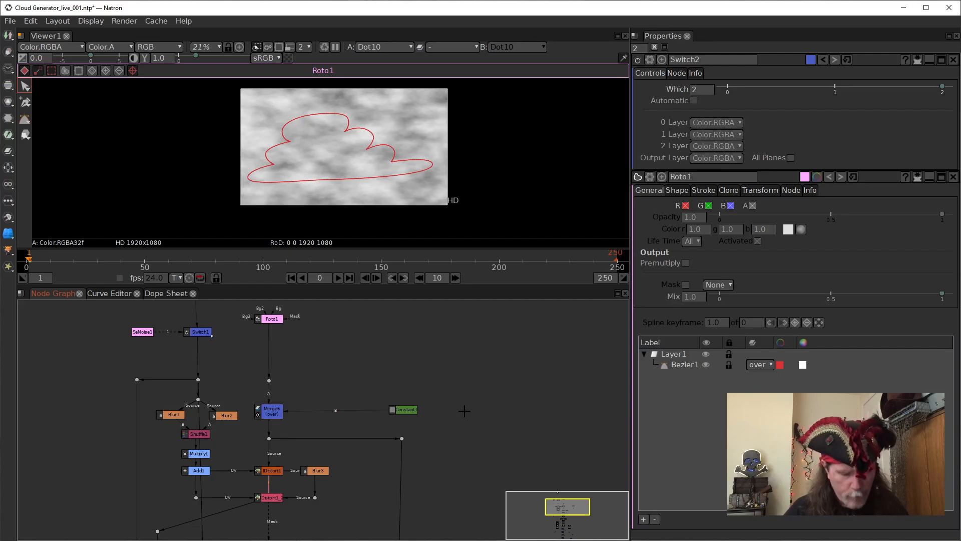
{"action": "key", "text": "period"}
{"action": "left_click_drag", "start_coordinate": [468, 413], "coordinate": [199, 380]}
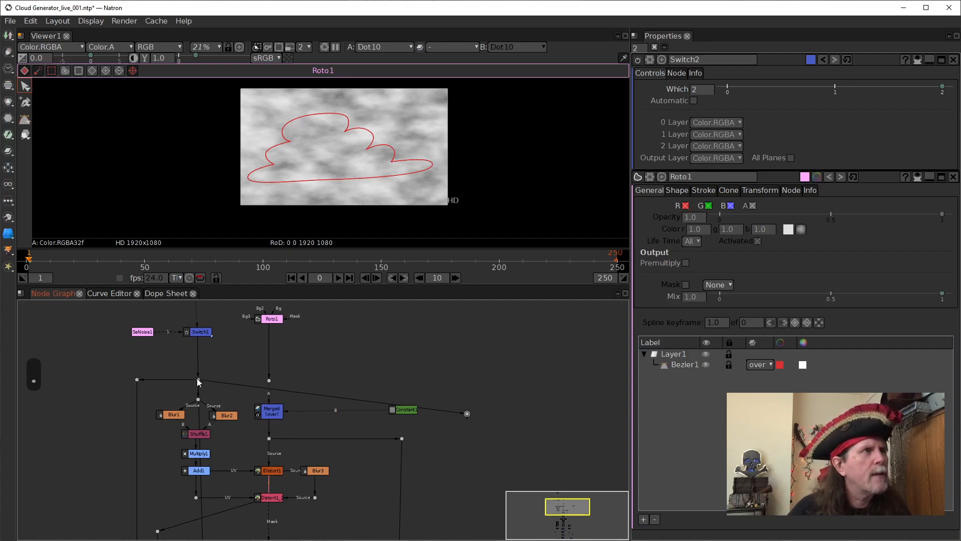
{"action": "left_click_drag", "start_coordinate": [466, 413], "coordinate": [481, 403]}
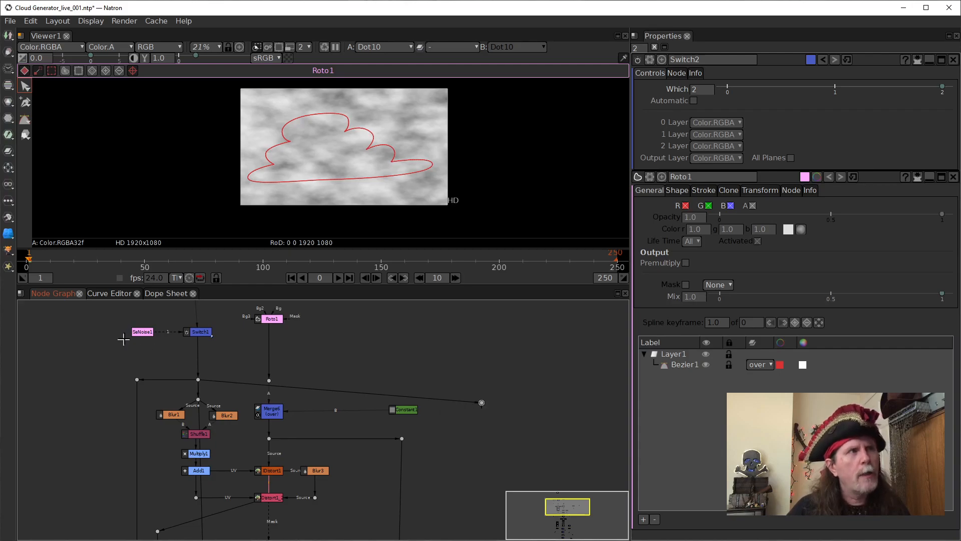
{"action": "left_click_drag", "start_coordinate": [482, 402], "coordinate": [482, 381]}
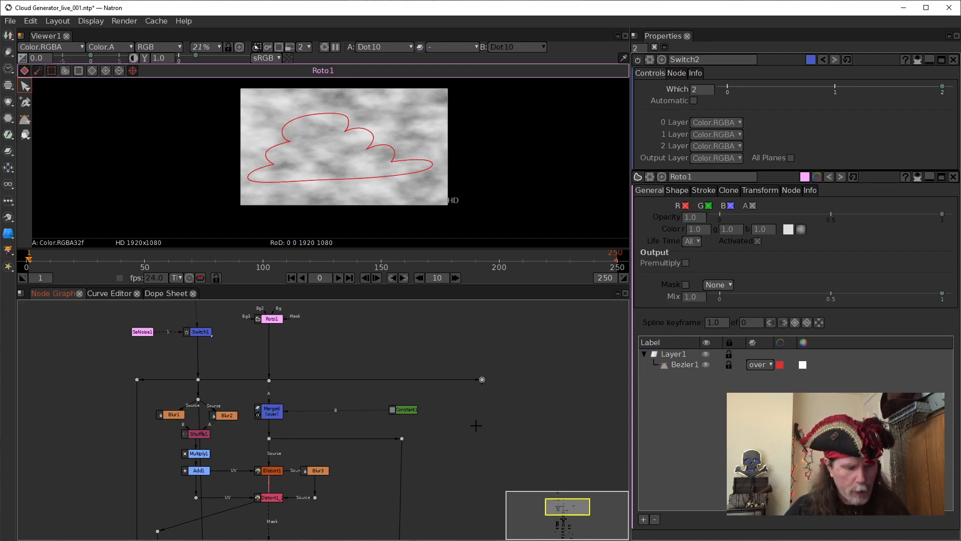
Add a Merge node directly below the new dot with its A input connected to that dot
{"action": "key", "text": "m"}
{"action": "mouse_move", "coordinate": [480, 394]}
{"action": "left_mouse_down"}
{"action": "mouse_move", "coordinate": [472, 448]}
{"action": "mouse_move", "coordinate": [509, 420]}
{"action": "mouse_move", "coordinate": [483, 379]}
{"action": "left_mouse_up"}
{"action": "left_click_drag", "start_coordinate": [476, 450], "coordinate": [483, 450]}
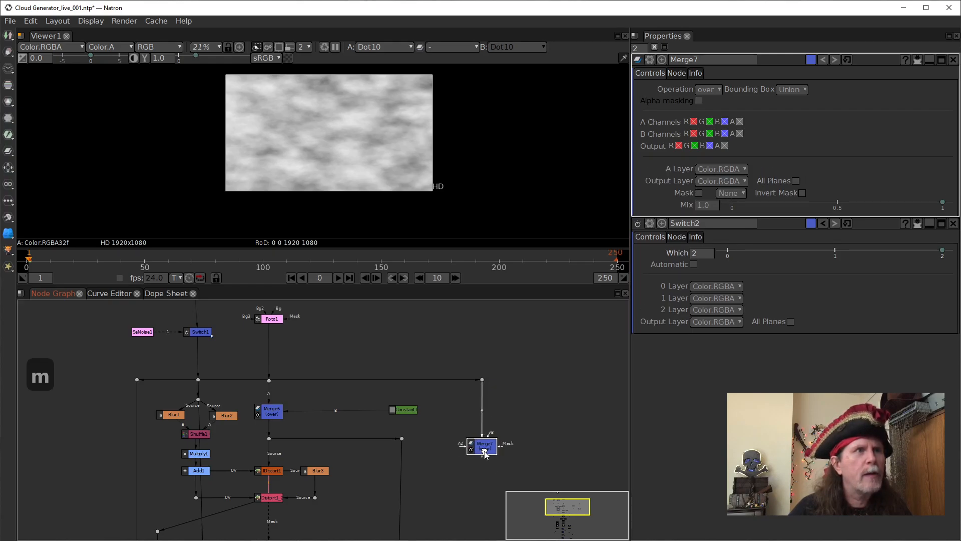
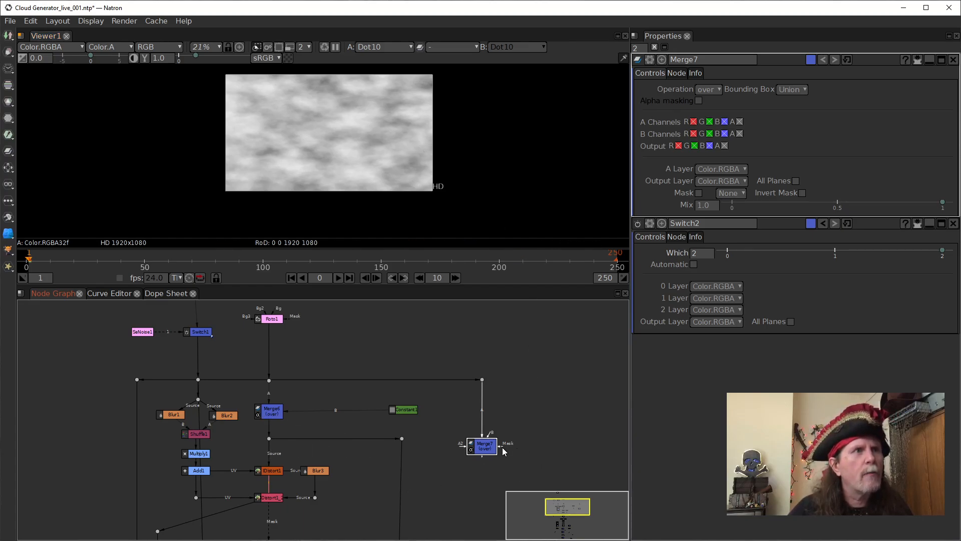
Connect Merge7's Mask input to the dot below Constant1, align Merge7 level with that dot and view its output
{"action": "mouse_move", "coordinate": [406, 452]}
{"action": "left_mouse_down"}
{"action": "mouse_move", "coordinate": [401, 435]}
{"action": "mouse_move", "coordinate": [421, 446]}
{"action": "mouse_move", "coordinate": [405, 444]}
{"action": "left_mouse_up"}
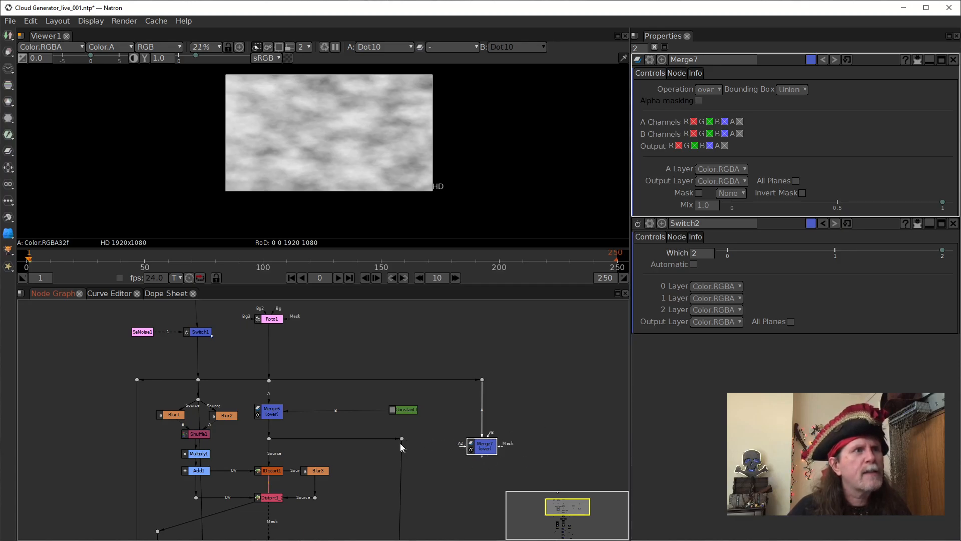
{"action": "left_click", "coordinate": [401, 439]}
{"action": "key", "text": "1"}
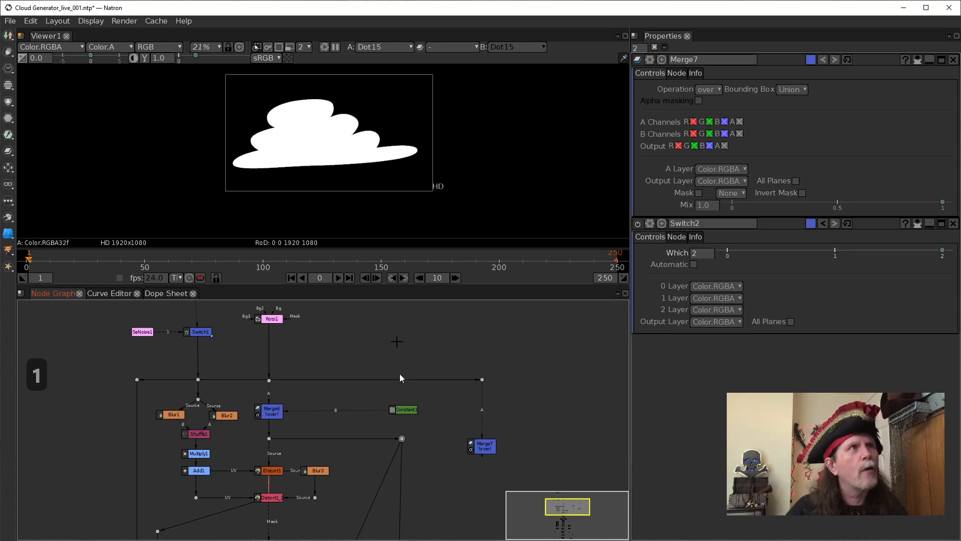
{"action": "left_click", "coordinate": [485, 446]}
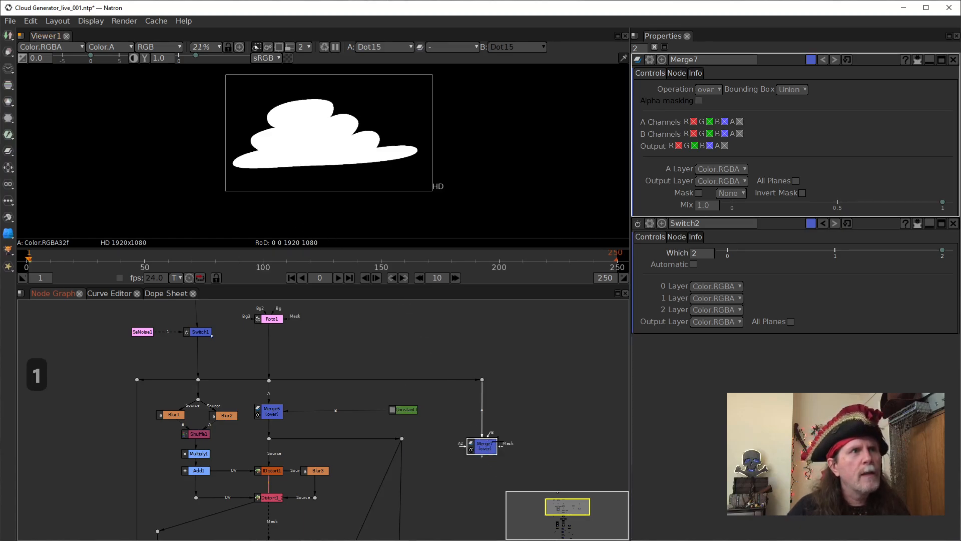
{"action": "left_click_drag", "start_coordinate": [504, 443], "coordinate": [400, 439]}
{"action": "left_click_drag", "start_coordinate": [484, 450], "coordinate": [483, 444]}
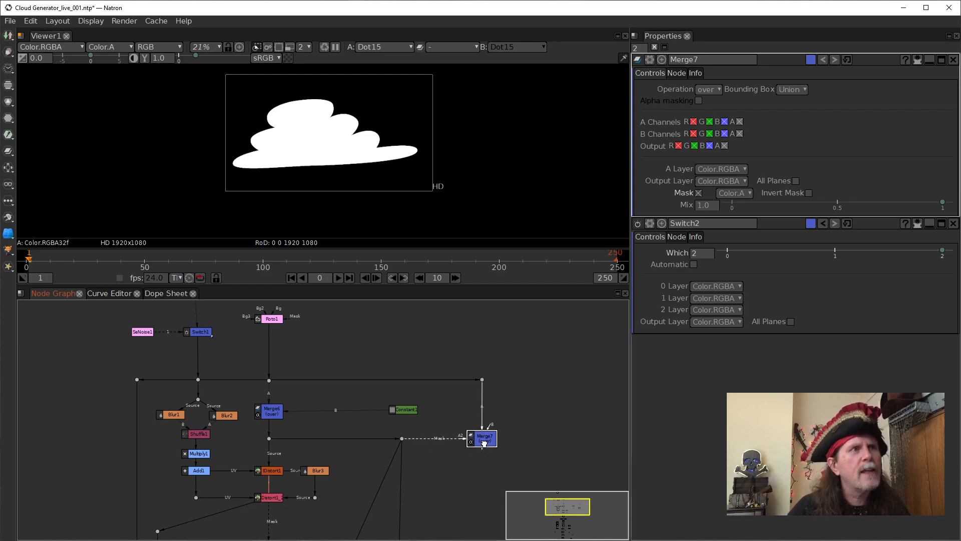
{"action": "key", "text": "1"}
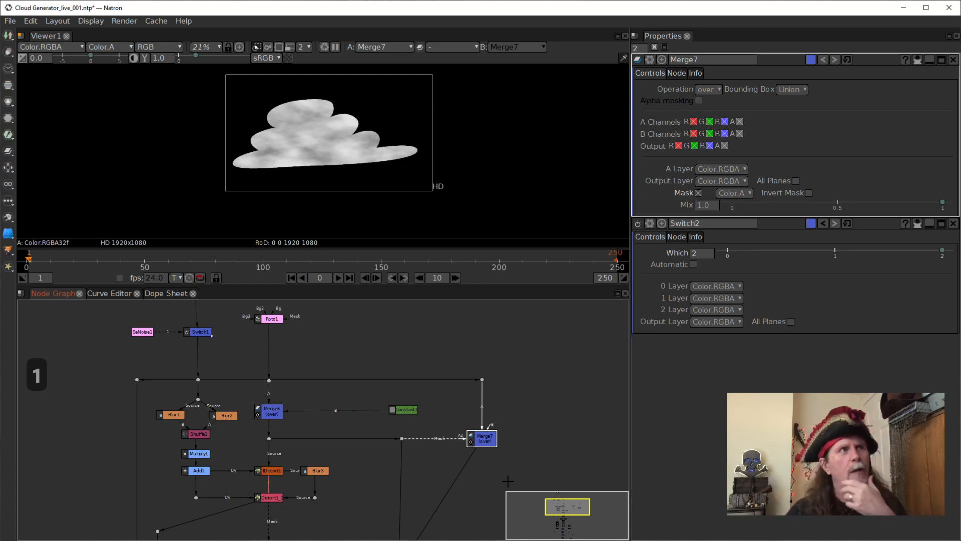
Add a dot on Merge7's output and move it down near Switch2's input dots
{"action": "scroll", "coordinate": [507, 479], "scroll_direction": "down", "scroll_amount": 5}
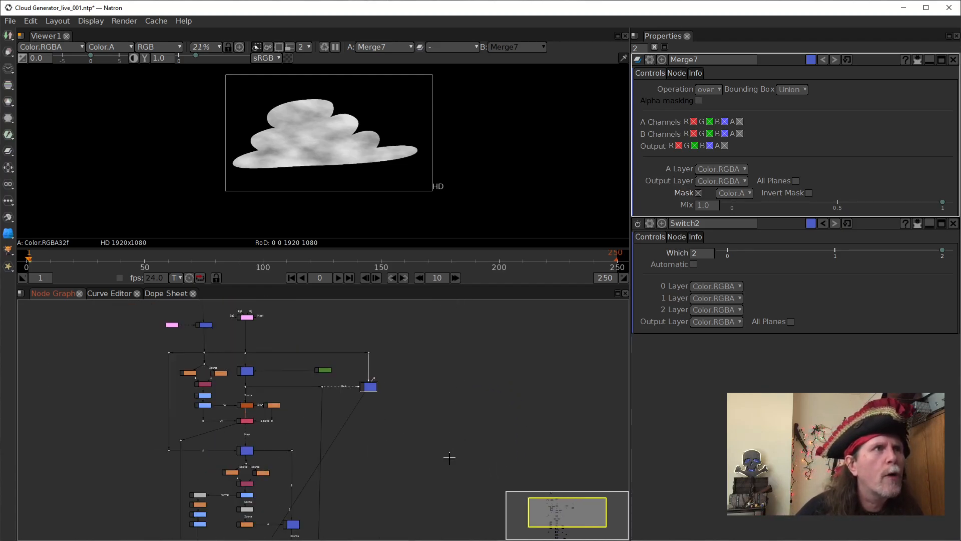
{"action": "left_click_drag", "start_coordinate": [434, 426], "coordinate": [467, 444]}
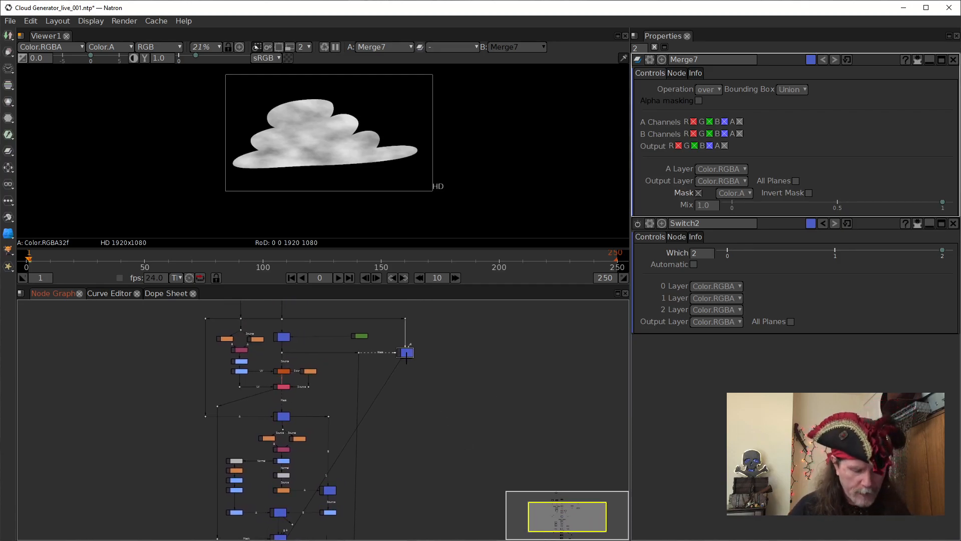
{"action": "key", "text": "period"}
{"action": "left_click_drag", "start_coordinate": [406, 362], "coordinate": [395, 478]}
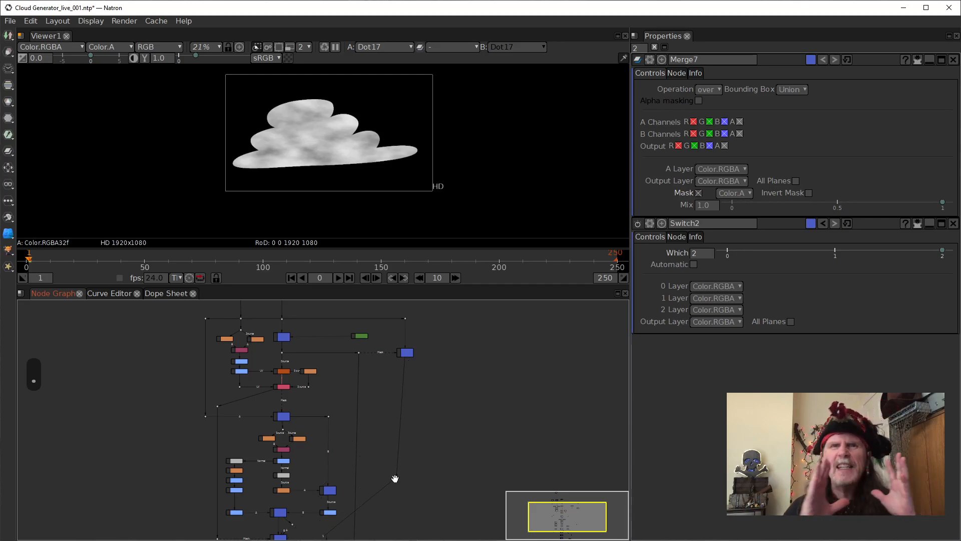
{"action": "left_click_drag", "start_coordinate": [464, 497], "coordinate": [489, 380]}
{"action": "scroll", "coordinate": [428, 370], "scroll_direction": "up", "scroll_amount": 2}
{"action": "left_click_drag", "start_coordinate": [417, 361], "coordinate": [419, 476]}
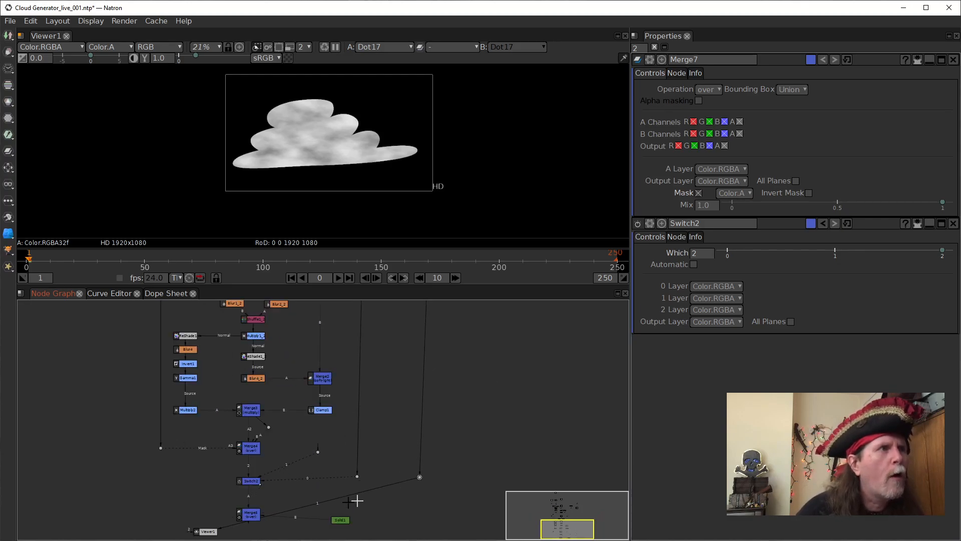
Feed Merge7 into the dot on Switch2's input 1, deleting the extra dot between them and placing the remaining one below Merge7
{"action": "left_click_drag", "start_coordinate": [318, 462], "coordinate": [418, 422]}
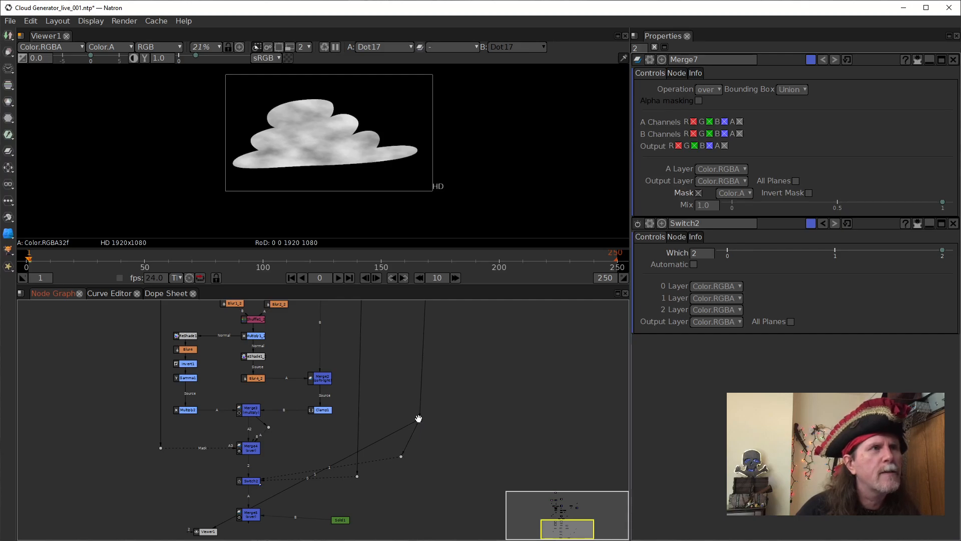
{"action": "key", "text": "Delete"}
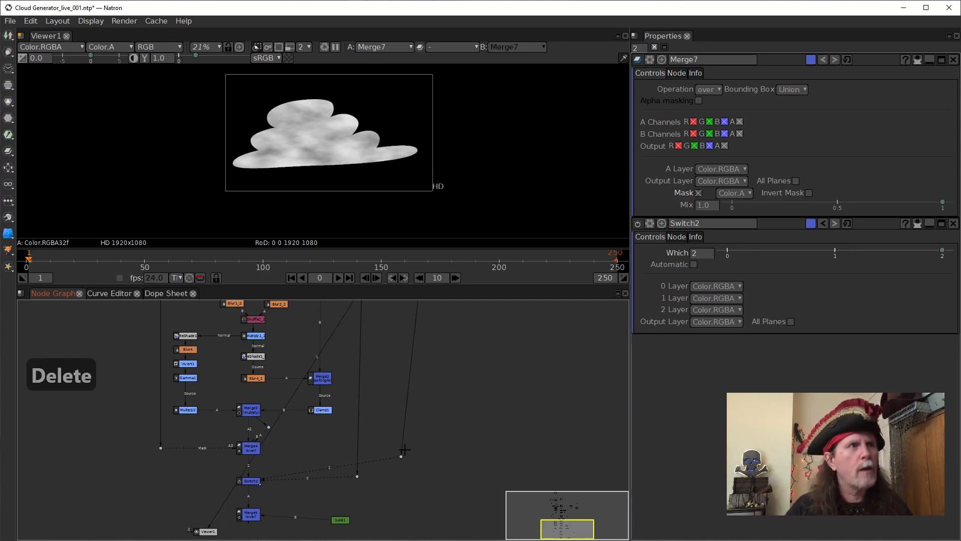
{"action": "mouse_move", "coordinate": [400, 455]}
{"action": "left_mouse_down"}
{"action": "mouse_move", "coordinate": [431, 450]}
{"action": "mouse_move", "coordinate": [418, 451]}
{"action": "left_mouse_up"}
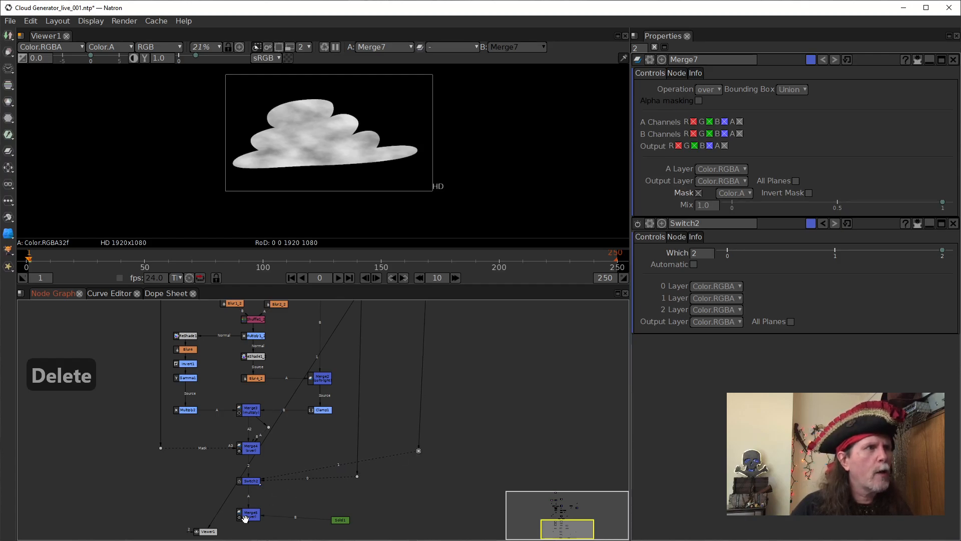
Show Merge5 in the viewer and compare Switch2's outputs by setting Which to 1 and back to 2
{"action": "key", "text": "1"}
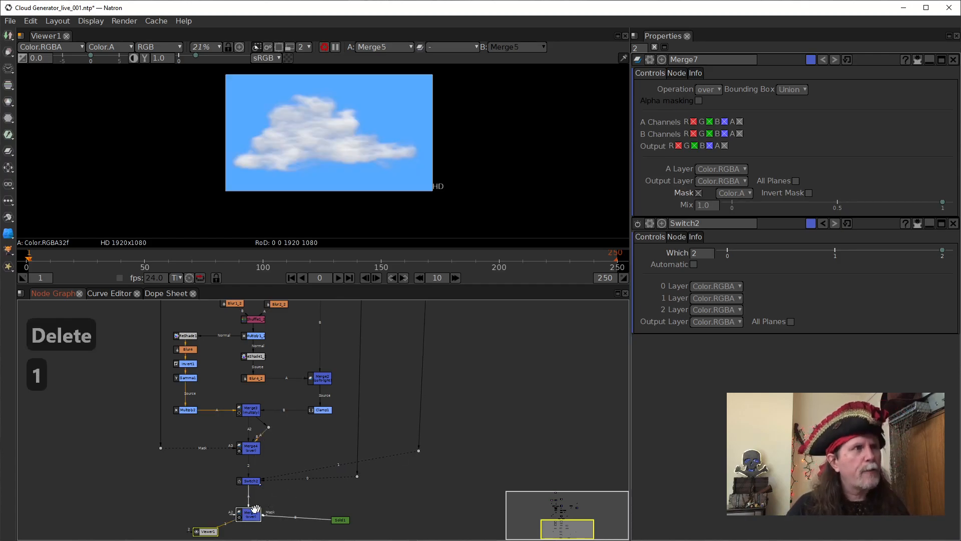
{"action": "left_click", "coordinate": [251, 480]}
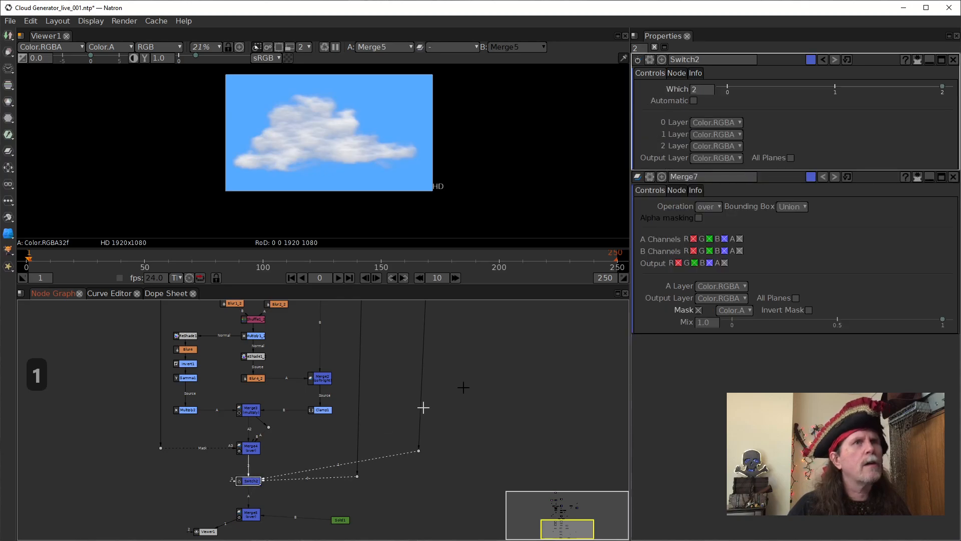
{"action": "double_click", "coordinate": [694, 89]}
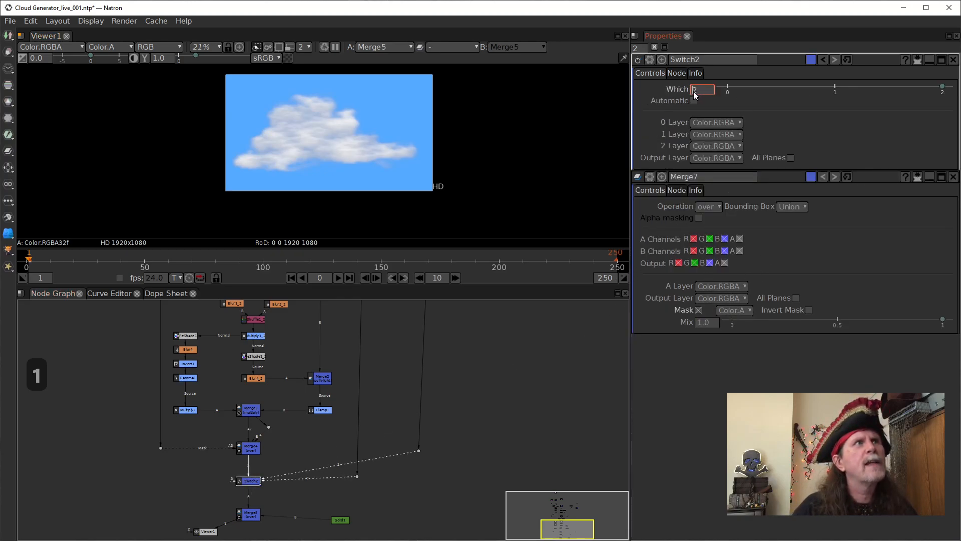
{"action": "type", "text": "1"}
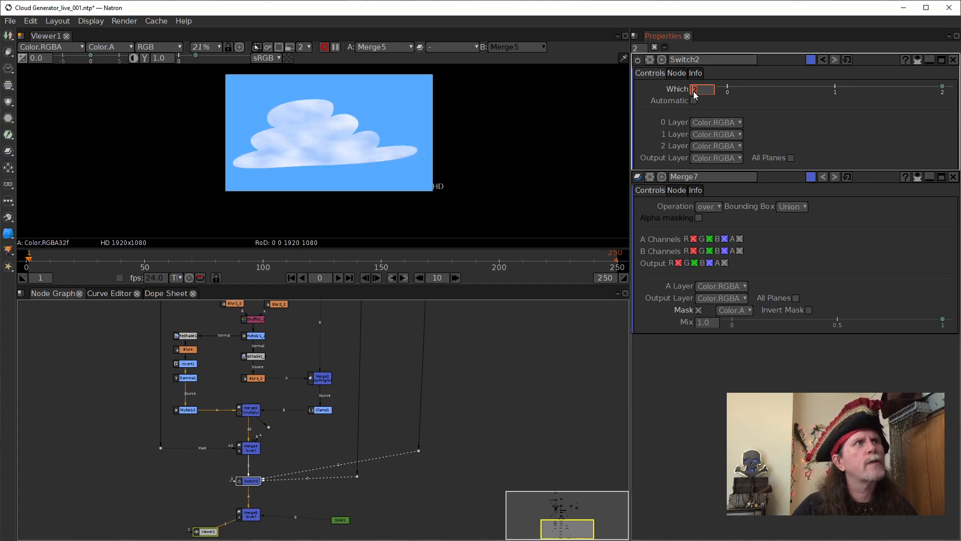
{"action": "type", "text": "21"}
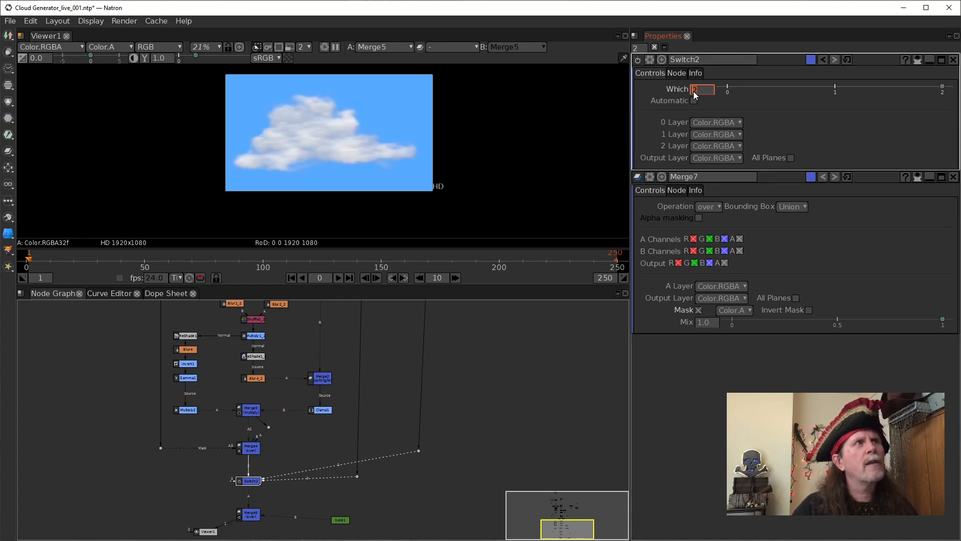
Compare Switch2's three outputs by setting Which to 0, to 1 and back to 2
{"action": "type", "text": "2"}
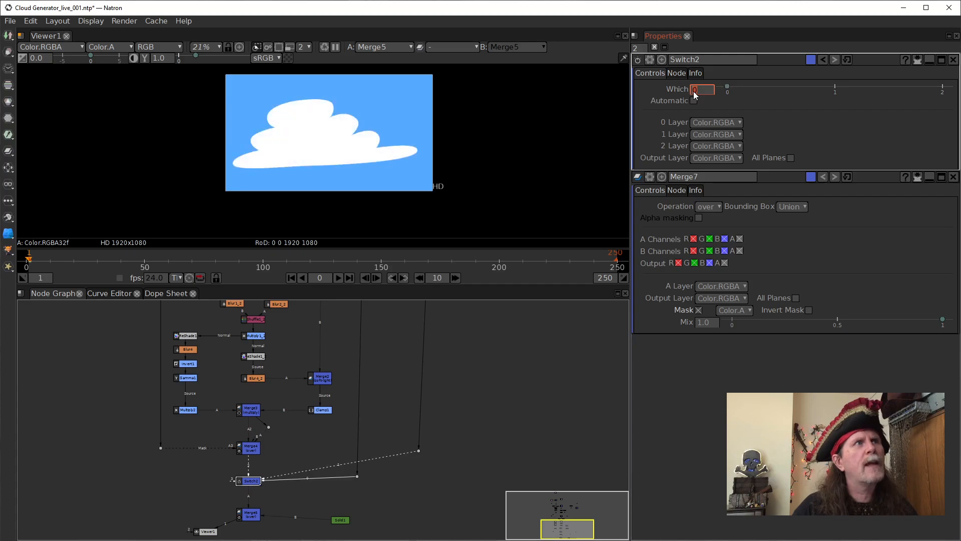
{"action": "type", "text": "1"}
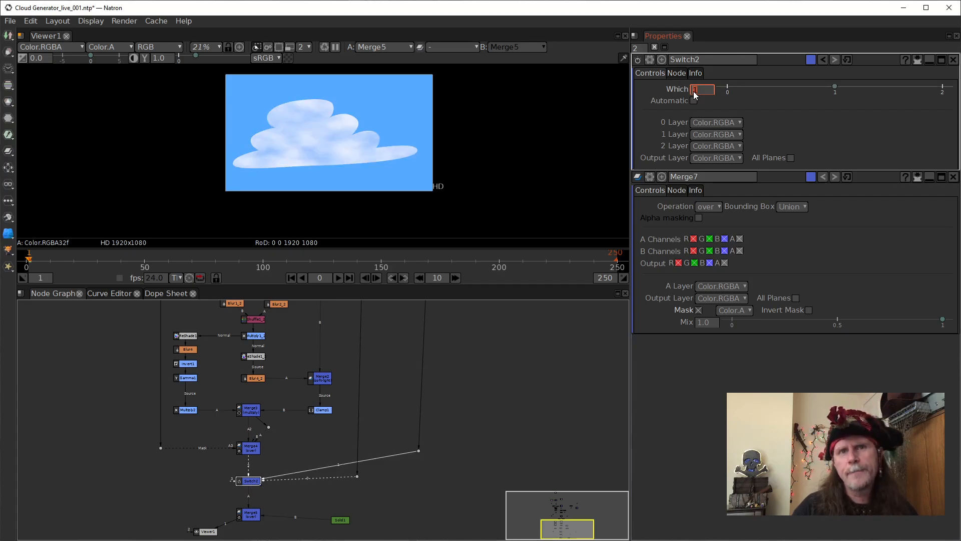
{"action": "type", "text": "2"}
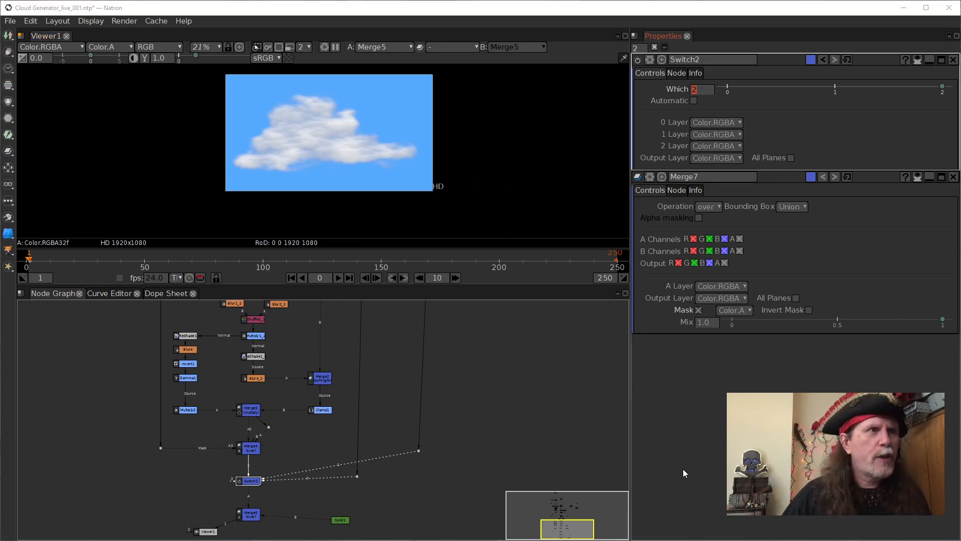
Nudge the dots feeding Switch2's inputs 0 and 1 outward, placing input 0's dot level with Switch2
{"action": "left_click_drag", "start_coordinate": [421, 450], "coordinate": [431, 449]}
{"action": "left_click_drag", "start_coordinate": [357, 475], "coordinate": [366, 480]}
{"action": "left_click_drag", "start_coordinate": [399, 424], "coordinate": [400, 428]}
{"action": "scroll", "coordinate": [401, 428], "scroll_direction": "down", "scroll_amount": 8}
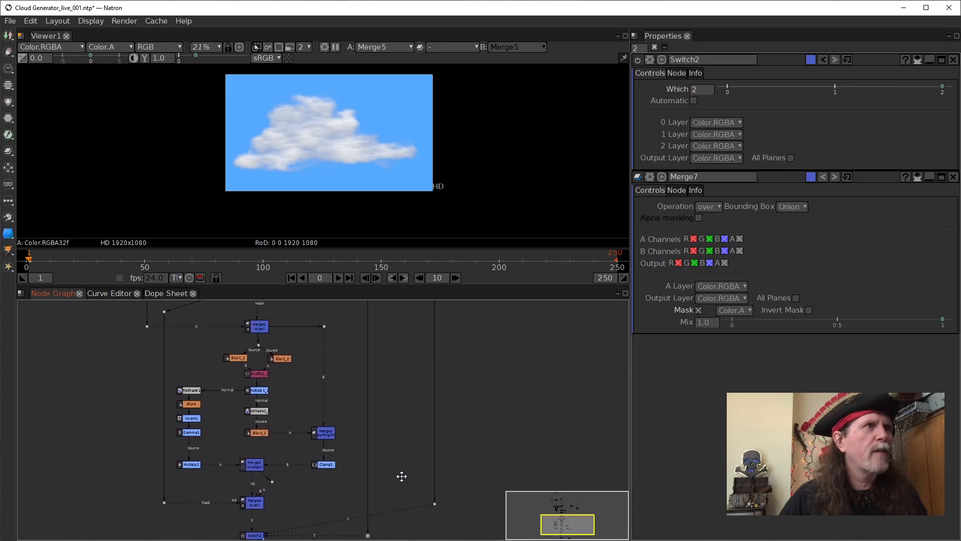
{"action": "left_click_drag", "start_coordinate": [463, 456], "coordinate": [453, 463]}
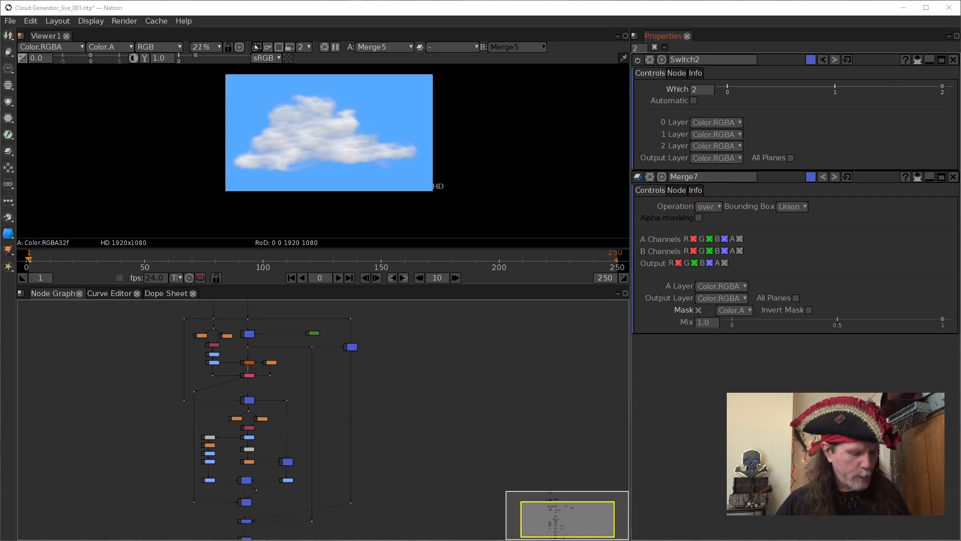
Copy the finished CloudGen1 group node from the other project and paste it into the empty area below Merge7
{"action": "key", "text": "ctrl+c"}
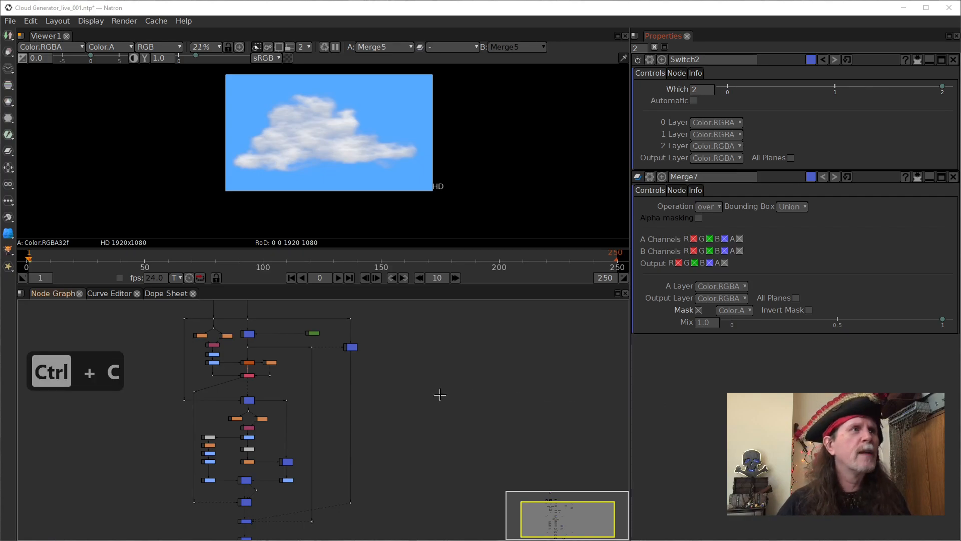
{"action": "scroll", "coordinate": [390, 385], "scroll_direction": "up", "scroll_amount": 5}
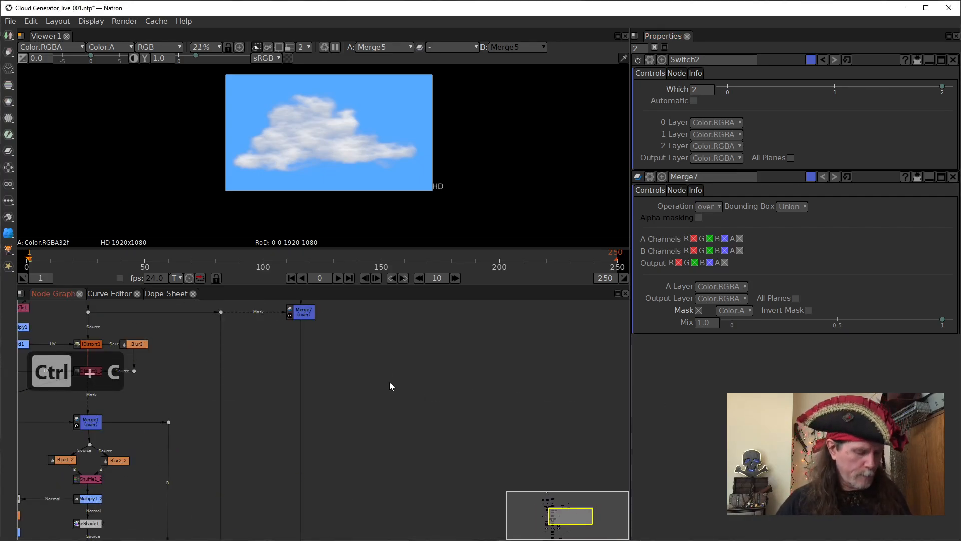
{"action": "key", "text": "ctrl+v"}
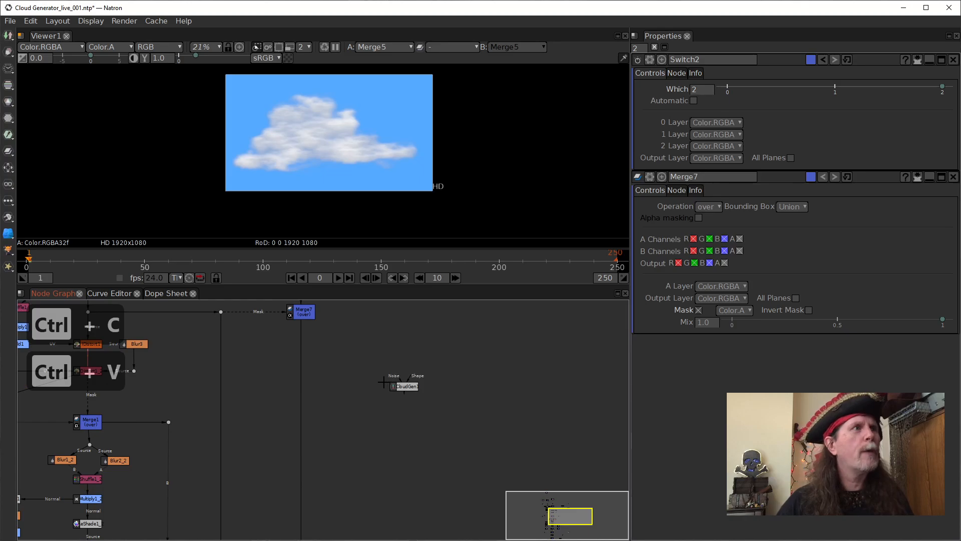
{"action": "left_click_drag", "start_coordinate": [395, 383], "coordinate": [368, 408]}
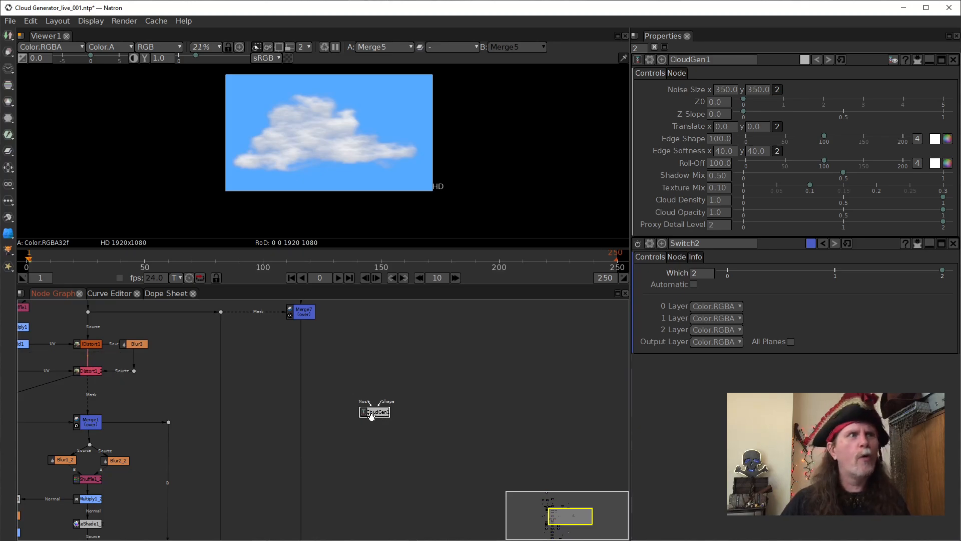
{"action": "left_click_drag", "start_coordinate": [382, 414], "coordinate": [366, 443]}
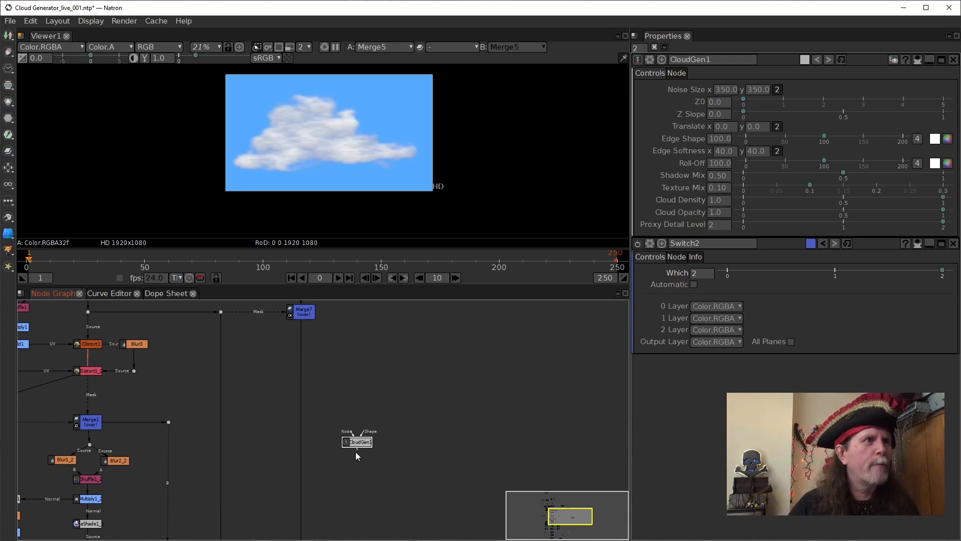
View CloudGen1, place it between Switch1 and Roto1, and connect its Shape input to Roto1 and its Noise input to SeNoise1_2
{"action": "key", "text": "1"}
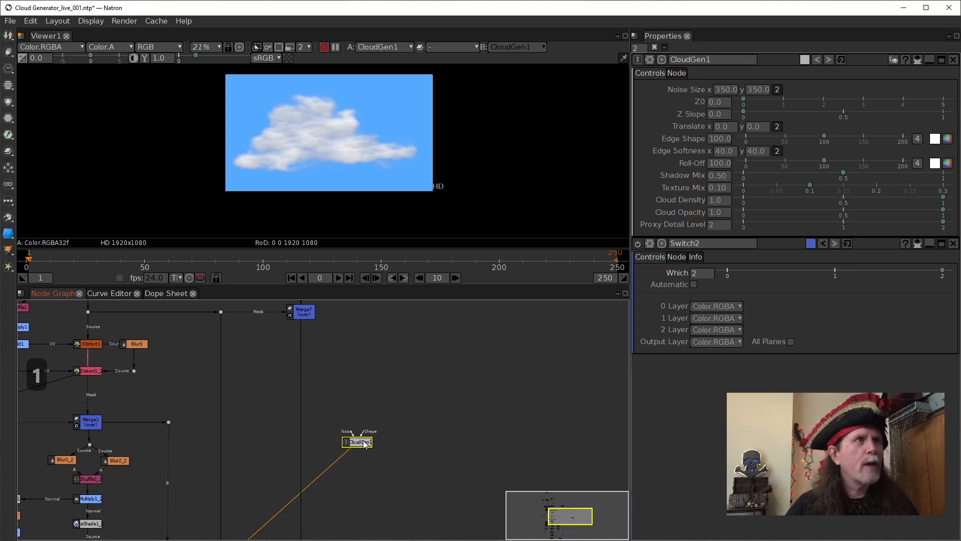
{"action": "scroll", "coordinate": [406, 441], "scroll_direction": "down", "scroll_amount": 3}
{"action": "left_click_drag", "start_coordinate": [394, 455], "coordinate": [220, 395]}
{"action": "scroll", "coordinate": [370, 478], "scroll_direction": "up", "scroll_amount": 3}
{"action": "scroll", "coordinate": [218, 449], "scroll_direction": "up", "scroll_amount": 2}
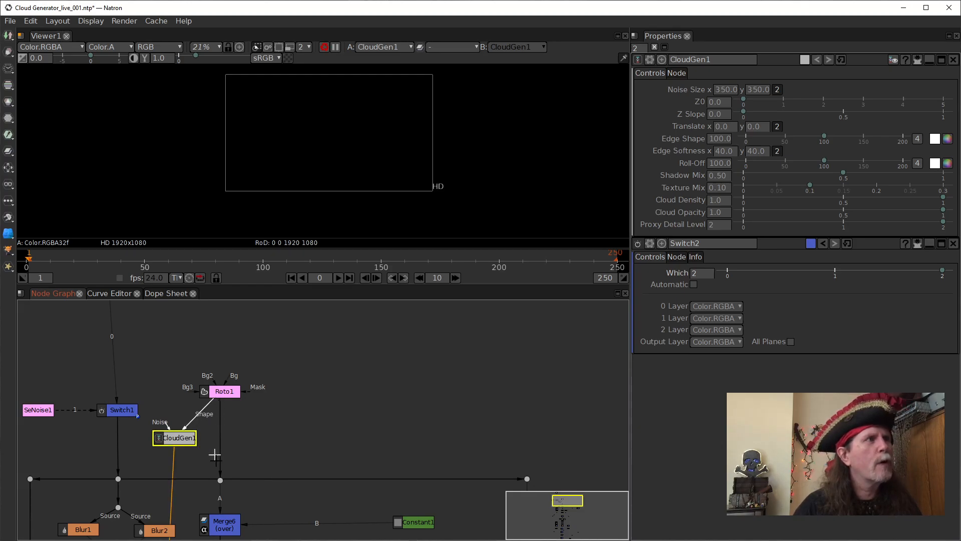
{"action": "left_click_drag", "start_coordinate": [304, 404], "coordinate": [378, 472]}
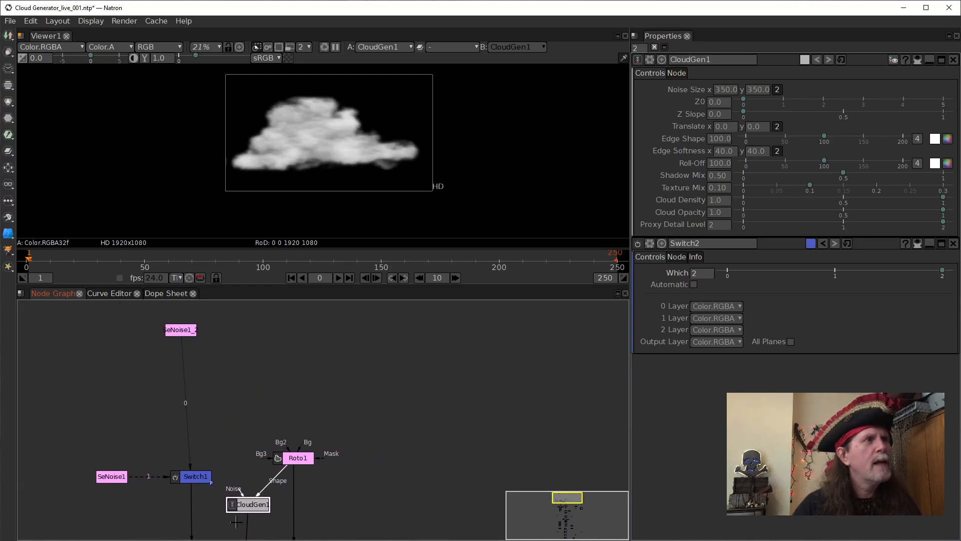
{"action": "left_click_drag", "start_coordinate": [238, 491], "coordinate": [178, 330]}
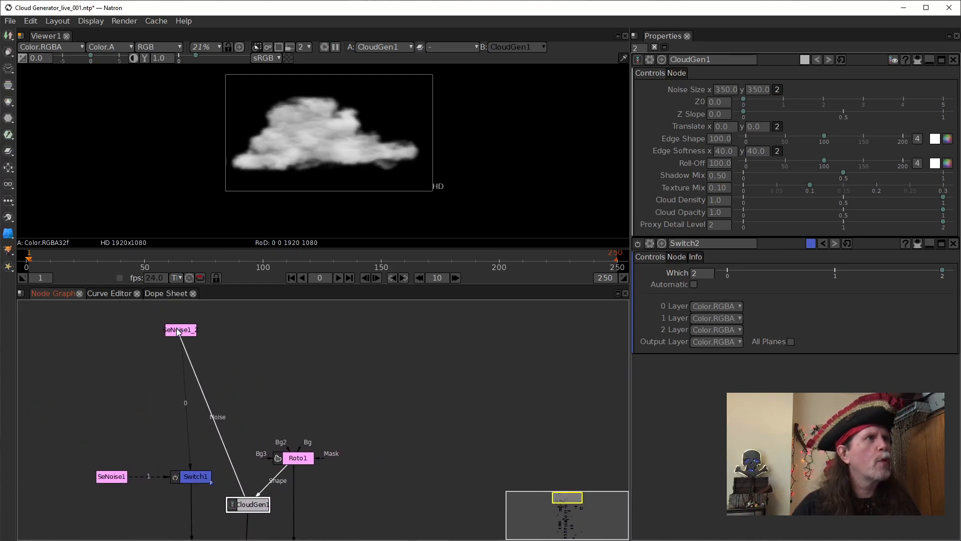
Move Viewer1 down to make room beneath Merge5
{"action": "left_click_drag", "start_coordinate": [378, 477], "coordinate": [361, 360]}
{"action": "left_click_drag", "start_coordinate": [344, 420], "coordinate": [369, 496]}
{"action": "left_click_drag", "start_coordinate": [238, 431], "coordinate": [257, 393]}
{"action": "left_click_drag", "start_coordinate": [376, 478], "coordinate": [363, 271]}
{"action": "scroll", "coordinate": [364, 429], "scroll_direction": "down", "scroll_amount": 5}
{"action": "left_click_drag", "start_coordinate": [439, 519], "coordinate": [408, 311]}
{"action": "mouse_move", "coordinate": [443, 469]}
{"action": "left_mouse_down"}
{"action": "mouse_move", "coordinate": [447, 452]}
{"action": "mouse_move", "coordinate": [450, 485]}
{"action": "left_mouse_up"}
{"action": "left_click_drag", "start_coordinate": [295, 483], "coordinate": [301, 526]}
{"action": "scroll", "coordinate": [349, 479], "scroll_direction": "up", "scroll_amount": 3}
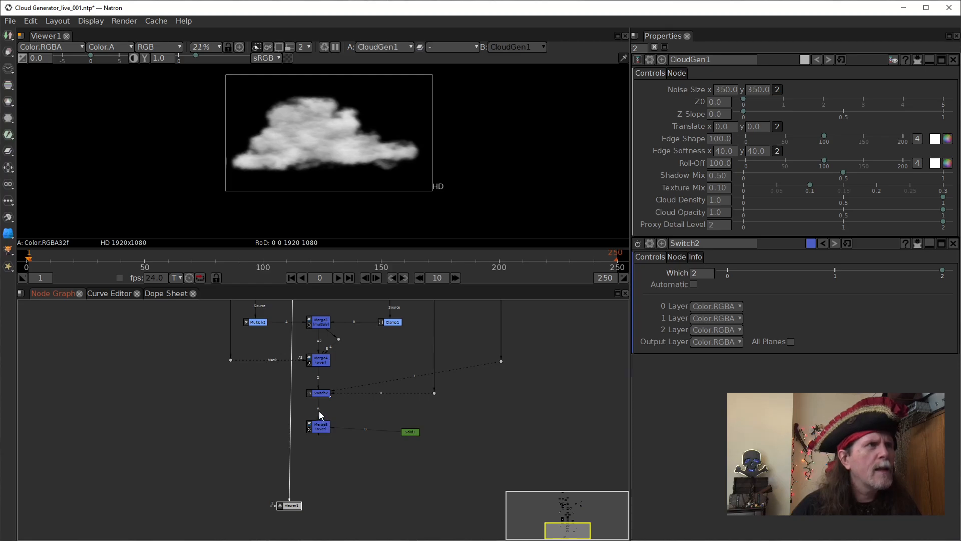
Add a dot on CloudGen1's output, move it down beside Merge5, and reconnect Merge5's A input to Switch2
{"action": "left_click_drag", "start_coordinate": [313, 337], "coordinate": [312, 503]}
{"action": "scroll", "coordinate": [345, 404], "scroll_direction": "down", "scroll_amount": 1}
{"action": "scroll", "coordinate": [346, 405], "scroll_direction": "down", "scroll_amount": 2}
{"action": "left_click_drag", "start_coordinate": [370, 370], "coordinate": [337, 438]}
{"action": "left_click_drag", "start_coordinate": [287, 355], "coordinate": [292, 392]}
{"action": "key", "text": "period"}
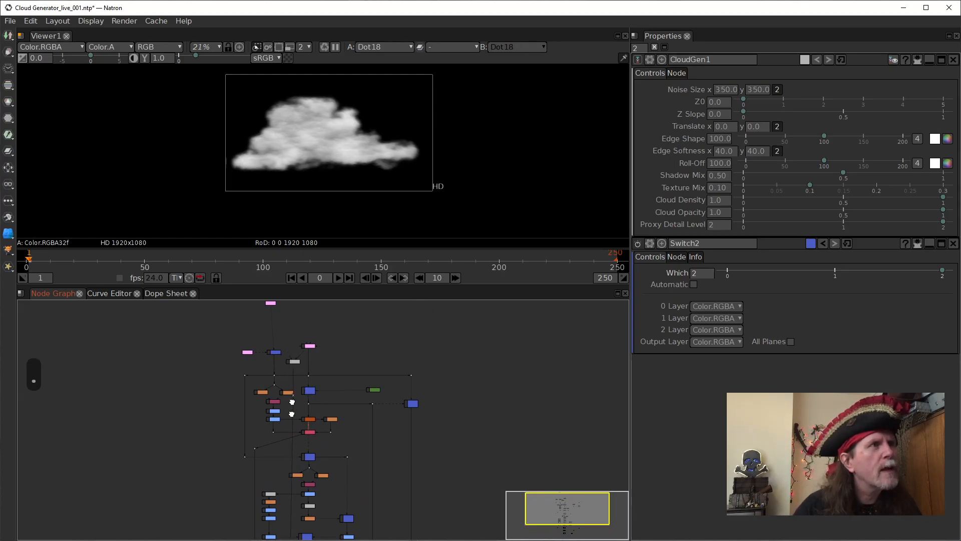
{"action": "left_click_drag", "start_coordinate": [291, 520], "coordinate": [312, 409]}
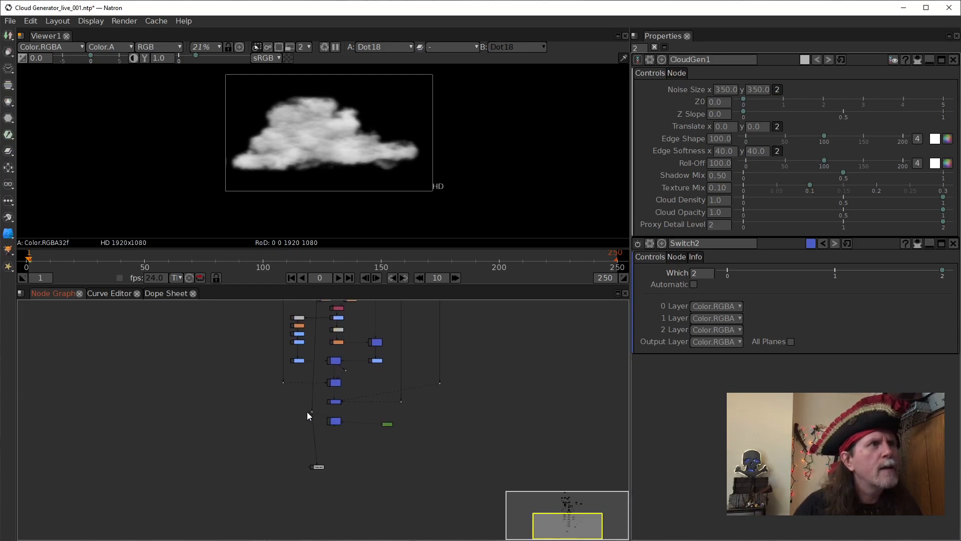
{"action": "scroll", "coordinate": [312, 414], "scroll_direction": "up", "scroll_amount": 7}
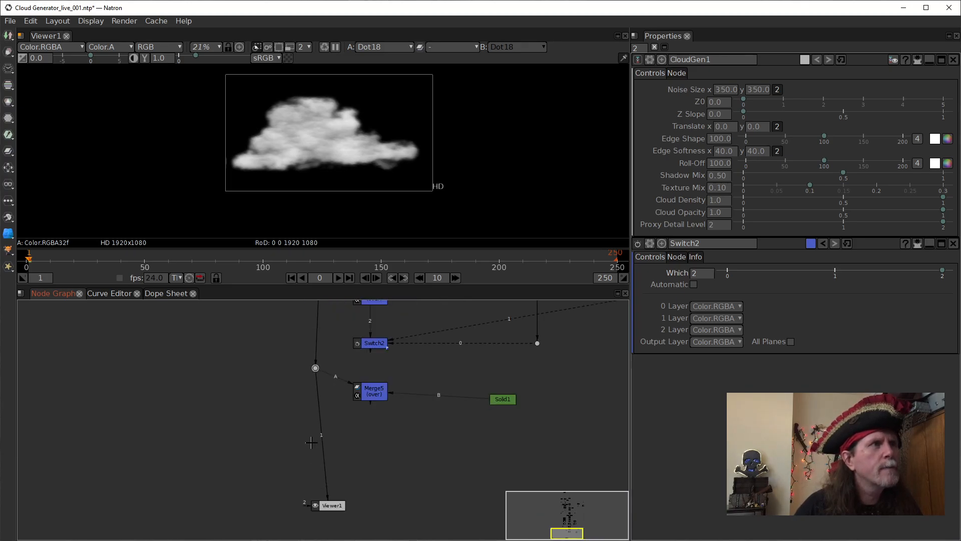
{"action": "left_click_drag", "start_coordinate": [329, 413], "coordinate": [373, 348]}
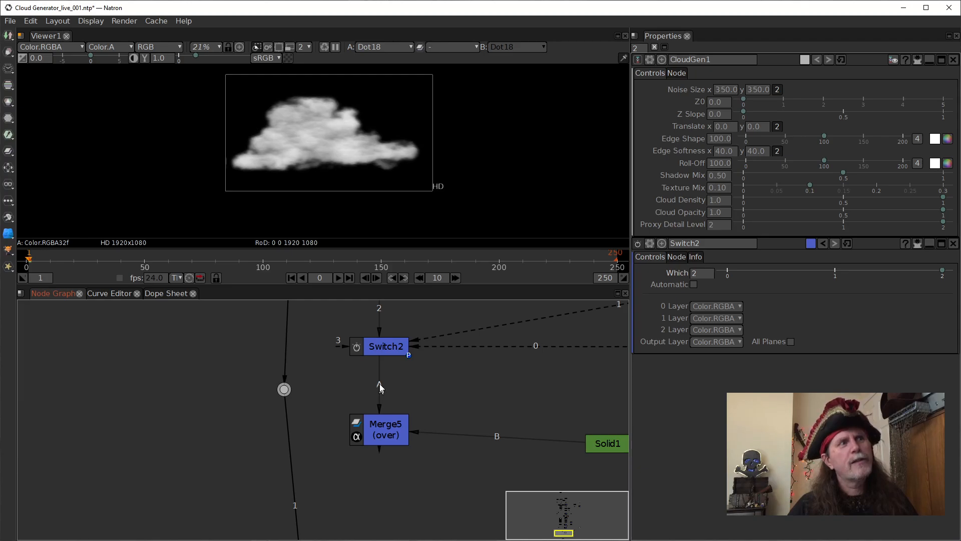
View Merge5 and compare its A input fed by Switch2 and by CloudGen1's dot, leaving the dot connected
{"action": "left_click", "coordinate": [344, 420]}
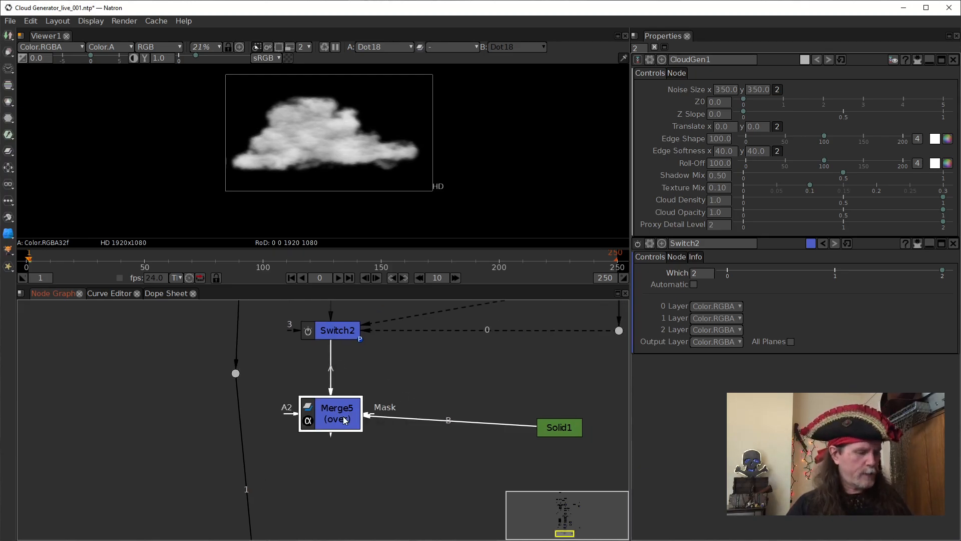
{"action": "key", "text": "1"}
{"action": "left_click_drag", "start_coordinate": [328, 369], "coordinate": [233, 374]}
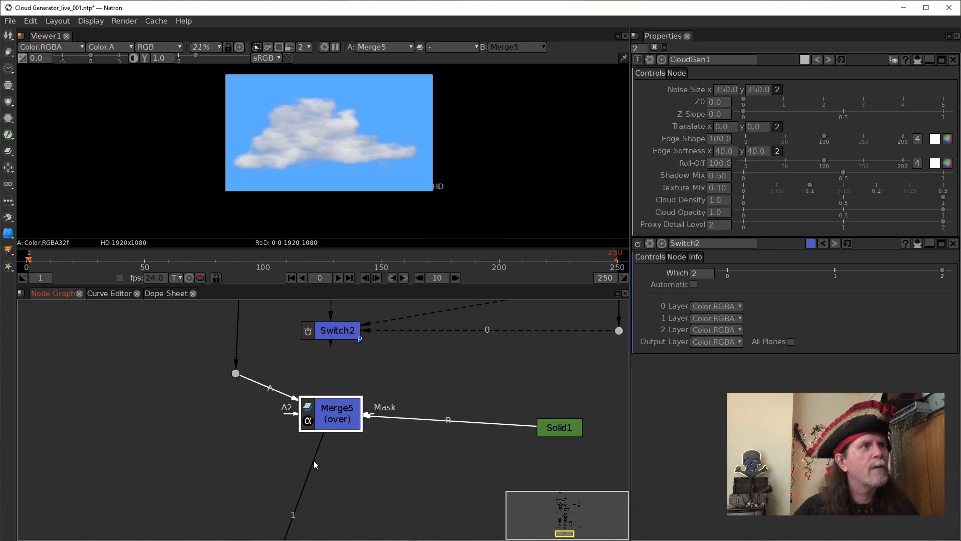
{"action": "left_click_drag", "start_coordinate": [313, 461], "coordinate": [331, 332]}
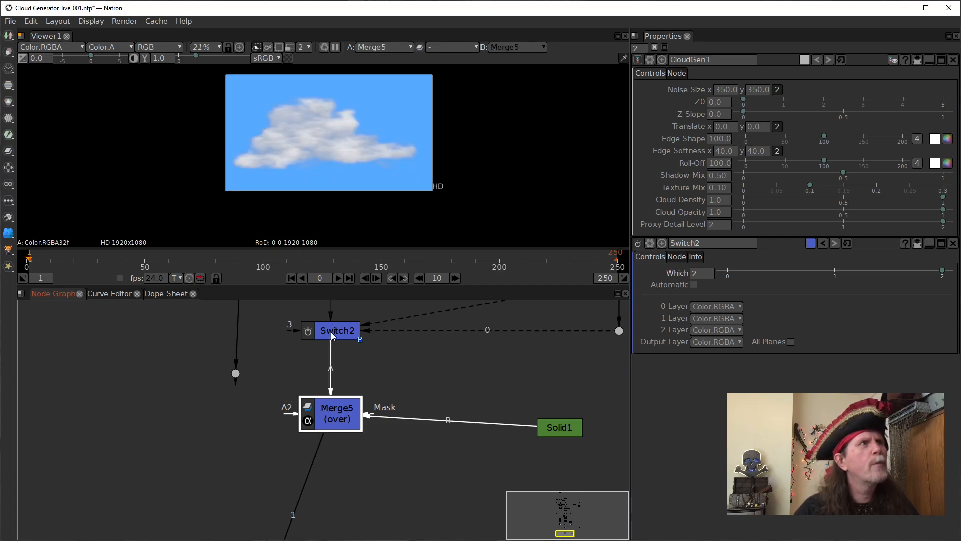
{"action": "left_click_drag", "start_coordinate": [333, 364], "coordinate": [235, 374]}
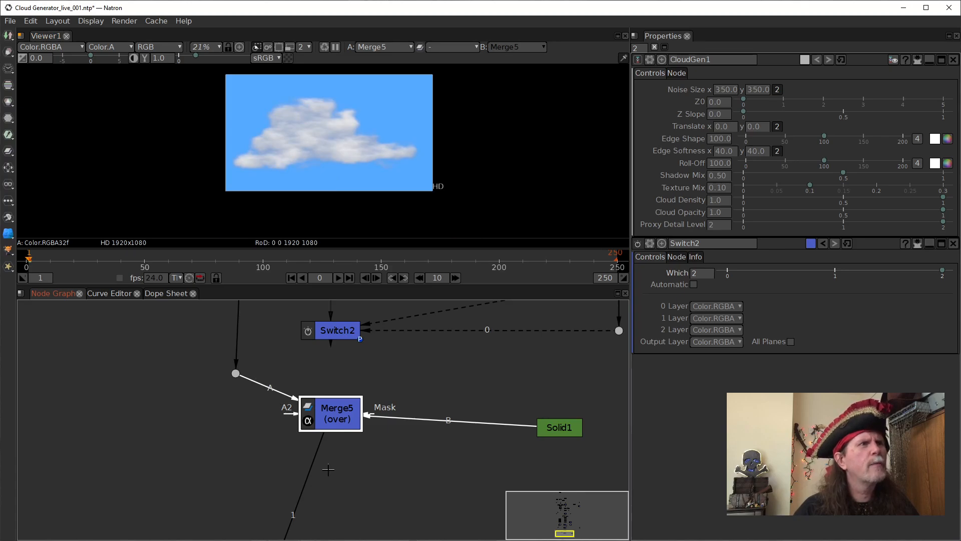
{"action": "left_click_drag", "start_coordinate": [315, 468], "coordinate": [236, 371]}
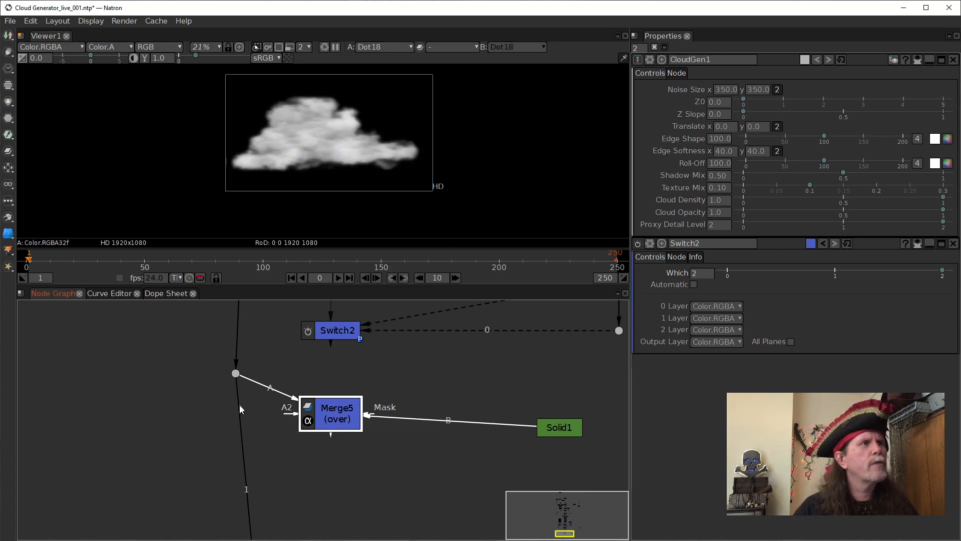
{"action": "left_click_drag", "start_coordinate": [238, 394], "coordinate": [326, 433]}
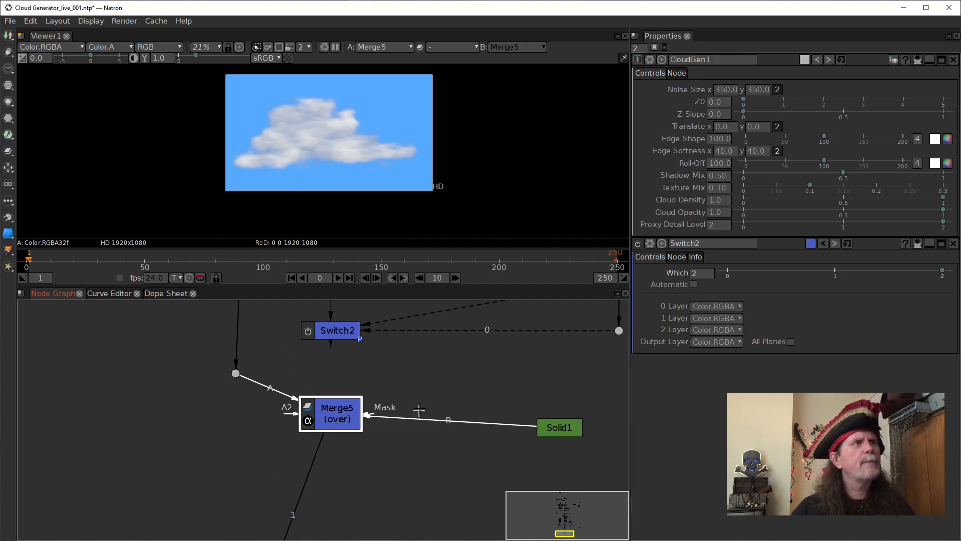
Open CloudGen1's internal node graph, examine its Noise and Shape input section, and return to the main node graph
{"action": "scroll", "coordinate": [383, 428], "scroll_direction": "down", "scroll_amount": 5}
{"action": "left_click_drag", "start_coordinate": [392, 406], "coordinate": [361, 518]}
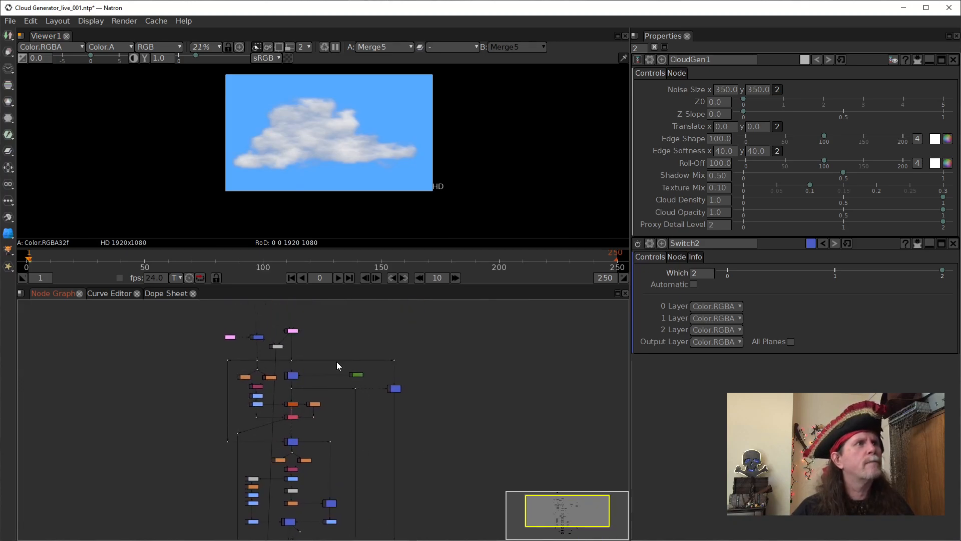
{"action": "scroll", "coordinate": [337, 361], "scroll_direction": "up", "scroll_amount": 2}
{"action": "scroll", "coordinate": [271, 351], "scroll_direction": "up", "scroll_amount": 4}
{"action": "left_click", "coordinate": [234, 335]}
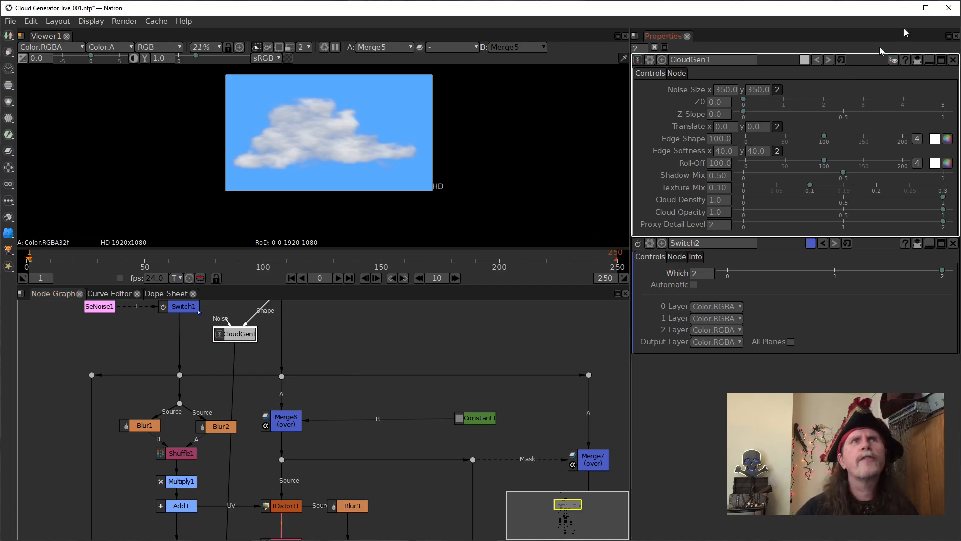
{"action": "double_click", "coordinate": [727, 213]}
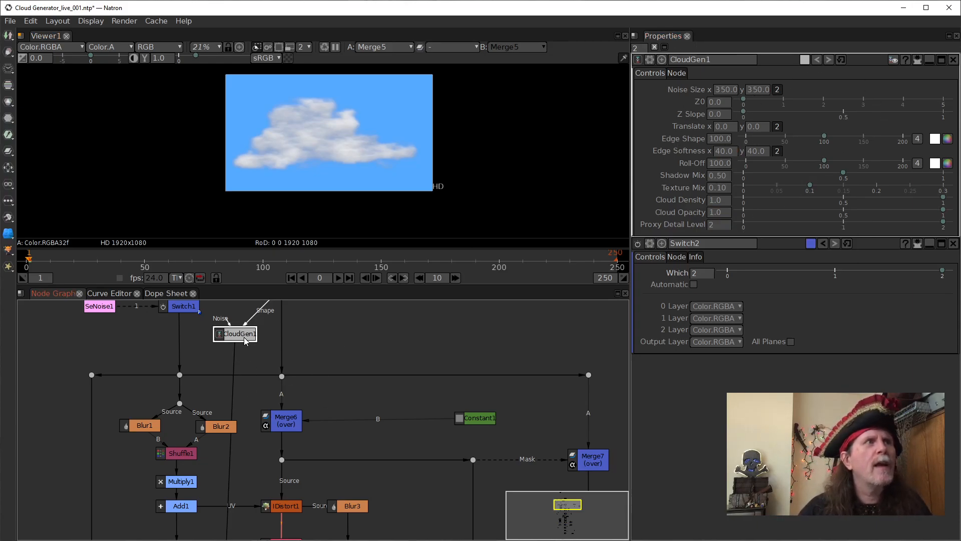
{"action": "left_click", "coordinate": [893, 61]}
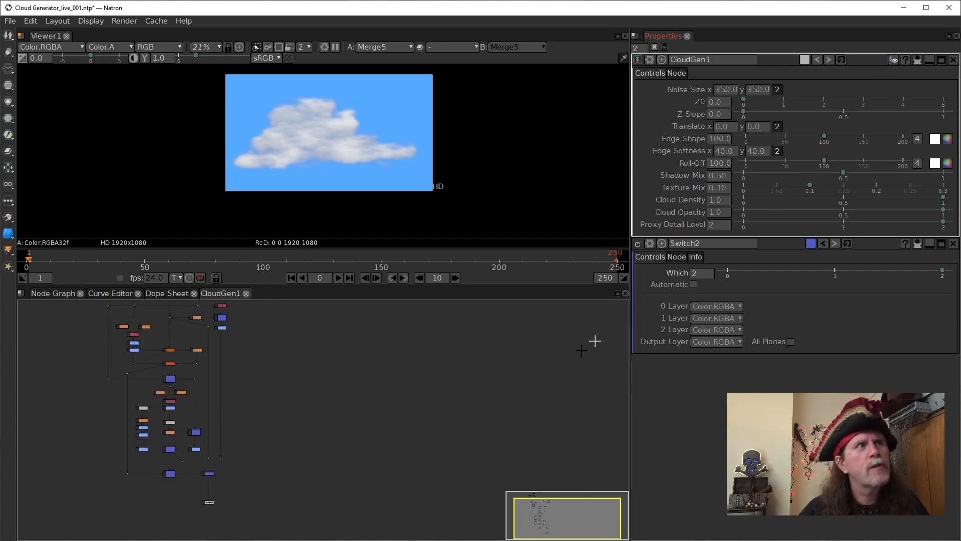
{"action": "left_click_drag", "start_coordinate": [289, 388], "coordinate": [342, 502]}
{"action": "scroll", "coordinate": [317, 472], "scroll_direction": "up", "scroll_amount": 6}
{"action": "left_click_drag", "start_coordinate": [293, 401], "coordinate": [400, 513]}
{"action": "left_click_drag", "start_coordinate": [369, 470], "coordinate": [431, 470]}
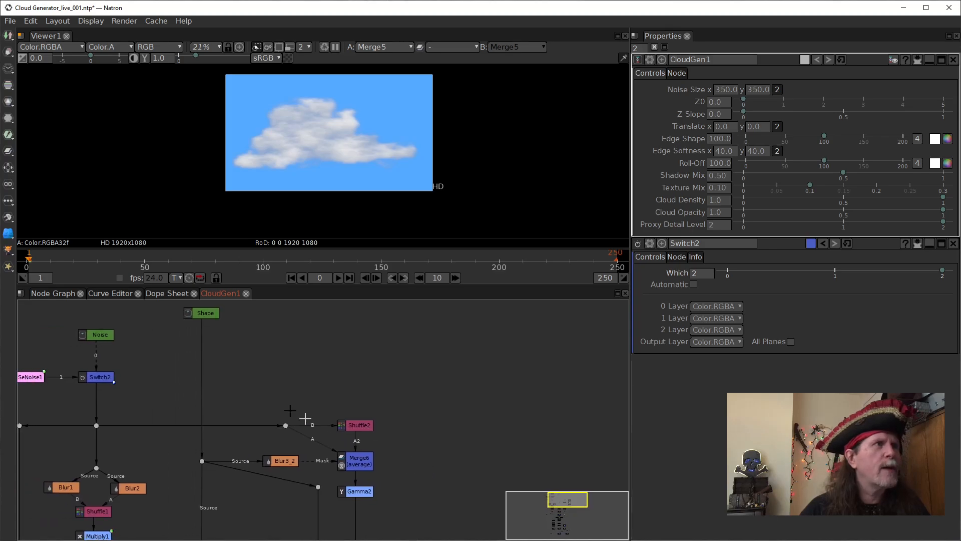
{"action": "left_click", "coordinate": [64, 291]}
{"action": "left_click_drag", "start_coordinate": [380, 449], "coordinate": [377, 455]}
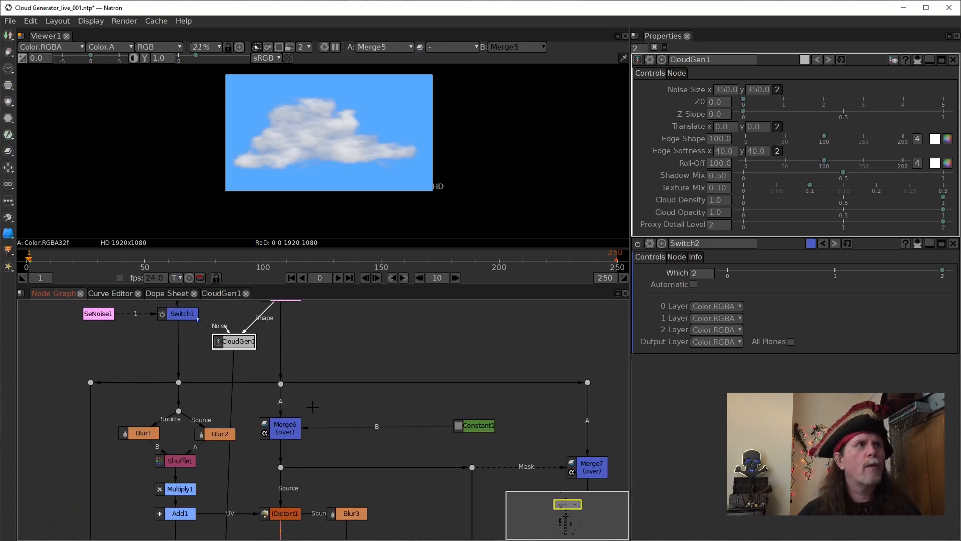
Compare CloudGen1's proxy quality by setting Proxy Detail Level to 1, back to 2 and again to 1
{"action": "left_click_drag", "start_coordinate": [433, 485], "coordinate": [428, 482]}
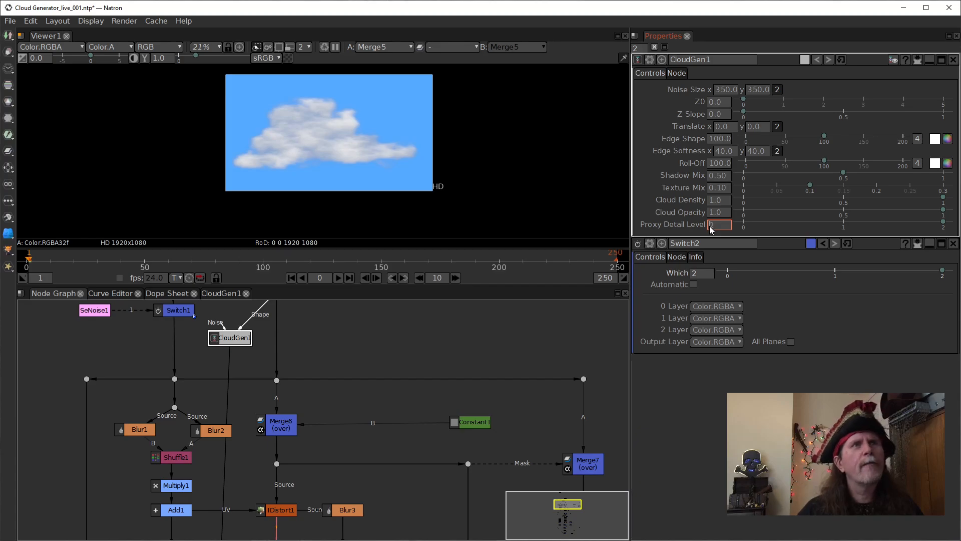
{"action": "type", "text": "1"}
{"action": "key", "text": "Return"}
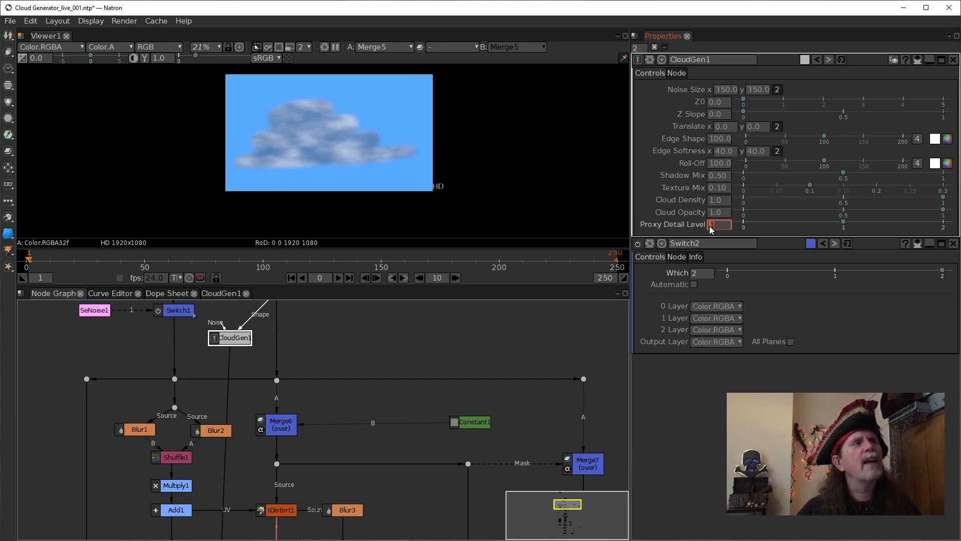
{"action": "type", "text": "2"}
{"action": "key", "text": "Return"}
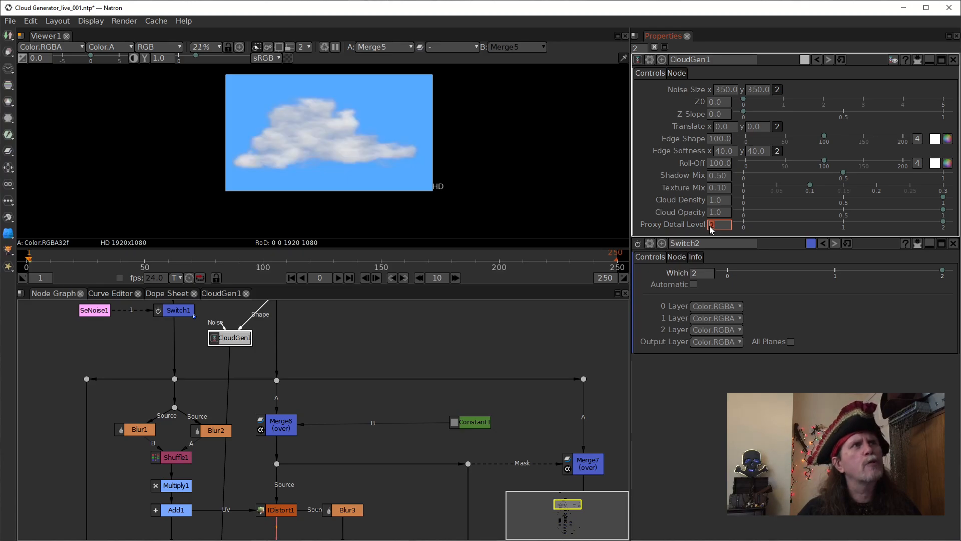
{"action": "type", "text": "1"}
{"action": "key", "text": "Return"}
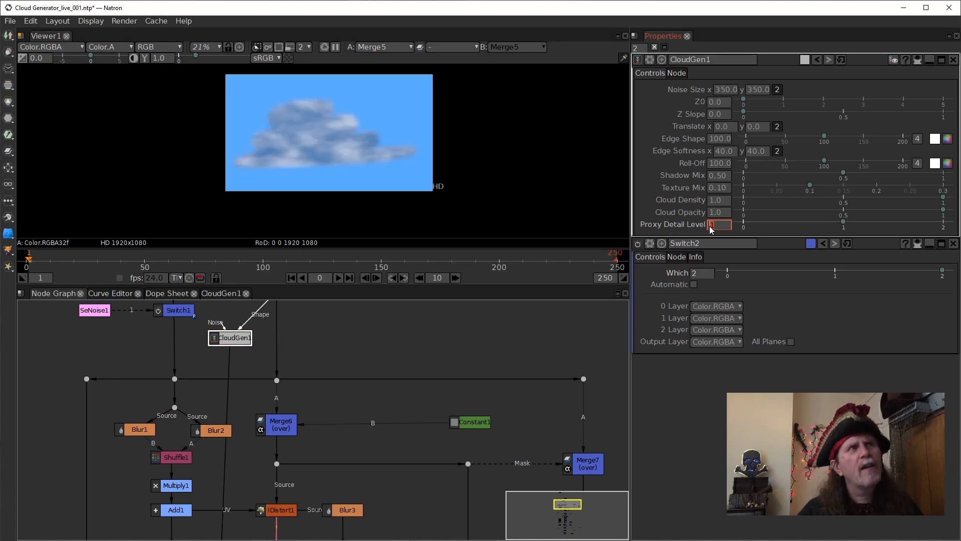
Compare CloudGen1's proxy quality with Proxy Detail Level set to 0 and to 2
{"action": "type", "text": "0"}
{"action": "key", "text": "Return"}
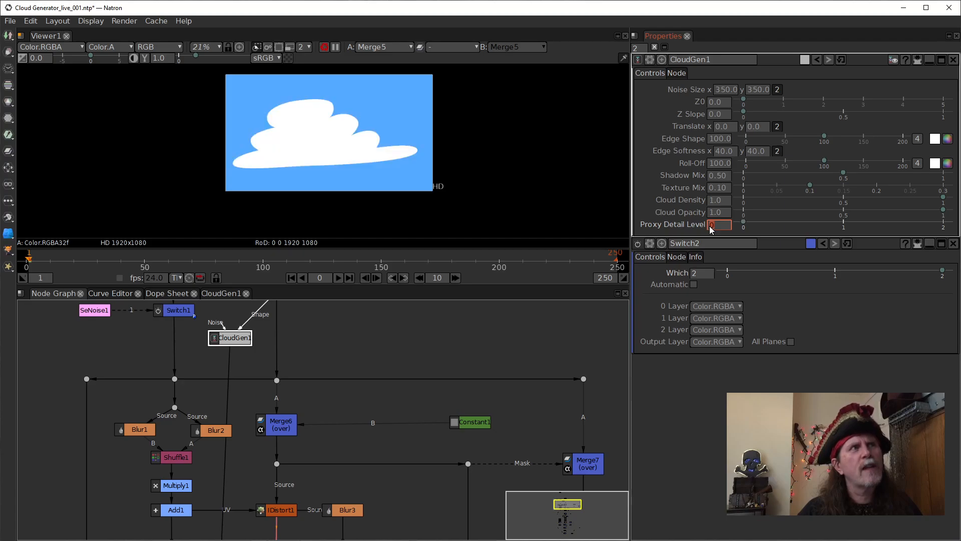
{"action": "type", "text": "1"}
{"action": "key", "text": "Return"}
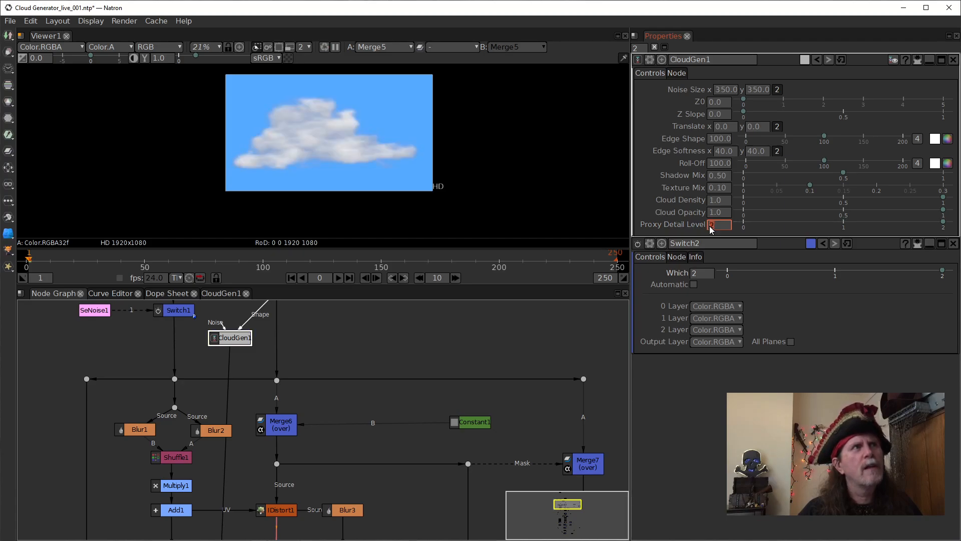
Alternate CloudGen1's Proxy Detail Level between 1 and 2 to compare the cloud quality, leaving it at 2
{"action": "scroll", "coordinate": [709, 229], "scroll_direction": "up", "scroll_amount": 1}
{"action": "scroll", "coordinate": [710, 229], "scroll_direction": "down", "scroll_amount": 1}
{"action": "scroll", "coordinate": [709, 229], "scroll_direction": "up", "scroll_amount": 1}
{"action": "scroll", "coordinate": [710, 229], "scroll_direction": "down", "scroll_amount": 1}
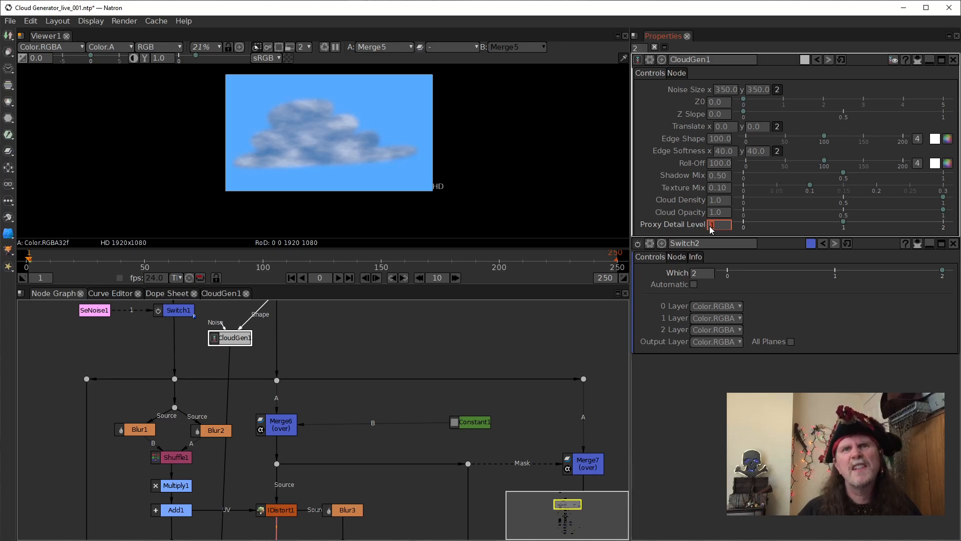
{"action": "scroll", "coordinate": [711, 228], "scroll_direction": "up", "scroll_amount": 1}
{"action": "scroll", "coordinate": [710, 229], "scroll_direction": "down", "scroll_amount": 1}
{"action": "scroll", "coordinate": [711, 228], "scroll_direction": "up", "scroll_amount": 1}
{"action": "scroll", "coordinate": [711, 229], "scroll_direction": "down", "scroll_amount": 1}
{"action": "scroll", "coordinate": [710, 229], "scroll_direction": "up", "scroll_amount": 1}
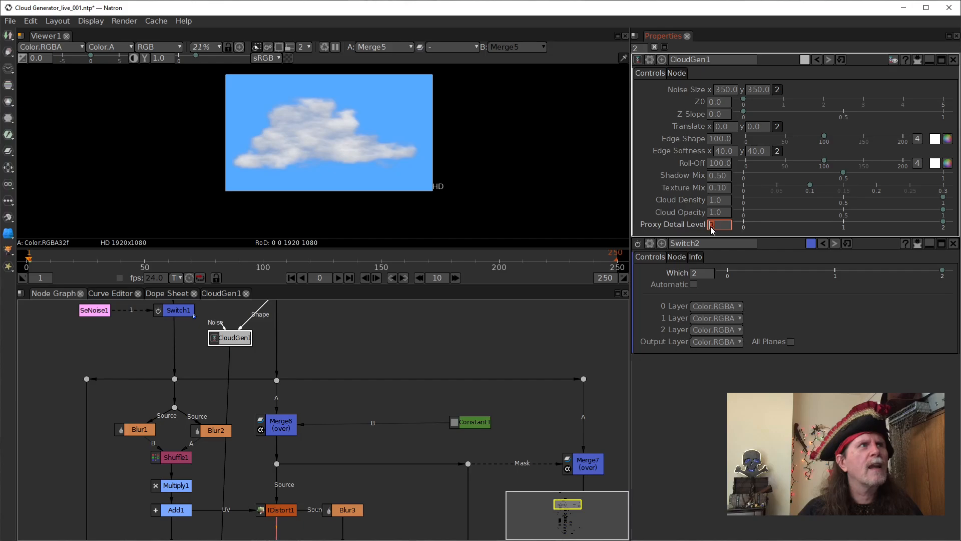
{"action": "scroll", "coordinate": [711, 229], "scroll_direction": "down", "scroll_amount": 1}
{"action": "scroll", "coordinate": [711, 229], "scroll_direction": "up", "scroll_amount": 1}
{"action": "scroll", "coordinate": [711, 229], "scroll_direction": "down", "scroll_amount": 1}
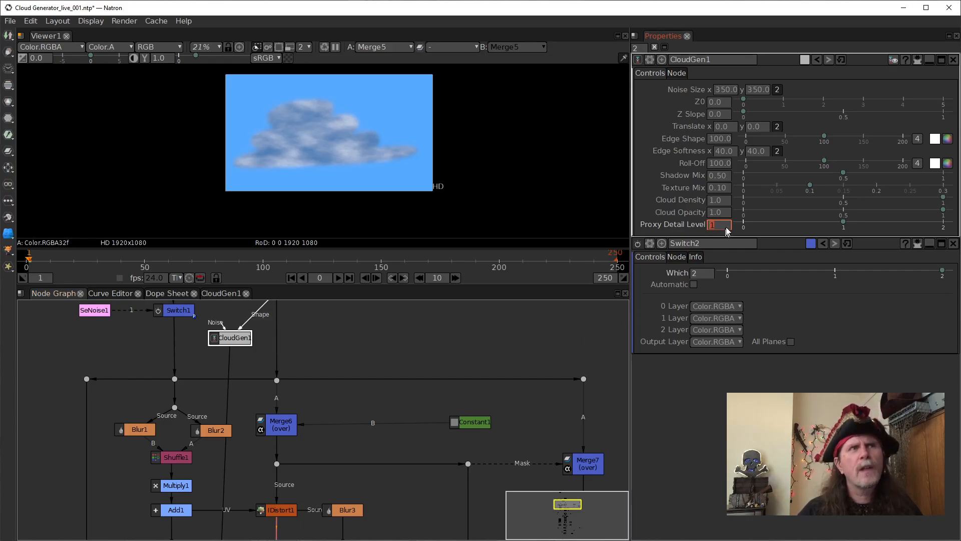
{"action": "scroll", "coordinate": [715, 228], "scroll_direction": "up", "scroll_amount": 1}
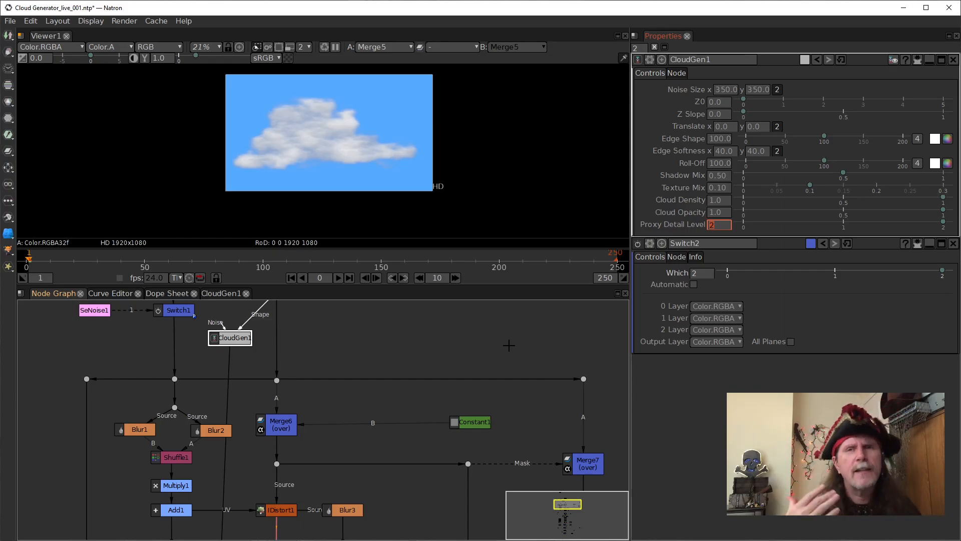
Nudge CloudGen1 slightly below Roto1, glance at its internal node graph, and return to the main node graph
{"action": "left_click_drag", "start_coordinate": [461, 354], "coordinate": [447, 457]}
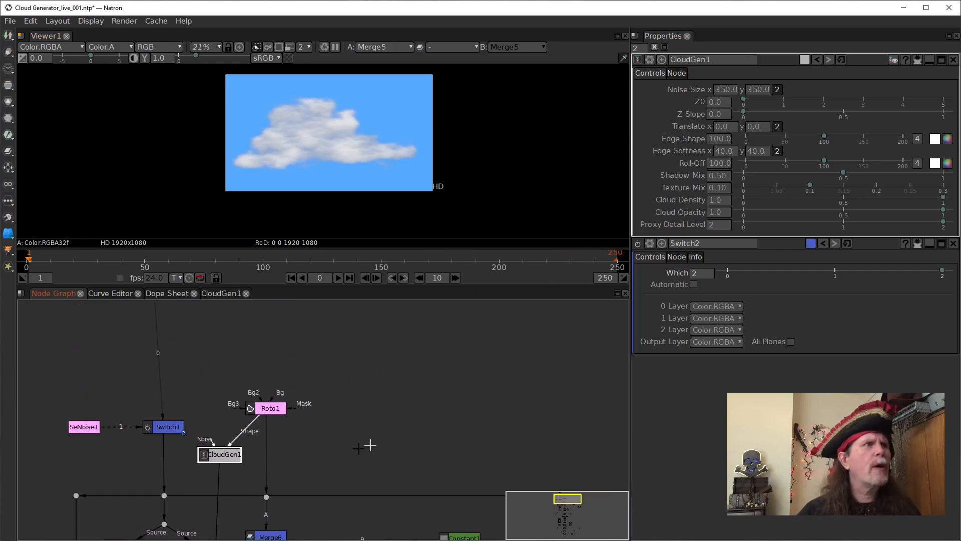
{"action": "left_click_drag", "start_coordinate": [232, 456], "coordinate": [226, 462]}
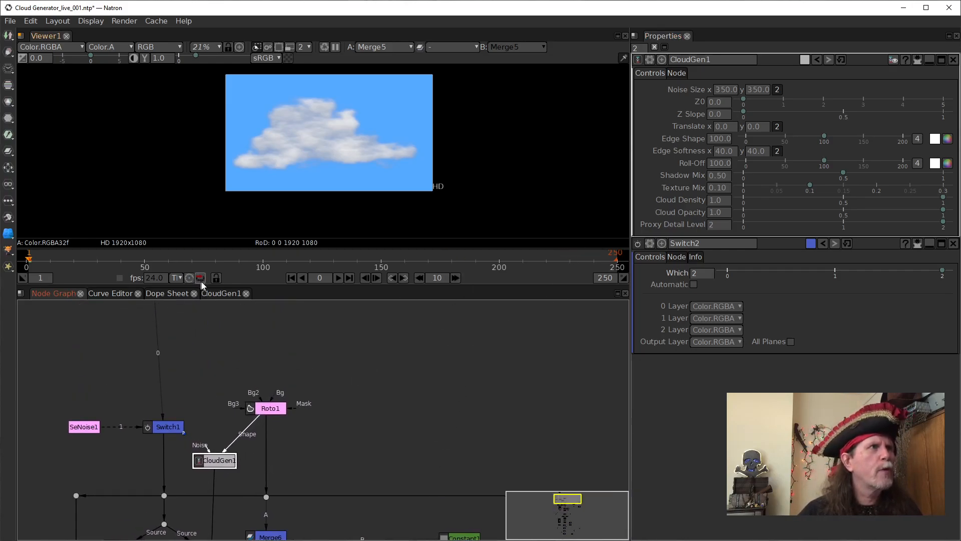
{"action": "left_click", "coordinate": [221, 293]}
{"action": "scroll", "coordinate": [290, 431], "scroll_direction": "down", "scroll_amount": 3}
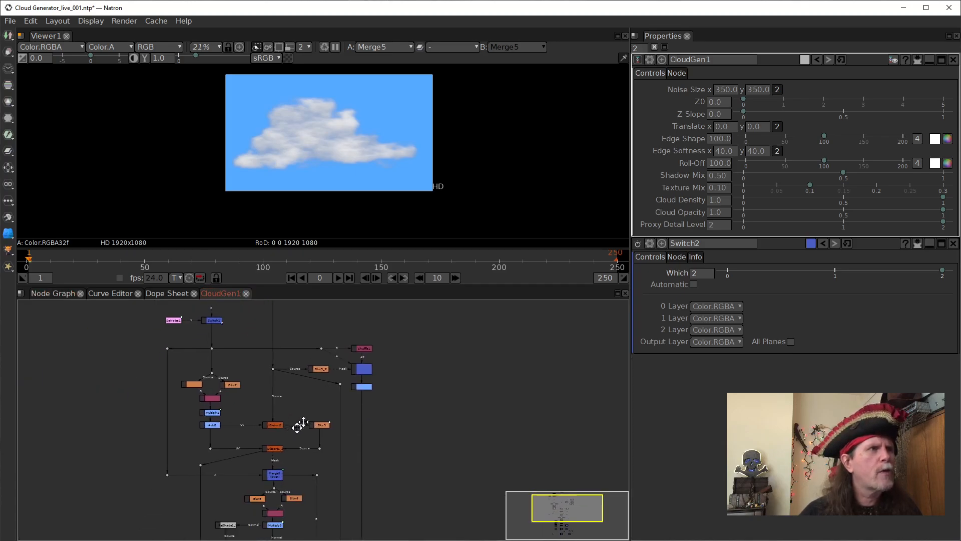
{"action": "left_click", "coordinate": [55, 293]}
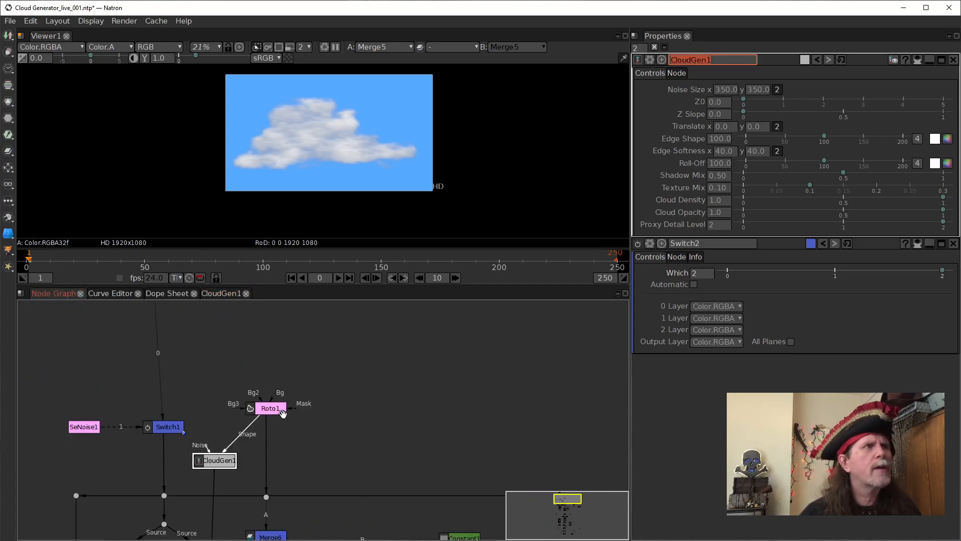
{"action": "left_click", "coordinate": [224, 467]}
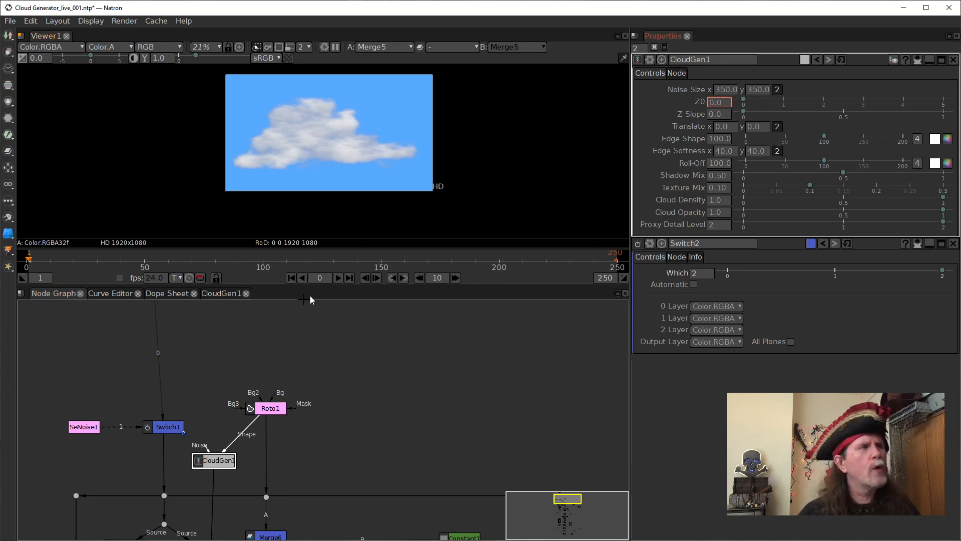
Open SeNoise1's settings to compare them with CloudGen1's noise controls
{"action": "left_click_drag", "start_coordinate": [320, 450], "coordinate": [453, 396]}
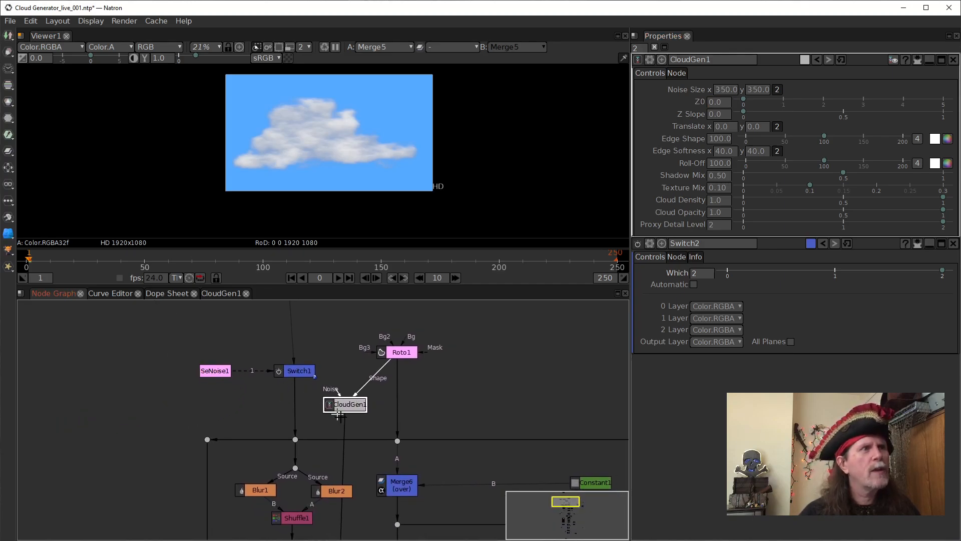
{"action": "left_click", "coordinate": [213, 371]}
{"action": "double_click", "coordinate": [213, 371]}
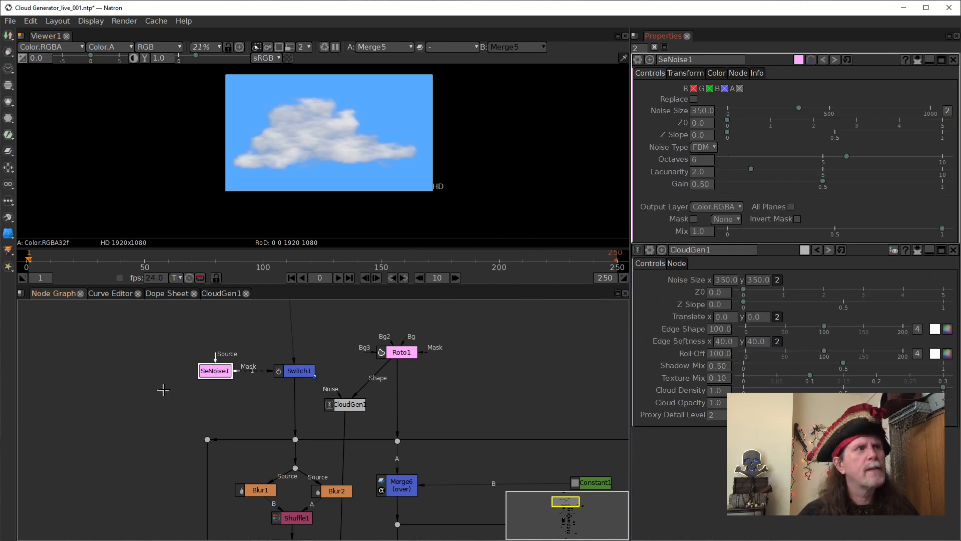
Collapse CloudGen1's Noise Size to a single value, check its context options, and expand it back to separate x and y values
{"action": "left_click", "coordinate": [780, 278]}
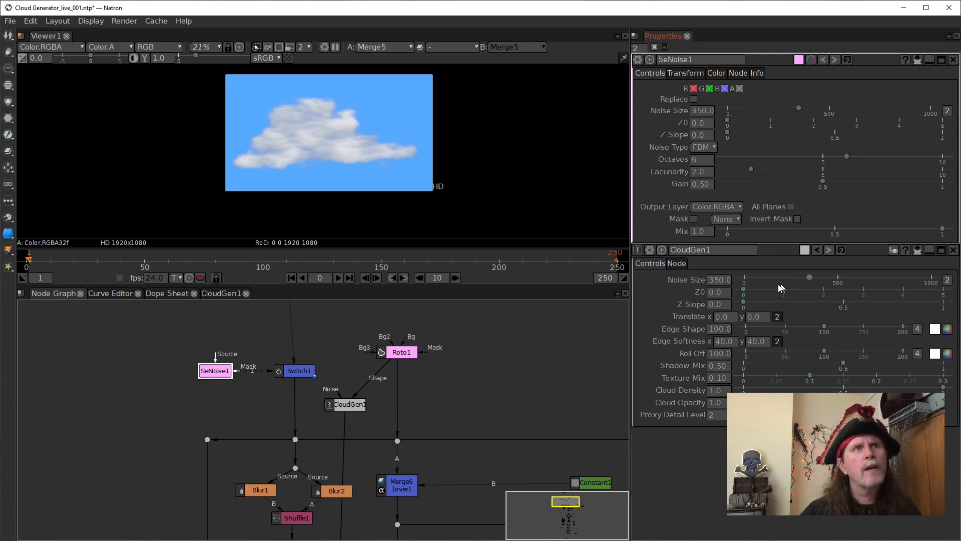
{"action": "left_click", "coordinate": [727, 292]}
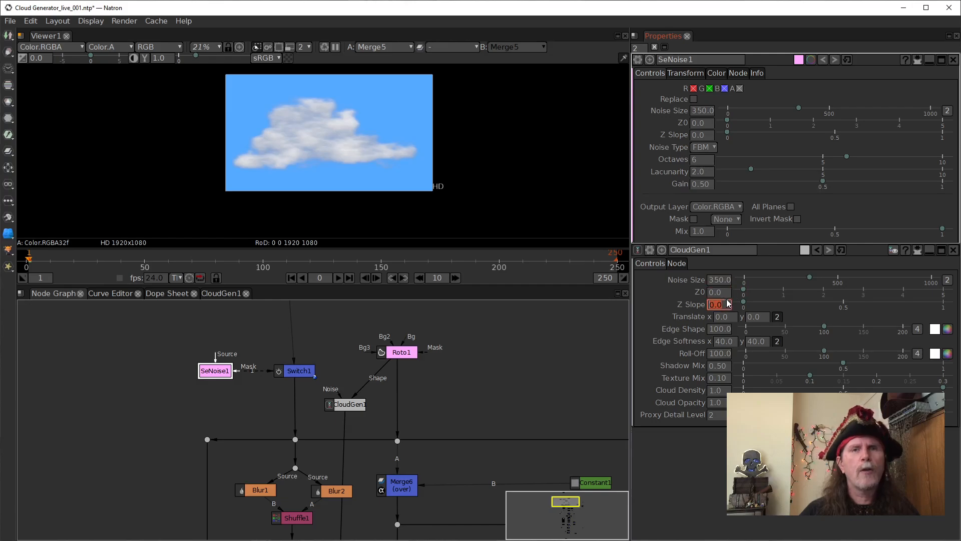
{"action": "right_click", "coordinate": [711, 278]}
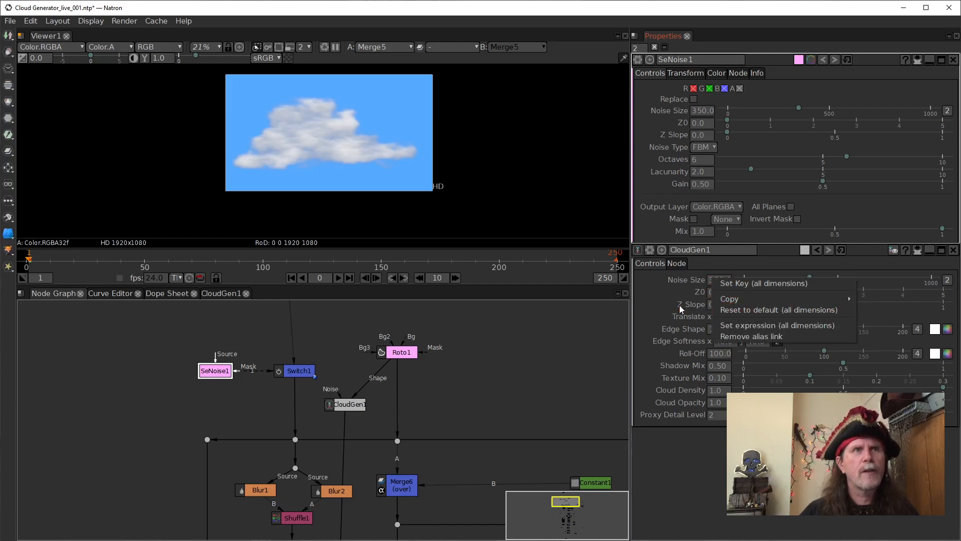
{"action": "left_click", "coordinate": [670, 282]}
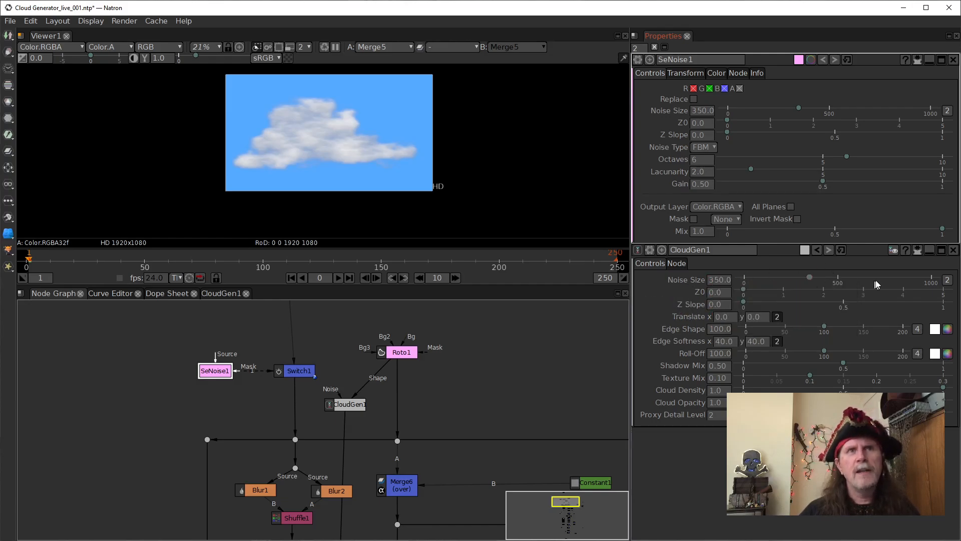
{"action": "left_click", "coordinate": [947, 279]}
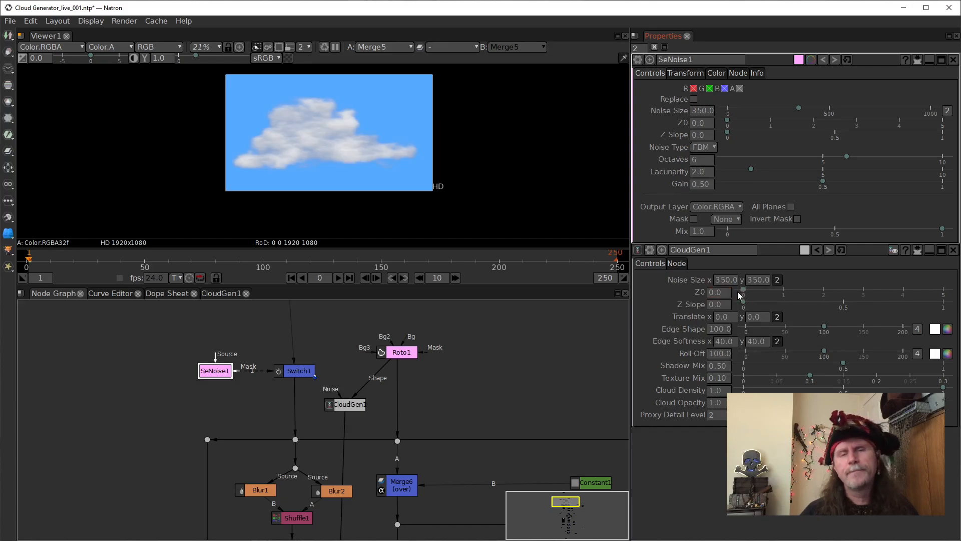
{"action": "left_click_drag", "start_coordinate": [736, 281], "coordinate": [710, 294]}
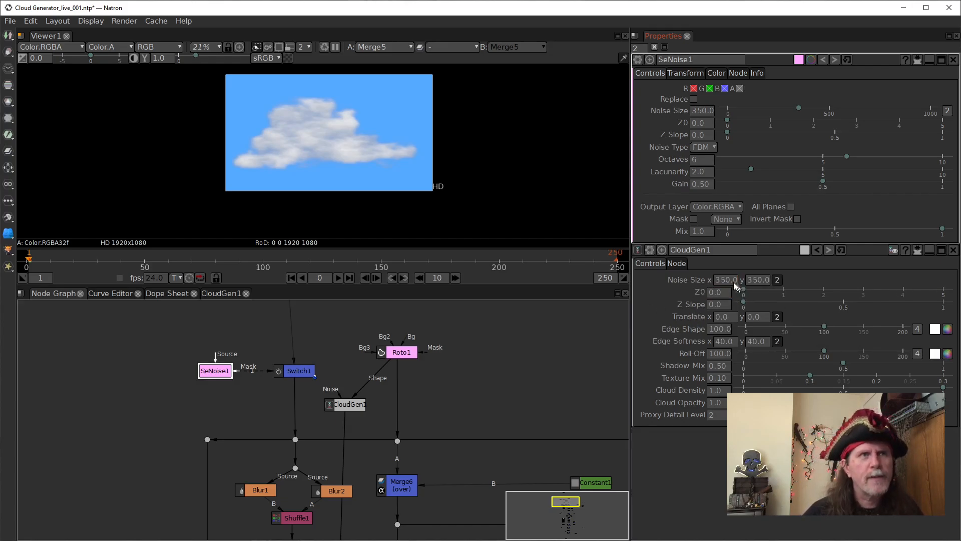
Collapse CloudGen1's Noise Size to a single value, set it to 90, and open its context options
{"action": "left_click", "coordinate": [777, 280]}
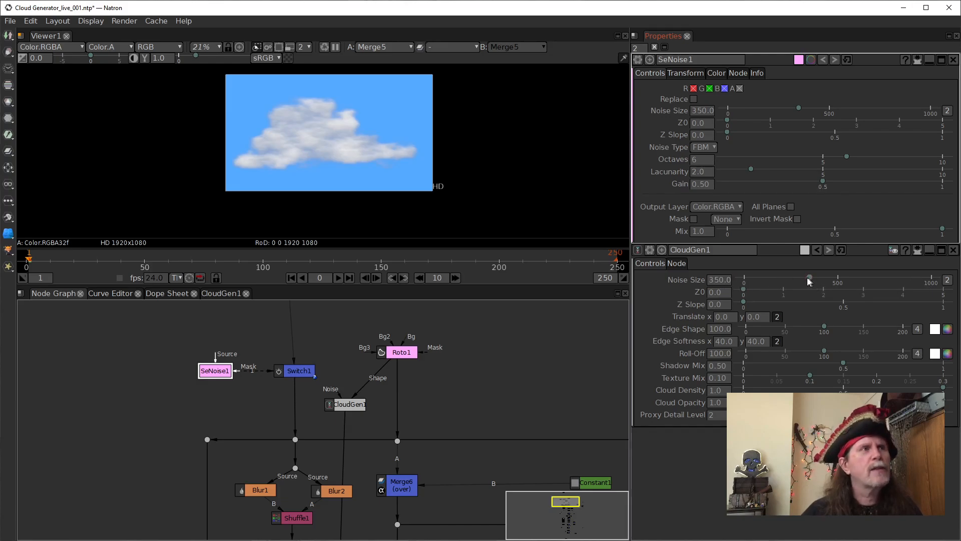
{"action": "left_click_drag", "start_coordinate": [809, 277], "coordinate": [761, 281]}
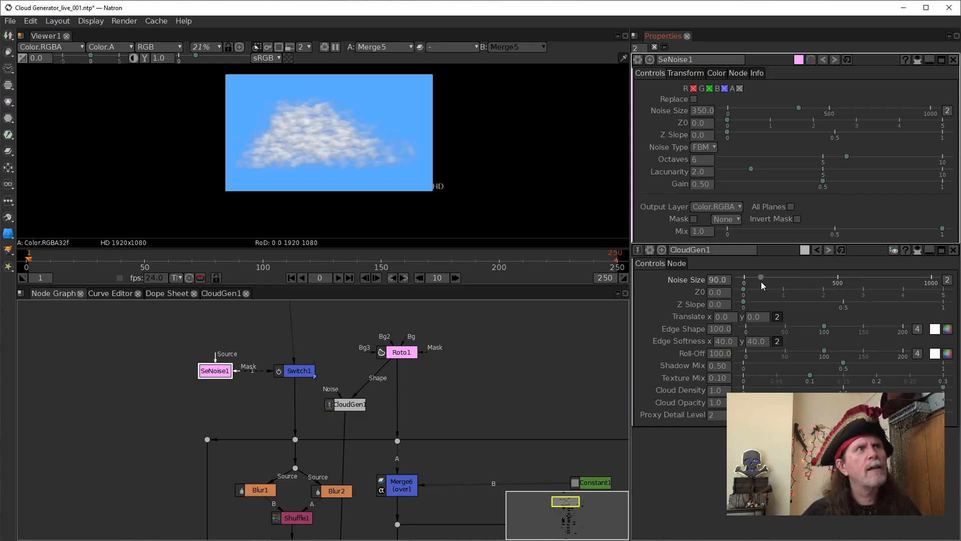
{"action": "right_click", "coordinate": [709, 281]}
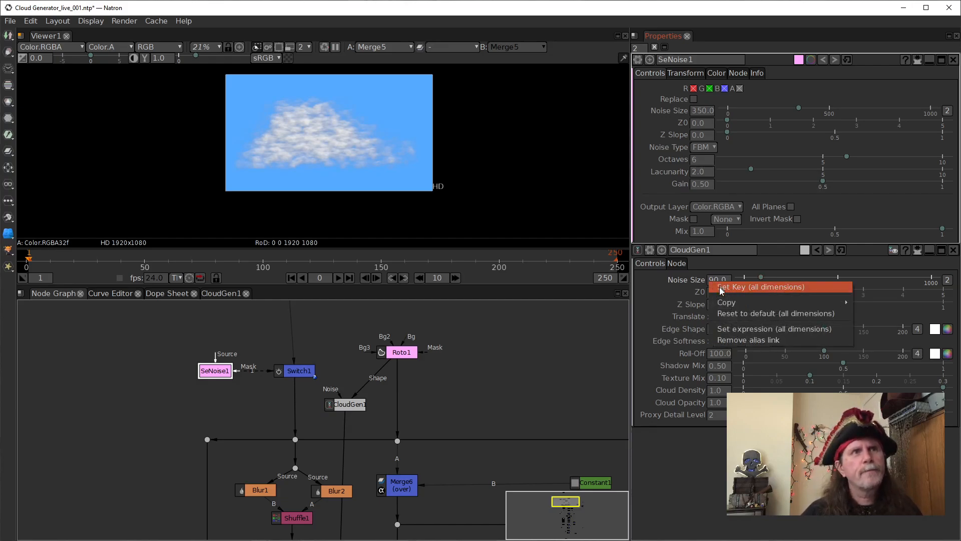
Reset all dimensions of CloudGen1's Noise Size to default
{"action": "left_click", "coordinate": [734, 314]}
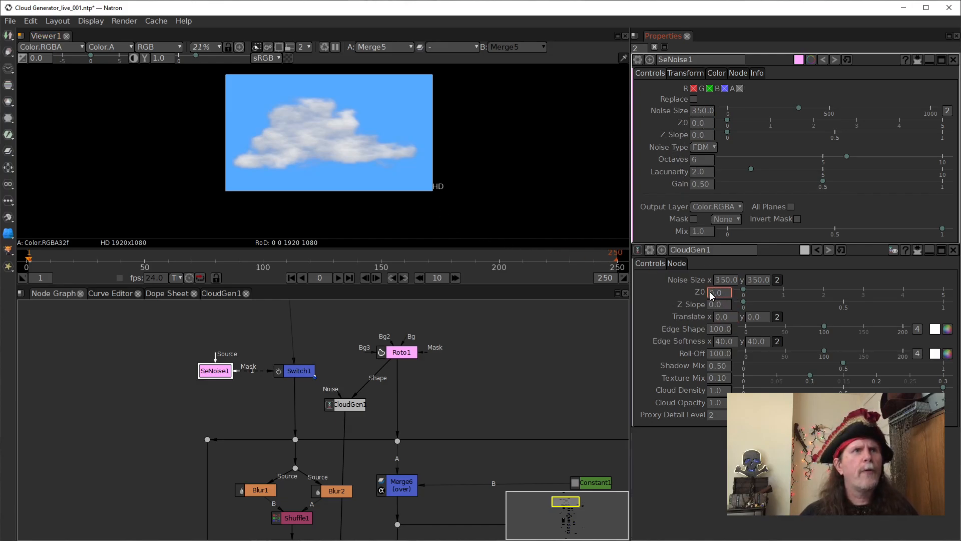
Try different Z0 values on CloudGen1, raising it as far as 3.0, and reset Z0 to its default
{"action": "scroll", "coordinate": [710, 292], "scroll_direction": "up", "scroll_amount": 1}
{"action": "scroll", "coordinate": [709, 293], "scroll_direction": "down", "scroll_amount": 2}
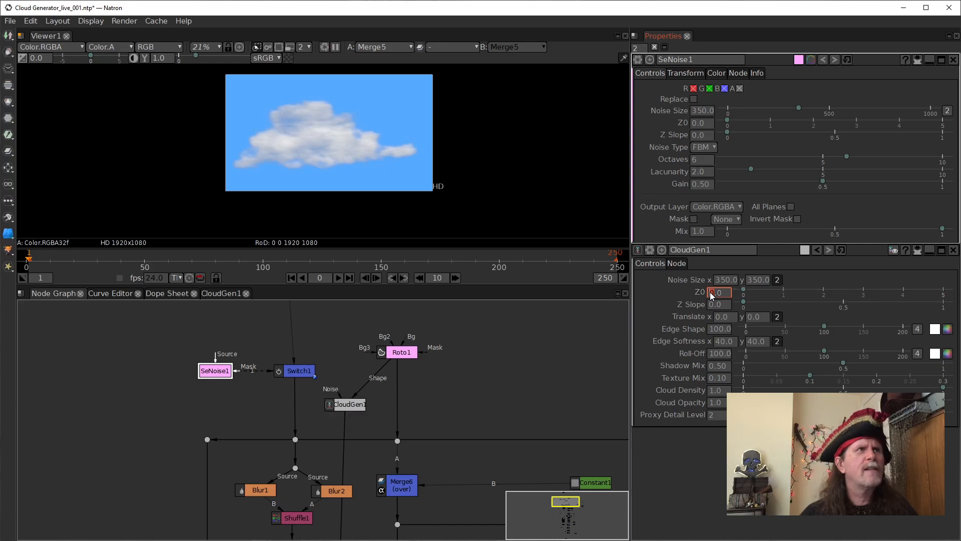
{"action": "scroll", "coordinate": [710, 293], "scroll_direction": "up", "scroll_amount": 1}
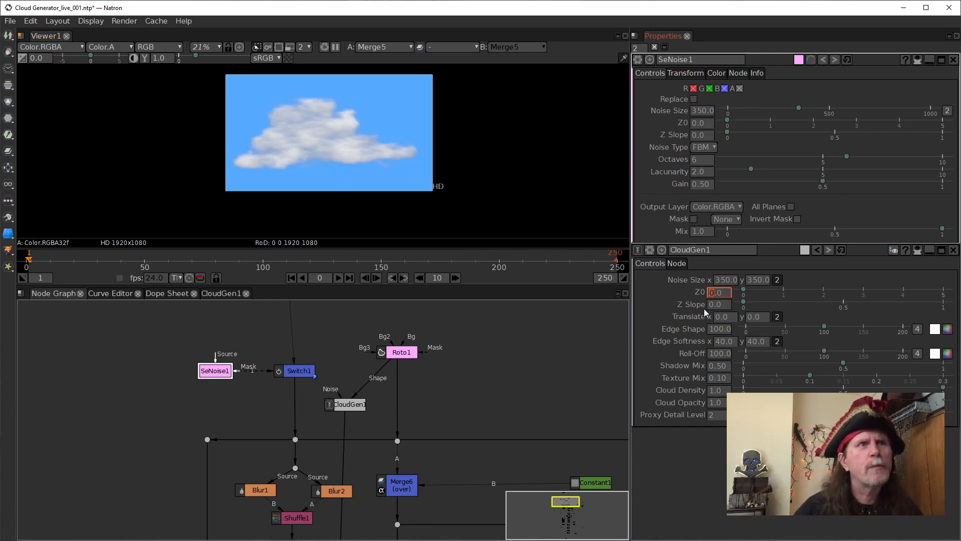
{"action": "scroll", "coordinate": [712, 294], "scroll_direction": "up", "scroll_amount": 2}
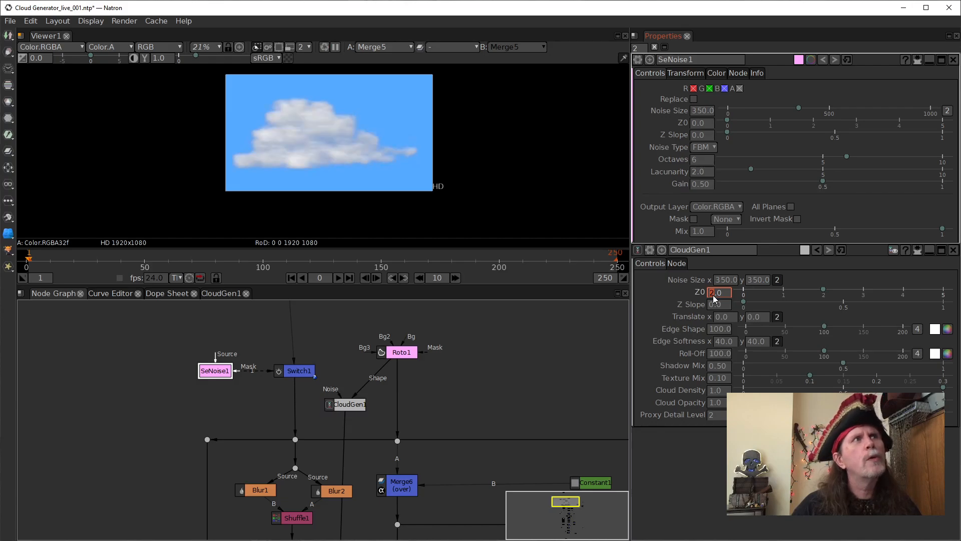
{"action": "scroll", "coordinate": [713, 295], "scroll_direction": "up", "scroll_amount": 1}
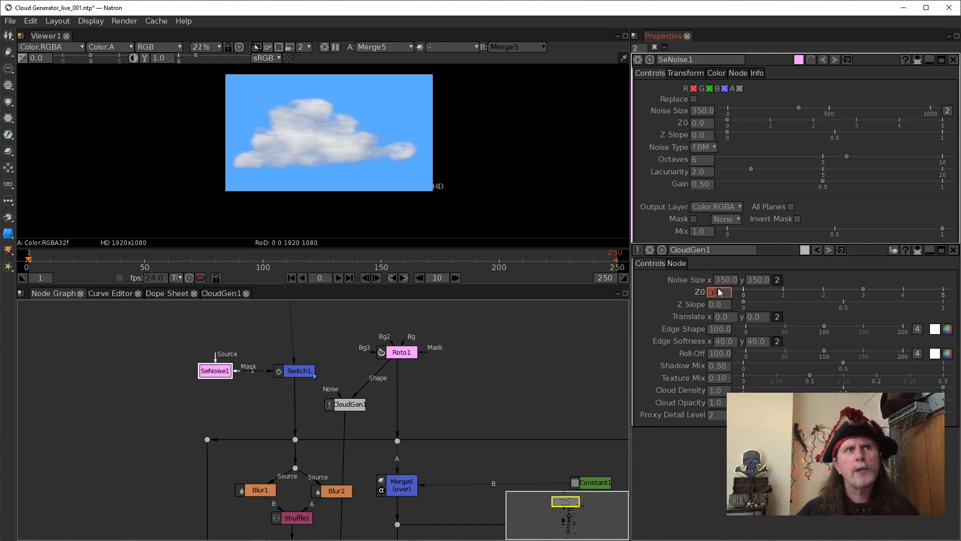
{"action": "scroll", "coordinate": [709, 291], "scroll_direction": "down", "scroll_amount": 2}
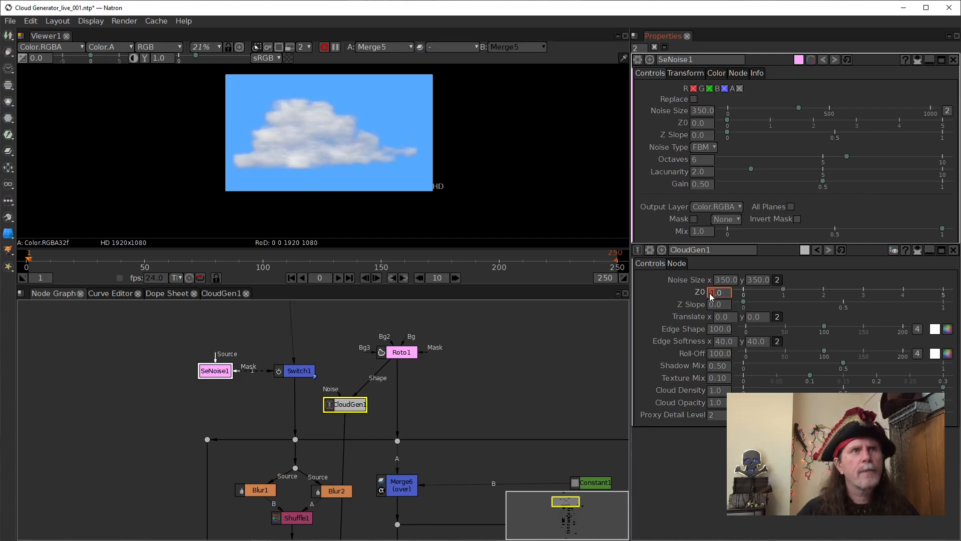
{"action": "right_click", "coordinate": [710, 293]}
{"action": "left_click", "coordinate": [740, 325]}
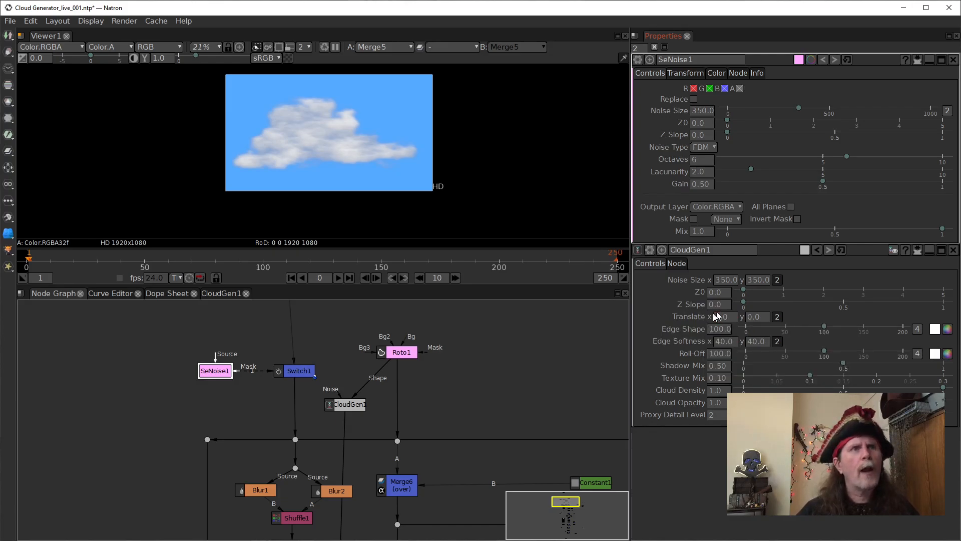
Try CloudGen1's Translate x at 1.0 and return it to 0.0
{"action": "left_click", "coordinate": [757, 280]}
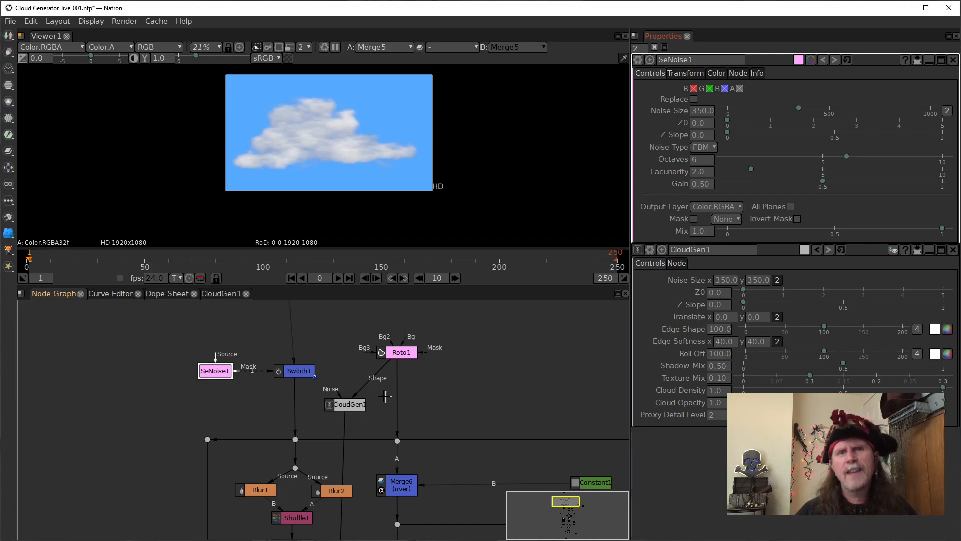
{"action": "left_click", "coordinate": [721, 316]}
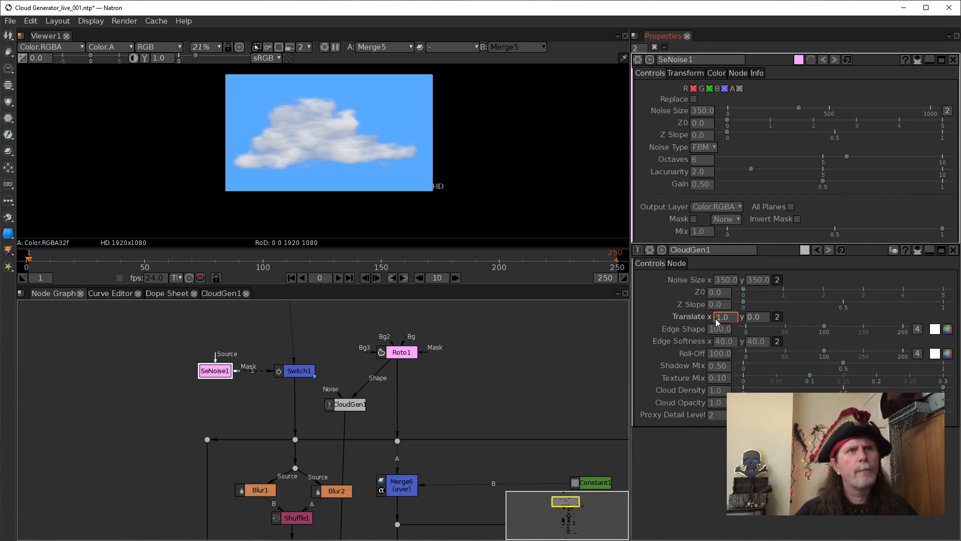
{"action": "left_click", "coordinate": [720, 326]}
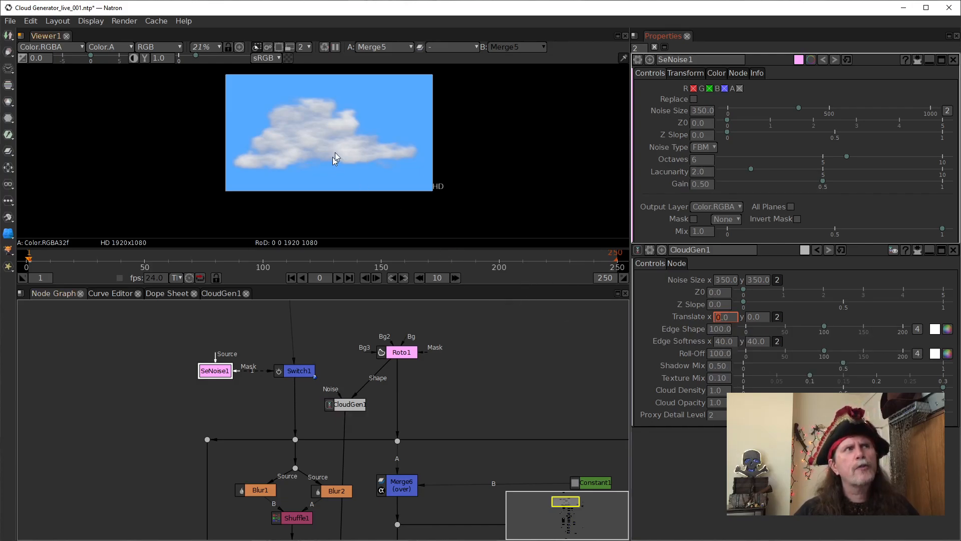
Examine the transform settings of the SeNoise1 node and return to its main controls
{"action": "left_click", "coordinate": [213, 375]}
{"action": "left_click", "coordinate": [685, 73]}
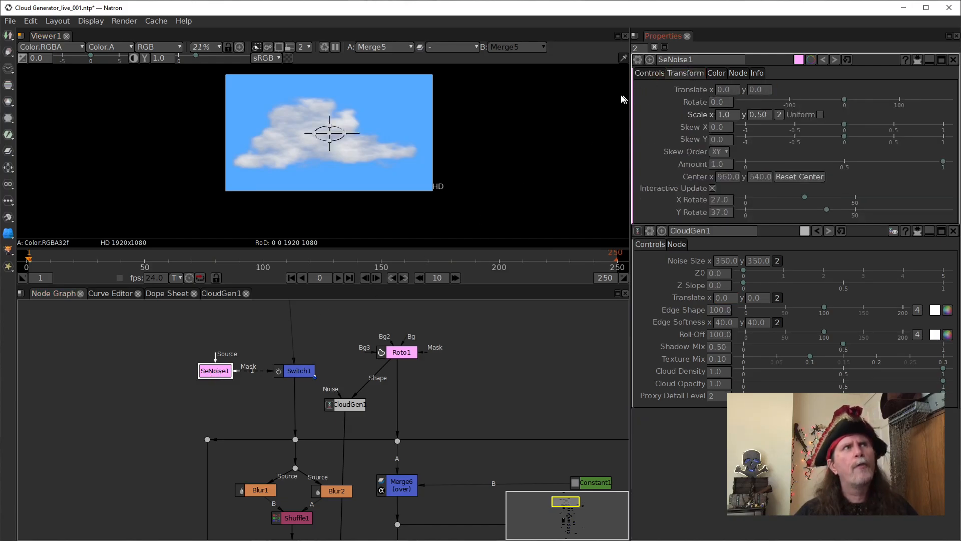
{"action": "left_click", "coordinate": [651, 76]}
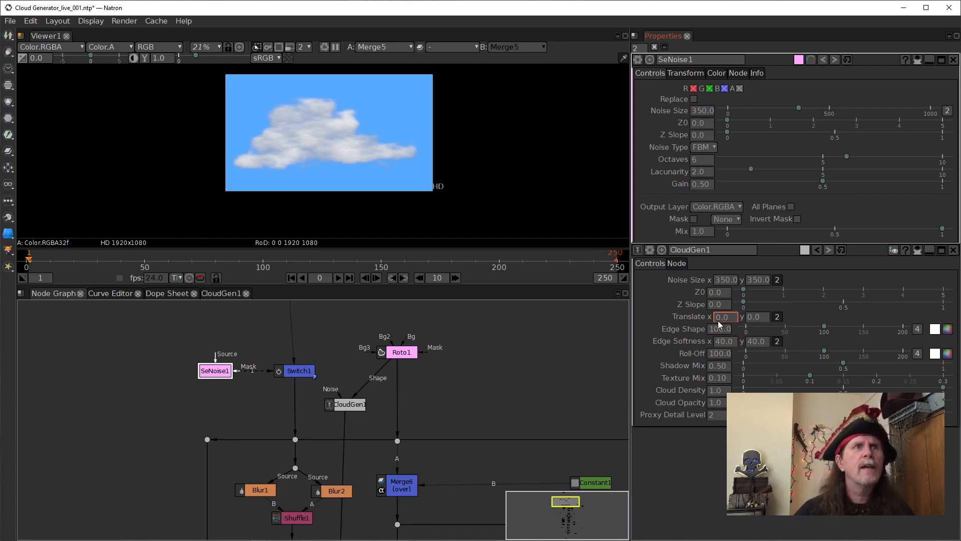
Test CloudGen1's horizontal translation by raising Translate x to 50, and set it back to 0.0
{"action": "scroll", "coordinate": [714, 317], "scroll_direction": "up", "scroll_amount": 1}
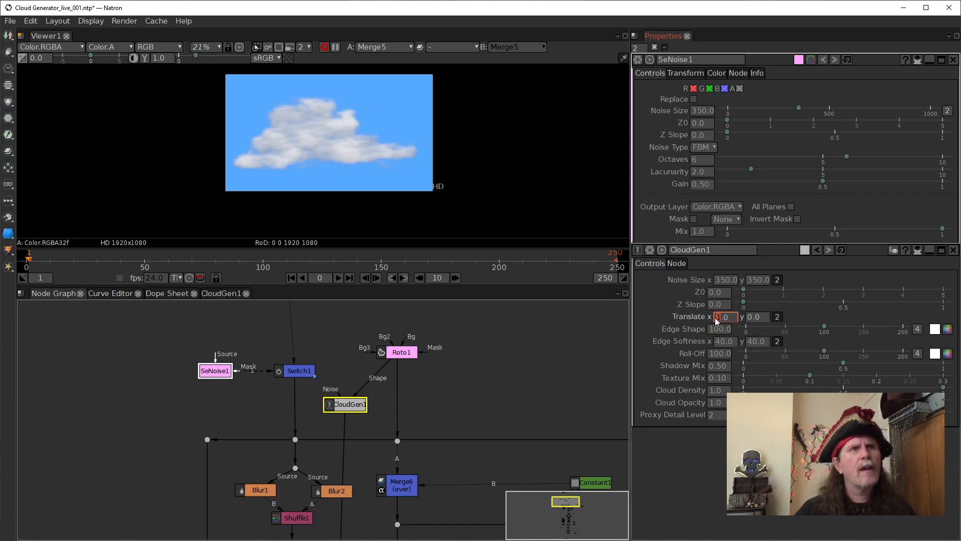
{"action": "scroll", "coordinate": [716, 317], "scroll_direction": "up", "scroll_amount": 2}
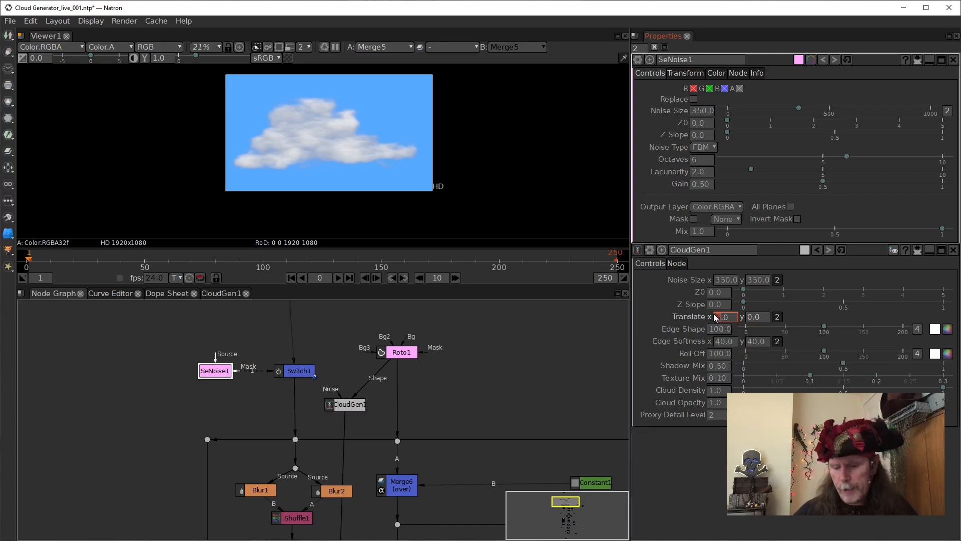
{"action": "type", "text": "50"}
{"action": "key", "text": "Return"}
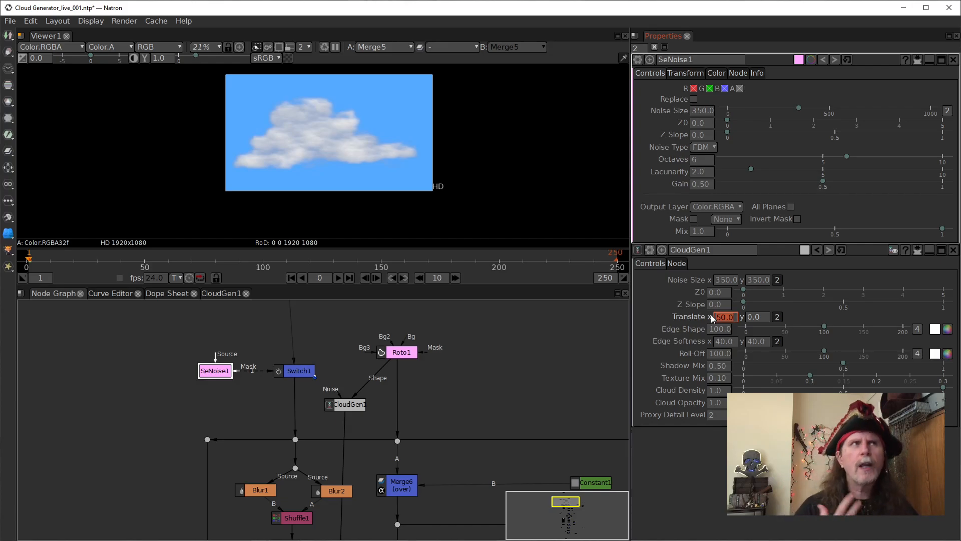
{"action": "type", "text": "0"}
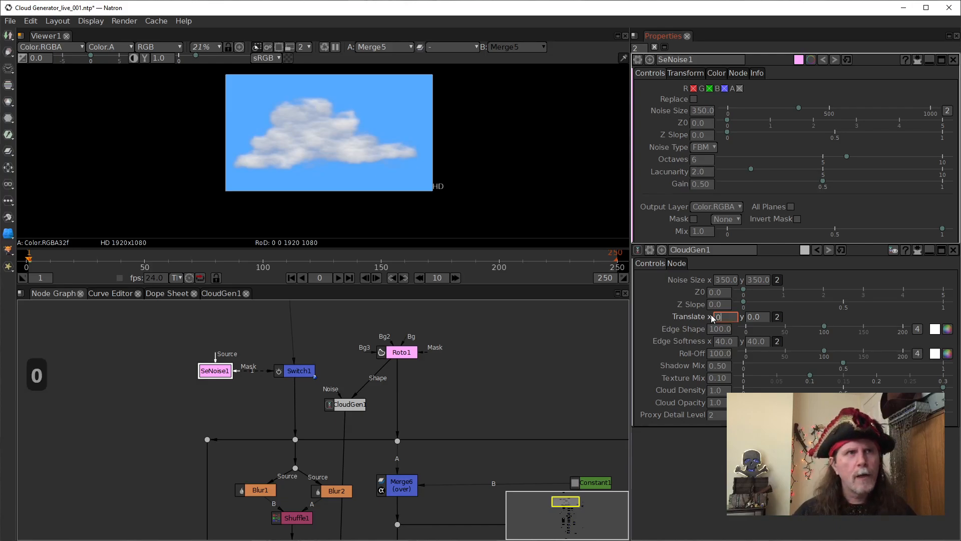
{"action": "type", "text": ".0"}
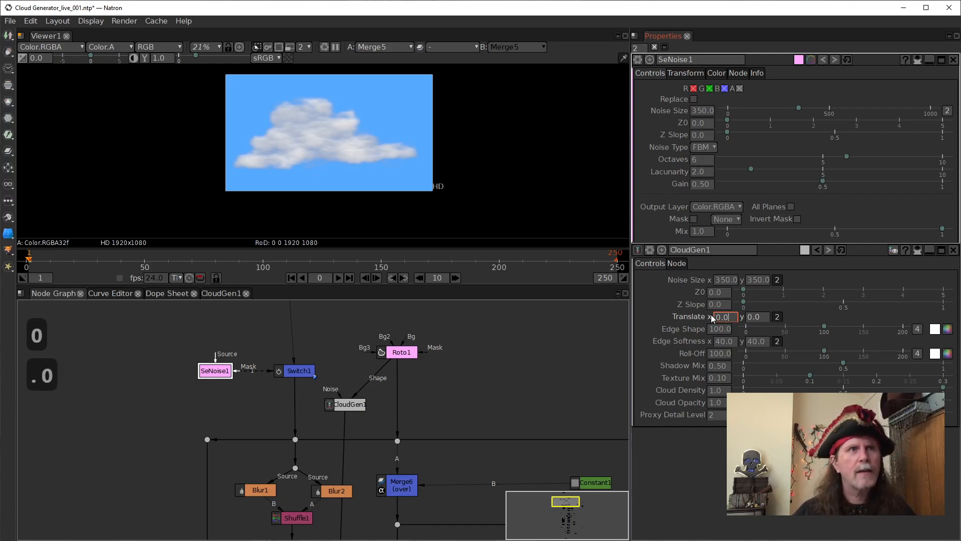
{"action": "key", "text": "Return"}
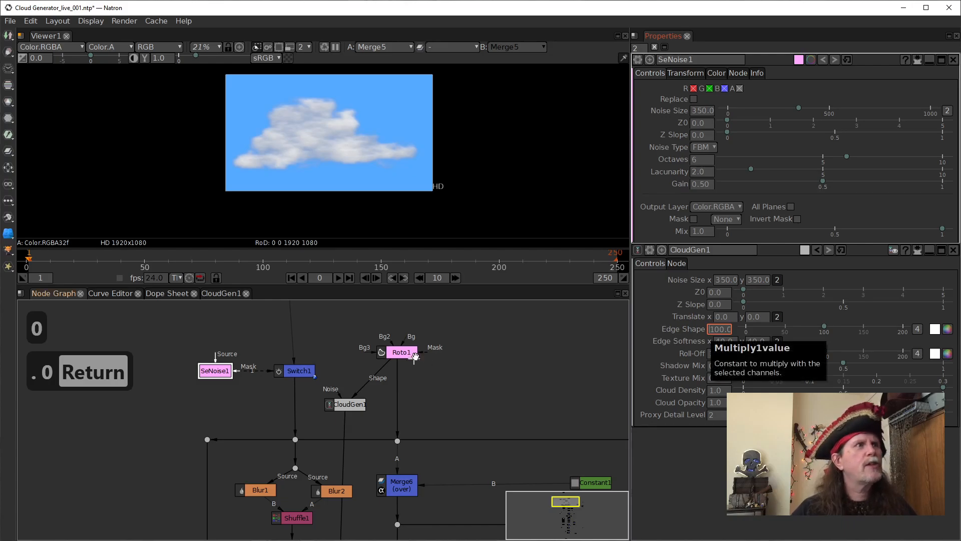
Locate the distortion nodes in the node graph and lower CloudGen1's Edge Shape step by step to 0
{"action": "left_click_drag", "start_coordinate": [479, 463], "coordinate": [423, 387]}
{"action": "left_click_drag", "start_coordinate": [376, 371], "coordinate": [378, 328]}
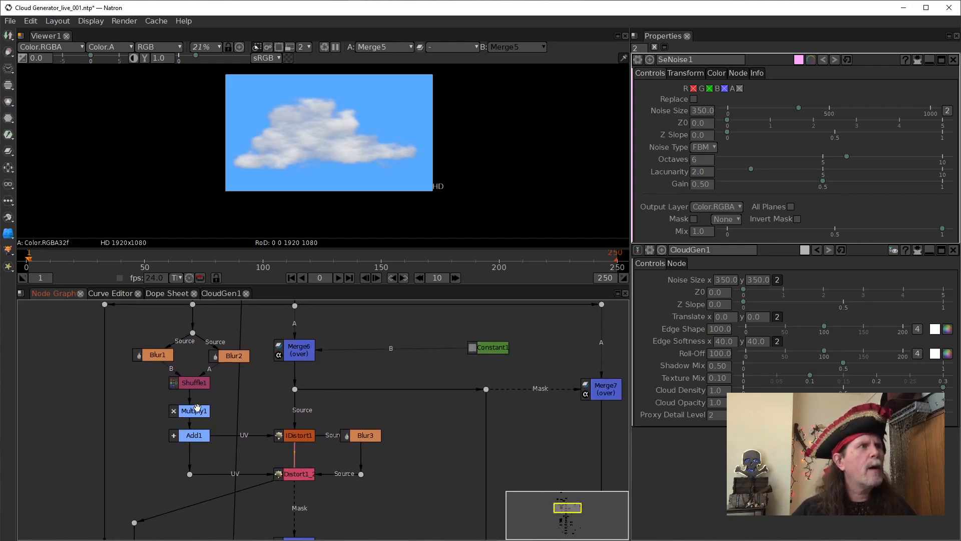
{"action": "left_click_drag", "start_coordinate": [380, 392], "coordinate": [379, 473]}
{"action": "left_click", "coordinate": [711, 329]}
{"action": "left_click", "coordinate": [713, 331]}
{"action": "scroll", "coordinate": [715, 328], "scroll_direction": "down", "scroll_amount": 3}
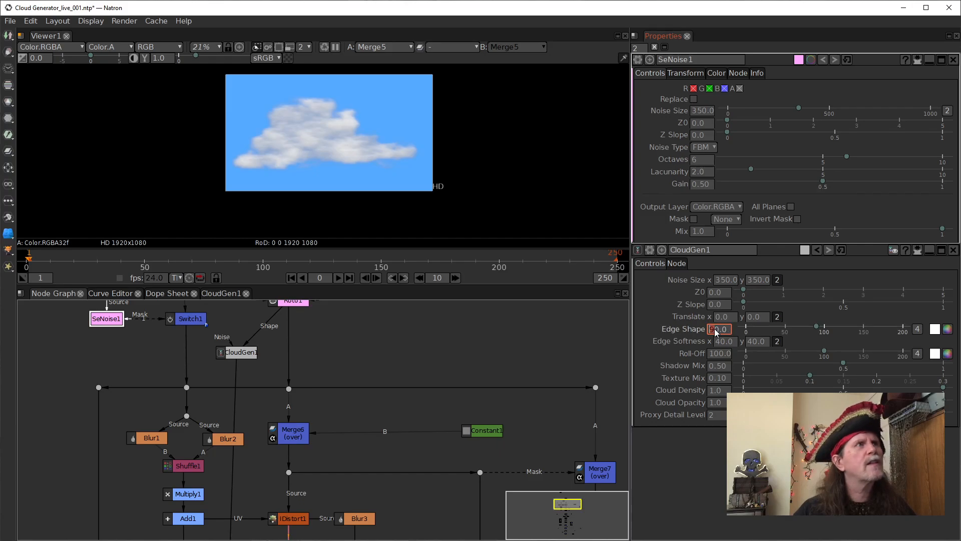
{"action": "scroll", "coordinate": [714, 330], "scroll_direction": "down", "scroll_amount": 1}
{"action": "left_click_drag", "start_coordinate": [380, 437], "coordinate": [339, 387]}
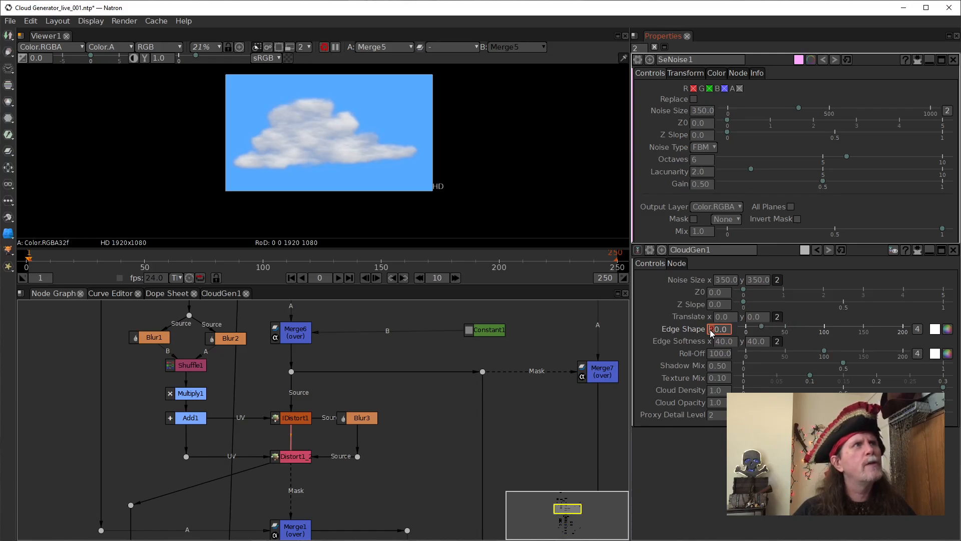
{"action": "type", "text": "0"}
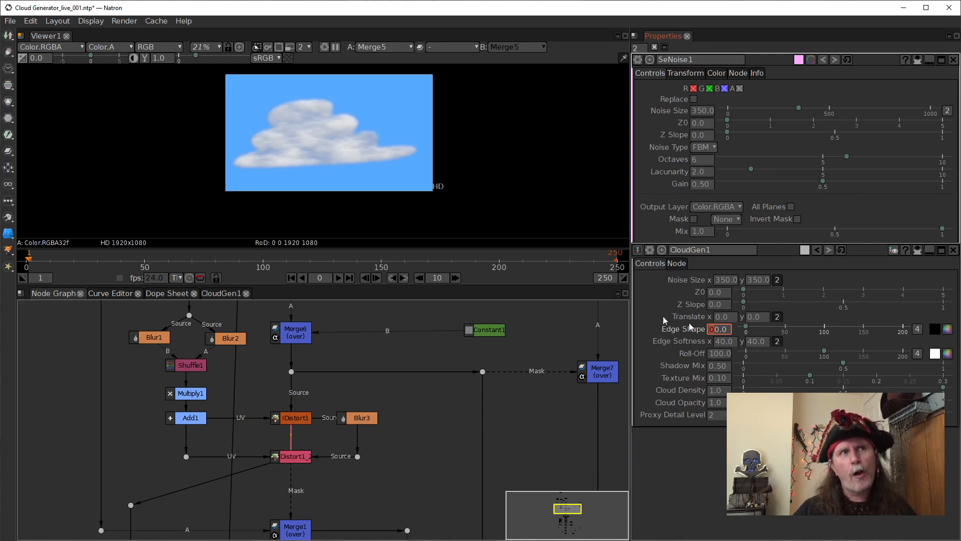
Raise CloudGen1's Edge Shape in steps through 60 and 90 back to 100
{"action": "key", "text": "BackSpace"}
{"action": "type", "text": "5"}
{"action": "key", "text": "BackSpace"}
{"action": "type", "text": "6"}
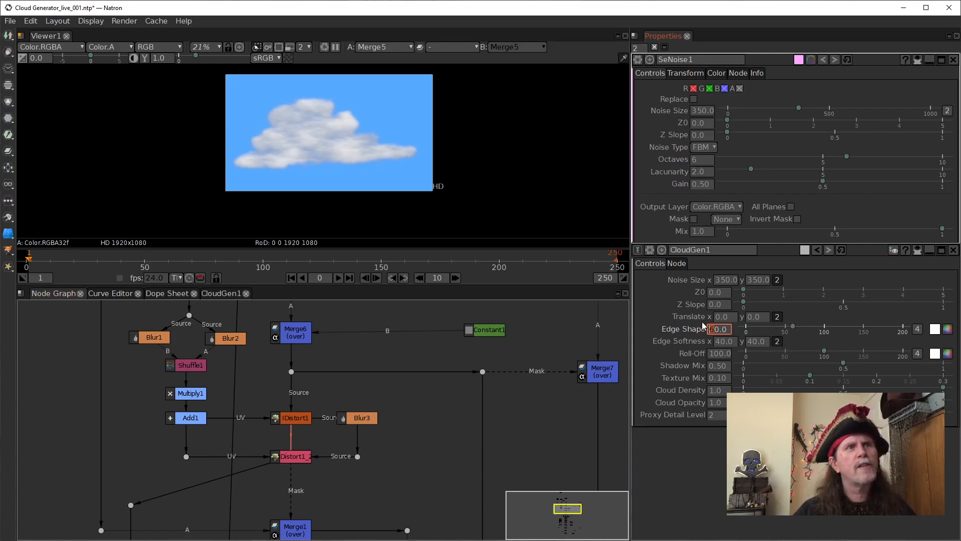
{"action": "key", "text": "BackSpace"}
{"action": "type", "text": "7"}
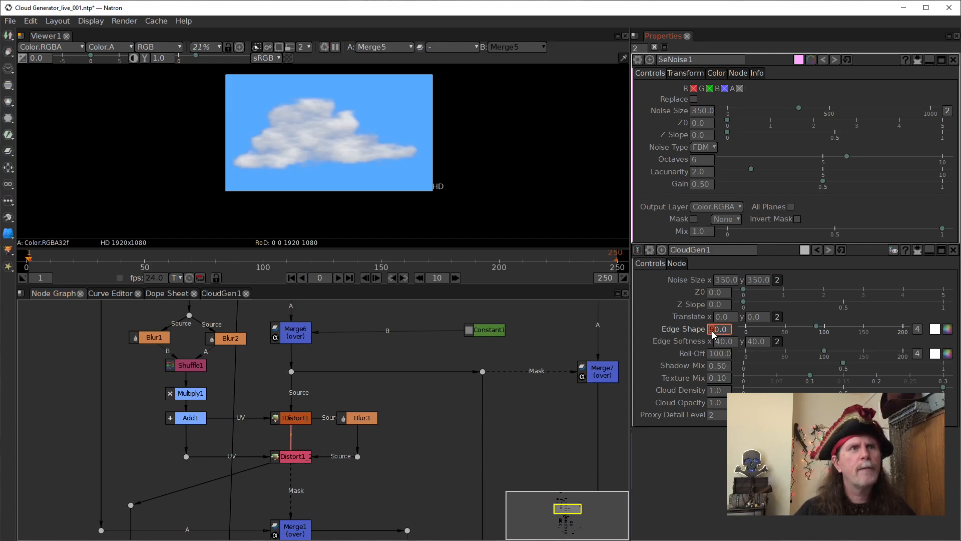
{"action": "key", "text": "BackSpace"}
{"action": "type", "text": "10"}
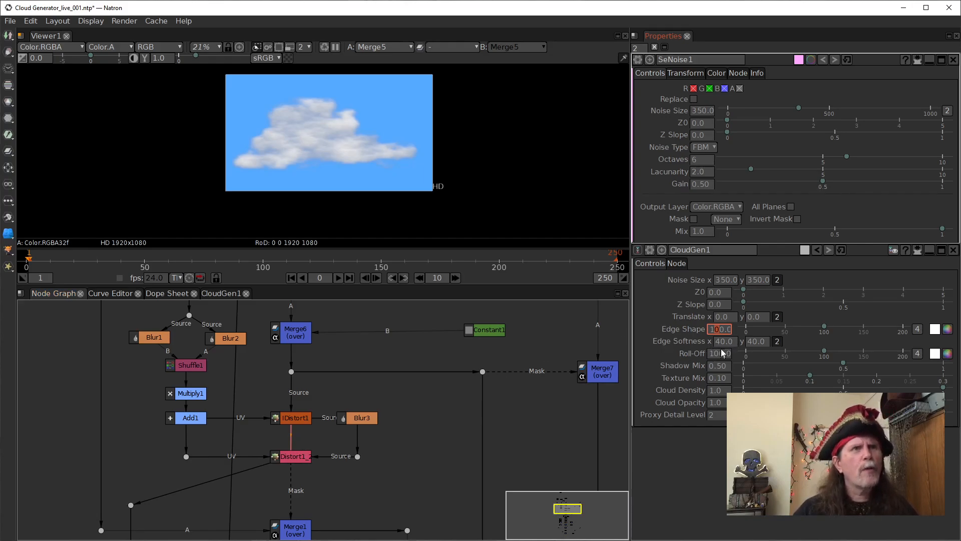
Examine the IDistort1 node's UV settings and reopen CloudGen1's properties
{"action": "left_click", "coordinate": [296, 422]}
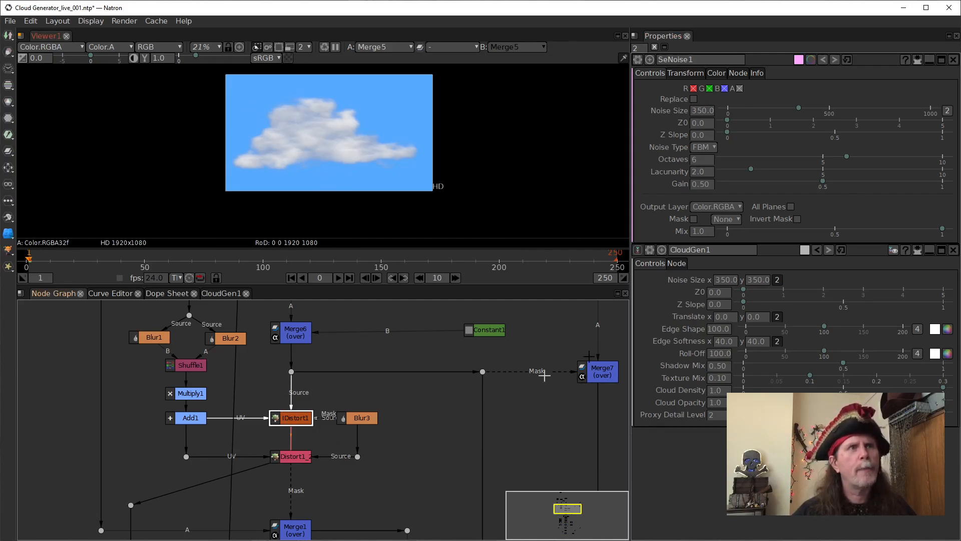
{"action": "double_click", "coordinate": [290, 424]}
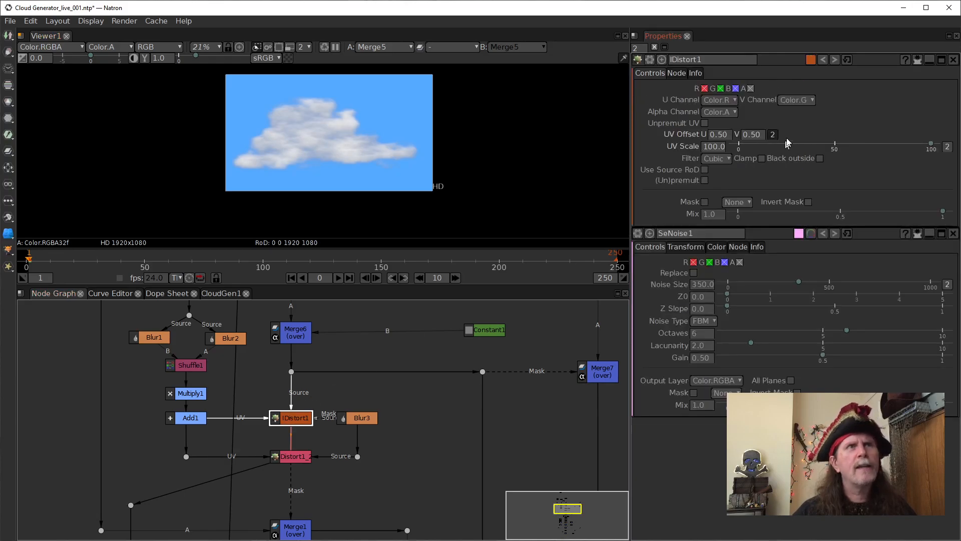
{"action": "left_click_drag", "start_coordinate": [321, 405], "coordinate": [312, 508]}
{"action": "double_click", "coordinate": [226, 355]}
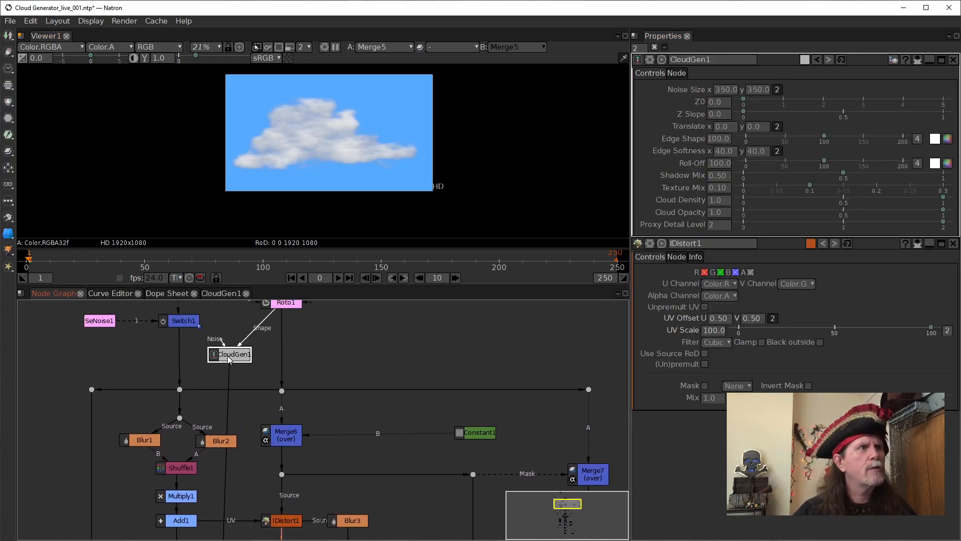
Open the Blur3 node's properties to examine the blur size behind Edge Softness
{"action": "left_click_drag", "start_coordinate": [423, 446], "coordinate": [418, 372]}
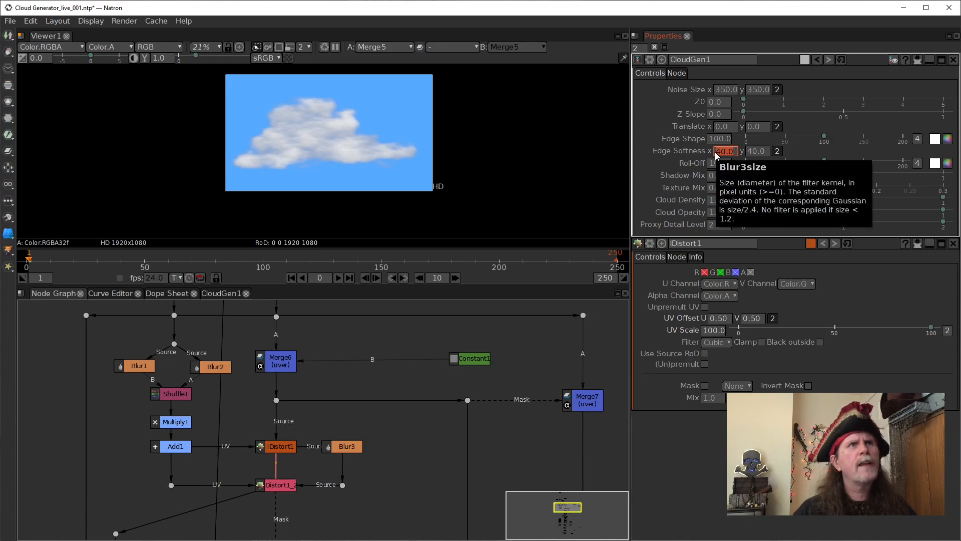
{"action": "double_click", "coordinate": [355, 444]}
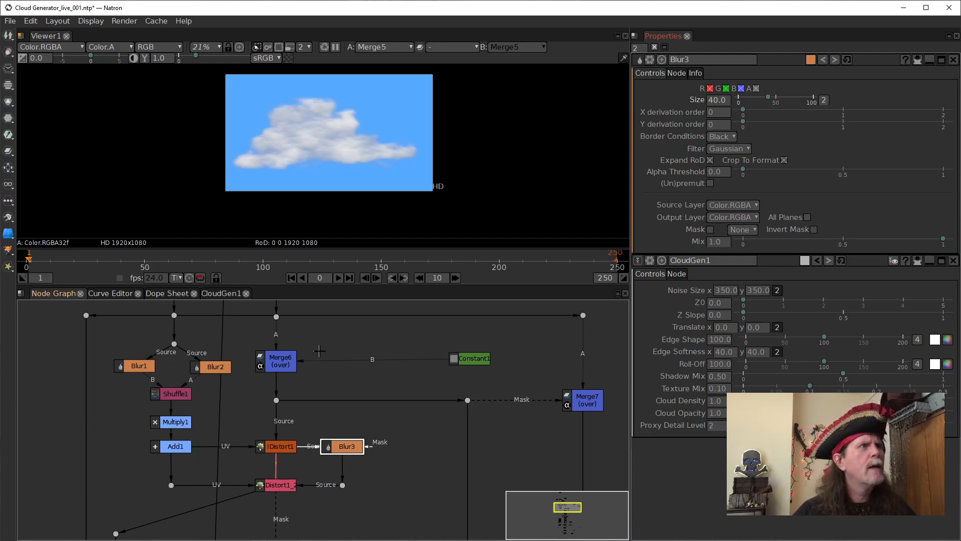
Move the CloudGen1 node beside the IDistort nodes in the graph and reopen its properties
{"action": "left_click_drag", "start_coordinate": [313, 351], "coordinate": [331, 489]}
{"action": "left_click_drag", "start_coordinate": [225, 419], "coordinate": [242, 405]}
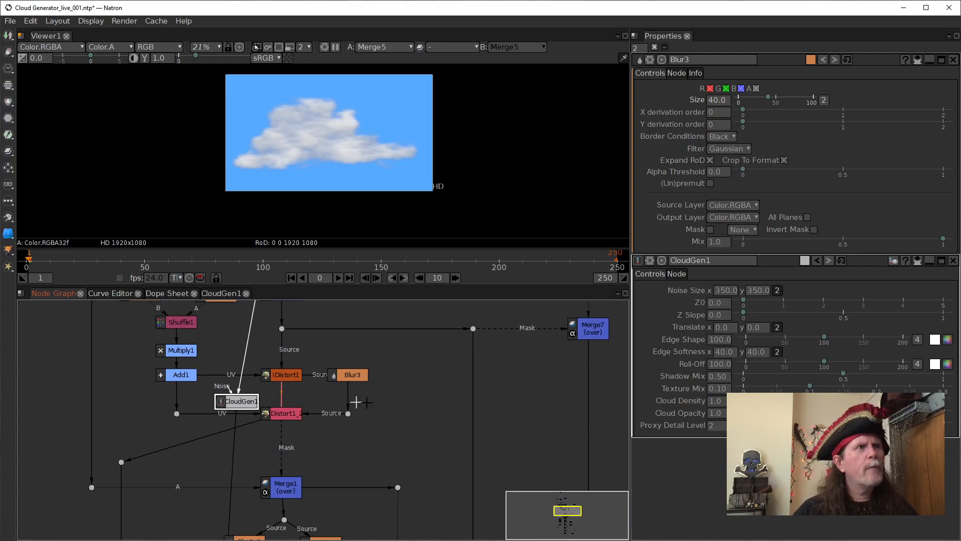
{"action": "double_click", "coordinate": [234, 403]}
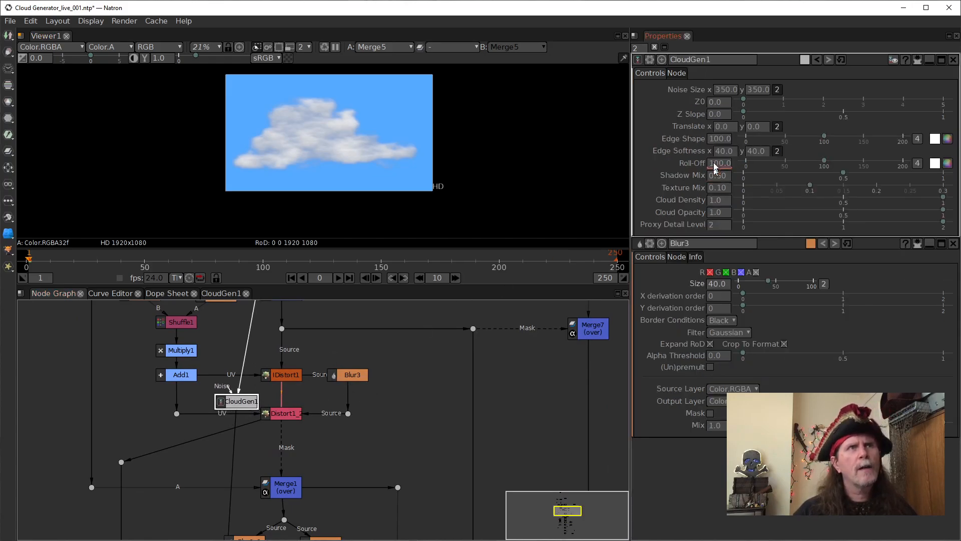
Collapse CloudGen1's Edge Softness to a single value, test it at 60 and past 100, and lower it through 70 to 0
{"action": "left_click", "coordinate": [777, 152]}
{"action": "type", "text": "60"}
{"action": "key", "text": "Return"}
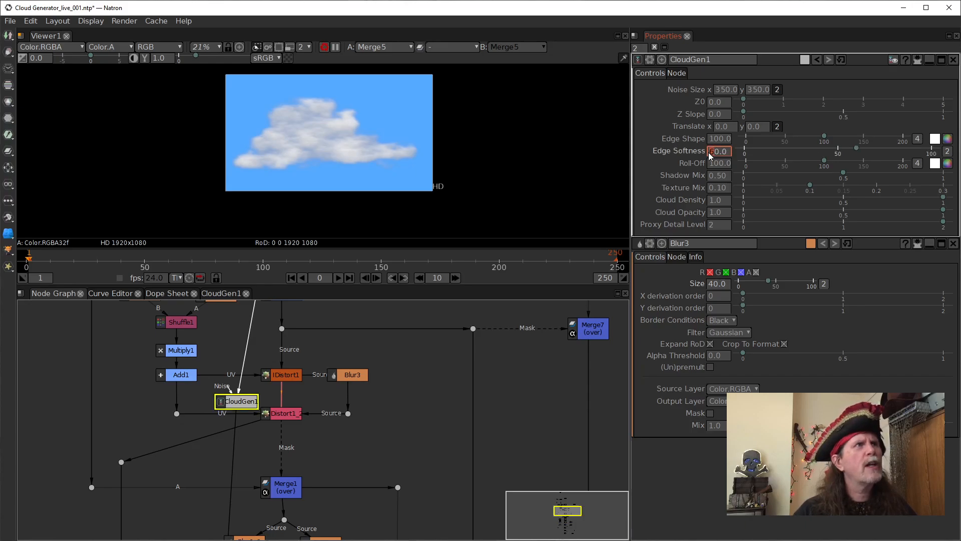
{"action": "scroll", "coordinate": [708, 152], "scroll_direction": "up", "scroll_amount": 3}
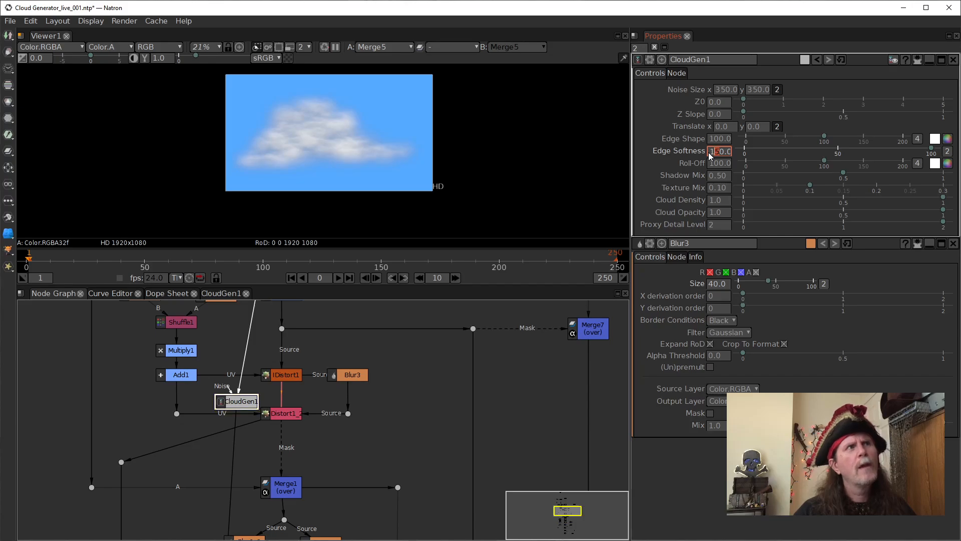
{"action": "type", "text": "40"}
{"action": "key", "text": "Return"}
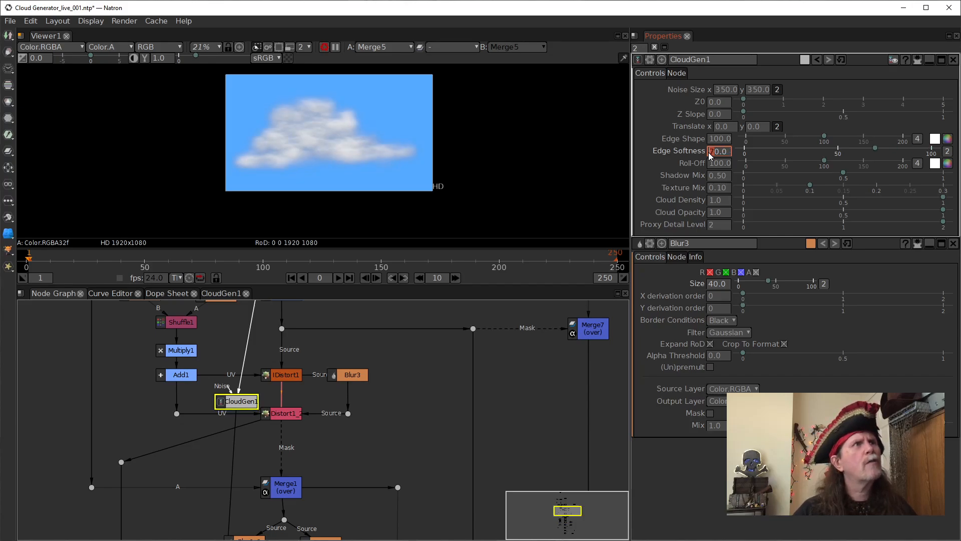
{"action": "scroll", "coordinate": [708, 152], "scroll_direction": "down", "scroll_amount": 4}
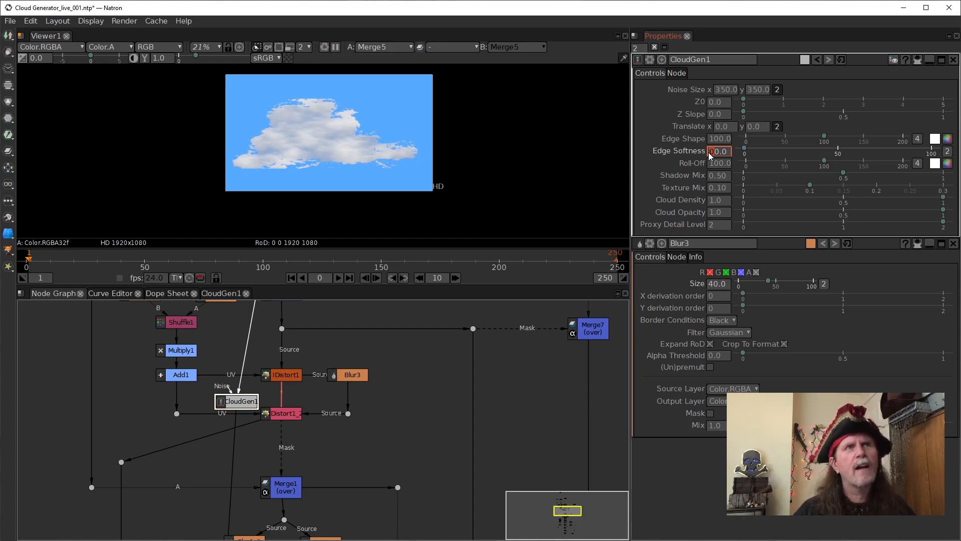
Raise CloudGen1's Edge Softness to 40 and step it down through 20 and 10 to 0
{"action": "scroll", "coordinate": [709, 156], "scroll_direction": "up", "scroll_amount": 1}
{"action": "scroll", "coordinate": [709, 155], "scroll_direction": "up", "scroll_amount": 1}
{"action": "scroll", "coordinate": [710, 155], "scroll_direction": "up", "scroll_amount": 1}
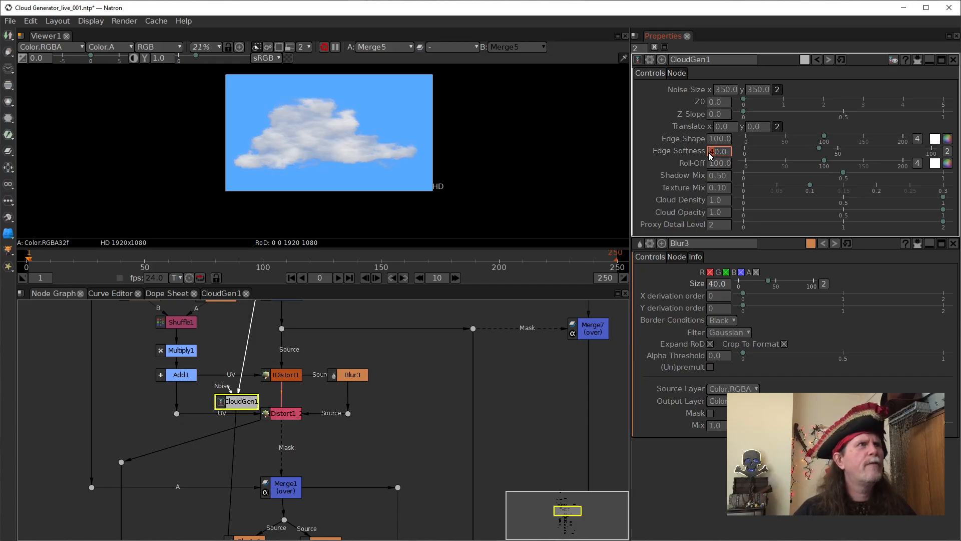
{"action": "scroll", "coordinate": [709, 155], "scroll_direction": "down", "scroll_amount": 1}
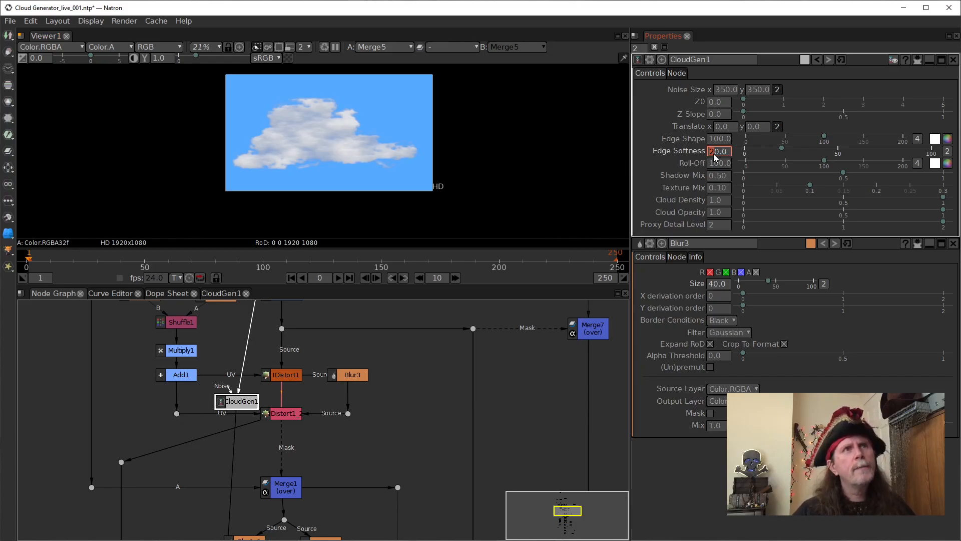
{"action": "scroll", "coordinate": [710, 152], "scroll_direction": "down", "scroll_amount": 1}
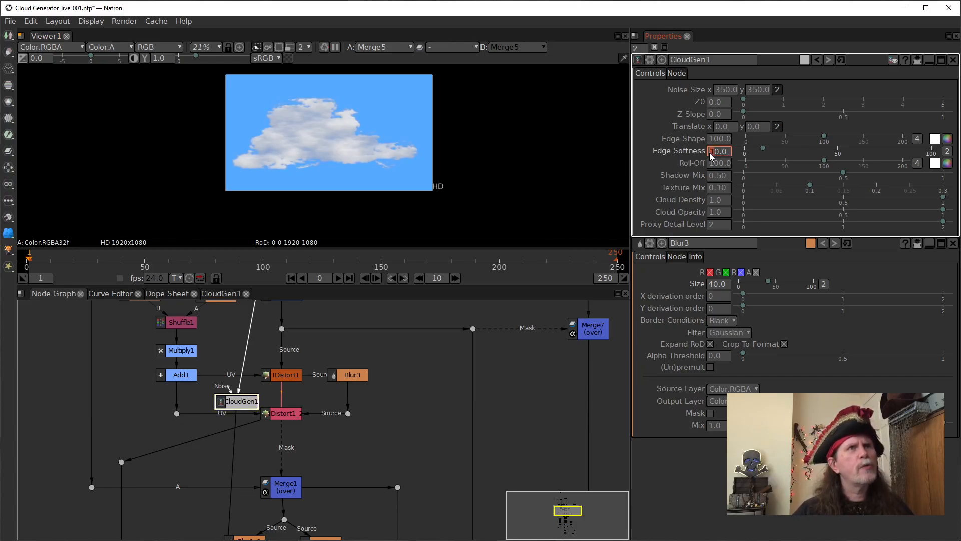
{"action": "scroll", "coordinate": [710, 153], "scroll_direction": "down", "scroll_amount": 1}
Lower CloudGen1's Edge Shape in steps through 80 and 20 to 10
{"action": "left_click", "coordinate": [711, 143]}
{"action": "scroll", "coordinate": [716, 143], "scroll_direction": "down", "scroll_amount": 2}
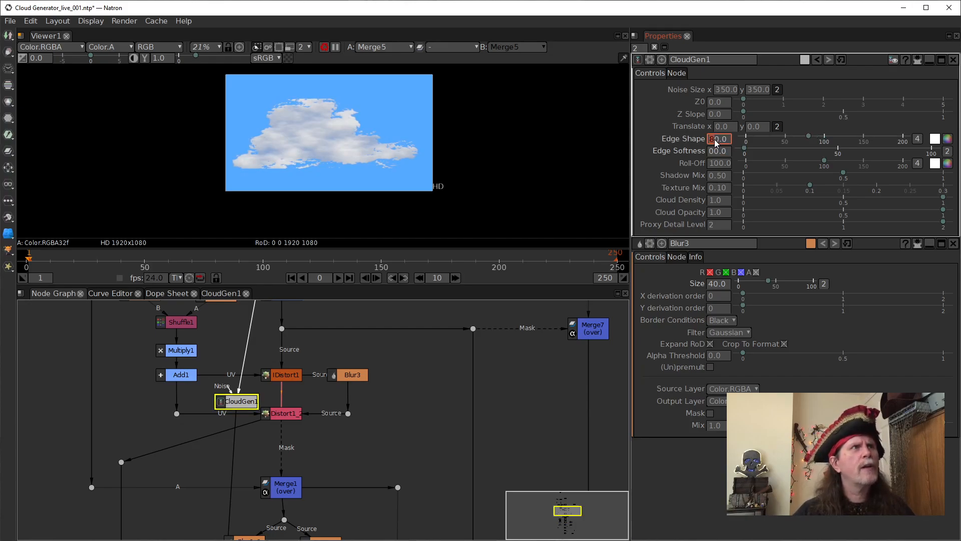
{"action": "scroll", "coordinate": [716, 142], "scroll_direction": "down", "scroll_amount": 1}
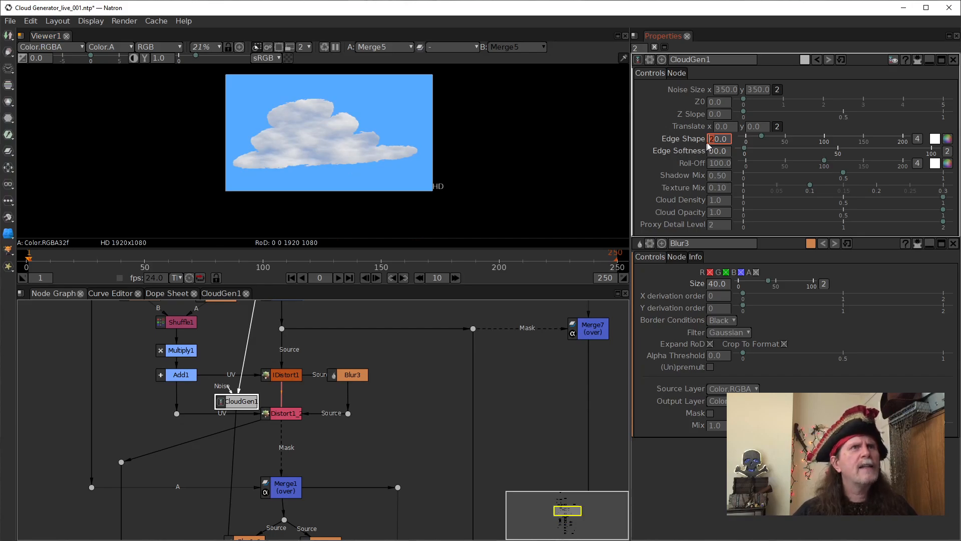
{"action": "scroll", "coordinate": [711, 142], "scroll_direction": "down", "scroll_amount": 1}
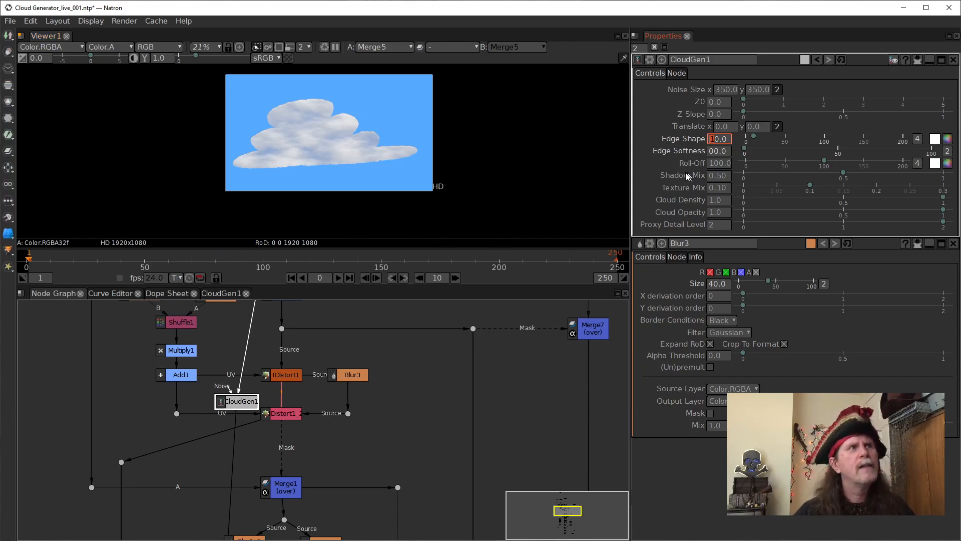
Reset all dimensions of CloudGen1's Edge Shape and Edge Softness to their defaults
{"action": "right_click", "coordinate": [709, 142]}
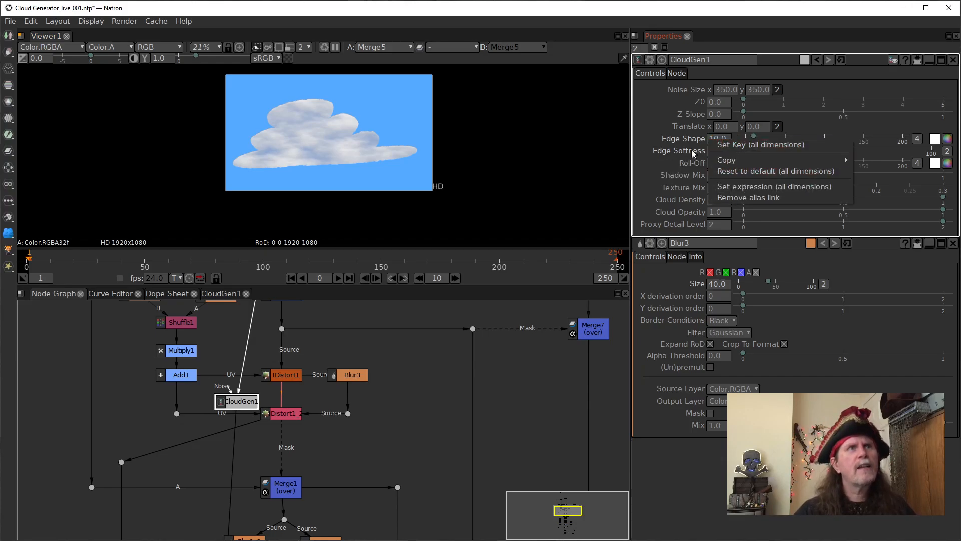
{"action": "left_click", "coordinate": [732, 172]}
{"action": "right_click", "coordinate": [719, 156]}
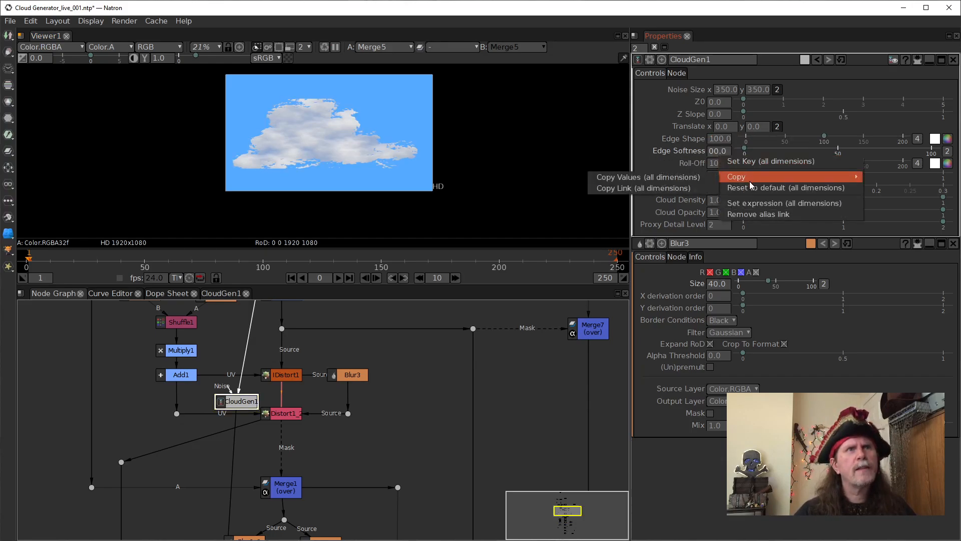
{"action": "left_click", "coordinate": [750, 189]}
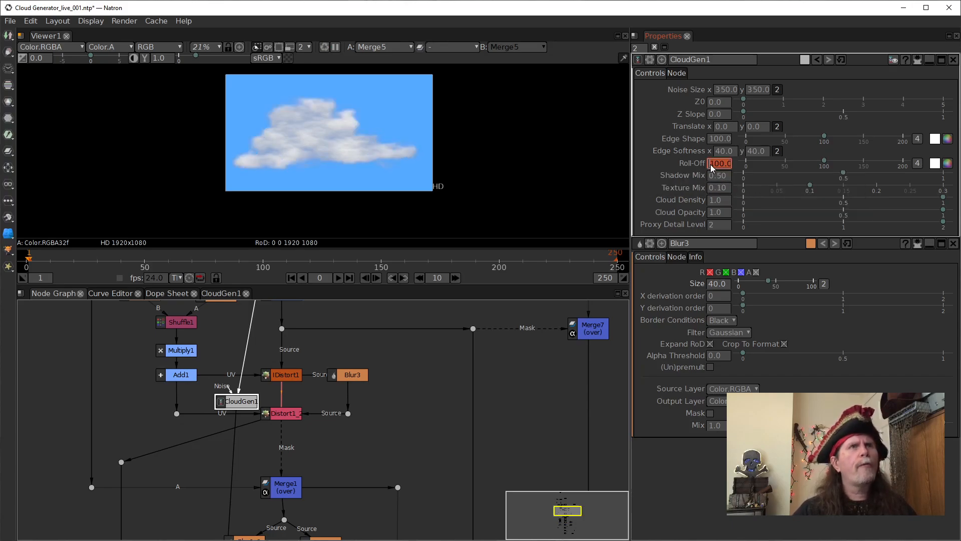
Vary CloudGen1's Roll-Off through 80 and 90, reduce it to 0, and set it to 5
{"action": "scroll", "coordinate": [326, 143], "scroll_direction": "up", "scroll_amount": 6}
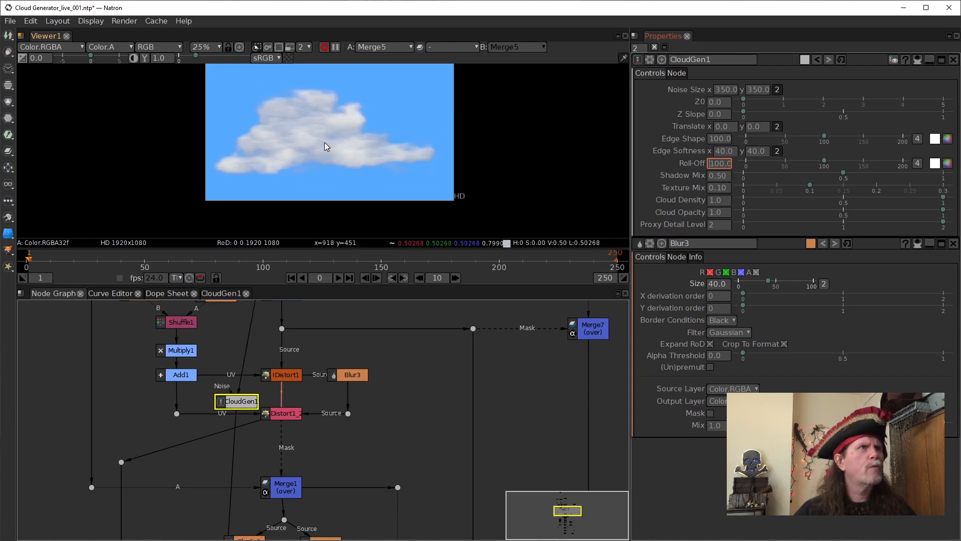
{"action": "scroll", "coordinate": [324, 142], "scroll_direction": "down", "scroll_amount": 2}
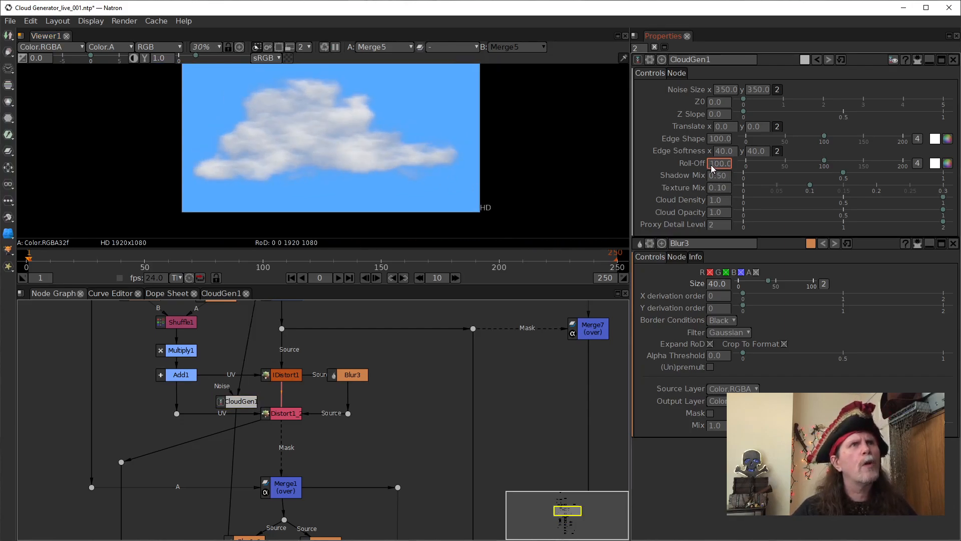
{"action": "scroll", "coordinate": [711, 165], "scroll_direction": "down", "scroll_amount": 2}
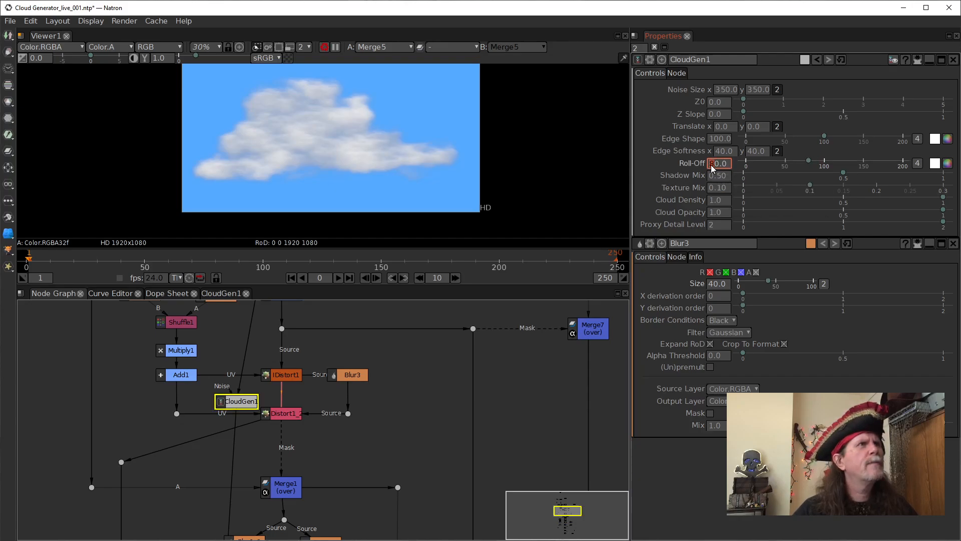
{"action": "scroll", "coordinate": [710, 164], "scroll_direction": "up", "scroll_amount": 1}
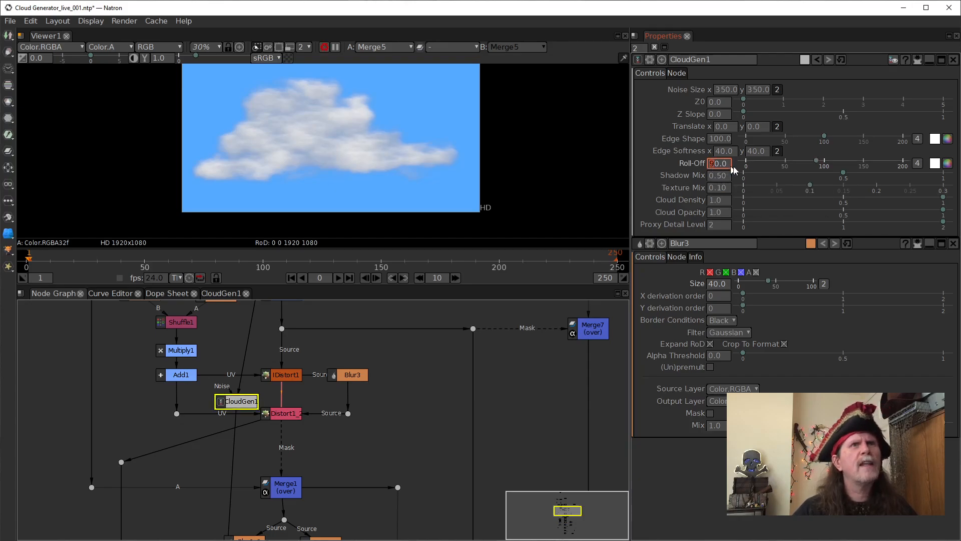
{"action": "left_click_drag", "start_coordinate": [816, 162], "coordinate": [763, 162]}
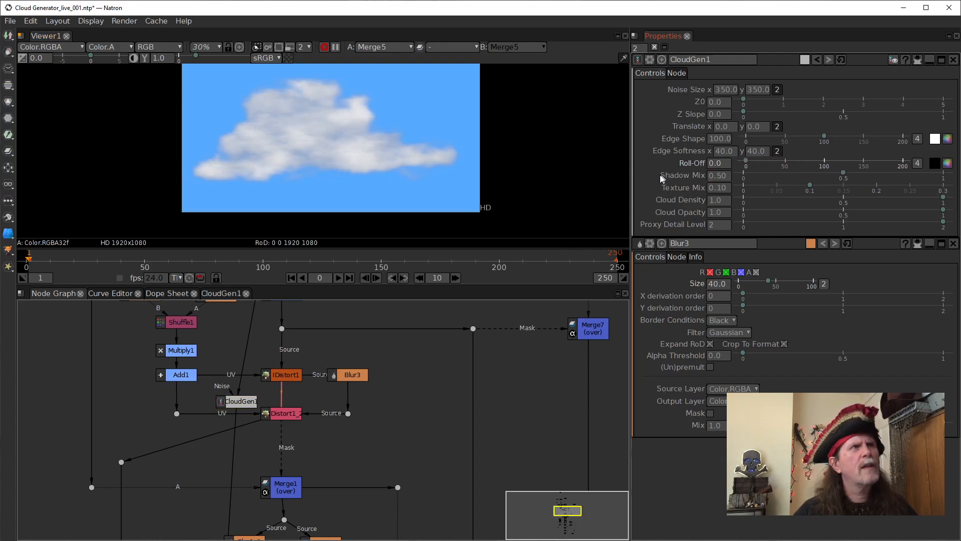
{"action": "double_click", "coordinate": [719, 164]}
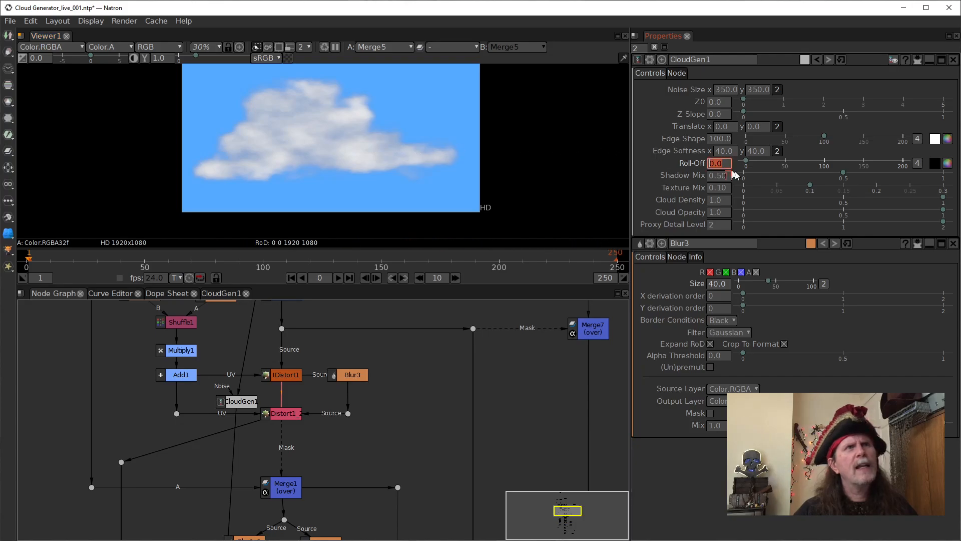
{"action": "type", "text": "5"}
{"action": "key", "text": "Return"}
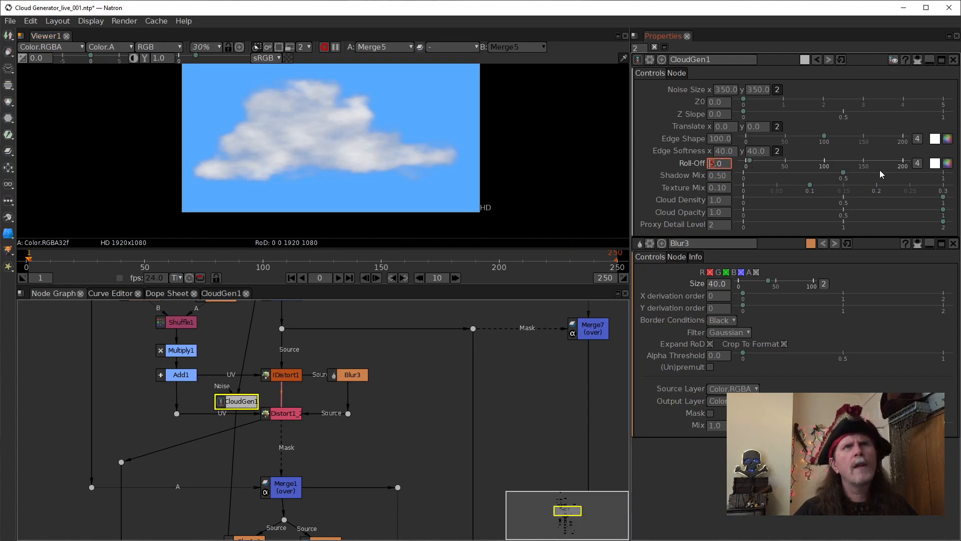
Raise CloudGen1's Roll-Off to 200 and far beyond the slider range, and reset it to its default
{"action": "left_click_drag", "start_coordinate": [749, 163], "coordinate": [918, 167]}
{"action": "left_click", "coordinate": [713, 164]}
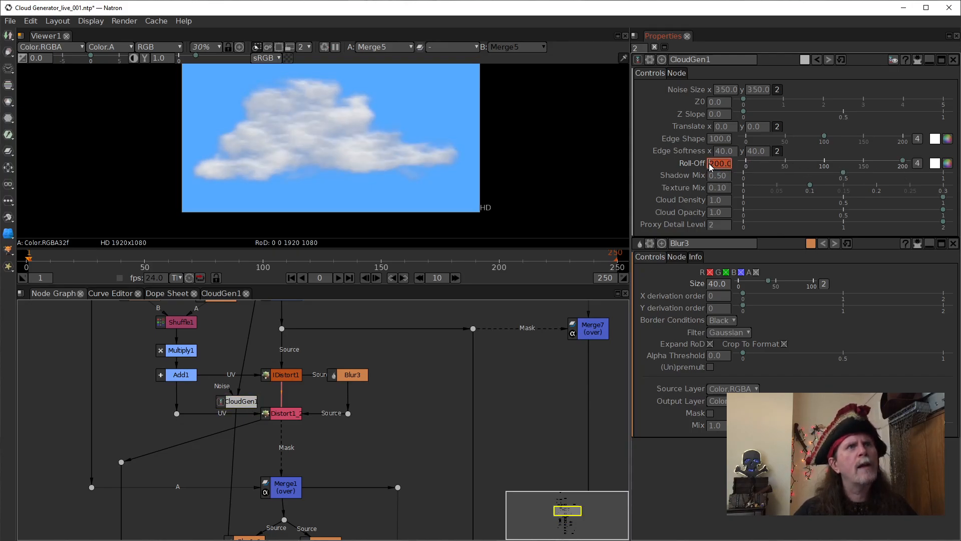
{"action": "type", "text": "1900"}
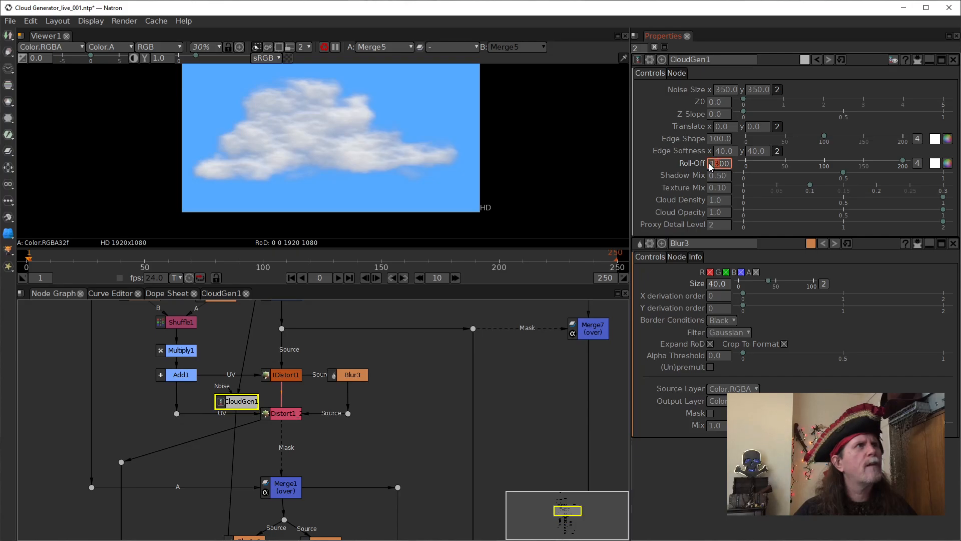
{"action": "scroll", "coordinate": [708, 164], "scroll_direction": "up", "scroll_amount": 10}
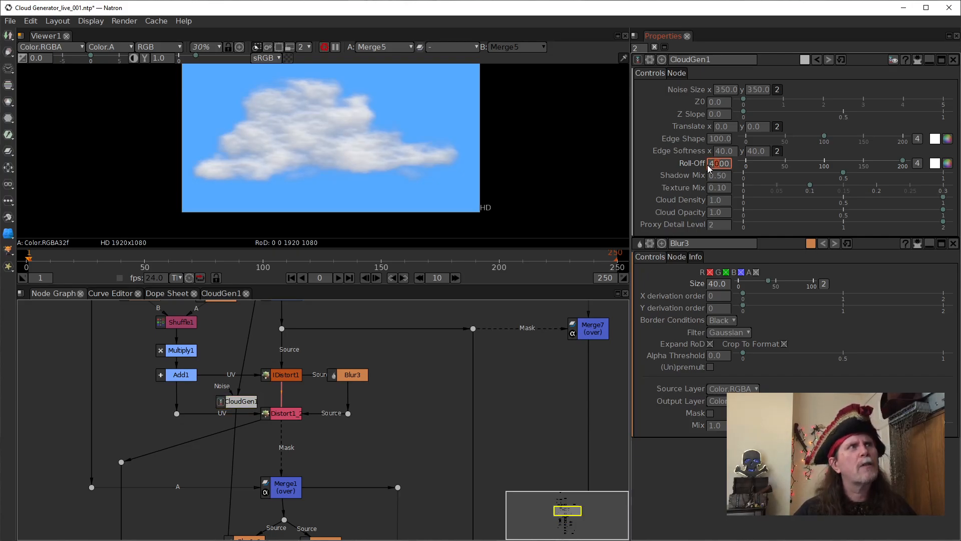
{"action": "scroll", "coordinate": [708, 164], "scroll_direction": "up", "scroll_amount": 15}
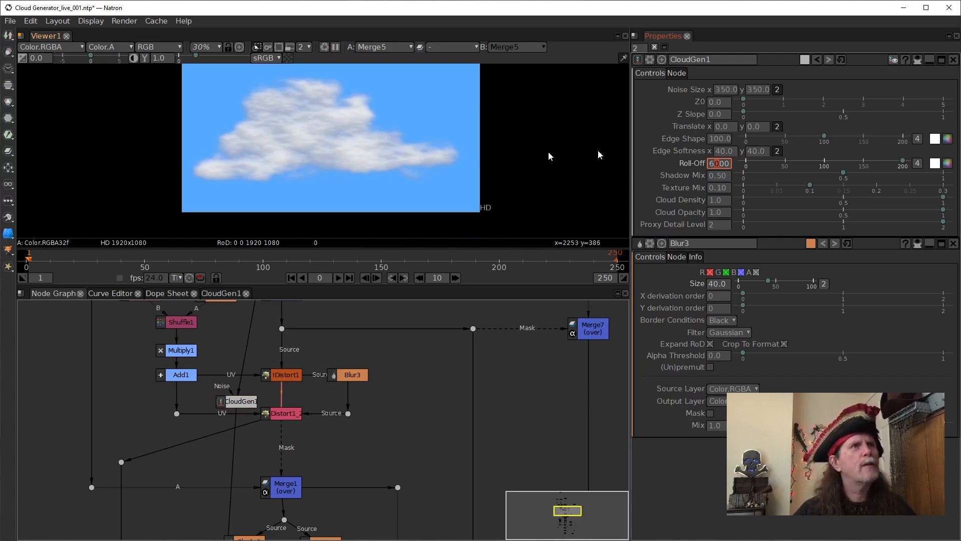
{"action": "right_click", "coordinate": [714, 163]}
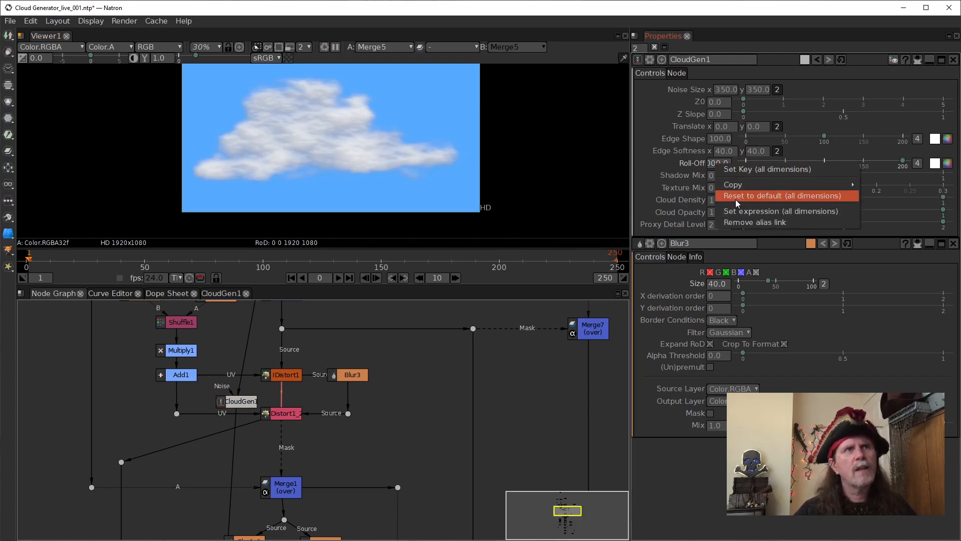
{"action": "left_click", "coordinate": [735, 196]}
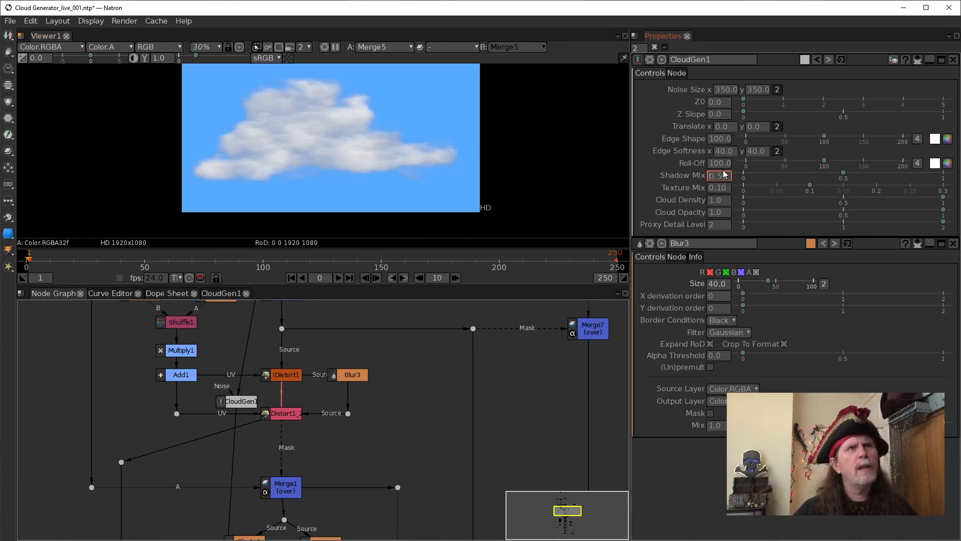
Lower CloudGen1's Shadow Mix to 0, raise it through 0.8 to 1, and leave it at 0.8
{"action": "type", "text": "0.2"}
{"action": "key", "text": "Return"}
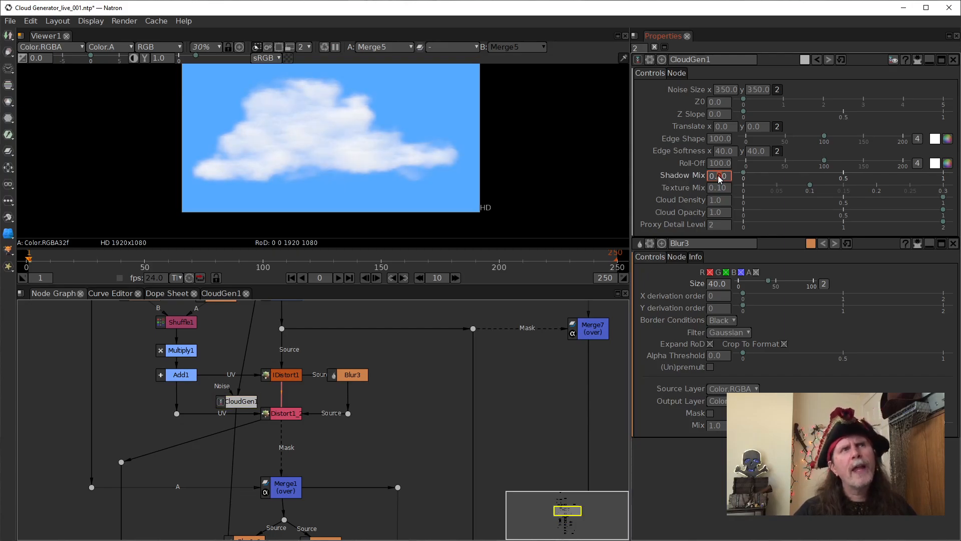
{"action": "scroll", "coordinate": [718, 175], "scroll_direction": "up", "scroll_amount": 8}
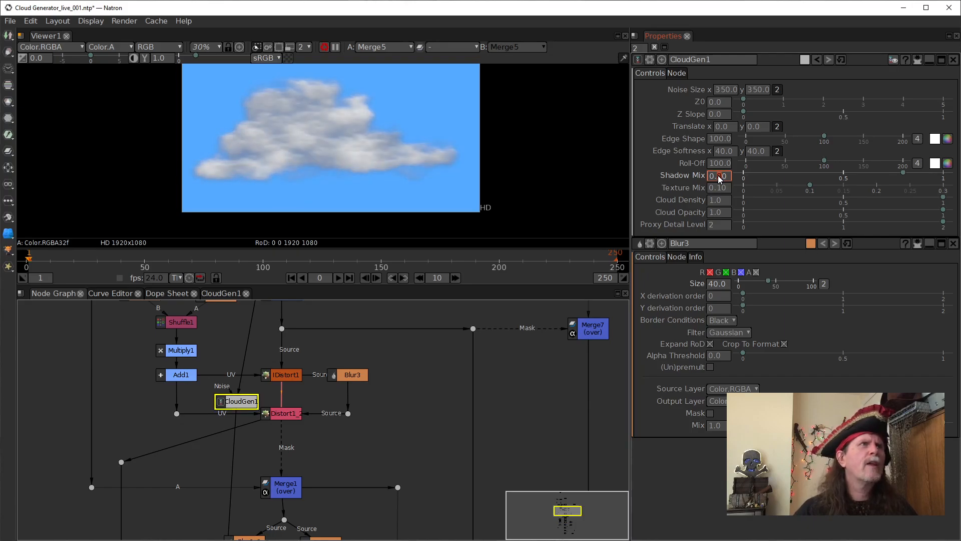
{"action": "scroll", "coordinate": [719, 179], "scroll_direction": "up", "scroll_amount": 2}
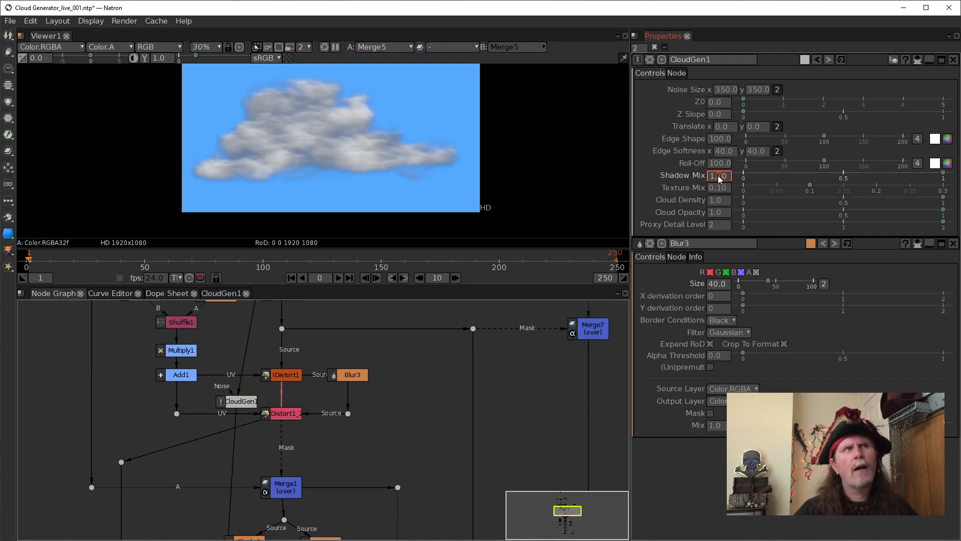
{"action": "scroll", "coordinate": [719, 179], "scroll_direction": "down", "scroll_amount": 1}
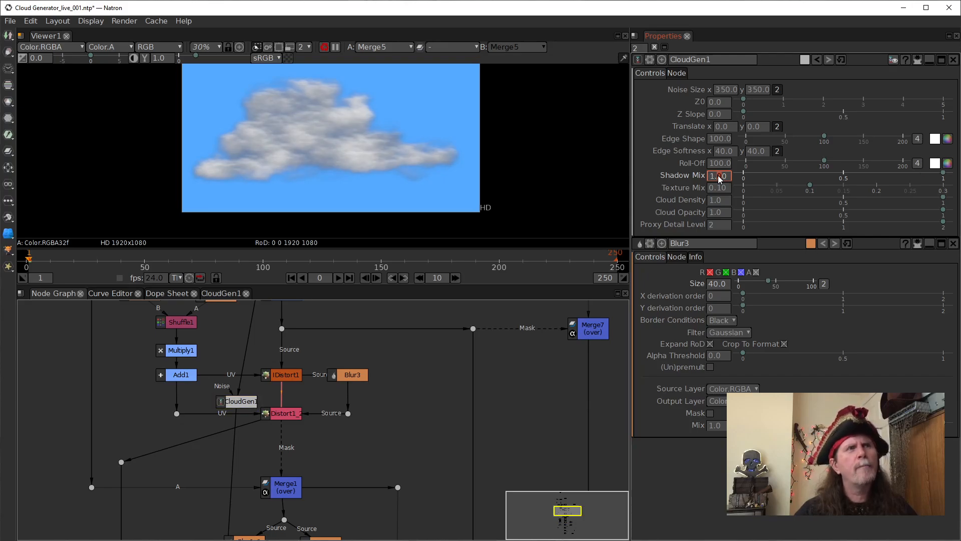
{"action": "scroll", "coordinate": [719, 178], "scroll_direction": "down", "scroll_amount": 1}
Examine the ReShade, Blur and Merge2 soft-light node branches behind Shadow Mix in the node graph
{"action": "left_click_drag", "start_coordinate": [338, 453], "coordinate": [306, 310]}
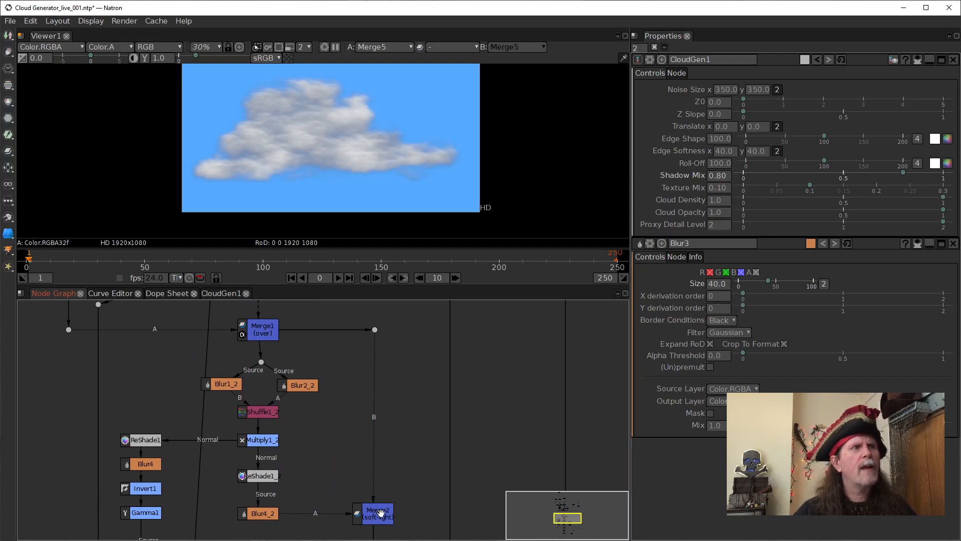
{"action": "left_click_drag", "start_coordinate": [417, 479], "coordinate": [401, 382]}
{"action": "left_click_drag", "start_coordinate": [418, 331], "coordinate": [437, 323]}
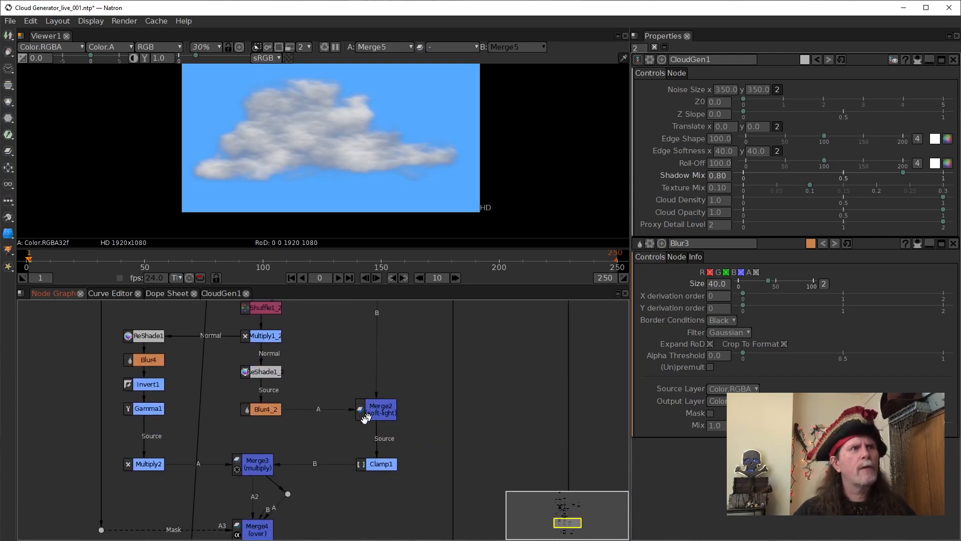
{"action": "left_click_drag", "start_coordinate": [396, 364], "coordinate": [408, 417]}
{"action": "double_click", "coordinate": [717, 176]}
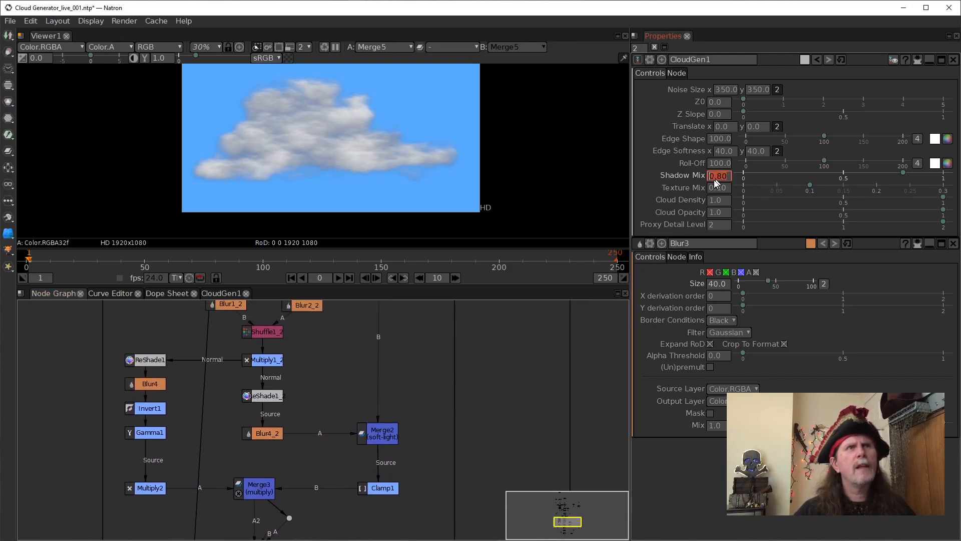
{"action": "left_click_drag", "start_coordinate": [467, 364], "coordinate": [476, 452]}
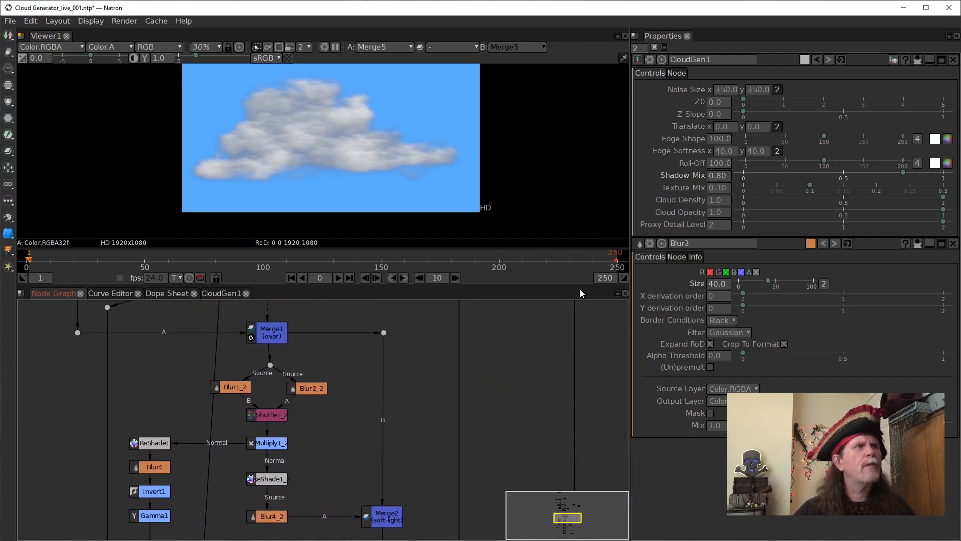
{"action": "left_click_drag", "start_coordinate": [256, 515], "coordinate": [344, 400]}
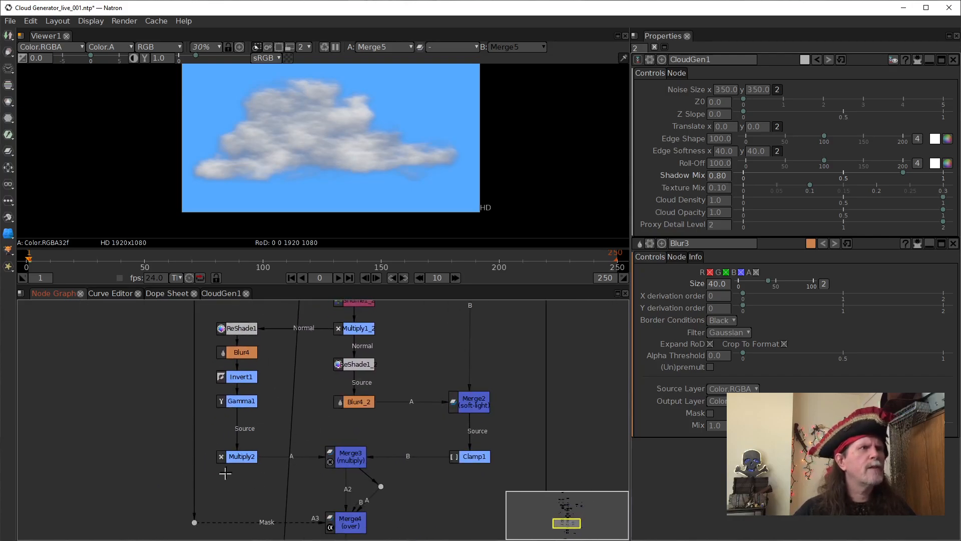
Raise CloudGen1's Shadow Mix to its slider maximum and reset it to its default
{"action": "left_click_drag", "start_coordinate": [534, 315], "coordinate": [529, 428]}
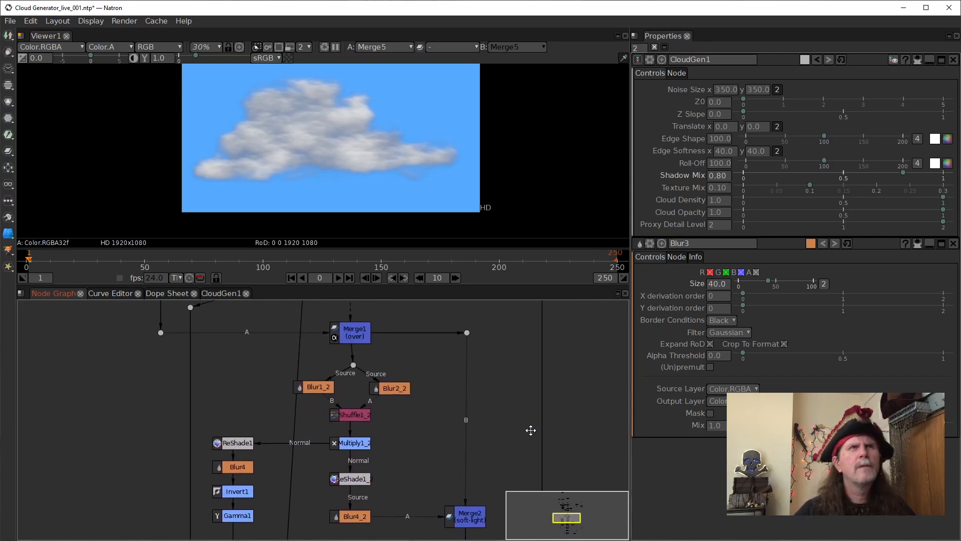
{"action": "left_click", "coordinate": [710, 174]}
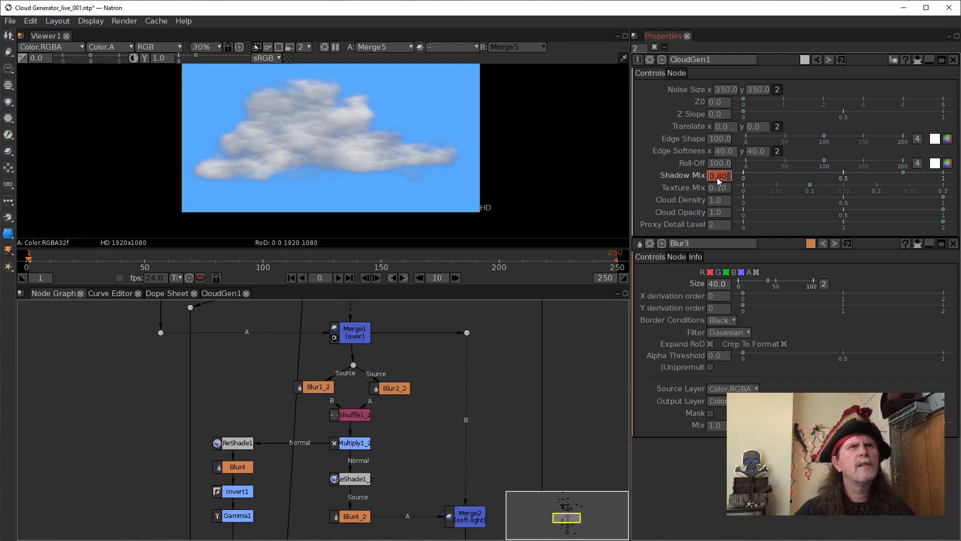
{"action": "type", "text": "1"}
{"action": "key", "text": "Return"}
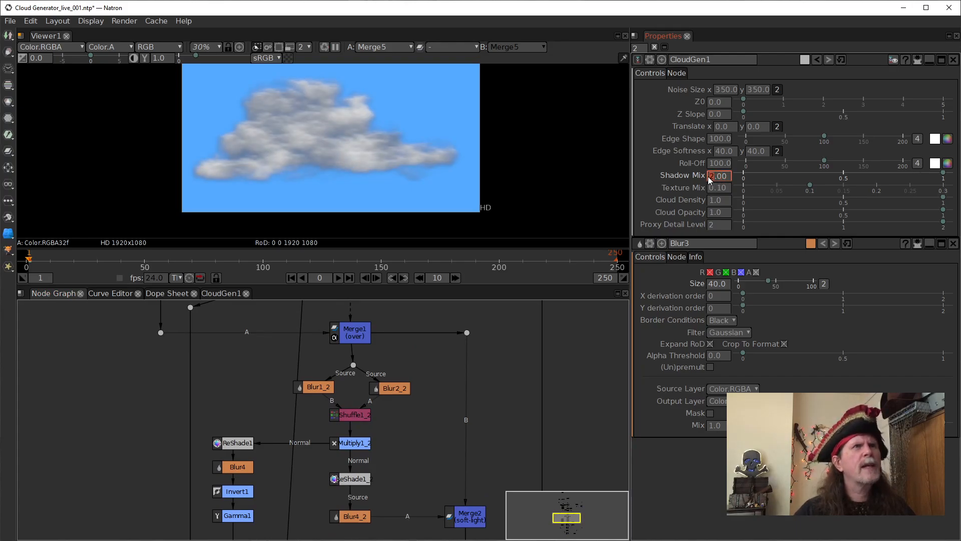
{"action": "right_click", "coordinate": [710, 176]}
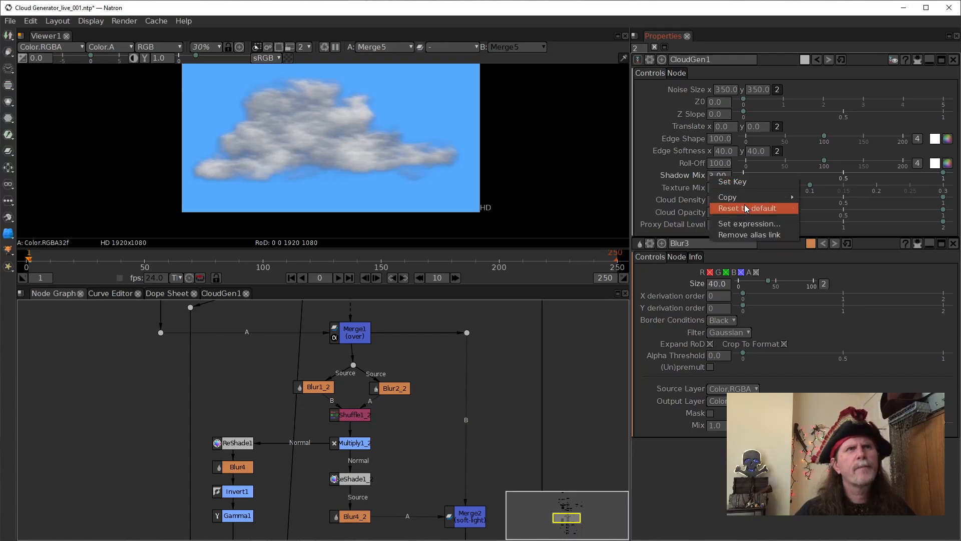
{"action": "left_click", "coordinate": [743, 204]}
{"action": "left_click", "coordinate": [716, 179]}
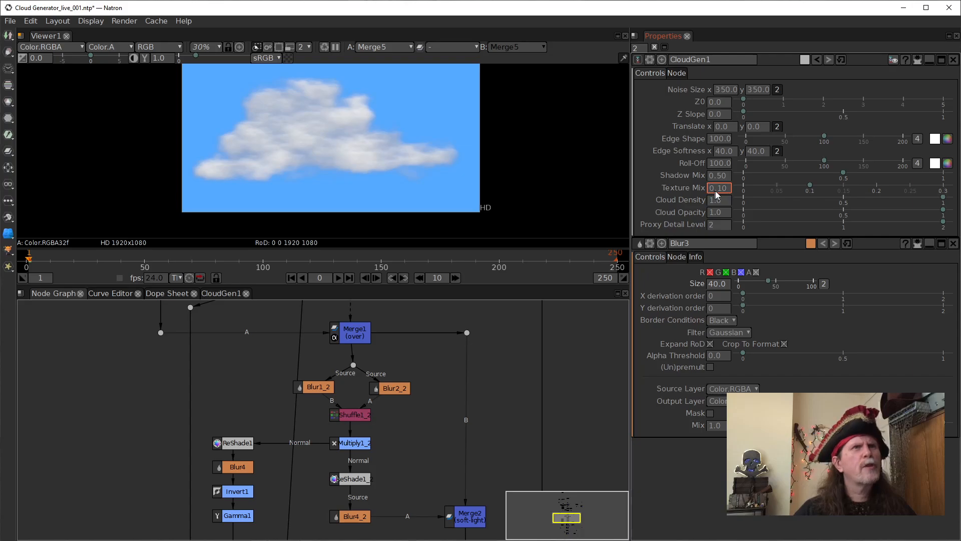
Open the settings of the Merge2 soft-light and Multiply1_2 nodes to find what Shadow Mix controls
{"action": "scroll", "coordinate": [430, 358], "scroll_direction": "down", "scroll_amount": 3}
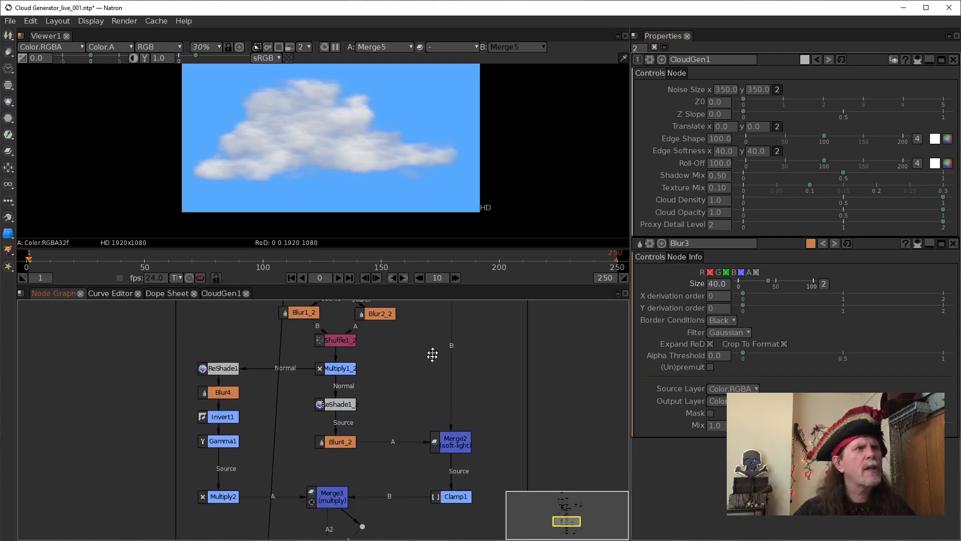
{"action": "left_click", "coordinate": [724, 179]}
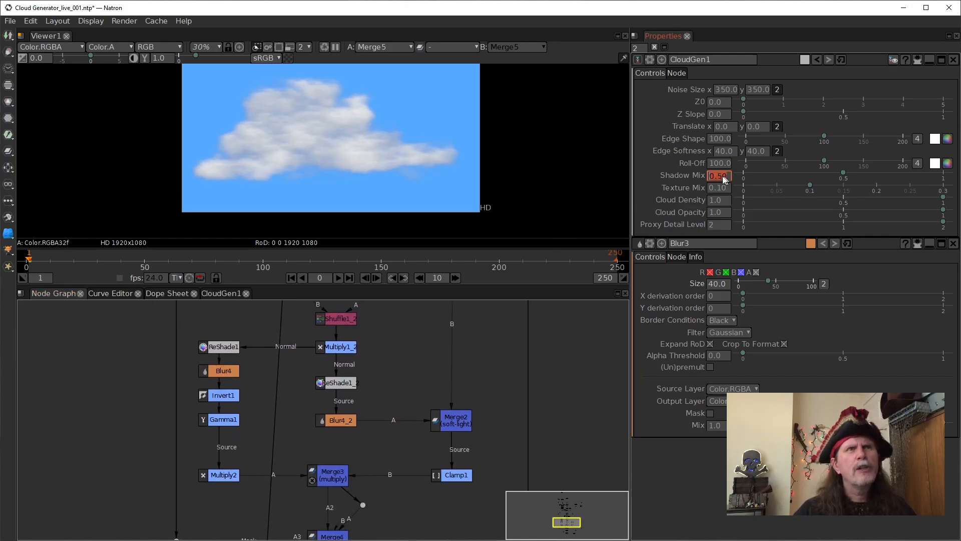
{"action": "left_click", "coordinate": [455, 424]}
{"action": "double_click", "coordinate": [455, 423]}
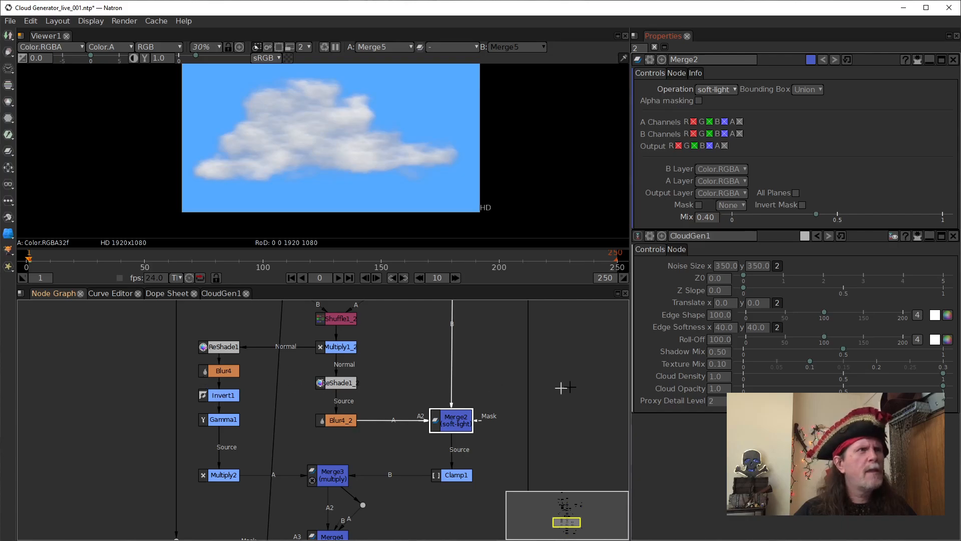
{"action": "double_click", "coordinate": [333, 349]}
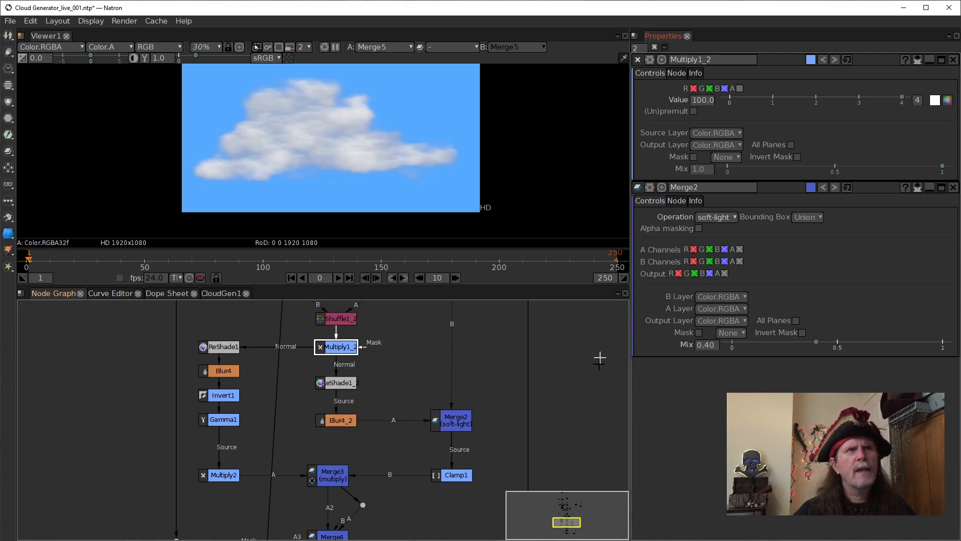
{"action": "left_click_drag", "start_coordinate": [365, 398], "coordinate": [364, 502]}
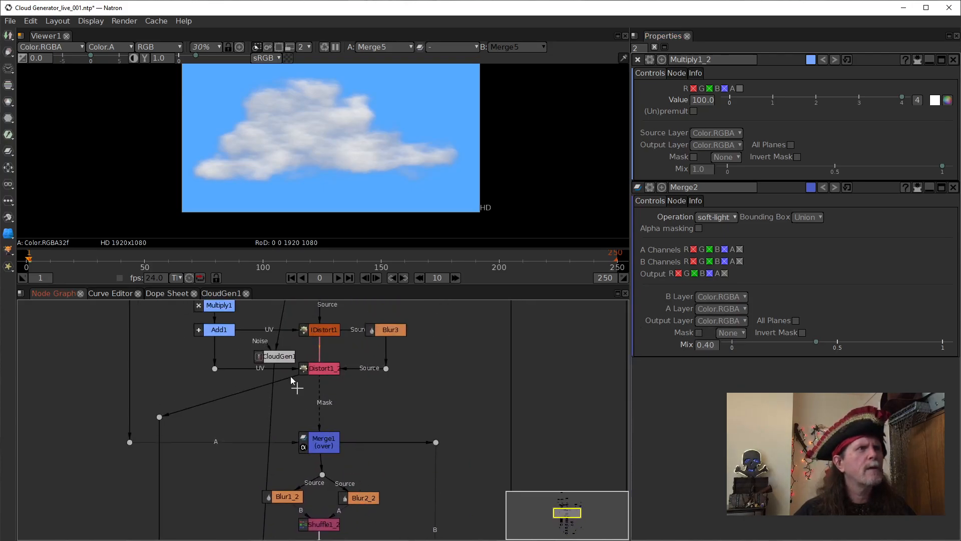
Bring back CloudGen1's settings, compare them with Merge2's mix controls, and close the Merge2 settings
{"action": "double_click", "coordinate": [277, 355]}
{"action": "left_click", "coordinate": [720, 164]}
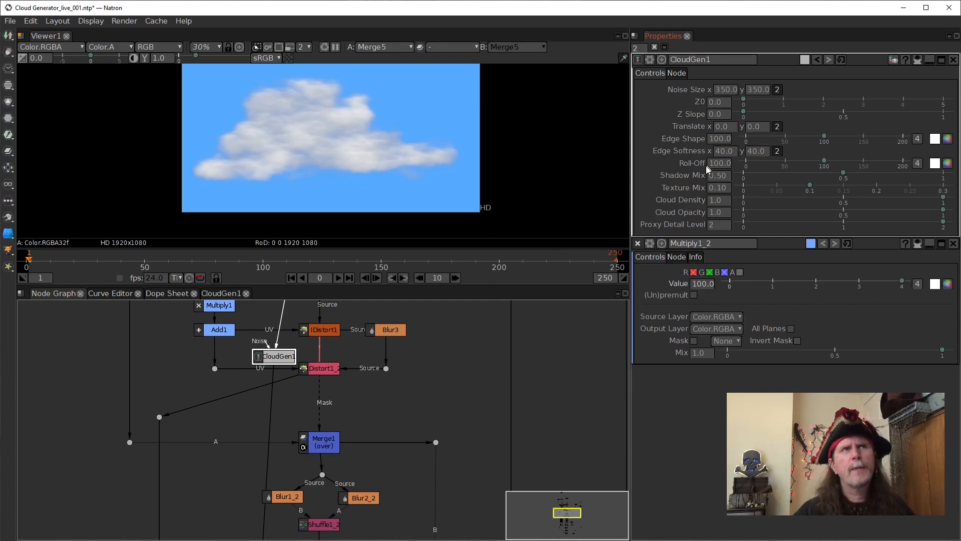
{"action": "left_click_drag", "start_coordinate": [386, 414], "coordinate": [383, 247]}
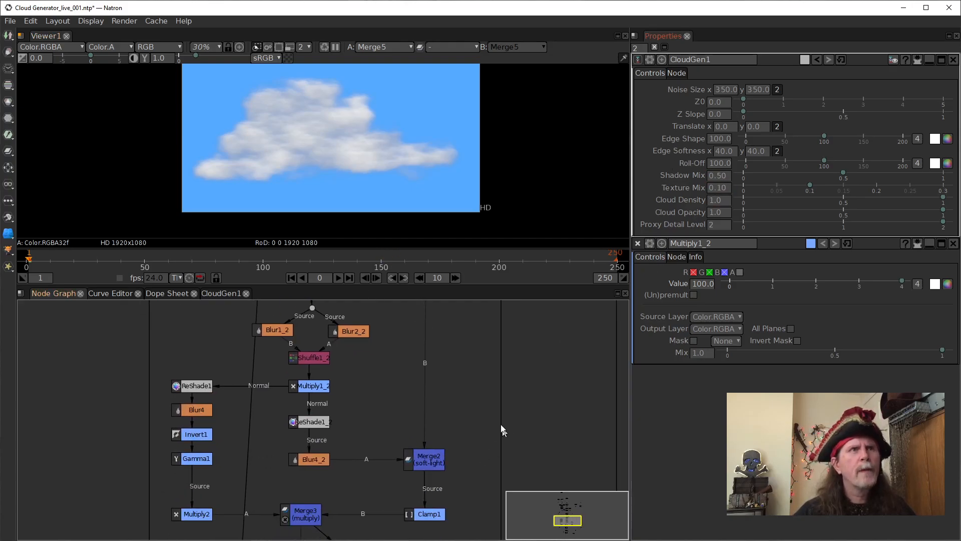
{"action": "double_click", "coordinate": [431, 461]}
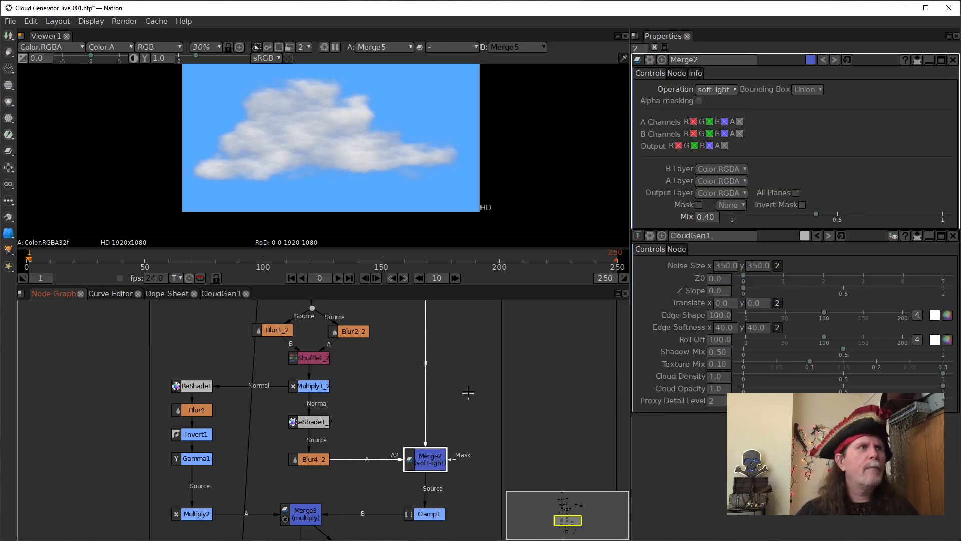
{"action": "left_click_drag", "start_coordinate": [466, 398], "coordinate": [470, 483]}
{"action": "left_click_drag", "start_coordinate": [459, 386], "coordinate": [475, 470]}
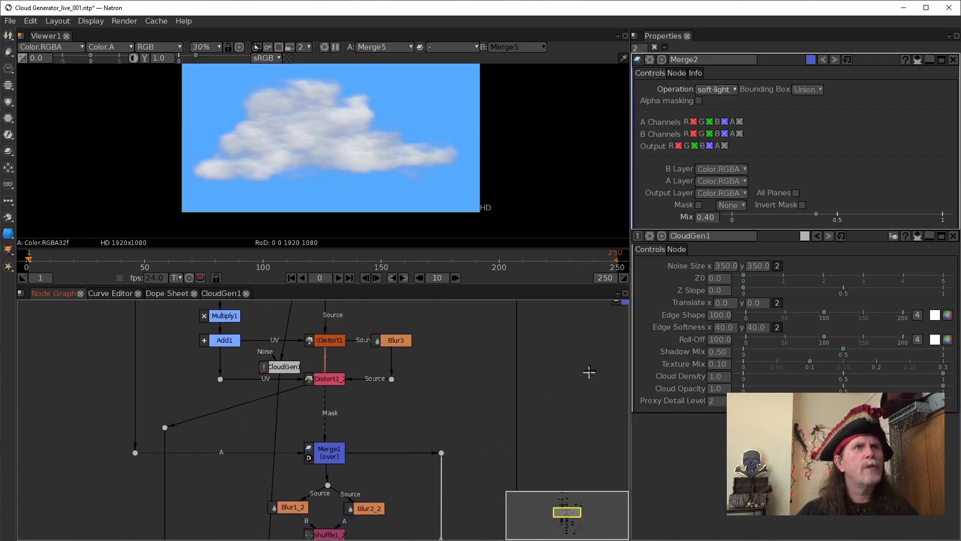
{"action": "left_click", "coordinate": [953, 60]}
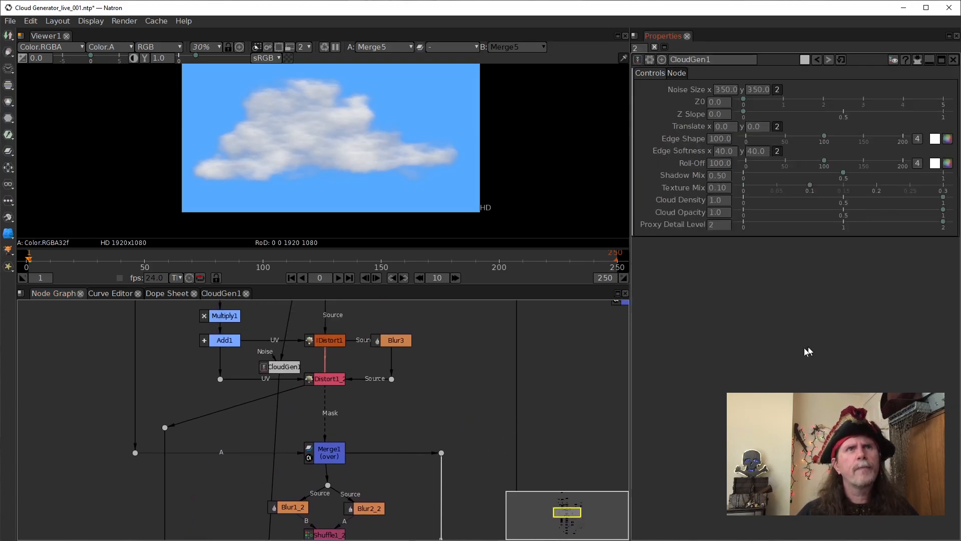
Raise CloudGen1's Texture Mix through 0.2 to 0.5 and locate the Merge3 multiply node in the graph
{"action": "left_click", "coordinate": [723, 201]}
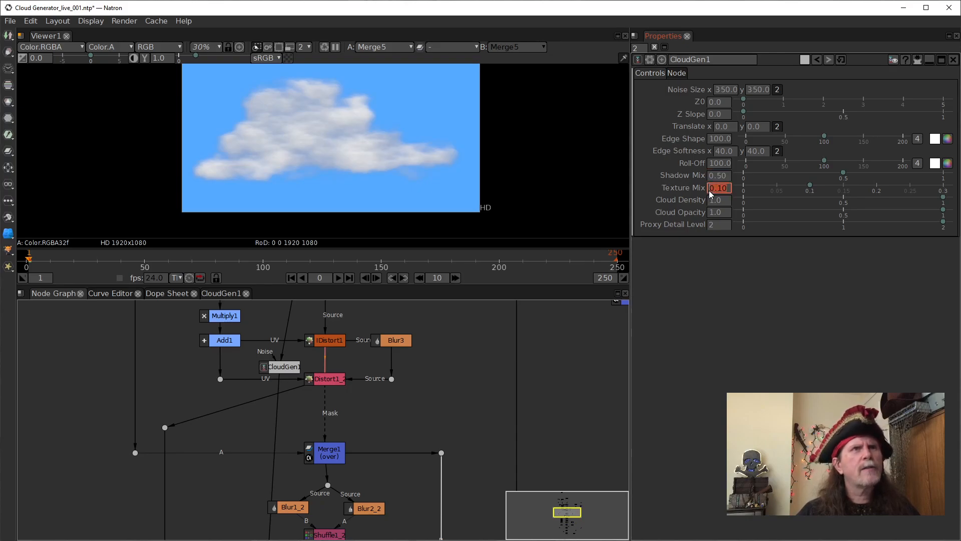
{"action": "scroll", "coordinate": [717, 190], "scroll_direction": "up", "scroll_amount": 2}
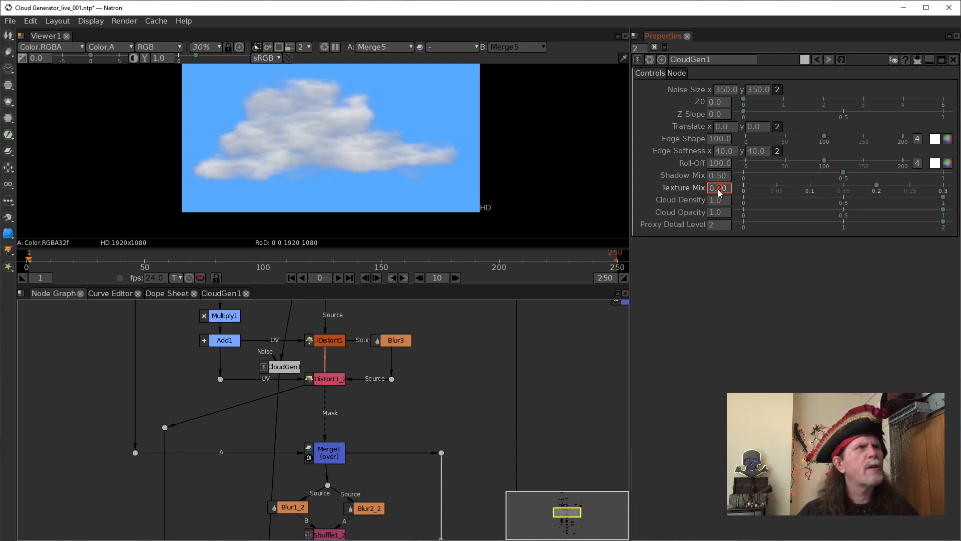
{"action": "scroll", "coordinate": [718, 189], "scroll_direction": "up", "scroll_amount": 2}
{"action": "left_click_drag", "start_coordinate": [505, 441], "coordinate": [544, 290]}
{"action": "left_click_drag", "start_coordinate": [375, 469], "coordinate": [380, 337]}
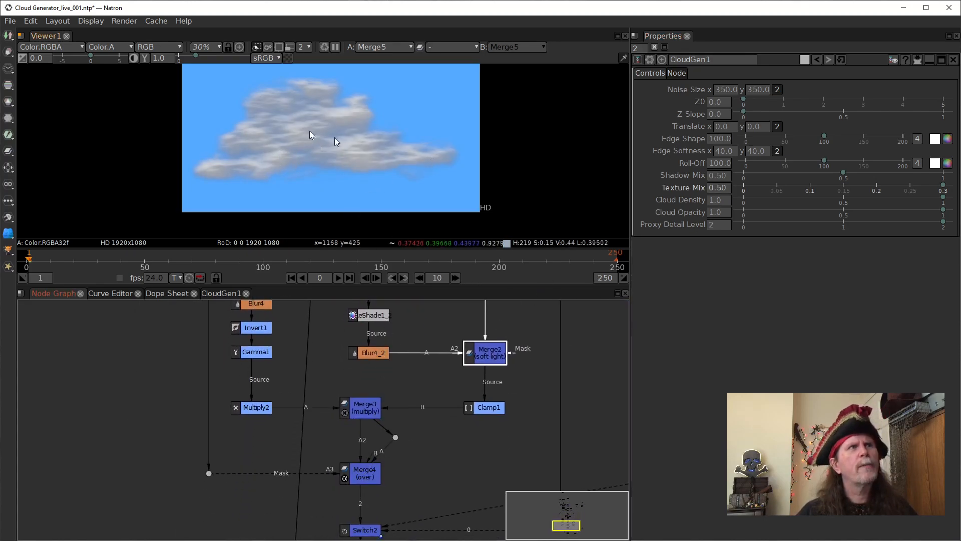
{"action": "left_click_drag", "start_coordinate": [292, 403], "coordinate": [304, 476]}
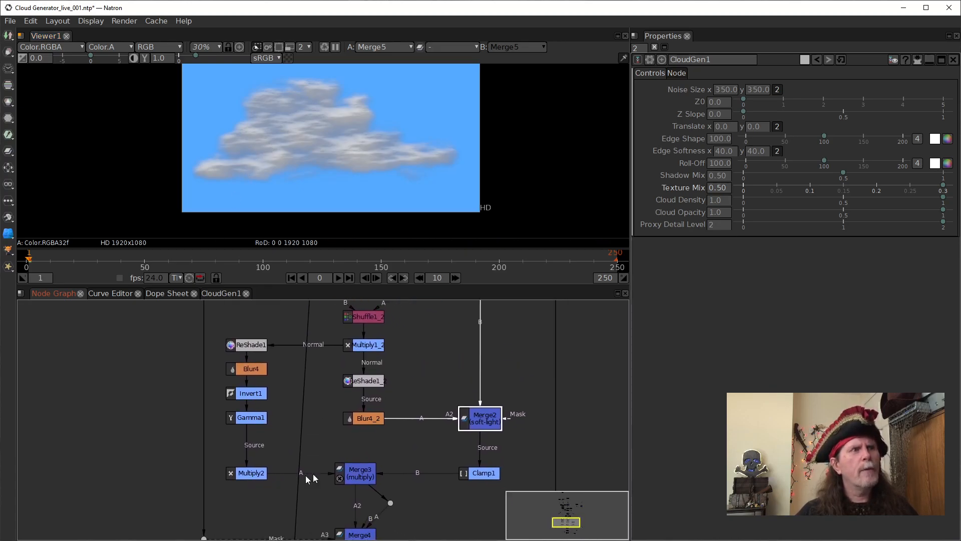
{"action": "left_click", "coordinate": [355, 475]}
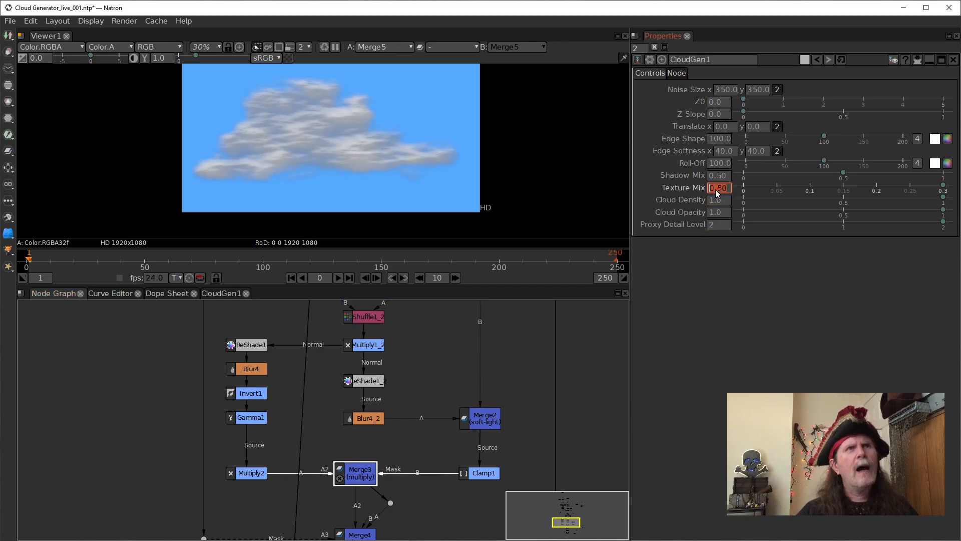
Raise CloudGen1's Texture Mix in increments to about 1 and reset it to its default
{"action": "scroll", "coordinate": [717, 189], "scroll_direction": "up", "scroll_amount": 1}
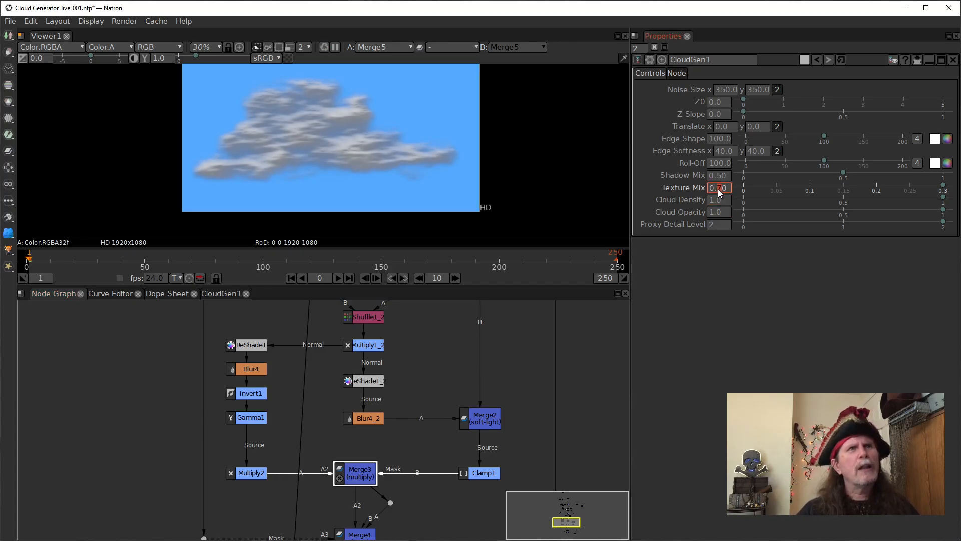
{"action": "scroll", "coordinate": [717, 189], "scroll_direction": "up", "scroll_amount": 1}
{"action": "scroll", "coordinate": [718, 190], "scroll_direction": "up", "scroll_amount": 1}
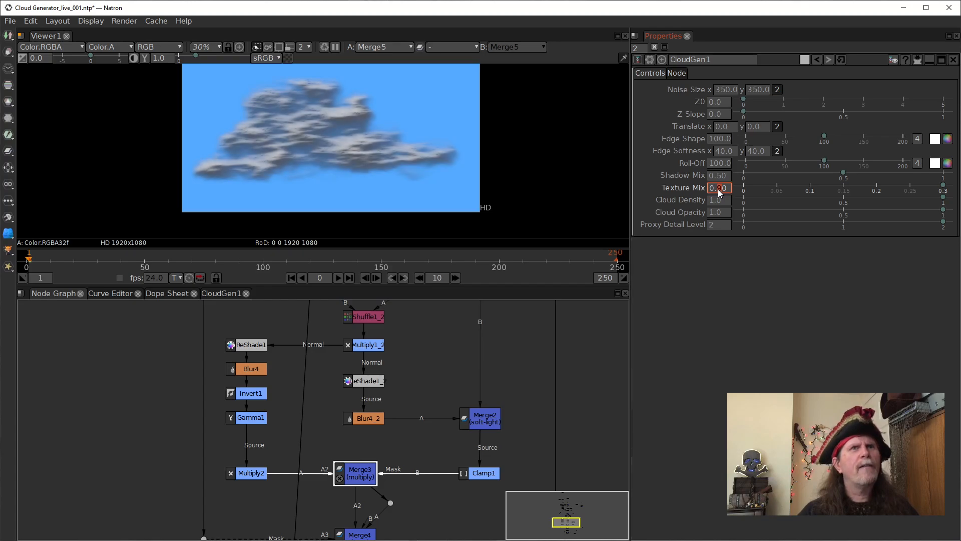
{"action": "scroll", "coordinate": [717, 189], "scroll_direction": "up", "scroll_amount": 1}
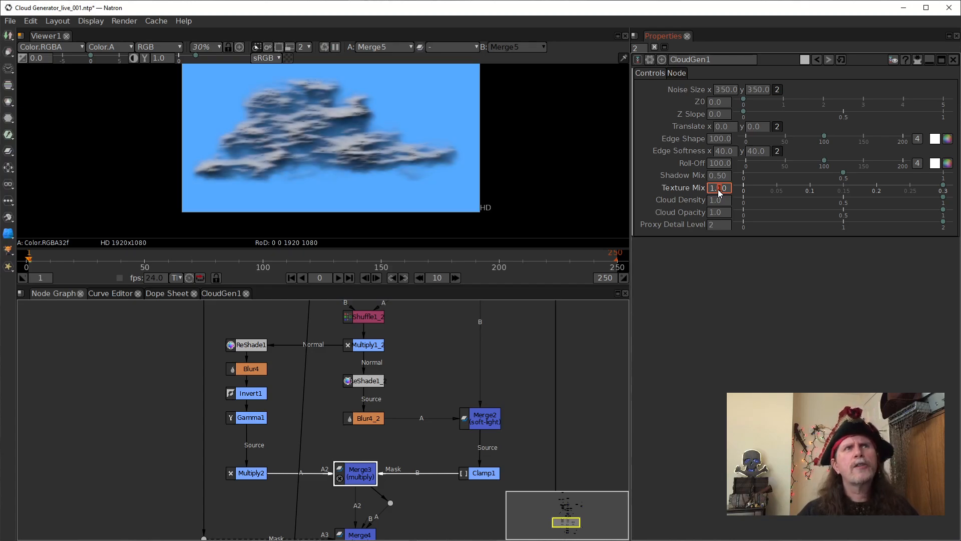
{"action": "scroll", "coordinate": [718, 189], "scroll_direction": "up", "scroll_amount": 1}
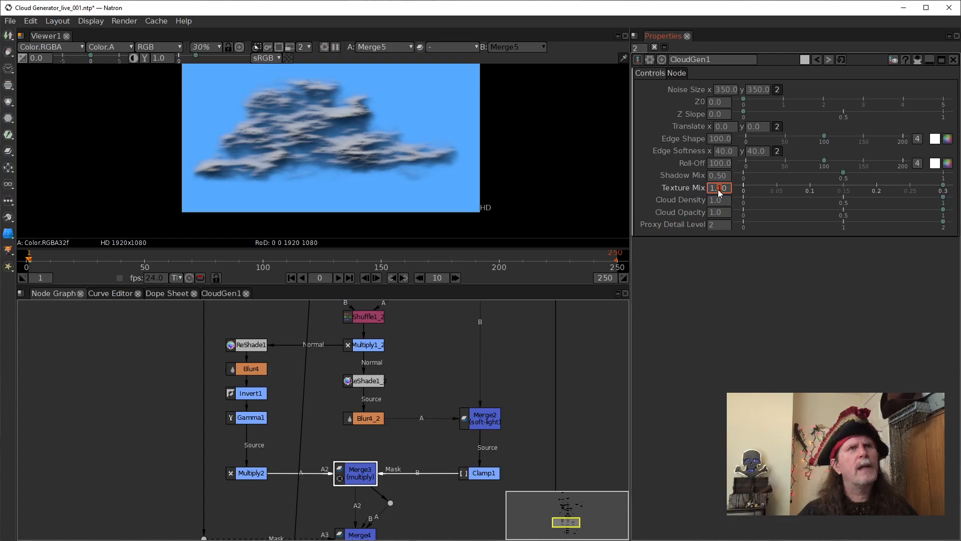
{"action": "right_click", "coordinate": [718, 190]}
{"action": "left_click", "coordinate": [739, 223]}
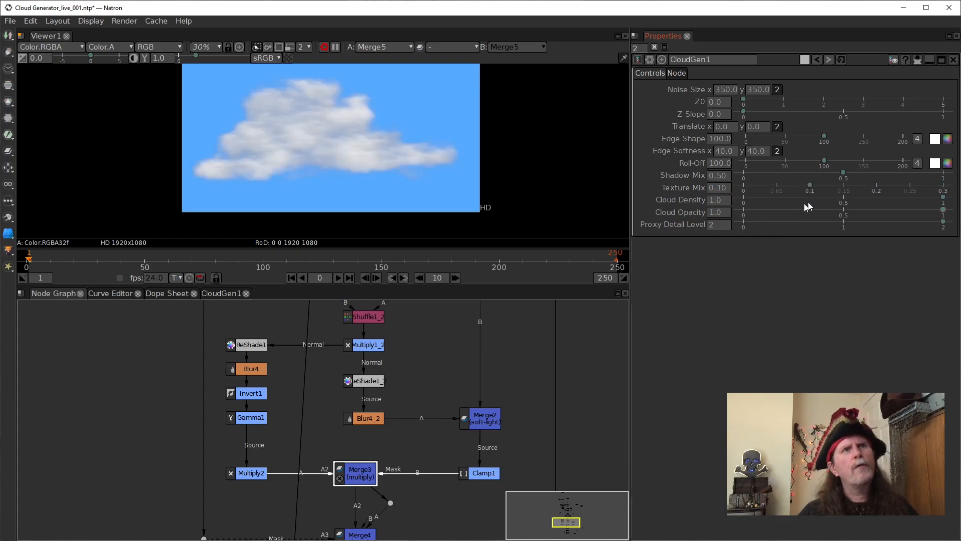
Vary CloudGen1's Texture Mix slightly around 0.1 and reset it to its default
{"action": "mouse_move", "coordinate": [811, 191]}
{"action": "left_mouse_down"}
{"action": "mouse_move", "coordinate": [943, 186]}
{"action": "mouse_move", "coordinate": [728, 195]}
{"action": "mouse_move", "coordinate": [851, 195]}
{"action": "mouse_move", "coordinate": [809, 203]}
{"action": "left_mouse_up"}
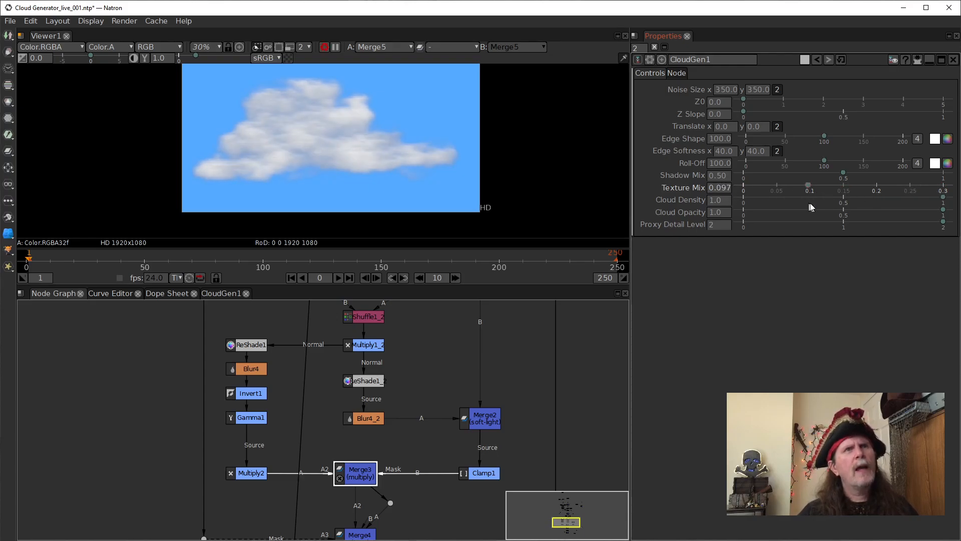
{"action": "right_click", "coordinate": [722, 190]}
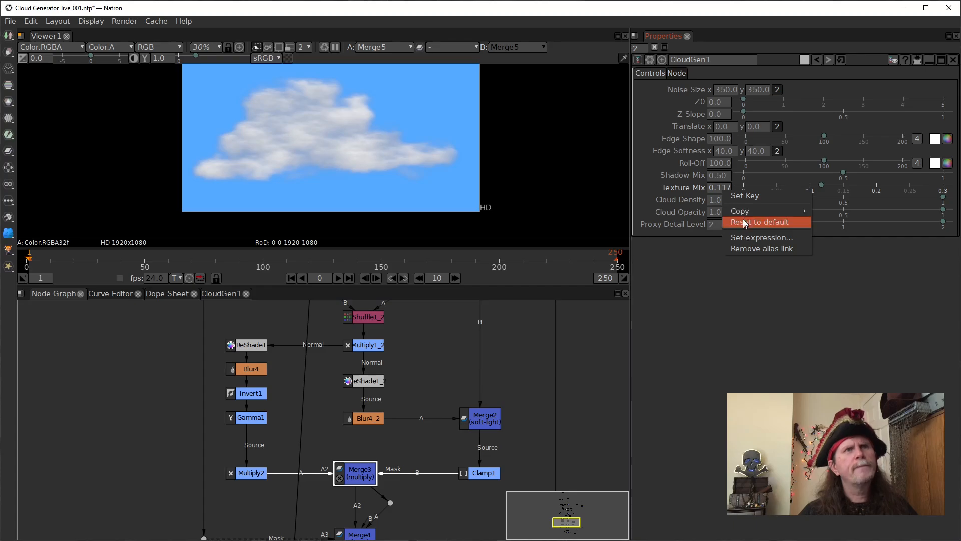
{"action": "left_click", "coordinate": [748, 226]}
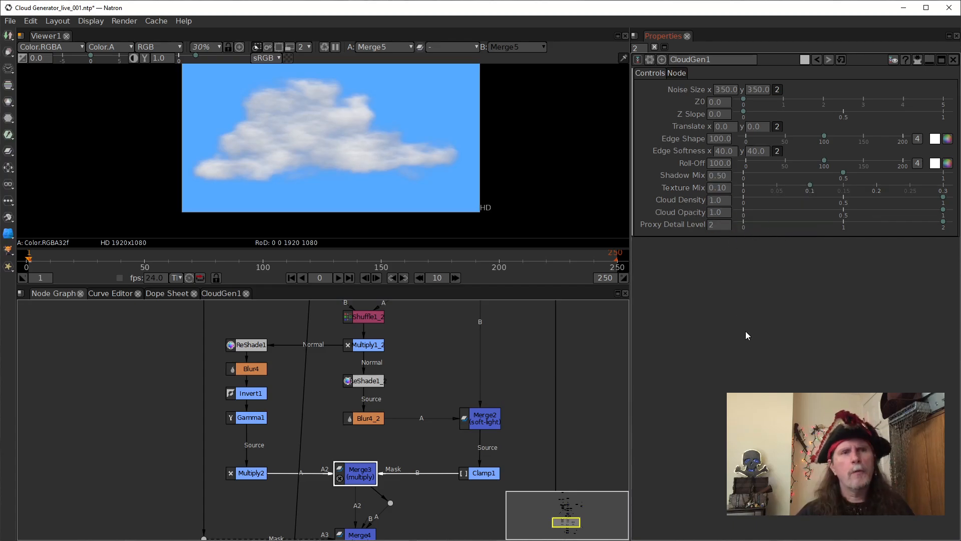
Inspect CloudGen1's Cloud Opacity and Cloud Density controls and locate the Merge4 node in the graph
{"action": "double_click", "coordinate": [720, 221]}
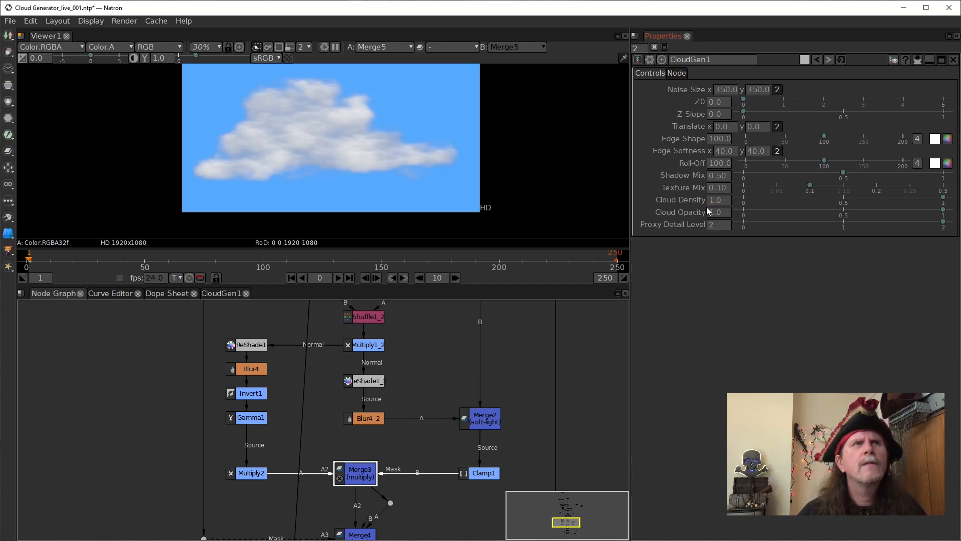
{"action": "double_click", "coordinate": [725, 213]}
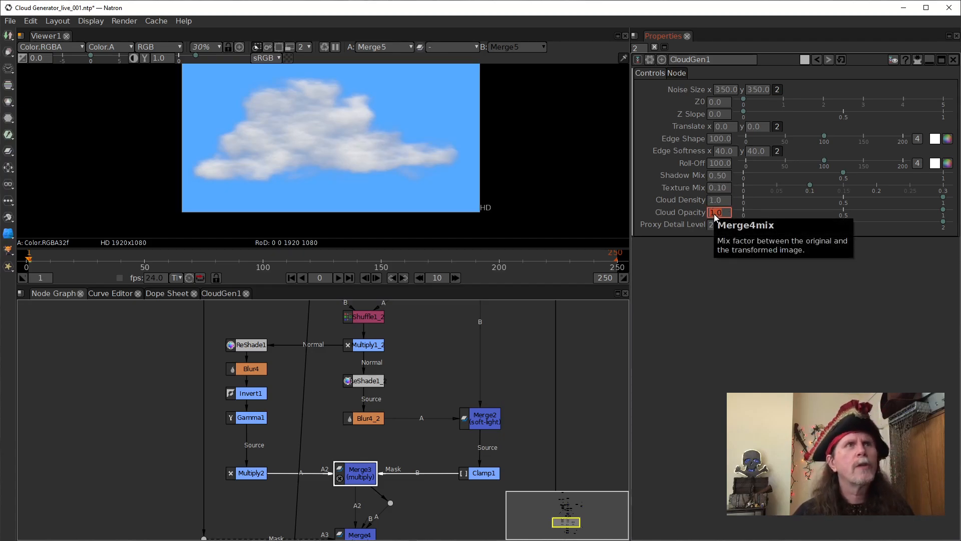
{"action": "double_click", "coordinate": [714, 202]}
{"action": "left_click", "coordinate": [710, 202]}
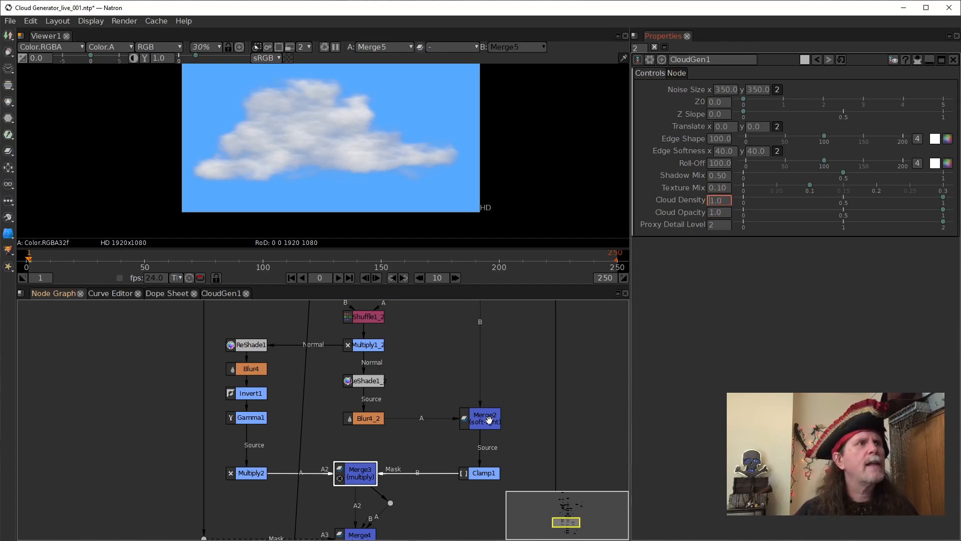
{"action": "left_click_drag", "start_coordinate": [489, 419], "coordinate": [477, 236]}
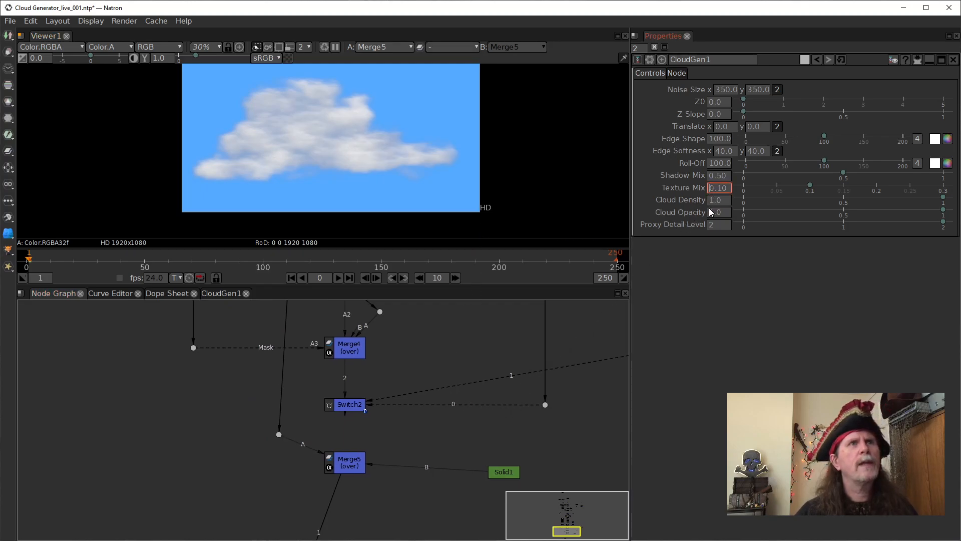
Lower CloudGen1's Cloud Density to 0, raise it to 0.7, and reduce it to 0.3
{"action": "scroll", "coordinate": [710, 200], "scroll_direction": "down", "scroll_amount": 1}
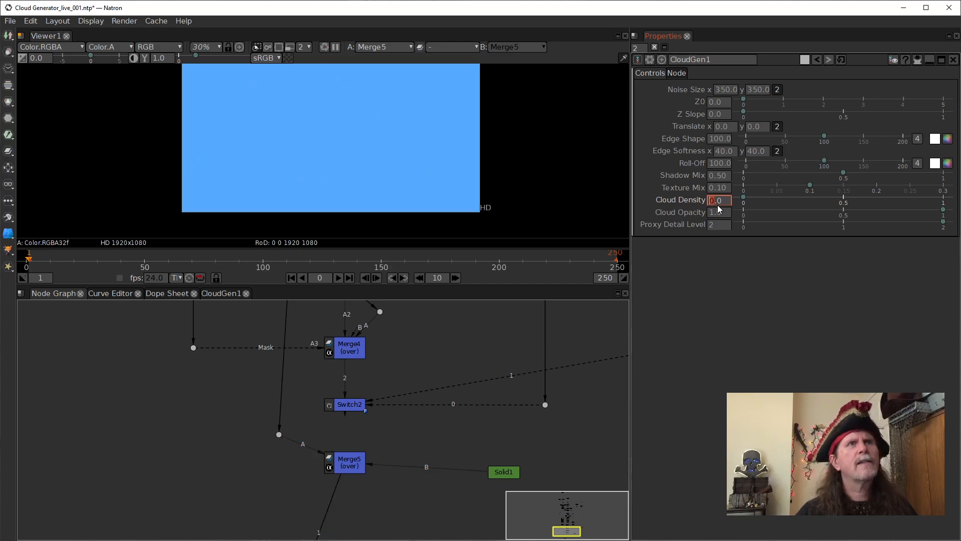
{"action": "scroll", "coordinate": [719, 205], "scroll_direction": "up", "scroll_amount": 3}
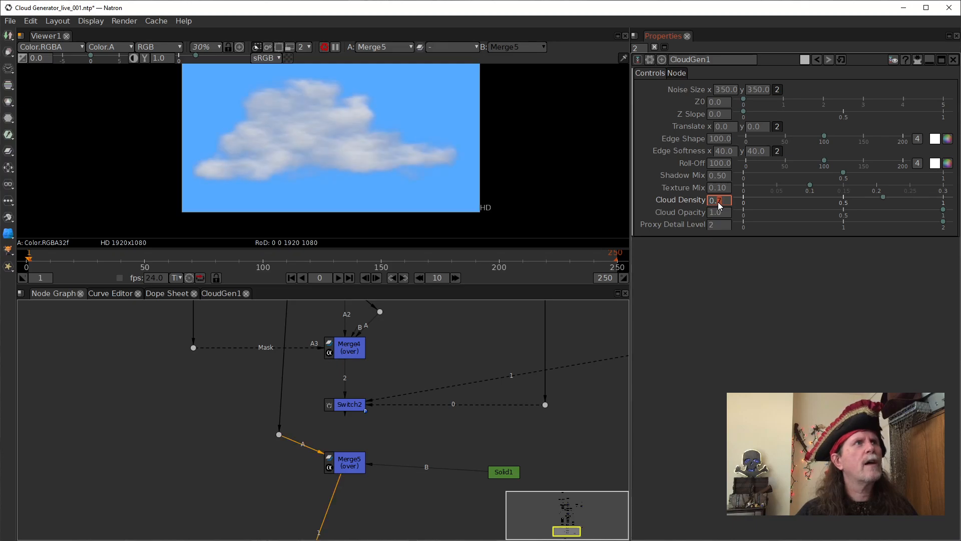
{"action": "scroll", "coordinate": [718, 205], "scroll_direction": "down", "scroll_amount": 2}
{"action": "scroll", "coordinate": [719, 206], "scroll_direction": "down", "scroll_amount": 1}
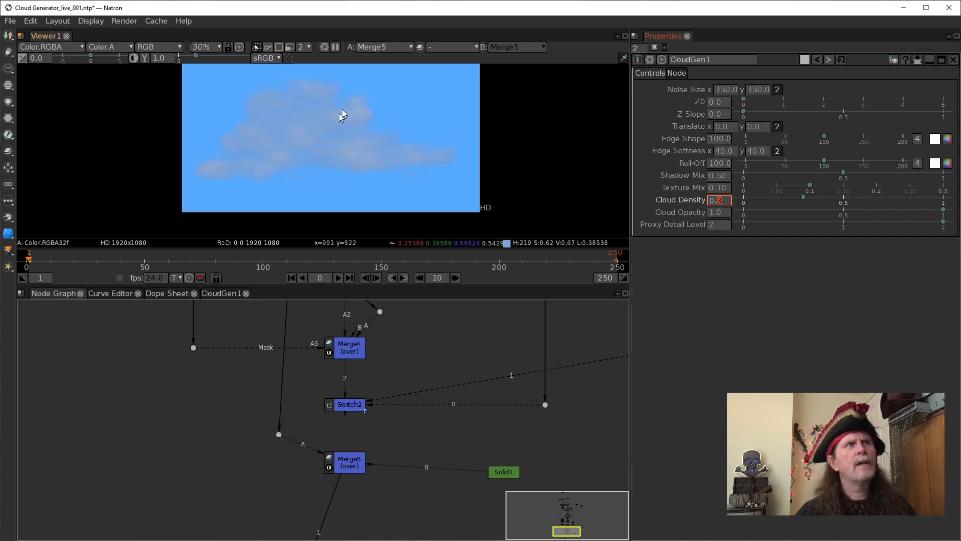
Reset CloudGen1's Cloud Density to its default value
{"action": "left_click_drag", "start_coordinate": [726, 199], "coordinate": [646, 200]}
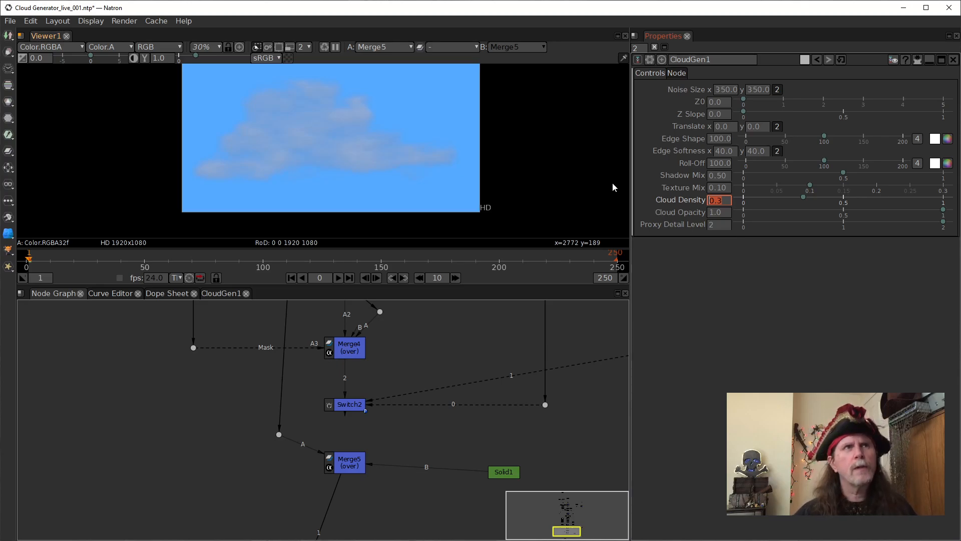
{"action": "right_click", "coordinate": [728, 201]}
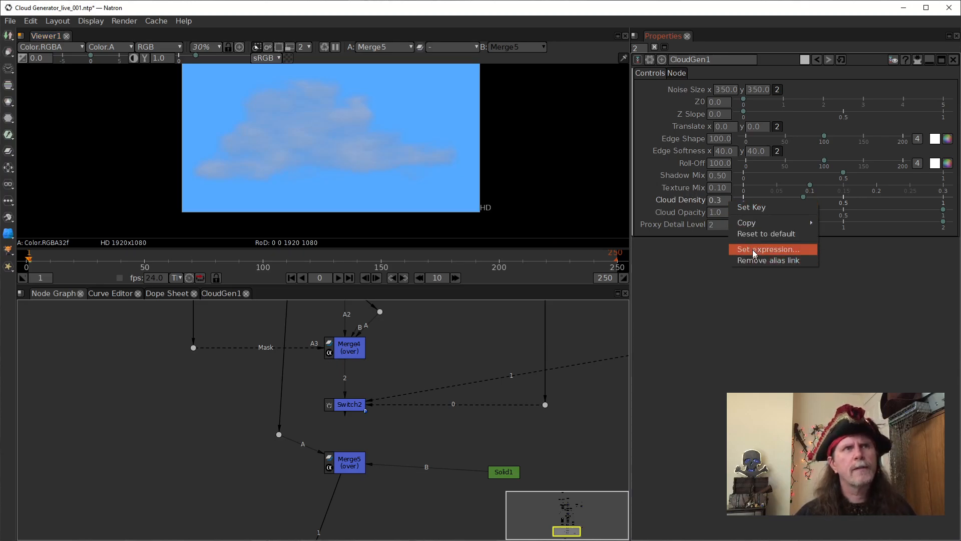
{"action": "left_click", "coordinate": [752, 235]}
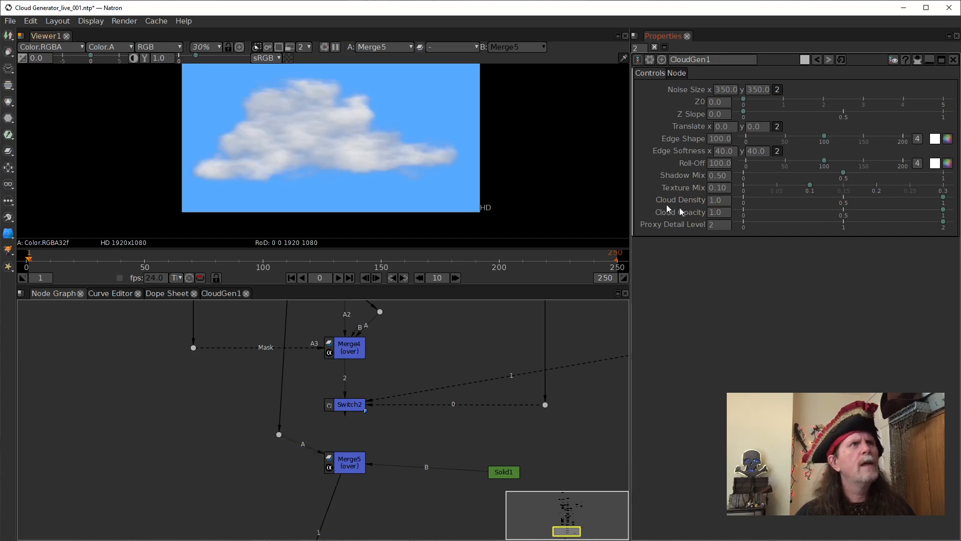
Lower CloudGen1's Cloud Opacity to 0.2 and reset it to its default
{"action": "scroll", "coordinate": [717, 211], "scroll_direction": "down", "scroll_amount": 4}
{"action": "scroll", "coordinate": [717, 212], "scroll_direction": "up", "scroll_amount": 1}
{"action": "scroll", "coordinate": [718, 213], "scroll_direction": "down", "scroll_amount": 3}
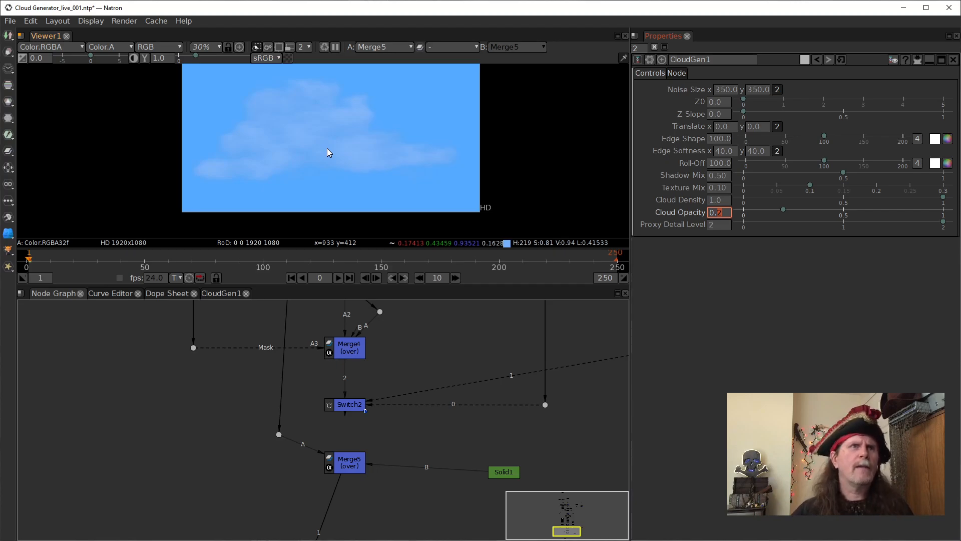
{"action": "right_click", "coordinate": [722, 218]}
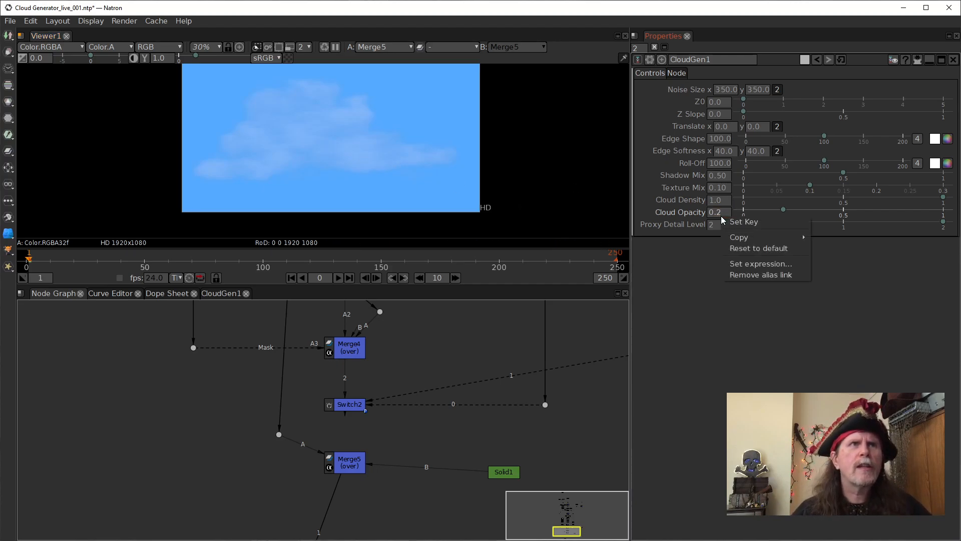
{"action": "left_click", "coordinate": [752, 249]}
Move the viewer node in the node graph to just below the Merge5 node
{"action": "scroll", "coordinate": [378, 432], "scroll_direction": "down", "scroll_amount": 3}
{"action": "left_click_drag", "start_coordinate": [398, 511], "coordinate": [393, 480]}
{"action": "left_click", "coordinate": [329, 496]}
{"action": "left_click_drag", "start_coordinate": [329, 496], "coordinate": [376, 496]}
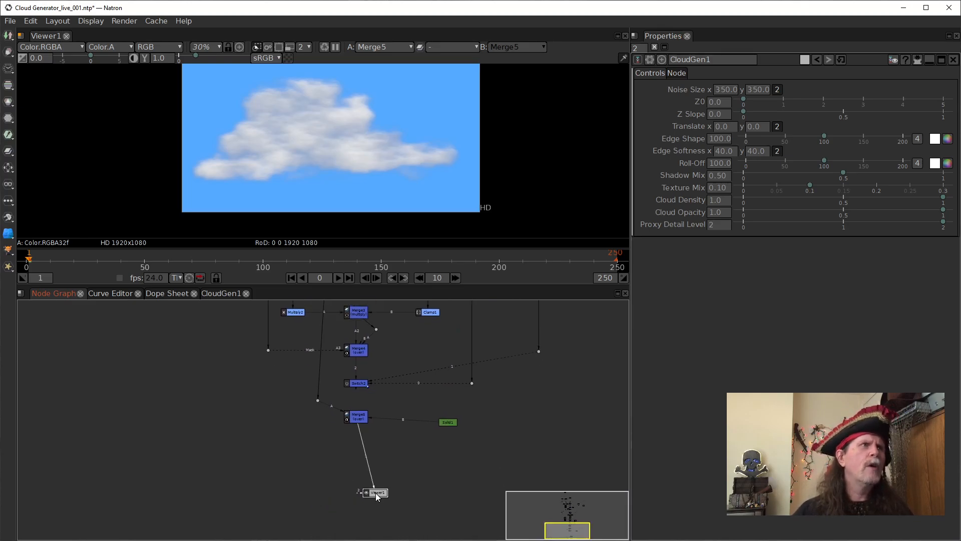
Select the CloudGen1 group node in the graph and open its Export as PyPlug dialog
{"action": "left_click_drag", "start_coordinate": [542, 371], "coordinate": [484, 485]}
{"action": "scroll", "coordinate": [487, 452], "scroll_direction": "down", "scroll_amount": 3}
{"action": "scroll", "coordinate": [421, 443], "scroll_direction": "up", "scroll_amount": 3}
{"action": "left_click_drag", "start_coordinate": [393, 350], "coordinate": [536, 394]}
{"action": "left_click", "coordinate": [350, 465]}
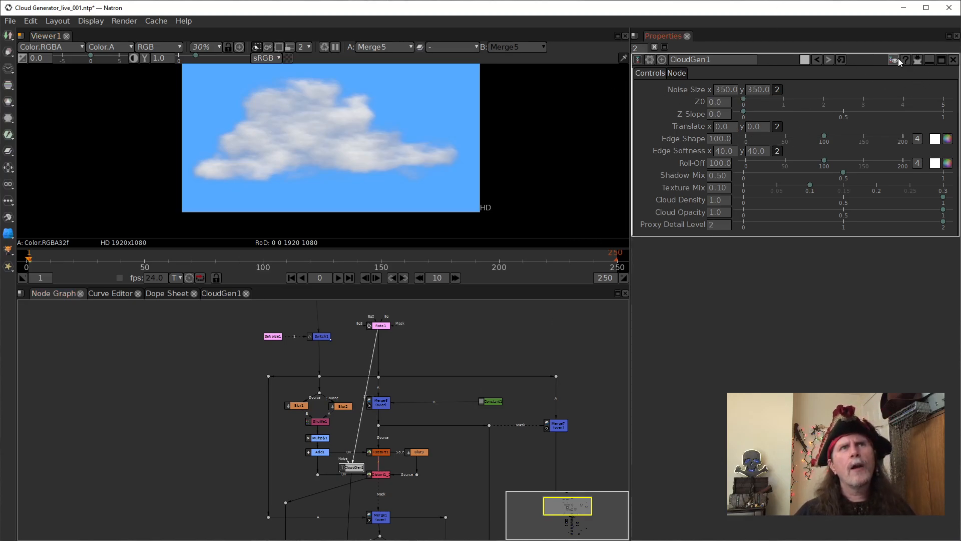
{"action": "left_click", "coordinate": [676, 74]}
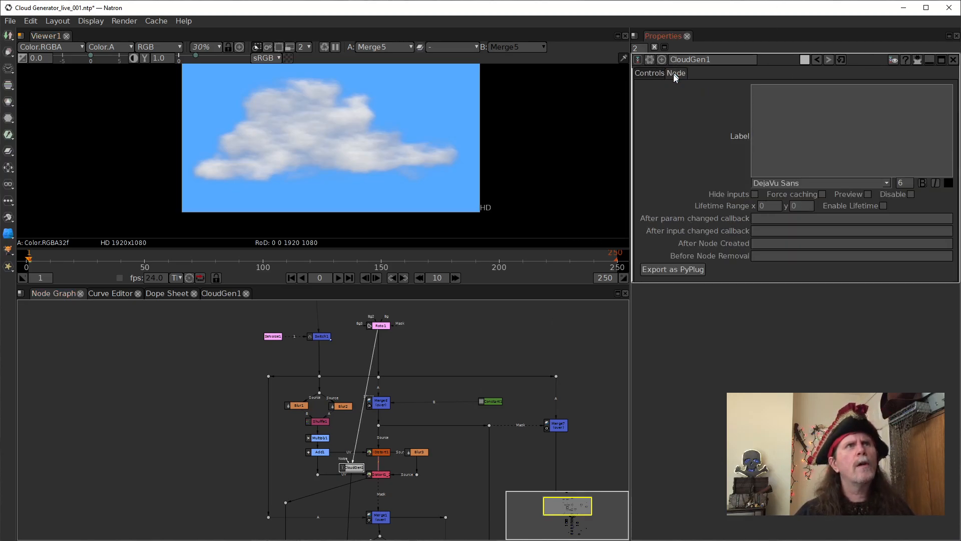
{"action": "left_click", "coordinate": [684, 270]}
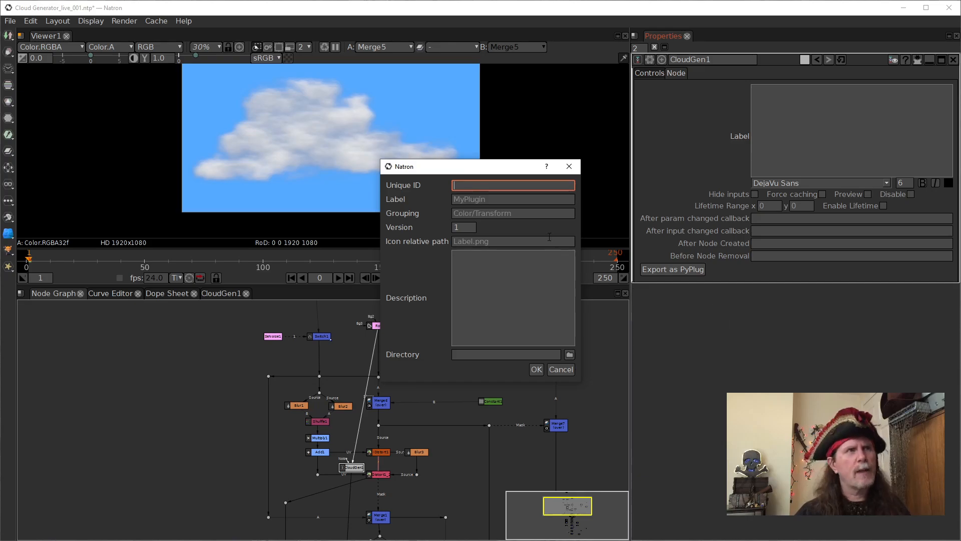
{"action": "type", "text": "<Value>1.58000000"}
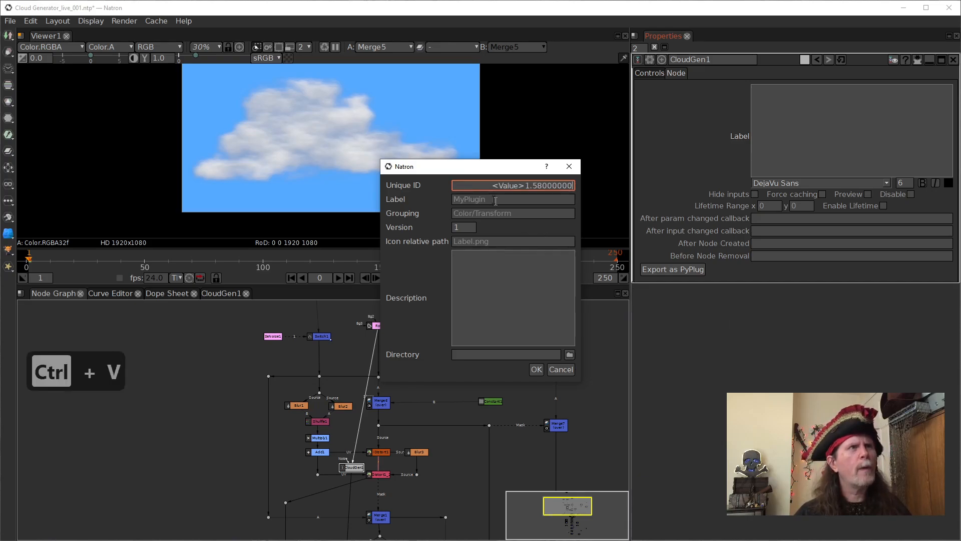
{"action": "key", "text": "ctrl+a"}
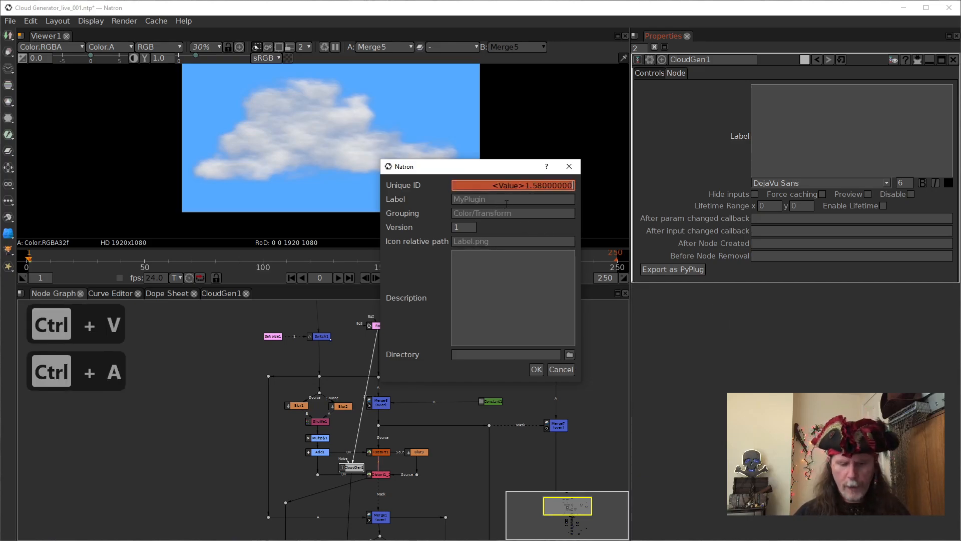
{"action": "key", "text": "Delete"}
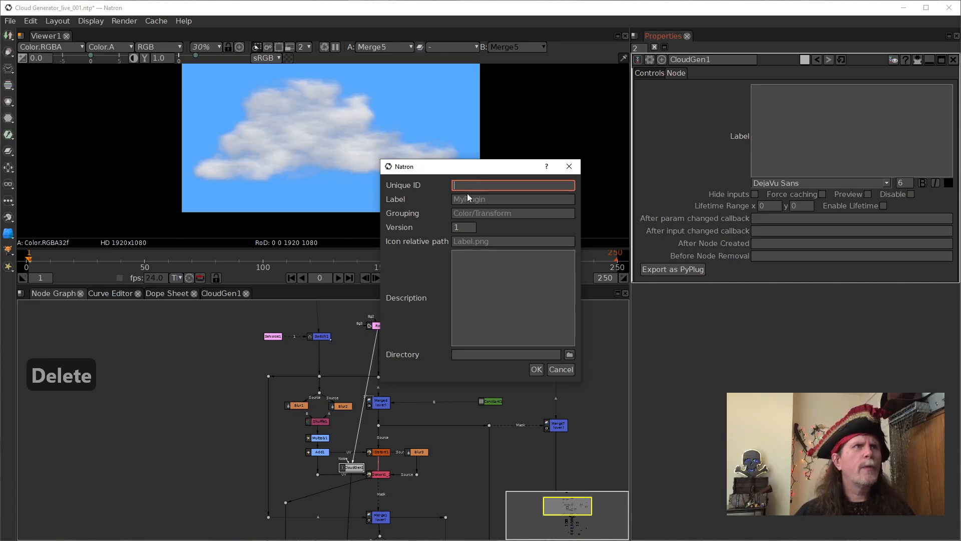
{"action": "left_click", "coordinate": [471, 197]}
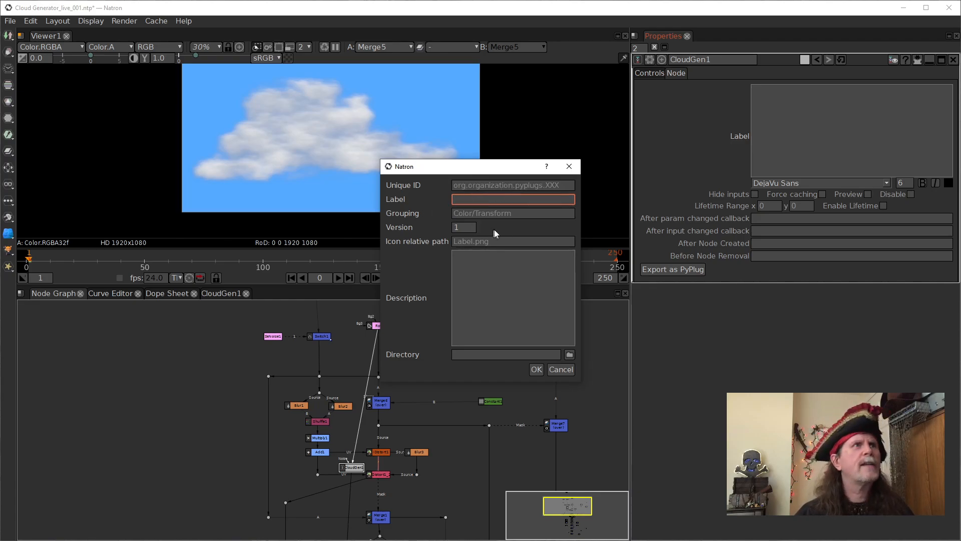
{"action": "left_click", "coordinate": [523, 215]}
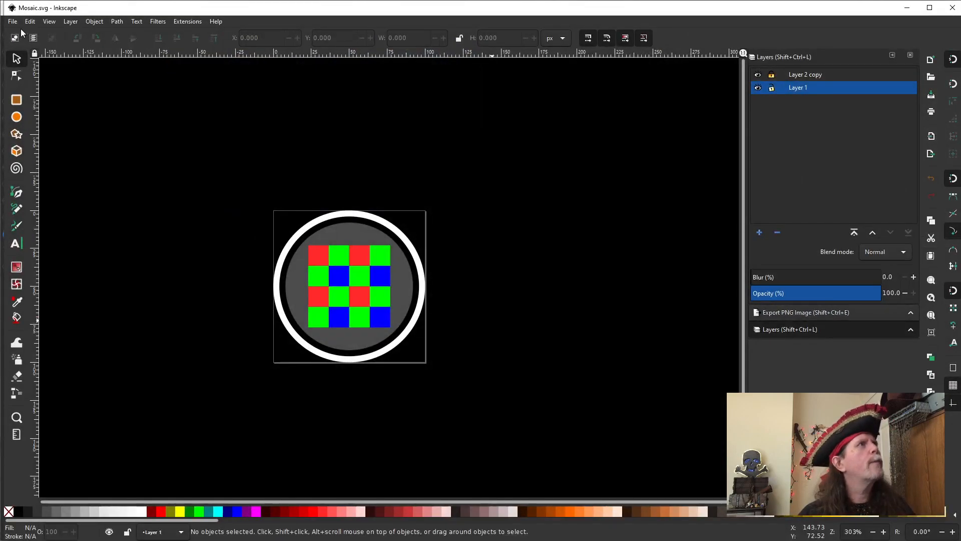
Switch to Inkscape, open Cloud Gen.svg and examine the cloud icon, then leave Inkscape
{"action": "left_click", "coordinate": [12, 22]}
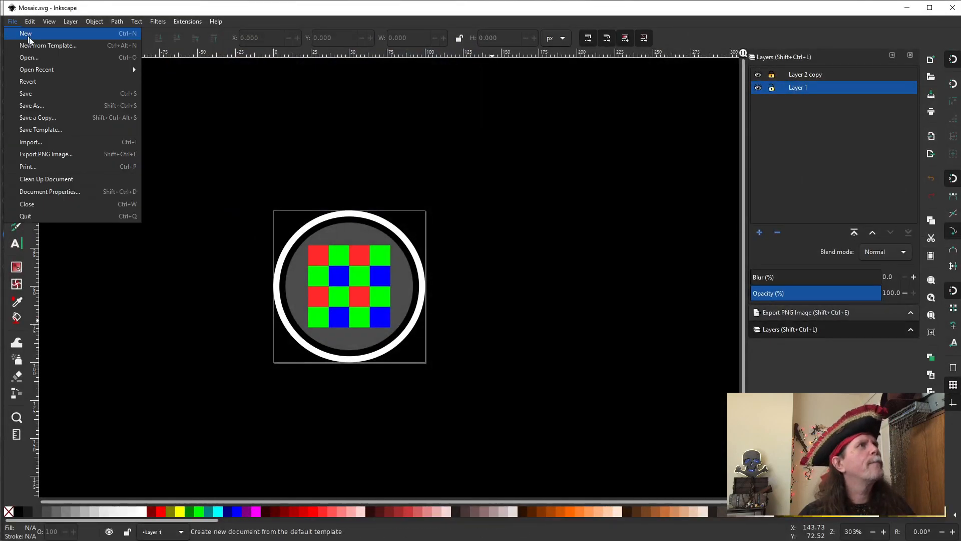
{"action": "left_click", "coordinate": [236, 103]}
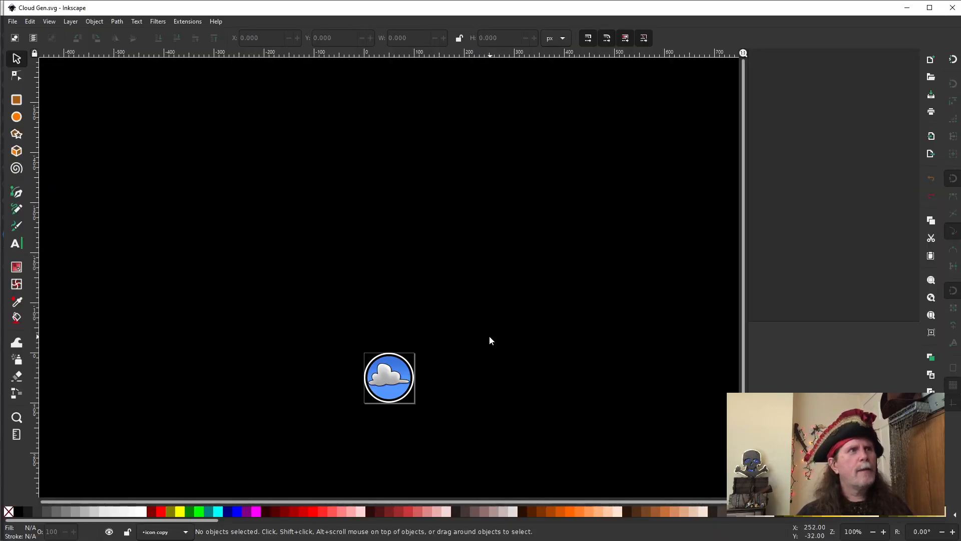
{"action": "scroll", "coordinate": [490, 340], "scroll_direction": "down", "scroll_amount": 3}
{"action": "scroll", "coordinate": [472, 351], "scroll_direction": "up", "scroll_amount": 4}
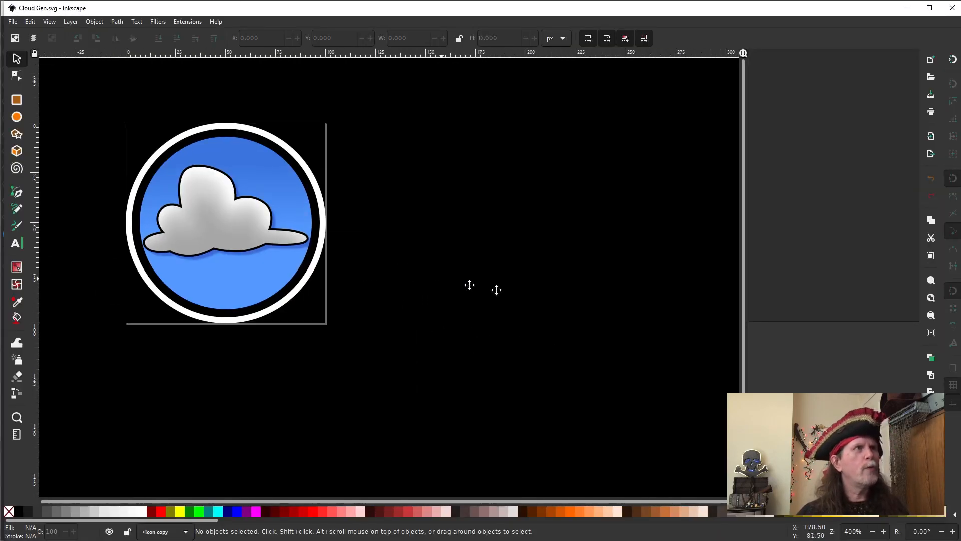
{"action": "left_click_drag", "start_coordinate": [471, 284], "coordinate": [555, 317]}
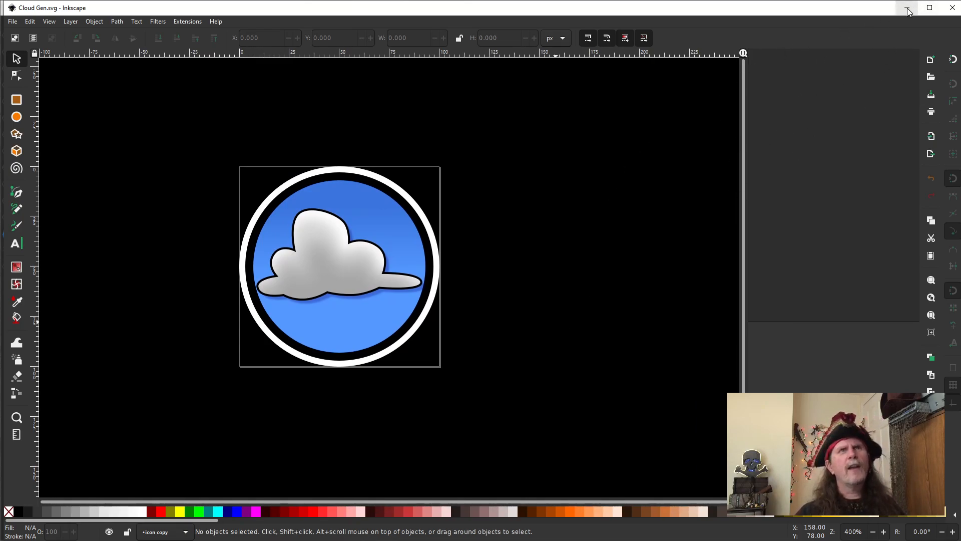
{"action": "left_click", "coordinate": [952, 8]}
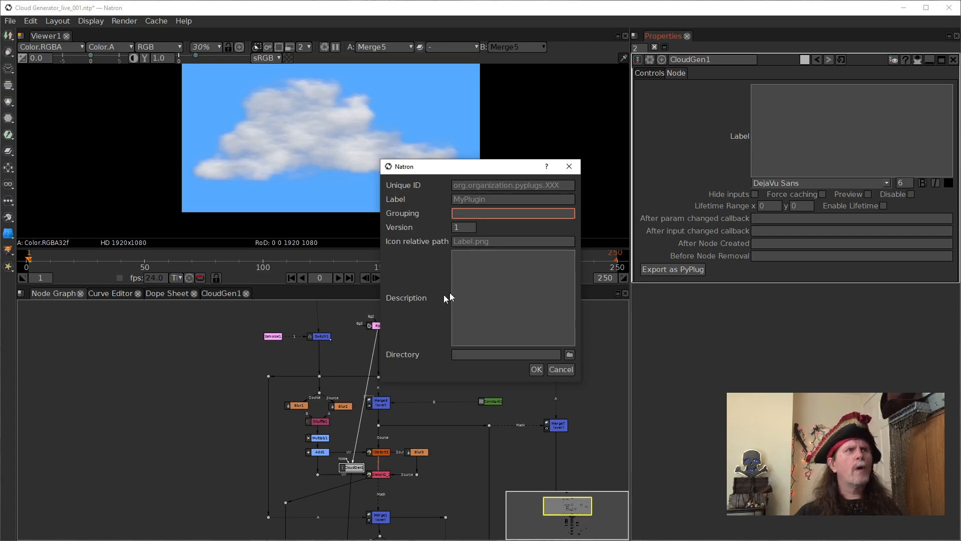
Set the PyPlug's Unique ID to natron.community.plugins.cloudgen, pasting the copied natron.community.plugins. prefix
{"action": "left_click", "coordinate": [483, 285]}
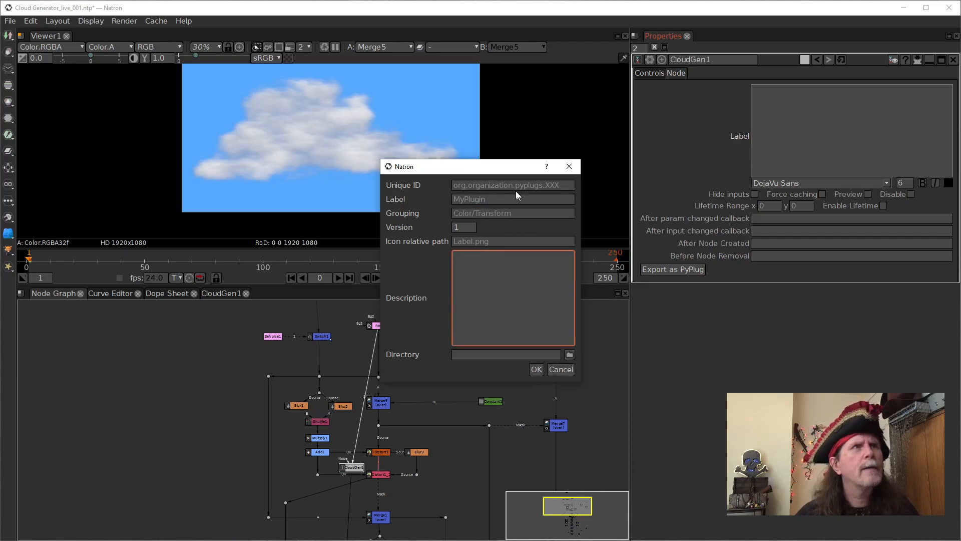
{"action": "left_click", "coordinate": [501, 185]}
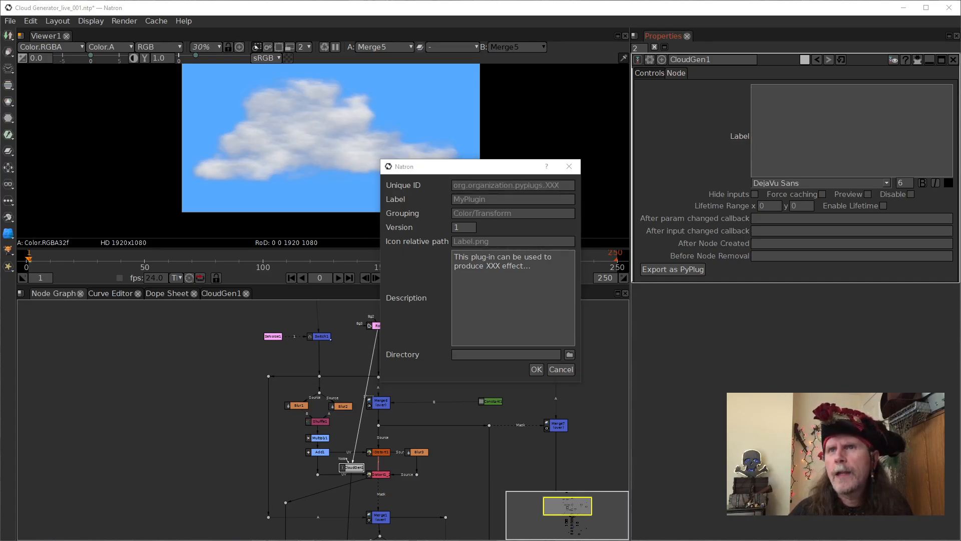
{"action": "key", "text": "ctrl+c"}
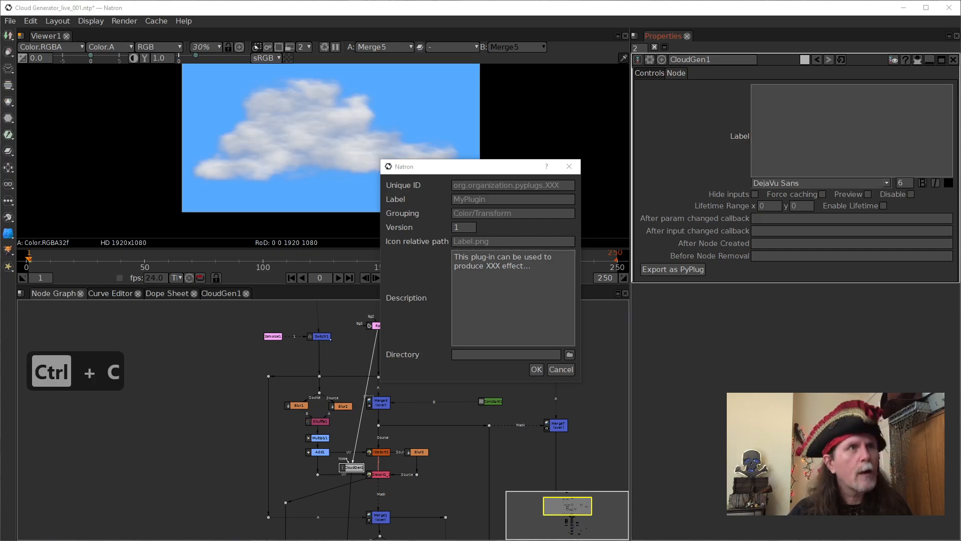
{"action": "left_click", "coordinate": [524, 185]}
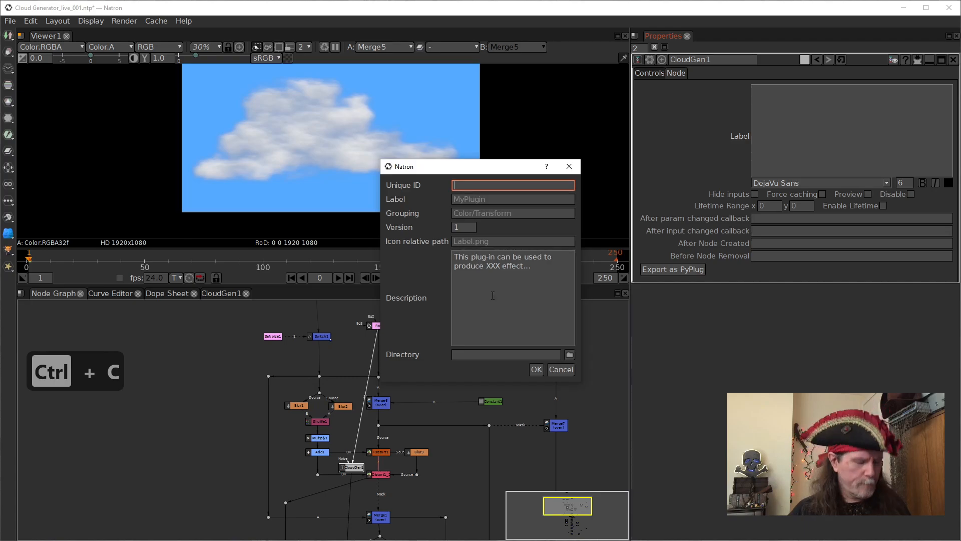
{"action": "key", "text": "ctrl+v"}
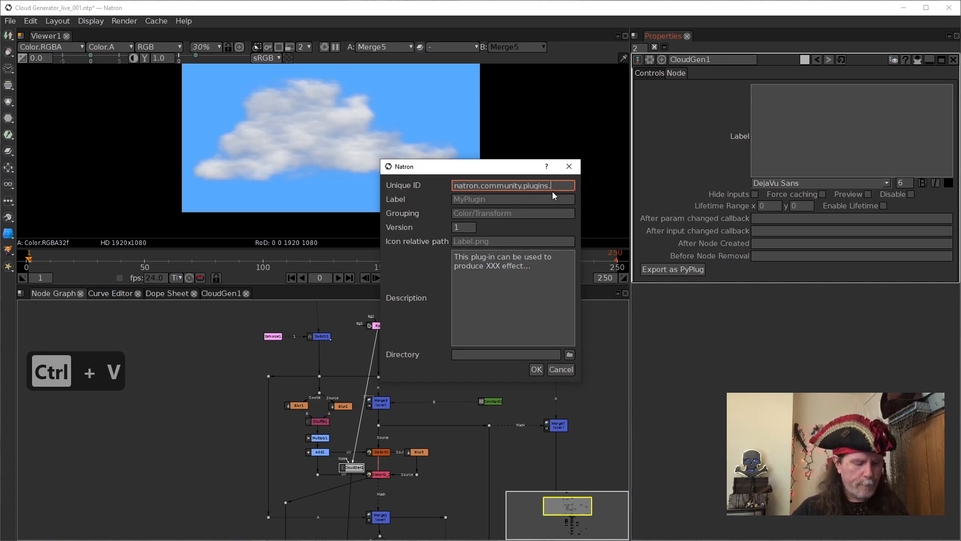
{"action": "type", "text": "colo"}
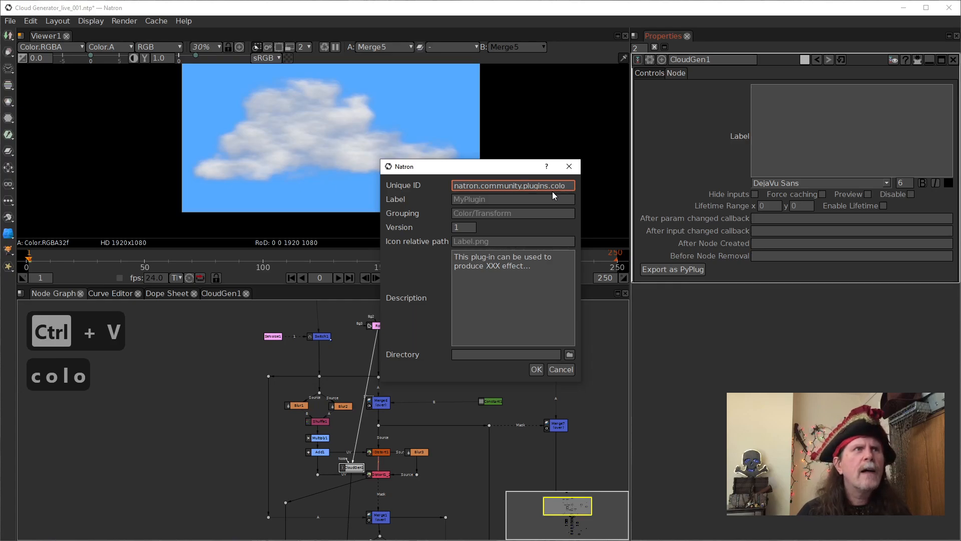
{"action": "key", "text": "BackSpace"}
{"action": "key", "text": "BackSpace"}
{"action": "key", "text": "BackSpace"}
{"action": "type", "text": "loud"}
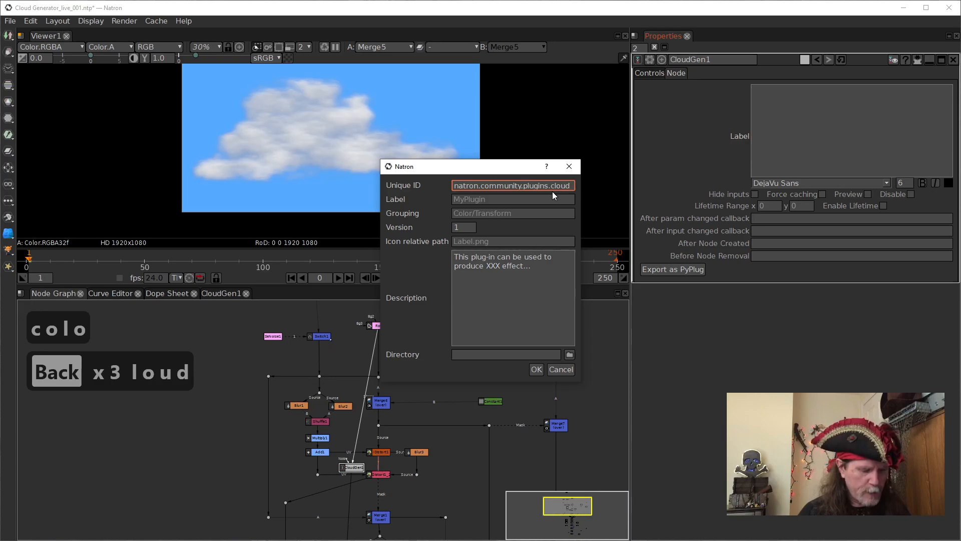
{"action": "type", "text": "gen"}
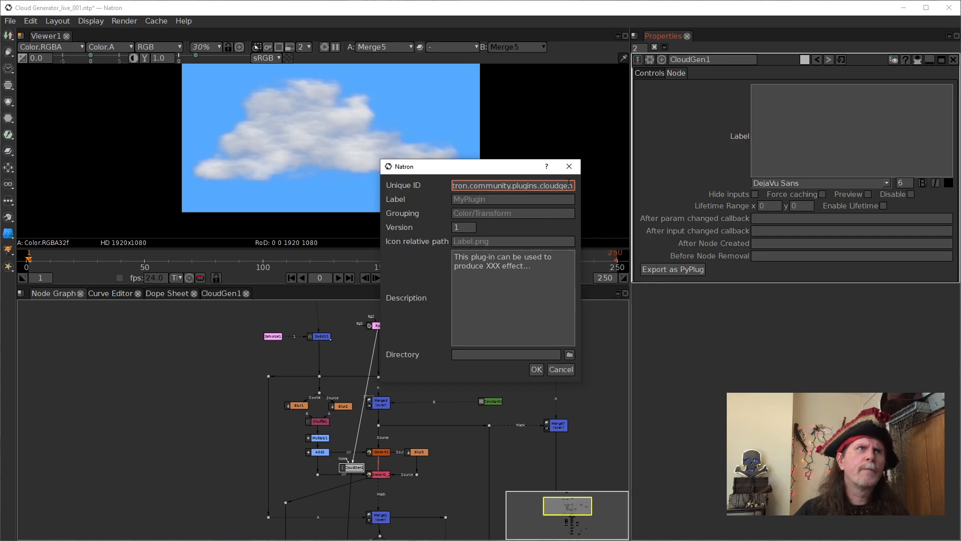
Insert the prefix pb before cloudgen in the PyPlug's Unique ID, without an underscore
{"action": "left_click", "coordinate": [538, 183]}
{"action": "type", "text": "pb_"}
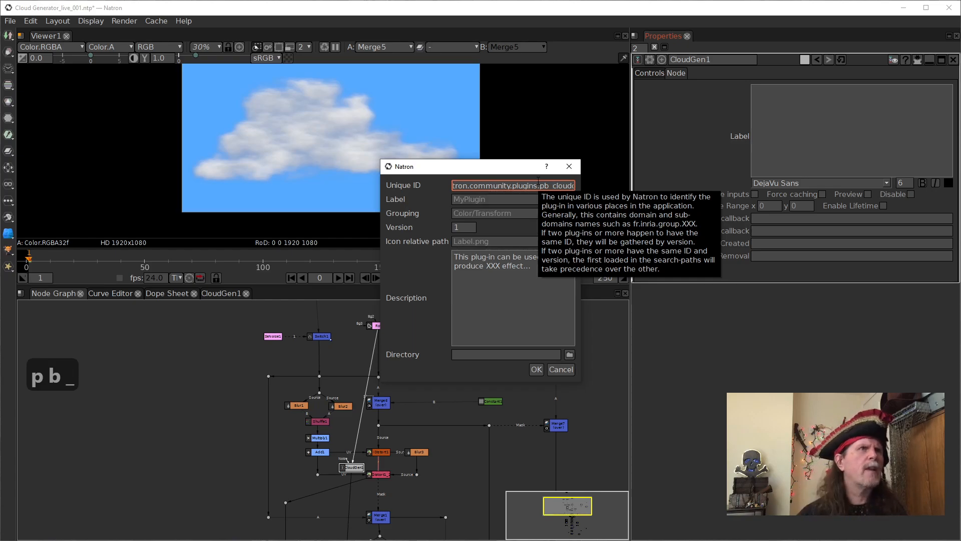
{"action": "left_click", "coordinate": [489, 202]}
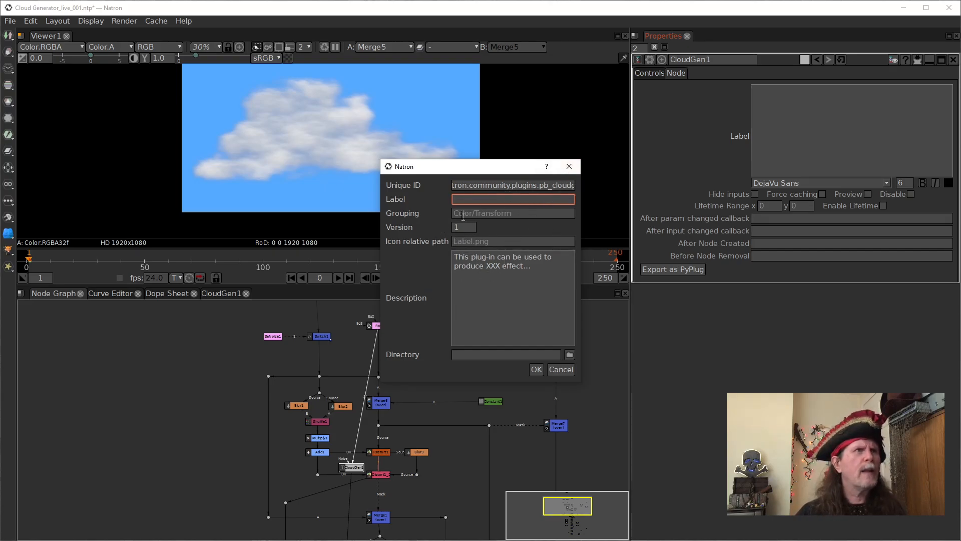
{"action": "left_click", "coordinate": [554, 187]}
{"action": "key", "text": "BackSpace"}
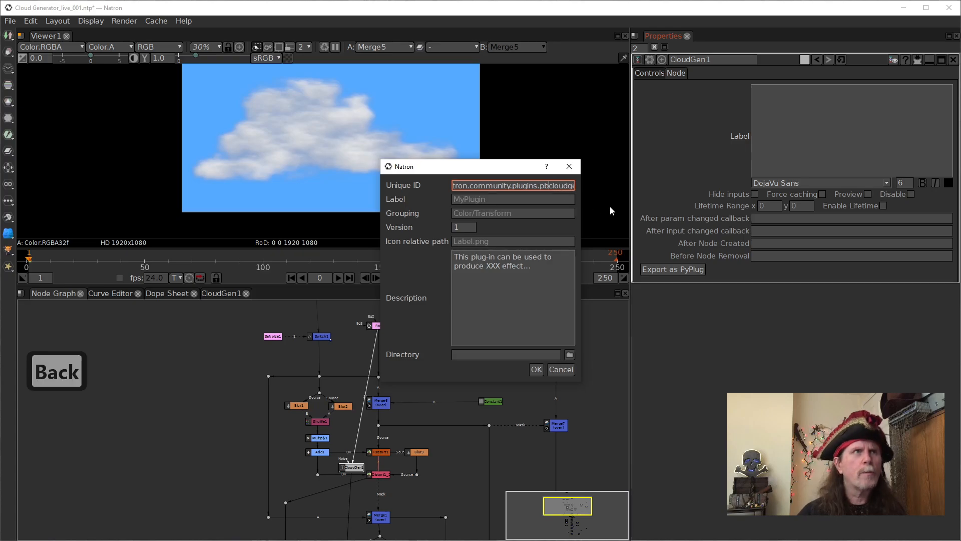
Set the PyPlug's Label to PBCloudGen, without a space after PB
{"action": "left_click", "coordinate": [493, 202]}
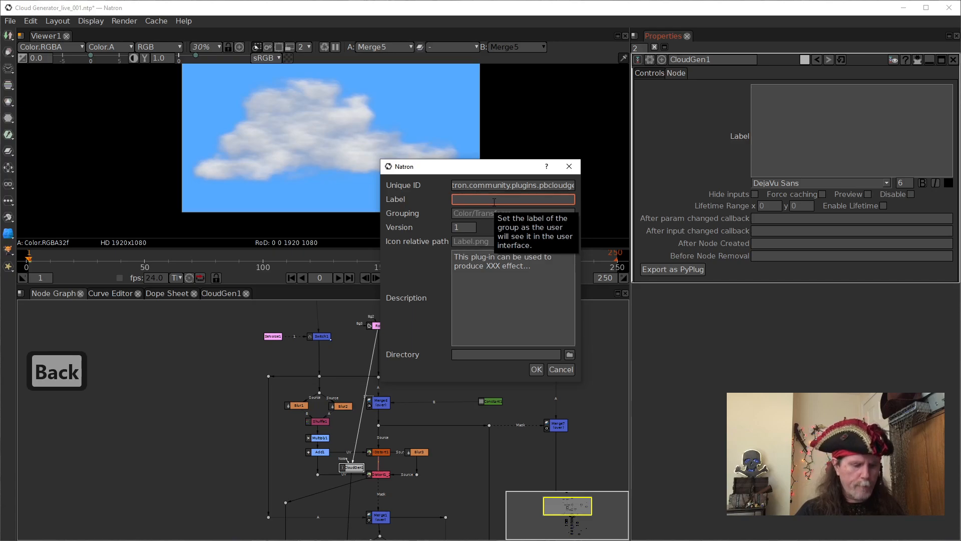
{"action": "type", "text": "PB"}
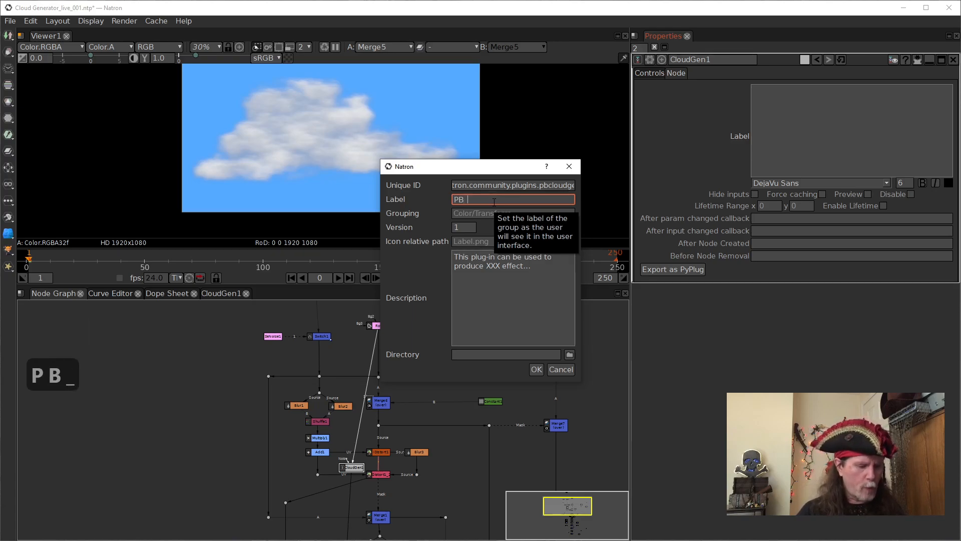
{"action": "key", "text": "BackSpace"}
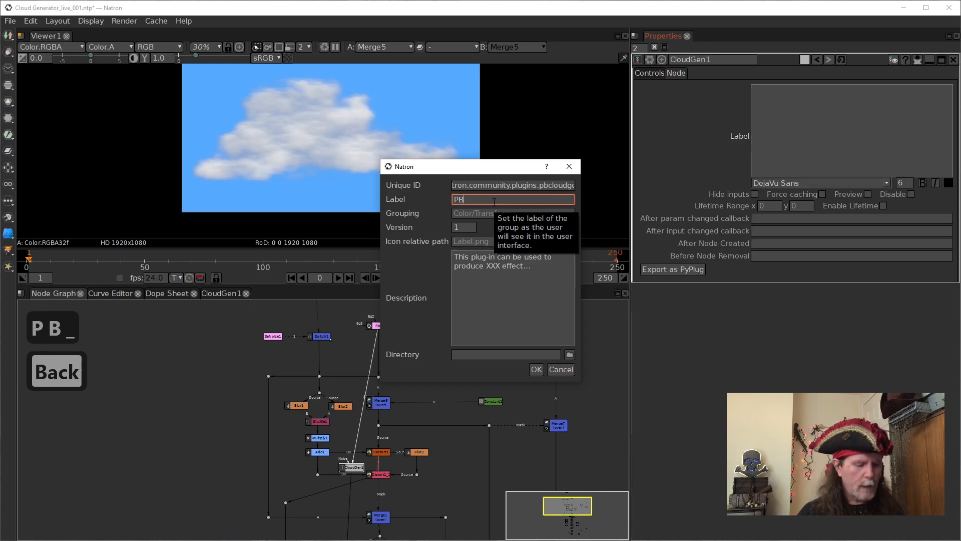
{"action": "type", "text": "Clou"}
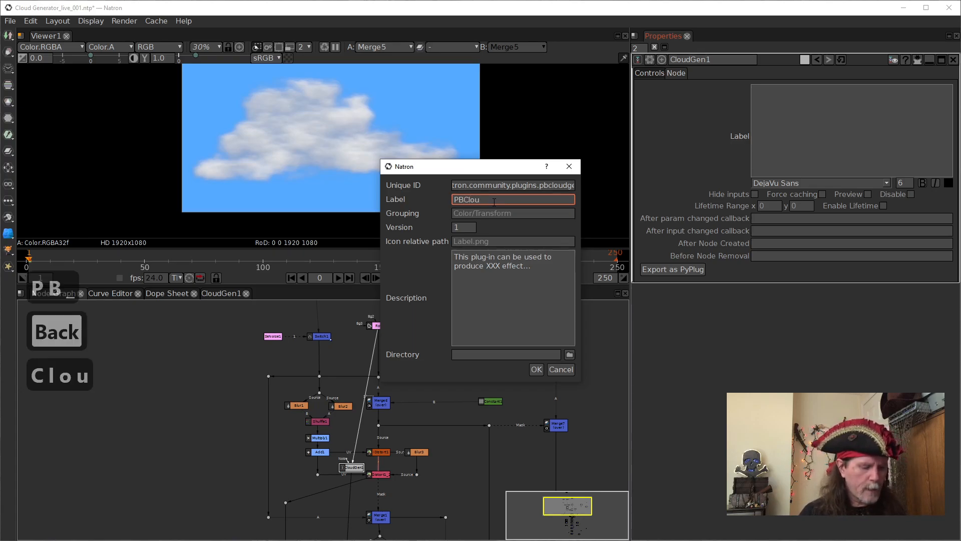
{"action": "type", "text": "d"}
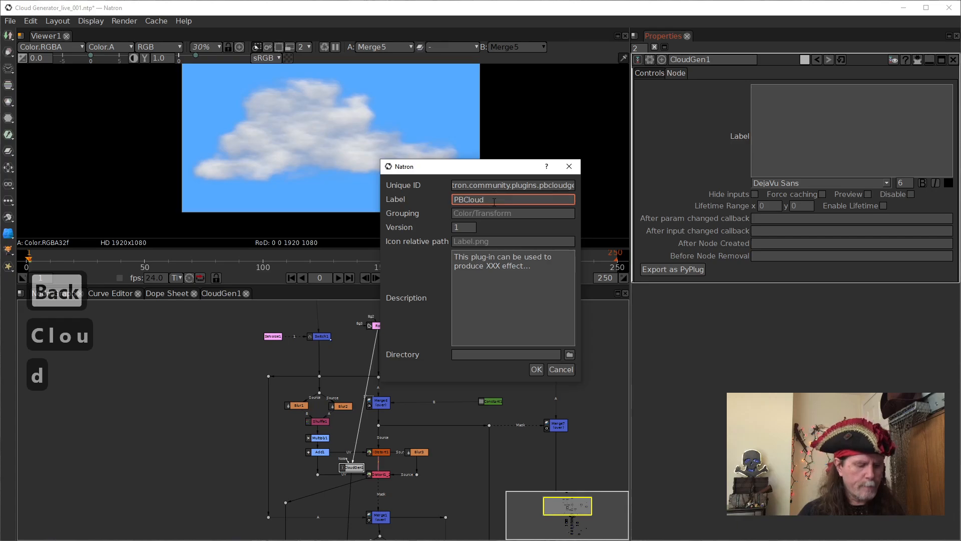
{"action": "type", "text": "Gen"}
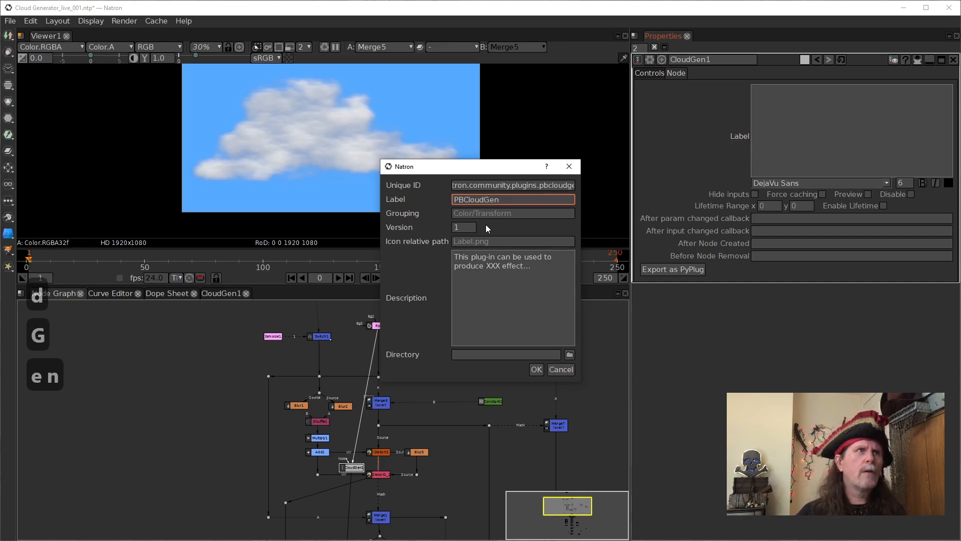
Set the PyPlug's Grouping to Community/Draw/PB
{"action": "left_click", "coordinate": [473, 214]}
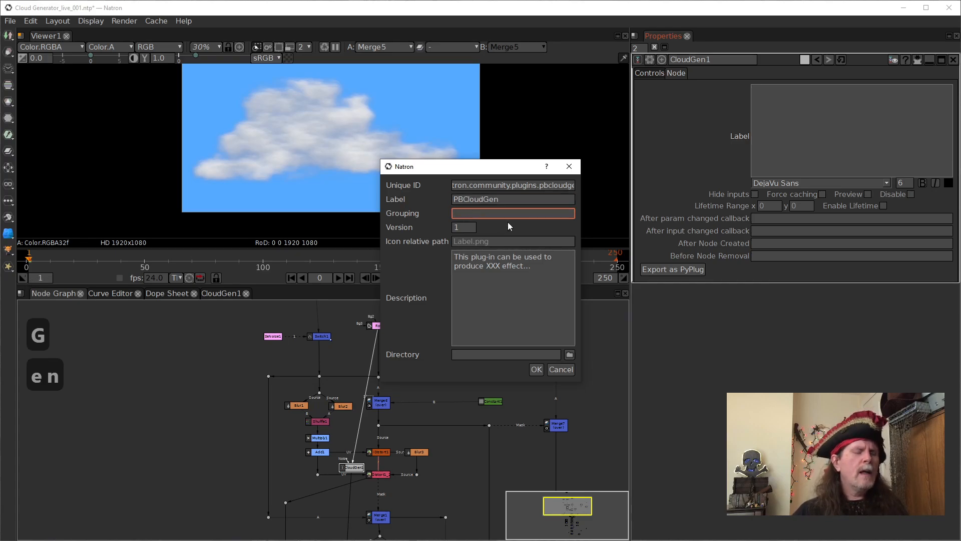
{"action": "type", "text": "Com"}
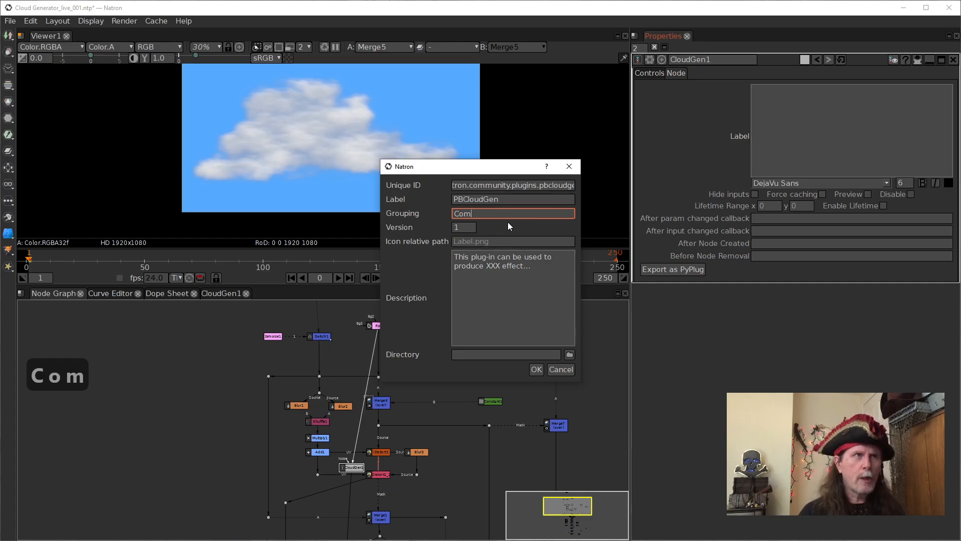
{"action": "type", "text": "munity"}
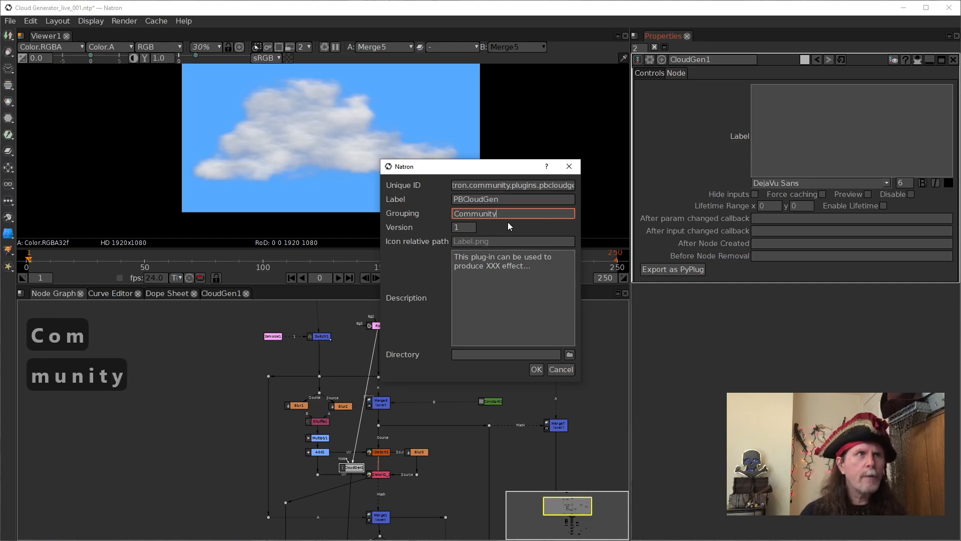
{"action": "type", "text": "/"}
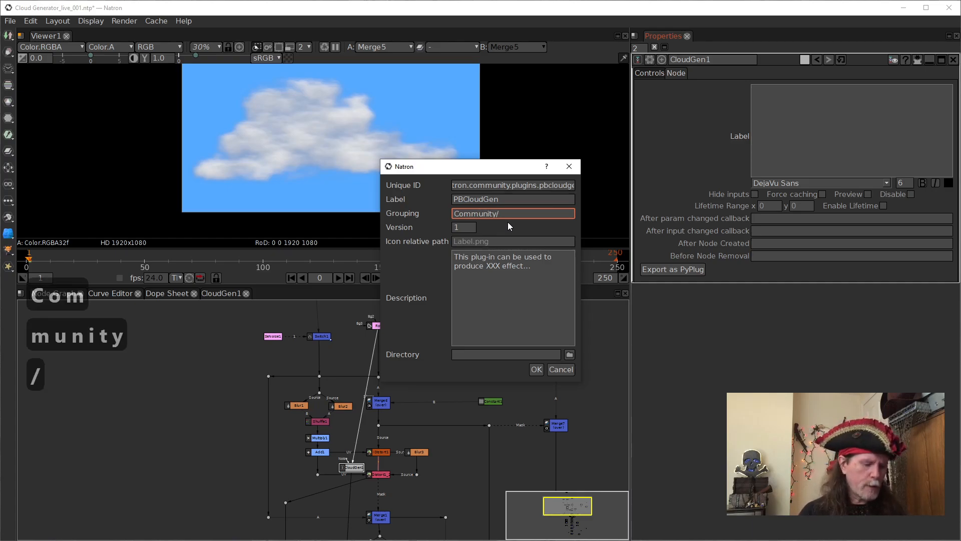
{"action": "type", "text": "Draw"}
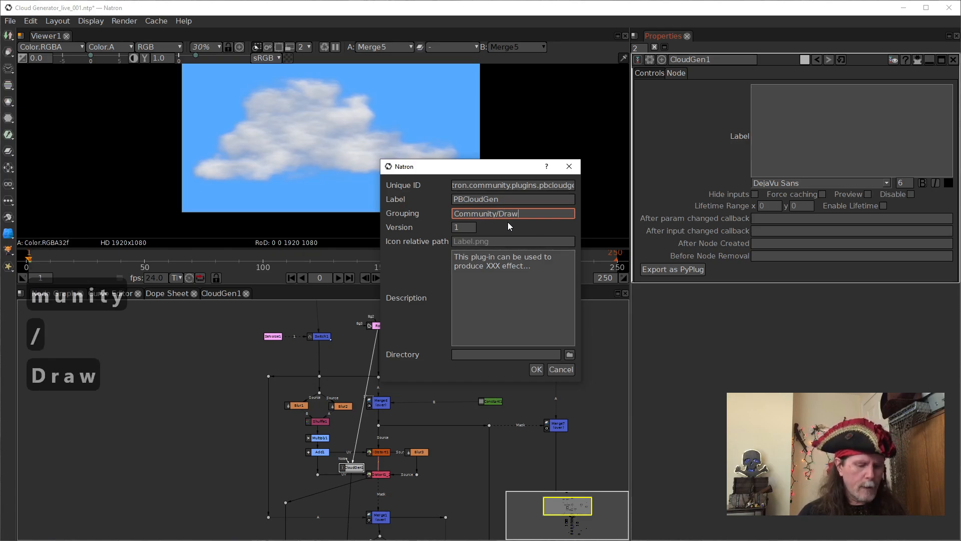
{"action": "type", "text": "/PB"}
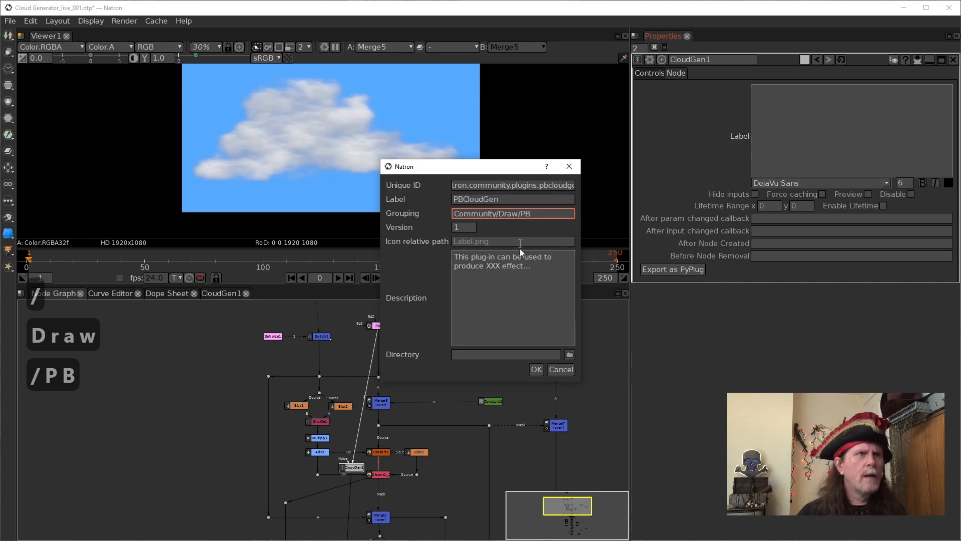
Switch to File Explorer, look through the Live stream and Episode 0044 folders, and move the window off the export dialog
{"action": "left_click", "coordinate": [468, 243]}
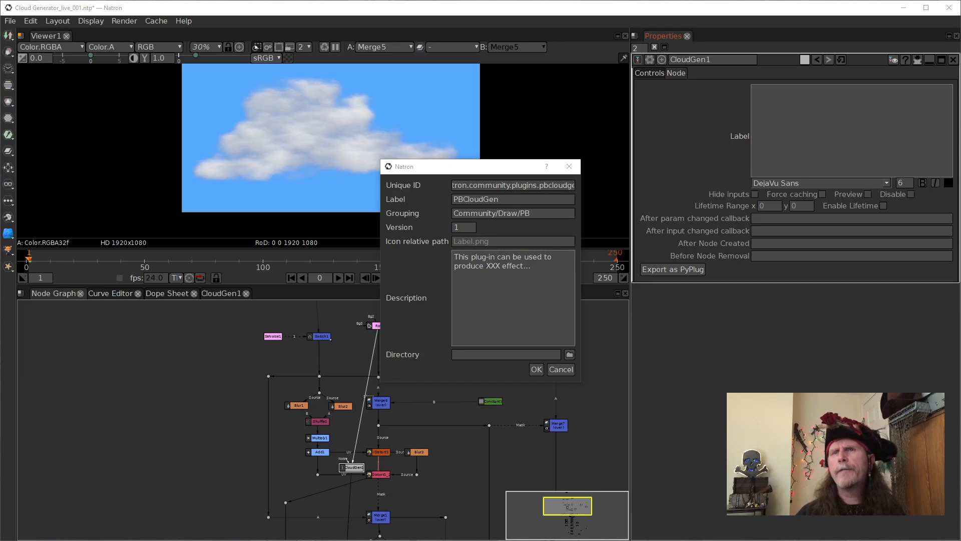
{"action": "mouse_move", "coordinate": [83, 540]}
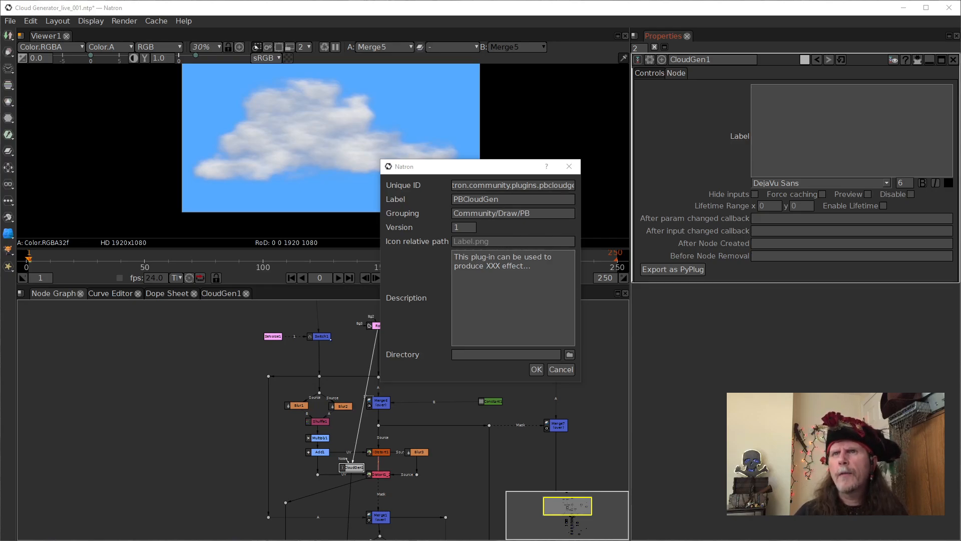
{"action": "left_click_drag", "start_coordinate": [933, 223], "coordinate": [581, 240]}
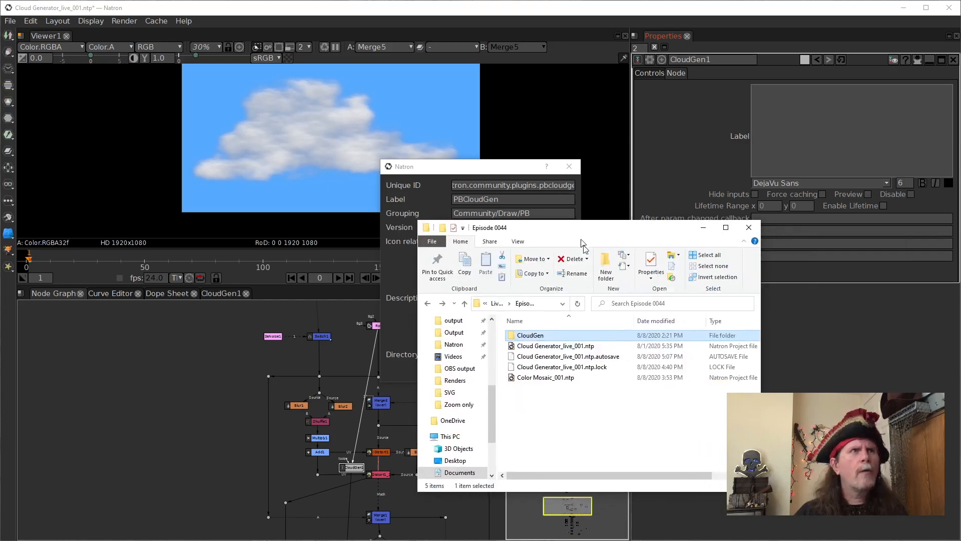
{"action": "left_click", "coordinate": [464, 303]}
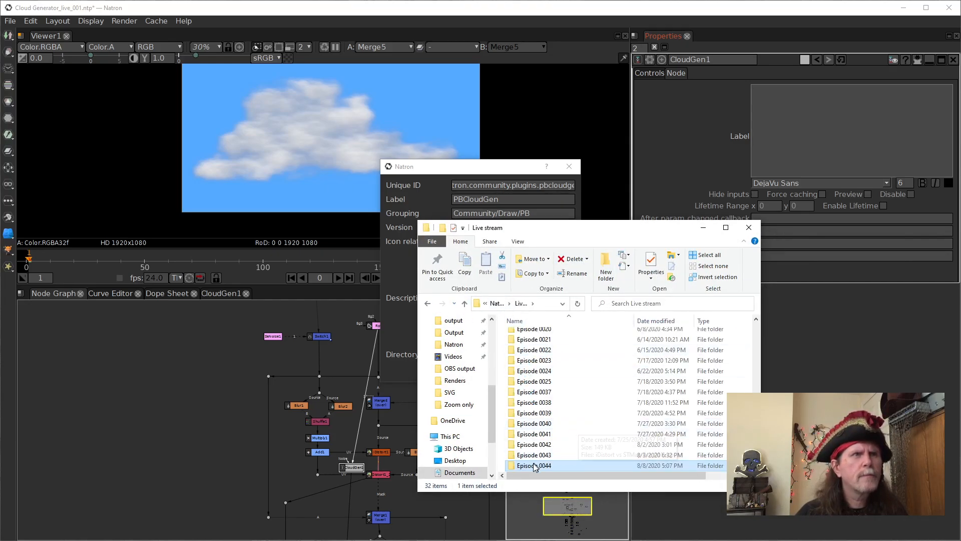
{"action": "double_click", "coordinate": [584, 464]}
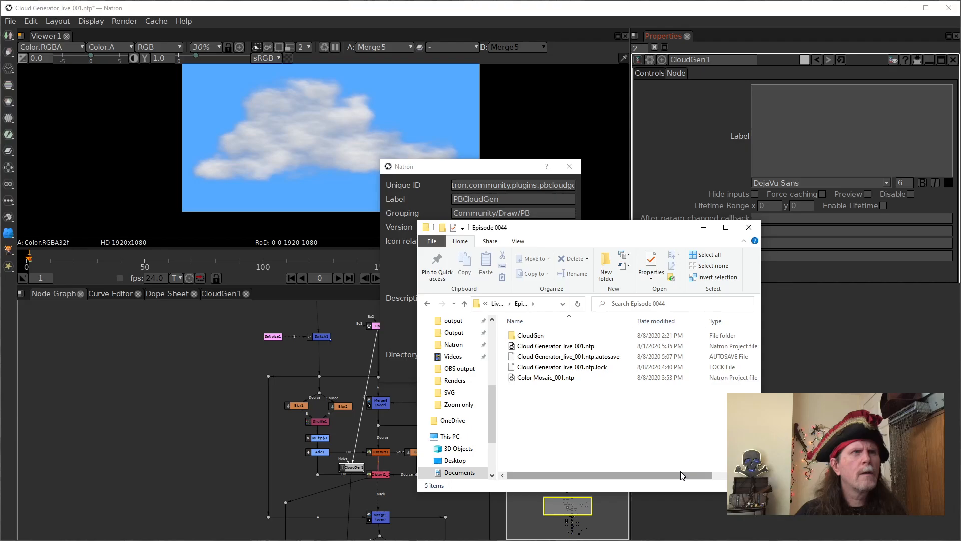
{"action": "left_click", "coordinate": [426, 303]}
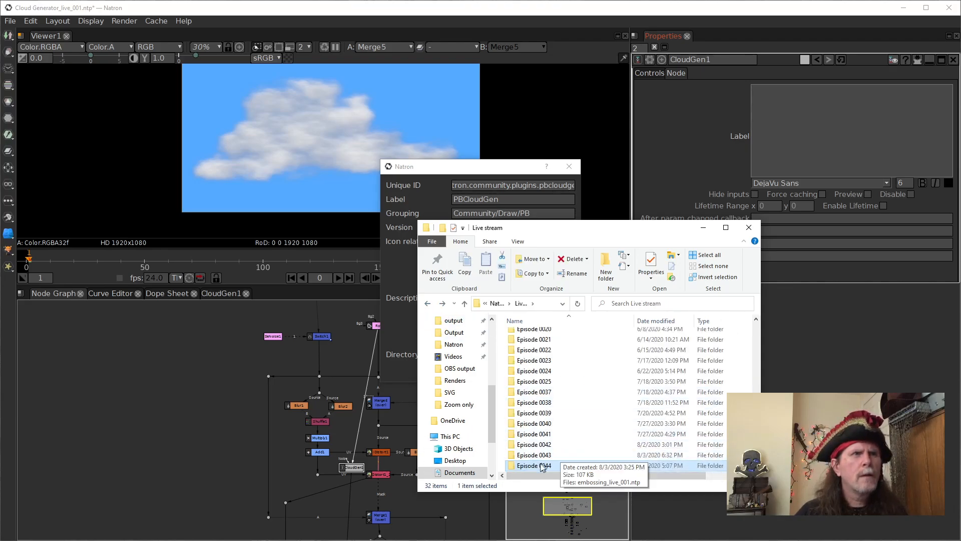
{"action": "double_click", "coordinate": [509, 464]}
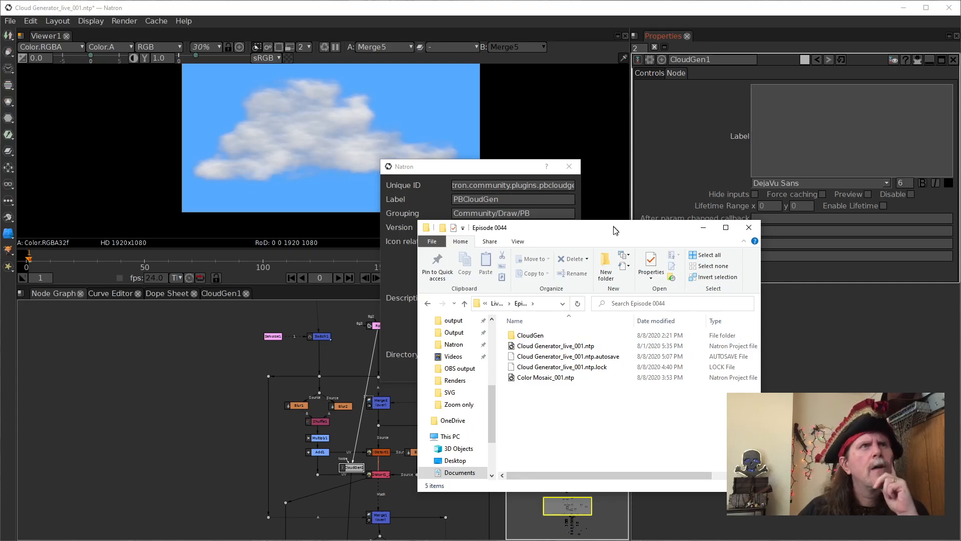
{"action": "left_click_drag", "start_coordinate": [611, 227], "coordinate": [960, 227]}
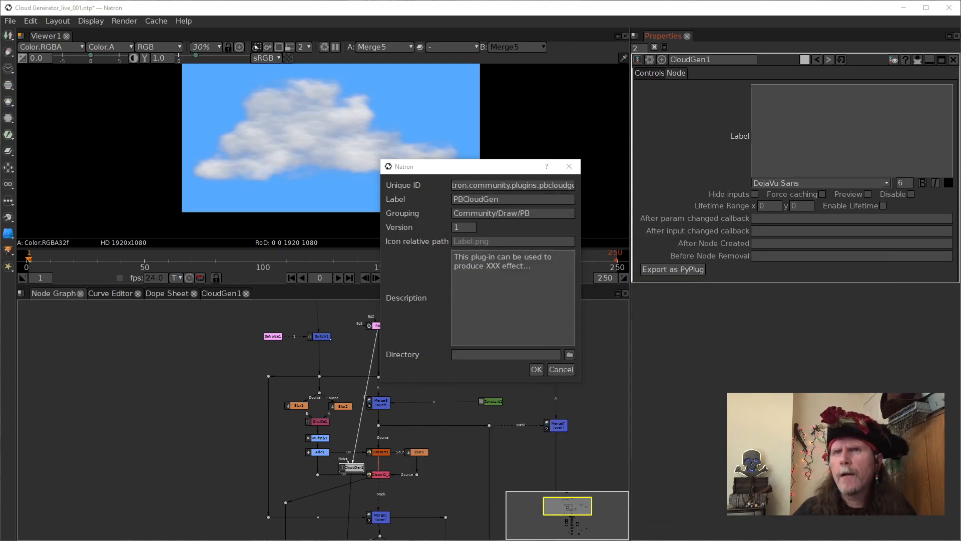
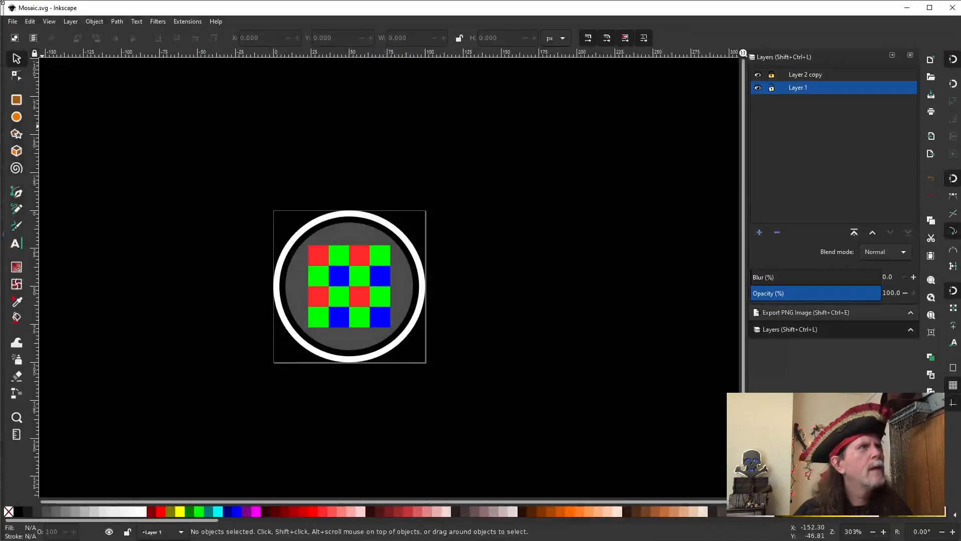
Switch to Inkscape, open the recent Cloud Gen.svg and try to bring up its PNG export settings
{"action": "left_click", "coordinate": [12, 21]}
{"action": "mouse_move", "coordinate": [94, 69]}
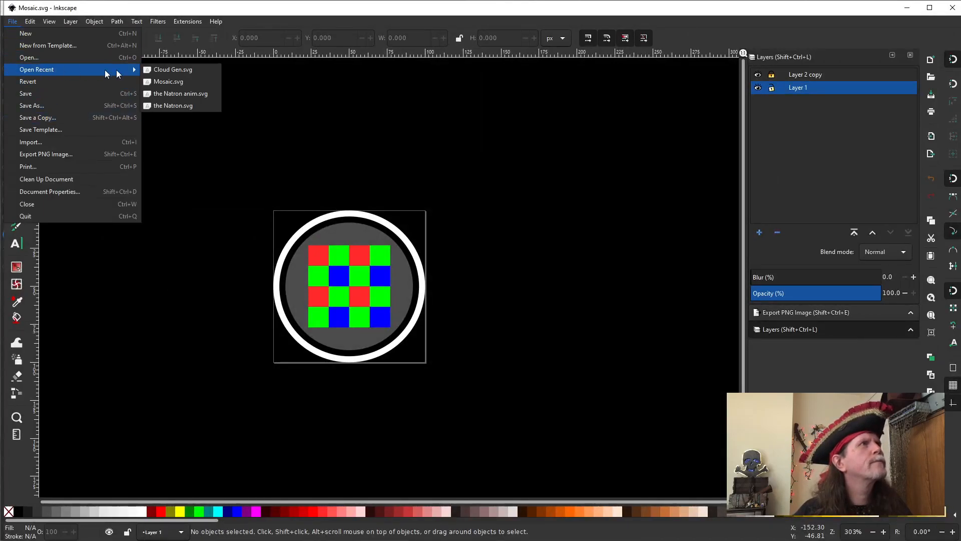
{"action": "left_click", "coordinate": [202, 71]}
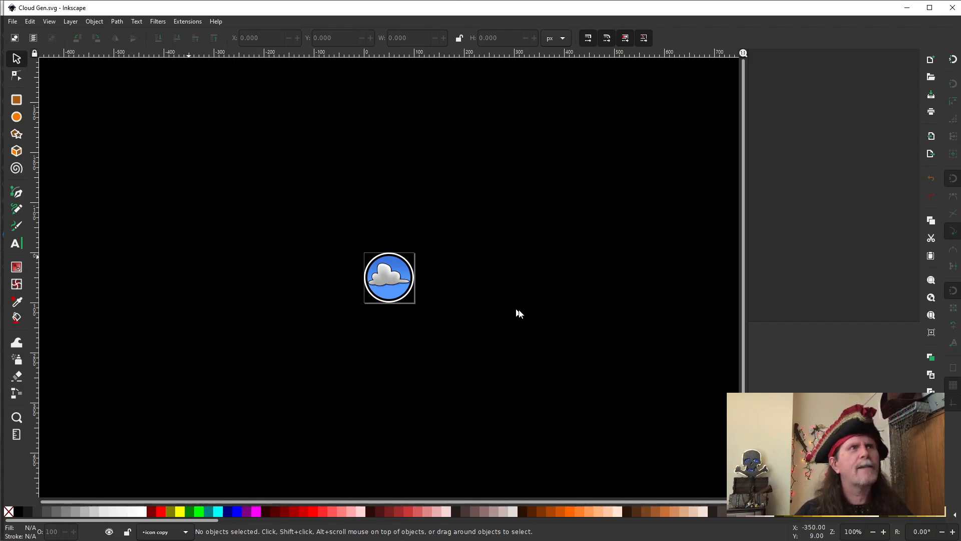
{"action": "left_click", "coordinate": [12, 22]}
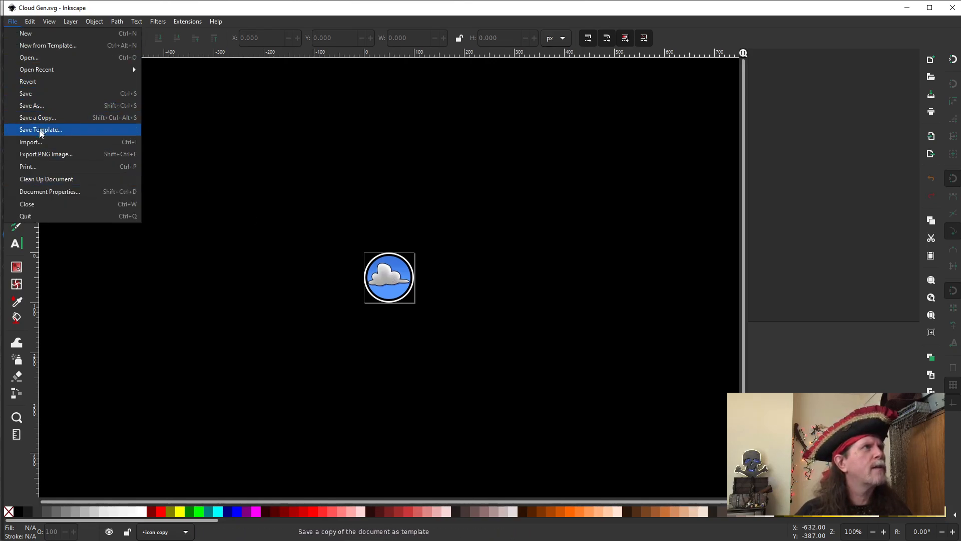
{"action": "left_click", "coordinate": [38, 155]}
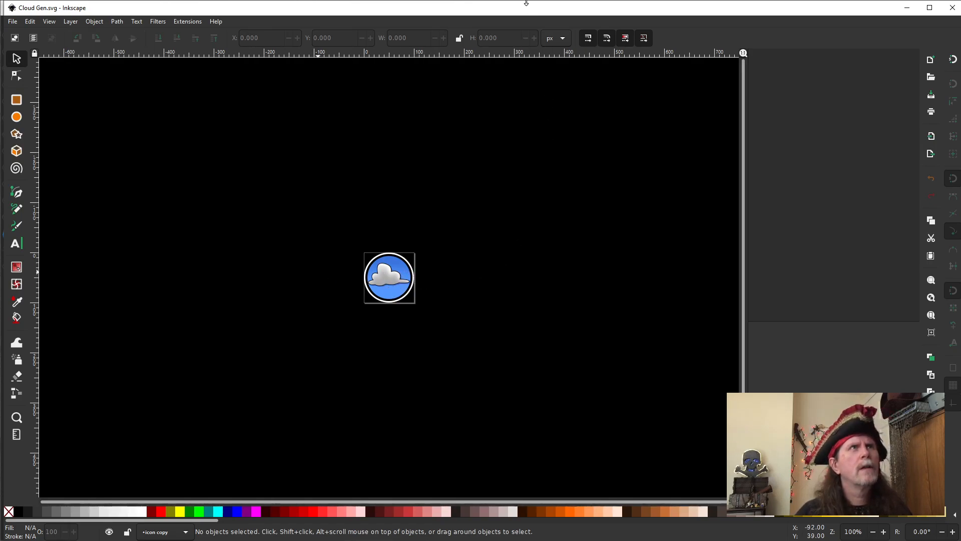
Reposition the Cloud Gen.svg window, retry bringing up the PNG export settings, and close the drawing
{"action": "left_click_drag", "start_coordinate": [524, 9], "coordinate": [495, 57]}
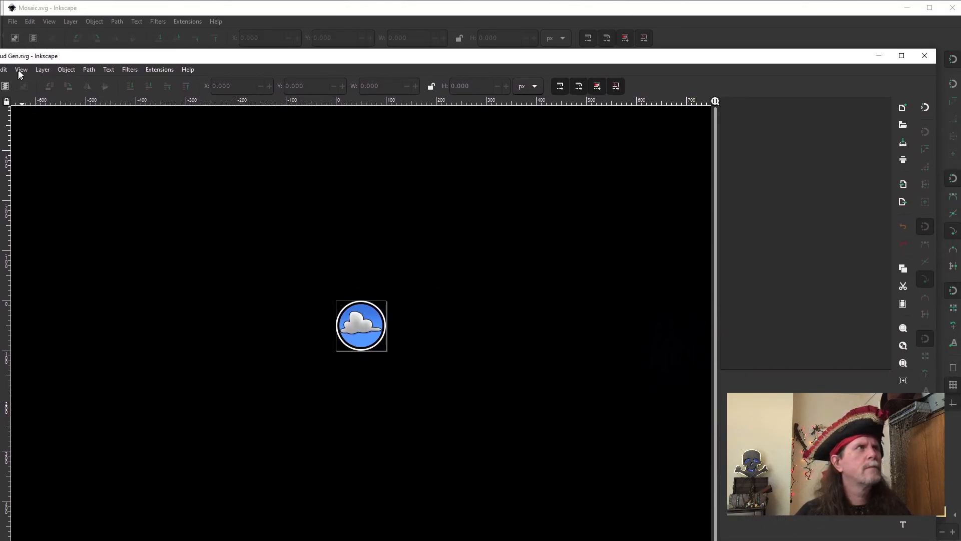
{"action": "left_click_drag", "start_coordinate": [66, 59], "coordinate": [120, 40]}
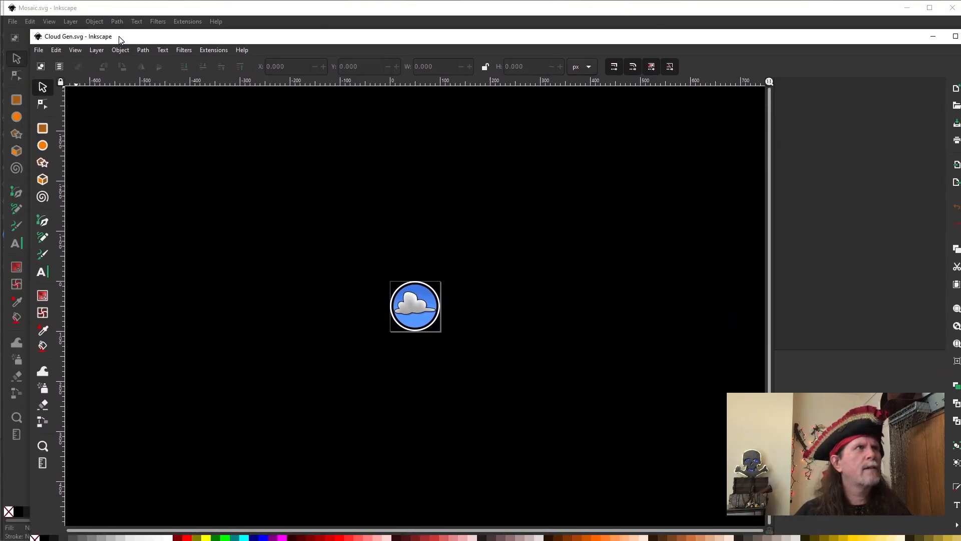
{"action": "left_click", "coordinate": [39, 50]}
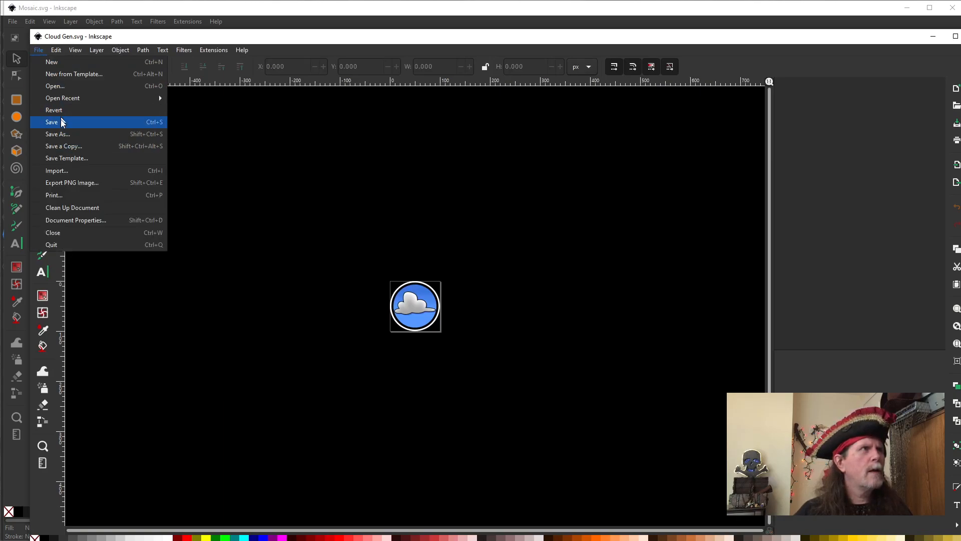
{"action": "left_click", "coordinate": [71, 185]}
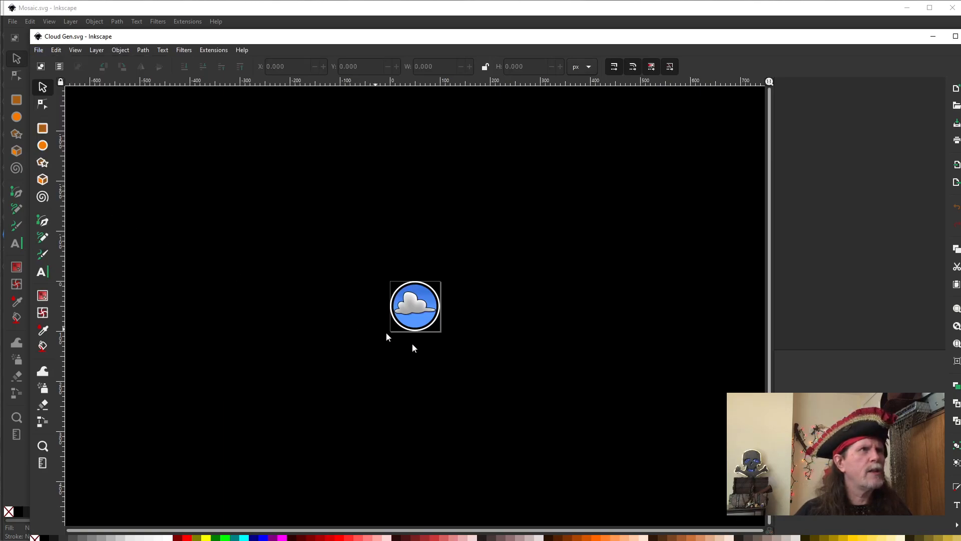
{"action": "left_click_drag", "start_coordinate": [538, 376], "coordinate": [478, 350]}
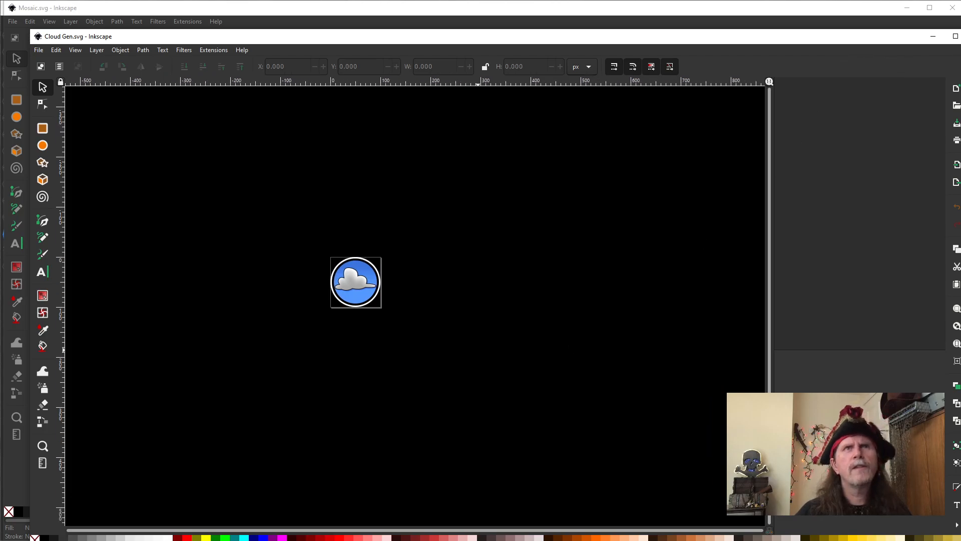
{"action": "key", "text": "alt+F4"}
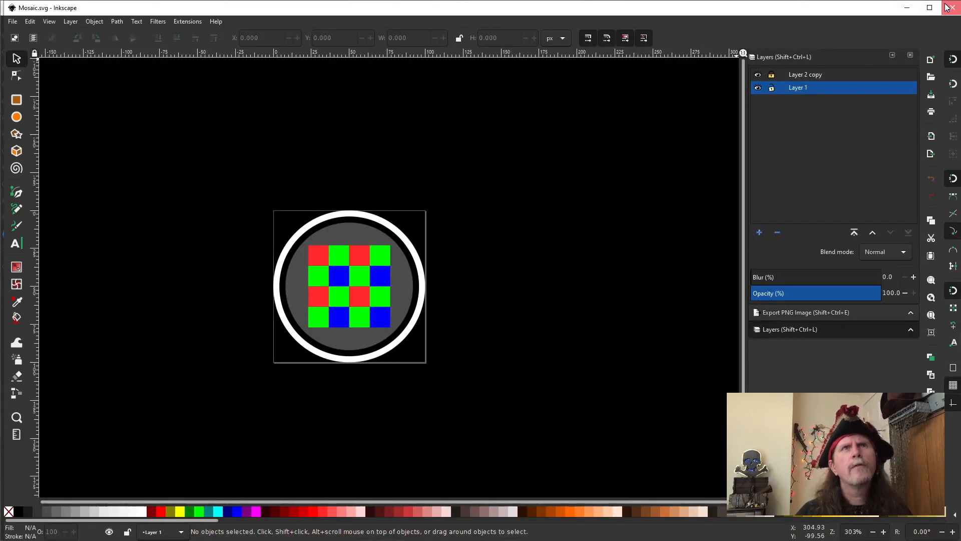
Close Mosaic.svg, restart Inkscape and reopen the recent Cloud Gen.svg
{"action": "left_click", "coordinate": [951, 8]}
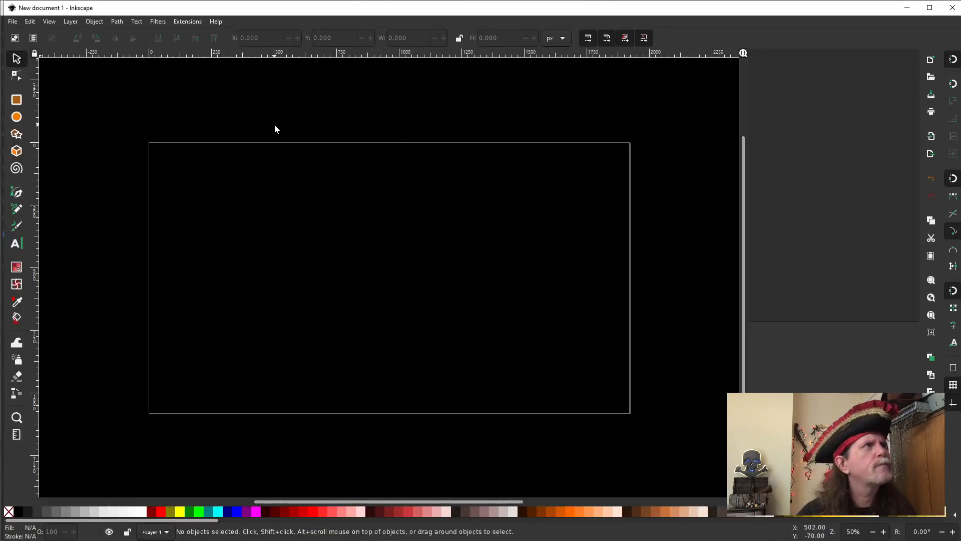
{"action": "left_click", "coordinate": [12, 22]}
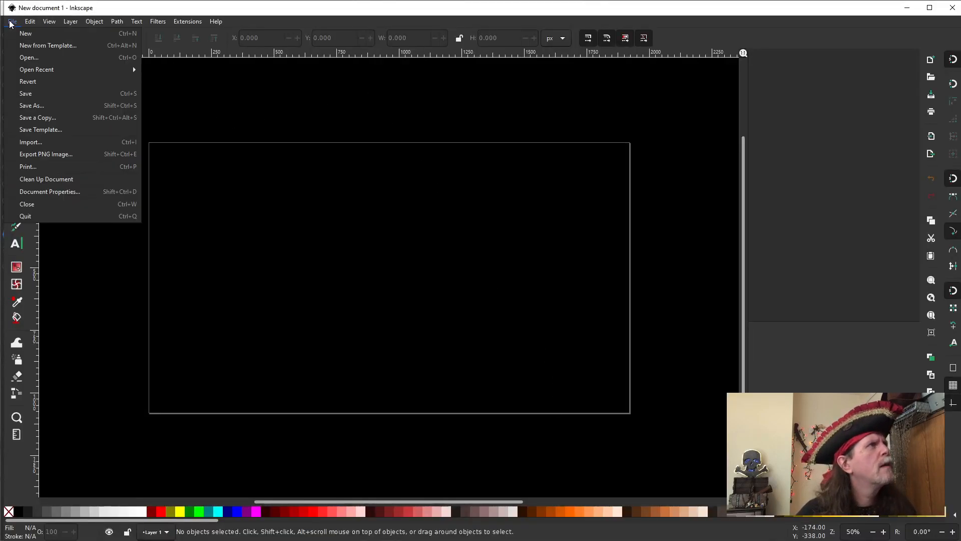
{"action": "mouse_move", "coordinate": [65, 72]}
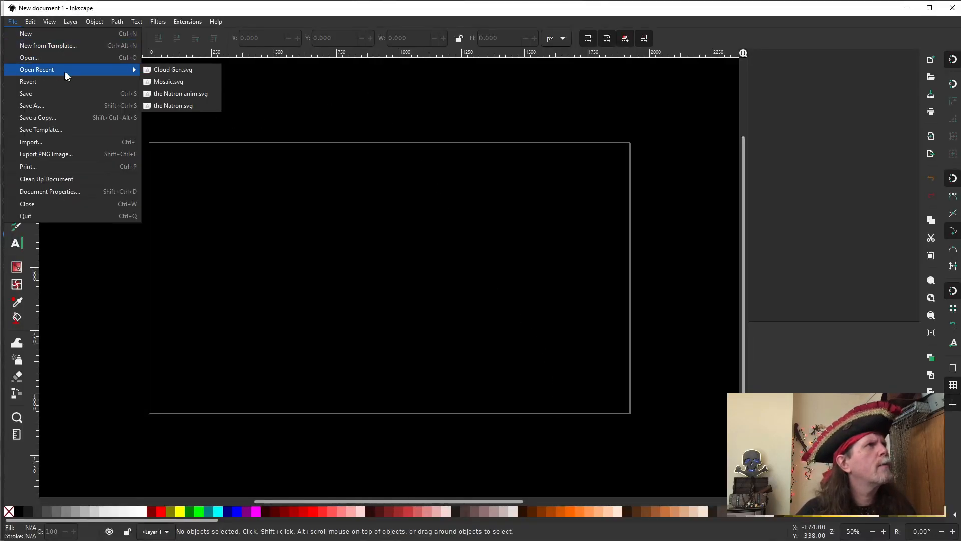
{"action": "left_click", "coordinate": [169, 69]}
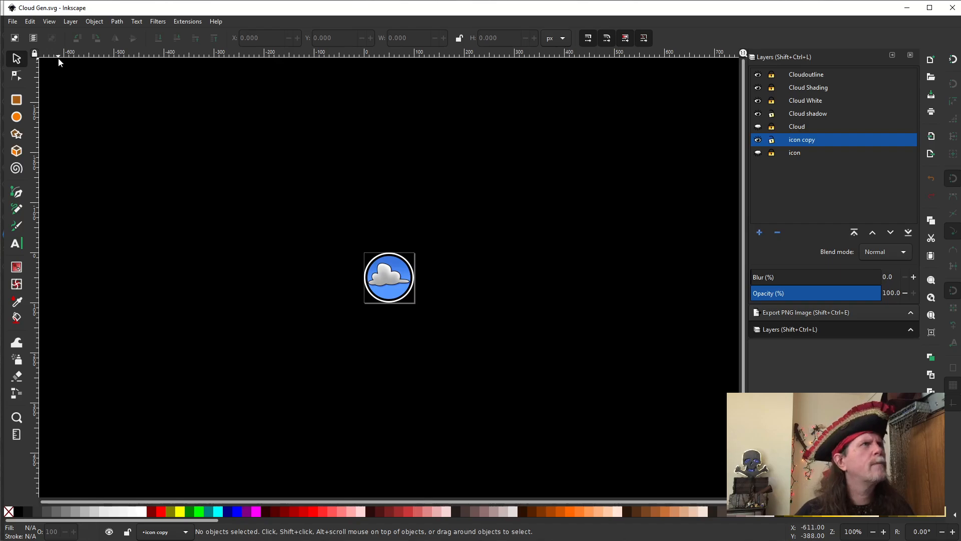
Bring up the PNG export settings and set the filename to CloudGen.png inside the Episode 0044\CloudGen folder, using the folder's copied path
{"action": "left_click", "coordinate": [12, 21]}
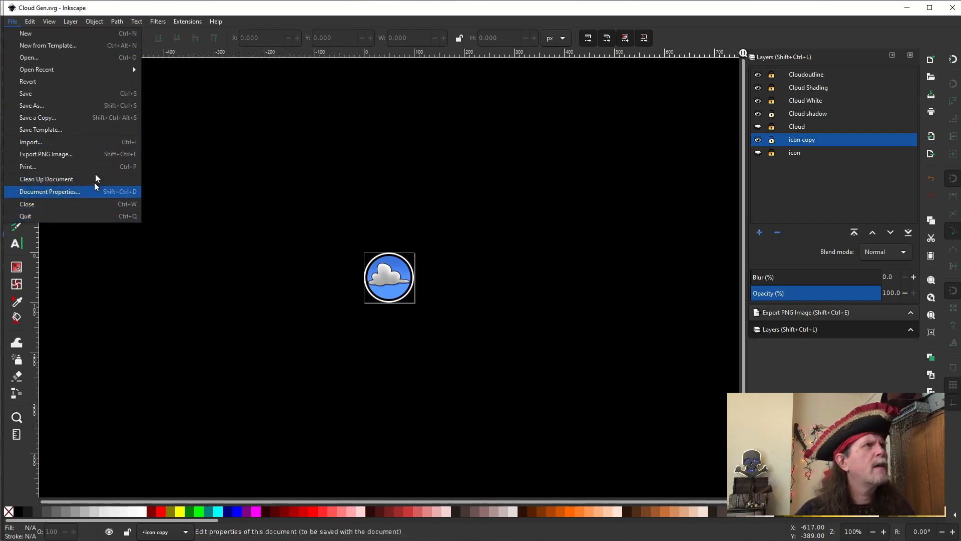
{"action": "left_click", "coordinate": [48, 154]}
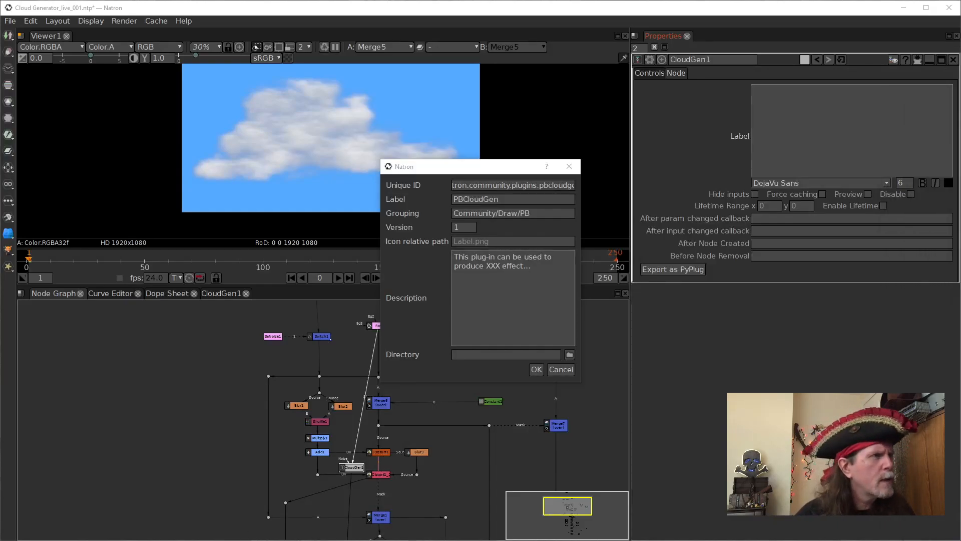
{"action": "mouse_move", "coordinate": [166, 538]}
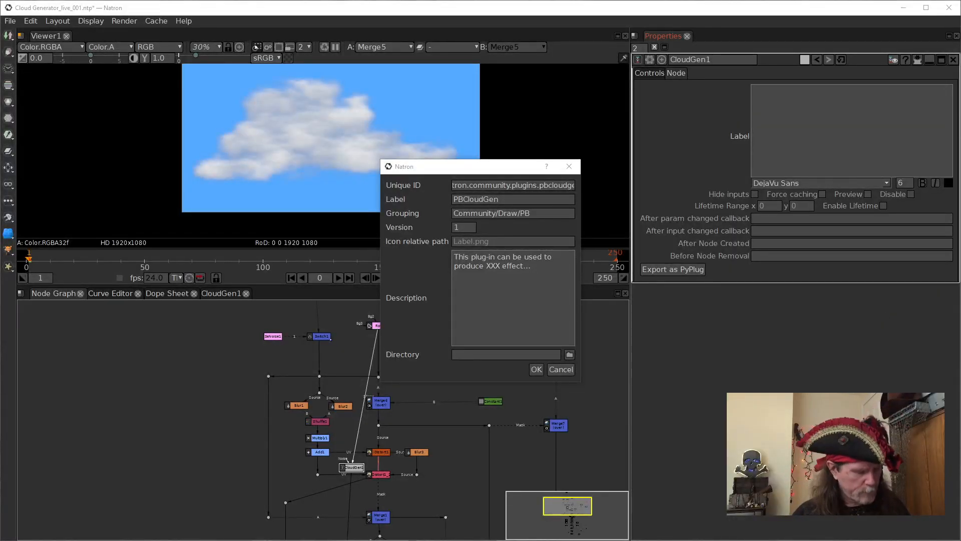
{"action": "key", "text": "ctrl+c"}
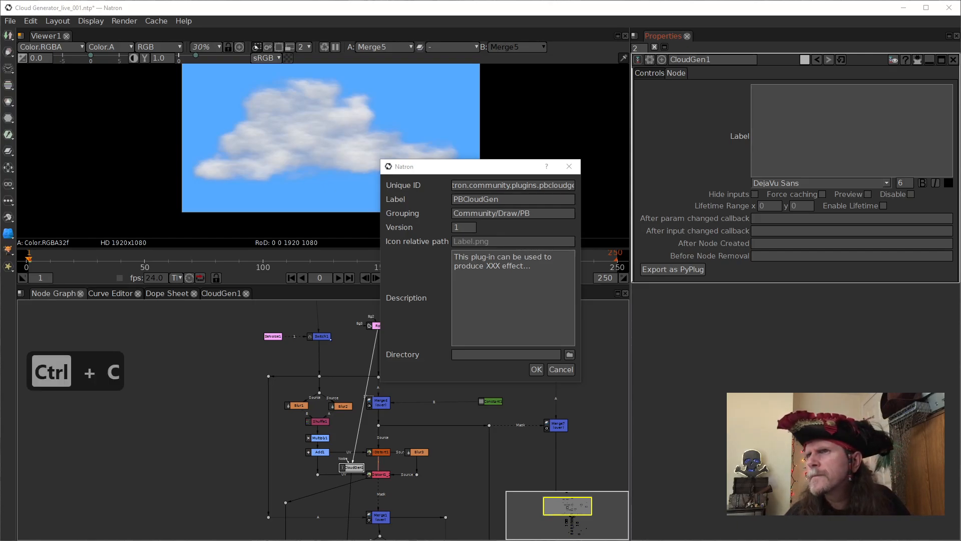
{"action": "key", "text": "ctrl+v"}
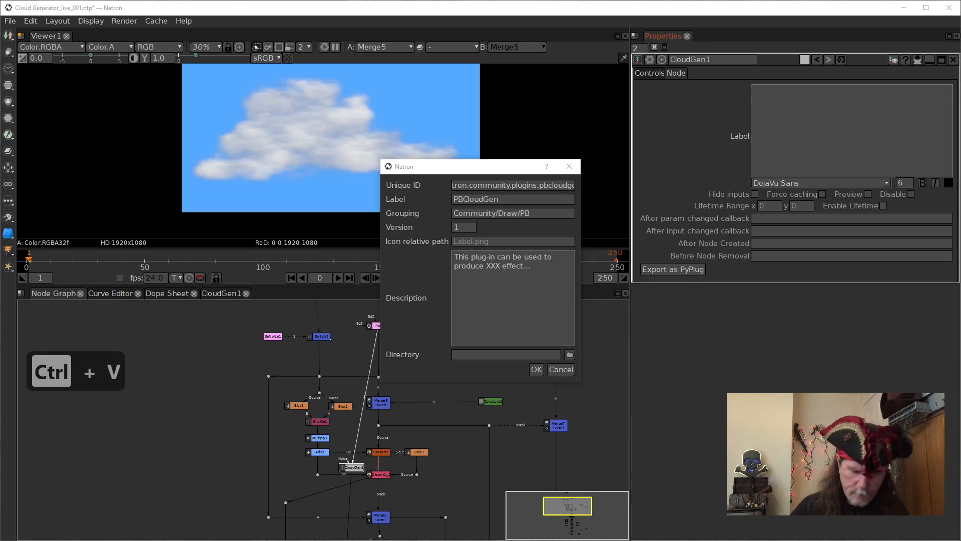
{"action": "key", "text": "backslash"}
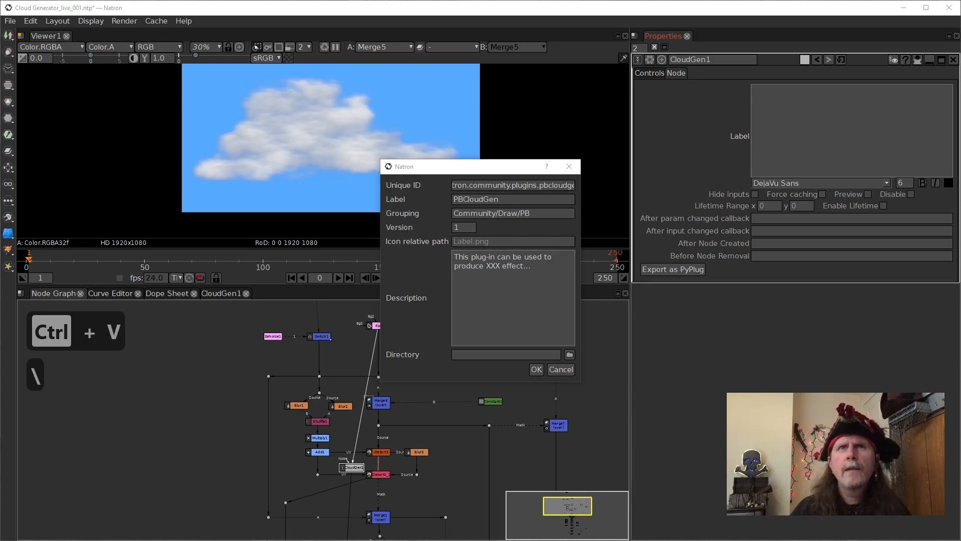
{"action": "type", "text": "Cloud"}
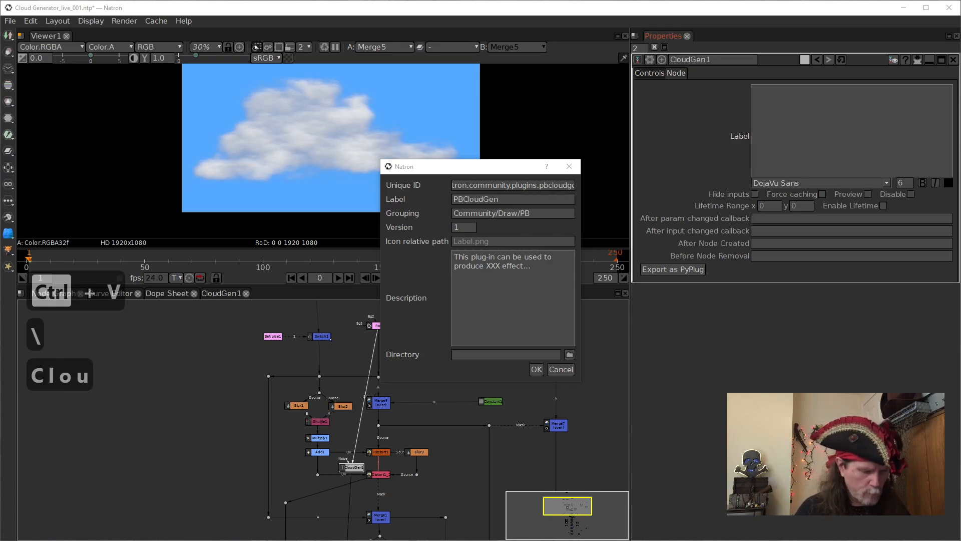
{"action": "type", "text": "Gen."}
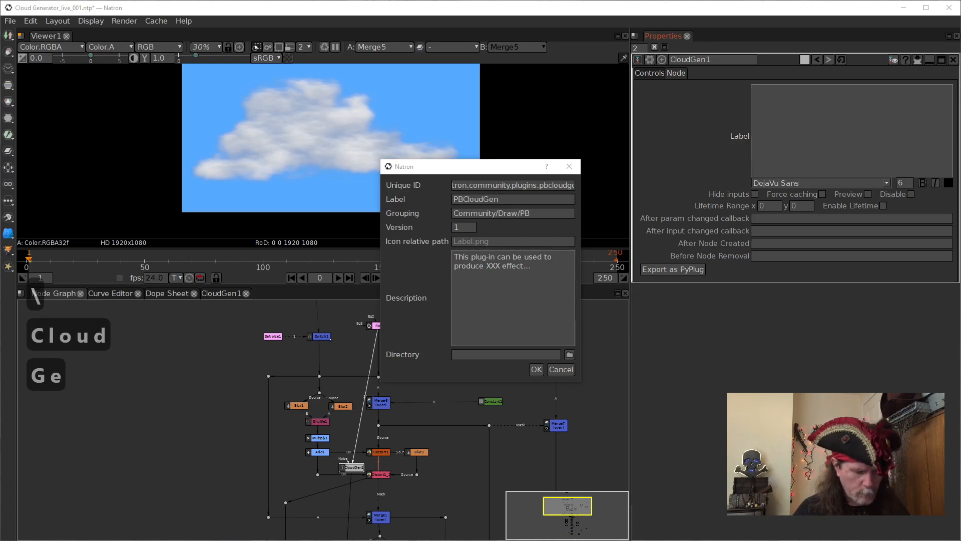
{"action": "type", "text": "png"}
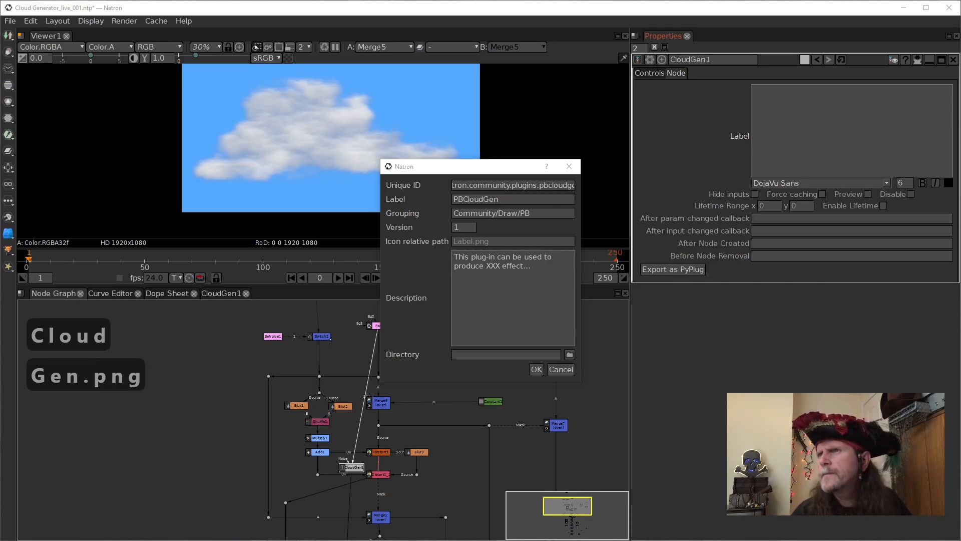
{"action": "left_click_drag", "start_coordinate": [960, 81], "coordinate": [575, 40]}
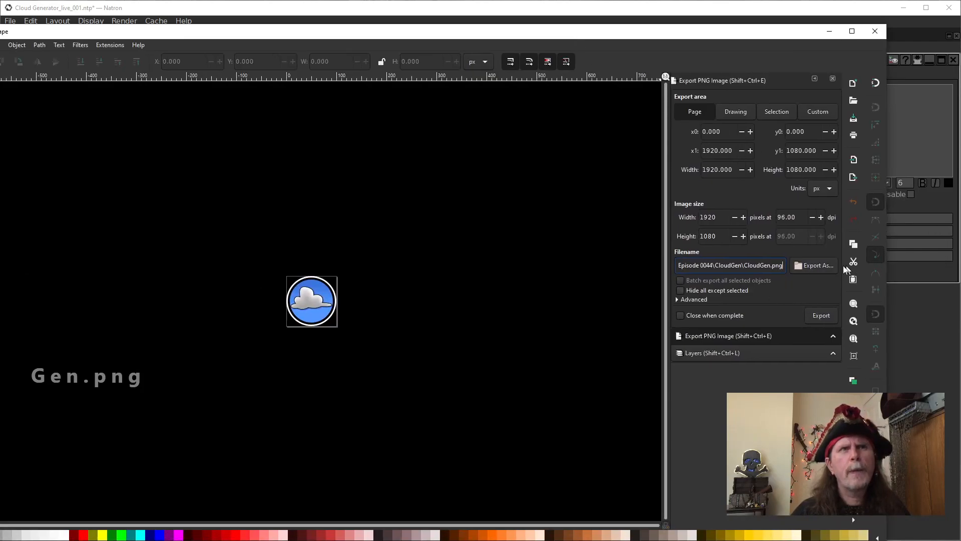
Export the 1920 x 1080 px area as CloudGen.png, start closing Cloud Gen.svg and cancel the closing
{"action": "left_click", "coordinate": [820, 315]}
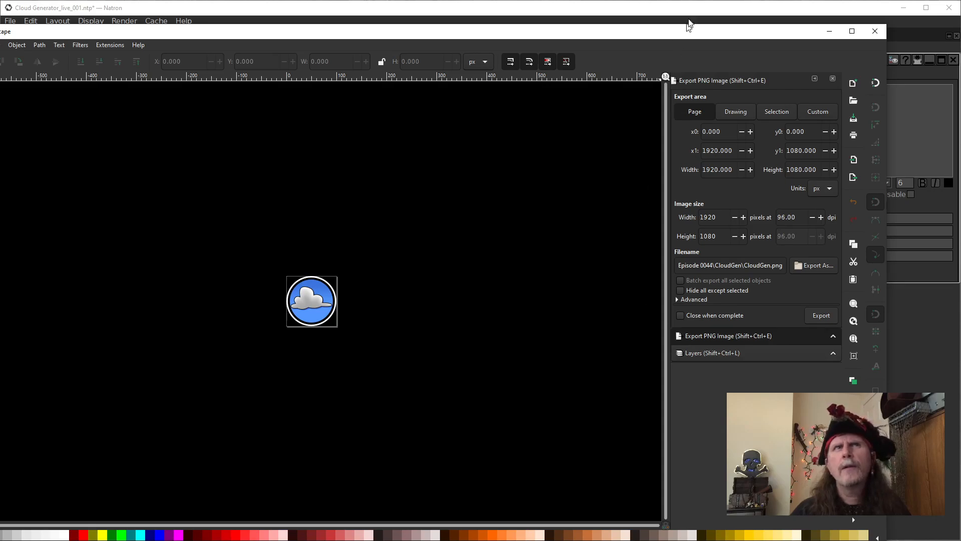
{"action": "left_click", "coordinate": [875, 31]}
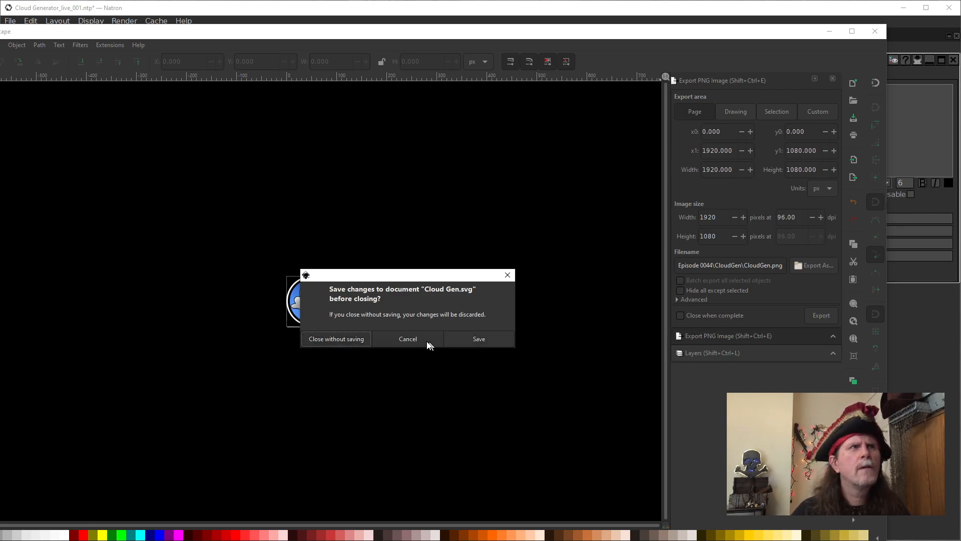
{"action": "left_click", "coordinate": [407, 343]}
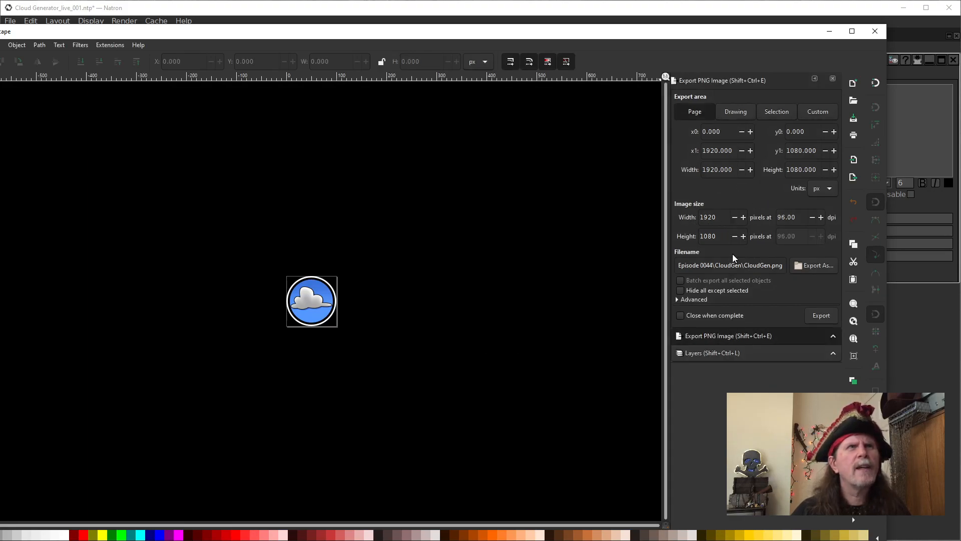
{"action": "left_click_drag", "start_coordinate": [475, 206], "coordinate": [570, 229]}
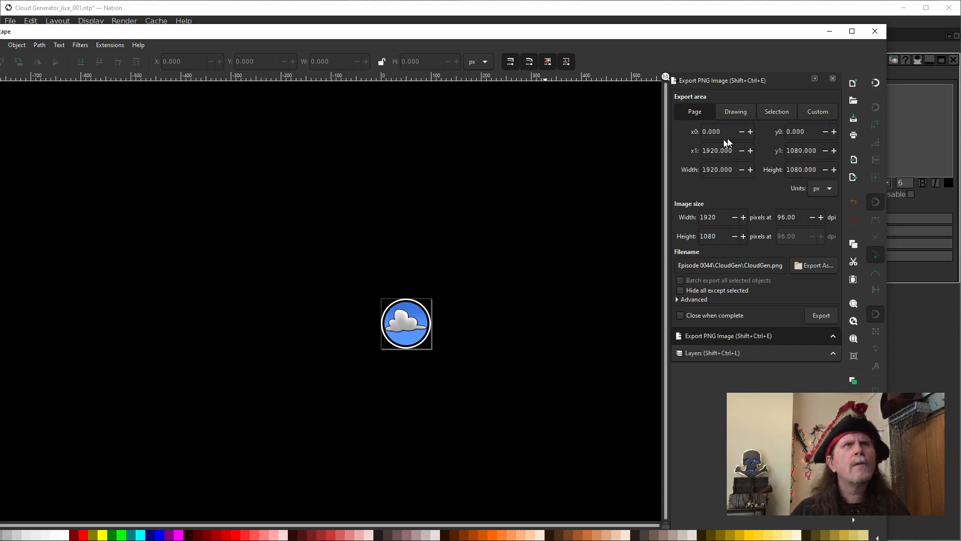
Set the export area to the 100 x 100 px page and export it, replacing the existing CloudGen.png
{"action": "left_click", "coordinate": [697, 113]}
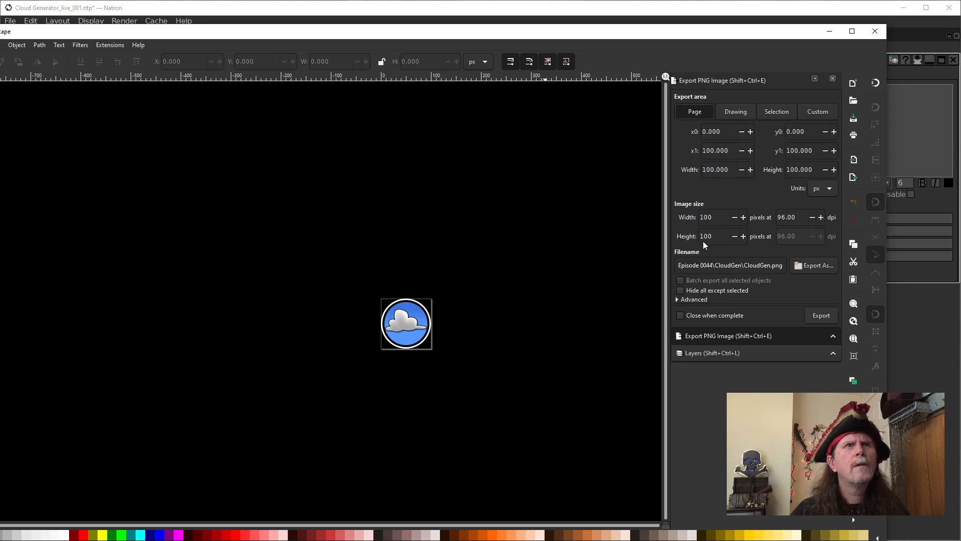
{"action": "left_click", "coordinate": [821, 322]}
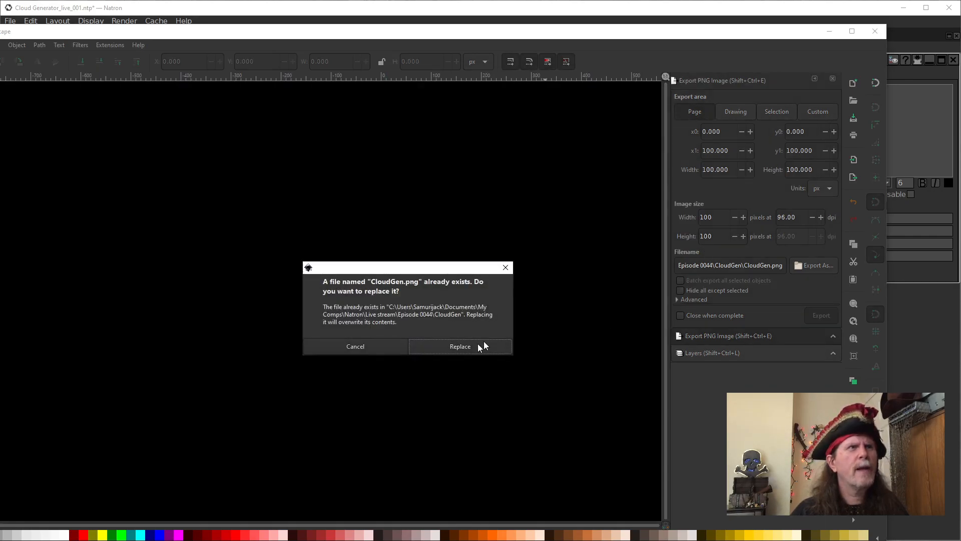
{"action": "left_click", "coordinate": [453, 346]}
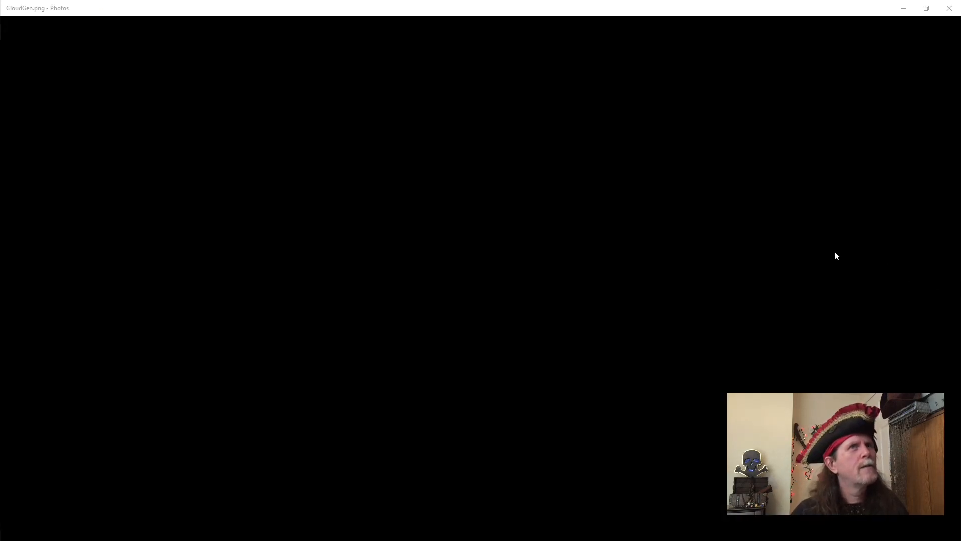
Check the exported CloudGen.png in Photos, close the preview and close Cloud Gen.svg without saving
{"action": "left_click", "coordinate": [943, 15]}
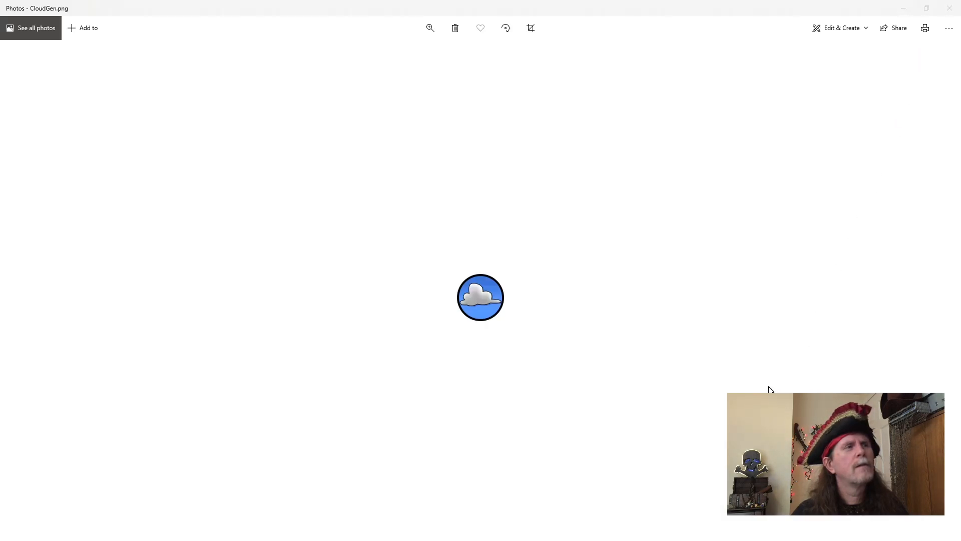
{"action": "left_click", "coordinate": [949, 8]}
{"action": "left_click", "coordinate": [875, 31]}
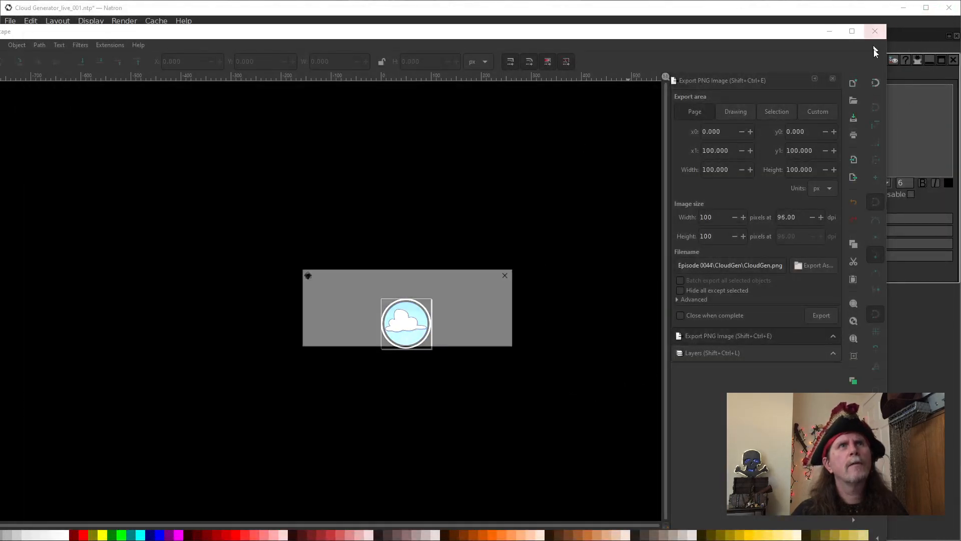
{"action": "left_click", "coordinate": [334, 340]}
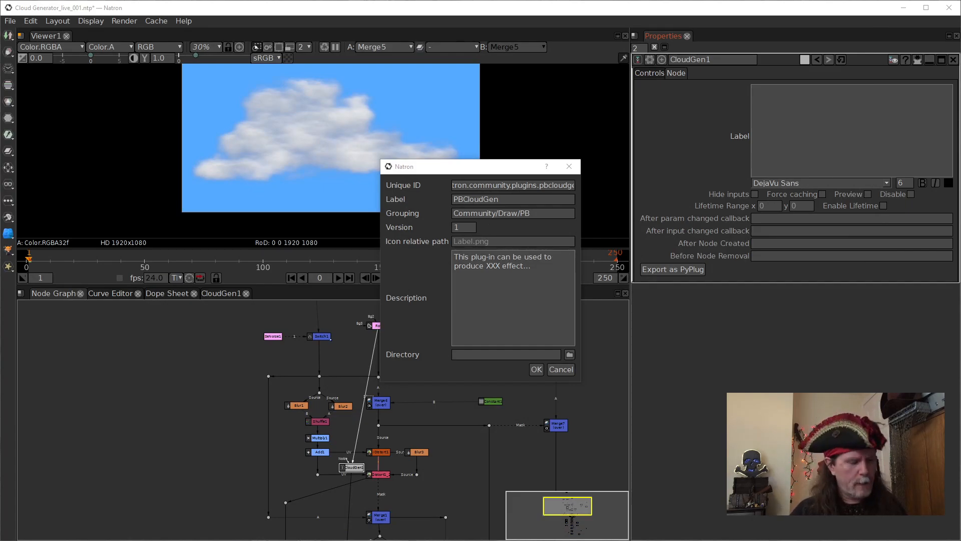
Copy the icon's file name and try to confirm the PyPlug export with CloudGen.png as the directory
{"action": "key", "text": "F2"}
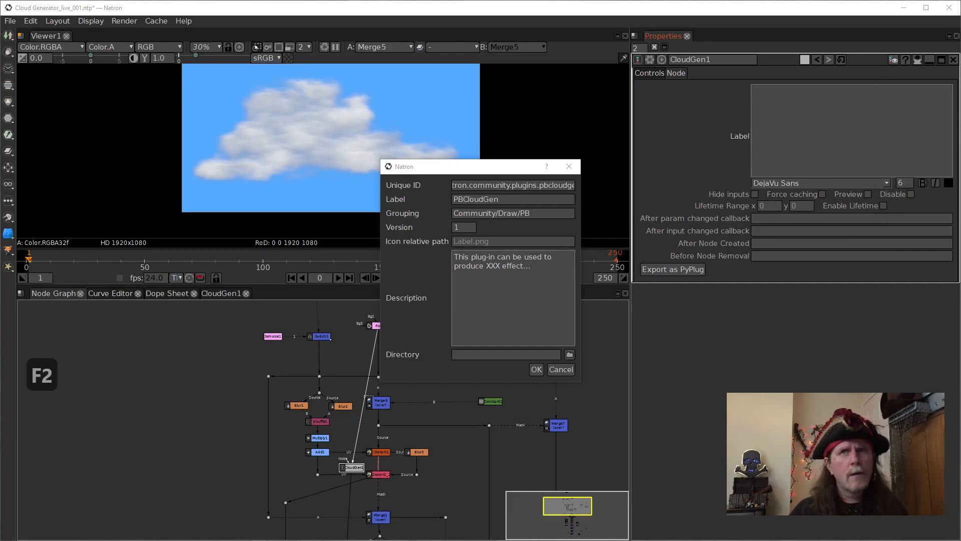
{"action": "key", "text": "ctrl+c"}
{"action": "left_click", "coordinate": [504, 355]}
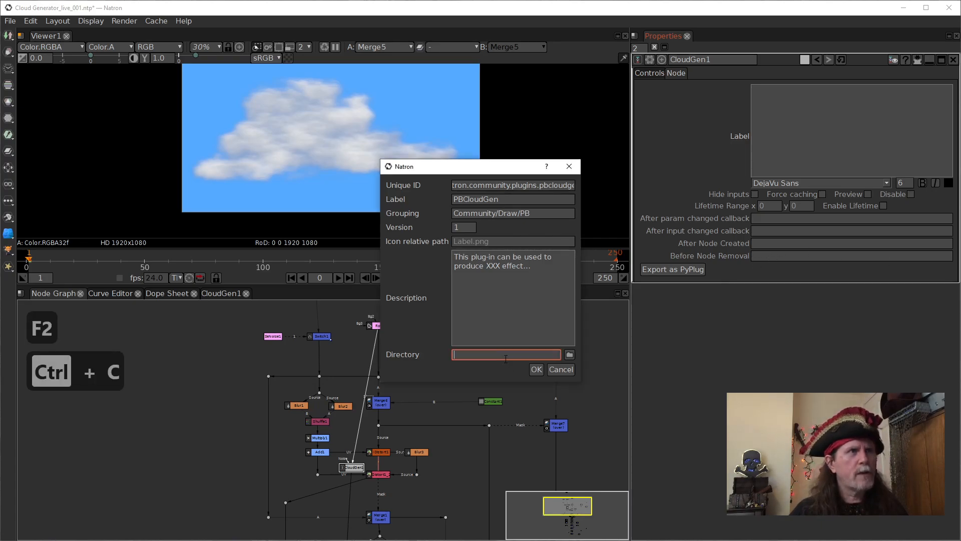
{"action": "key", "text": "ctrl+v"}
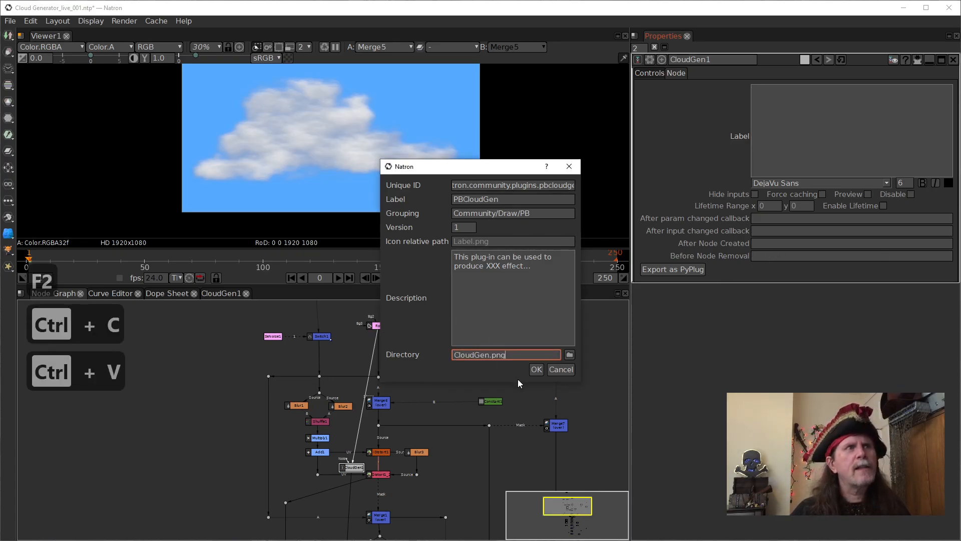
{"action": "left_click", "coordinate": [538, 373]}
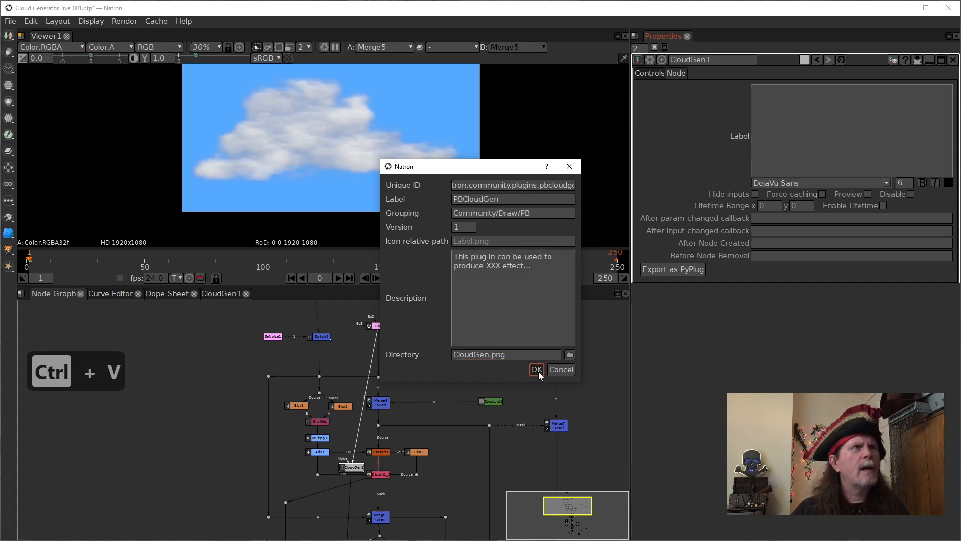
Move CloudGen.png from the directory to the icon relative path and browse to Episode 0044's CloudGen folder for the directory
{"action": "triple_click", "coordinate": [518, 353]}
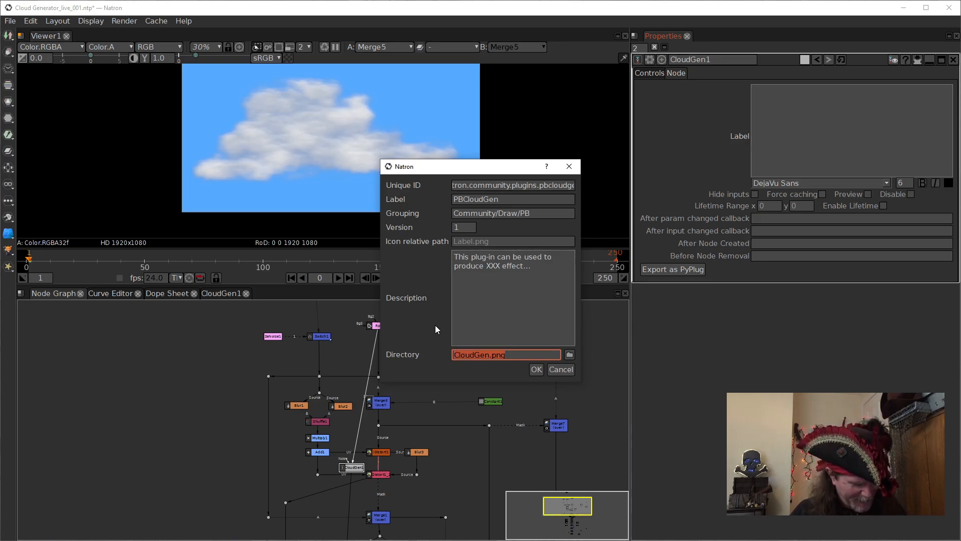
{"action": "key", "text": "ctrl+x"}
{"action": "left_click", "coordinate": [510, 241]}
{"action": "key", "text": "ctrl+v"}
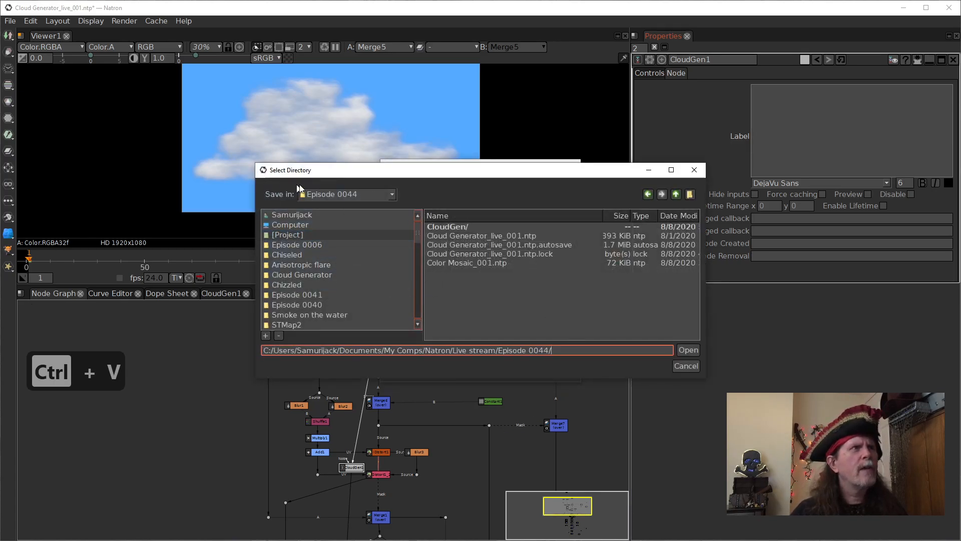
{"action": "double_click", "coordinate": [455, 226]}
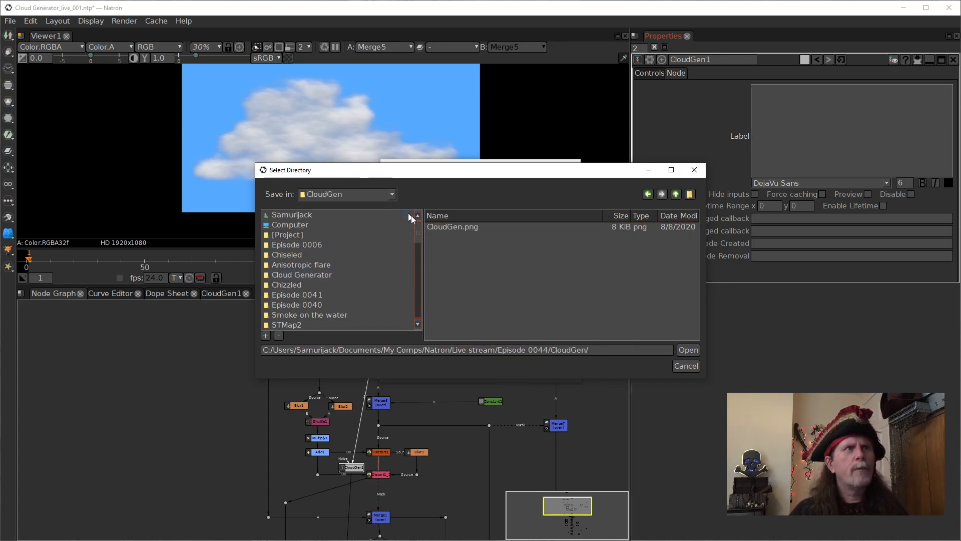
{"action": "left_click", "coordinate": [625, 349]}
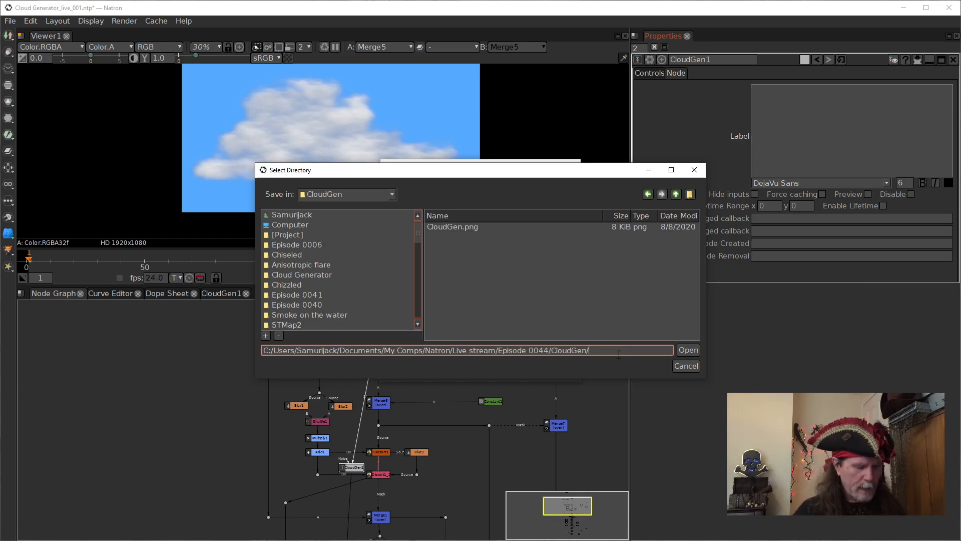
{"action": "type", "text": "PB"}
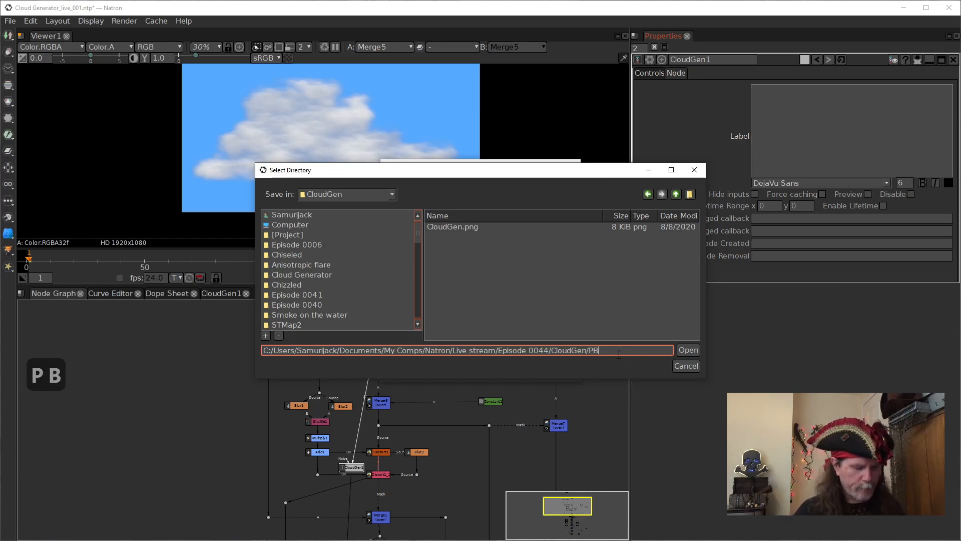
{"action": "type", "text": "Cloud"}
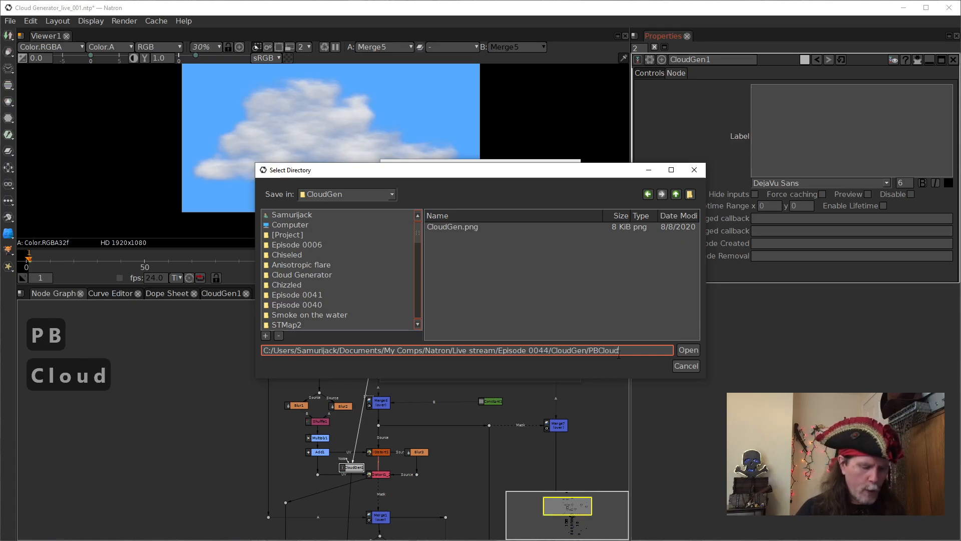
{"action": "type", "text": "Gen"}
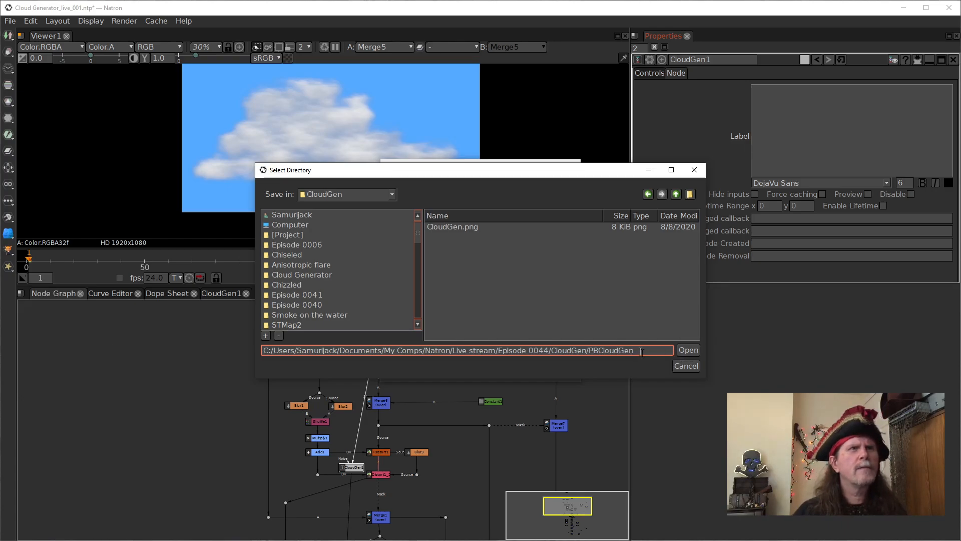
{"action": "left_click_drag", "start_coordinate": [646, 353], "coordinate": [590, 351]}
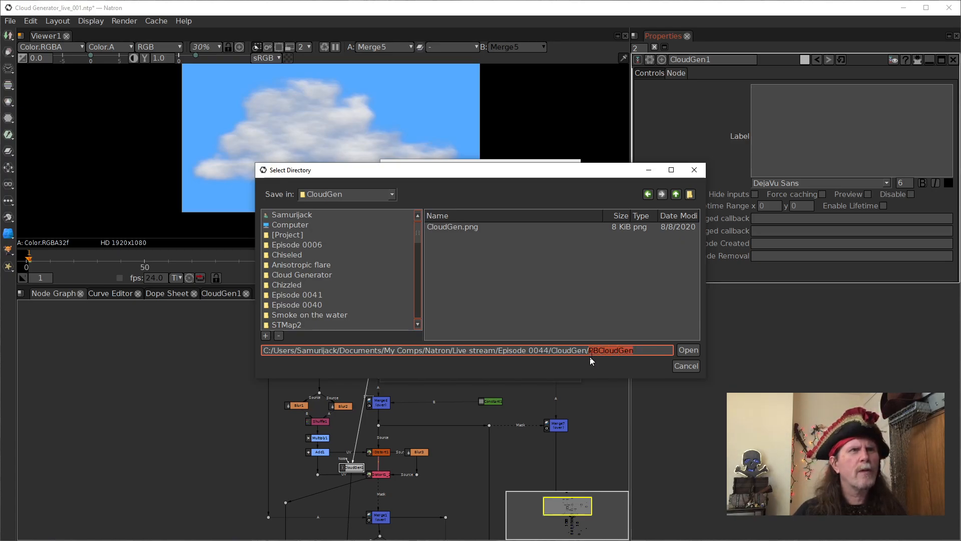
{"action": "key", "text": "Delete"}
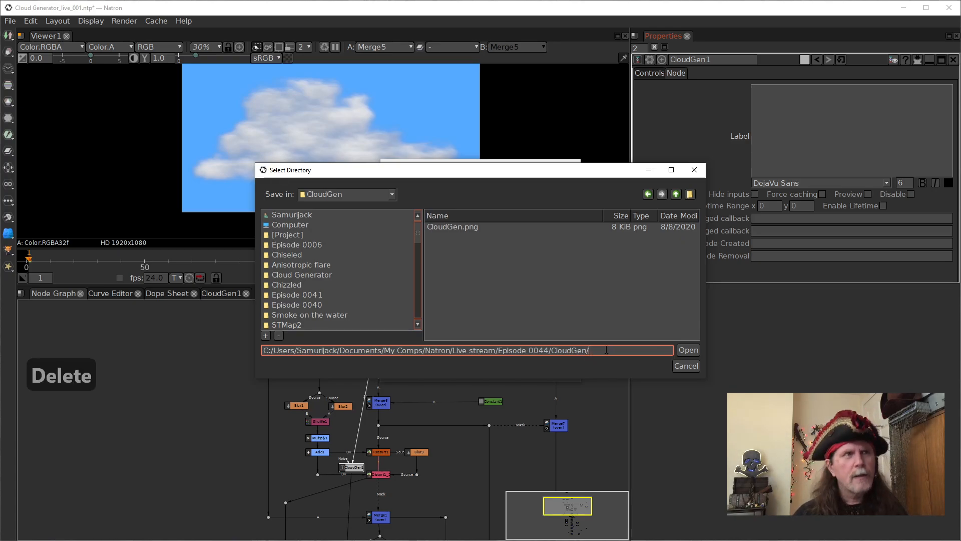
Accept the CloudGen folder as directory and replace the placeholder description with "This Plugin is use to generate Clouds from a"
{"action": "left_click", "coordinate": [682, 352]}
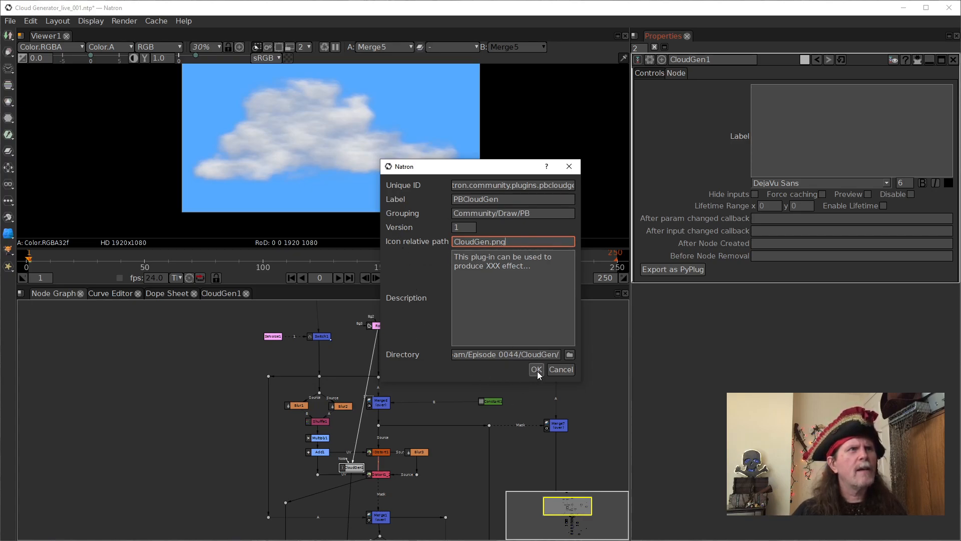
{"action": "left_click_drag", "start_coordinate": [582, 305], "coordinate": [727, 327]}
{"action": "left_click", "coordinate": [543, 270]}
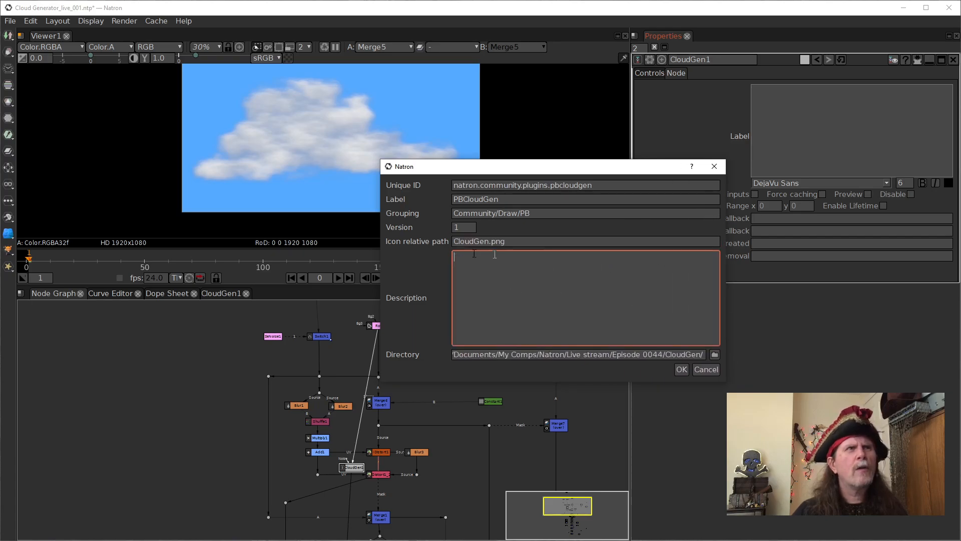
{"action": "type", "text": "Thi"}
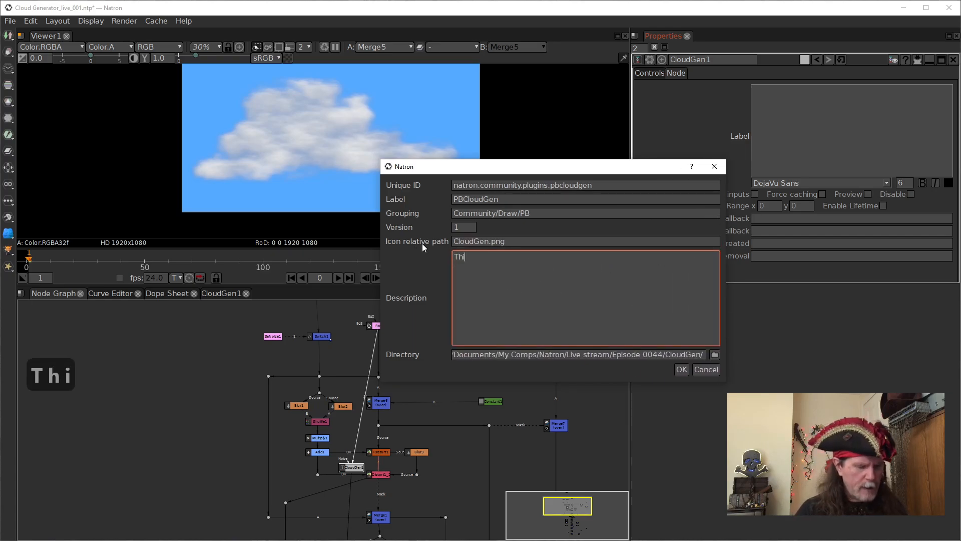
{"action": "type", "text": "s Plug"}
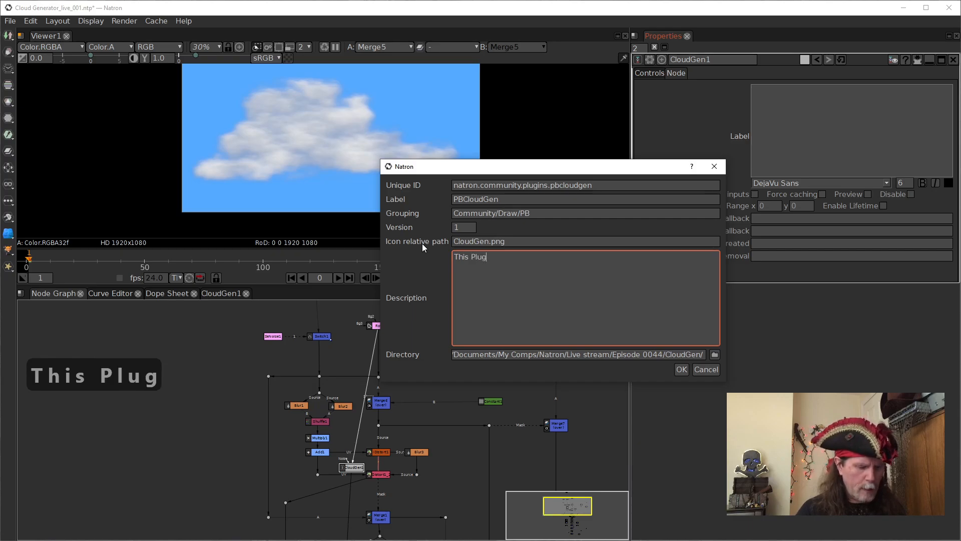
{"action": "type", "text": "in is use to g"}
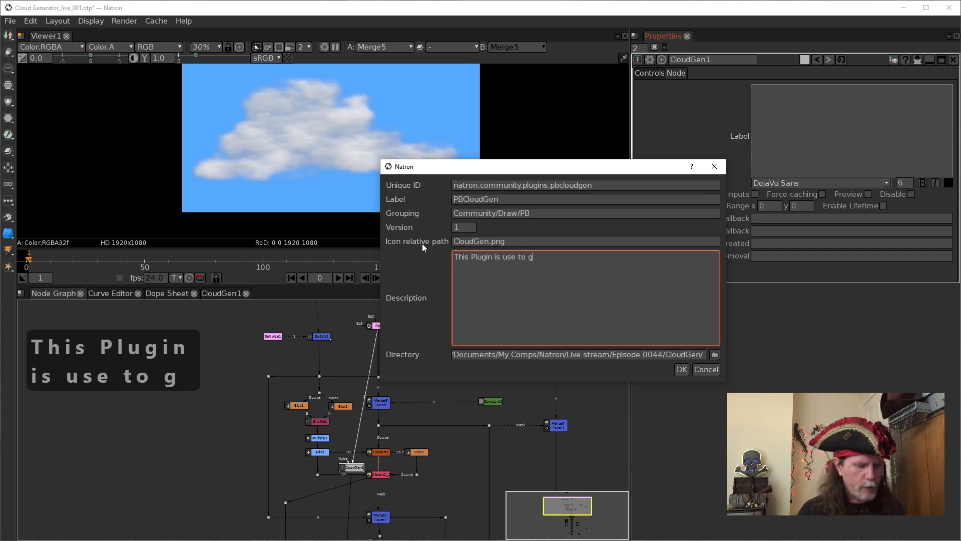
{"action": "type", "text": "enera"}
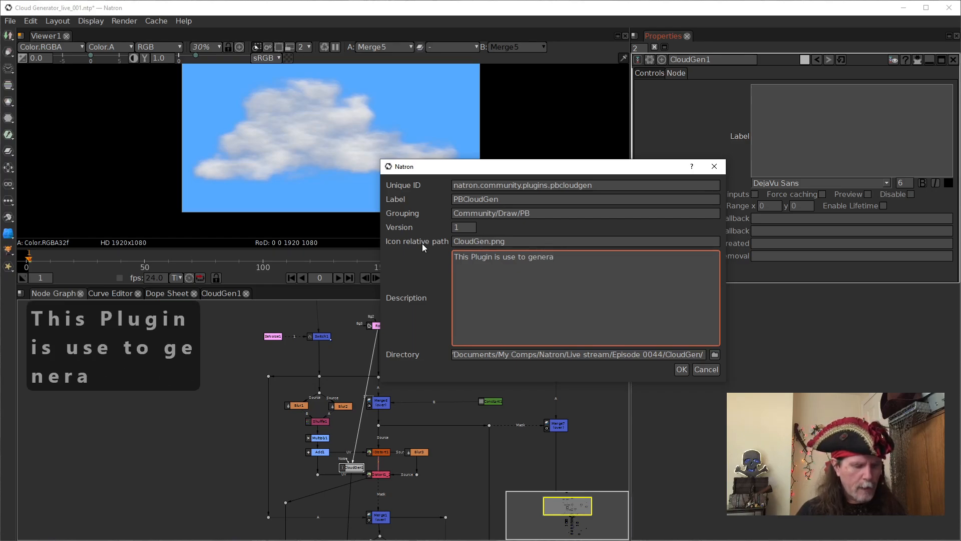
{"action": "type", "text": "te Clouds"}
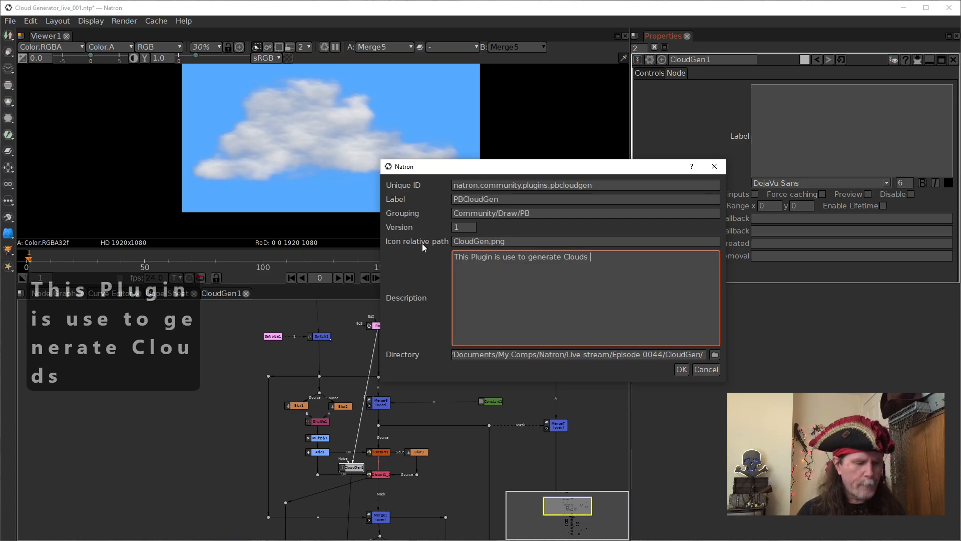
{"action": "type", "text": " from a"}
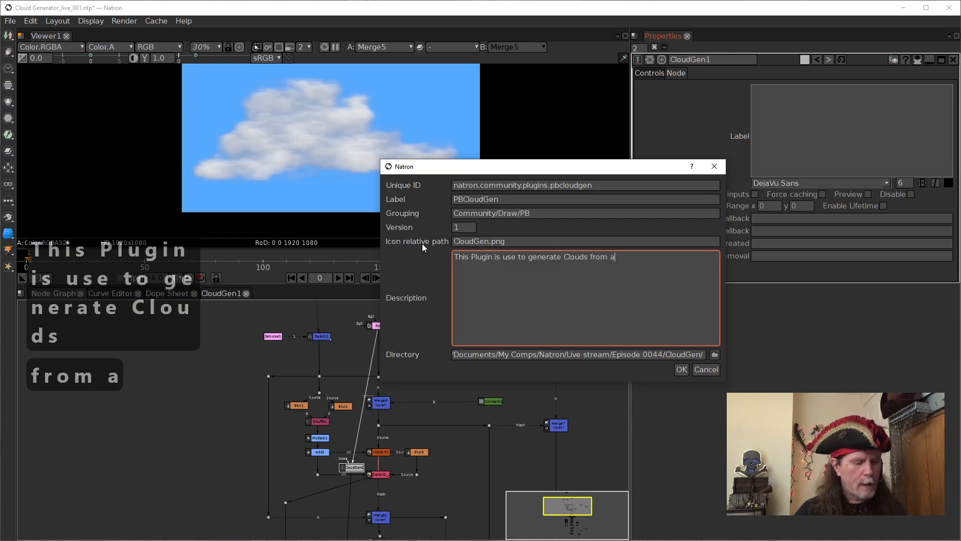
{"action": "type", "text": " user de"}
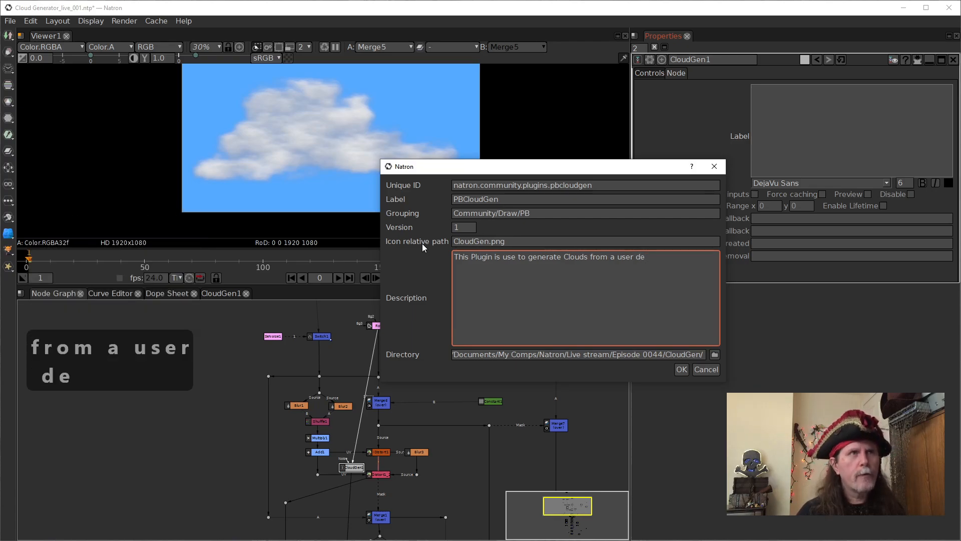
{"action": "key", "text": "BackSpace"}
{"action": "key", "text": "BackSpace"}
{"action": "key", "text": "BackSpace"}
{"action": "key", "text": "BackSpace"}
{"action": "key", "text": "BackSpace"}
{"action": "key", "text": "BackSpace"}
{"action": "key", "text": "BackSpace"}
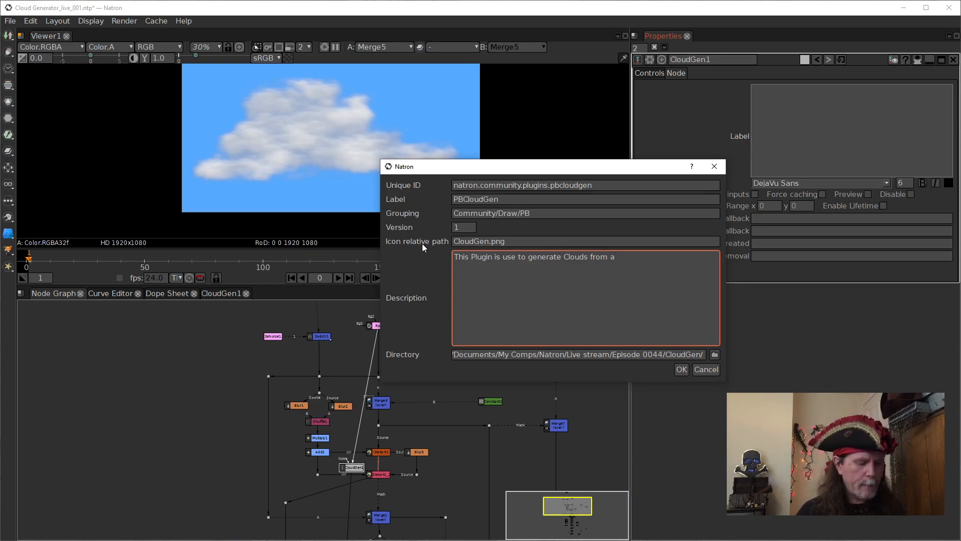
Complete the description with "alpha base source such as a roto node. Make sure to enable all channels on the roto node first."
{"action": "type", "text": "alpha "}
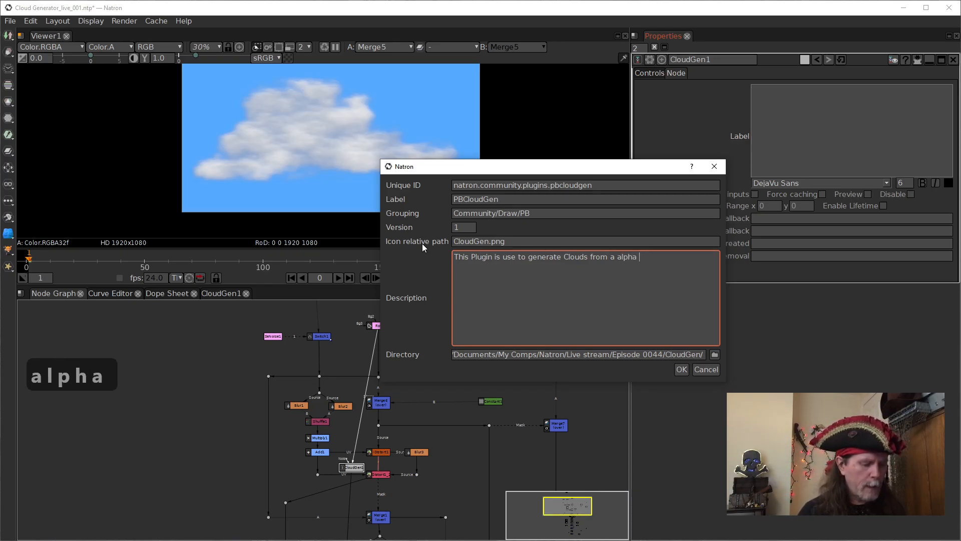
{"action": "type", "text": "base source such as a roto"}
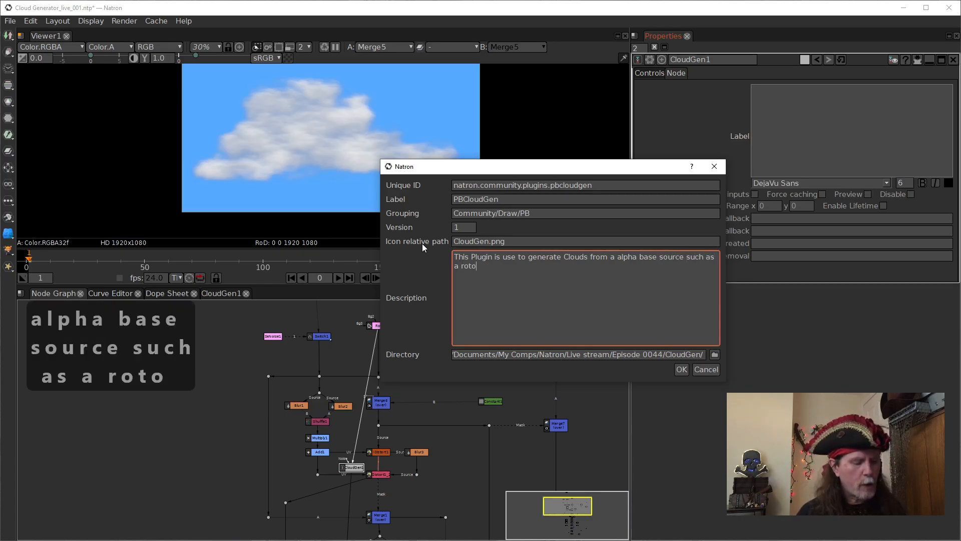
{"action": "type", "text": " node."}
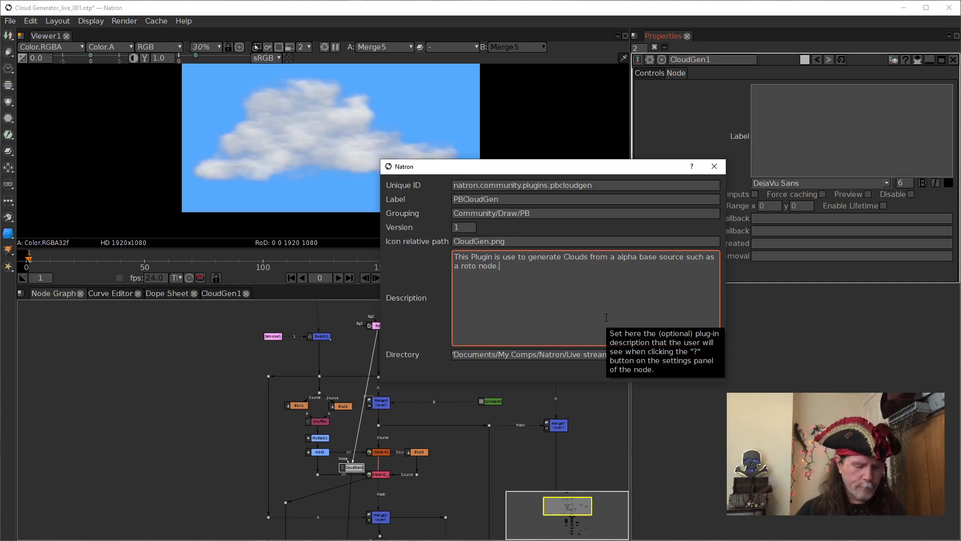
{"action": "type", "text": "Make "}
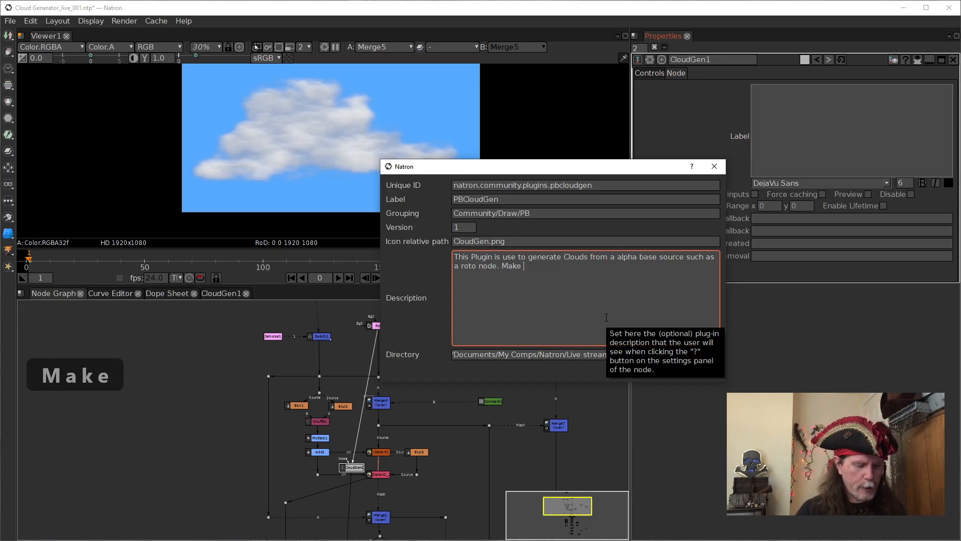
{"action": "type", "text": "sure t"}
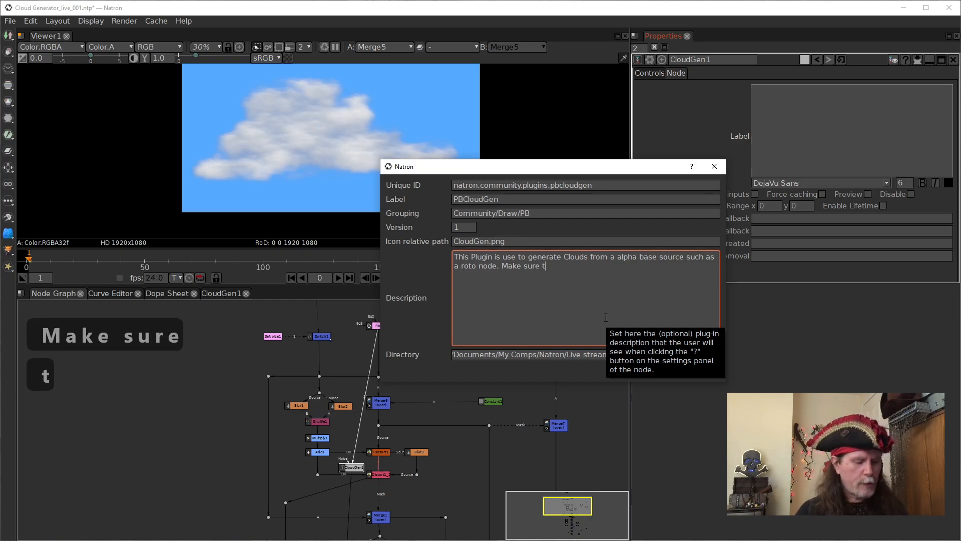
{"action": "type", "text": "o enable"}
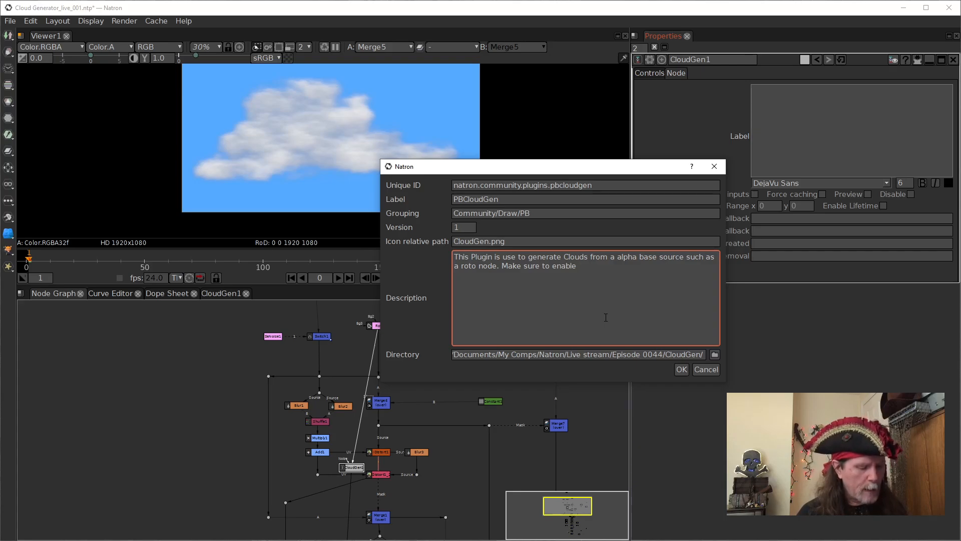
{"action": "type", "text": "all channe"}
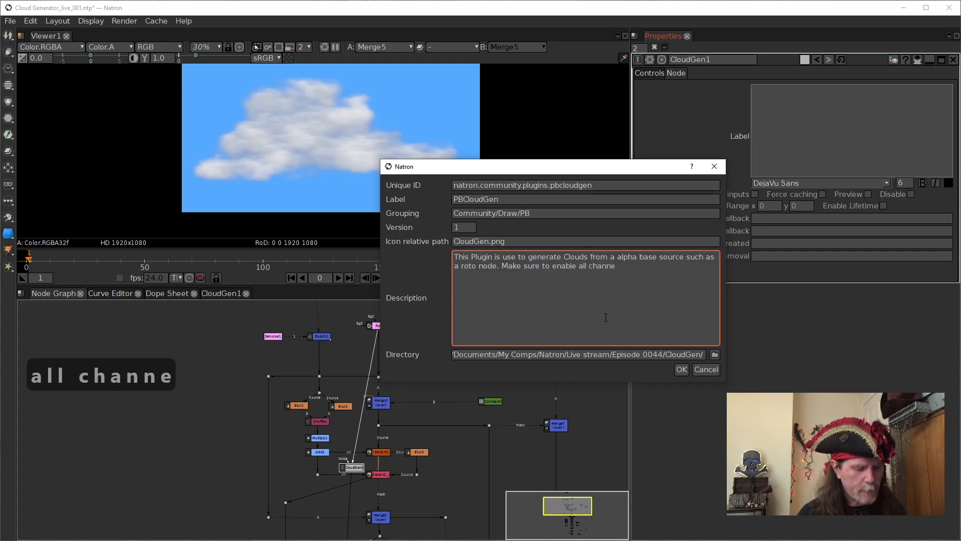
{"action": "type", "text": "ls on the roto nod"}
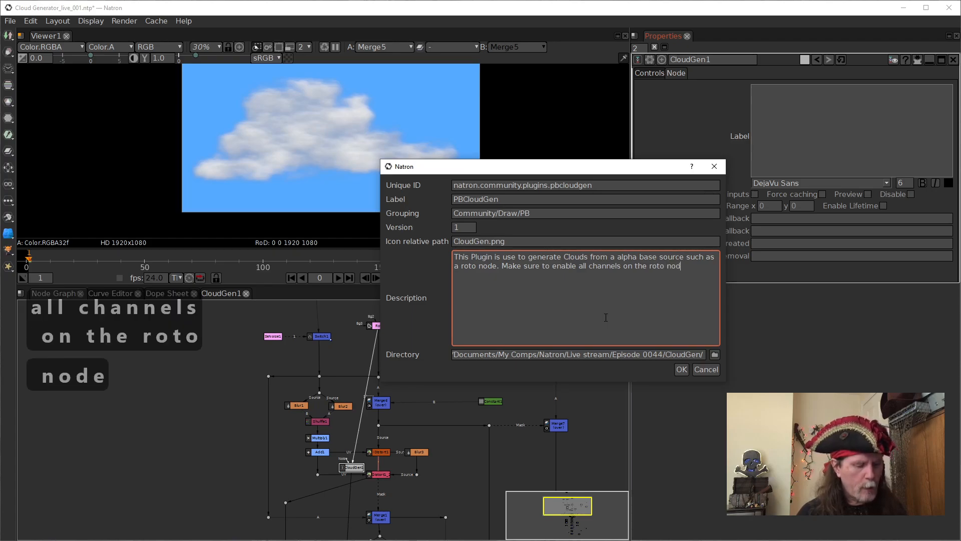
{"action": "type", "text": "e first"}
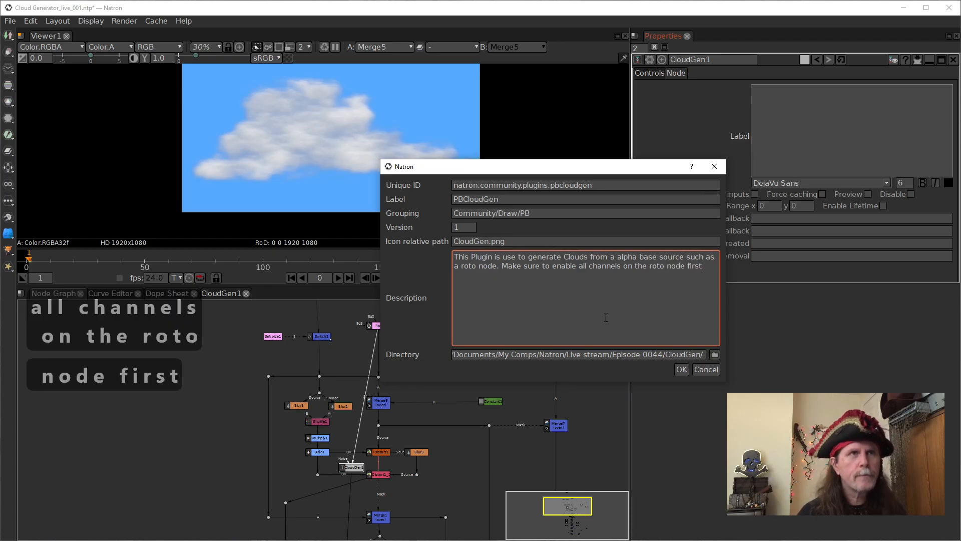
{"action": "type", "text": "."}
Confirm the PyPlug export and add the Episode 0044/CloudGen directory to the group plug-in search path
{"action": "left_click", "coordinate": [681, 370]}
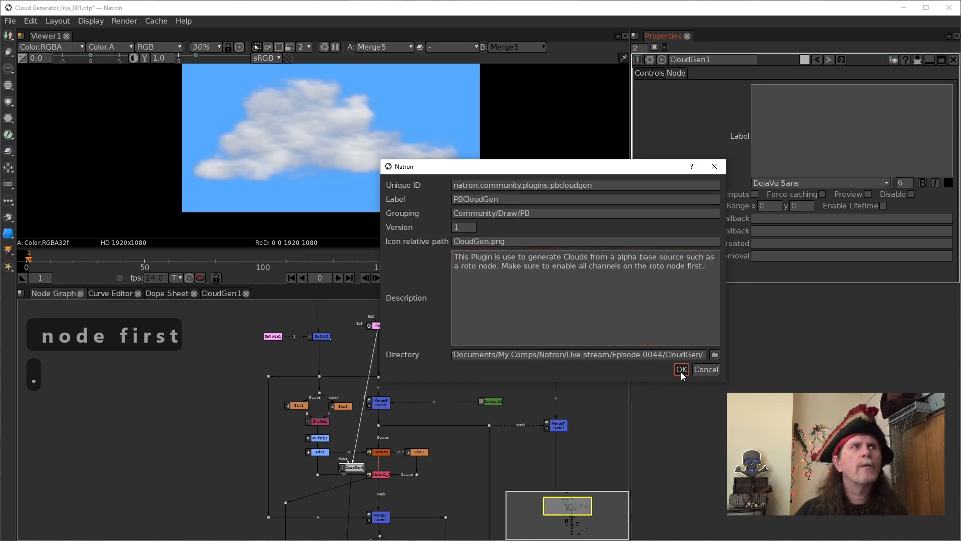
{"action": "left_click", "coordinate": [681, 371]}
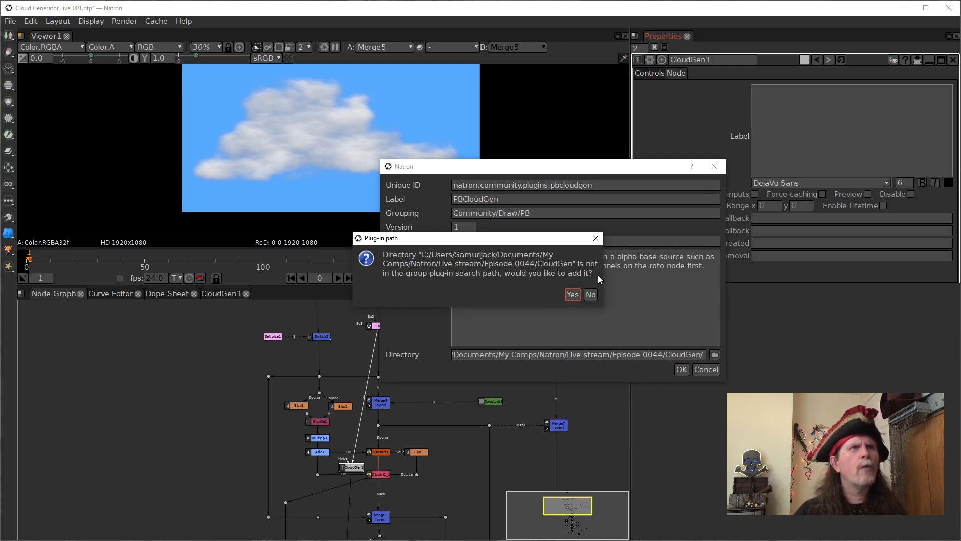
{"action": "left_click", "coordinate": [572, 294]}
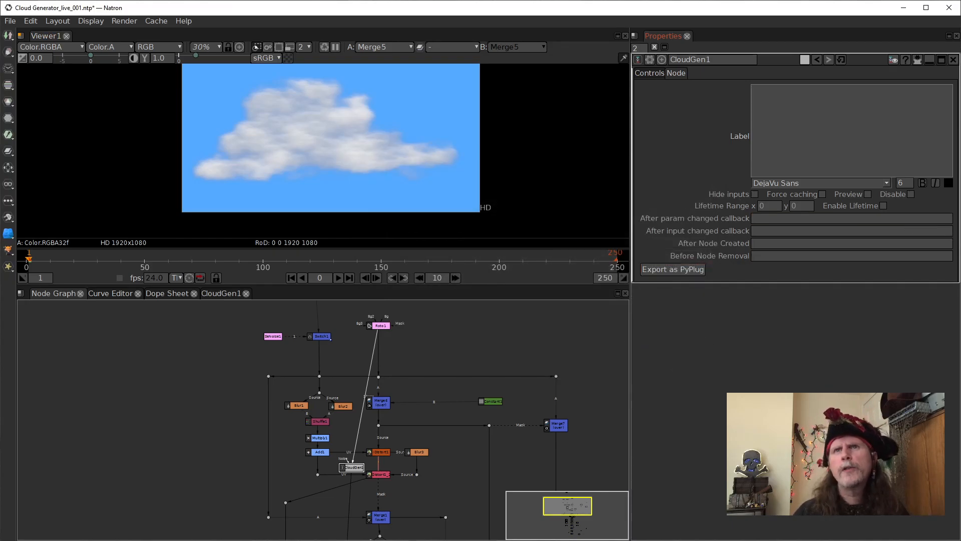
Save the cloud project as a new project version and close both Natron windows, discarding the changes to Untitled.ntp
{"action": "left_click", "coordinate": [10, 21]}
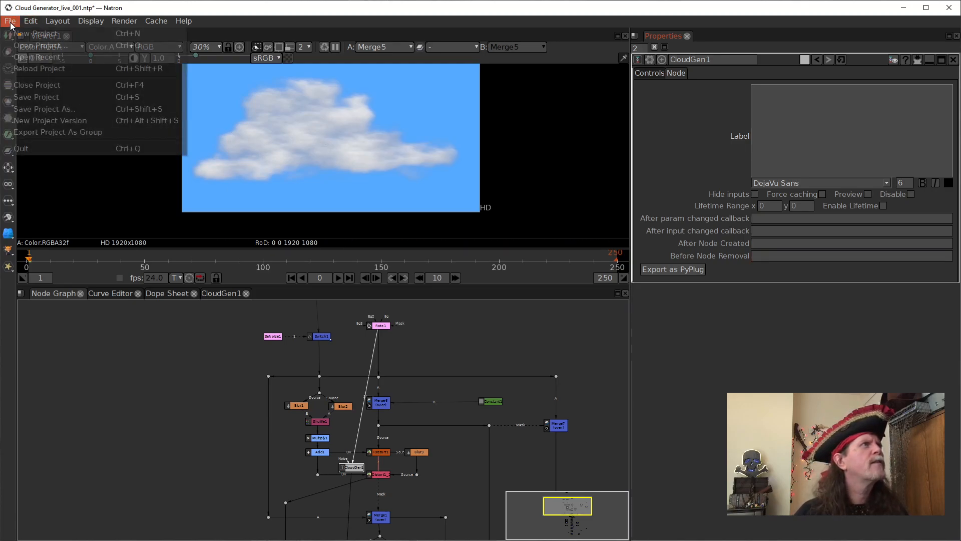
{"action": "left_click", "coordinate": [46, 121]}
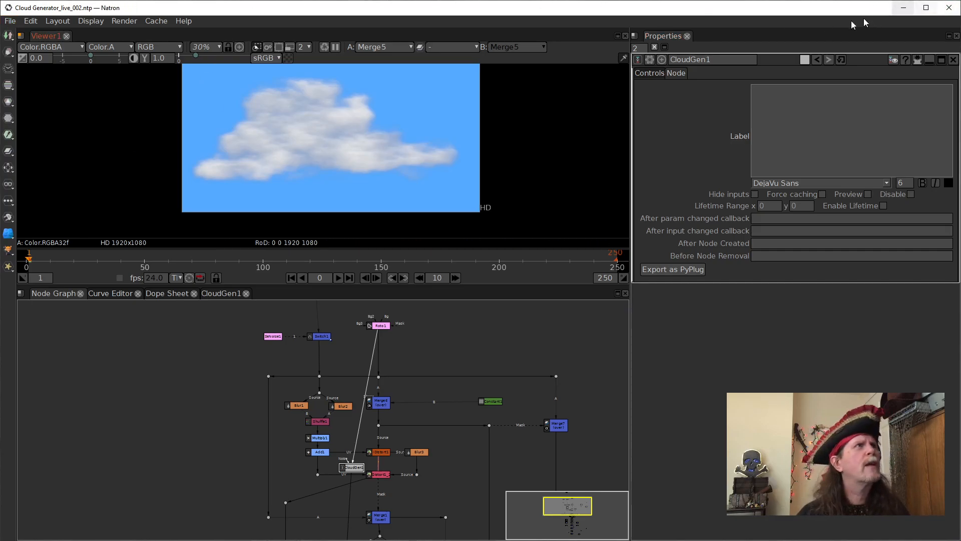
{"action": "left_click", "coordinate": [948, 7]}
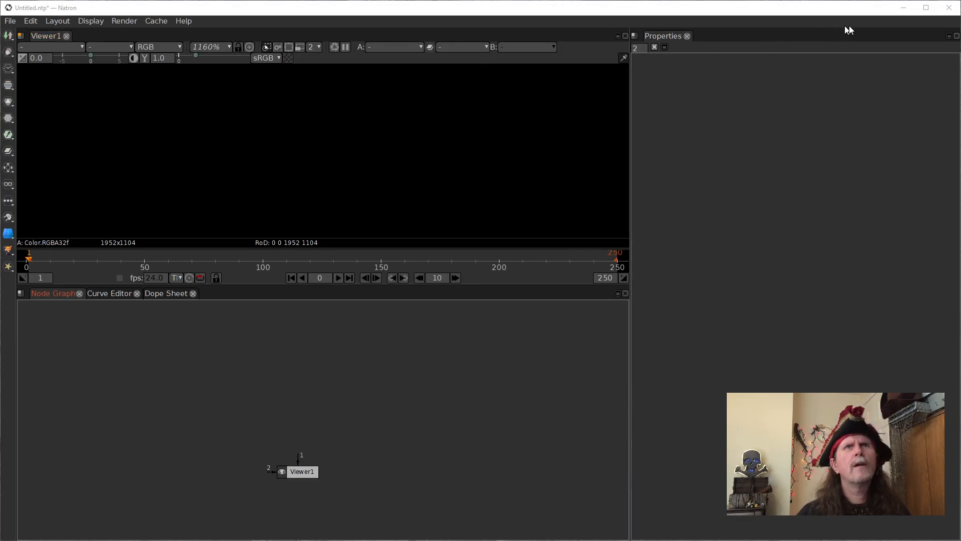
{"action": "left_click", "coordinate": [949, 8]}
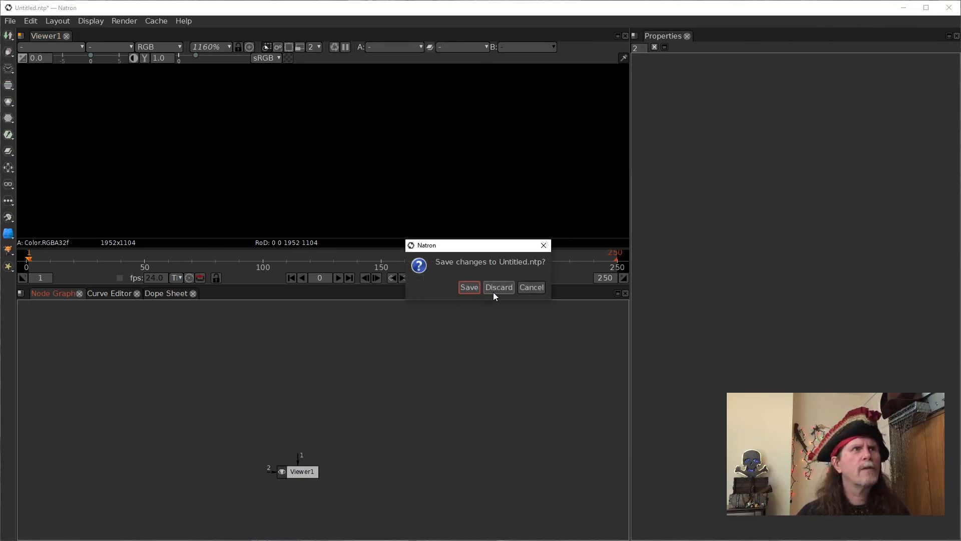
{"action": "left_click", "coordinate": [493, 288]}
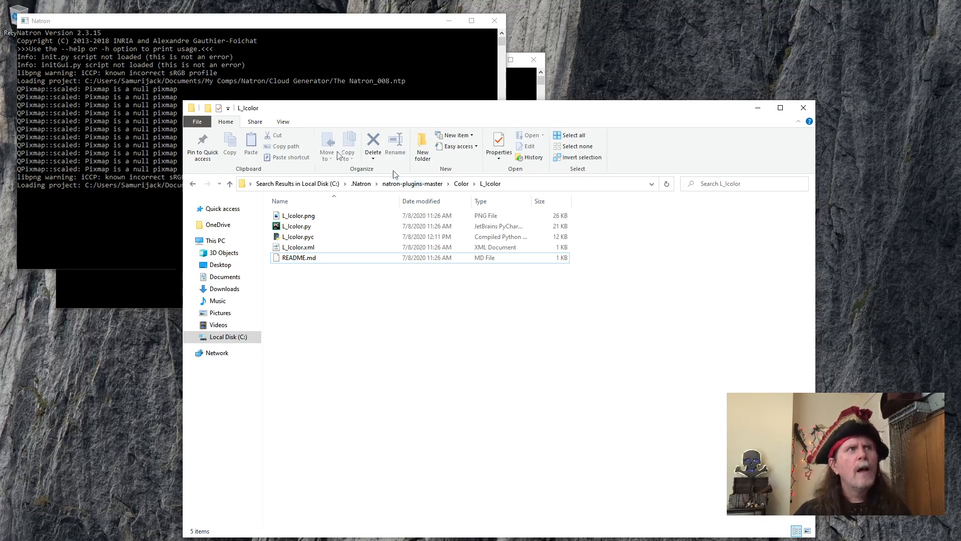
Create a folder named PB inside the Draw folder of natron-plugins-master
{"action": "left_click", "coordinate": [412, 184]}
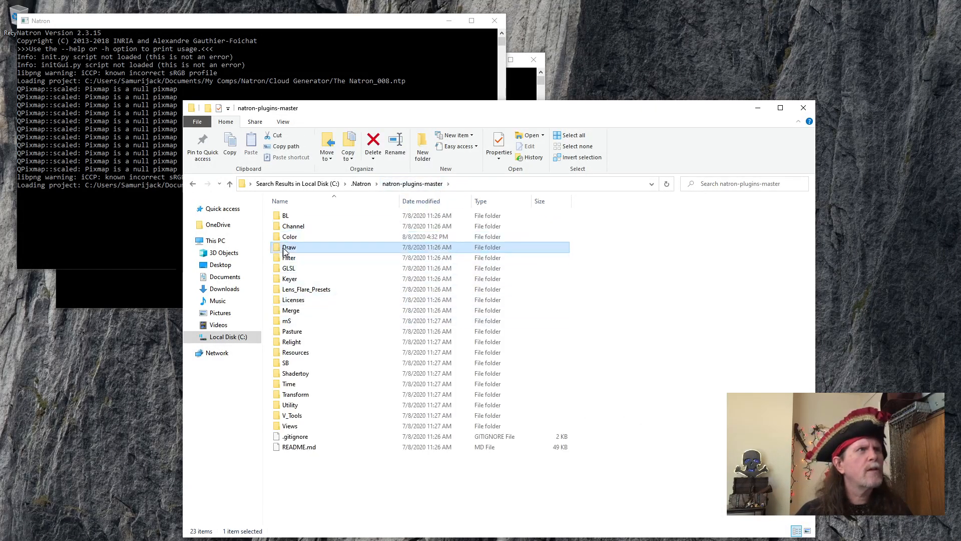
{"action": "double_click", "coordinate": [288, 247]}
{"action": "right_click", "coordinate": [300, 307]}
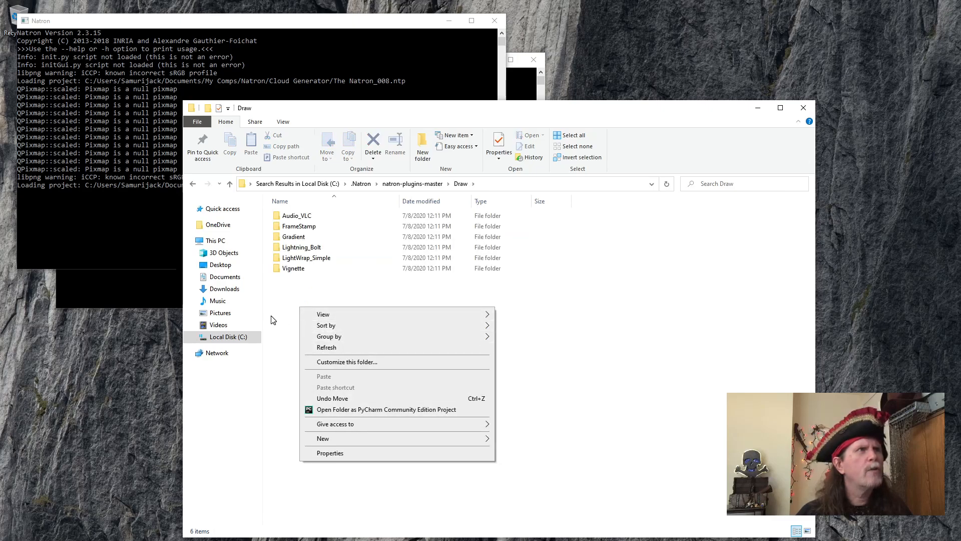
{"action": "mouse_move", "coordinate": [338, 439]}
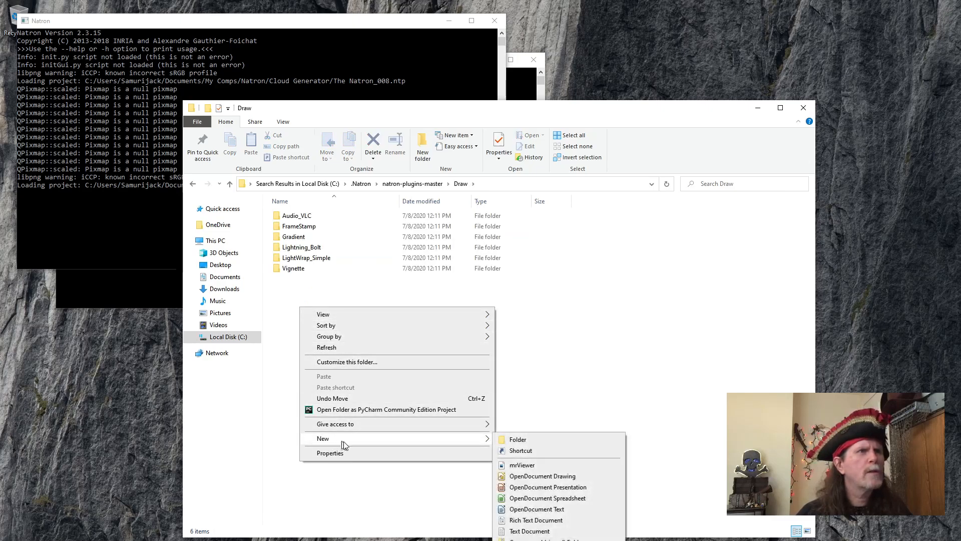
{"action": "left_click", "coordinate": [553, 440]}
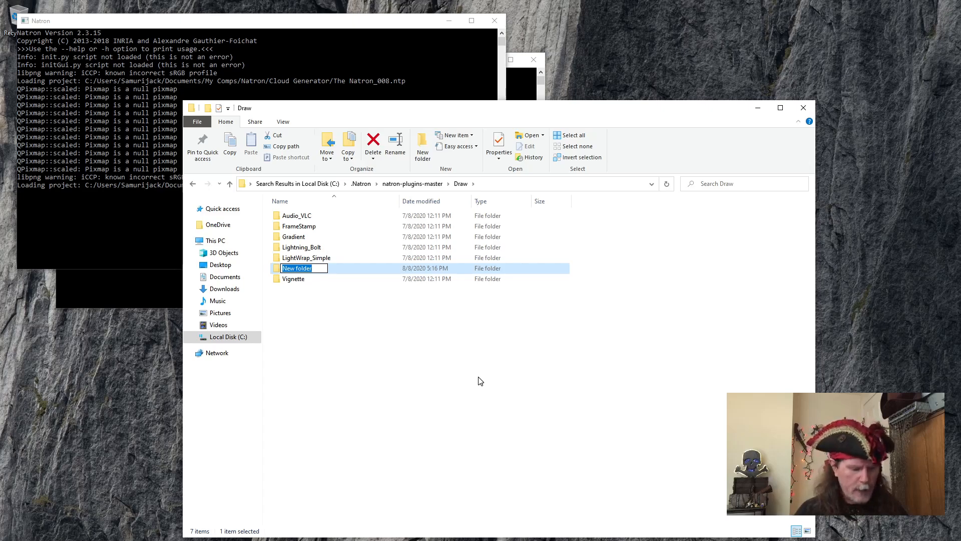
{"action": "type", "text": "PB"}
{"action": "key", "text": "Return"}
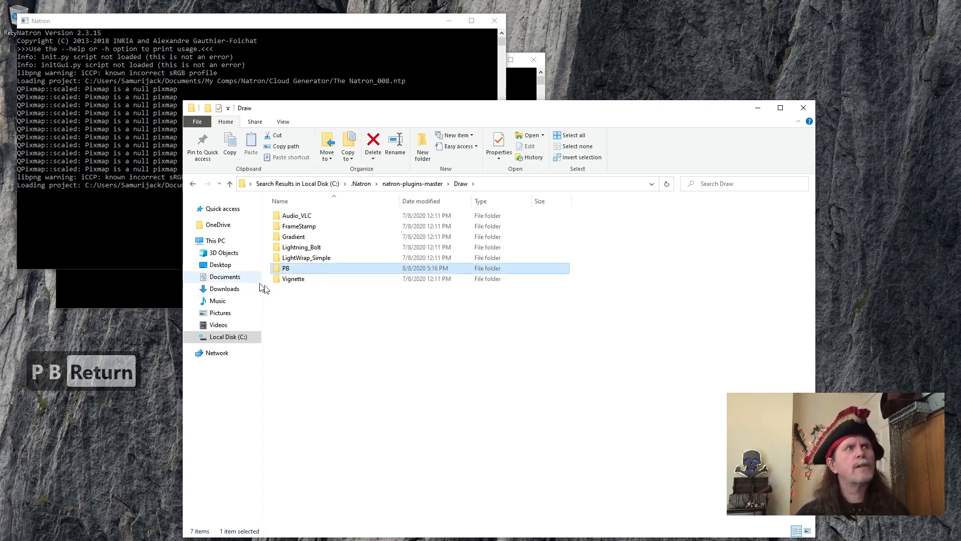
Place the CloudGen plug-in folder inside the PB folder and start Natron again
{"action": "double_click", "coordinate": [294, 269]}
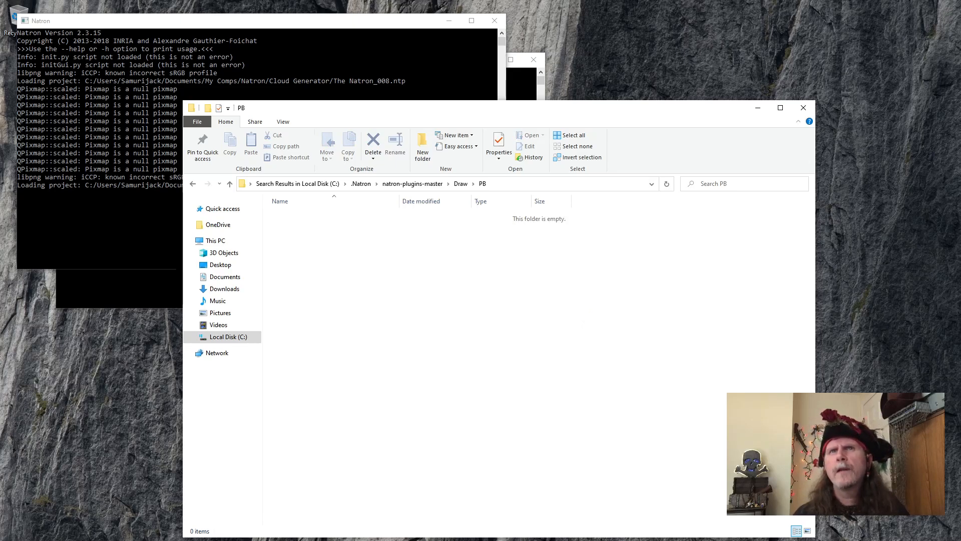
{"action": "left_click_drag", "start_coordinate": [960, 221], "coordinate": [408, 318]}
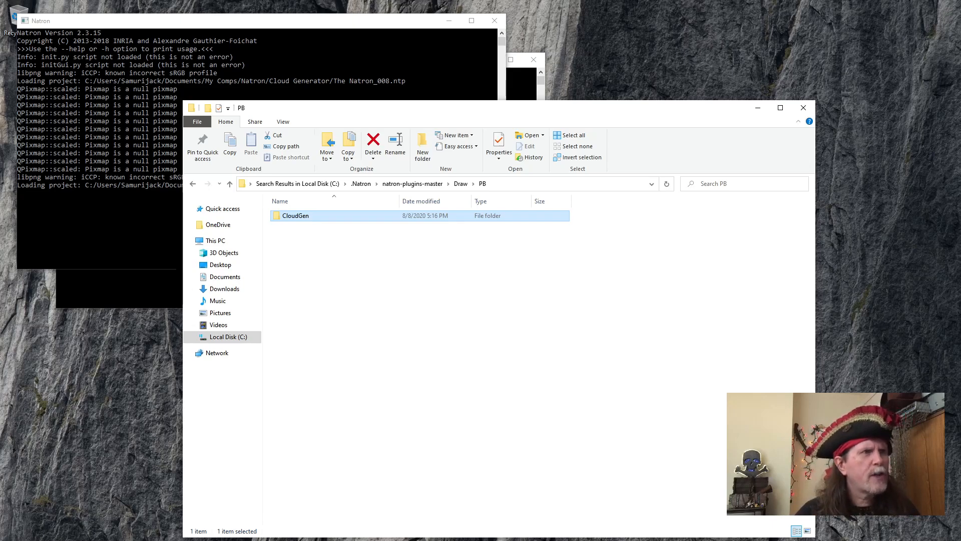
{"action": "left_click", "coordinate": [334, 536]}
{"action": "left_click", "coordinate": [335, 535]}
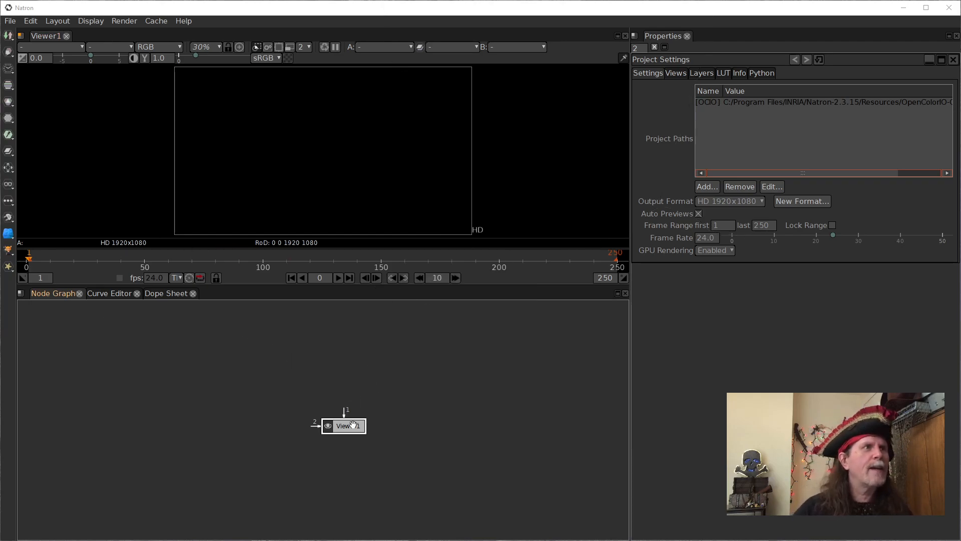
Add the PBCloudGen plug-in from the community Draw/PB group above Viewer1 in the node graph
{"action": "left_click_drag", "start_coordinate": [353, 425], "coordinate": [353, 455]}
{"action": "right_click", "coordinate": [312, 373]}
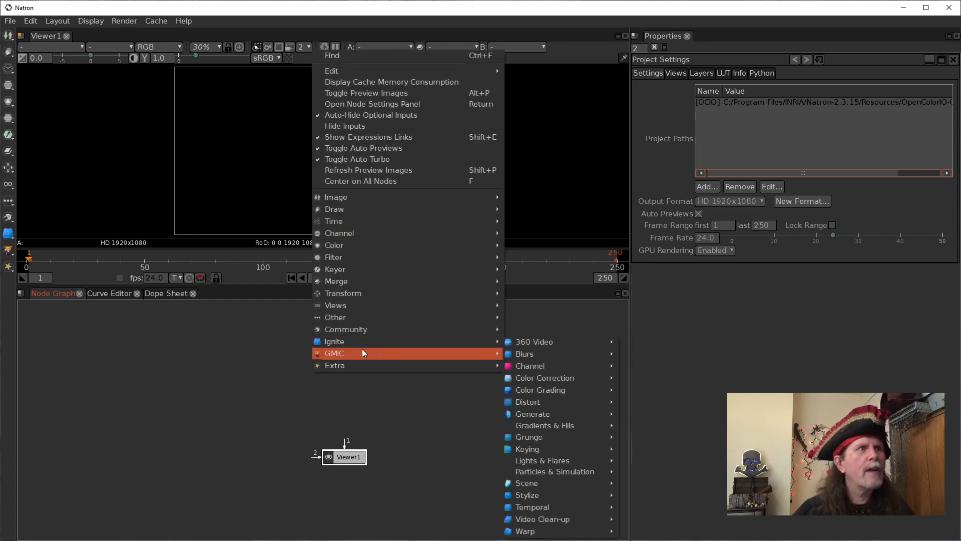
{"action": "mouse_move", "coordinate": [344, 329]}
{"action": "mouse_move", "coordinate": [536, 362]}
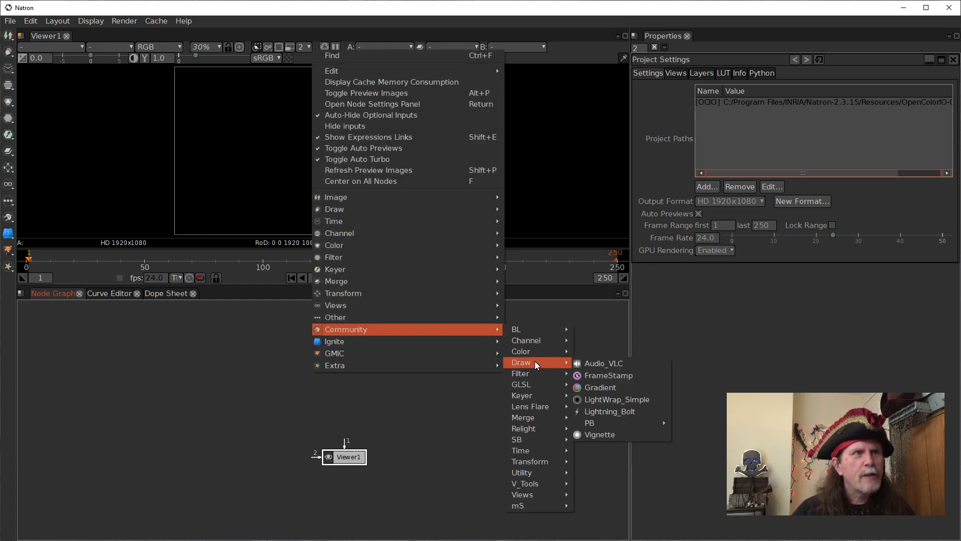
{"action": "mouse_move", "coordinate": [605, 423]}
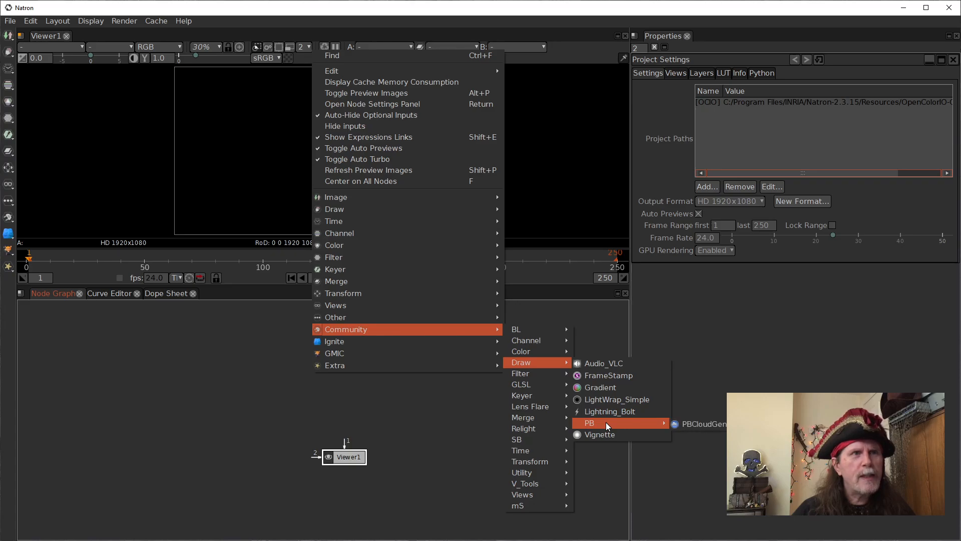
{"action": "left_click", "coordinate": [686, 427]}
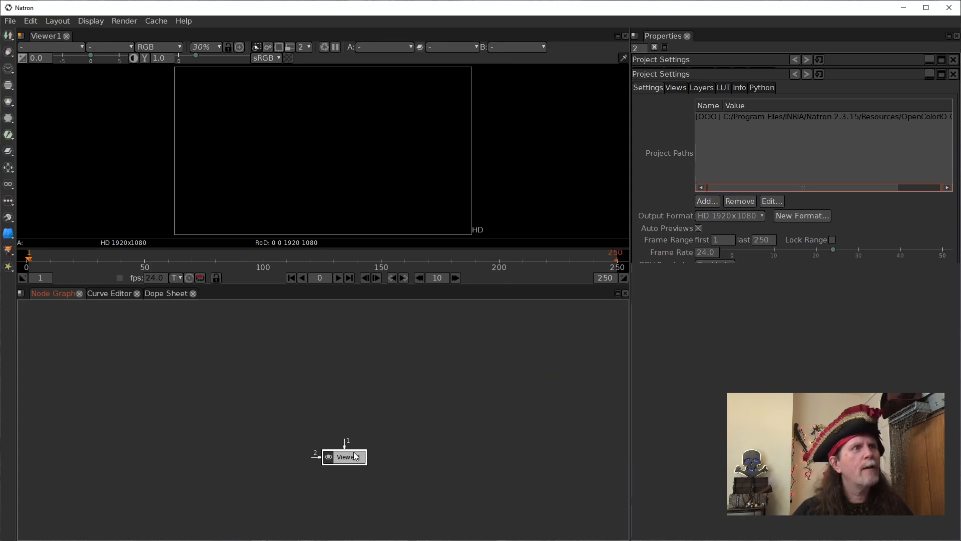
{"action": "left_click", "coordinate": [480, 405]}
{"action": "key", "text": "Tab"}
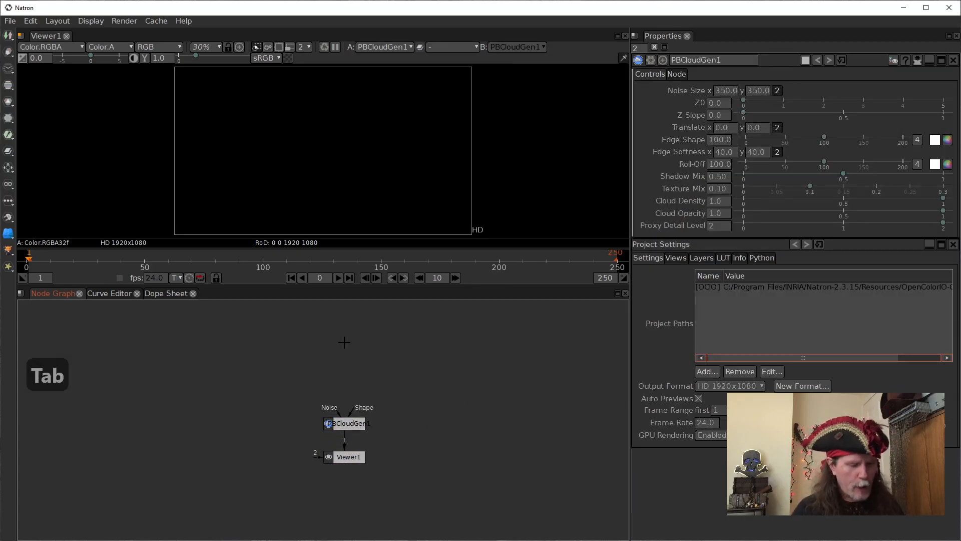
{"action": "type", "text": "roto"}
{"action": "key", "text": "Escape"}
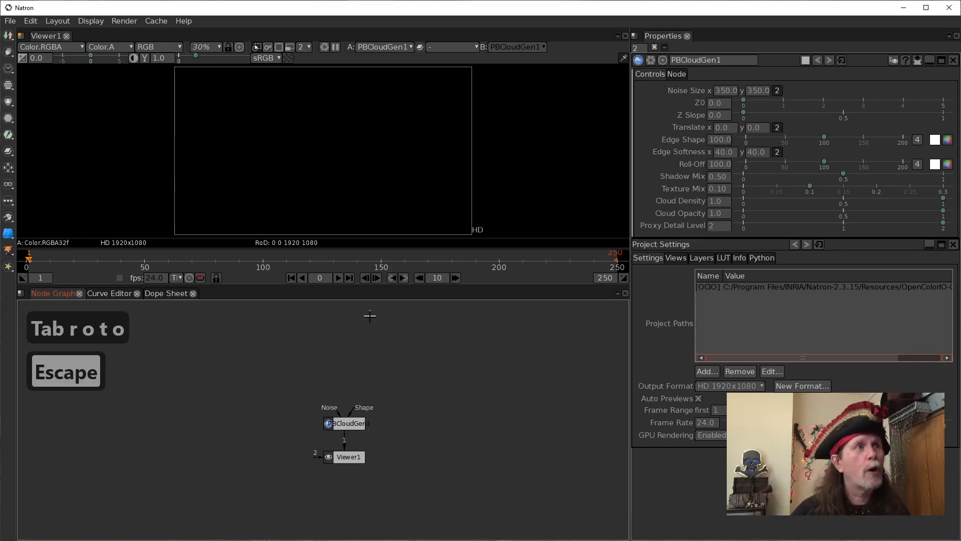
Add a Radial node, connect it to the Shape input of PBCloudGen1, and arrange it above the cloud node and viewer
{"action": "right_click", "coordinate": [366, 318]}
{"action": "mouse_move", "coordinate": [399, 203]}
{"action": "mouse_move", "coordinate": [364, 192]}
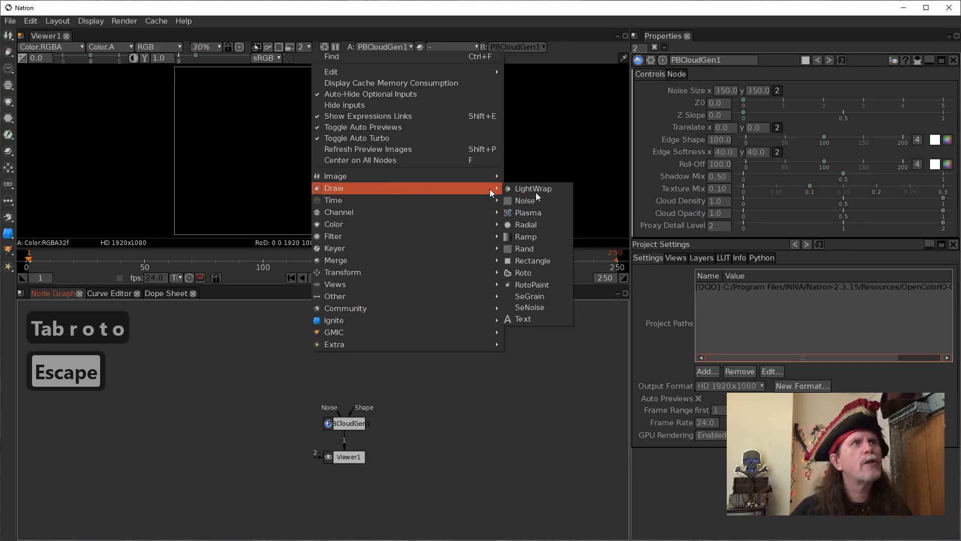
{"action": "left_click", "coordinate": [531, 224]}
{"action": "left_click_drag", "start_coordinate": [338, 420], "coordinate": [316, 369]}
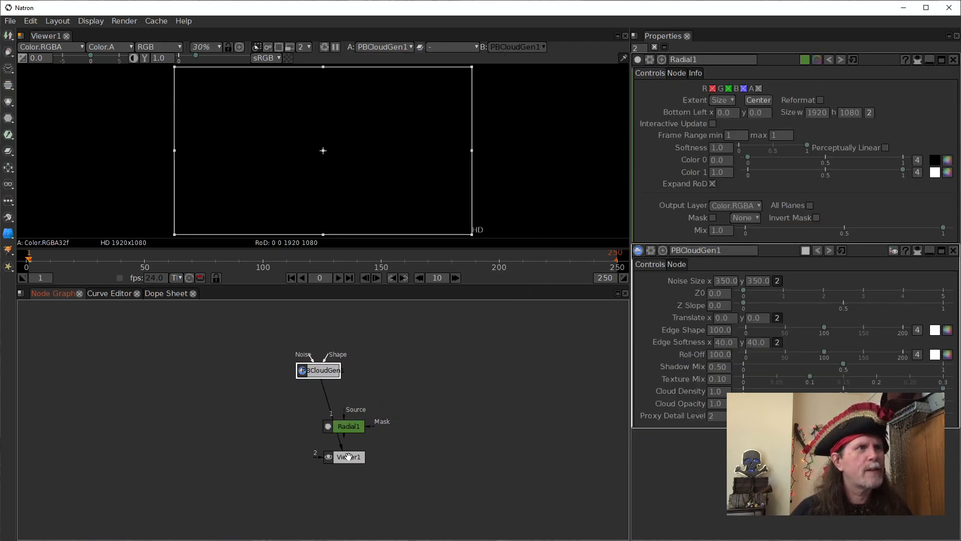
{"action": "left_click_drag", "start_coordinate": [346, 455], "coordinate": [303, 468]}
{"action": "left_click_drag", "start_coordinate": [328, 371], "coordinate": [310, 399]}
{"action": "left_click_drag", "start_coordinate": [354, 425], "coordinate": [331, 344]}
{"action": "left_click_drag", "start_coordinate": [314, 388], "coordinate": [331, 350]}
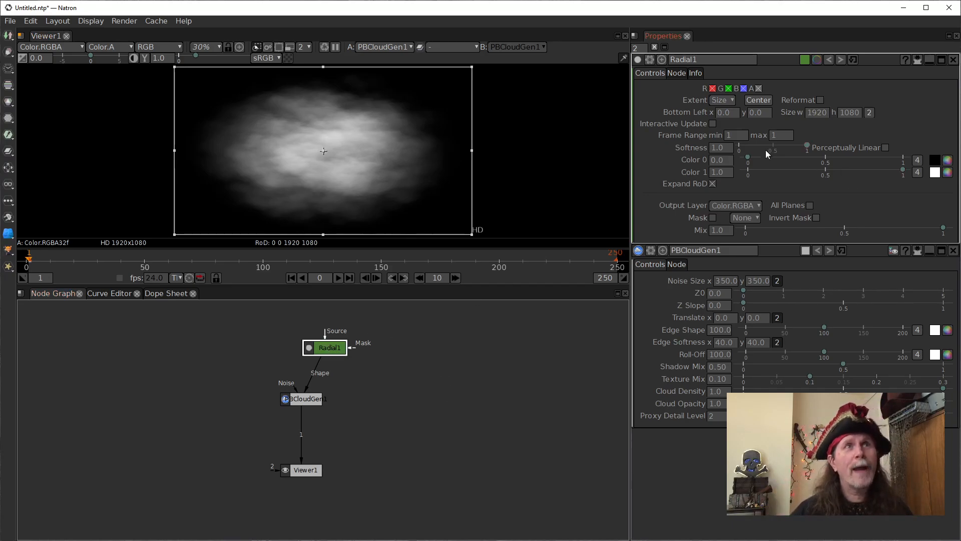
Try a softness of 0 on Radial1 and return it to 1.0
{"action": "double_click", "coordinate": [715, 149]}
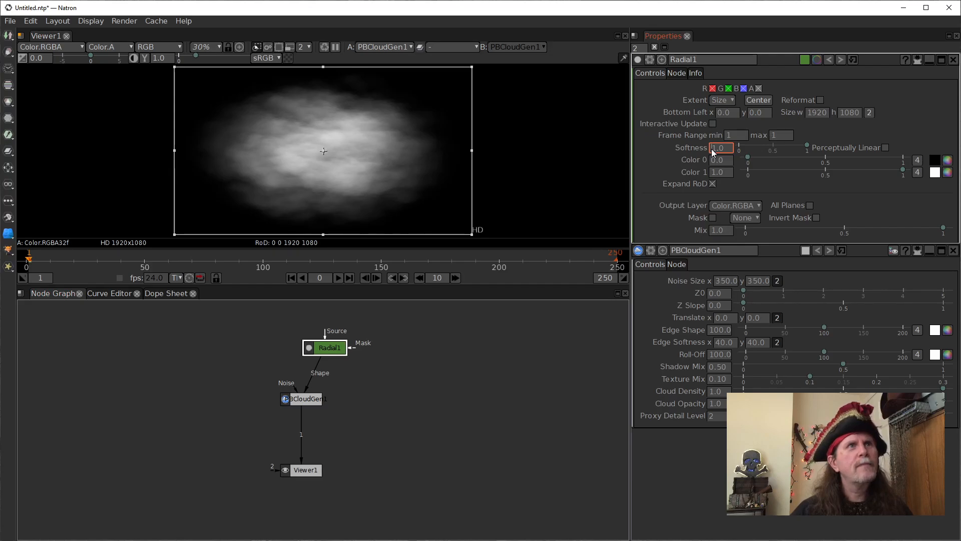
{"action": "type", "text": "0"}
{"action": "key", "text": "Return"}
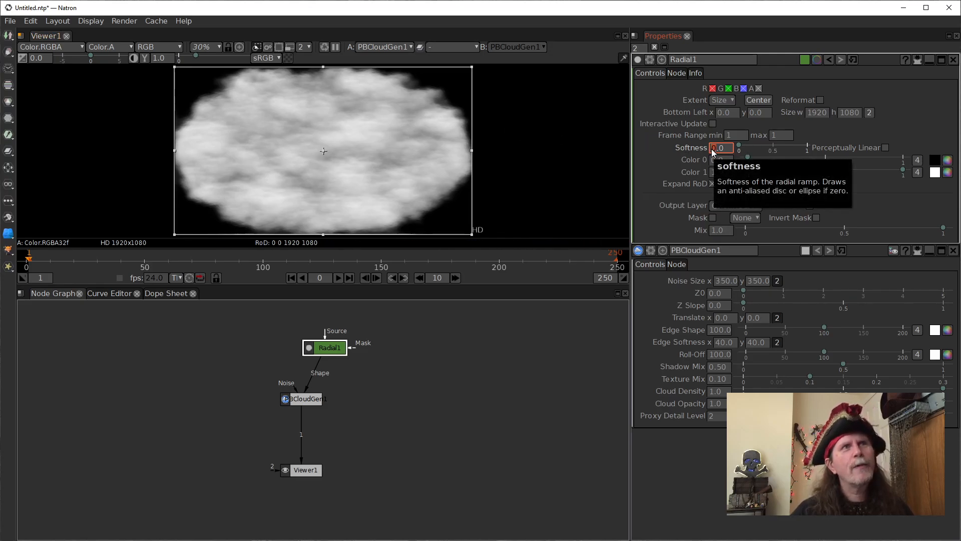
{"action": "scroll", "coordinate": [713, 152], "scroll_direction": "up", "scroll_amount": 1}
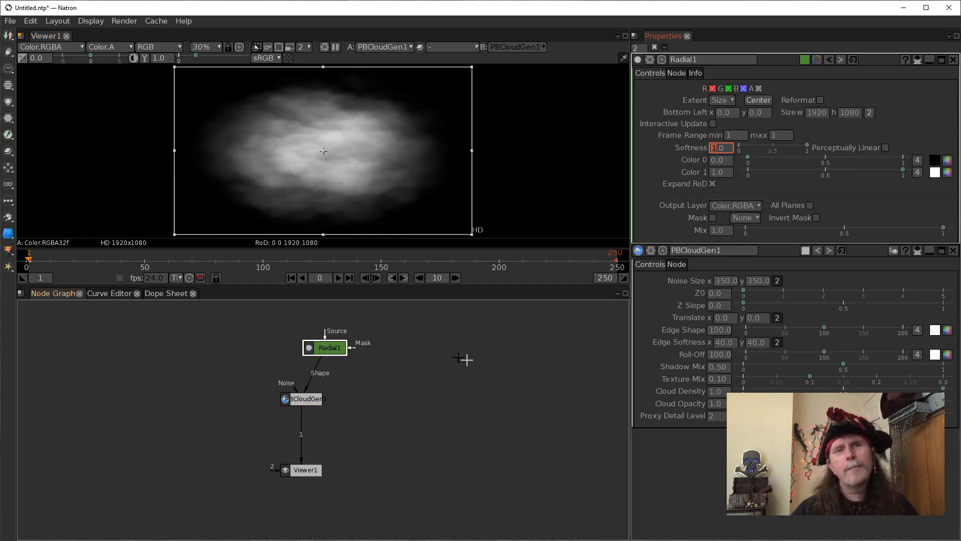
Move the Radial1 node aside and shrink its ellipse to about 1246 by 728 pixels
{"action": "mouse_move", "coordinate": [326, 348]}
{"action": "left_mouse_down"}
{"action": "mouse_move", "coordinate": [242, 339]}
{"action": "mouse_move", "coordinate": [333, 316]}
{"action": "mouse_move", "coordinate": [331, 303]}
{"action": "mouse_move", "coordinate": [336, 355]}
{"action": "left_mouse_up"}
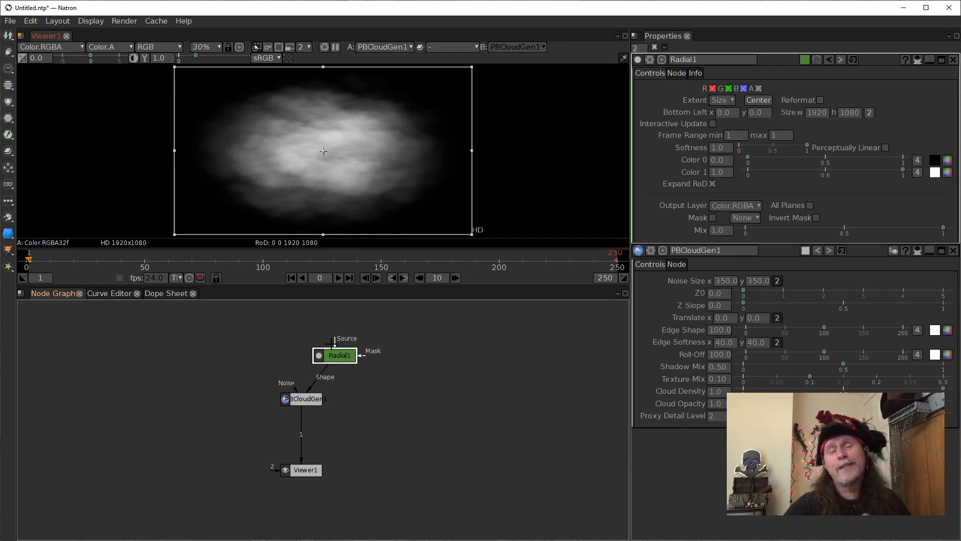
{"action": "left_click_drag", "start_coordinate": [335, 355], "coordinate": [220, 326]}
{"action": "left_click_drag", "start_coordinate": [256, 361], "coordinate": [221, 325]}
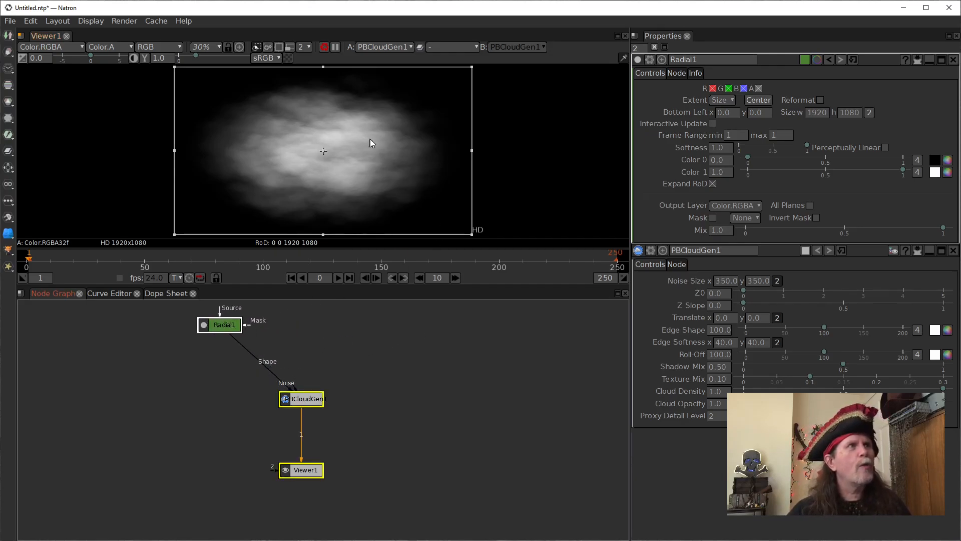
{"action": "left_click_drag", "start_coordinate": [472, 150], "coordinate": [418, 151]}
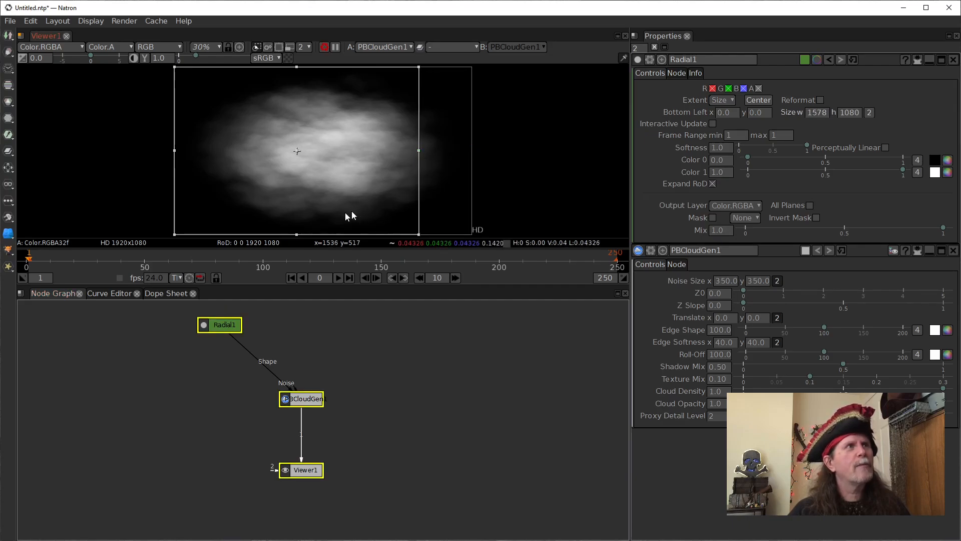
{"action": "left_click_drag", "start_coordinate": [420, 235], "coordinate": [368, 180]}
Rearrange PBCloudGen1 and Viewer1 below Radial1, and move the radial shape to about x 249, y 294
{"action": "left_click", "coordinate": [297, 398]}
{"action": "left_click_drag", "start_coordinate": [296, 398], "coordinate": [202, 394]}
{"action": "left_click_drag", "start_coordinate": [312, 470], "coordinate": [251, 472]}
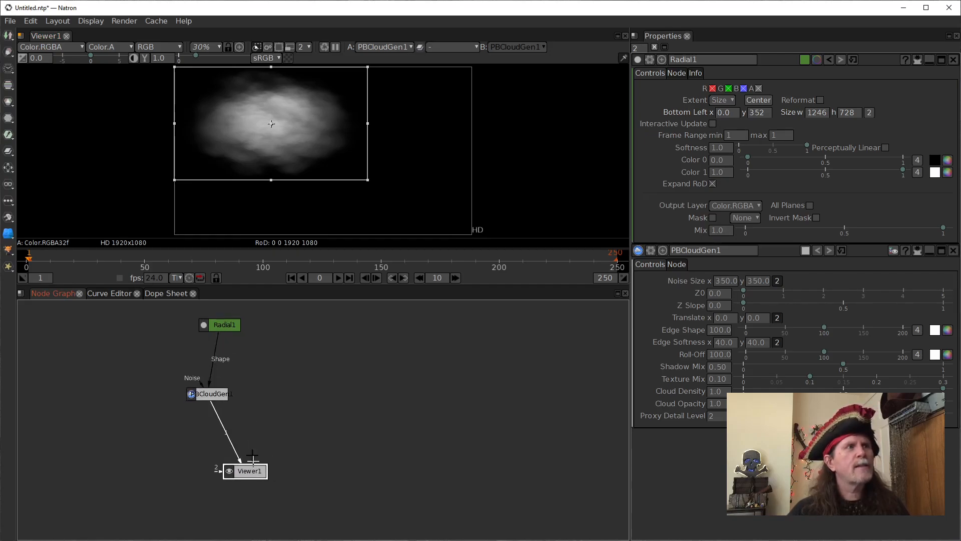
{"action": "left_click_drag", "start_coordinate": [273, 125], "coordinate": [310, 132]}
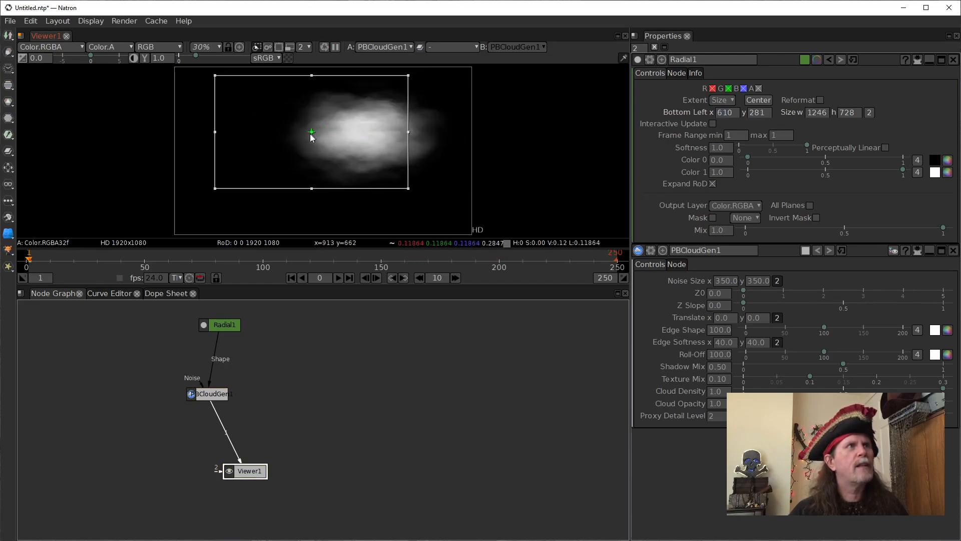
Insert a Transform node after PBCloudGen1 and shift the cloud horizontally, ending at a Translate x of -9
{"action": "left_click", "coordinate": [214, 394]}
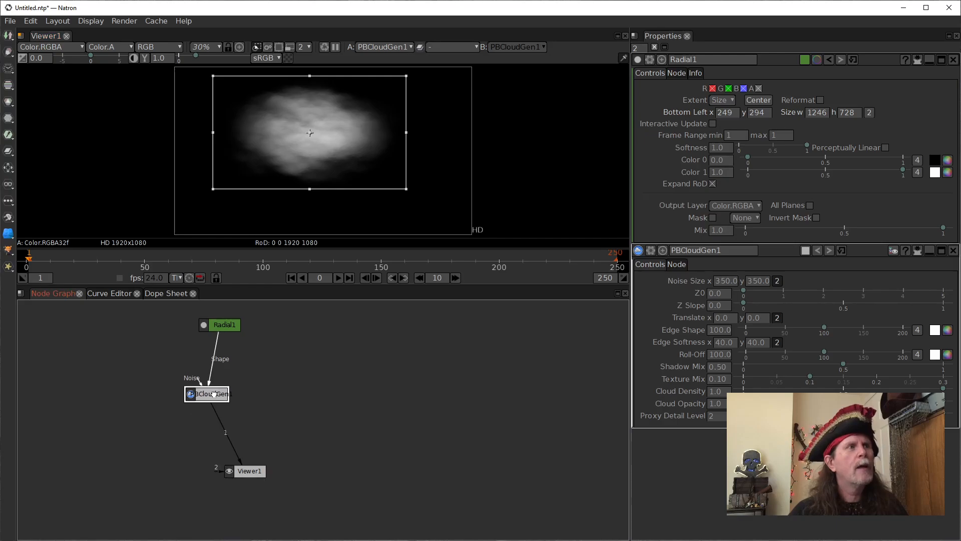
{"action": "left_click_drag", "start_coordinate": [214, 394], "coordinate": [218, 361]}
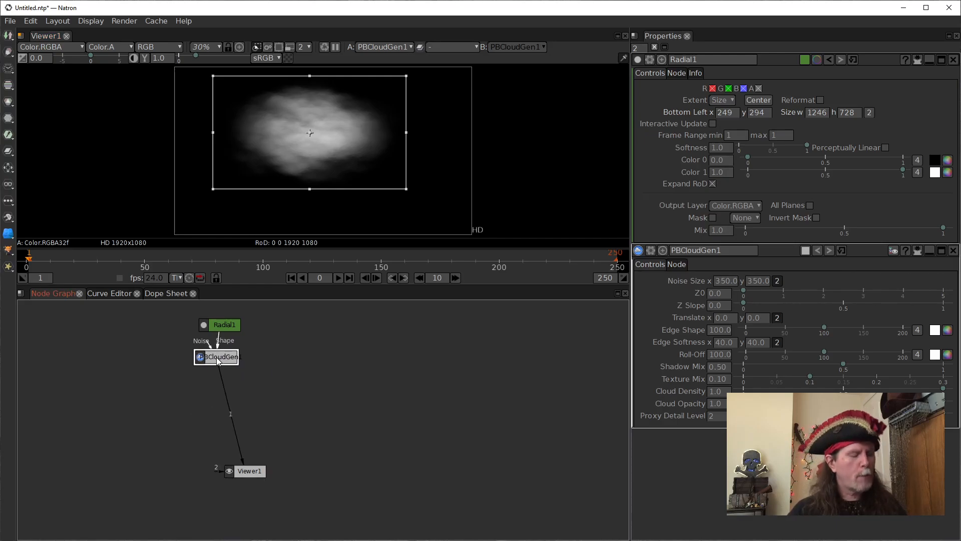
{"action": "key", "text": "t"}
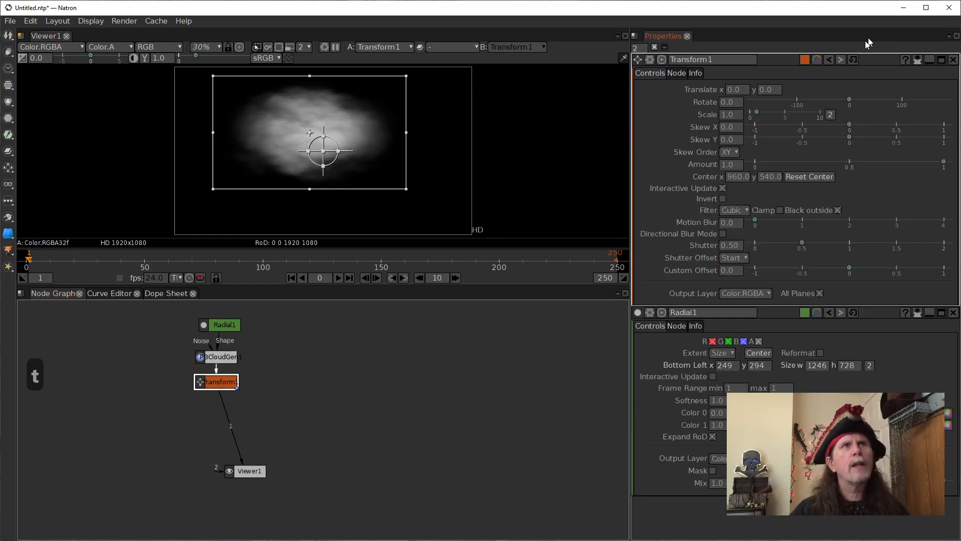
{"action": "scroll", "coordinate": [727, 92], "scroll_direction": "up", "scroll_amount": 16}
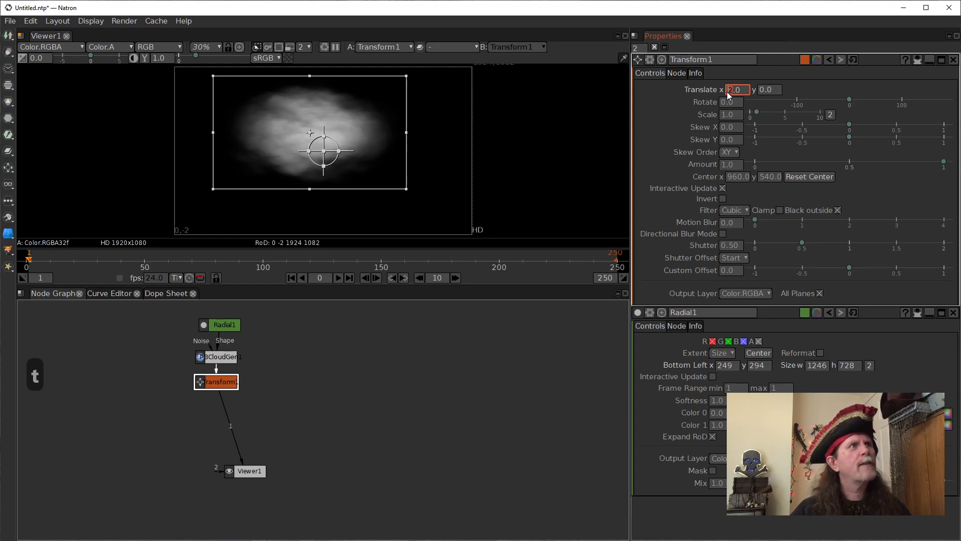
{"action": "scroll", "coordinate": [727, 91], "scroll_direction": "down", "scroll_amount": 5}
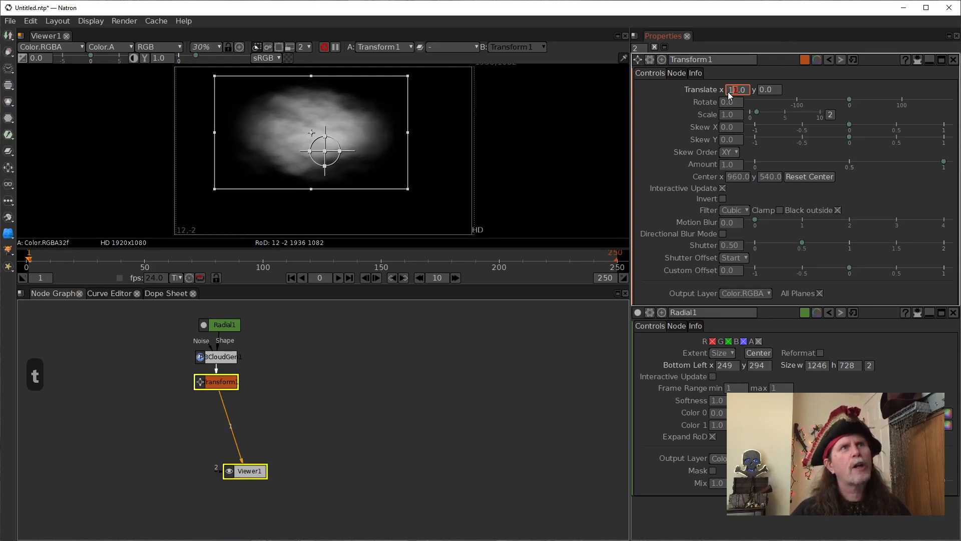
{"action": "scroll", "coordinate": [729, 92], "scroll_direction": "up", "scroll_amount": 20}
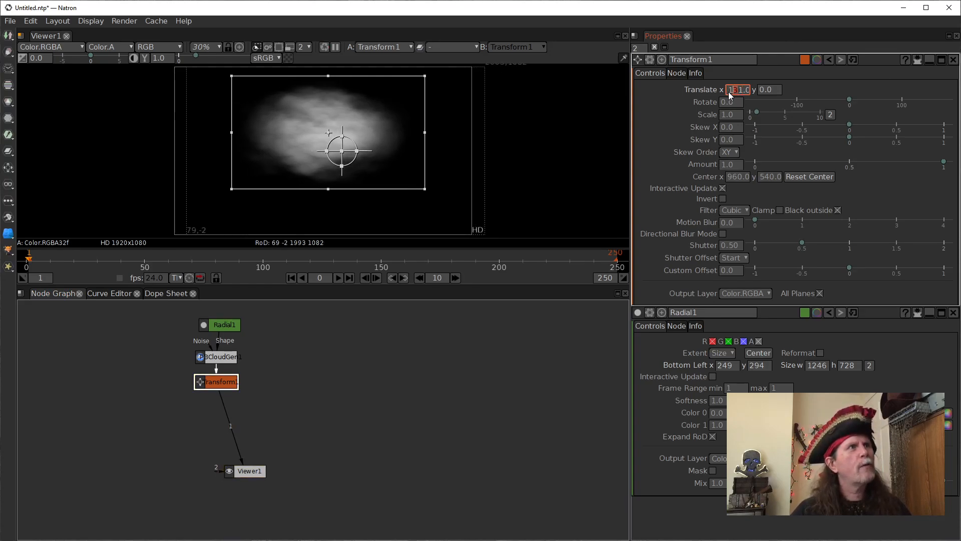
{"action": "scroll", "coordinate": [729, 92], "scroll_direction": "down", "scroll_amount": 18}
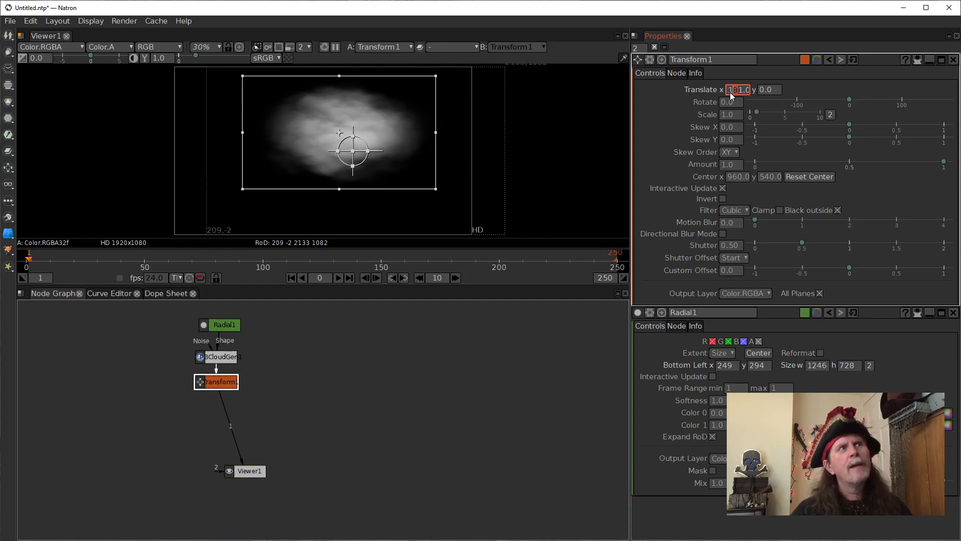
{"action": "scroll", "coordinate": [730, 92], "scroll_direction": "down", "scroll_amount": 6}
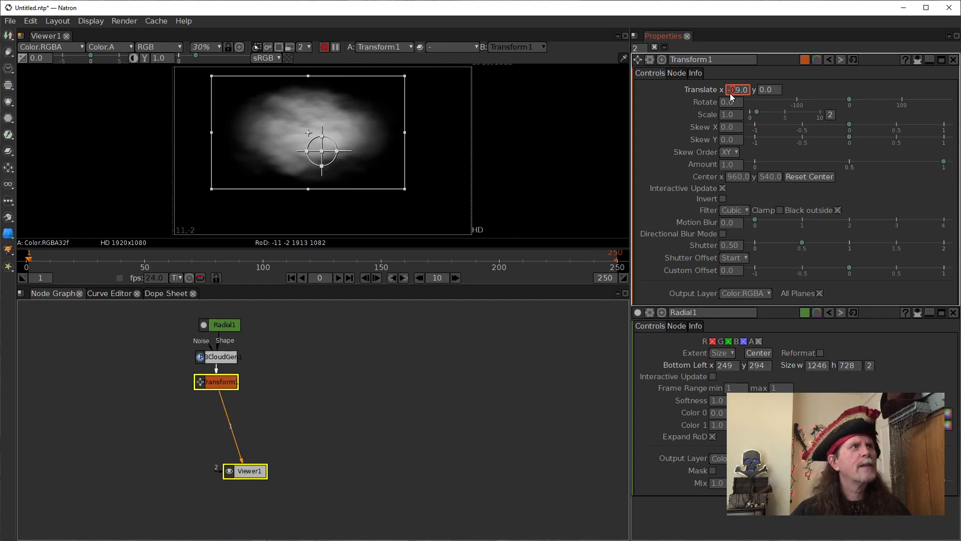
Flatten the radial shape to a height of about 528 and move the cloud with Transform1 to about x 155, y -146
{"action": "left_click_drag", "start_coordinate": [307, 191], "coordinate": [308, 158]}
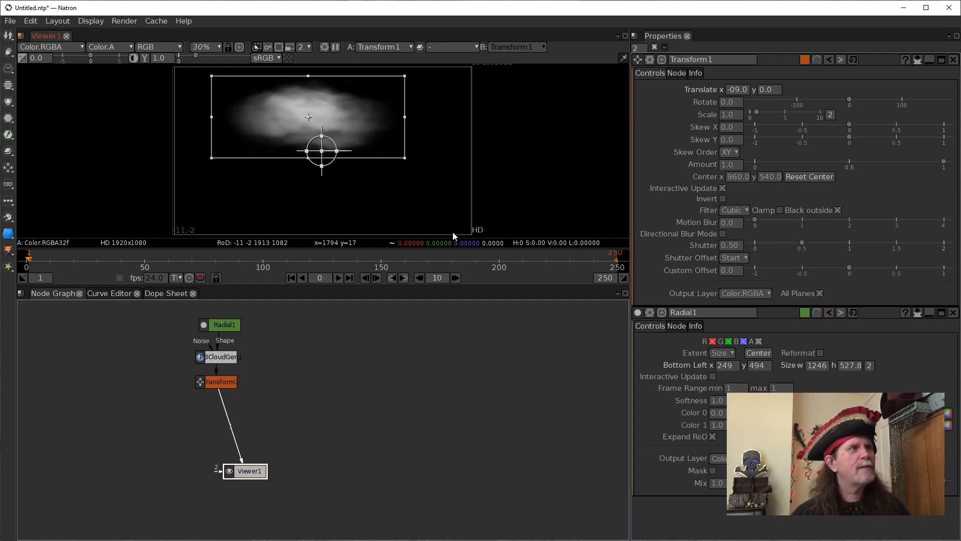
{"action": "left_click", "coordinate": [219, 382]}
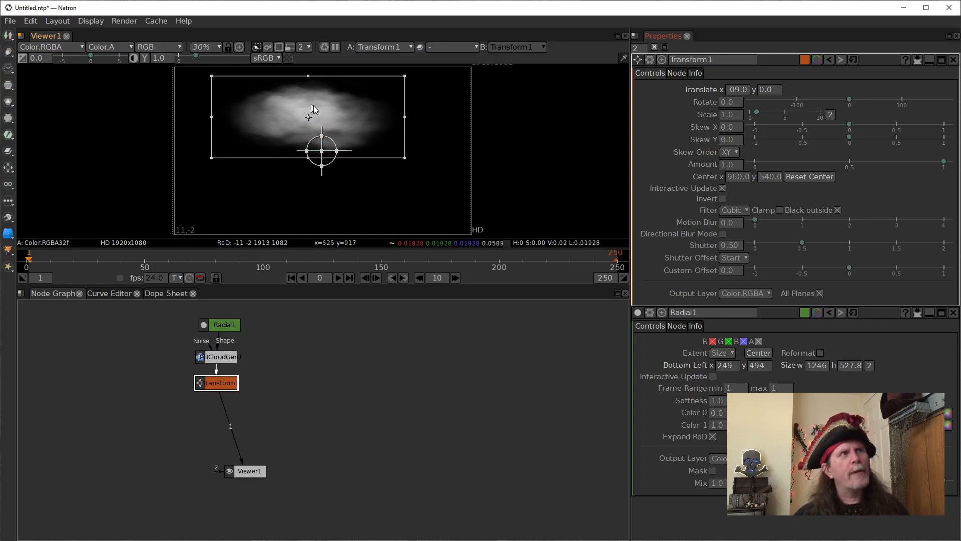
{"action": "left_click_drag", "start_coordinate": [323, 149], "coordinate": [347, 171]}
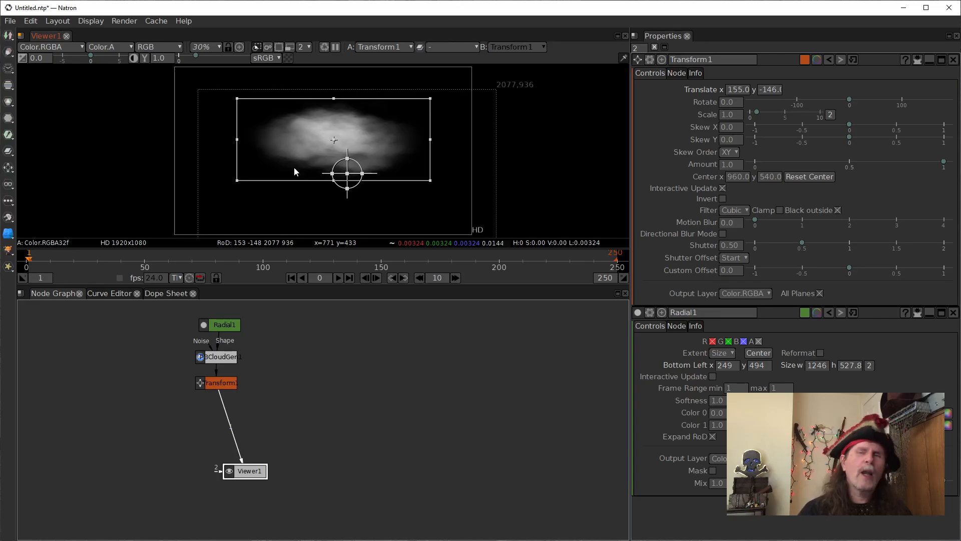
Shift the cloud with Transform1 to about x 368, y -184 and set its rotation to 22 degrees
{"action": "left_click_drag", "start_coordinate": [221, 357], "coordinate": [310, 355]}
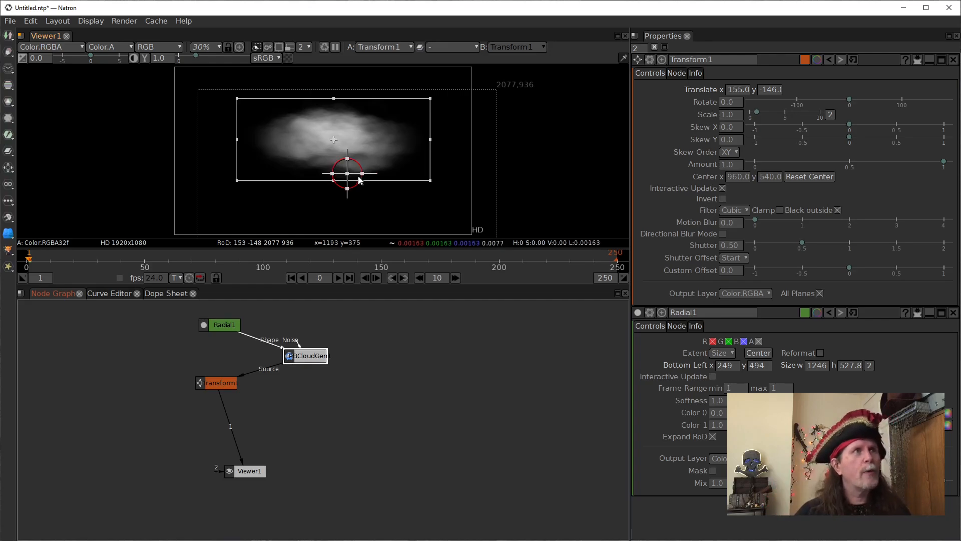
{"action": "left_click_drag", "start_coordinate": [347, 174], "coordinate": [380, 179]}
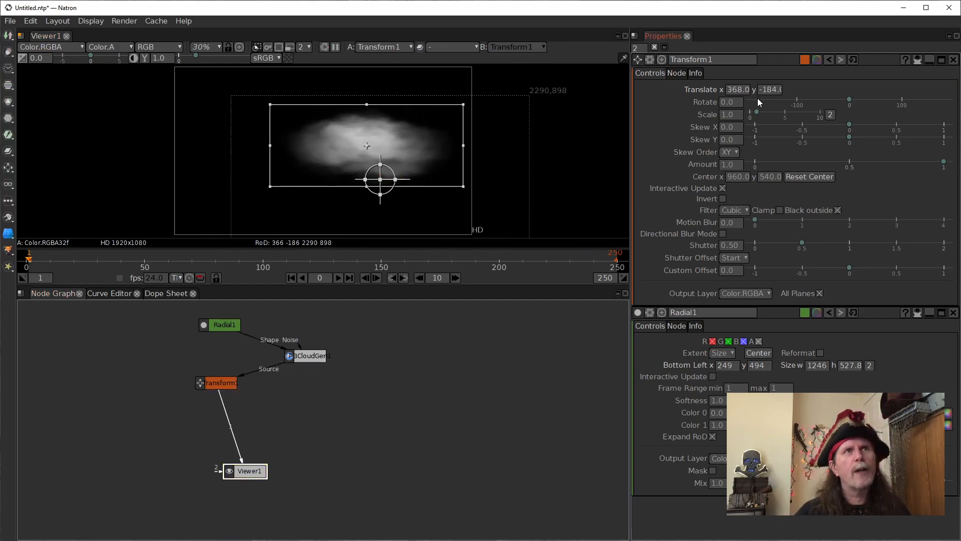
{"action": "scroll", "coordinate": [721, 106], "scroll_direction": "up", "scroll_amount": 18}
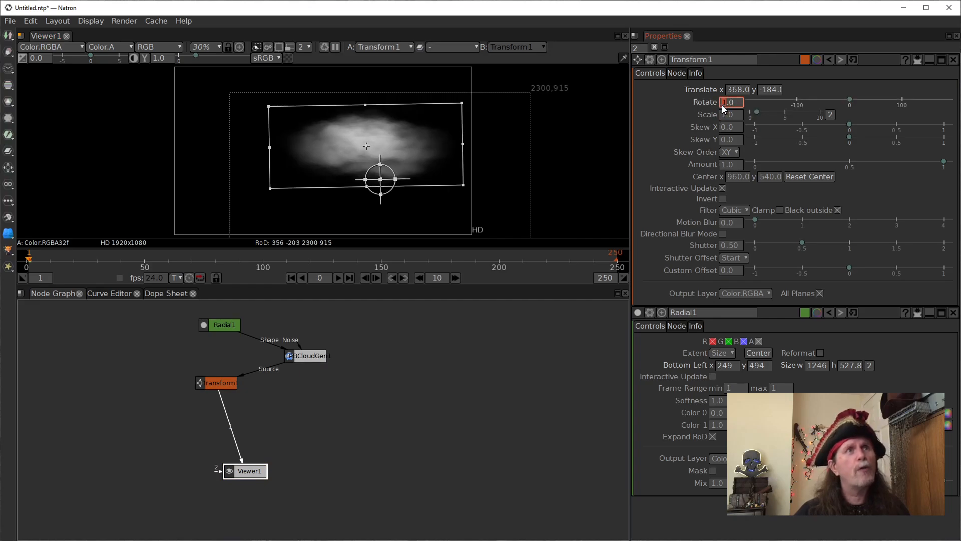
{"action": "scroll", "coordinate": [721, 105], "scroll_direction": "up", "scroll_amount": 4}
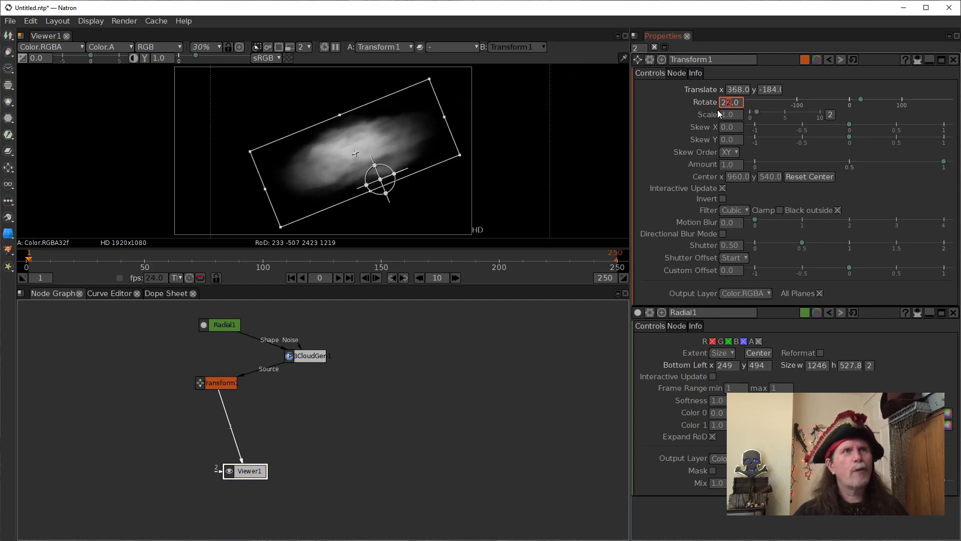